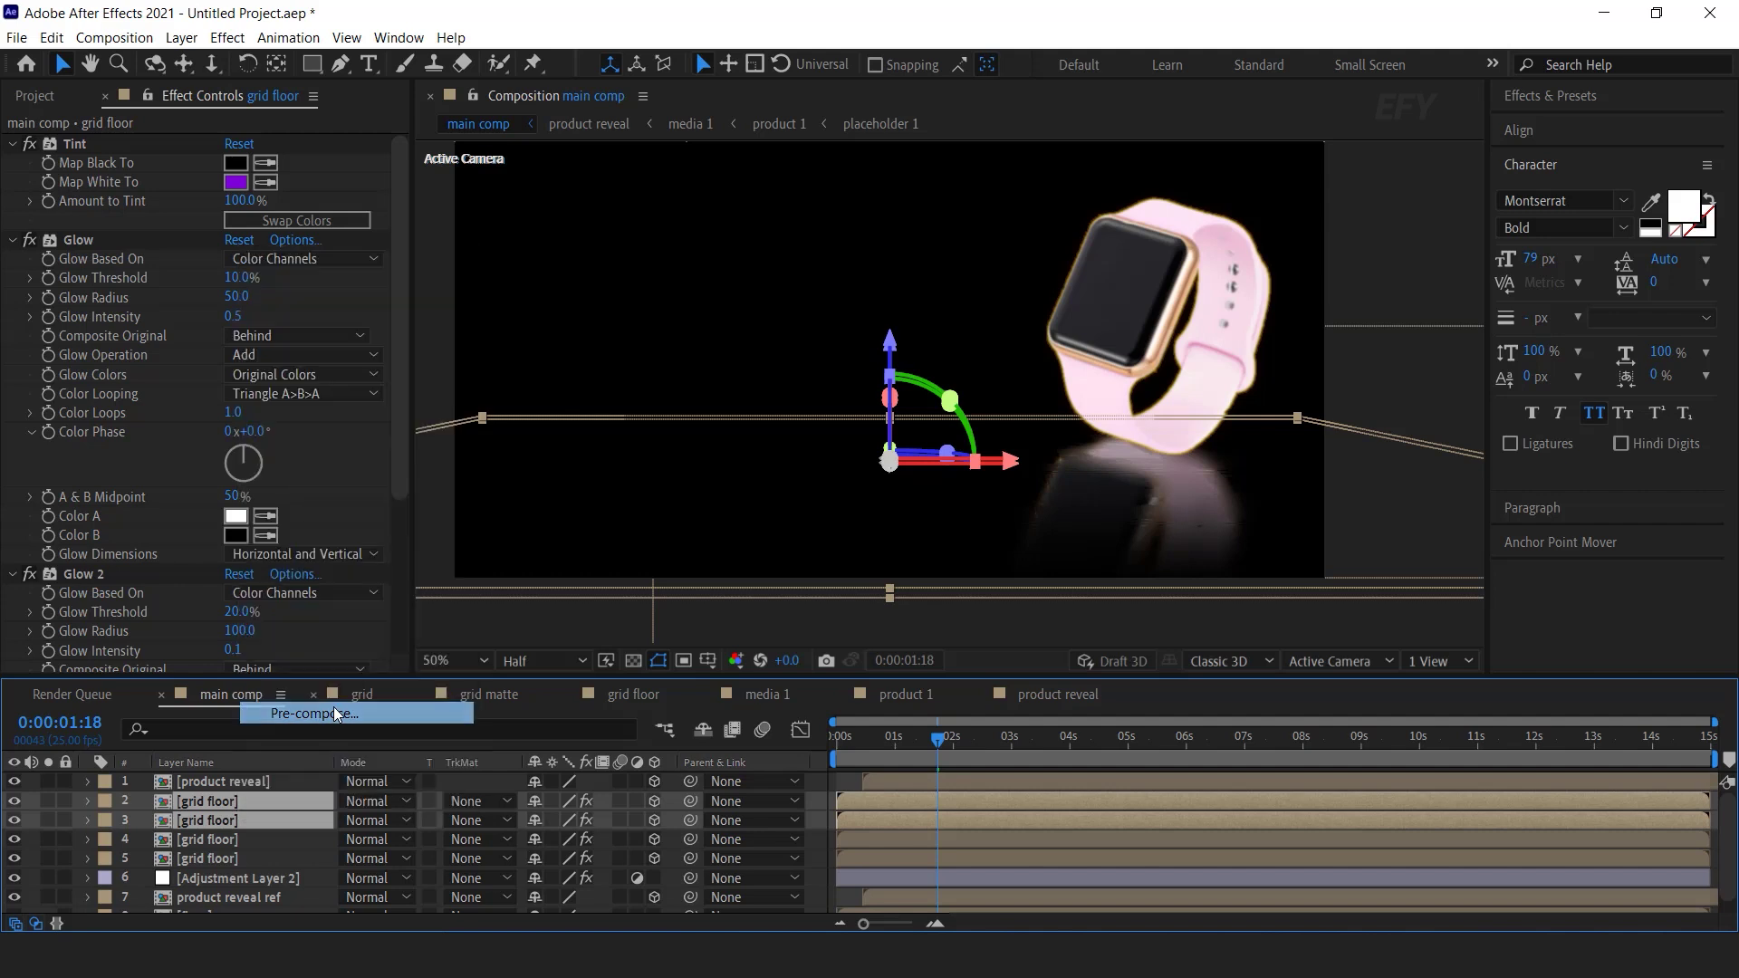
- Pre-compose the two selected grid floor layers as "product grid floor" and make the new layer 3D
text(pr)
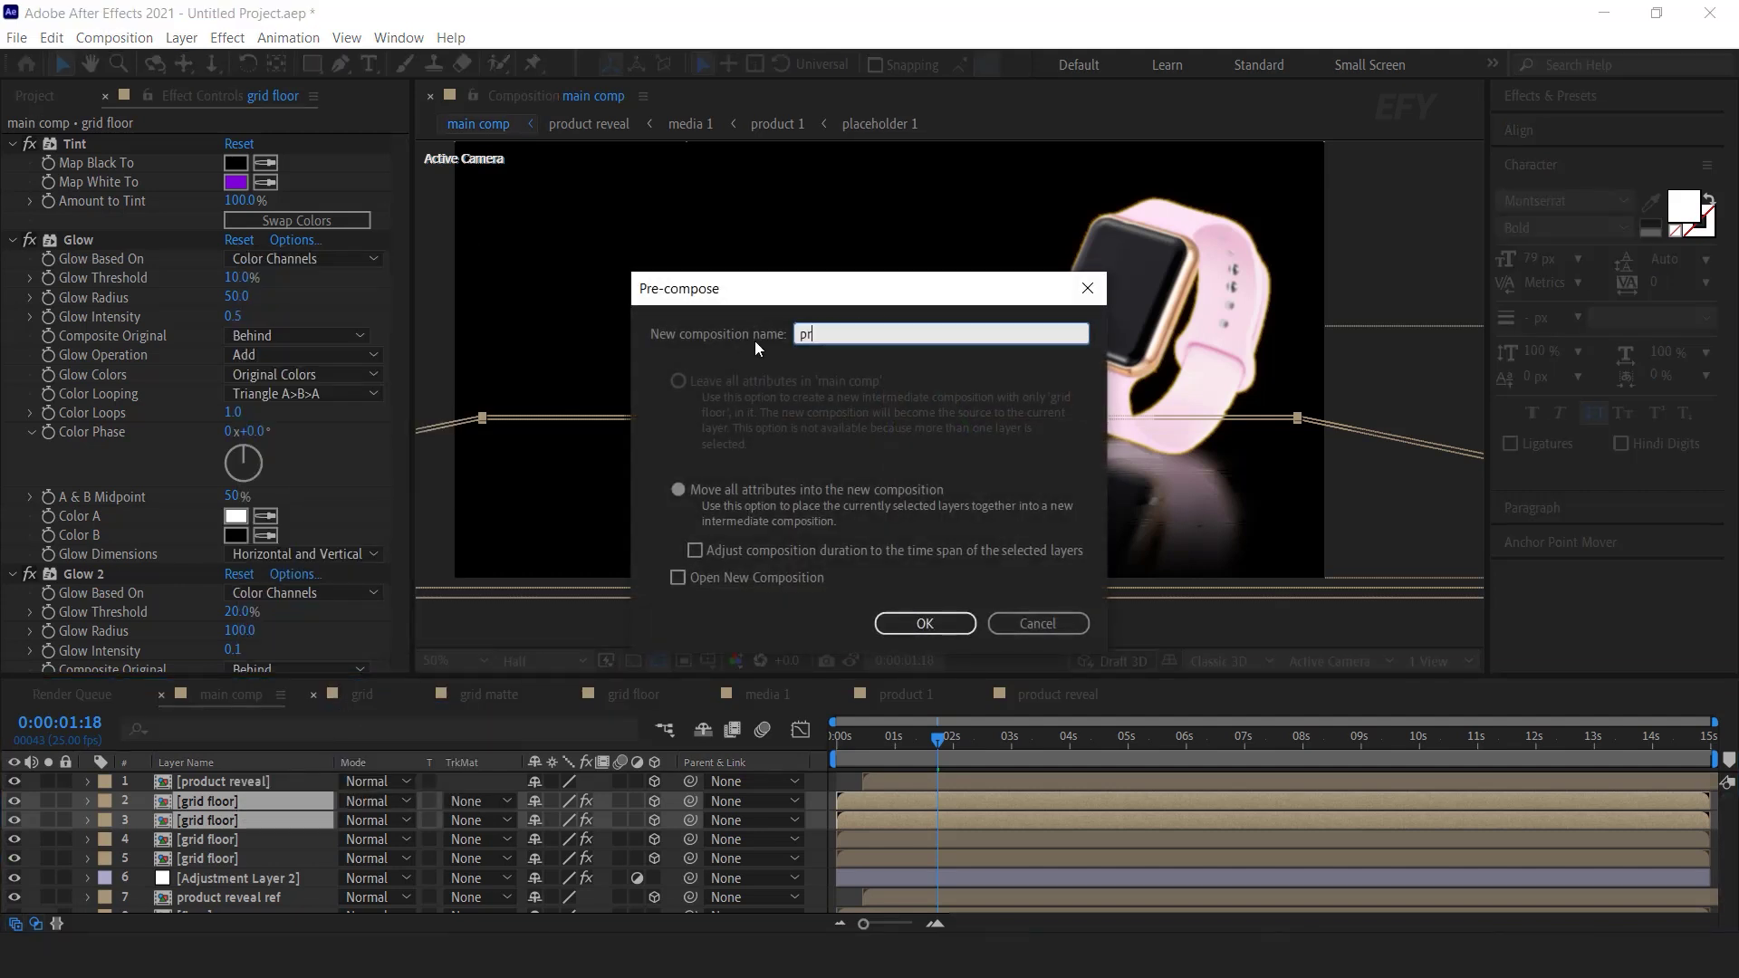
text(oduct grid floor)
key(Return)
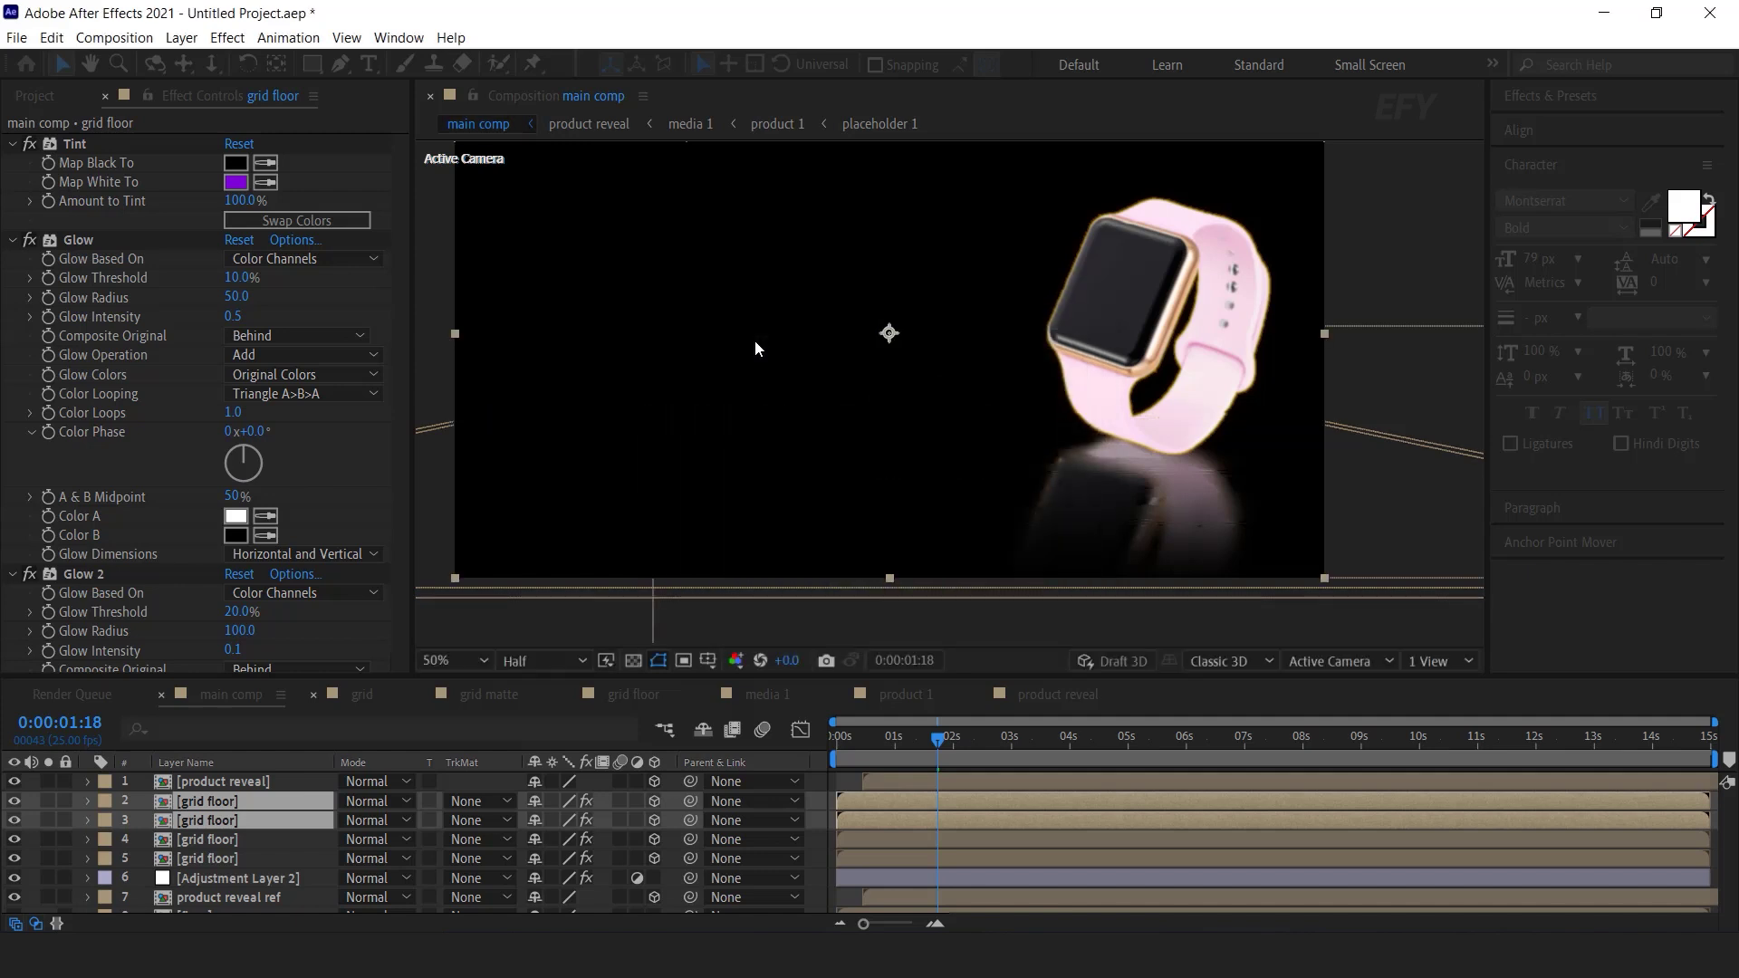
click(655, 801)
- Lay the product grid floor layer flat at 0:00:00:20 and scale it to 45%
drag(909, 737, 885, 745)
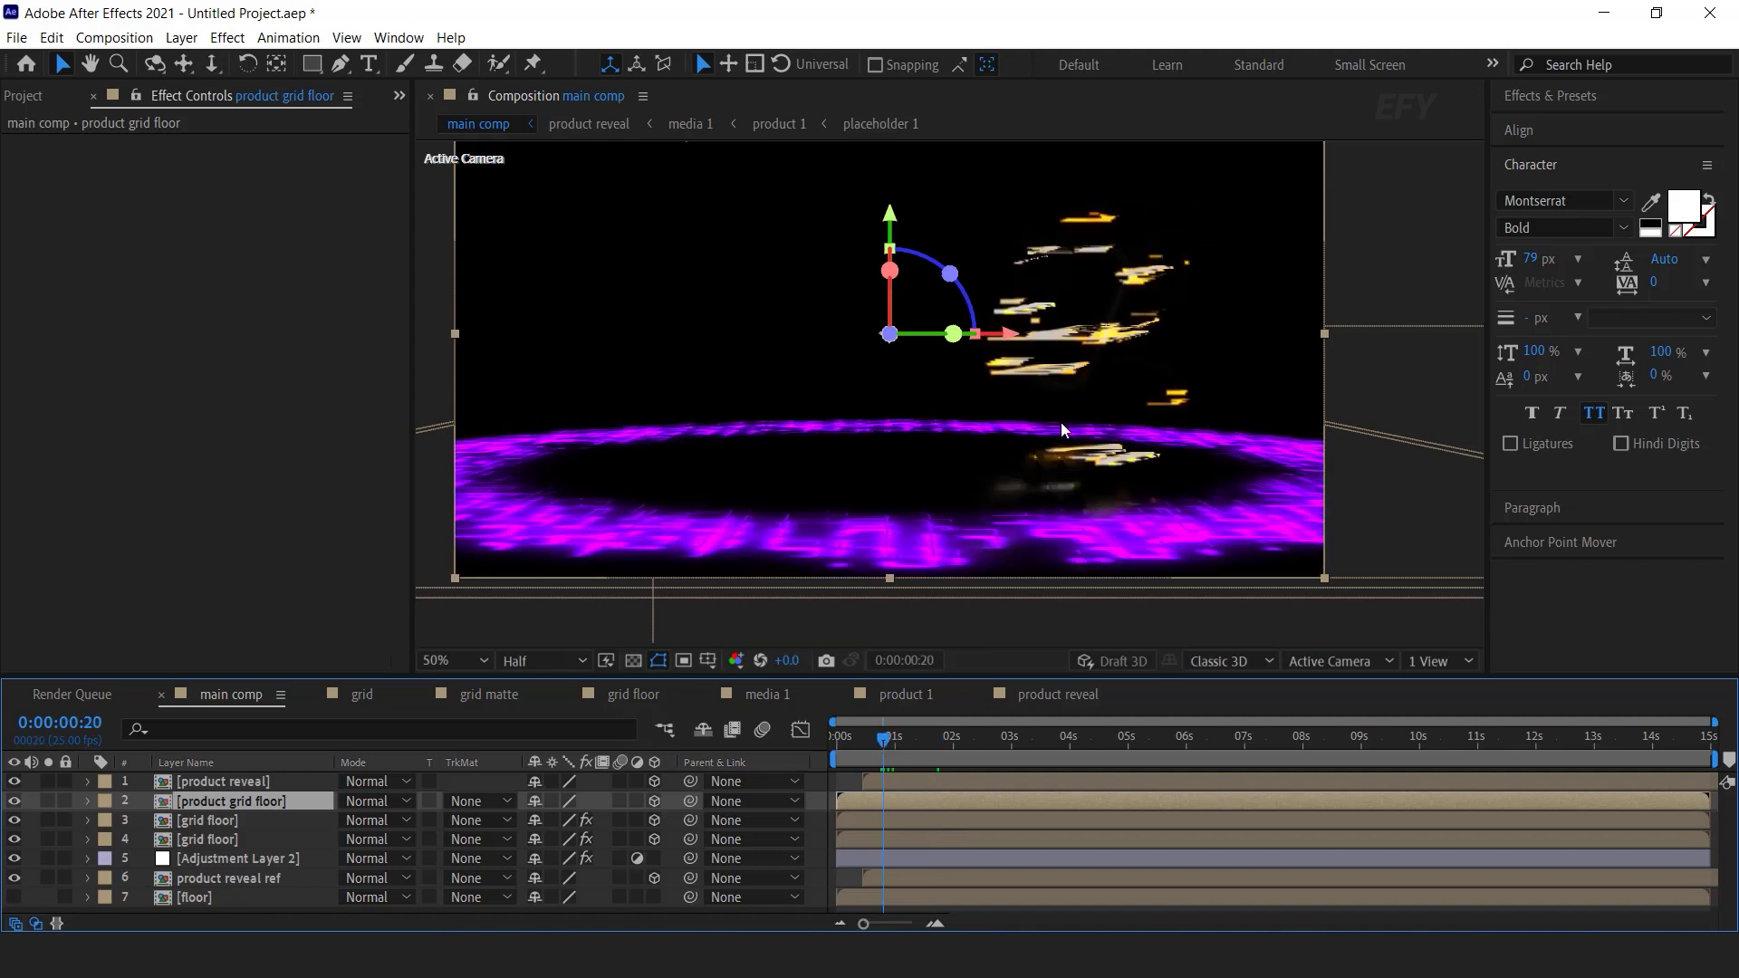
scroll(1062, 422, down, 1)
mouse_move(919, 334)
mouse_down()
mouse_move(919, 303)
mouse_move(920, 317)
mouse_up()
scroll(1099, 380, up, 1)
key(s)
drag(597, 819, 568, 820)
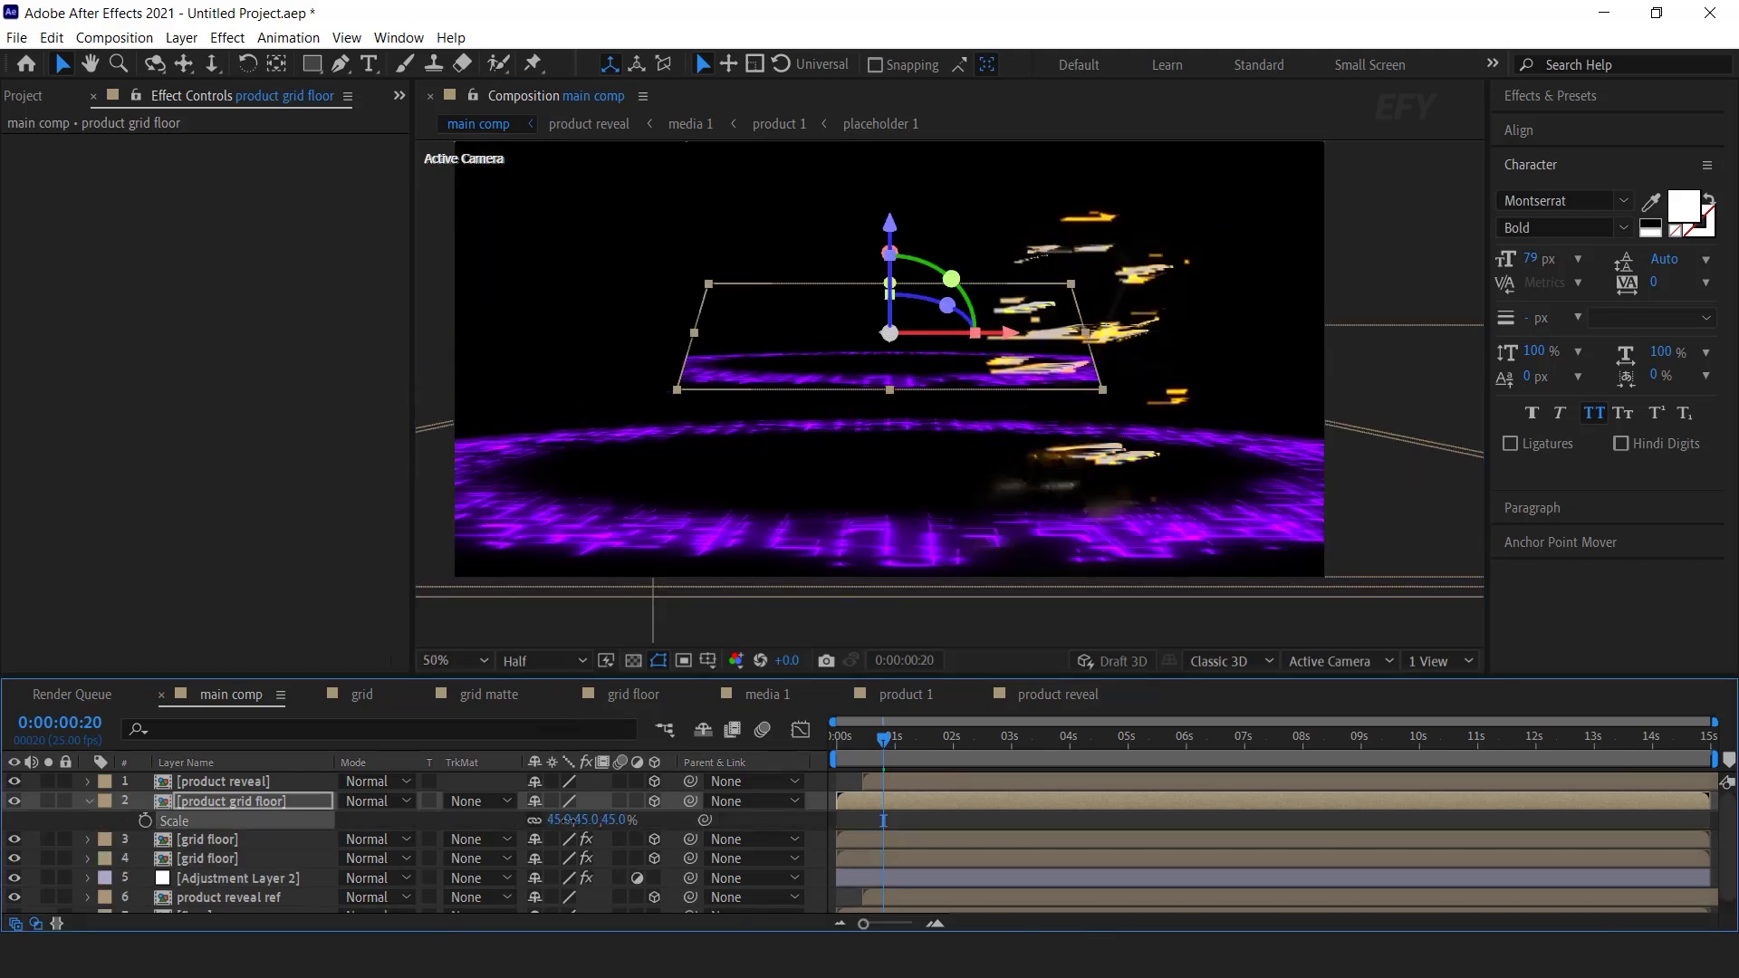
- Move the product grid floor beneath the watch and shift its layer to start together with the product reveal layer
drag(927, 355, 1069, 483)
drag(881, 740, 899, 799)
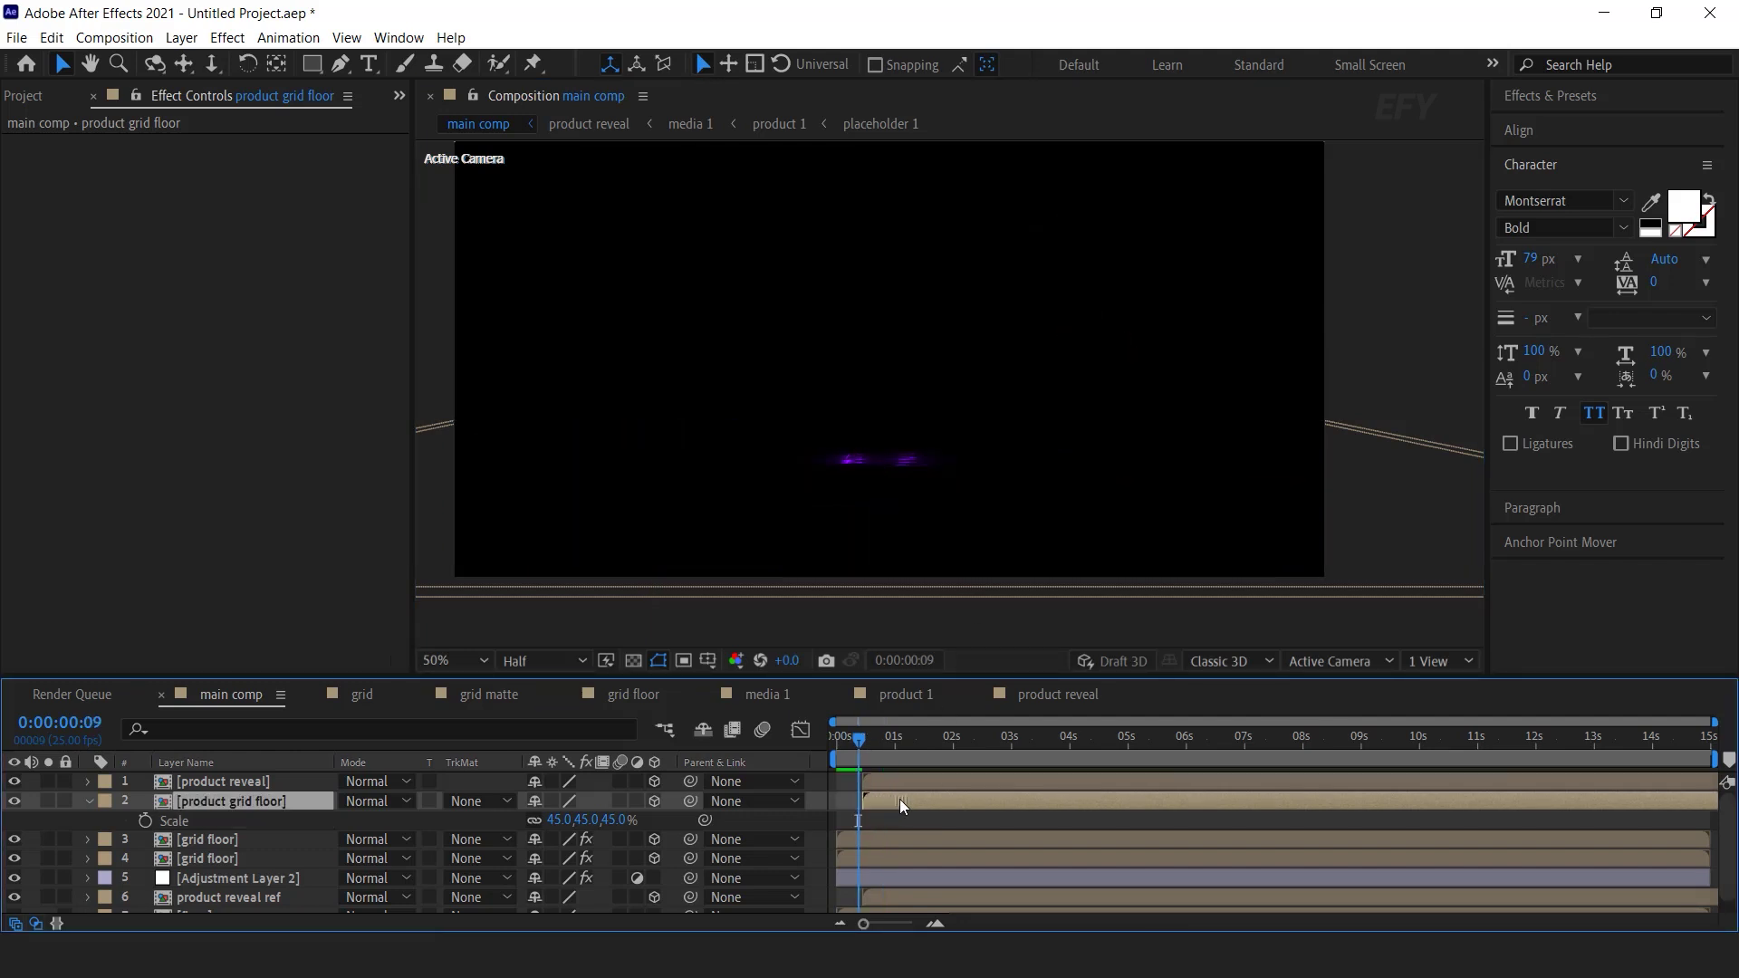
drag(858, 743, 907, 741)
- Turn on Collapse Transformations for the product grid floor layer, raise it, and scale it to 19%
click(552, 801)
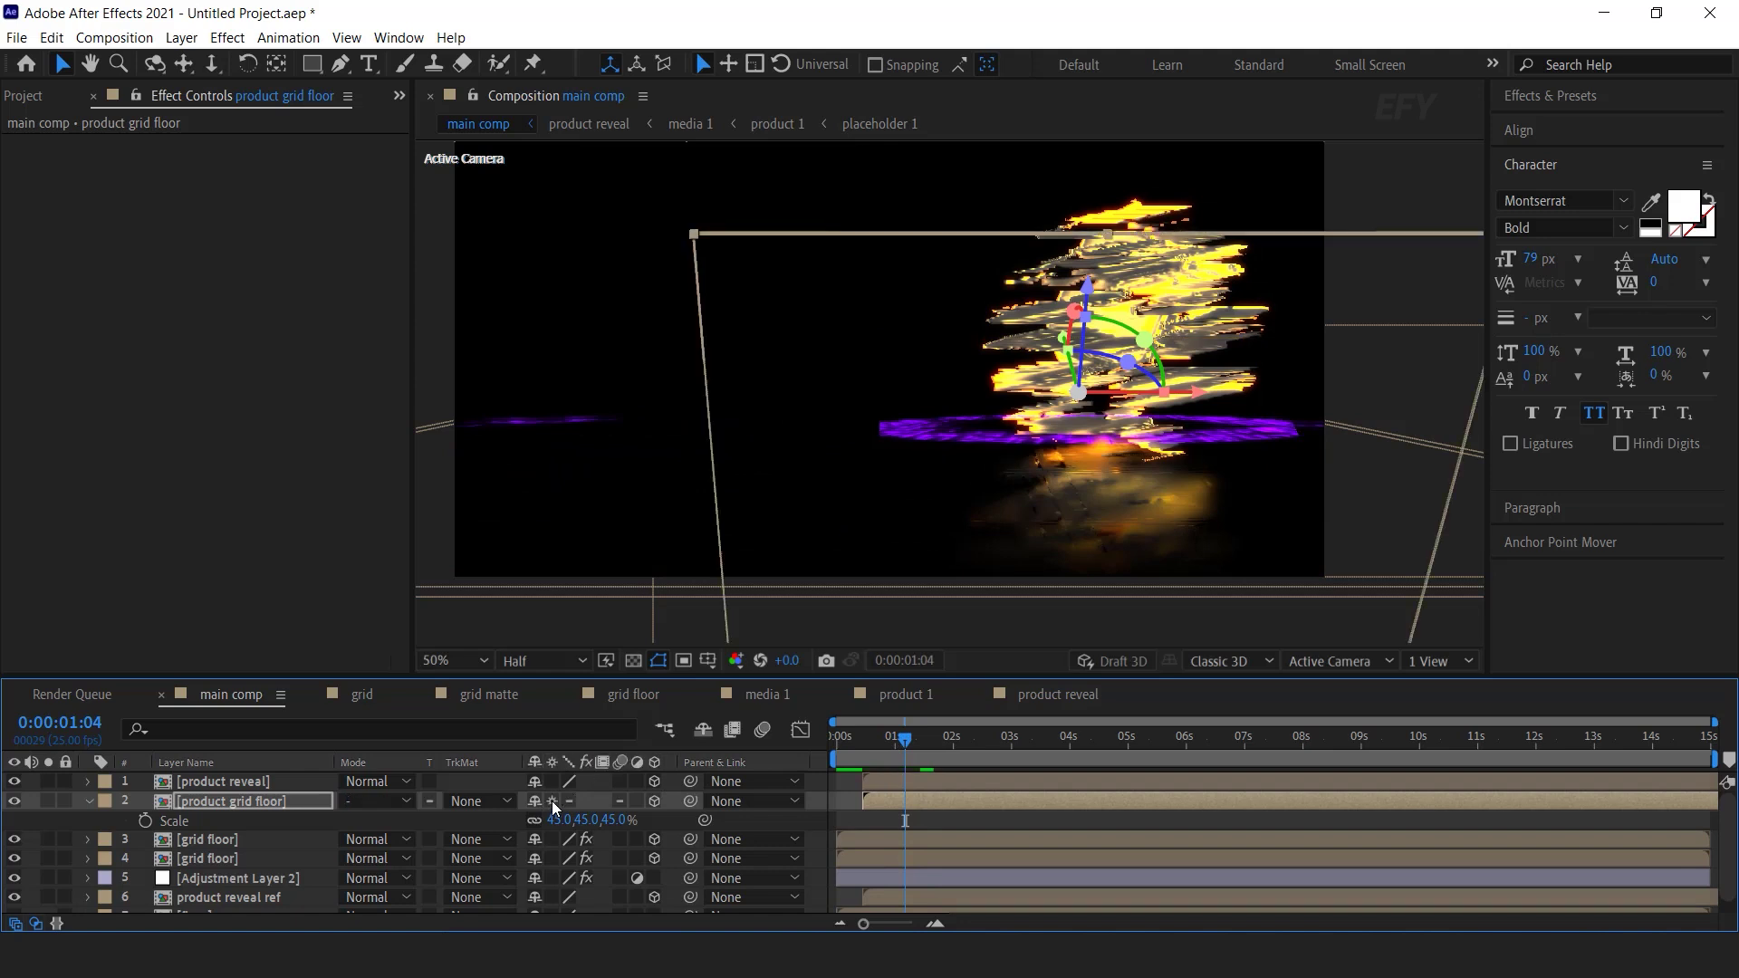
drag(1074, 311, 1106, 270)
key(s)
key(s)
drag(609, 820, 586, 821)
- Fit the purple grid ring around the base of the watch, with the product grid floor layer scaled to 23.9%
scroll(1101, 405, up, 1)
drag(1212, 391, 1058, 391)
drag(1043, 520, 1035, 616)
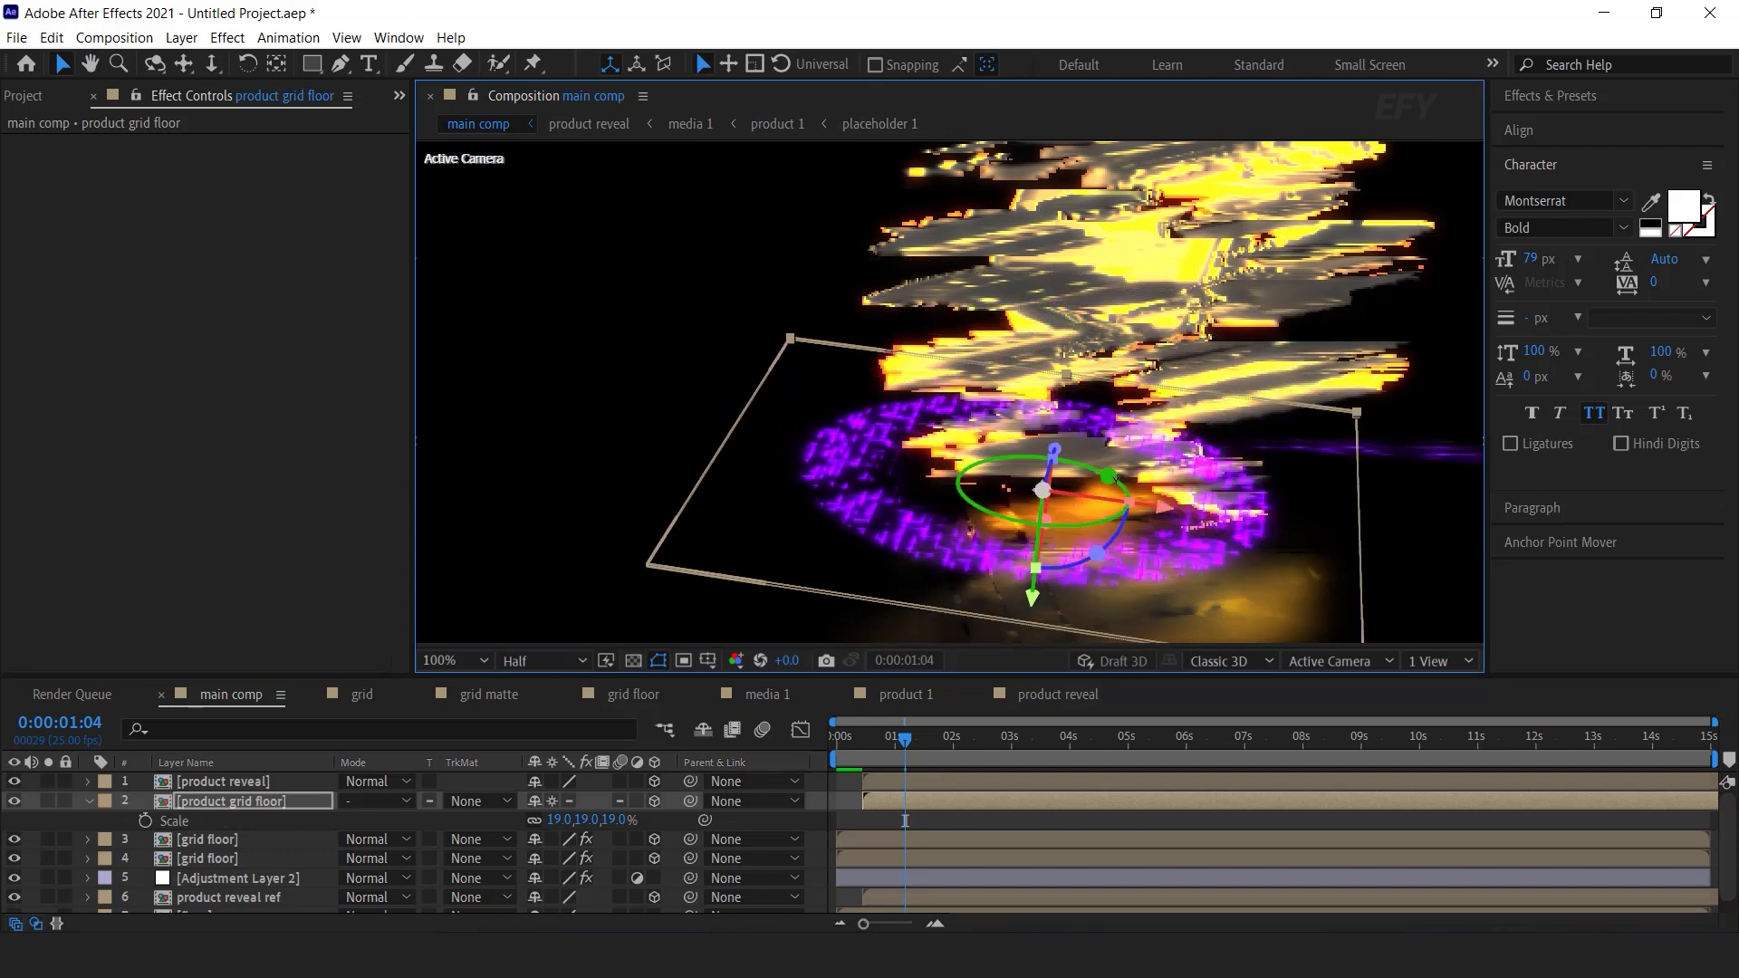
drag(1111, 474, 1103, 472)
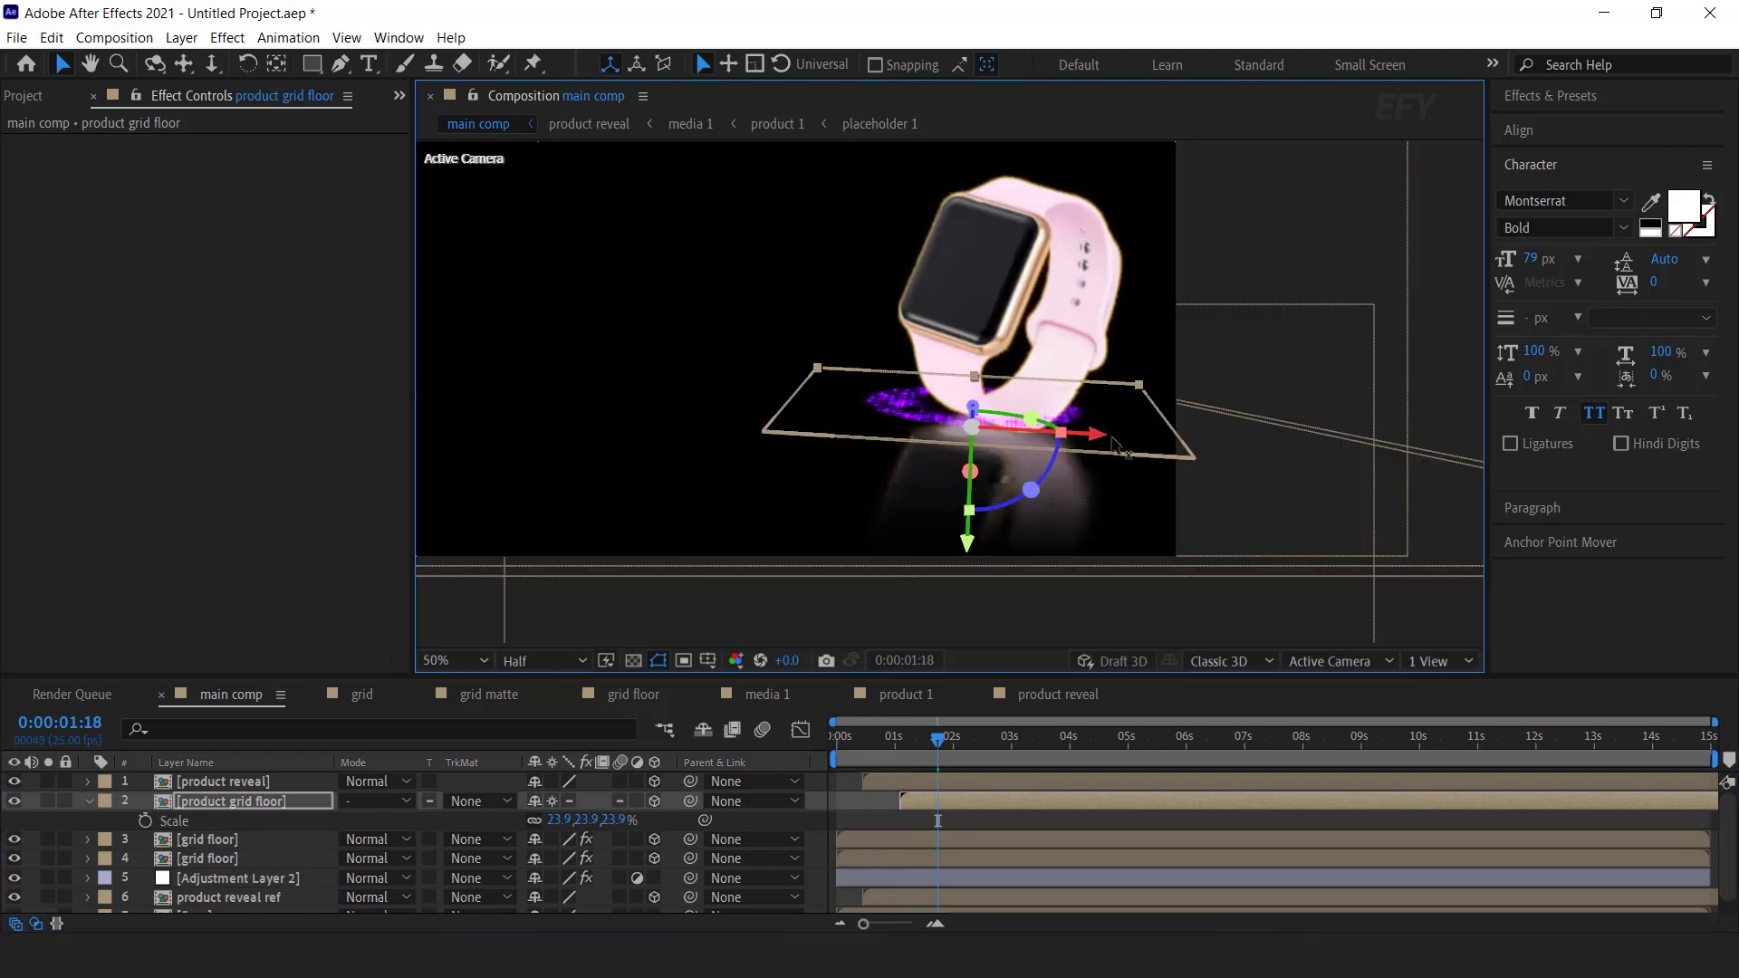
drag(1112, 438, 1126, 439)
drag(982, 543, 929, 602)
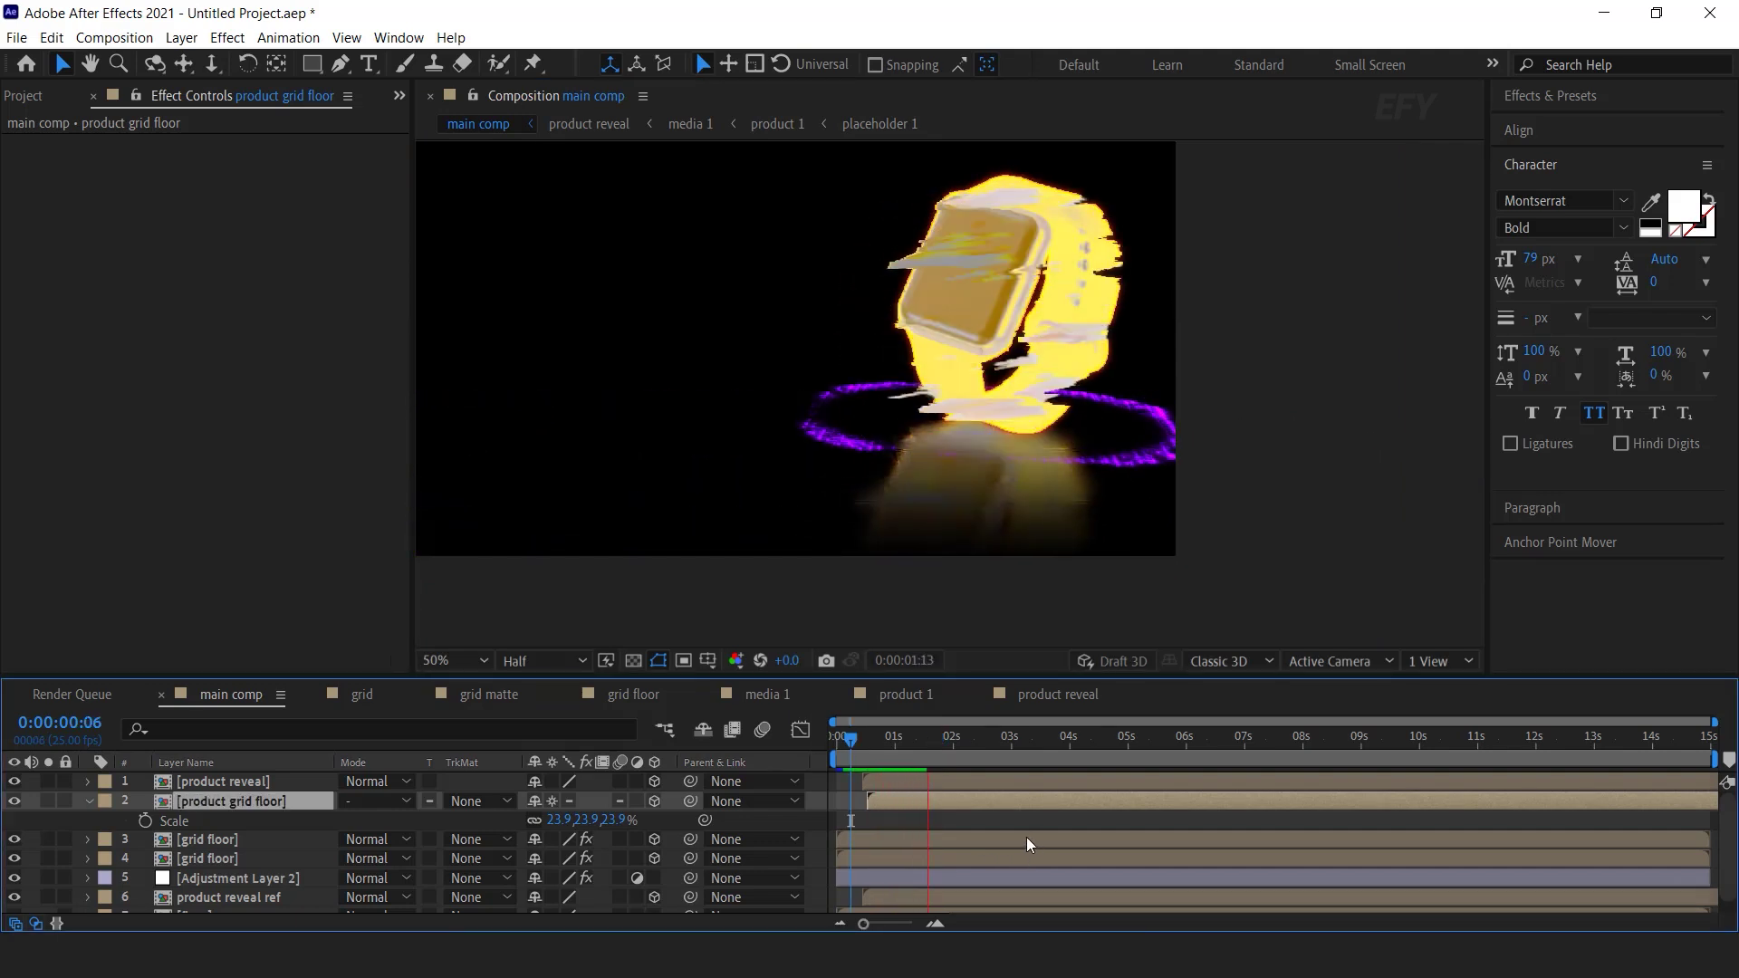
- Draw an elliptical mask around the purple ring on the product grid floor layer at 0:00:01:09 and feather the mask
drag(857, 738, 916, 743)
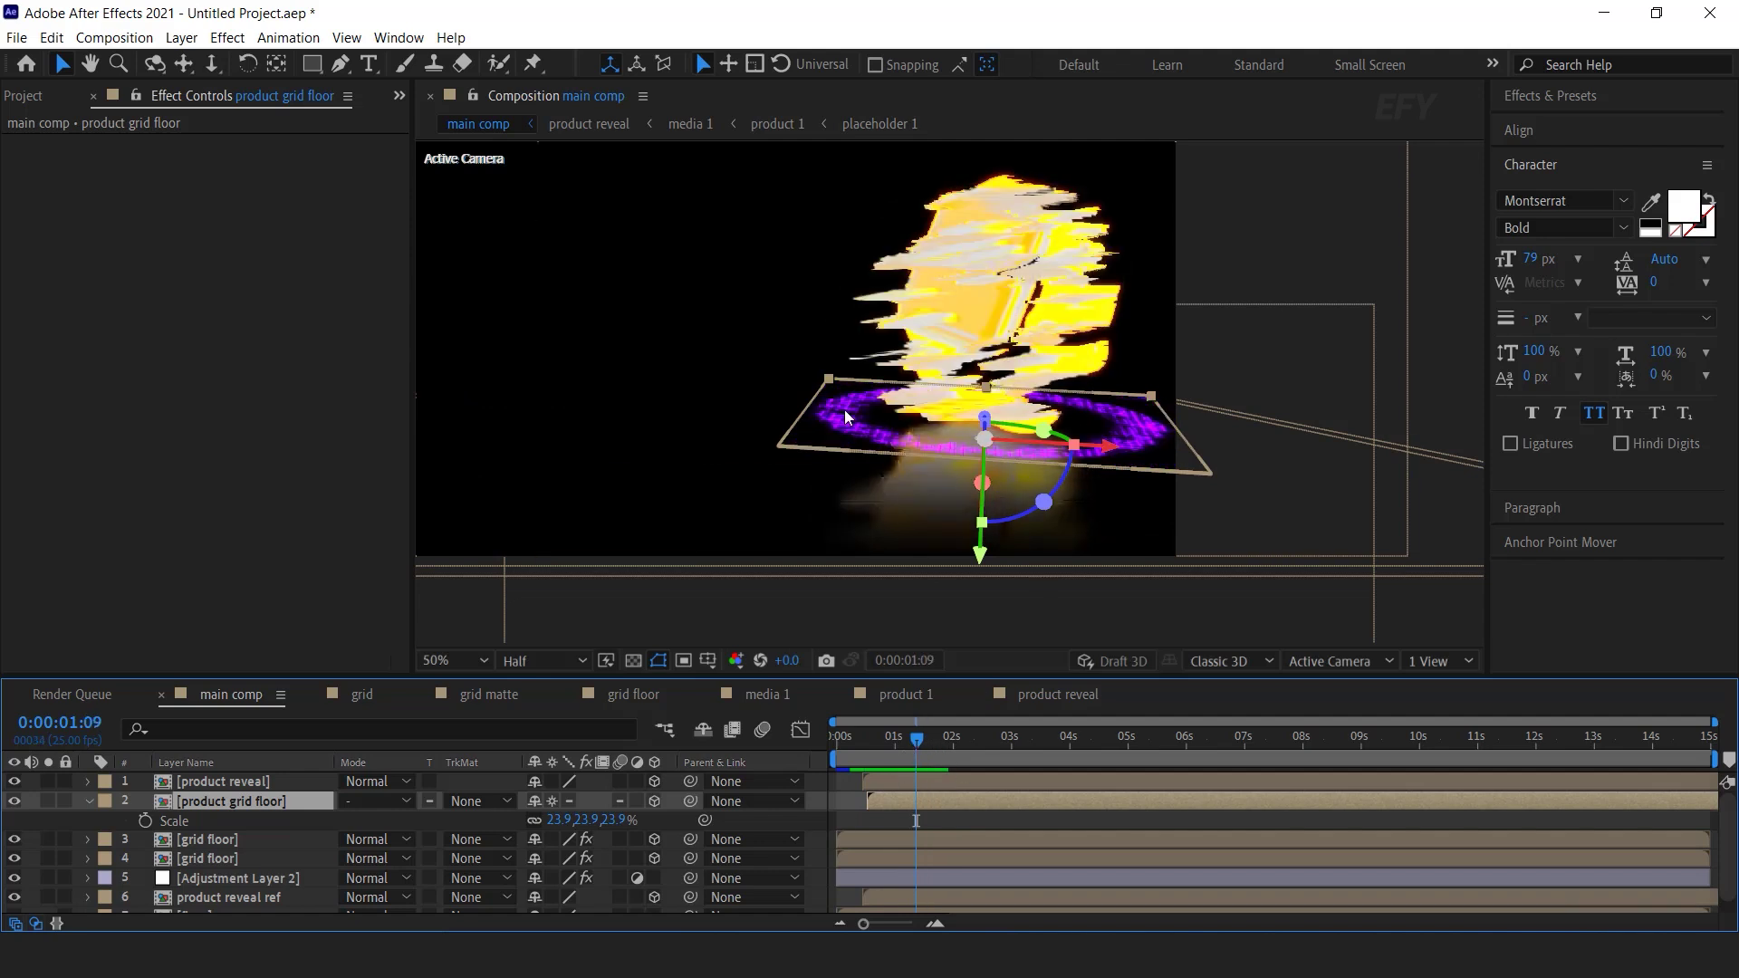
drag(312, 65, 388, 111)
mouse_move(812, 384)
mouse_down()
mouse_move(1172, 480)
mouse_move(1157, 471)
mouse_up()
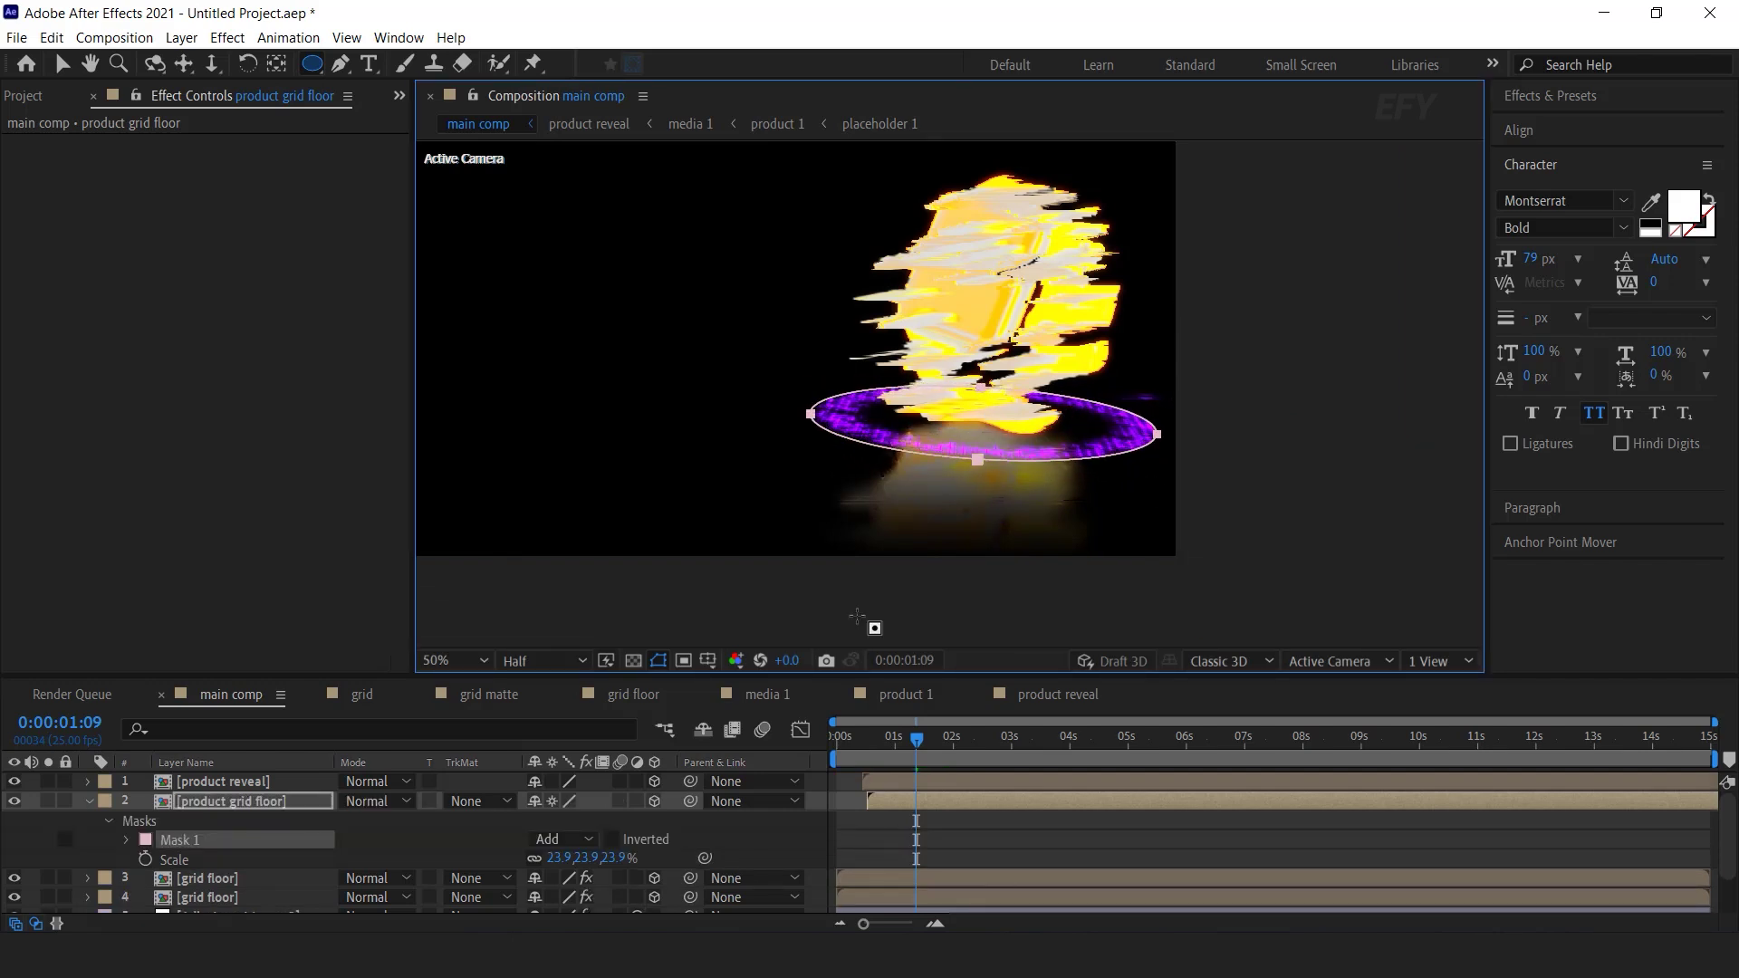
click(125, 839)
drag(554, 865, 753, 881)
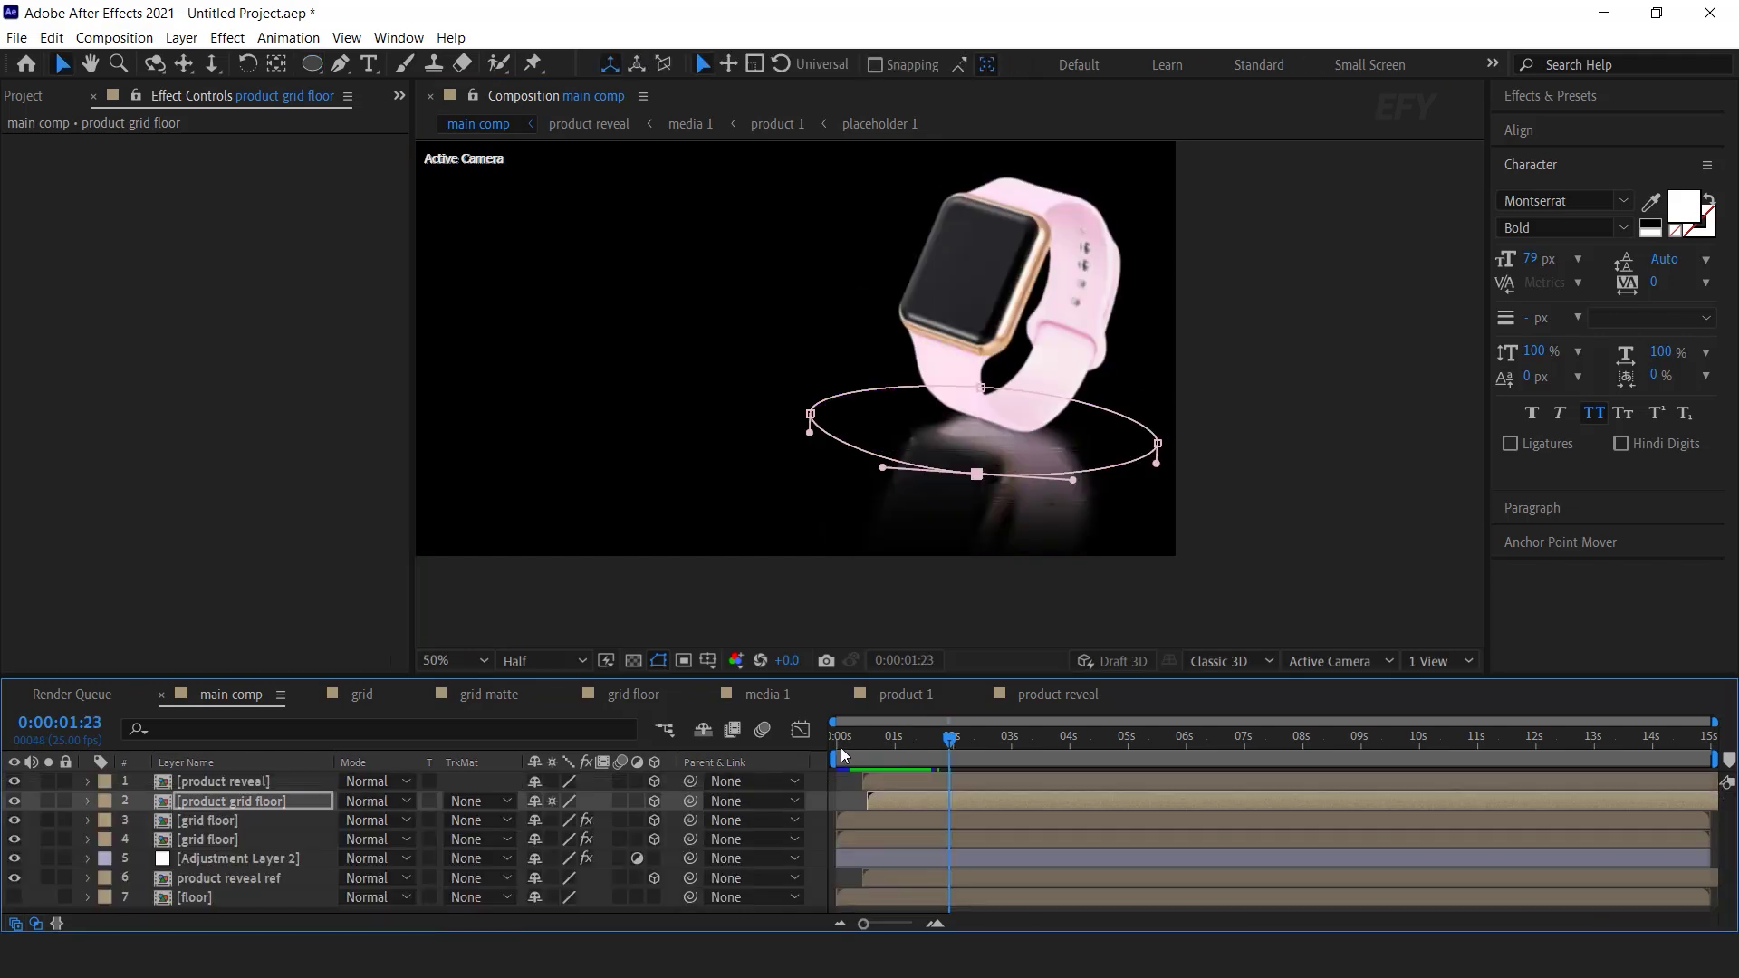
- Preview the product reveal from the start and check the masked grid ring over the first two seconds
click(839, 746)
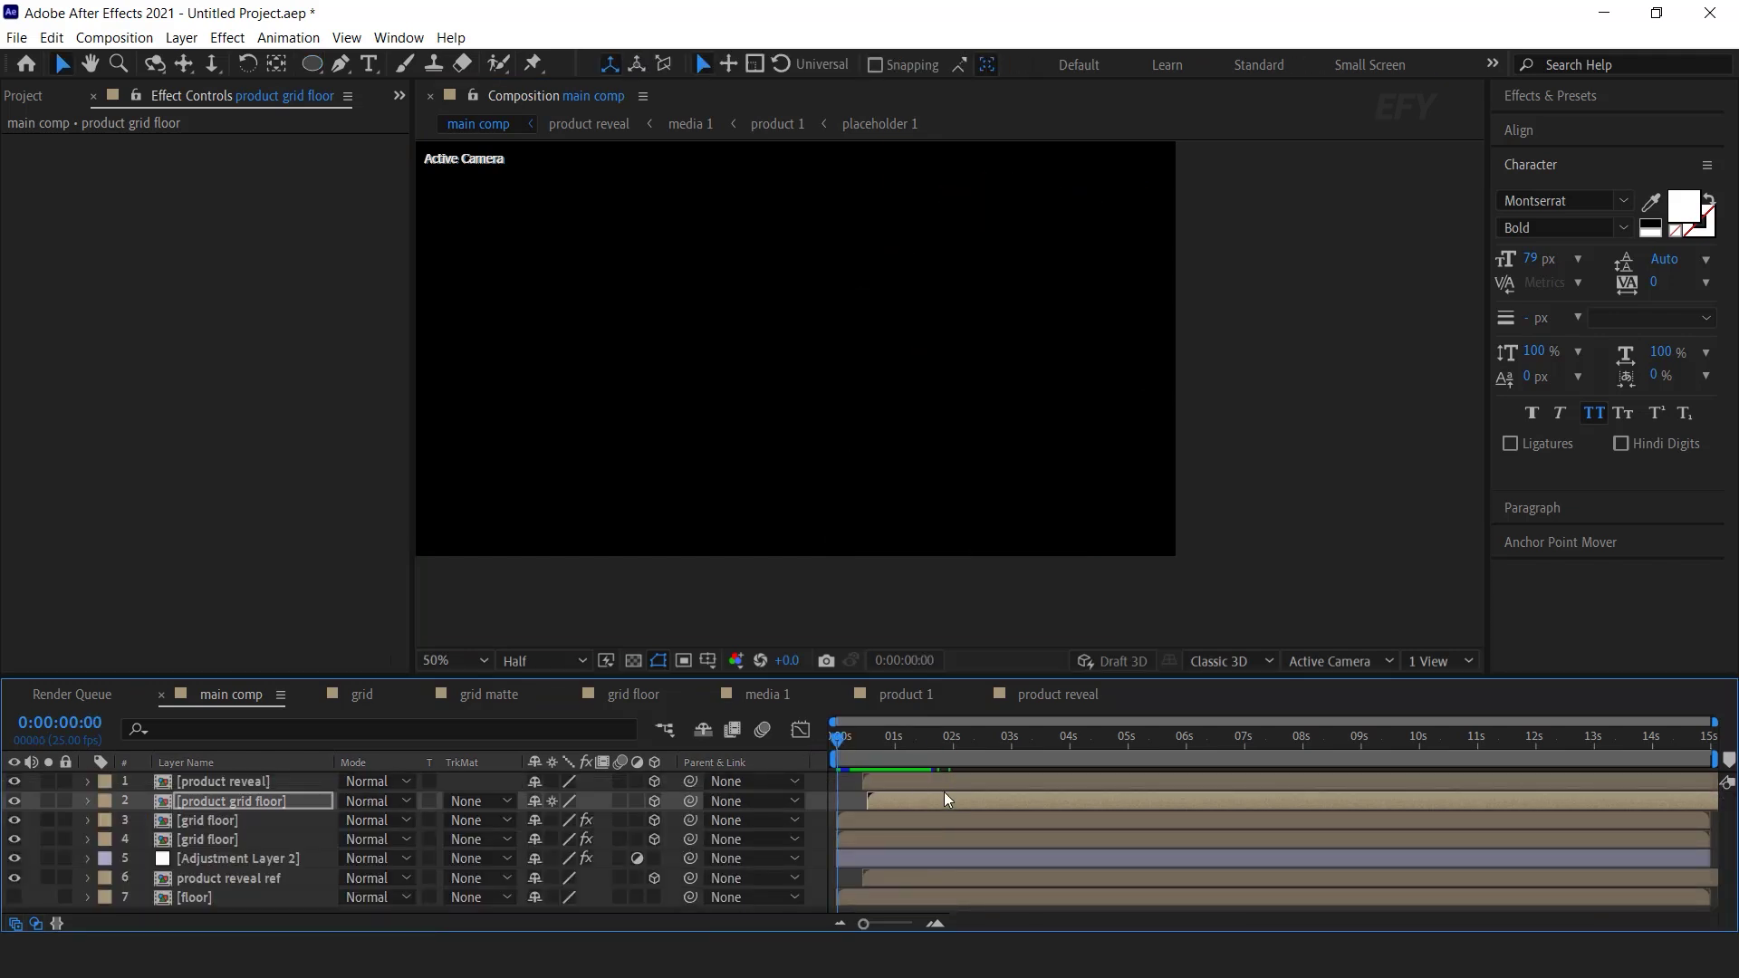
key(space)
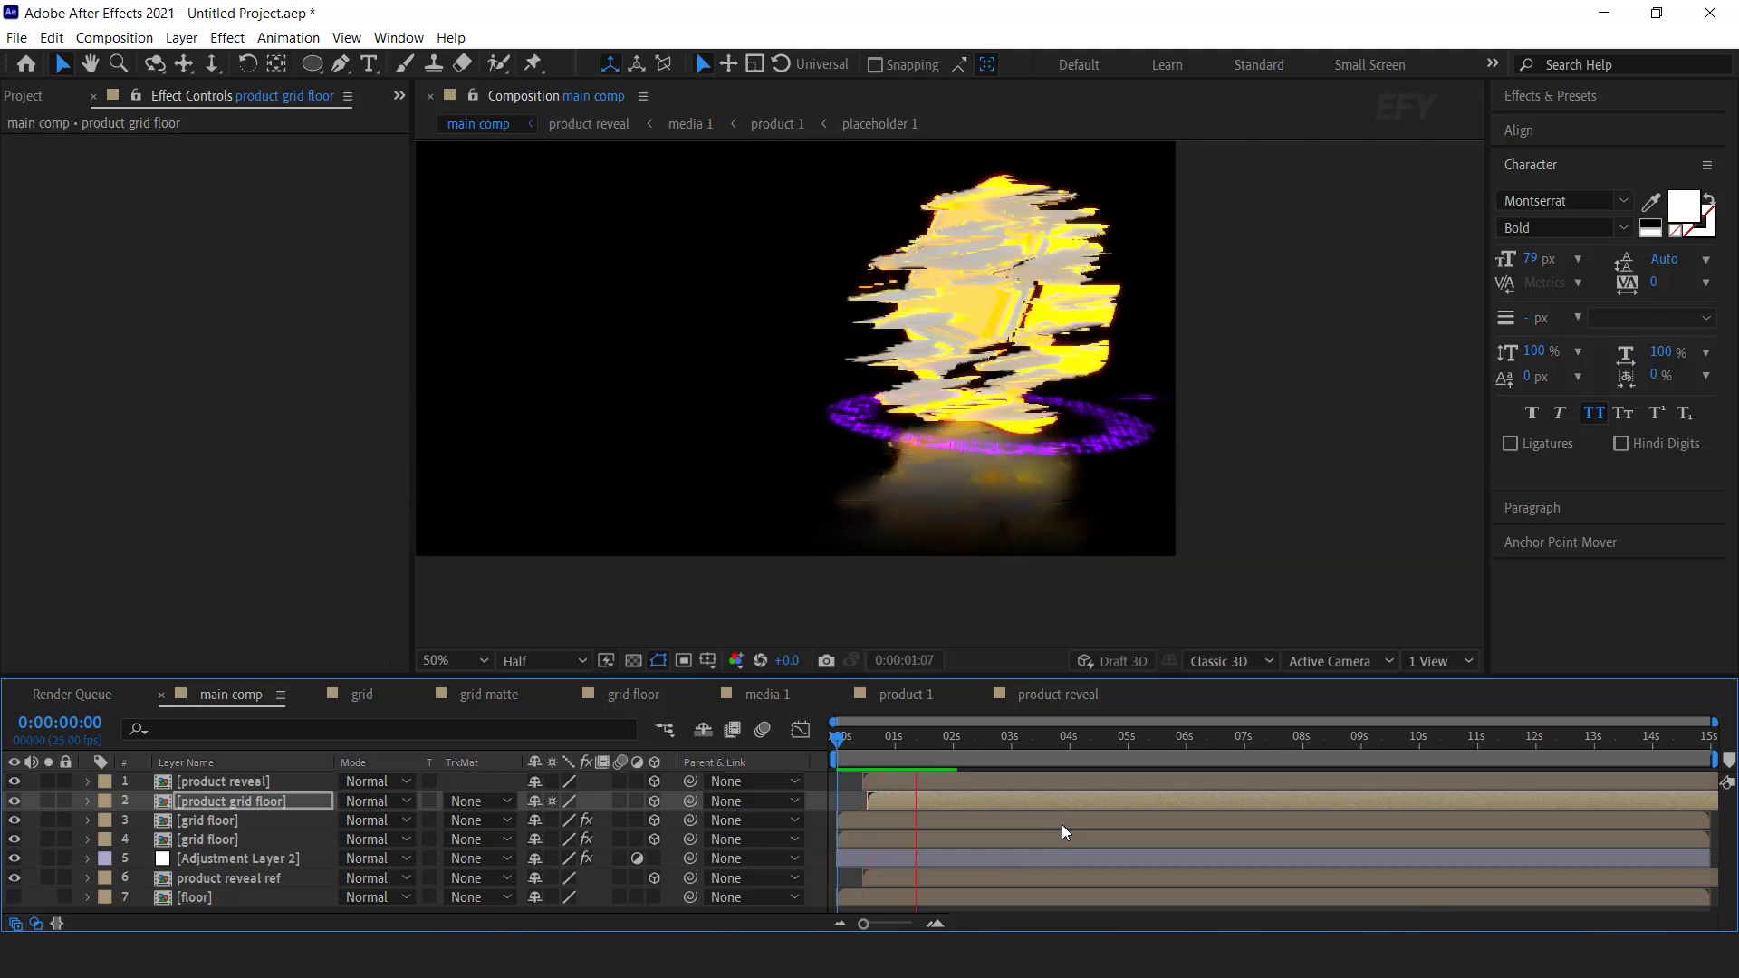
drag(842, 741, 960, 756)
click(1368, 404)
scroll(1231, 389, down, 2)
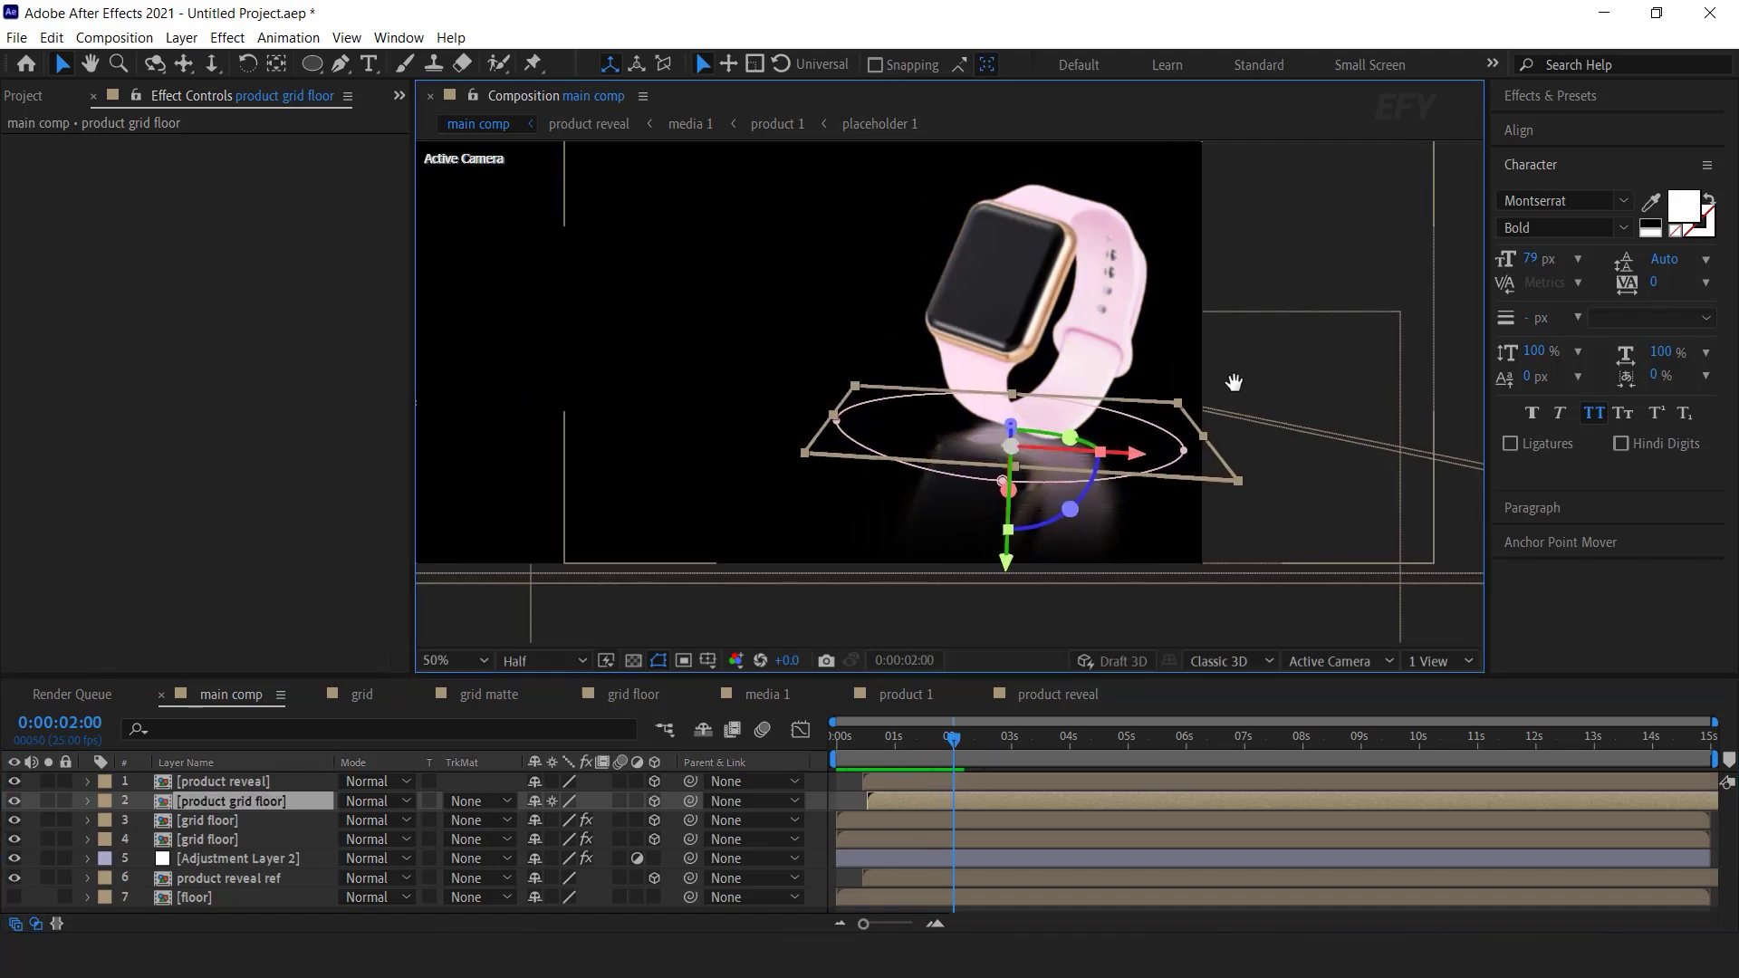
click(1272, 406)
mouse_move(915, 745)
mouse_down()
mouse_move(964, 759)
mouse_move(869, 745)
mouse_move(944, 747)
mouse_up()
click(933, 509)
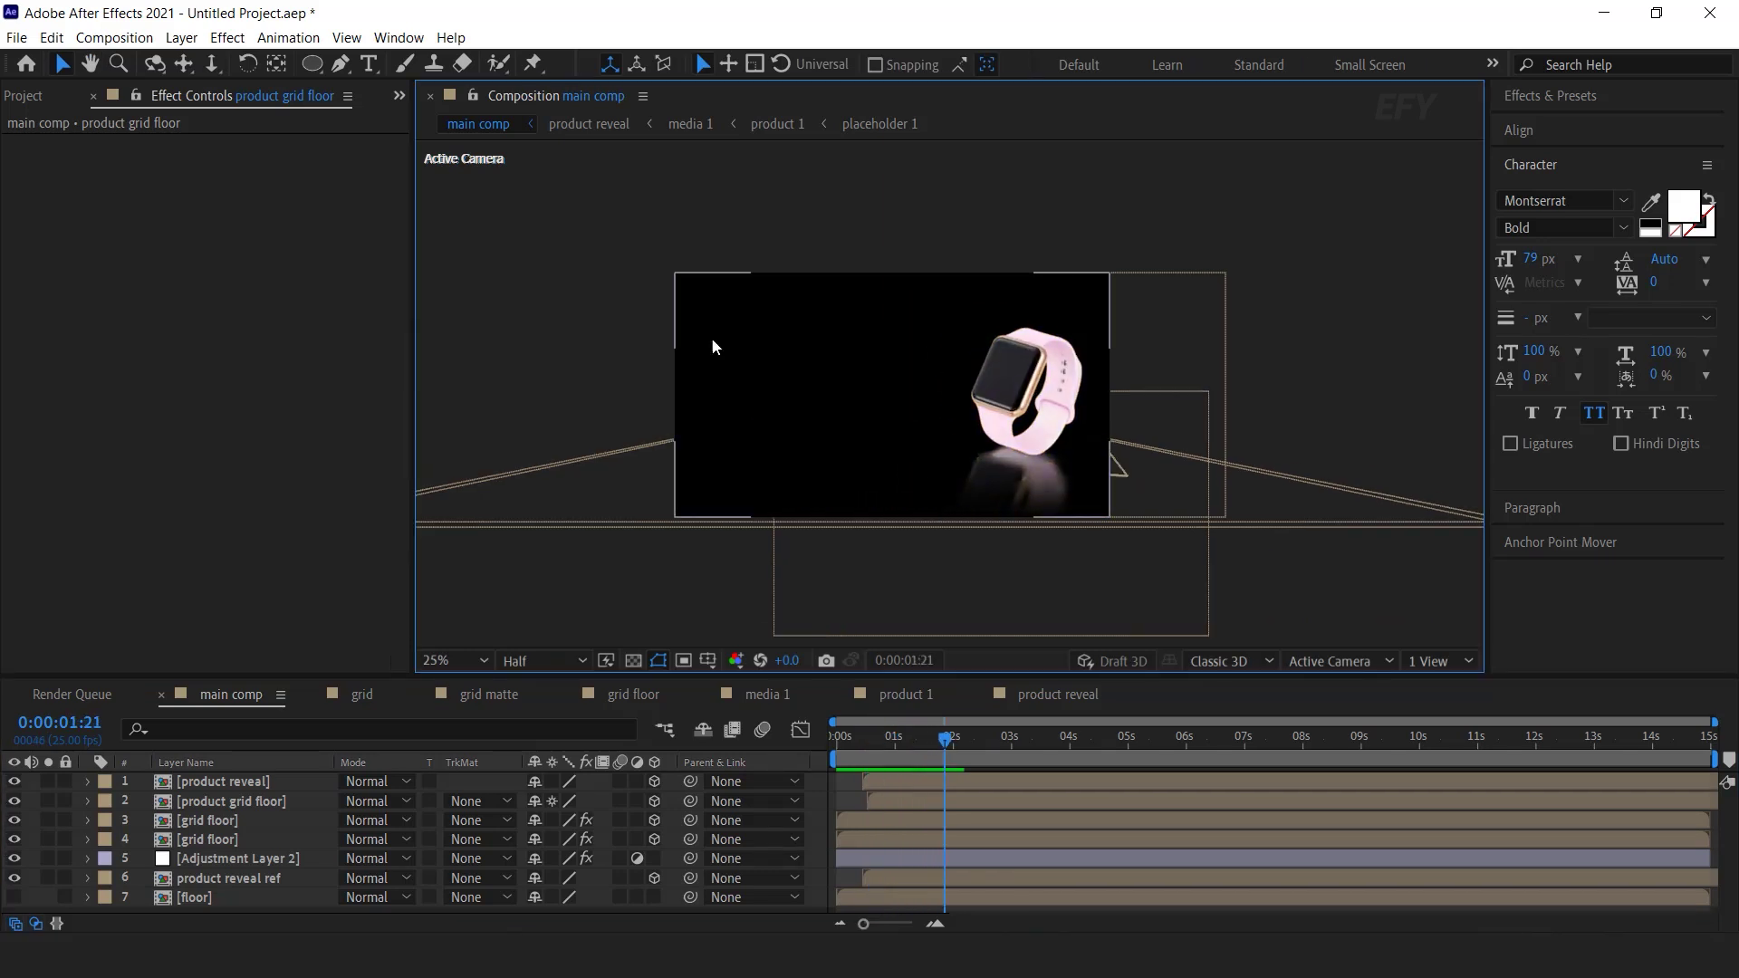
- Create a new 1920 x 1080 composition named "text 1" at 25 fps with a 15-second duration
click(30, 95)
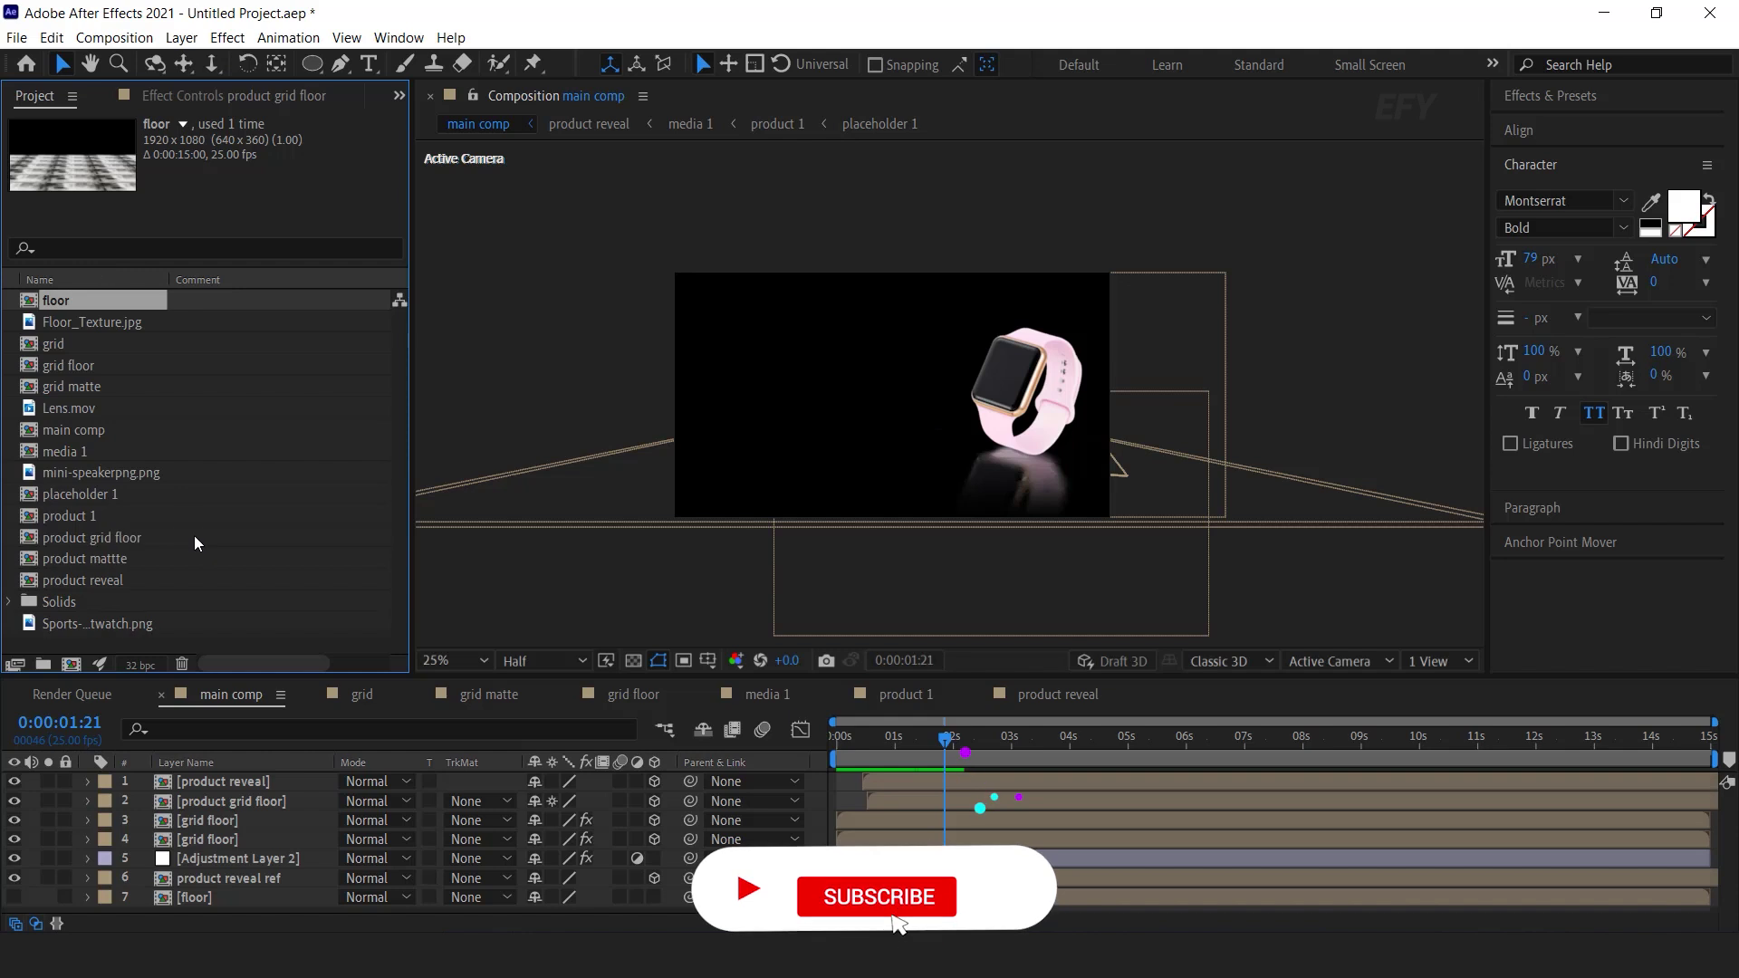
click(90, 643)
click(70, 664)
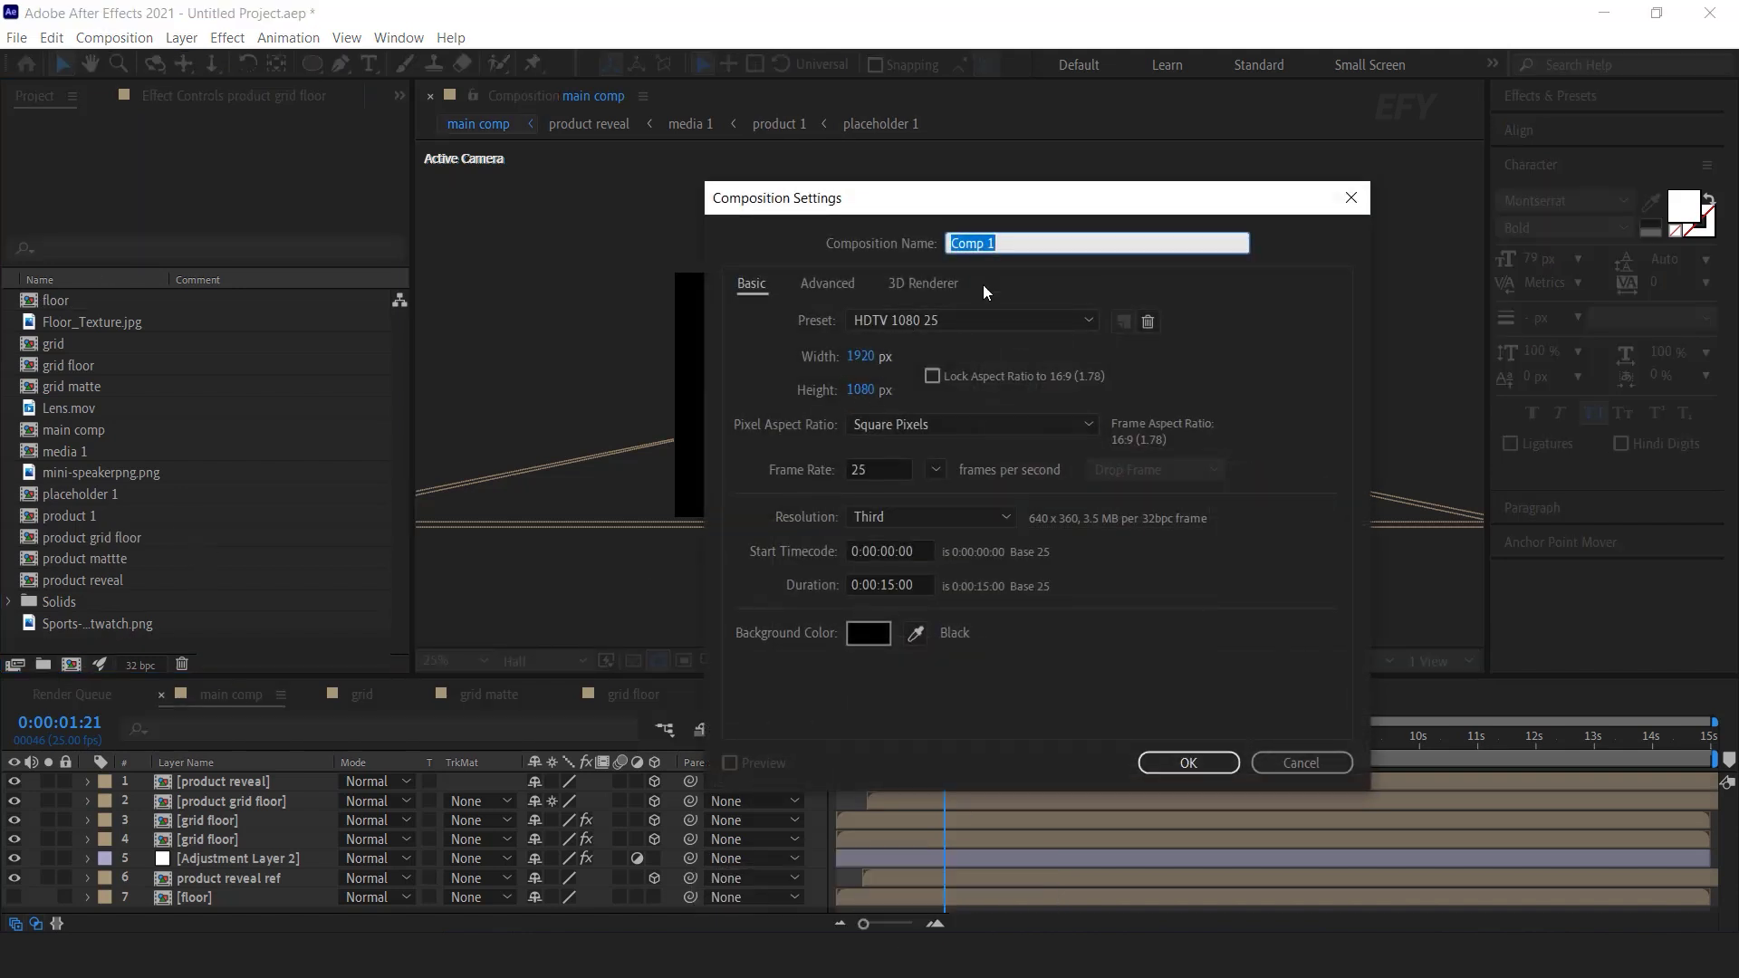
text(te)
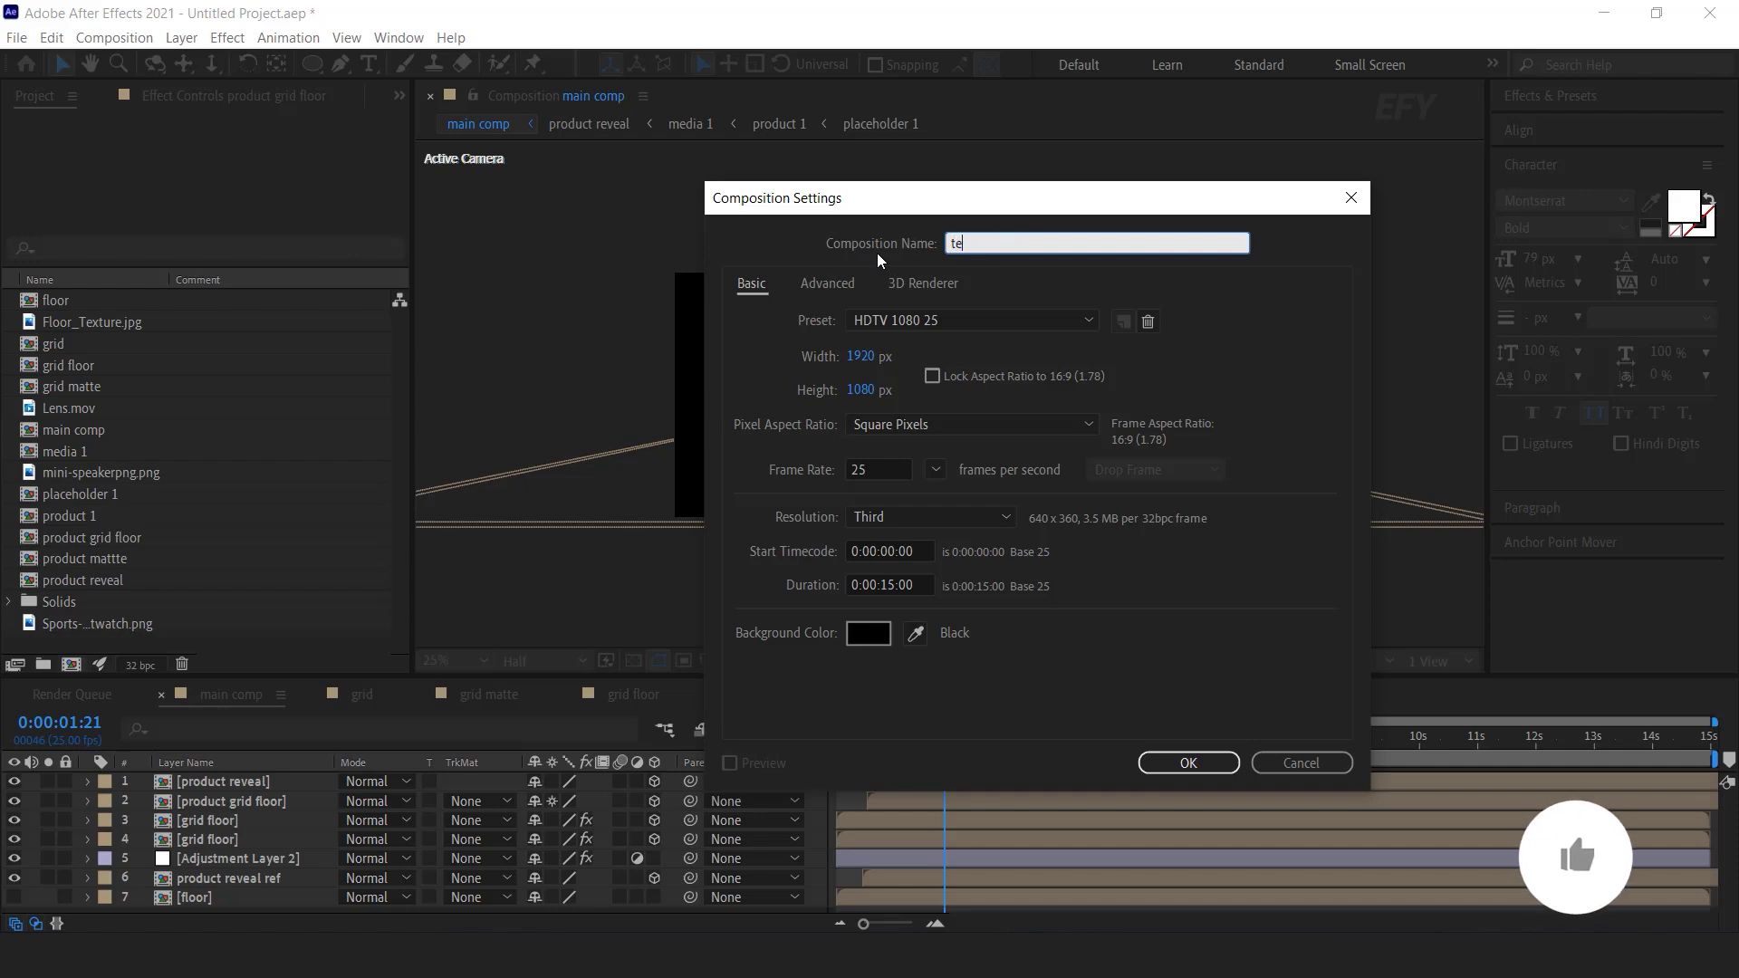
text(xt 1)
key(Return)
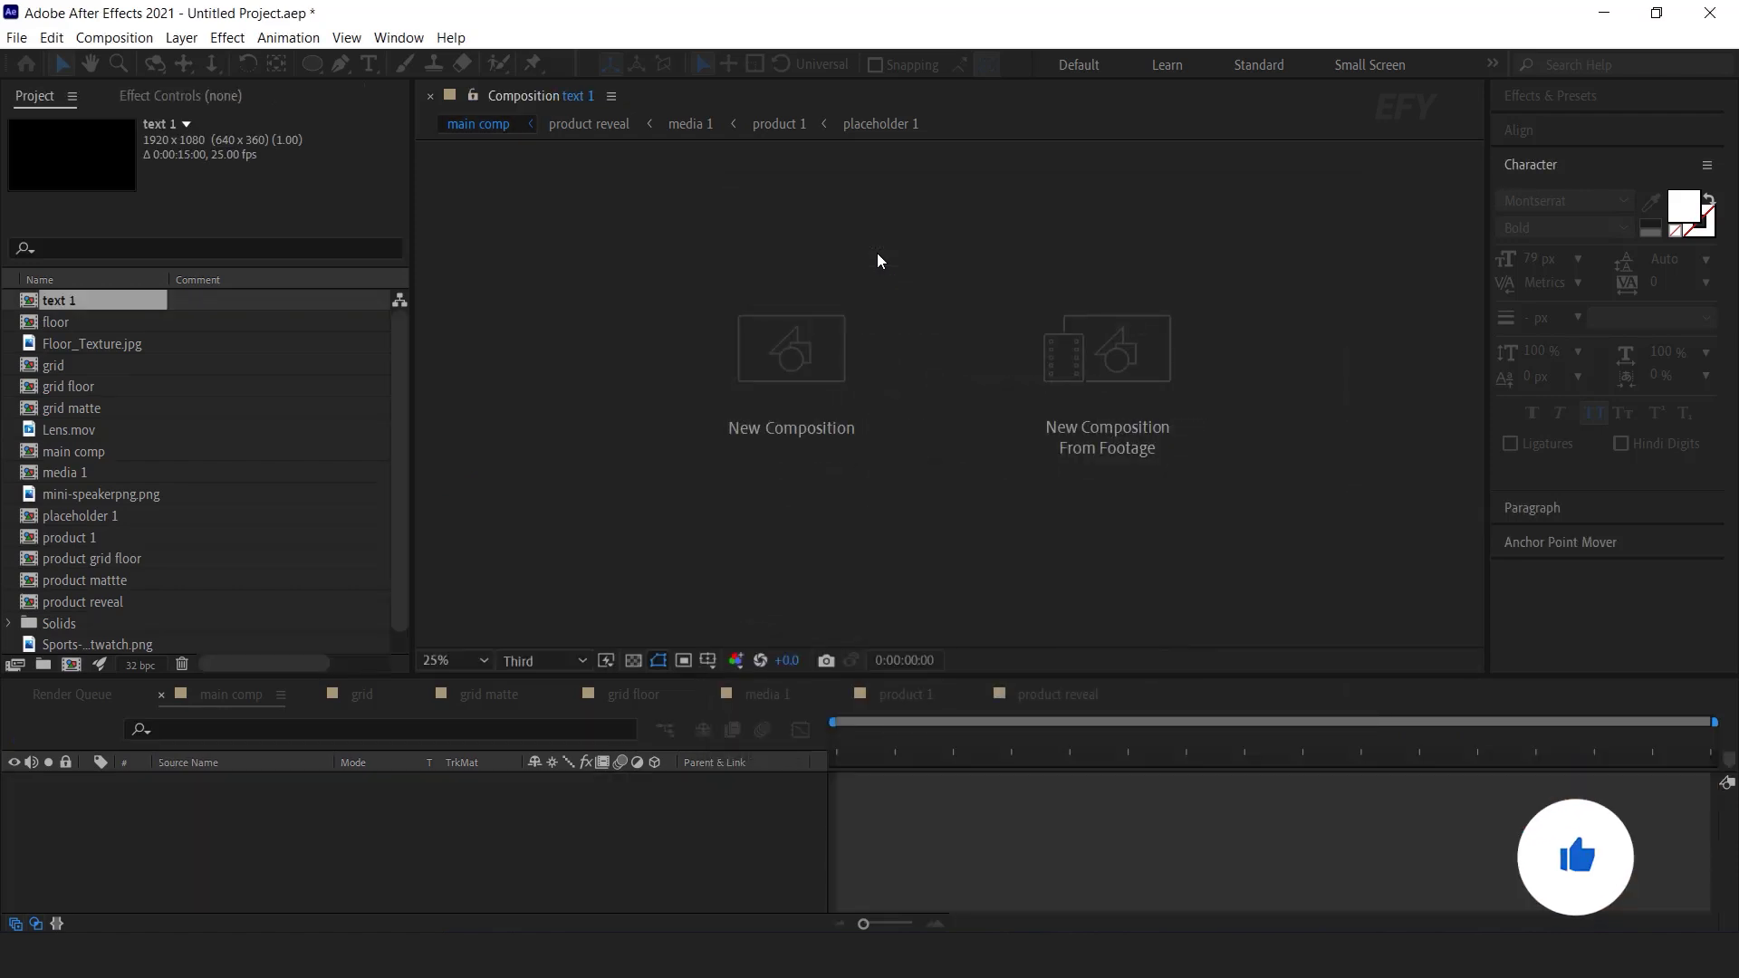
- Add the text "Smart watch" in the upper-left area of the text 1 composition
scroll(939, 358, up, 2)
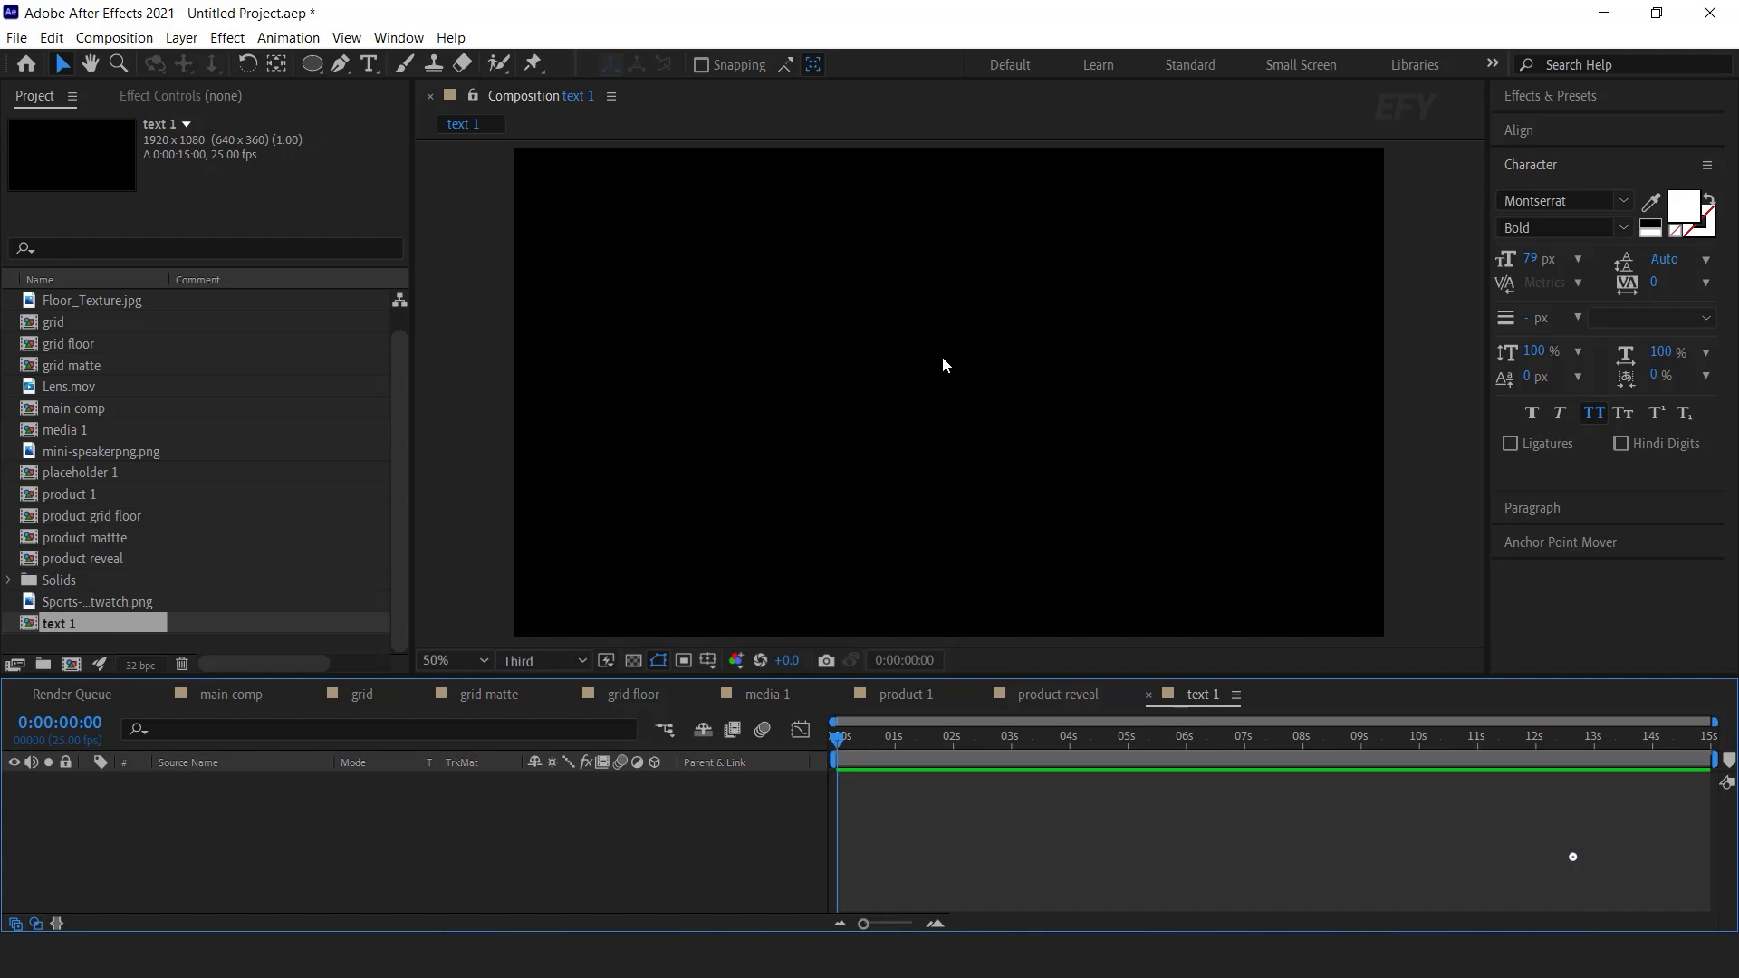
key(ctrl+t)
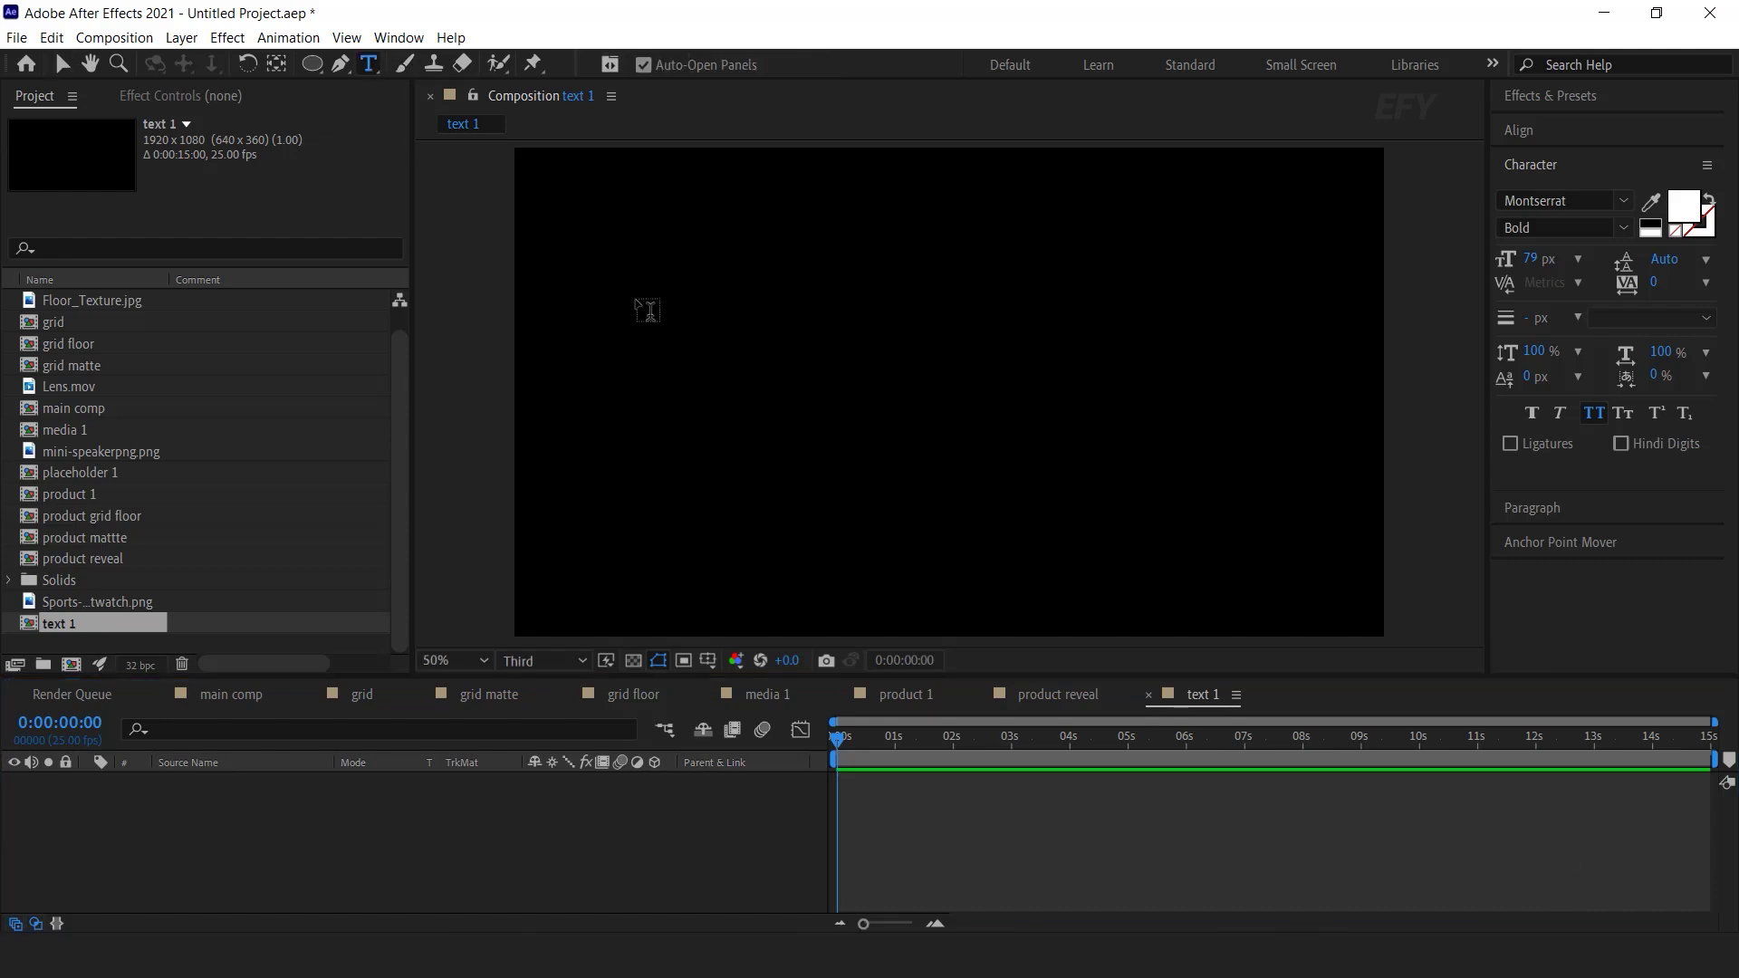
click(648, 310)
text(Smart watch)
key(Escape)
key(v)
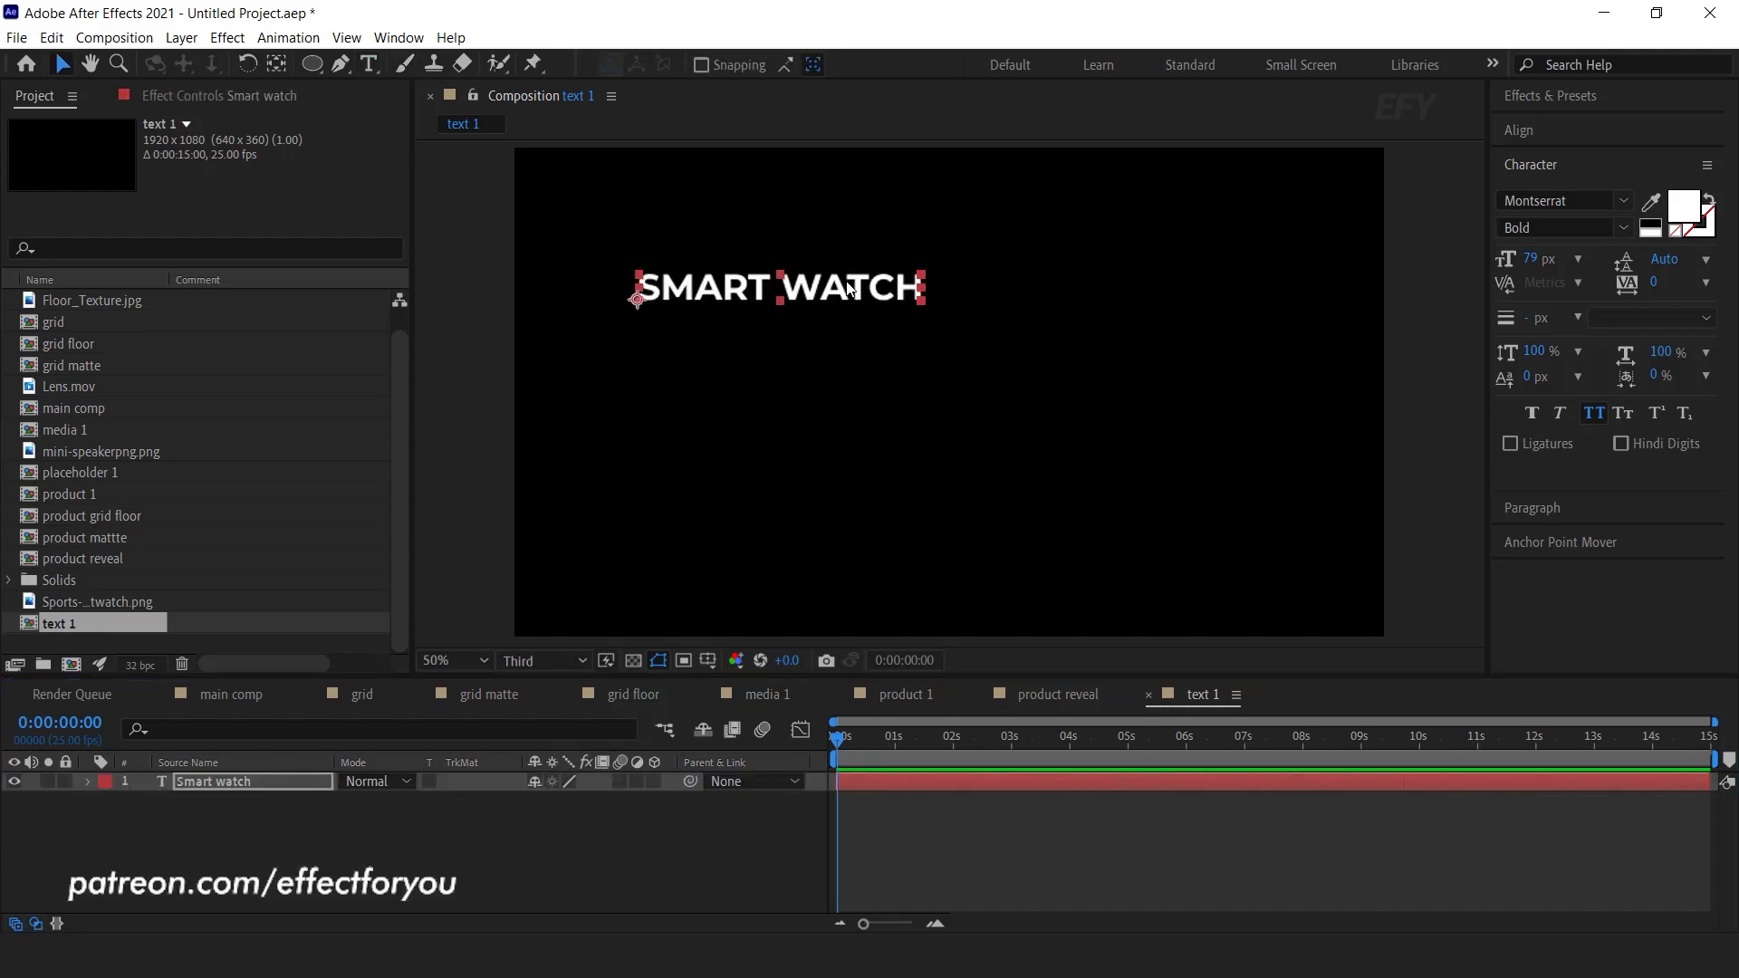
- Add a text animator with Position and Opacity properties to the Smart watch layer
click(235, 780)
click(89, 781)
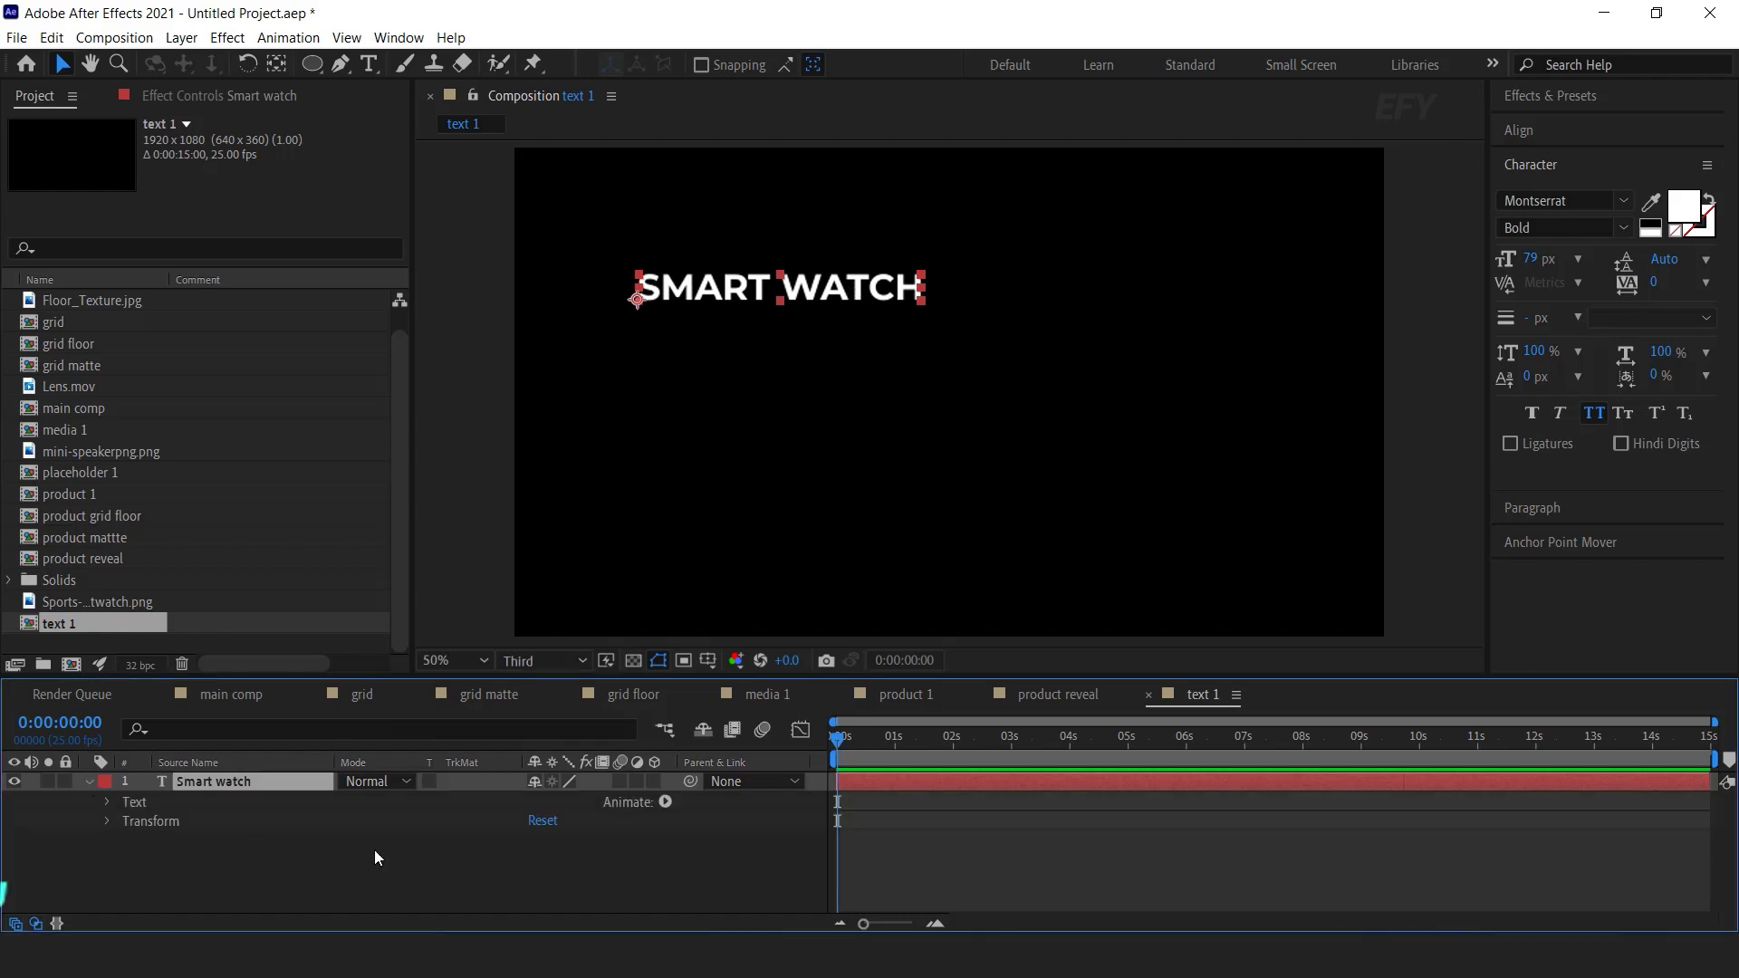
click(666, 803)
click(751, 450)
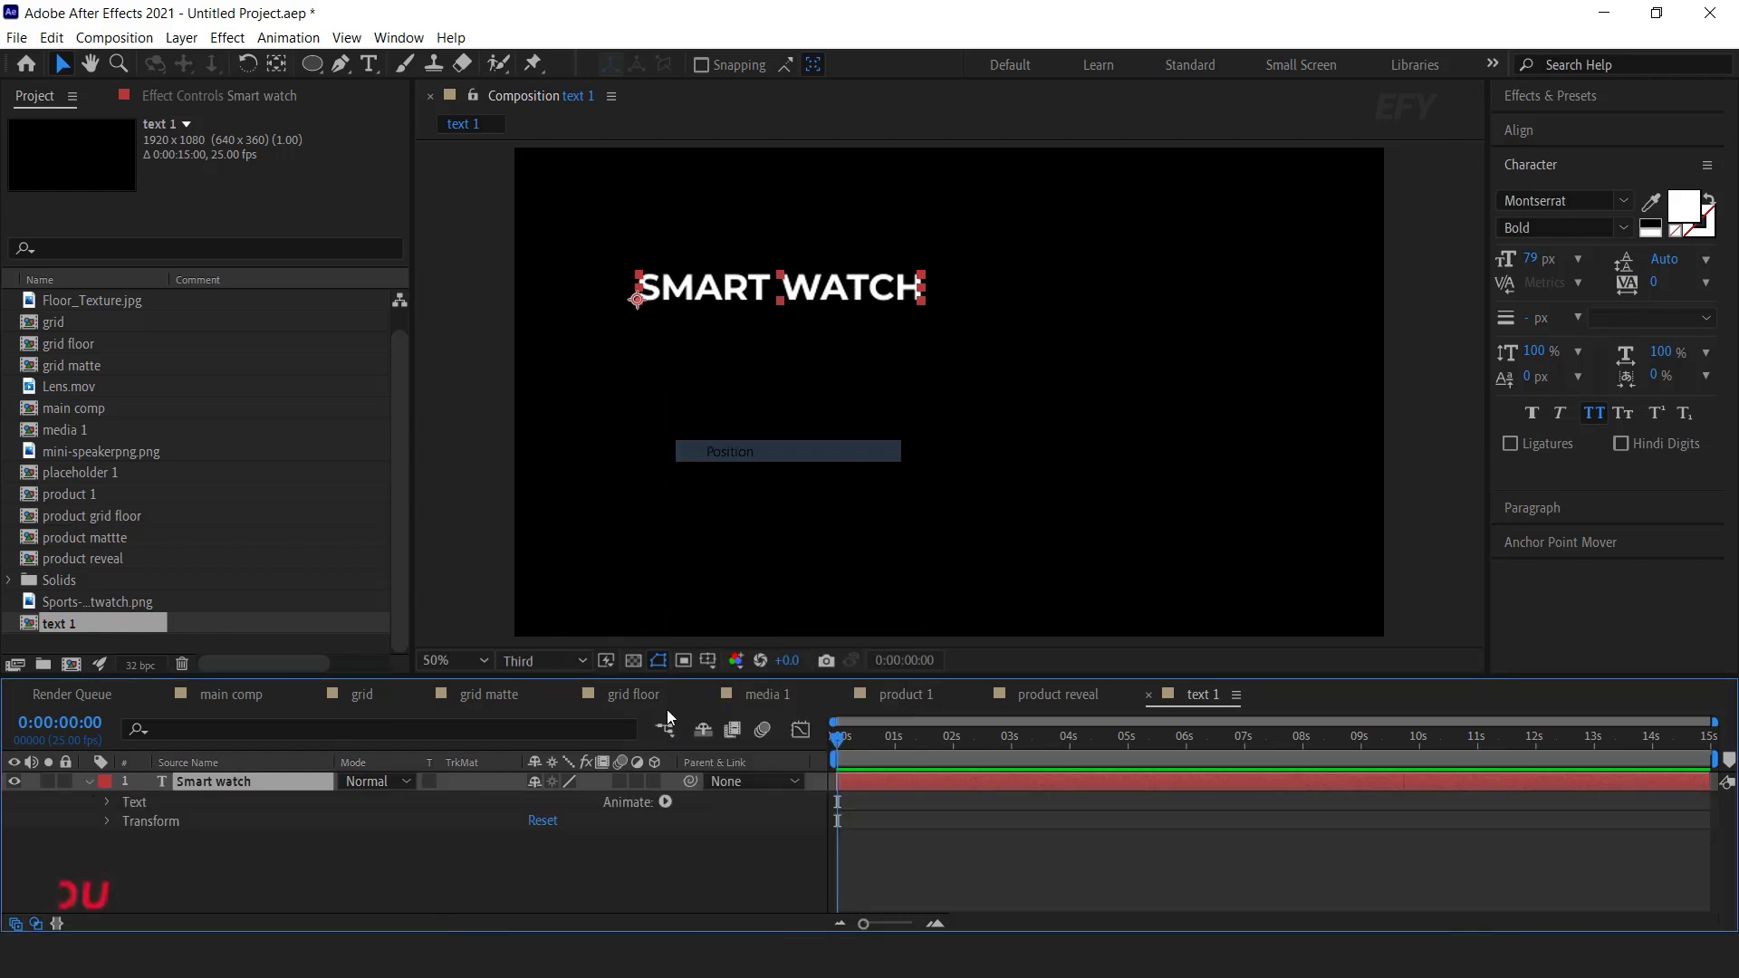
click(665, 790)
click(713, 533)
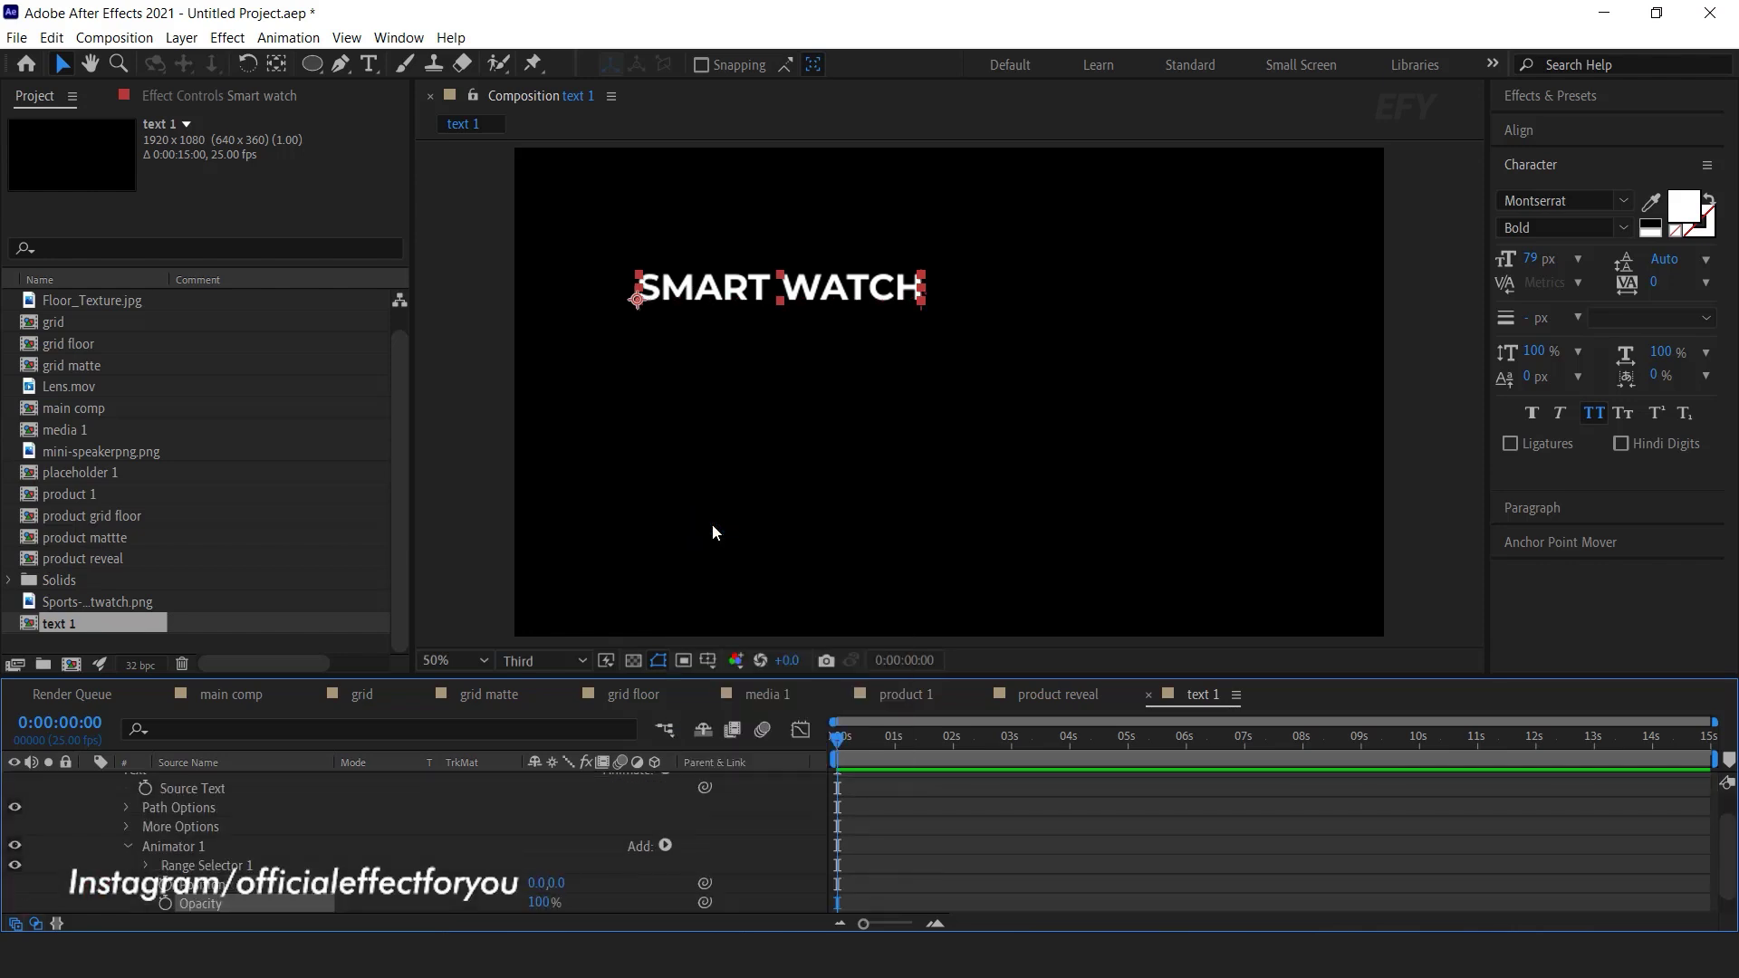
- Set the animator's Position to -649, 0 and its Opacity to 0%
drag(848, 736, 833, 742)
drag(534, 890, 417, 889)
drag(543, 903, 263, 915)
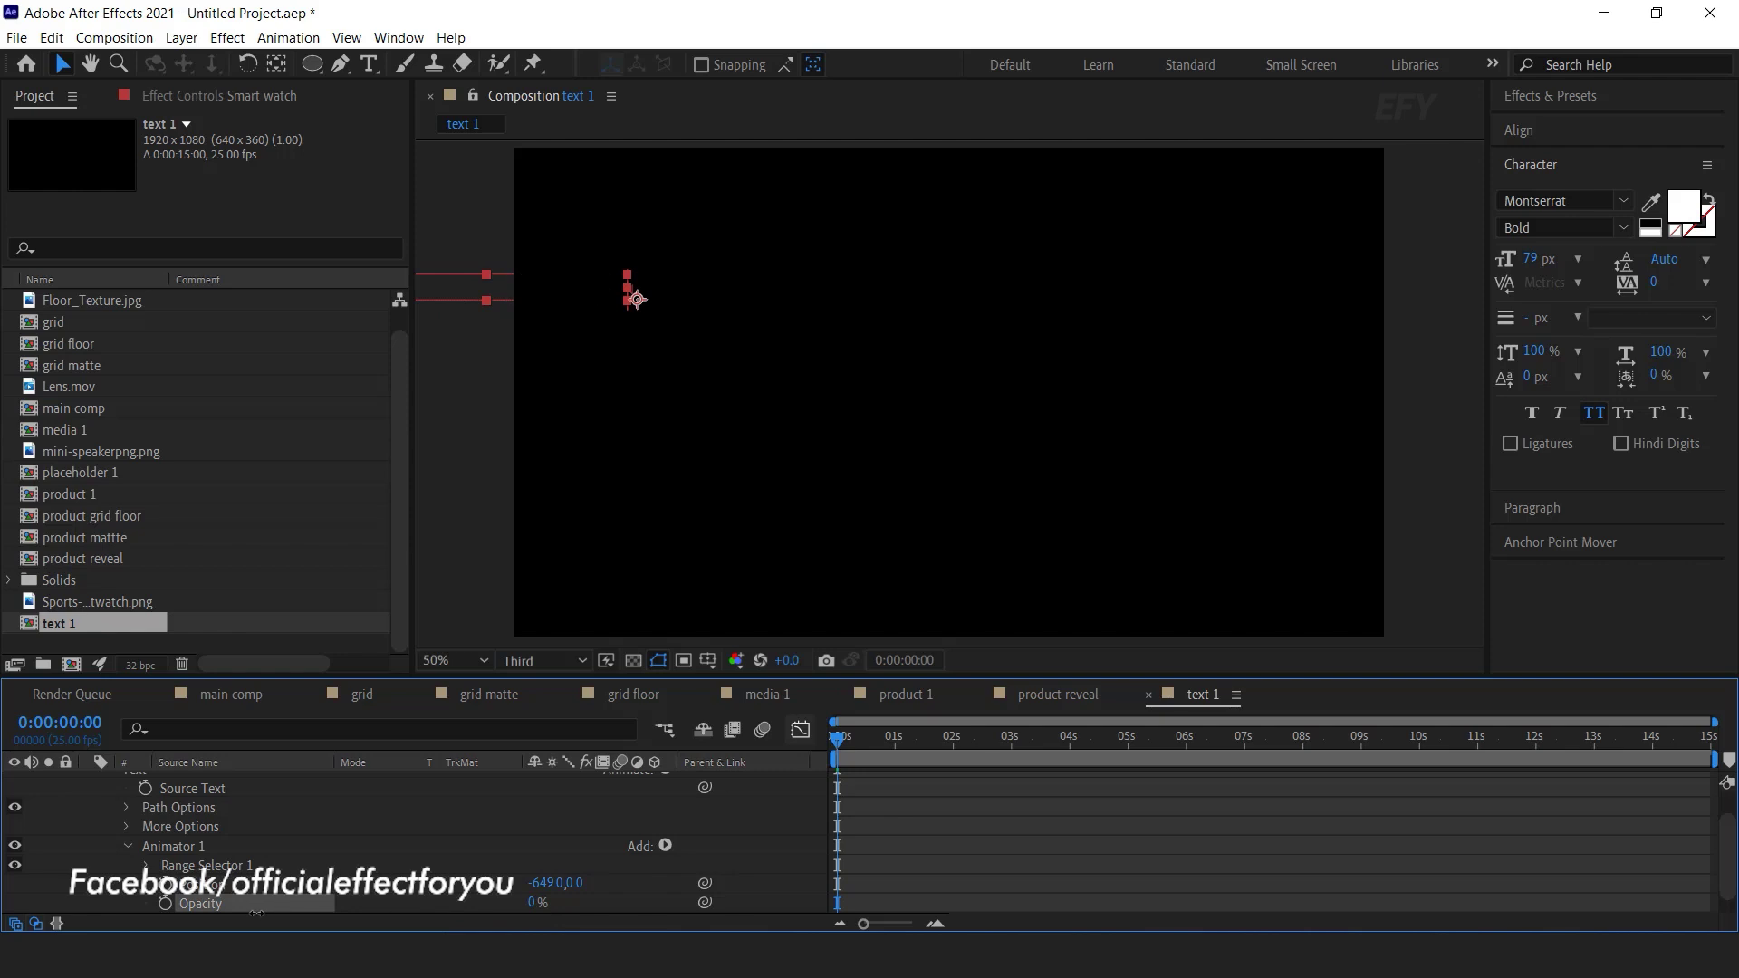
- Set the advanced Shape option of Range Selector 1 to Ramp Up
click(146, 866)
scroll(144, 866, down, 1)
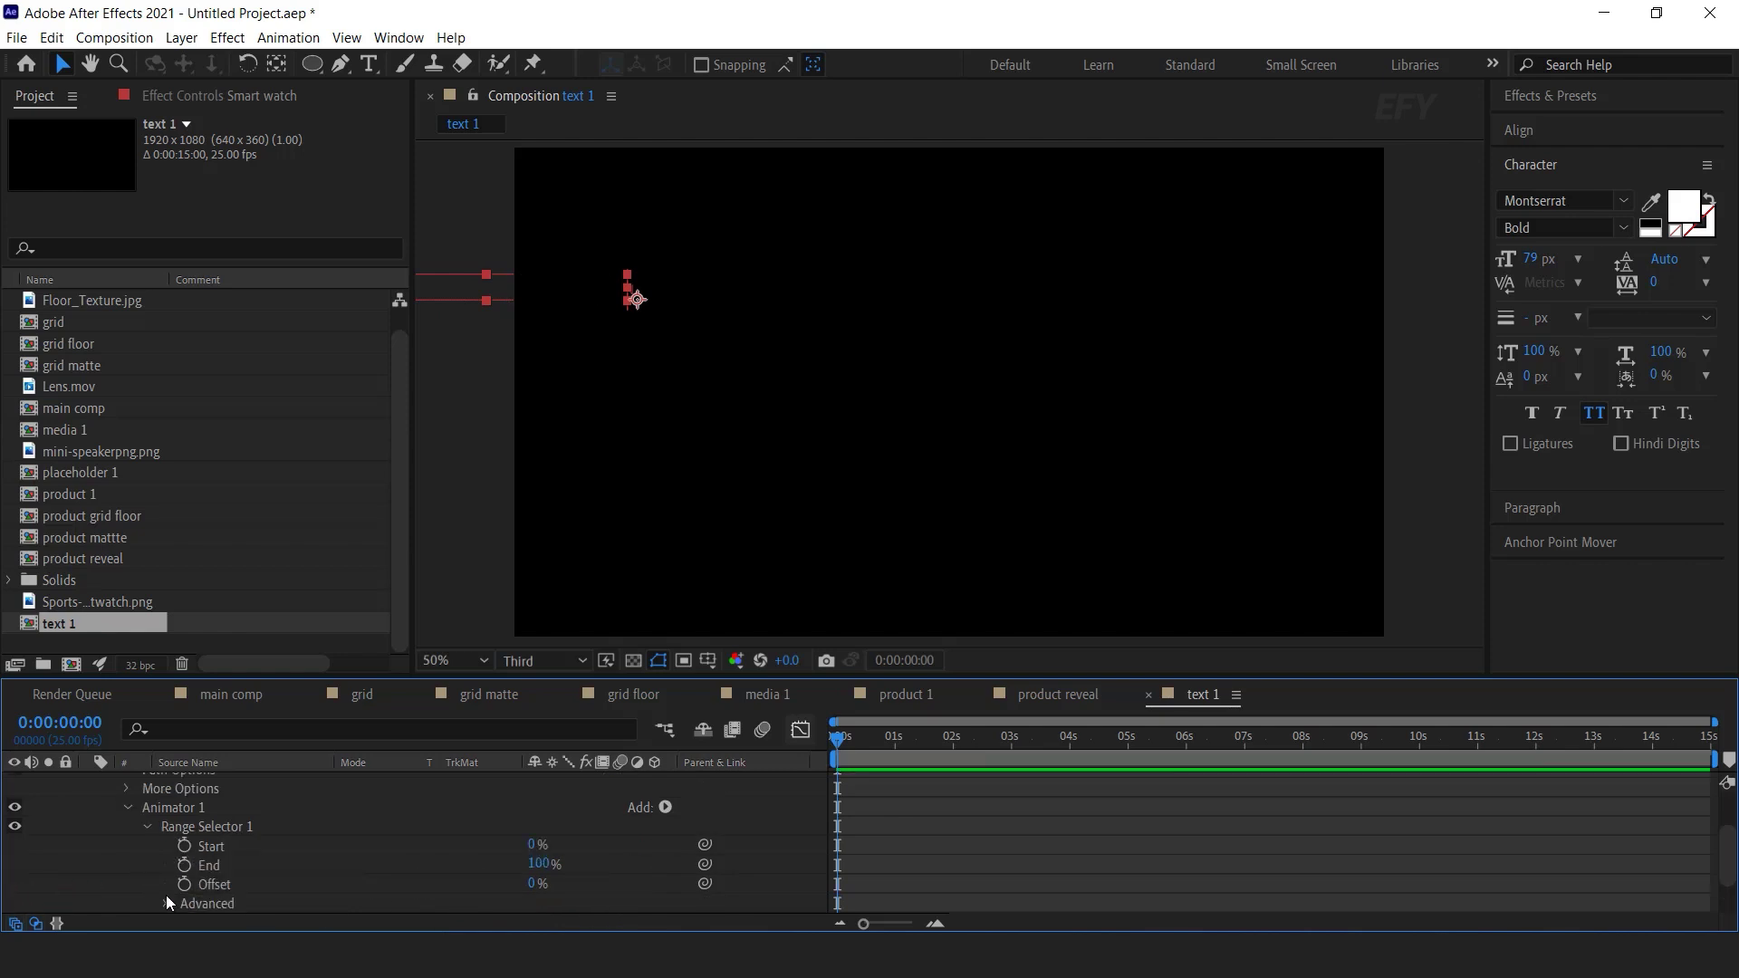
click(166, 903)
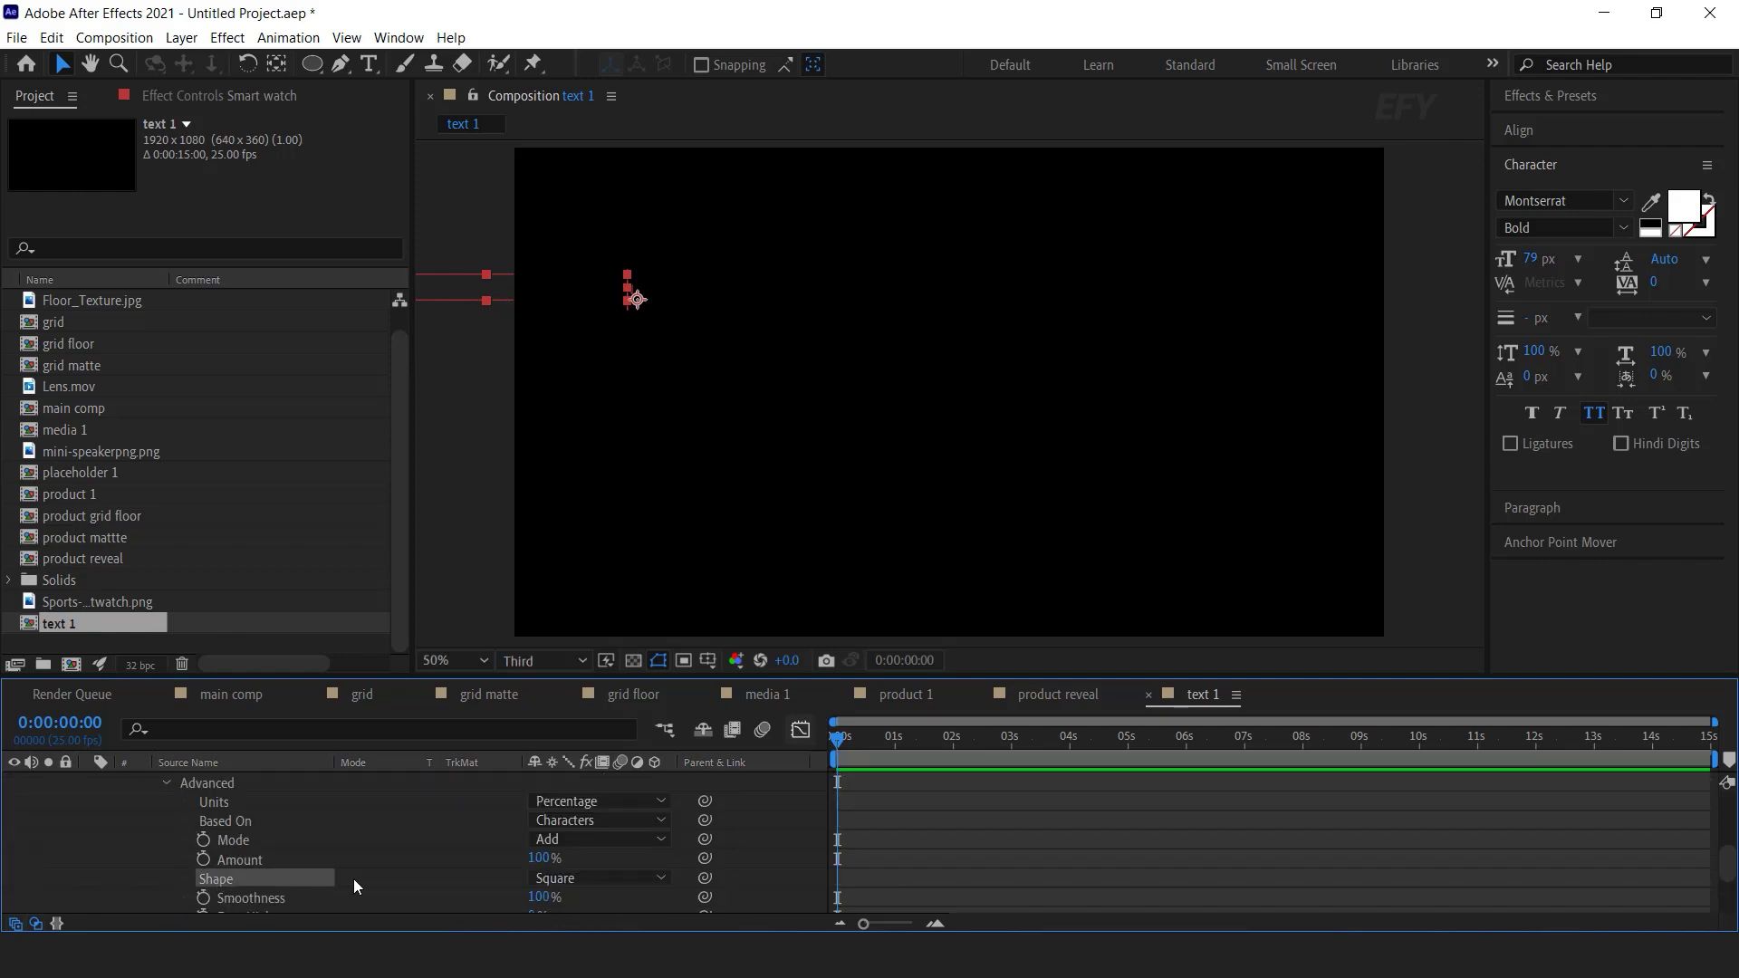
click(560, 878)
click(582, 769)
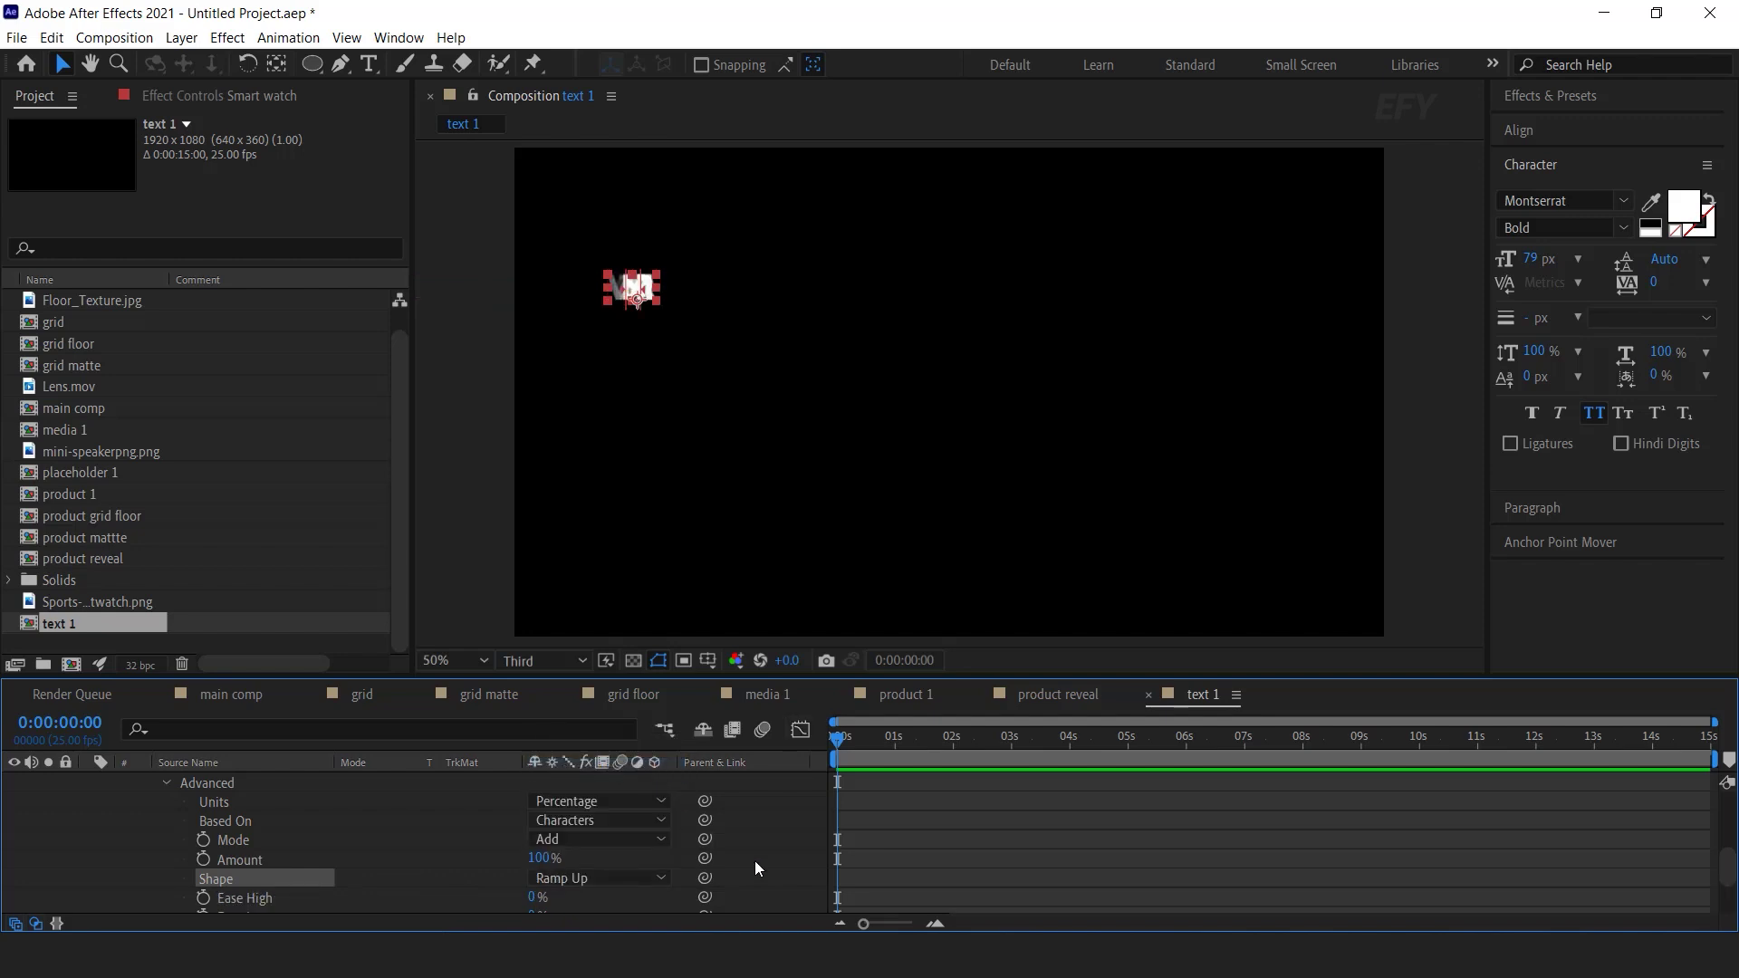
- Keyframe the range selector's Offset from -100% at 0:00:00:00 to 100% at 0:00:01:13, and preview the text animation
scroll(770, 867, up, 3)
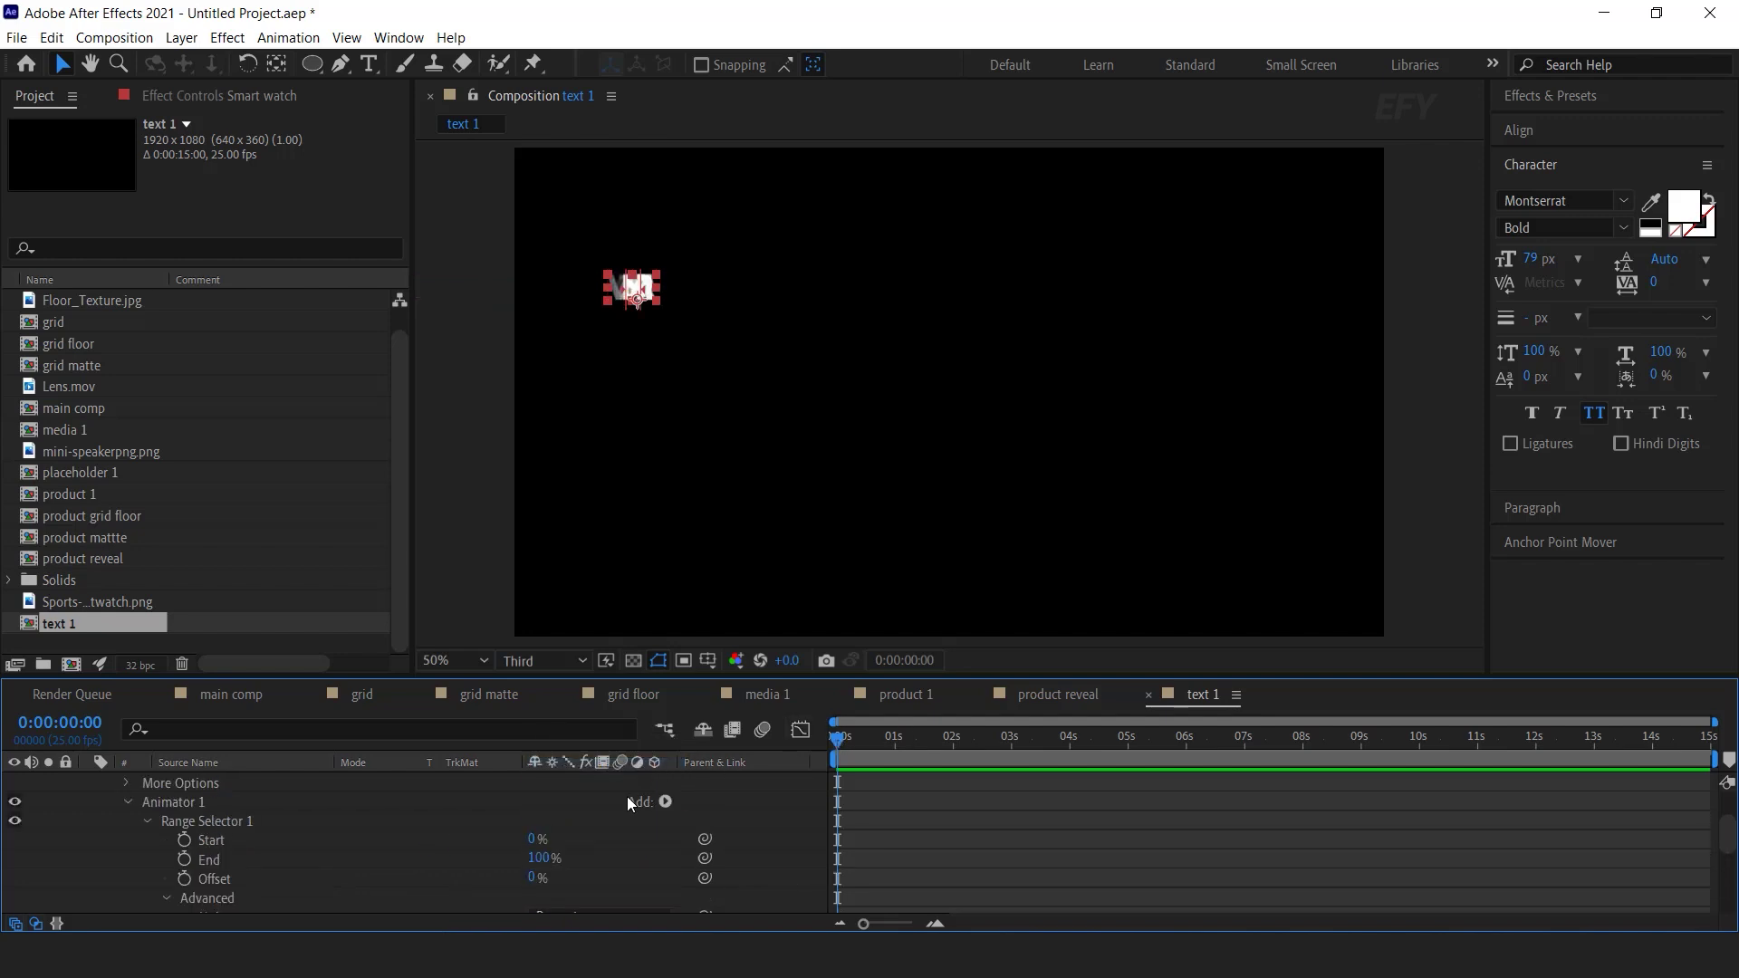
click(184, 879)
drag(534, 883, 184, 891)
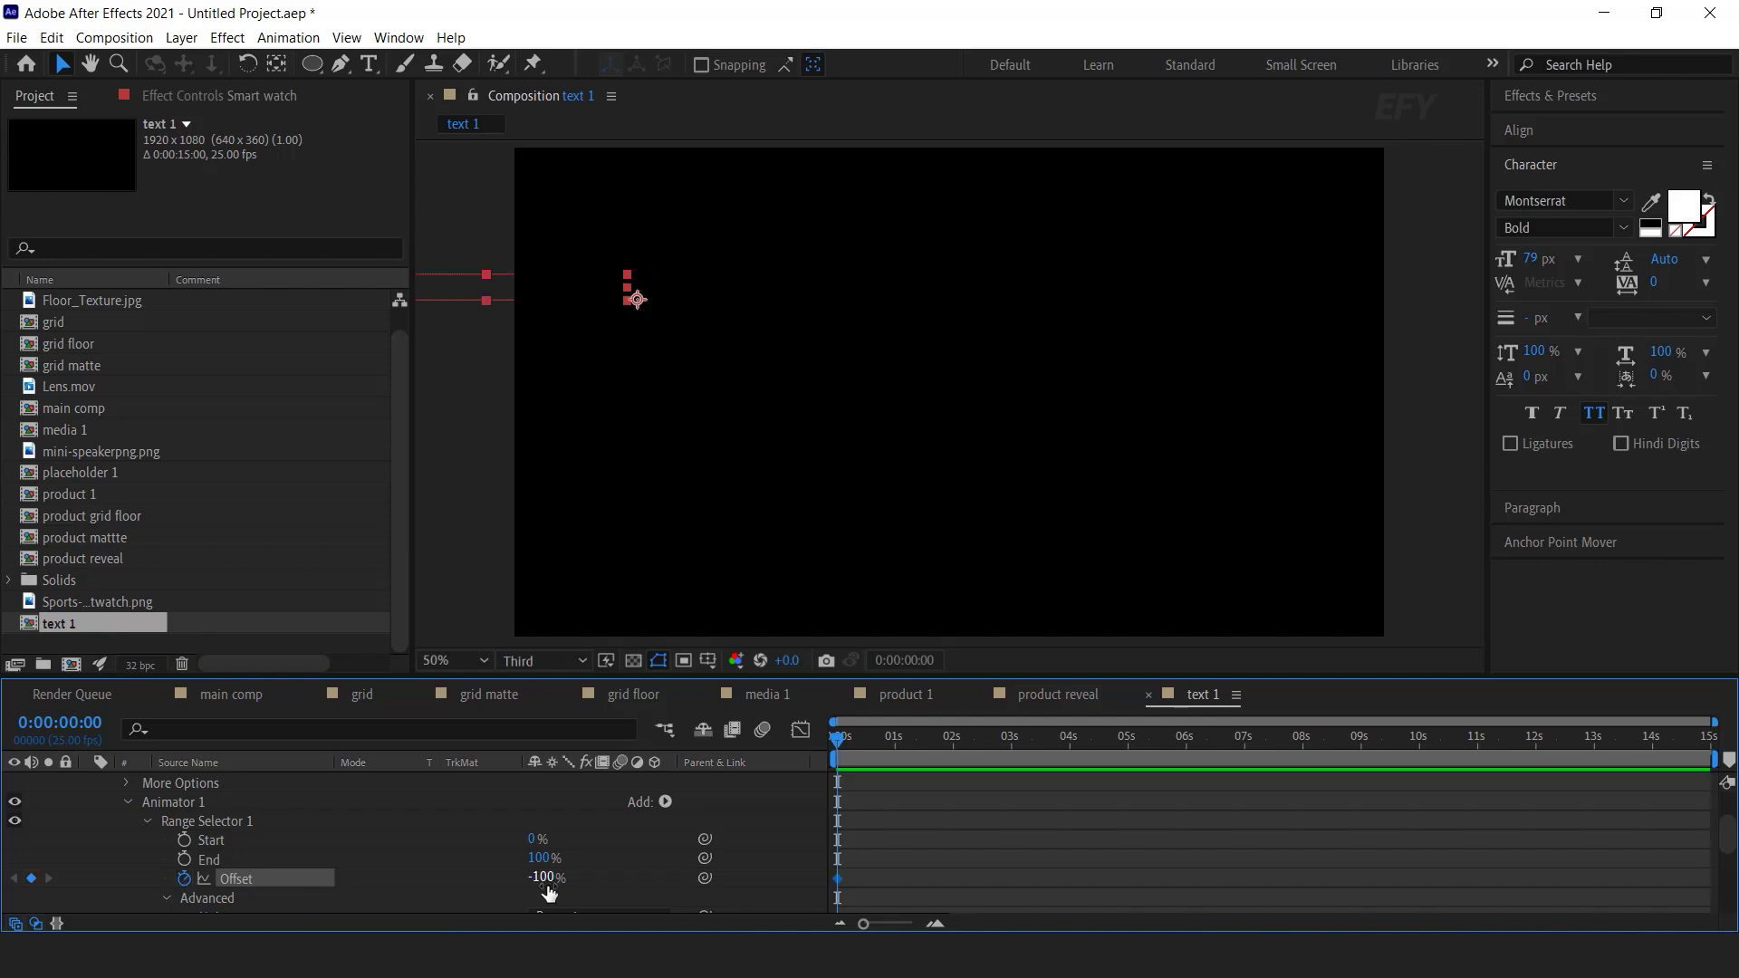
key(=)
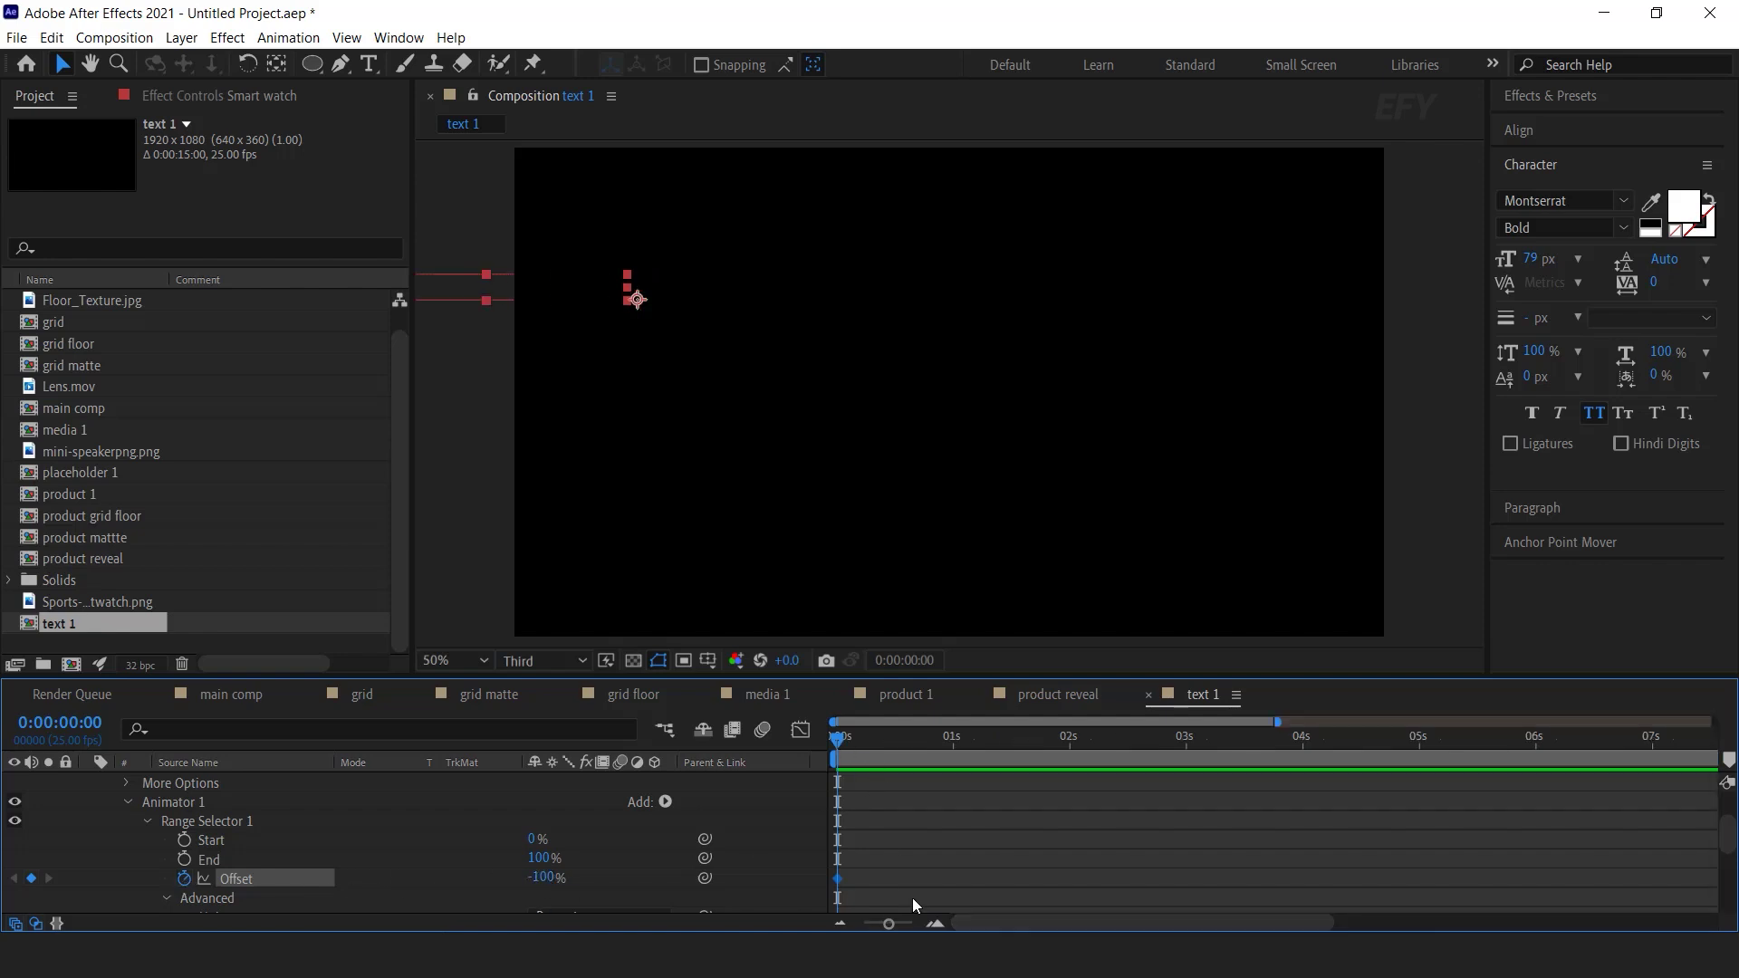
drag(894, 746, 1014, 768)
drag(536, 883, 862, 876)
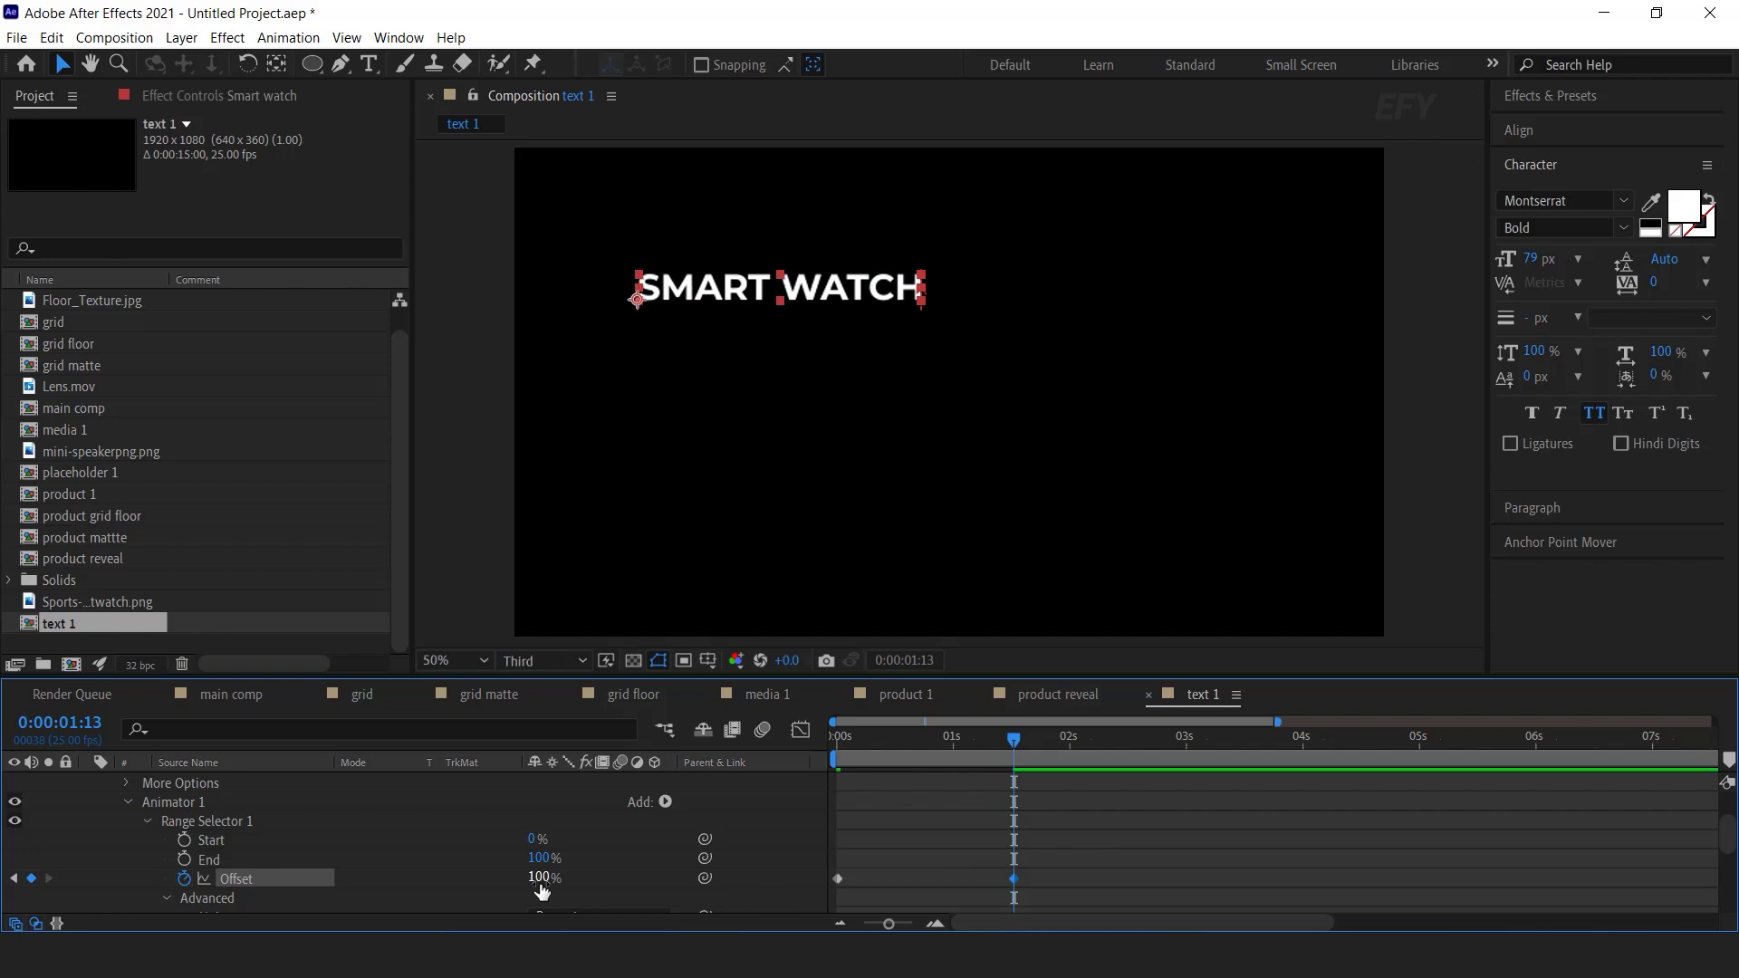
key(Home)
key(space)
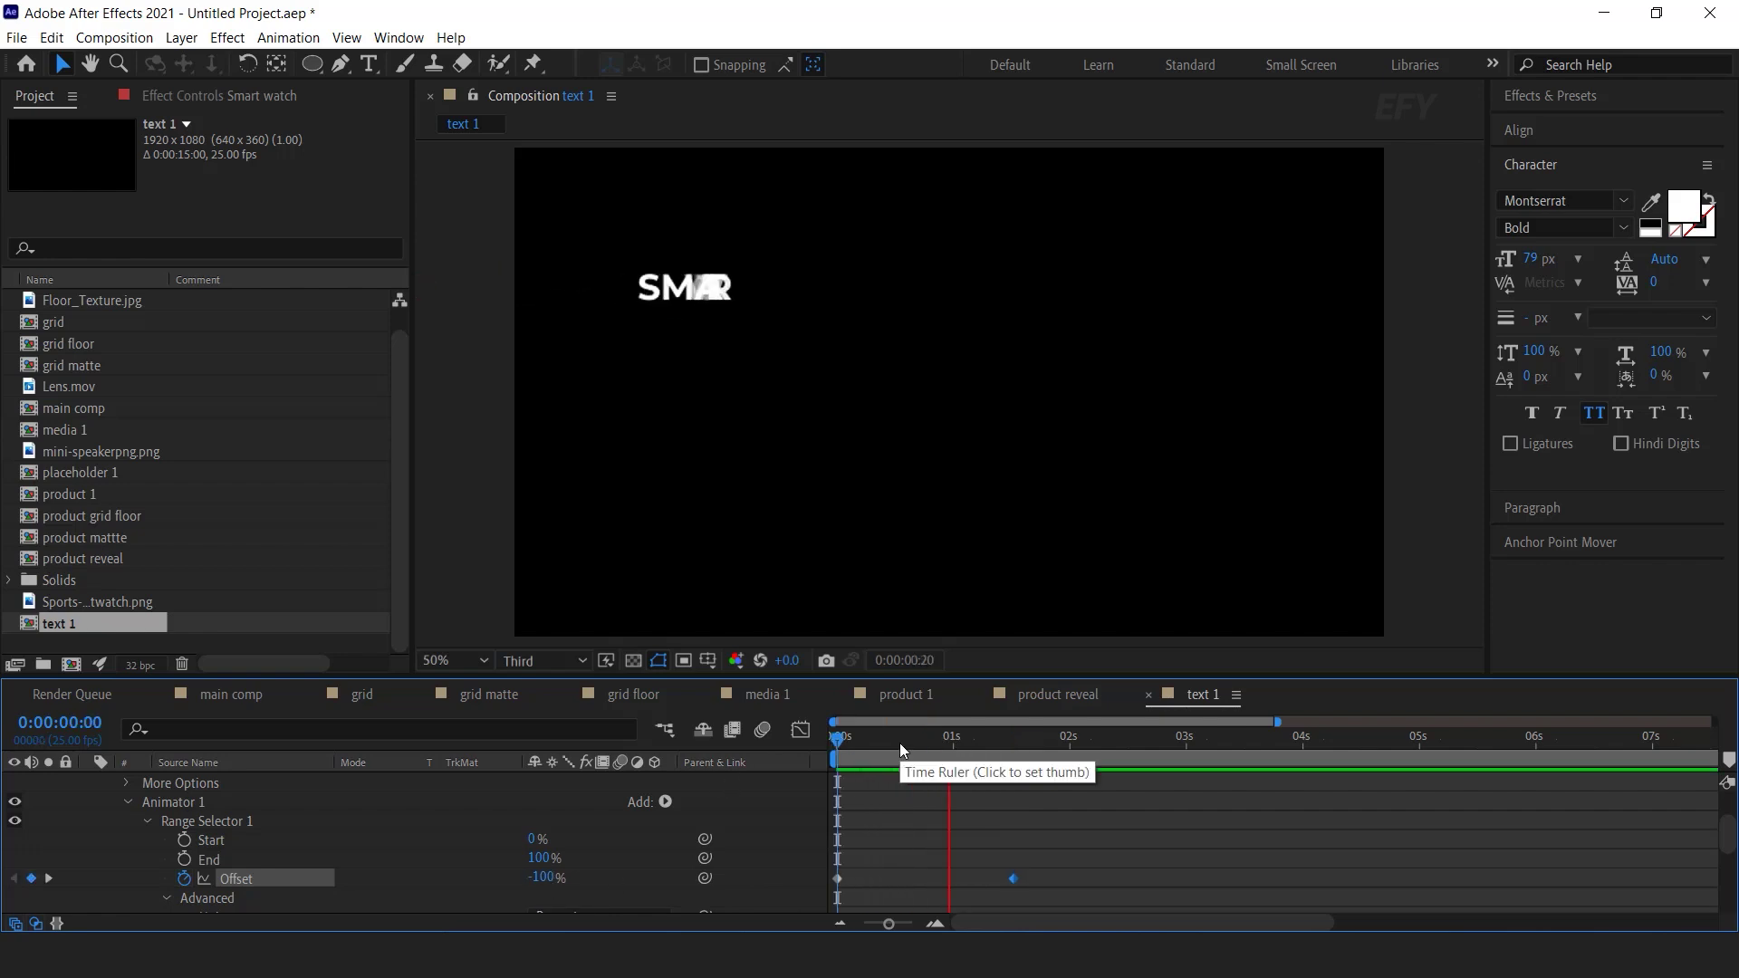
- Copy the entire text-bounce expression from the Notepad window and return to After Effects
drag(900, 743, 990, 739)
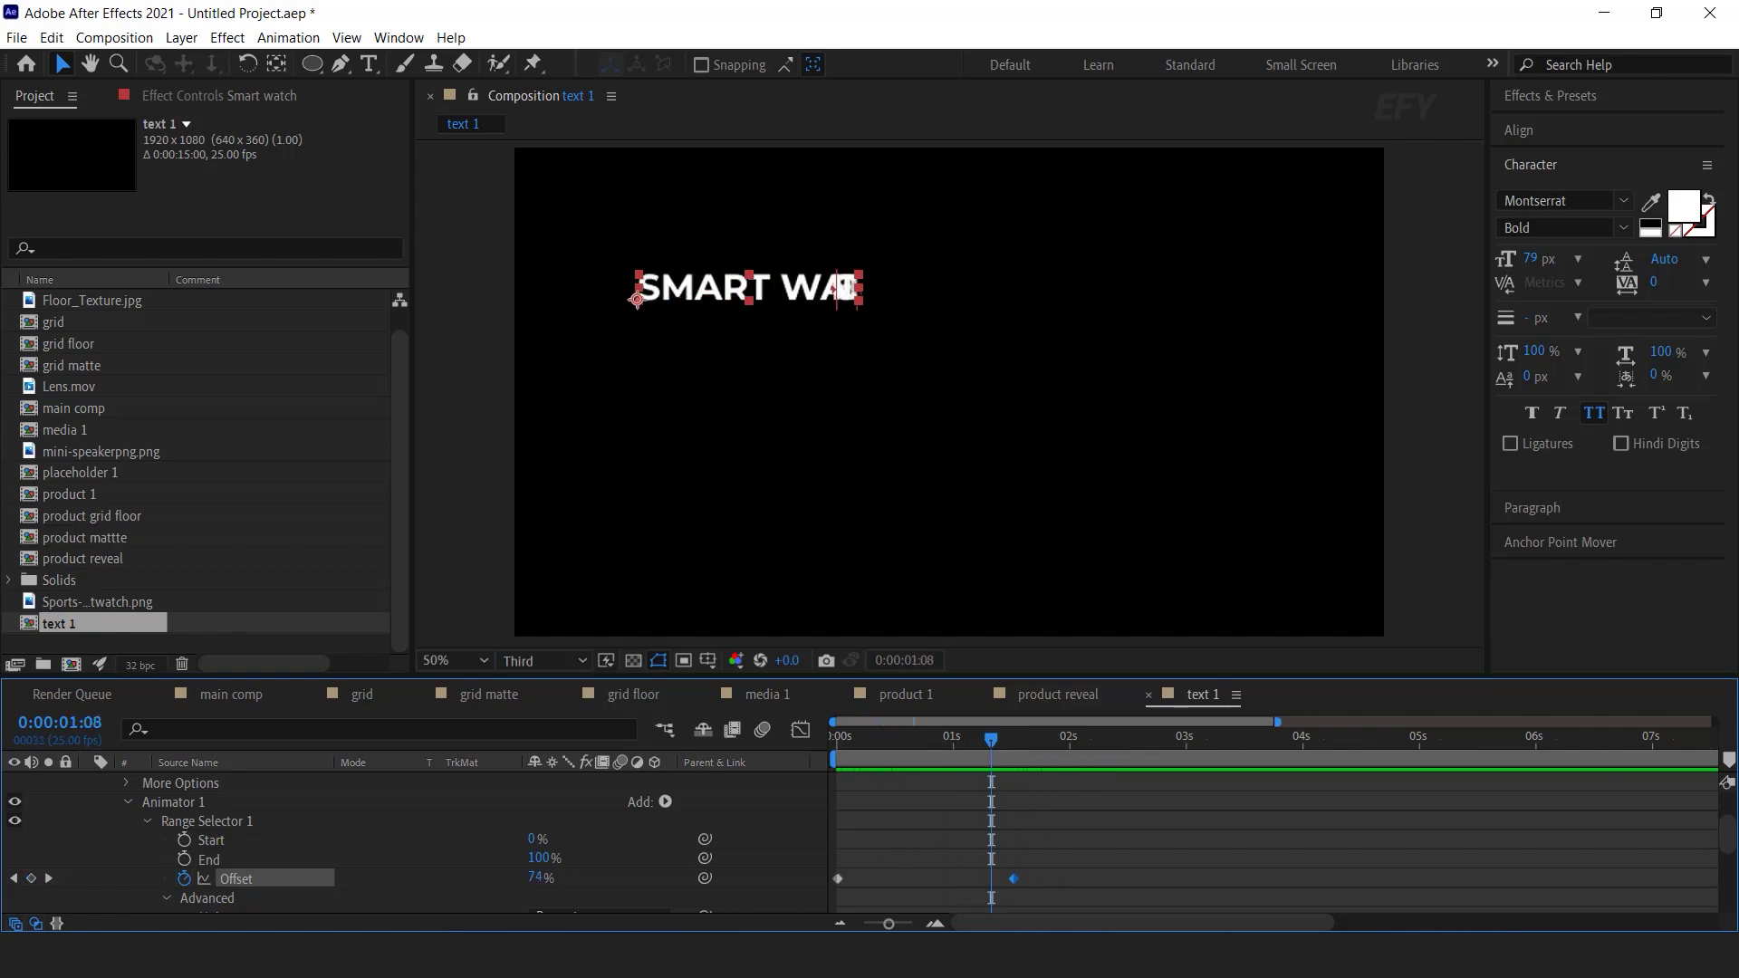
key(alt+Tab)
key(ctrl+a)
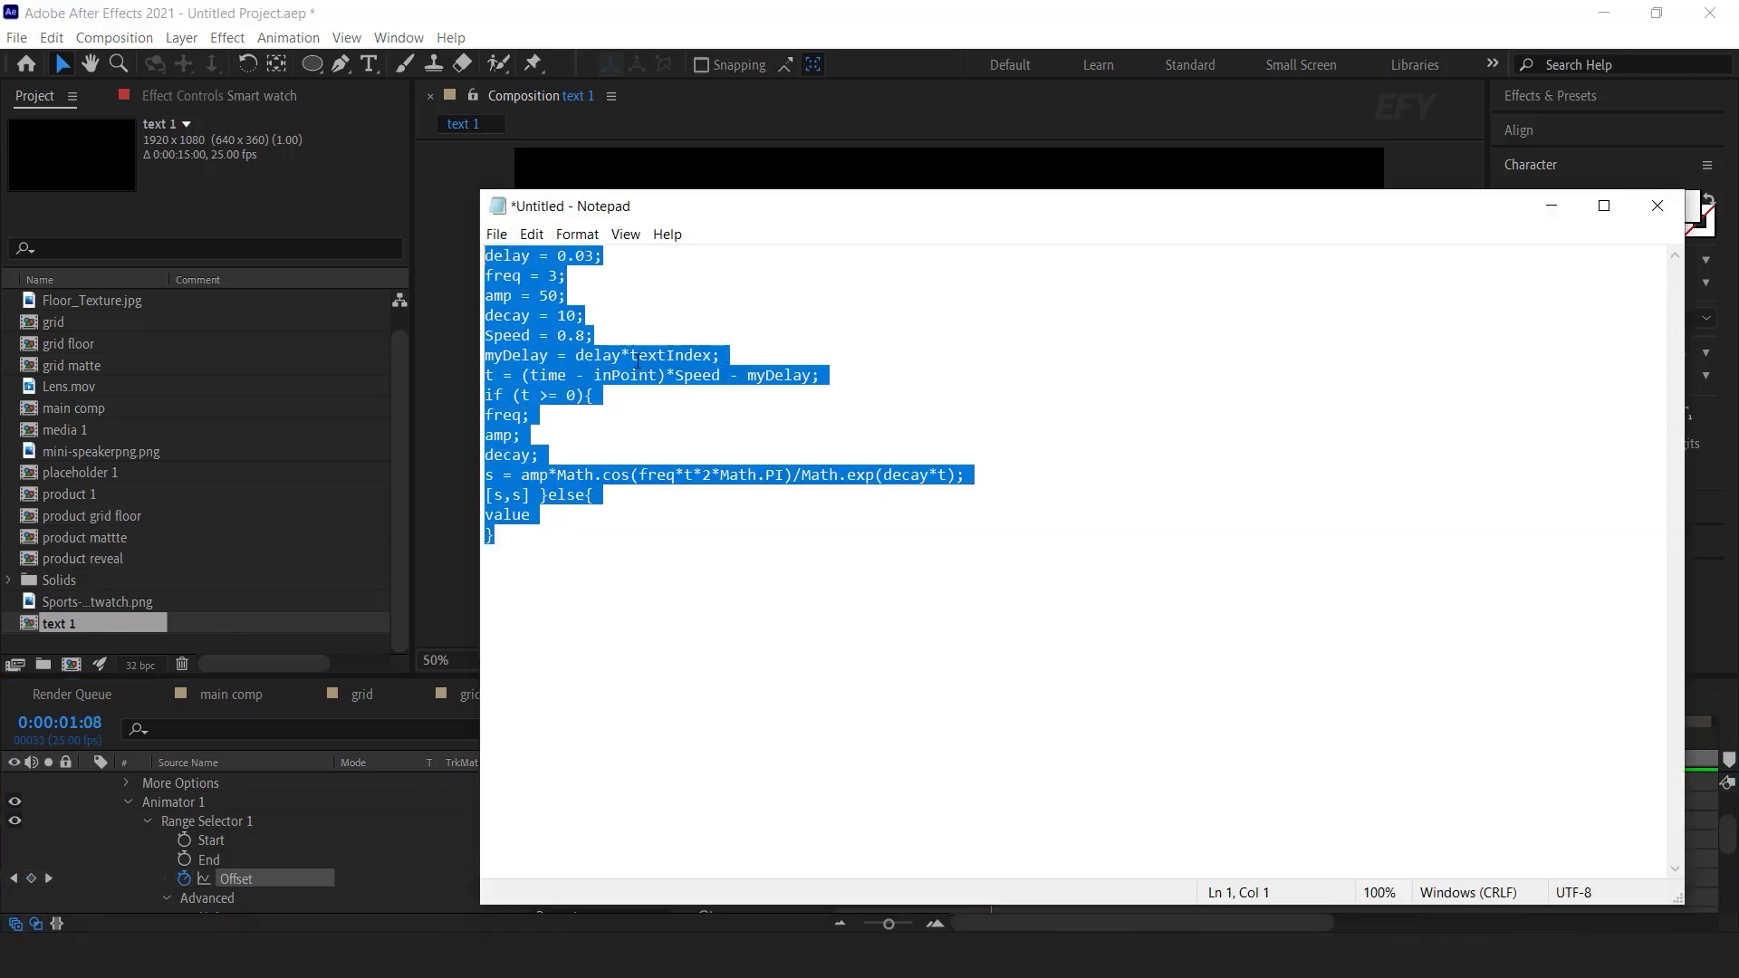
key(alt+Tab)
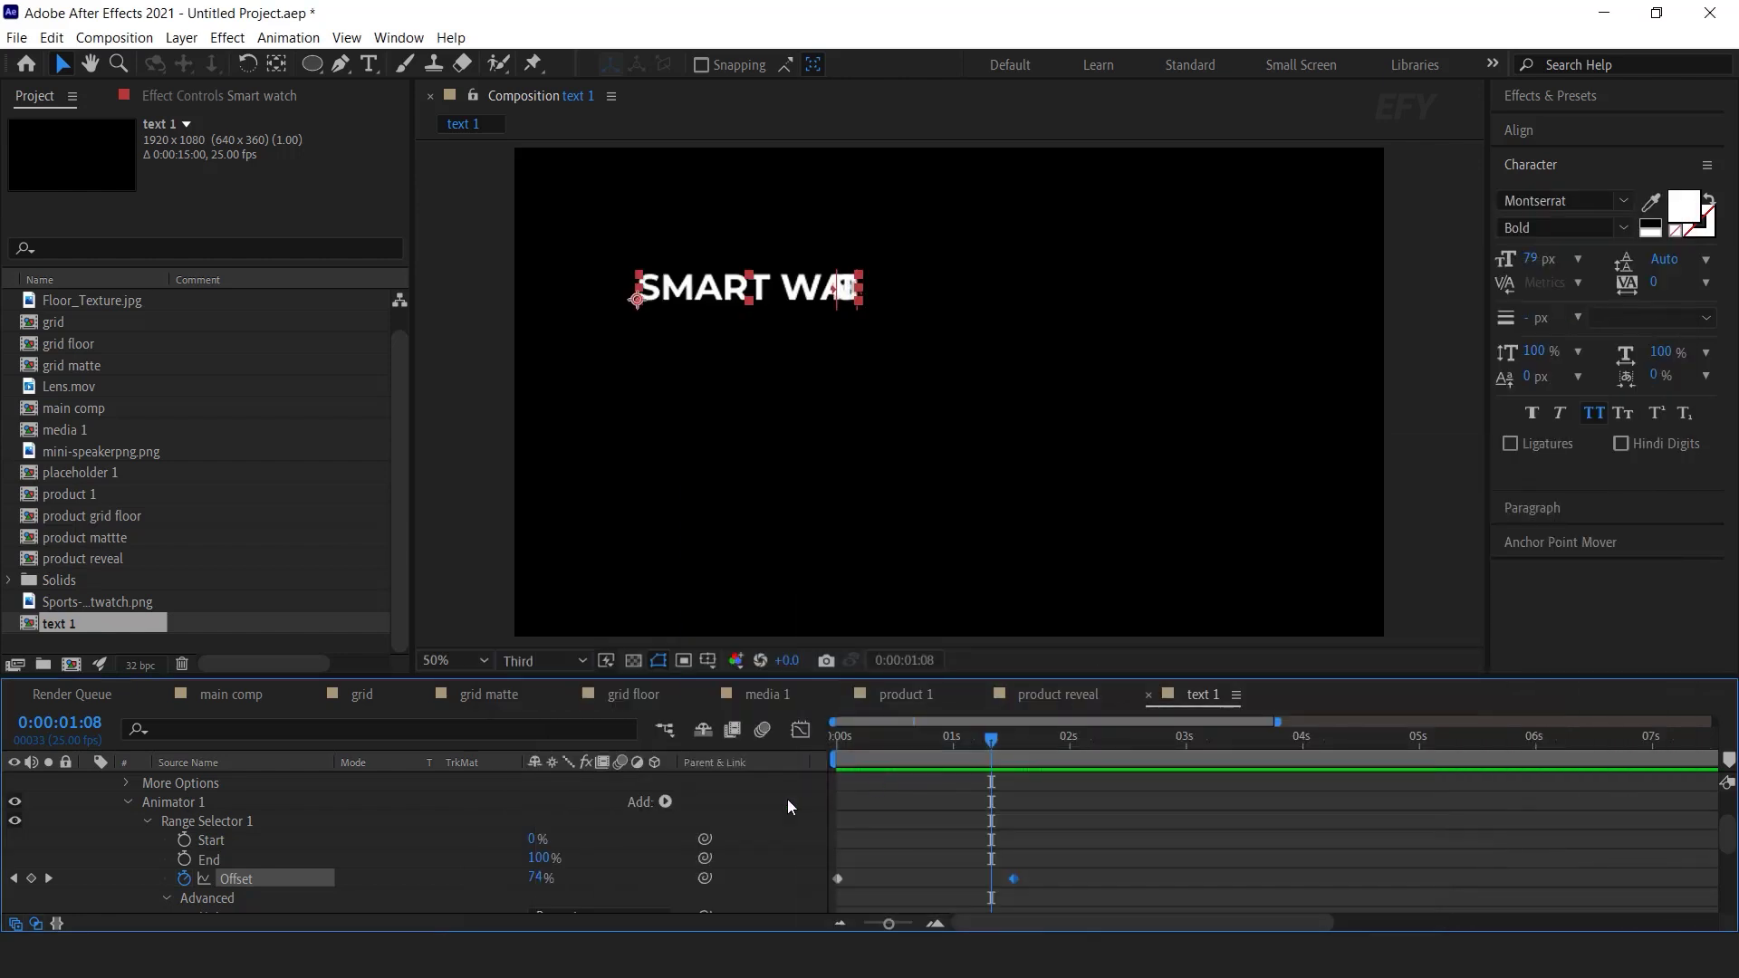
- Add an Expression selector to Animator 1 of the Smart watch layer
click(170, 804)
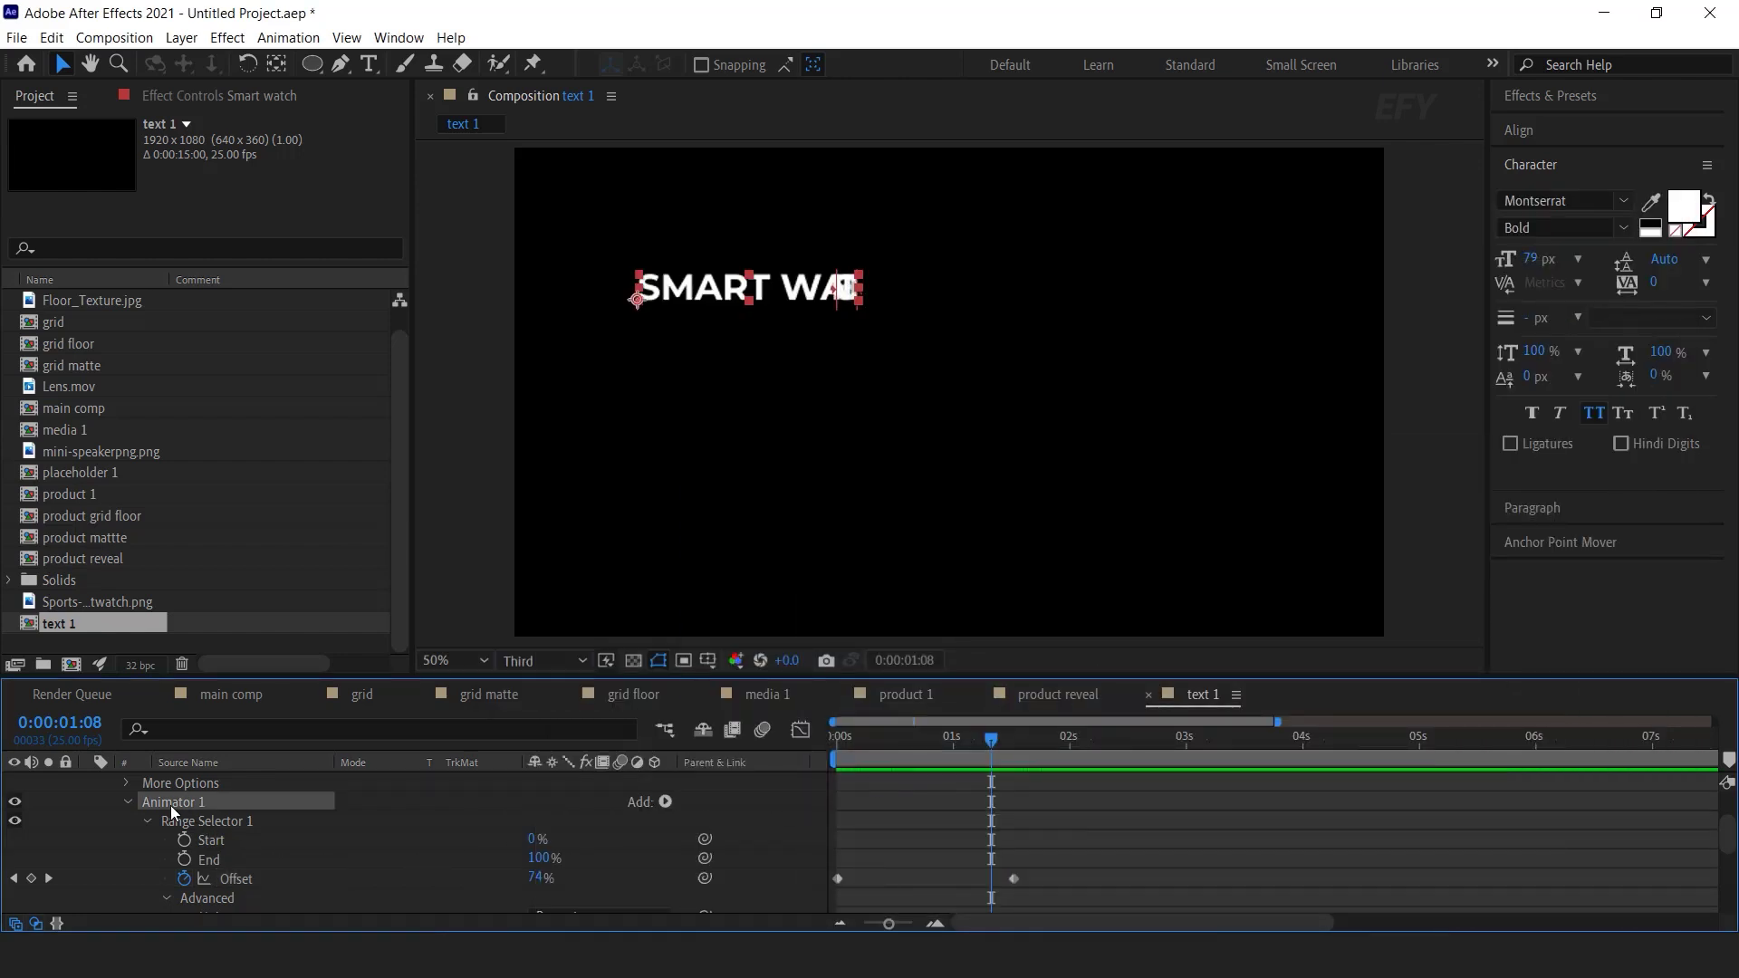
click(667, 803)
mouse_move(708, 830)
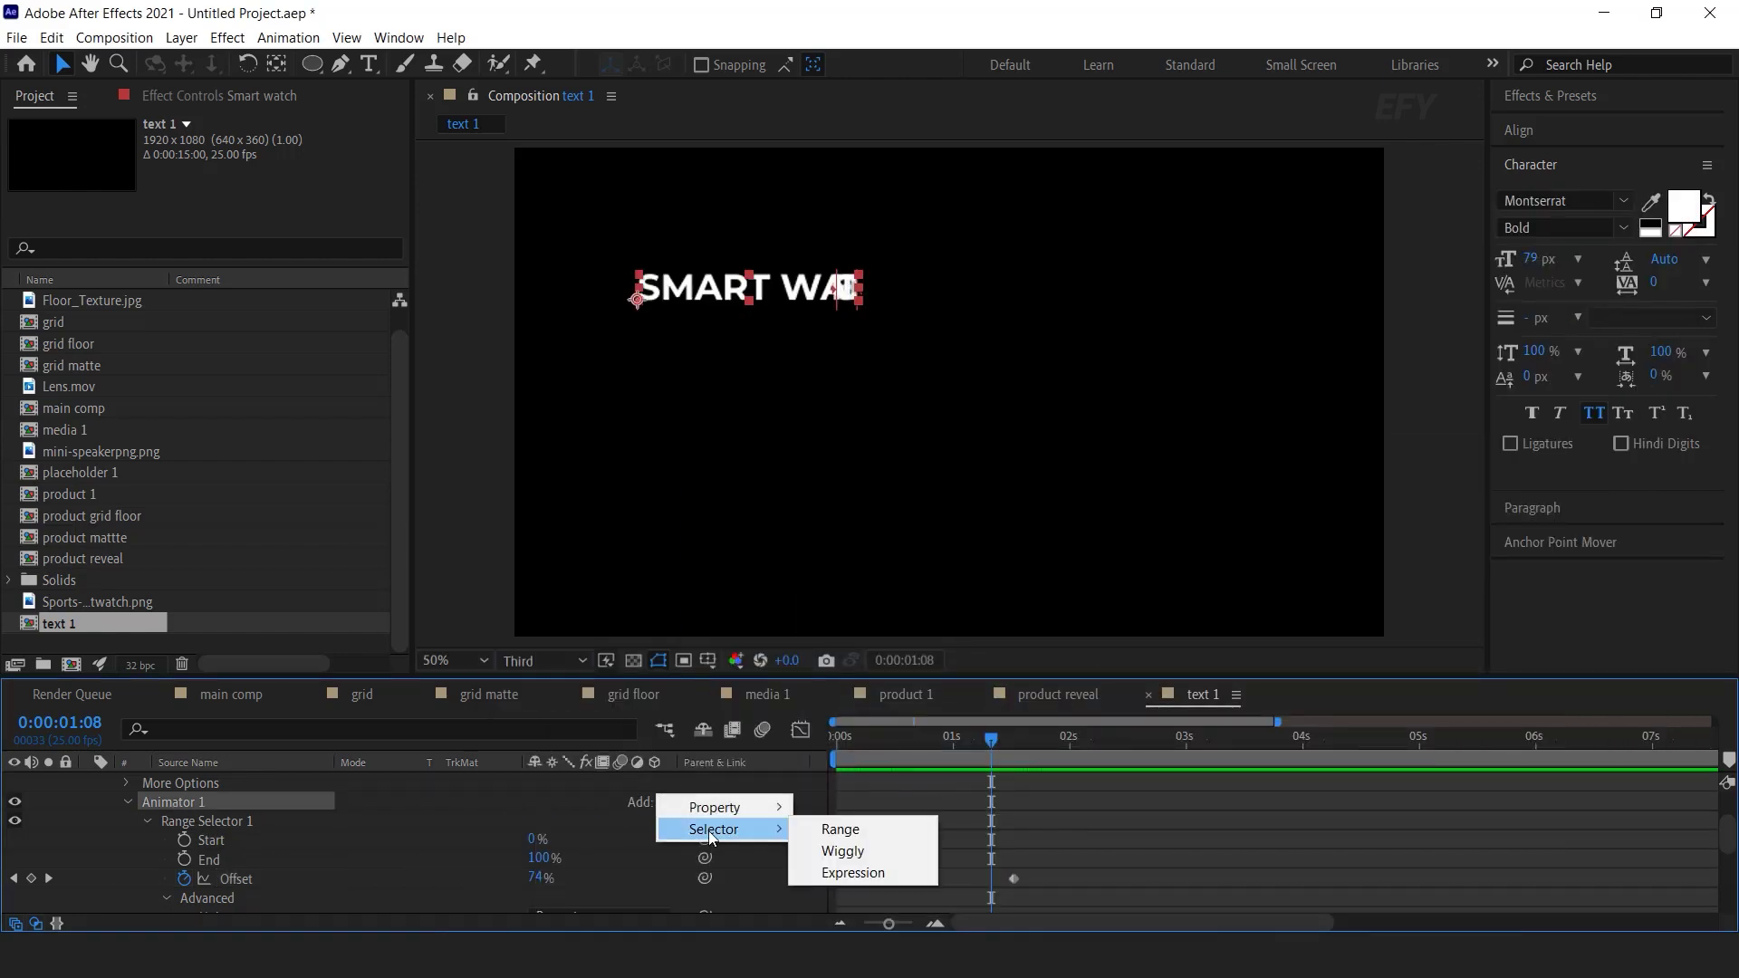
click(882, 872)
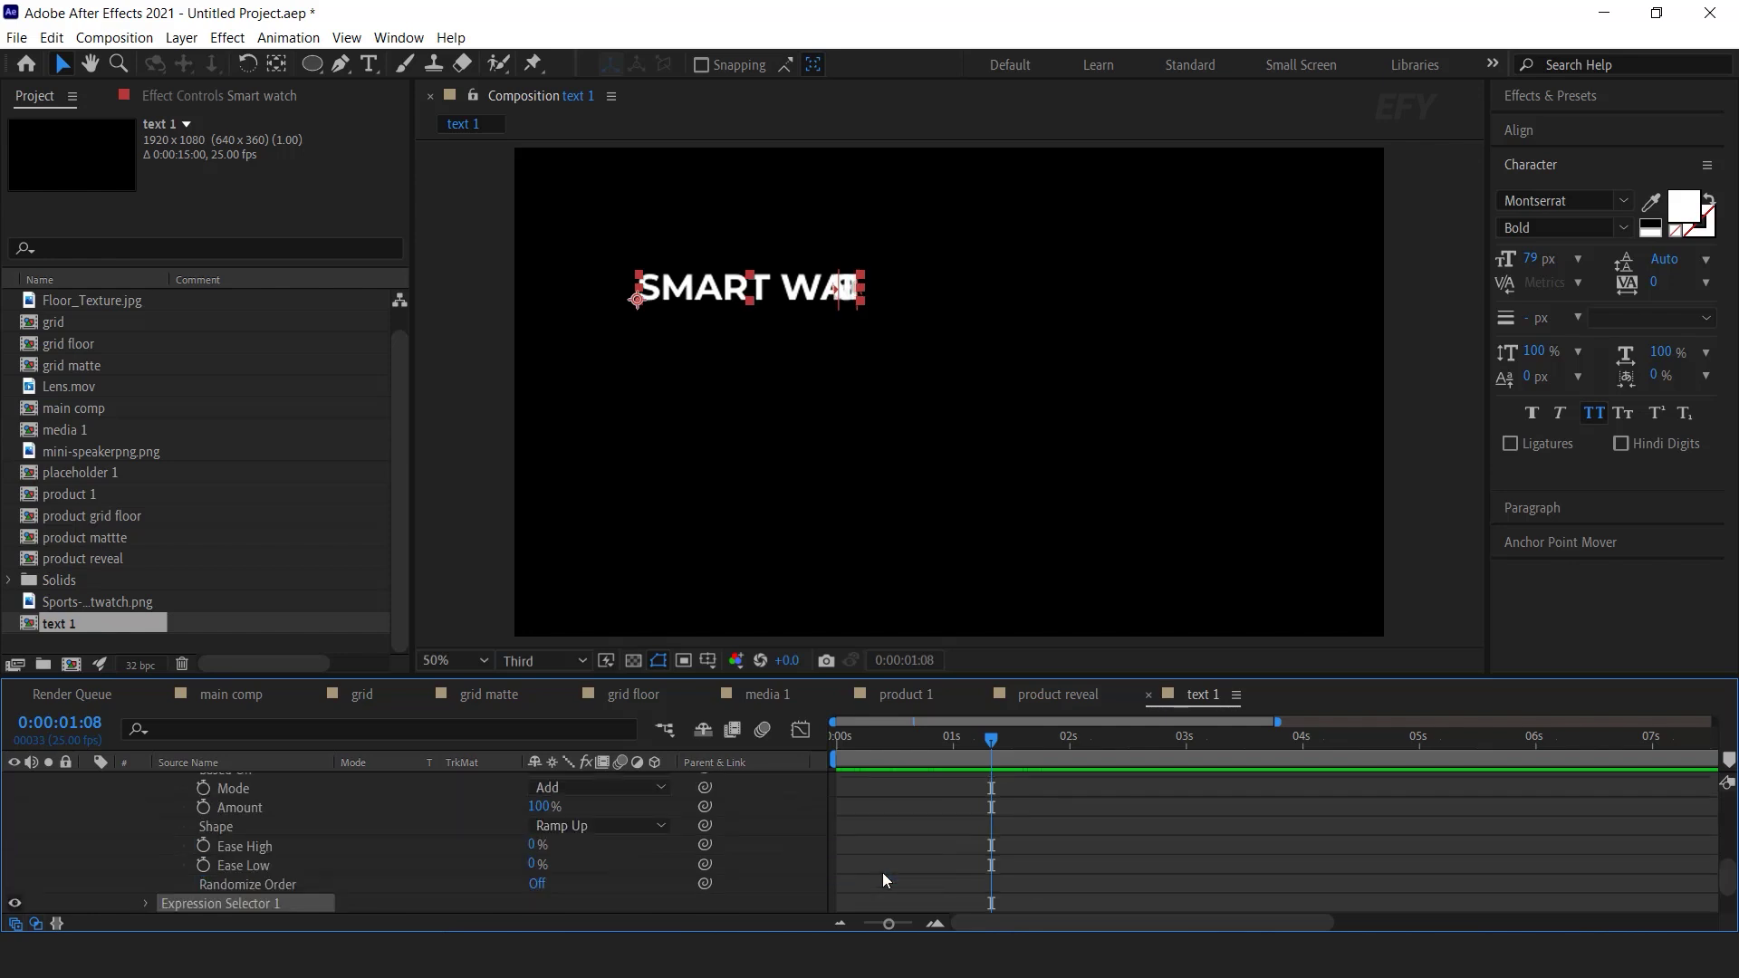
- Apply the copied bounce expression to the Amount of Expression Selector 1, and preview the title animation from the start
click(146, 846)
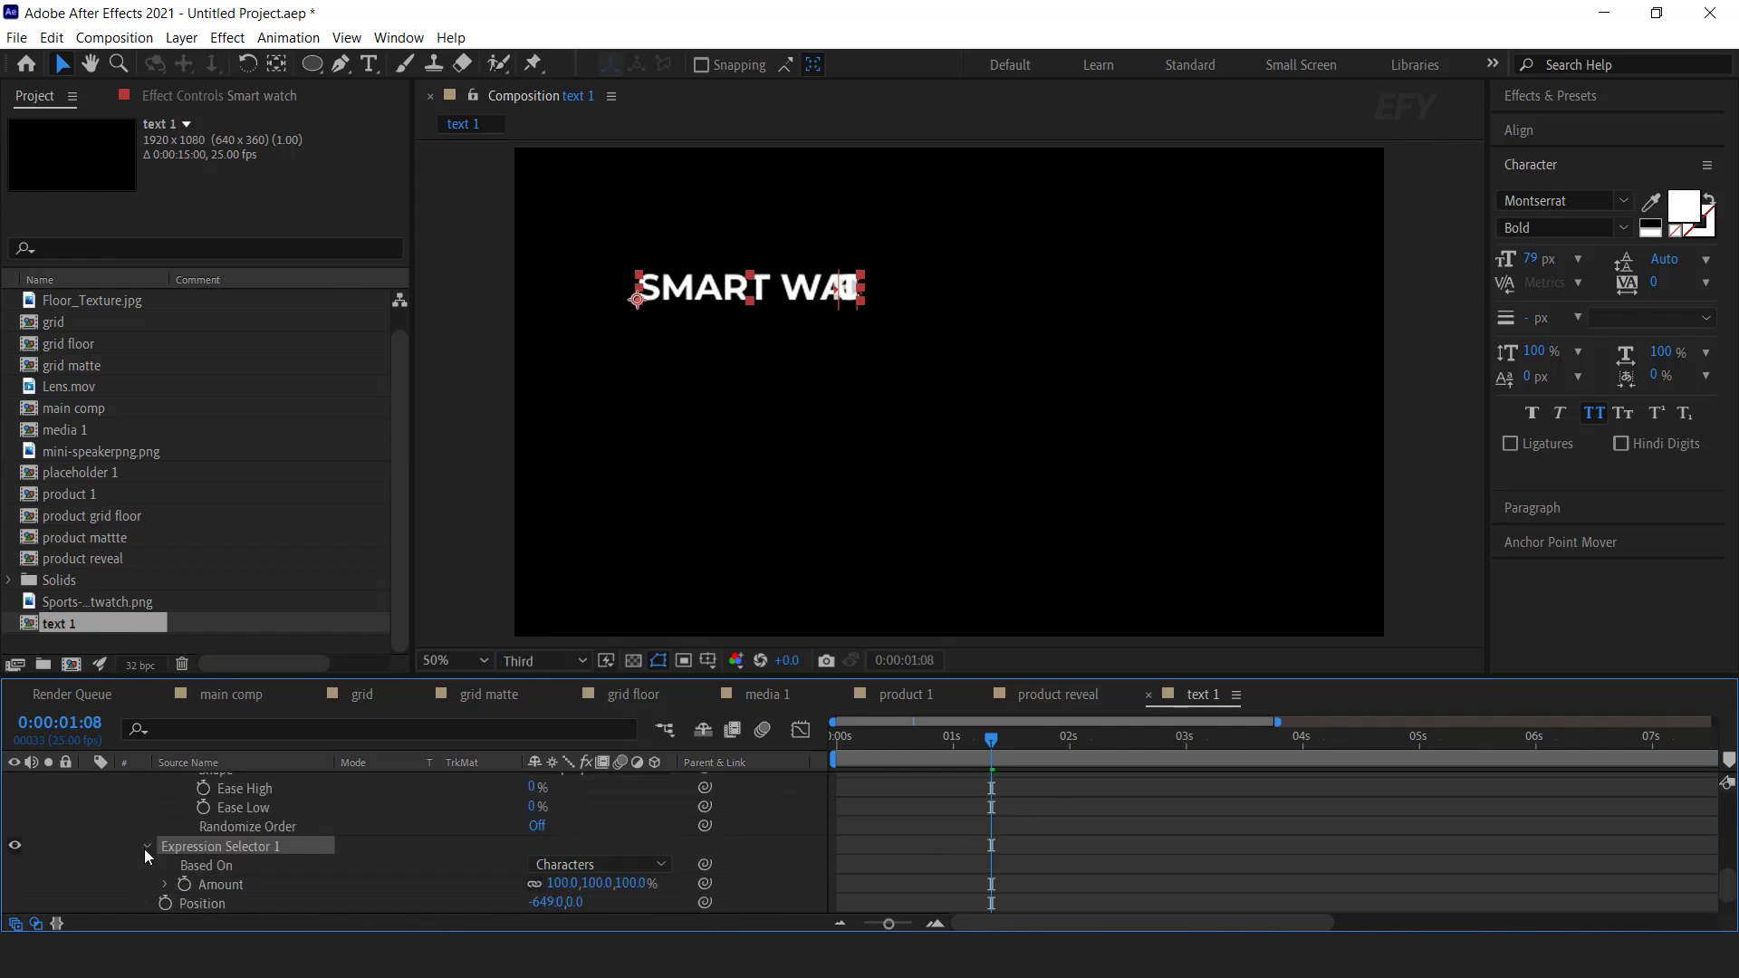
alt+click(184, 887)
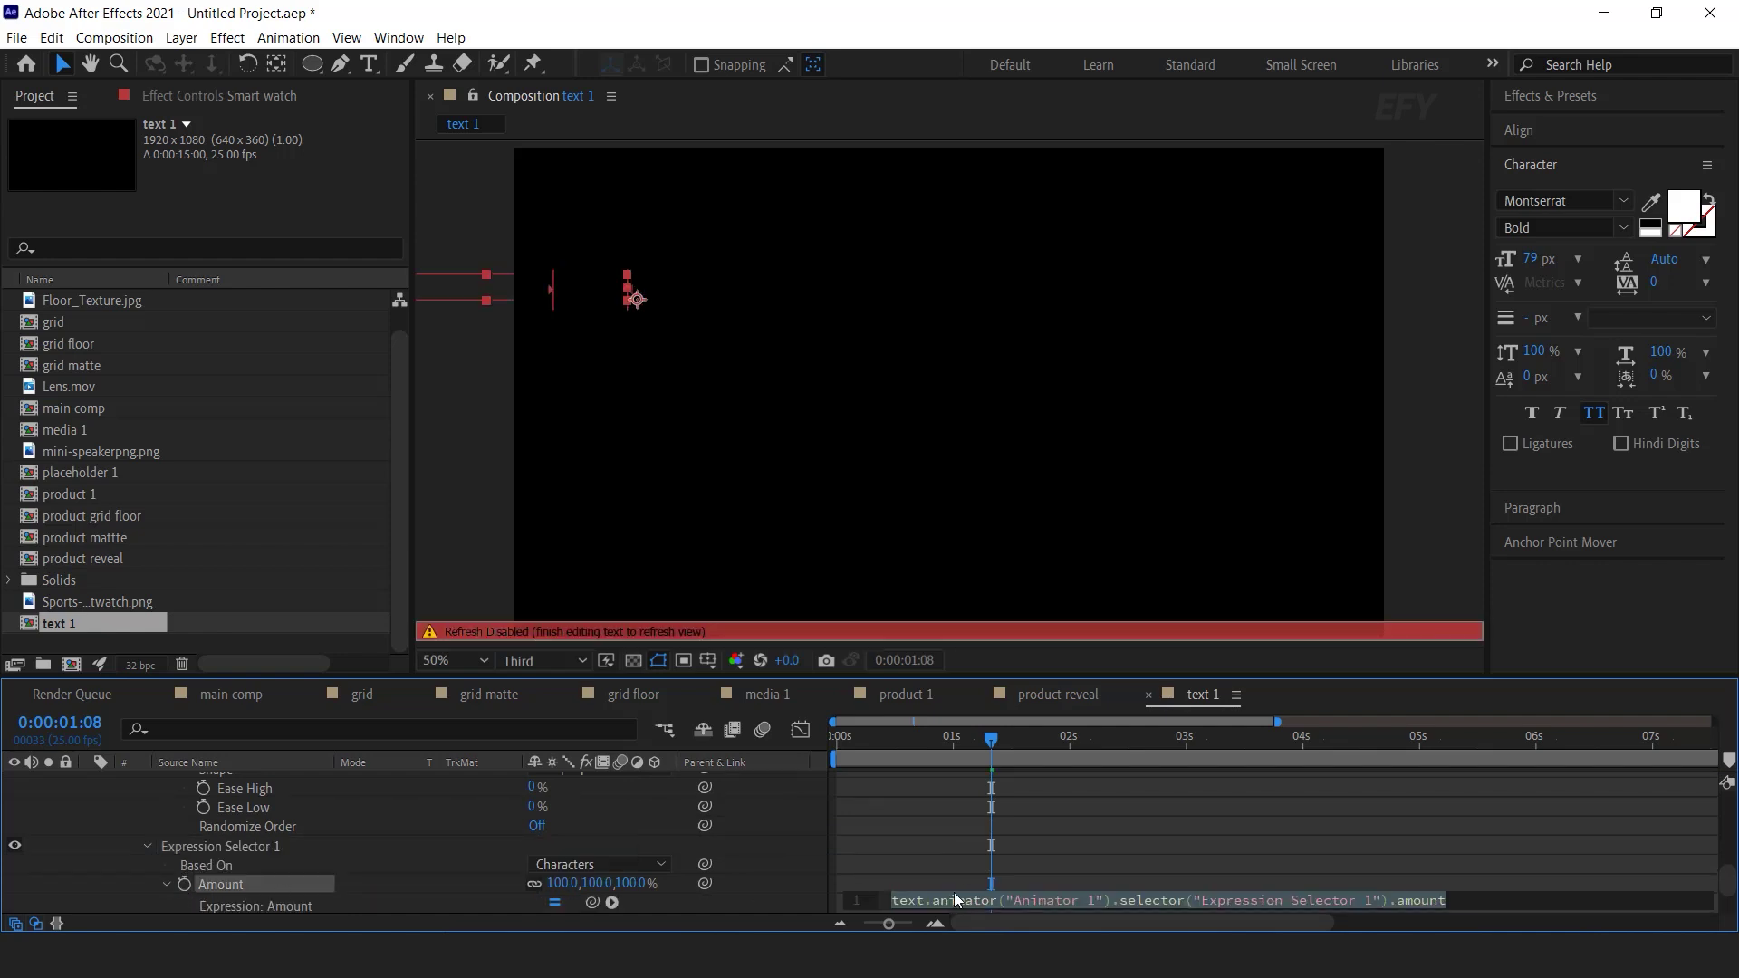
key(ctrl+v)
click(1025, 862)
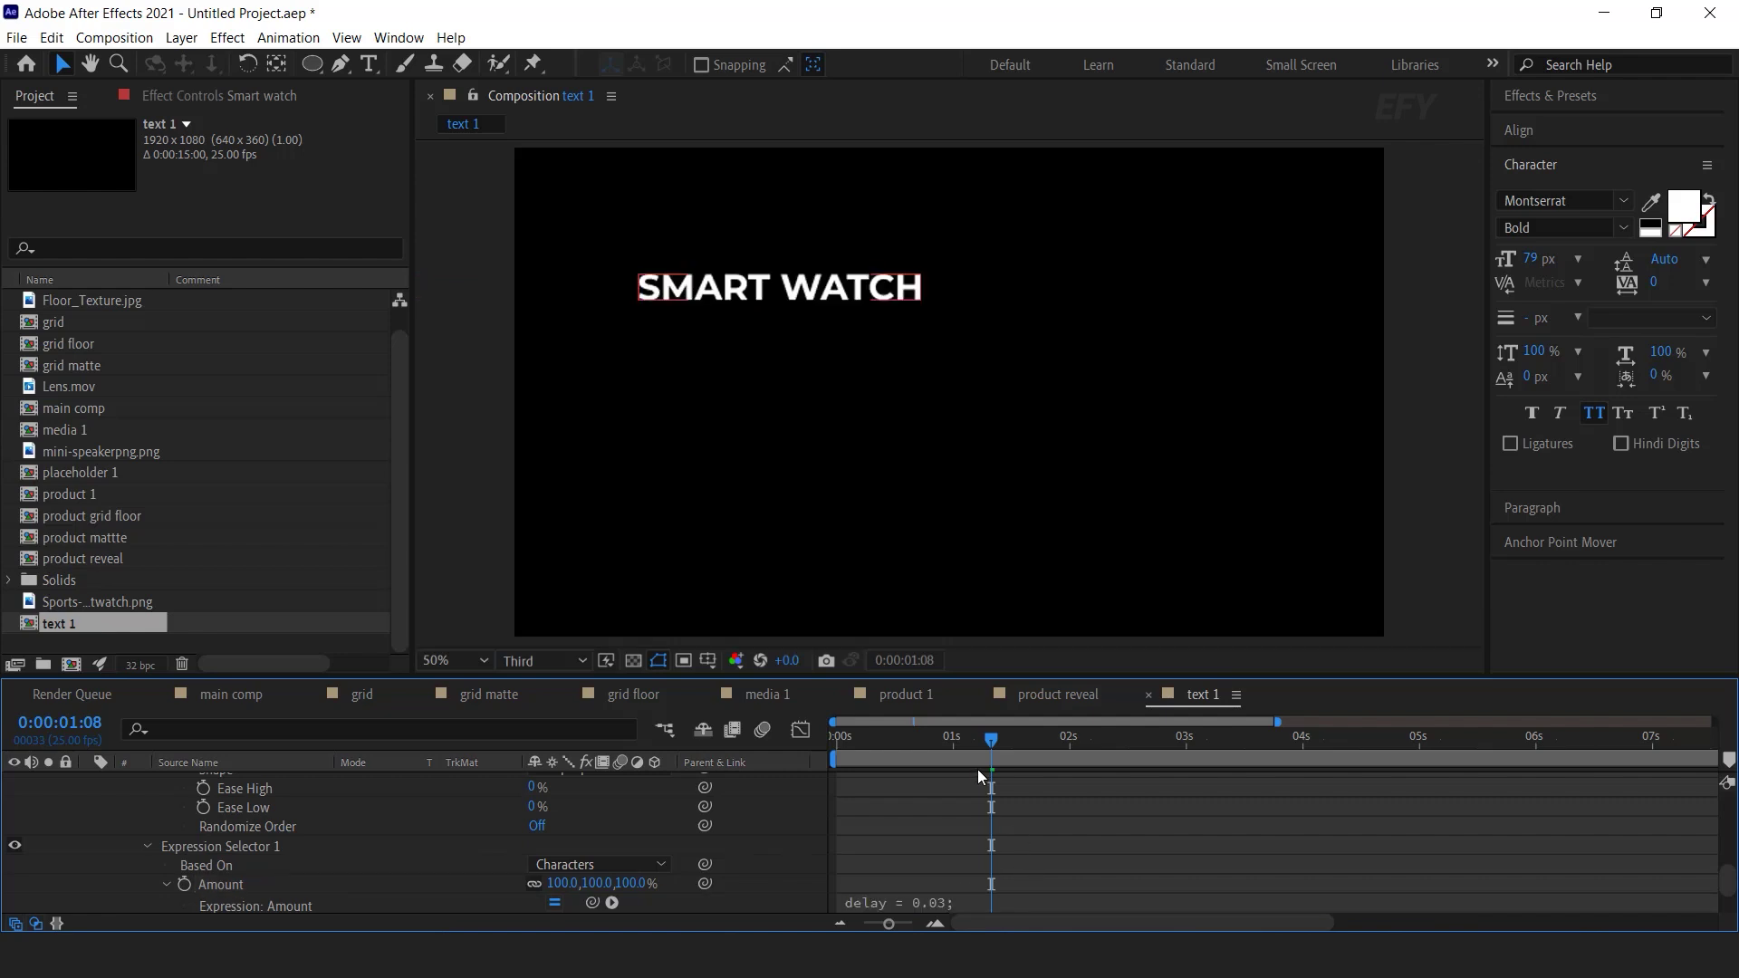
drag(900, 726, 752, 768)
key(space)
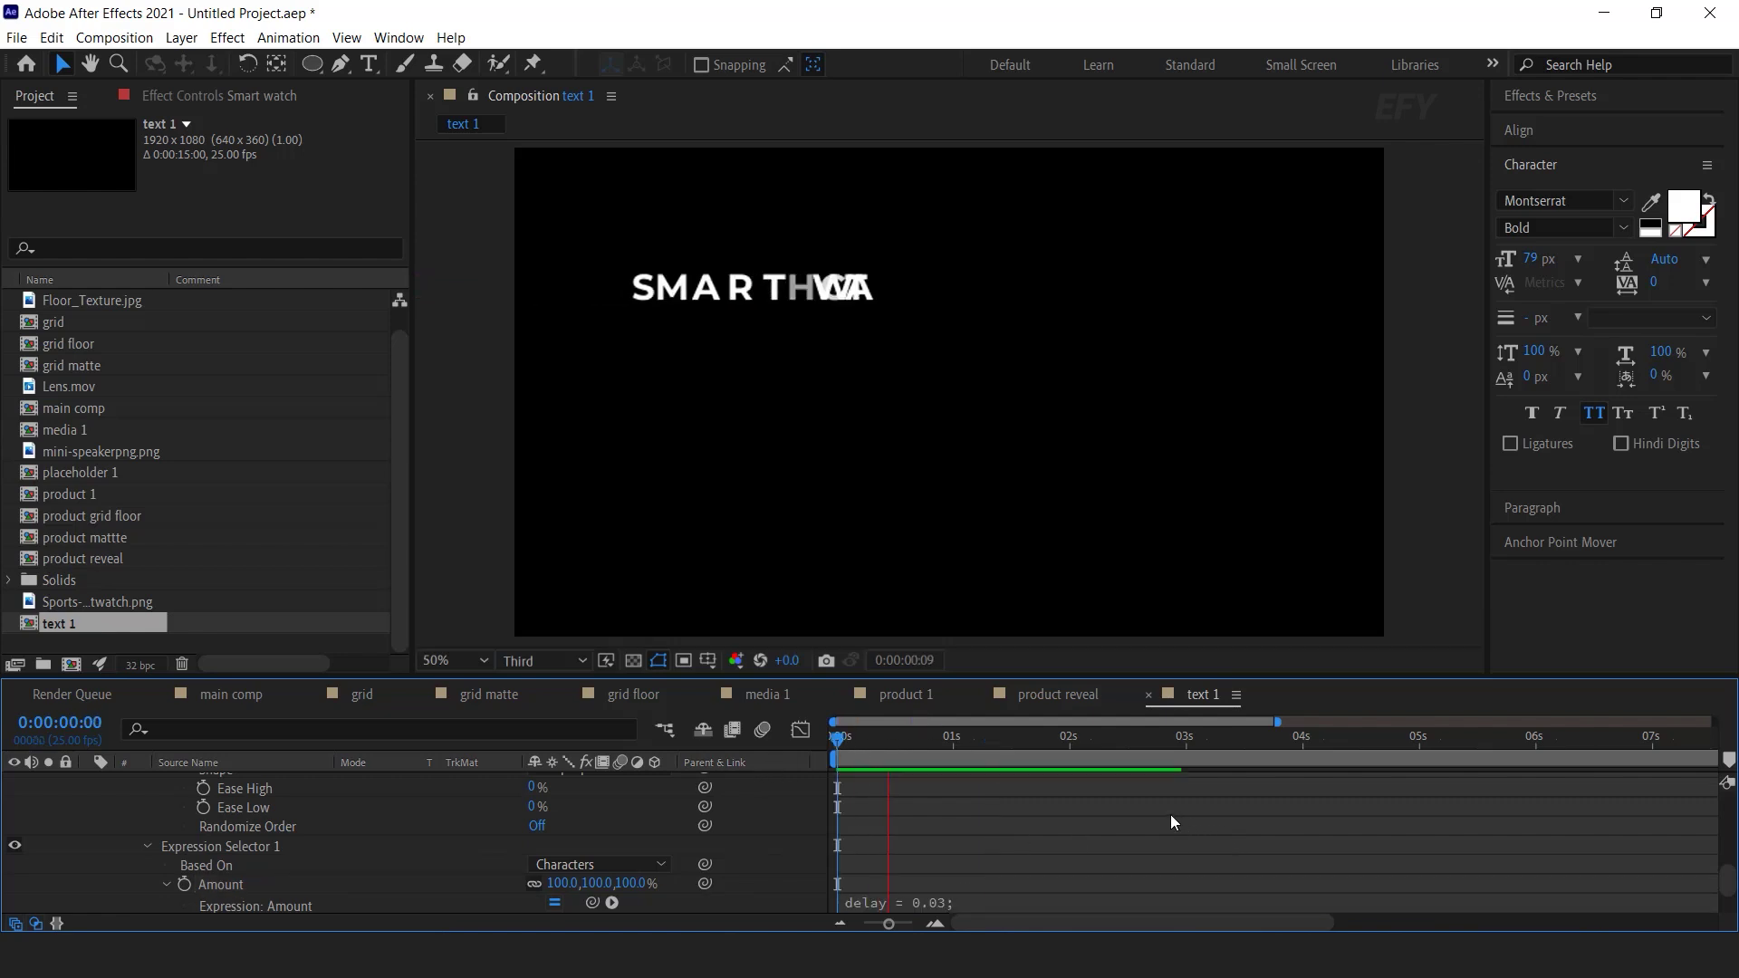
click(865, 740)
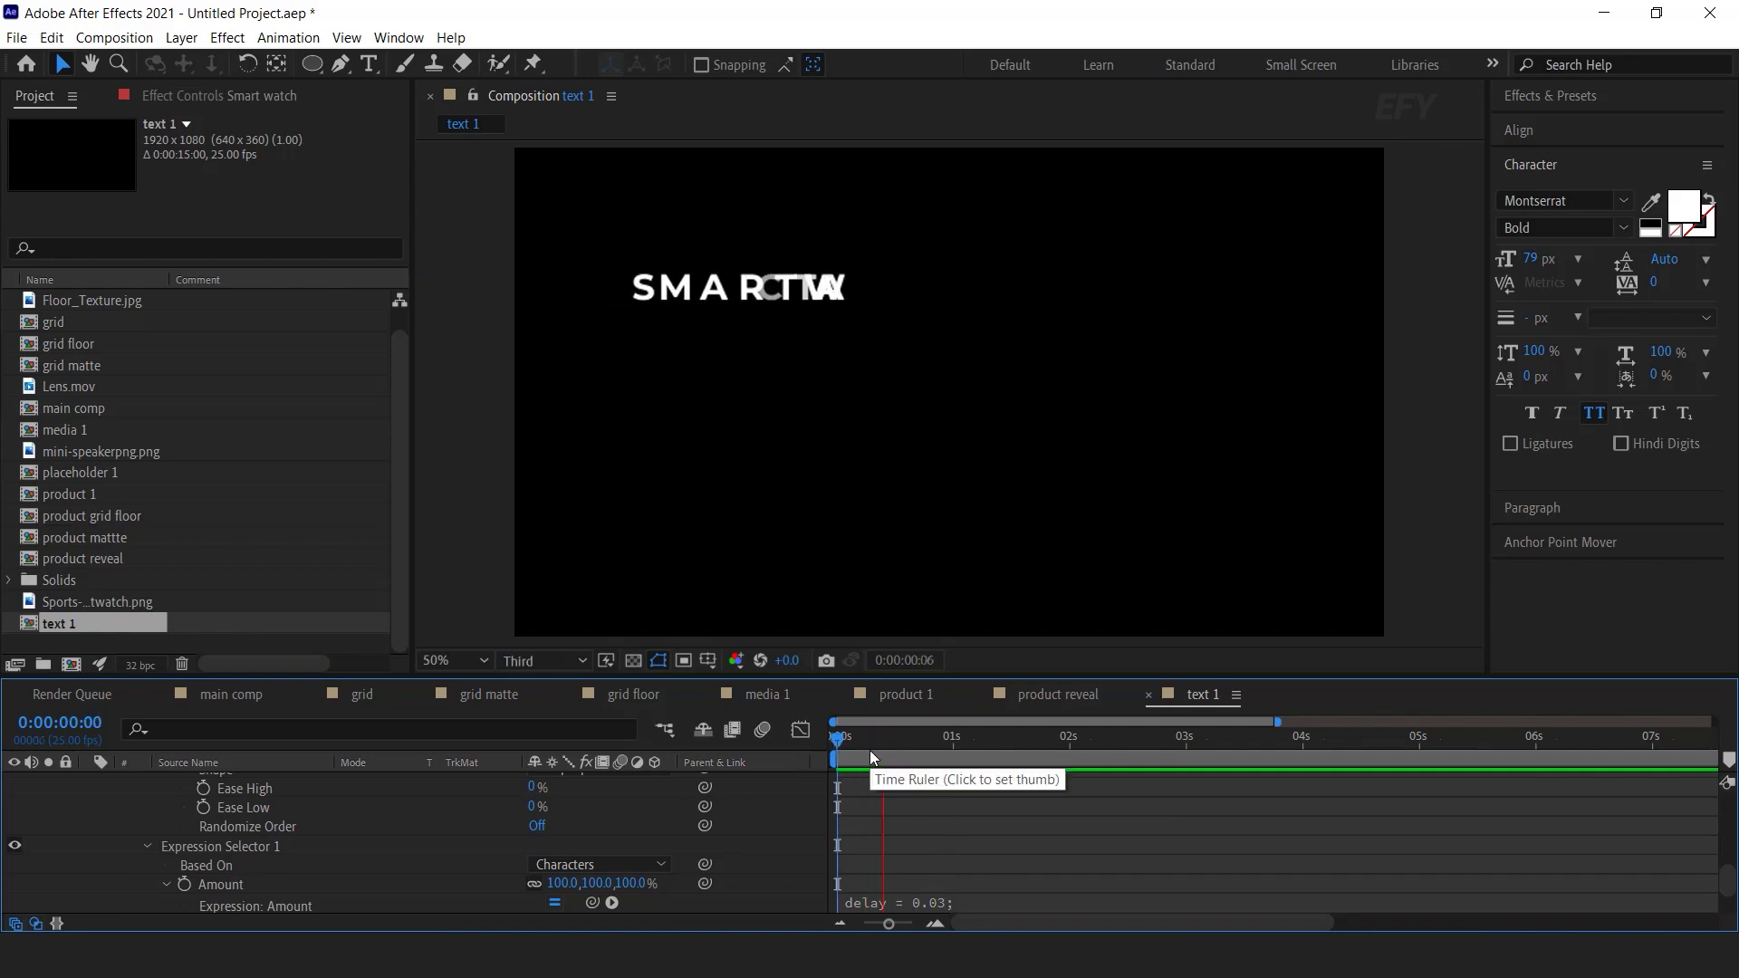
- Move the title's second Offset keyframe to just past the 2-second mark, preview the slower animation, and collapse the layer
scroll(634, 845, up, 5)
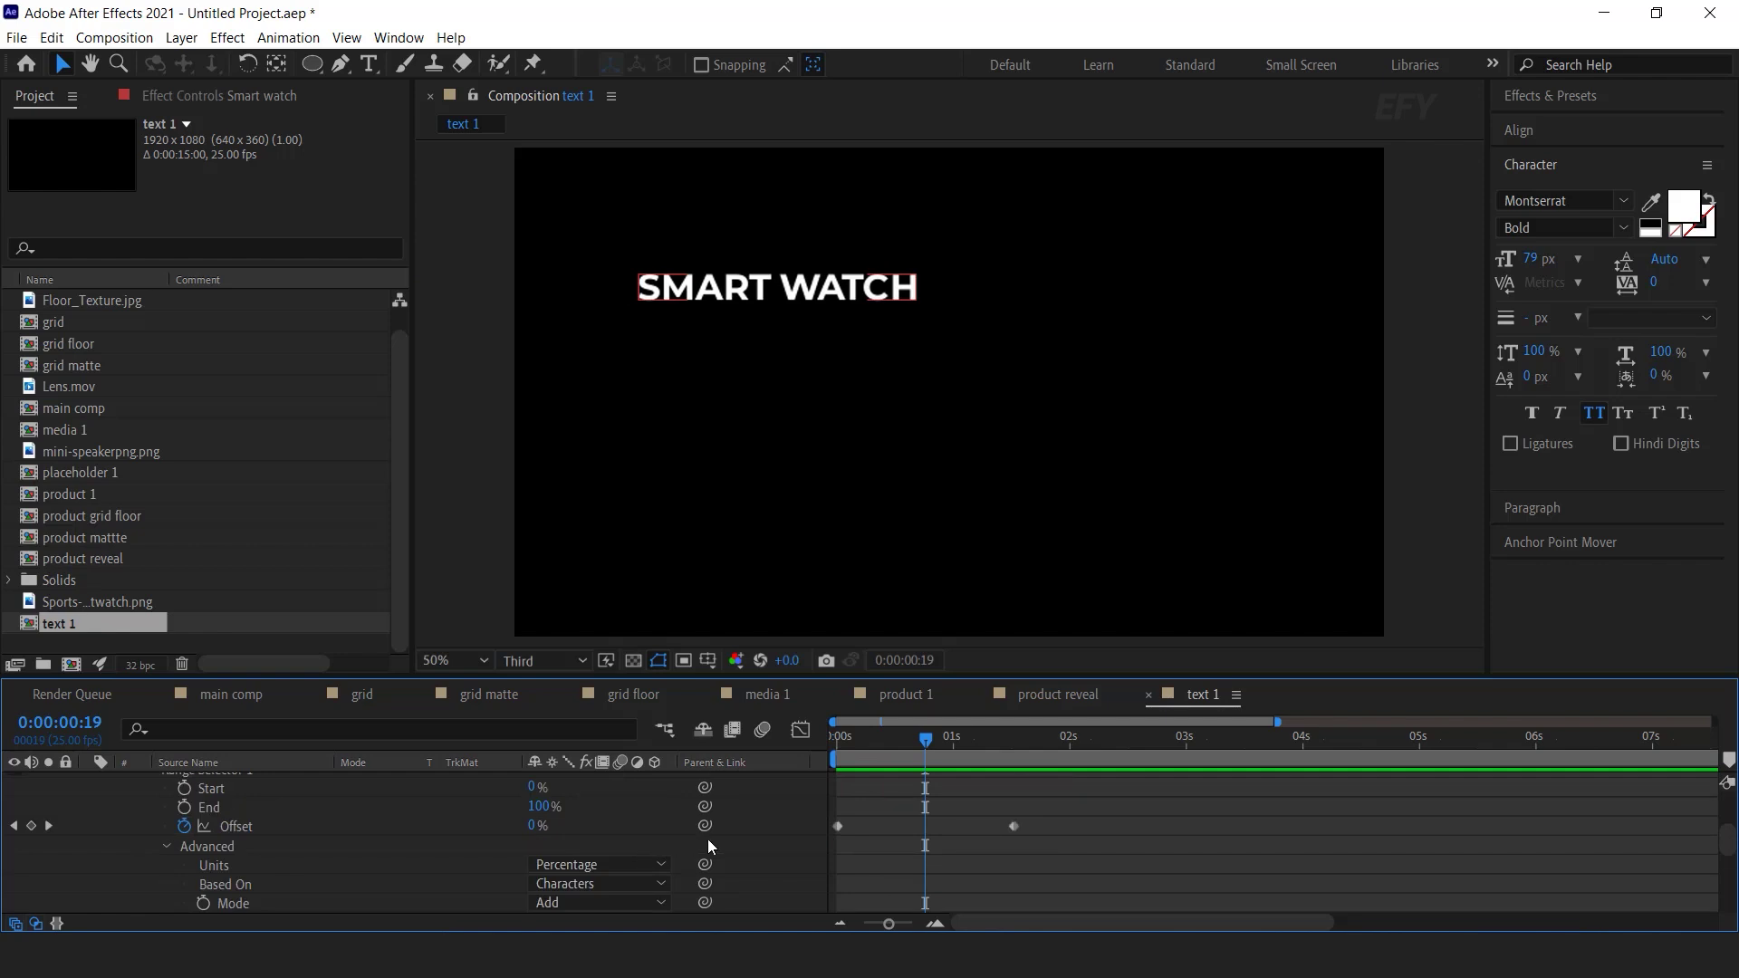
drag(1022, 827, 1094, 826)
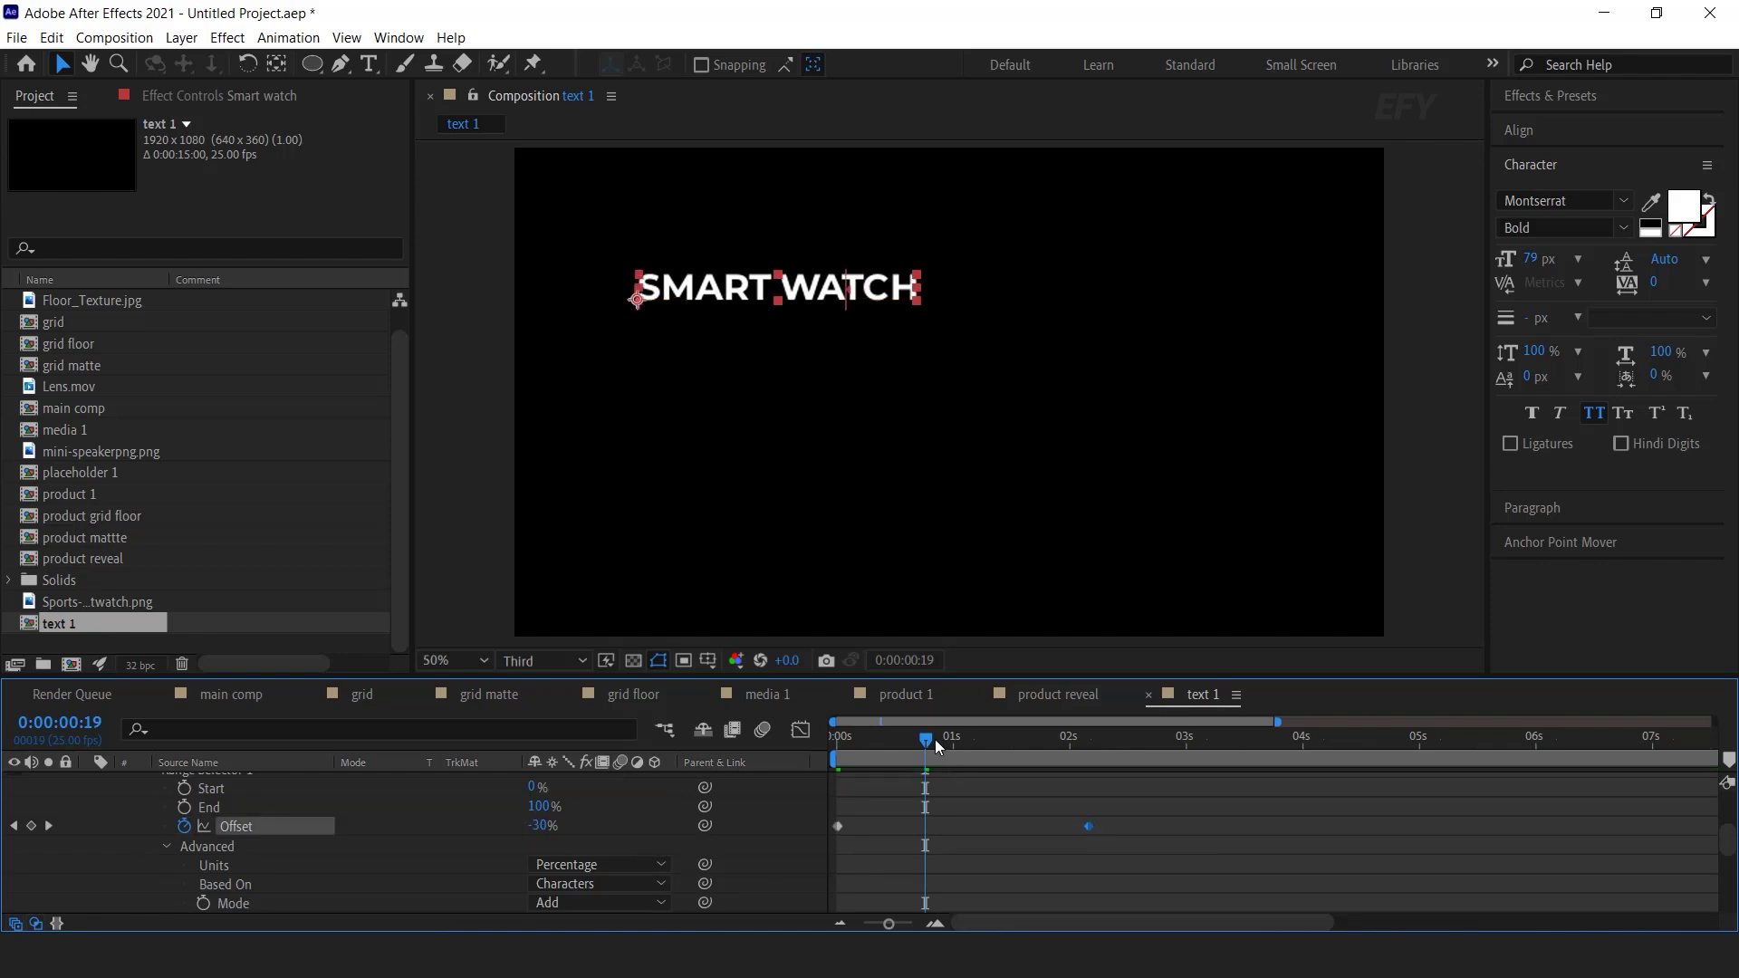
key(space)
key(space)
scroll(219, 802, up, 5)
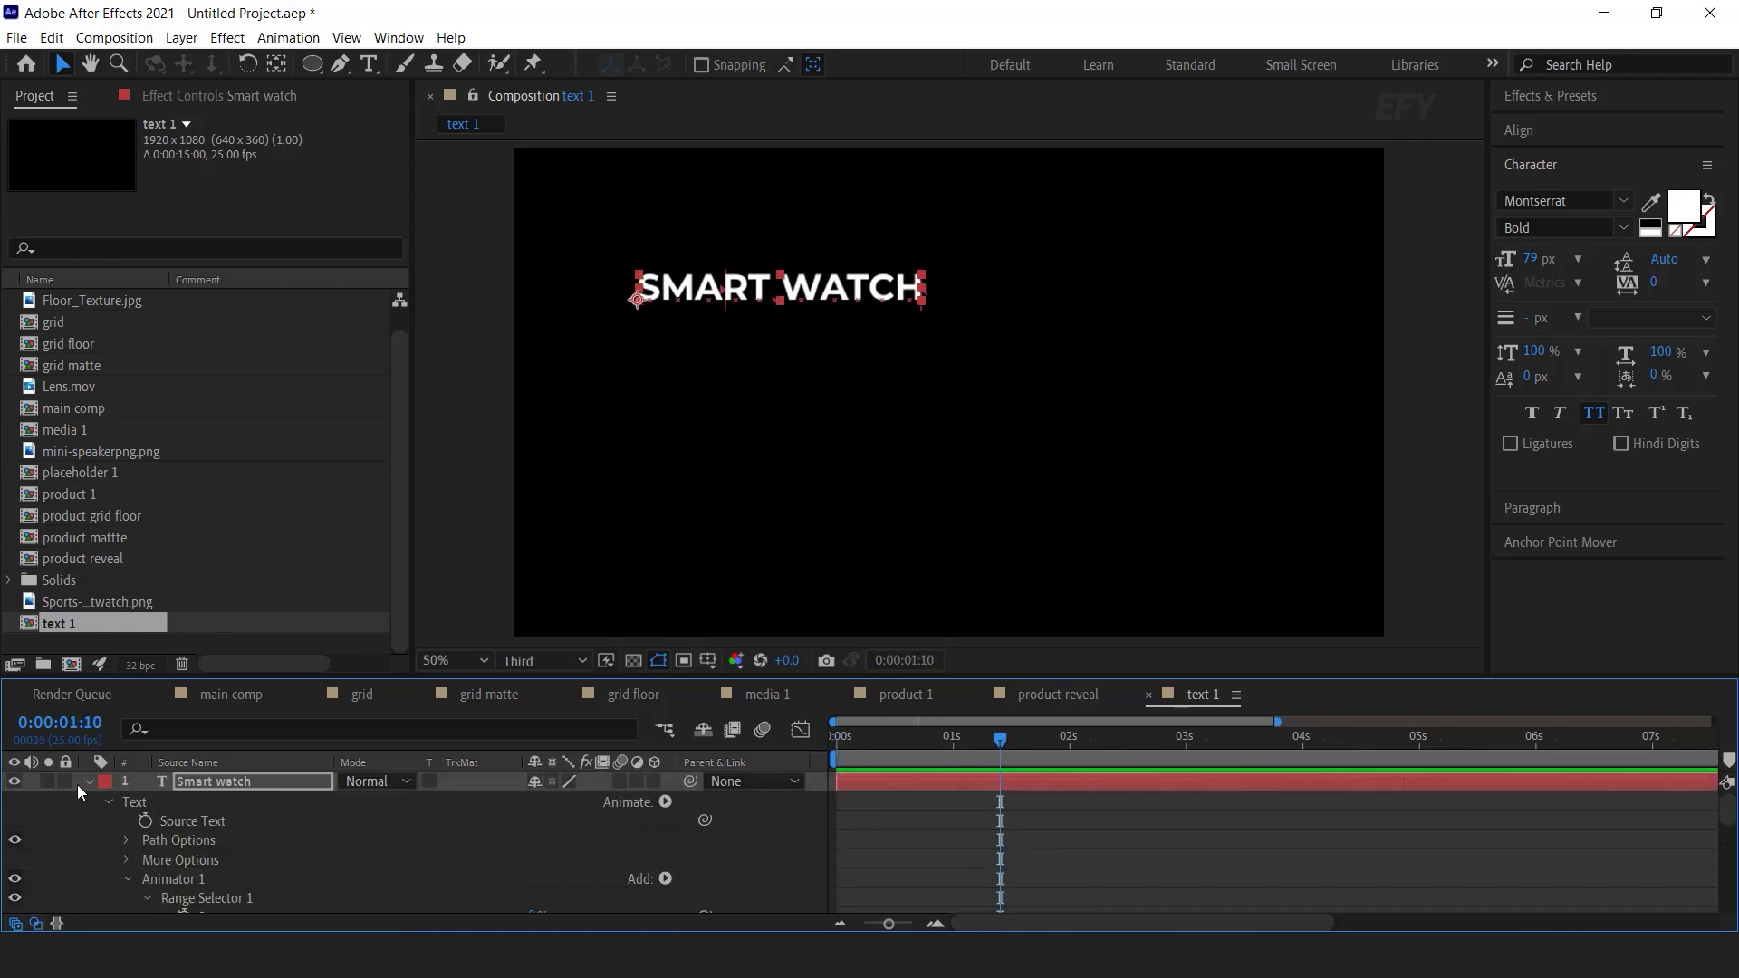
click(89, 782)
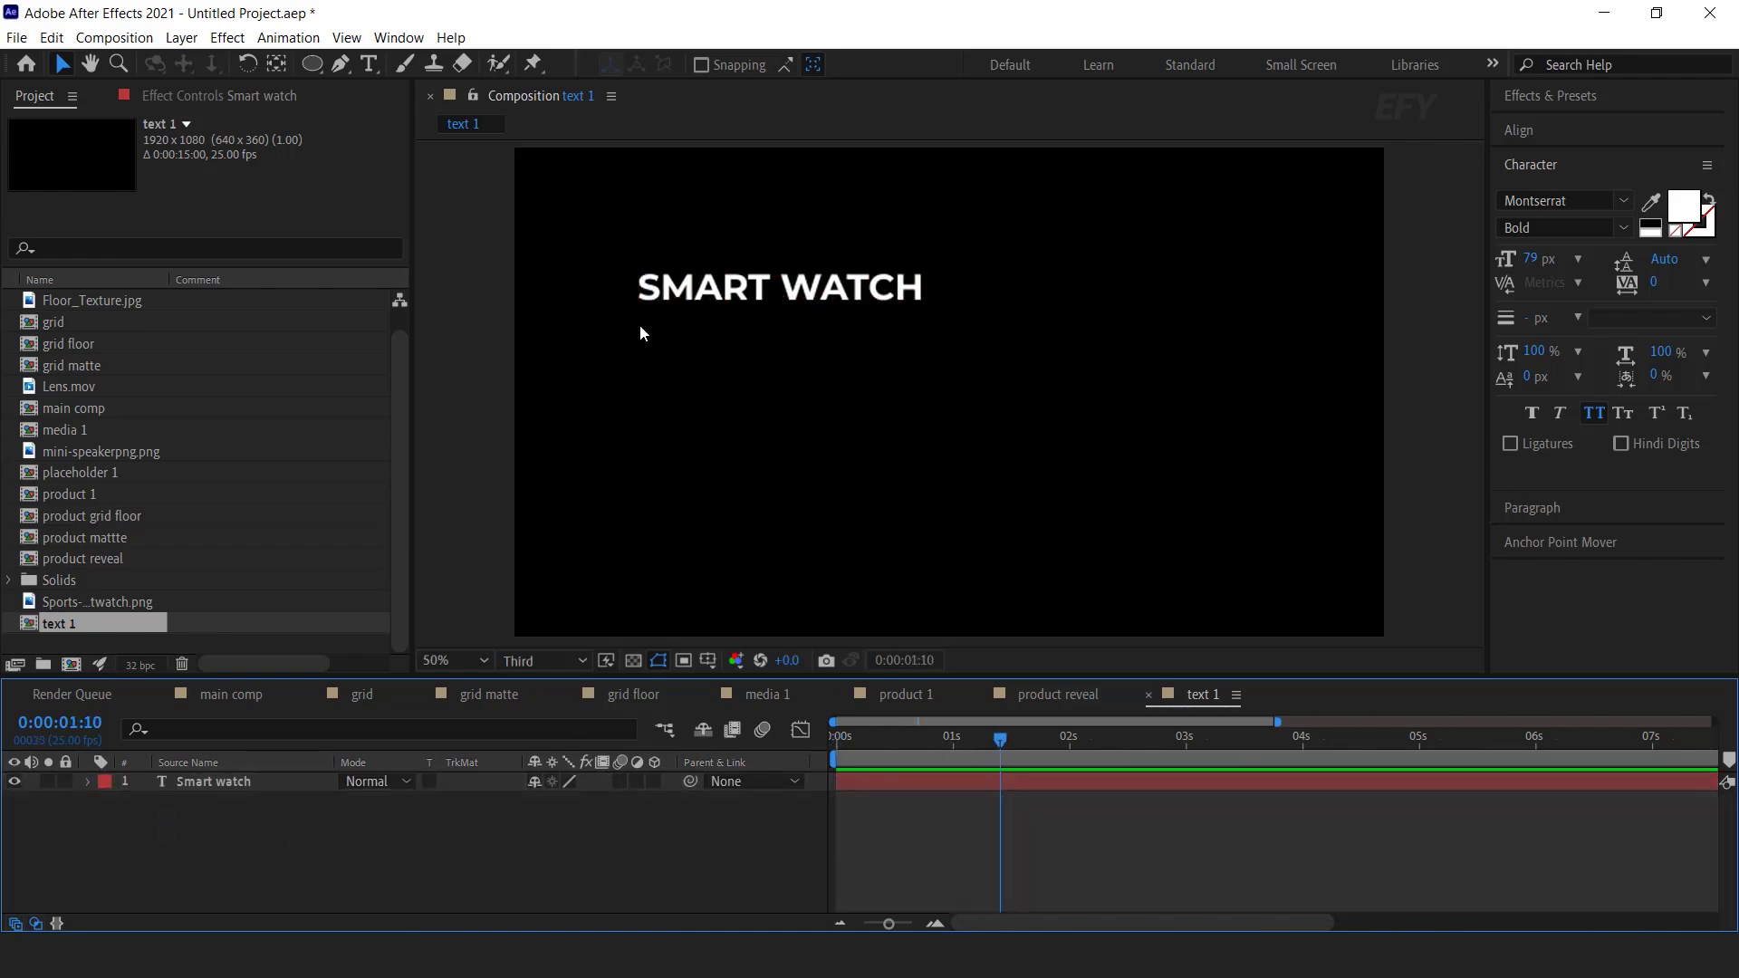
- Create a paragraph text layer below the SMART WATCH title with the placeholder text beginning "When an unknown printer took a galley of type"
key(Page_Up)
key(Page_Up)
key(ctrl+t)
drag(639, 324, 1052, 431)
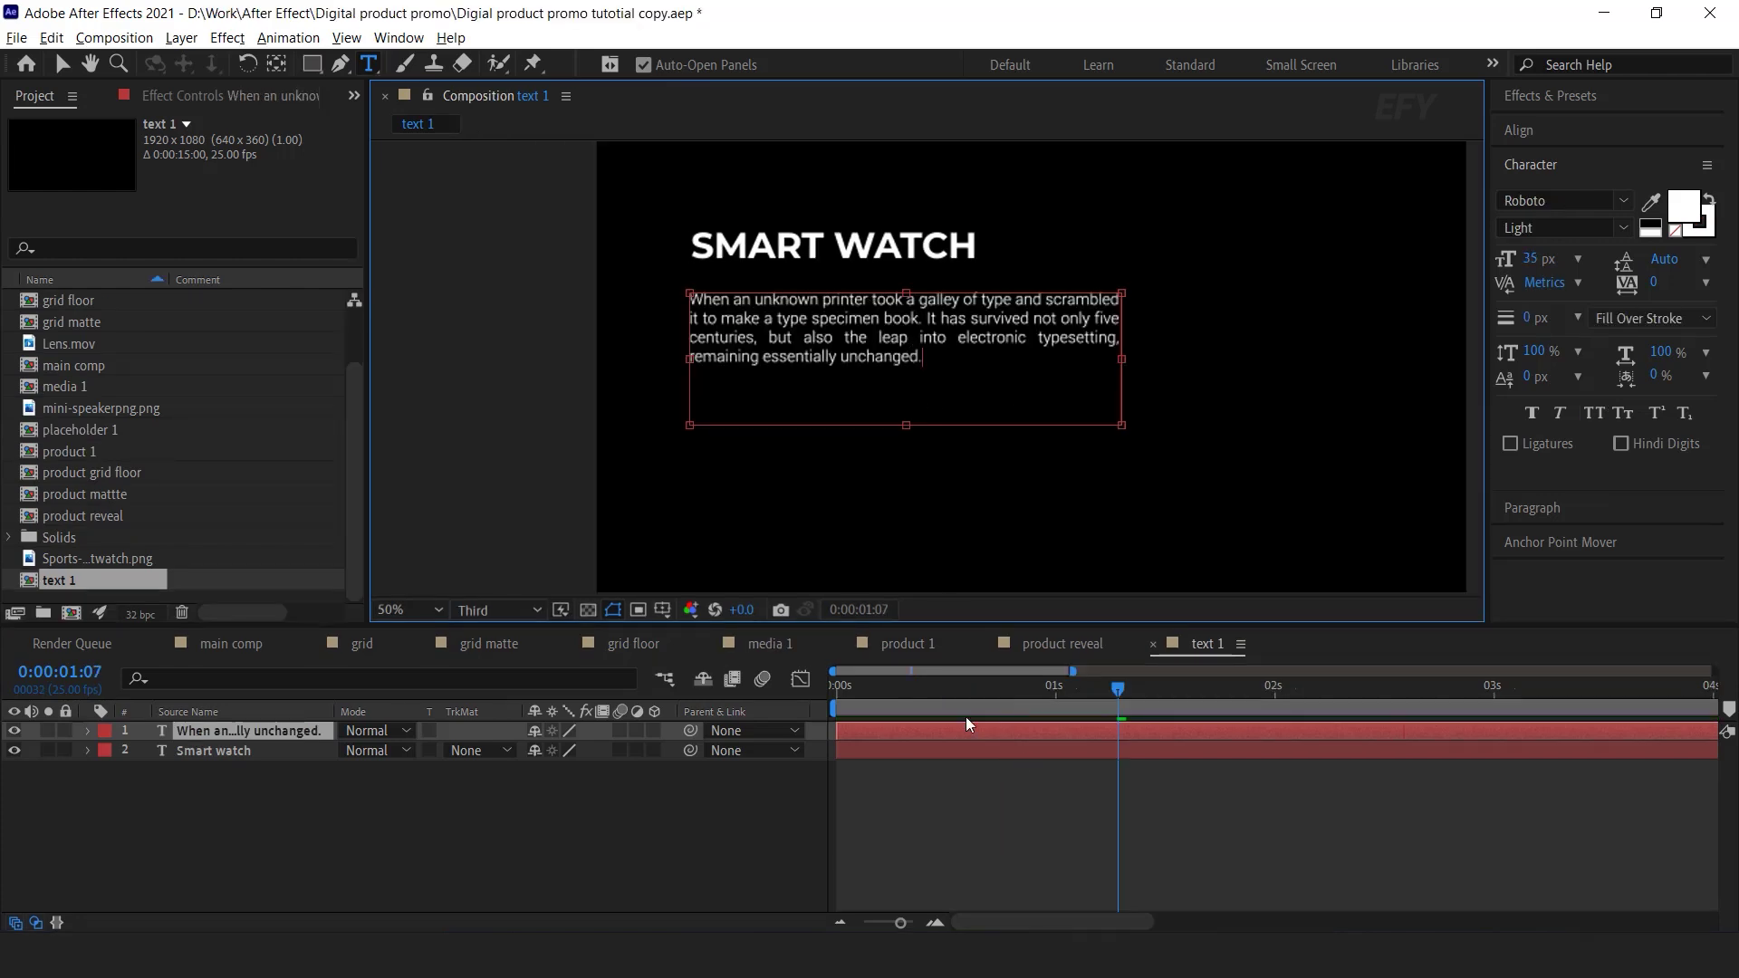
click(1032, 732)
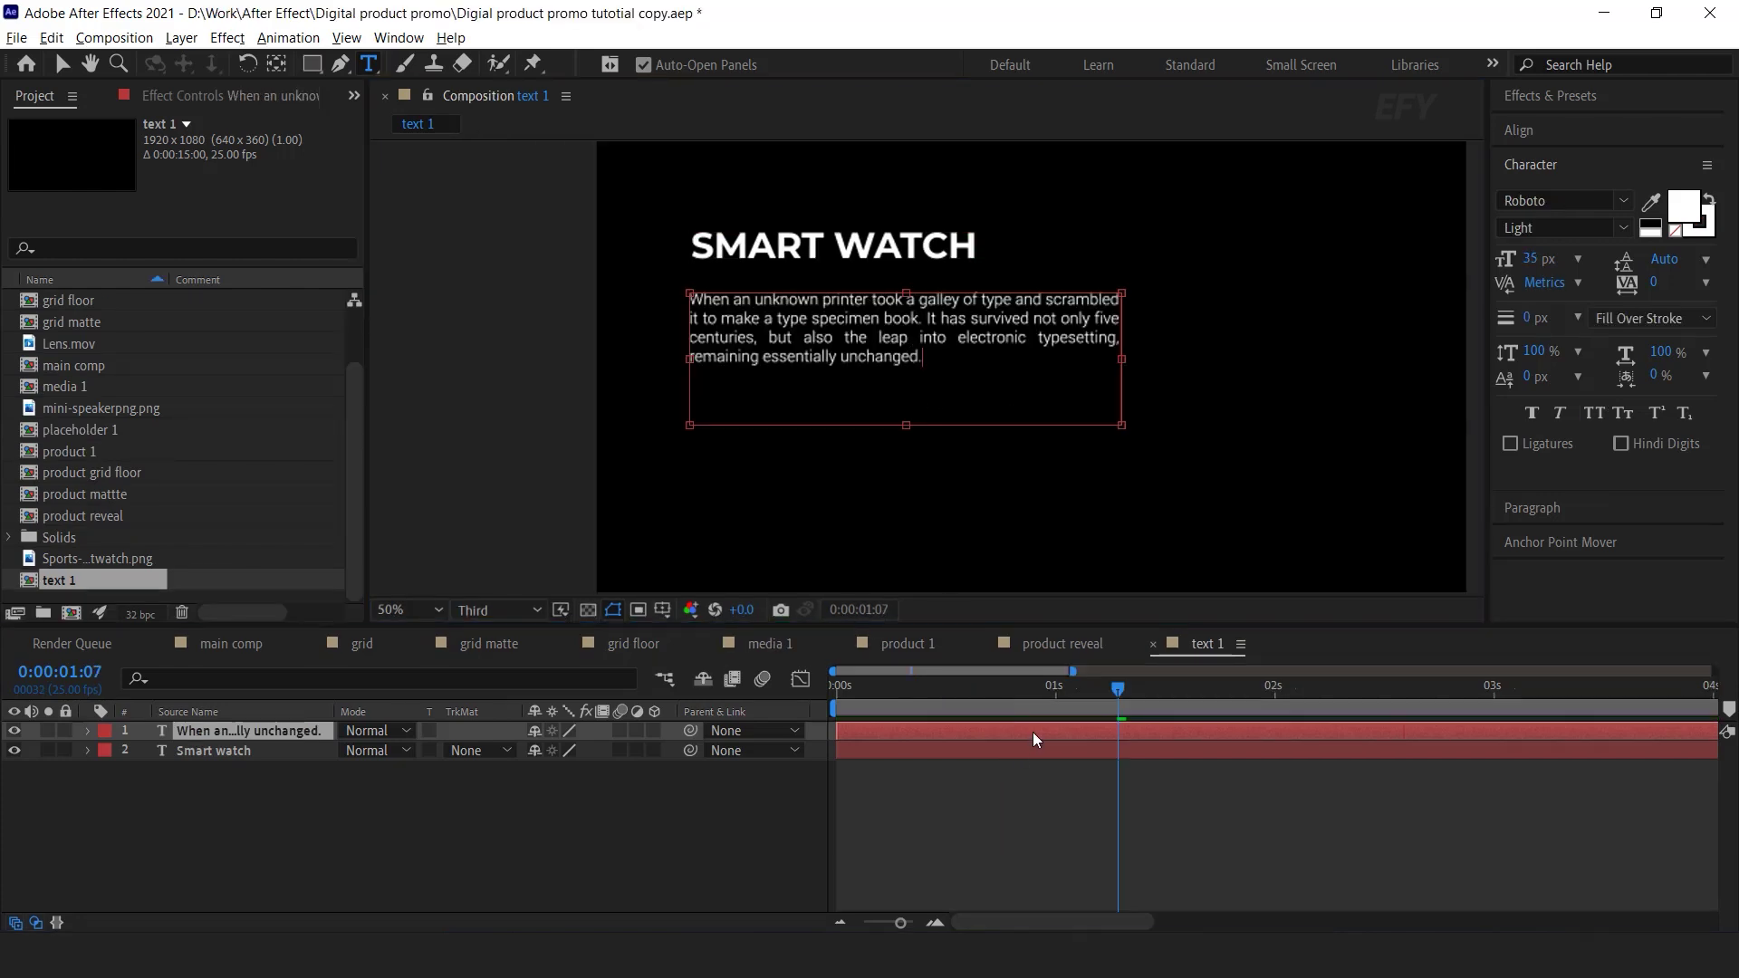
- Add a text animator with Position and Opacity properties to the paragraph text layer
click(88, 732)
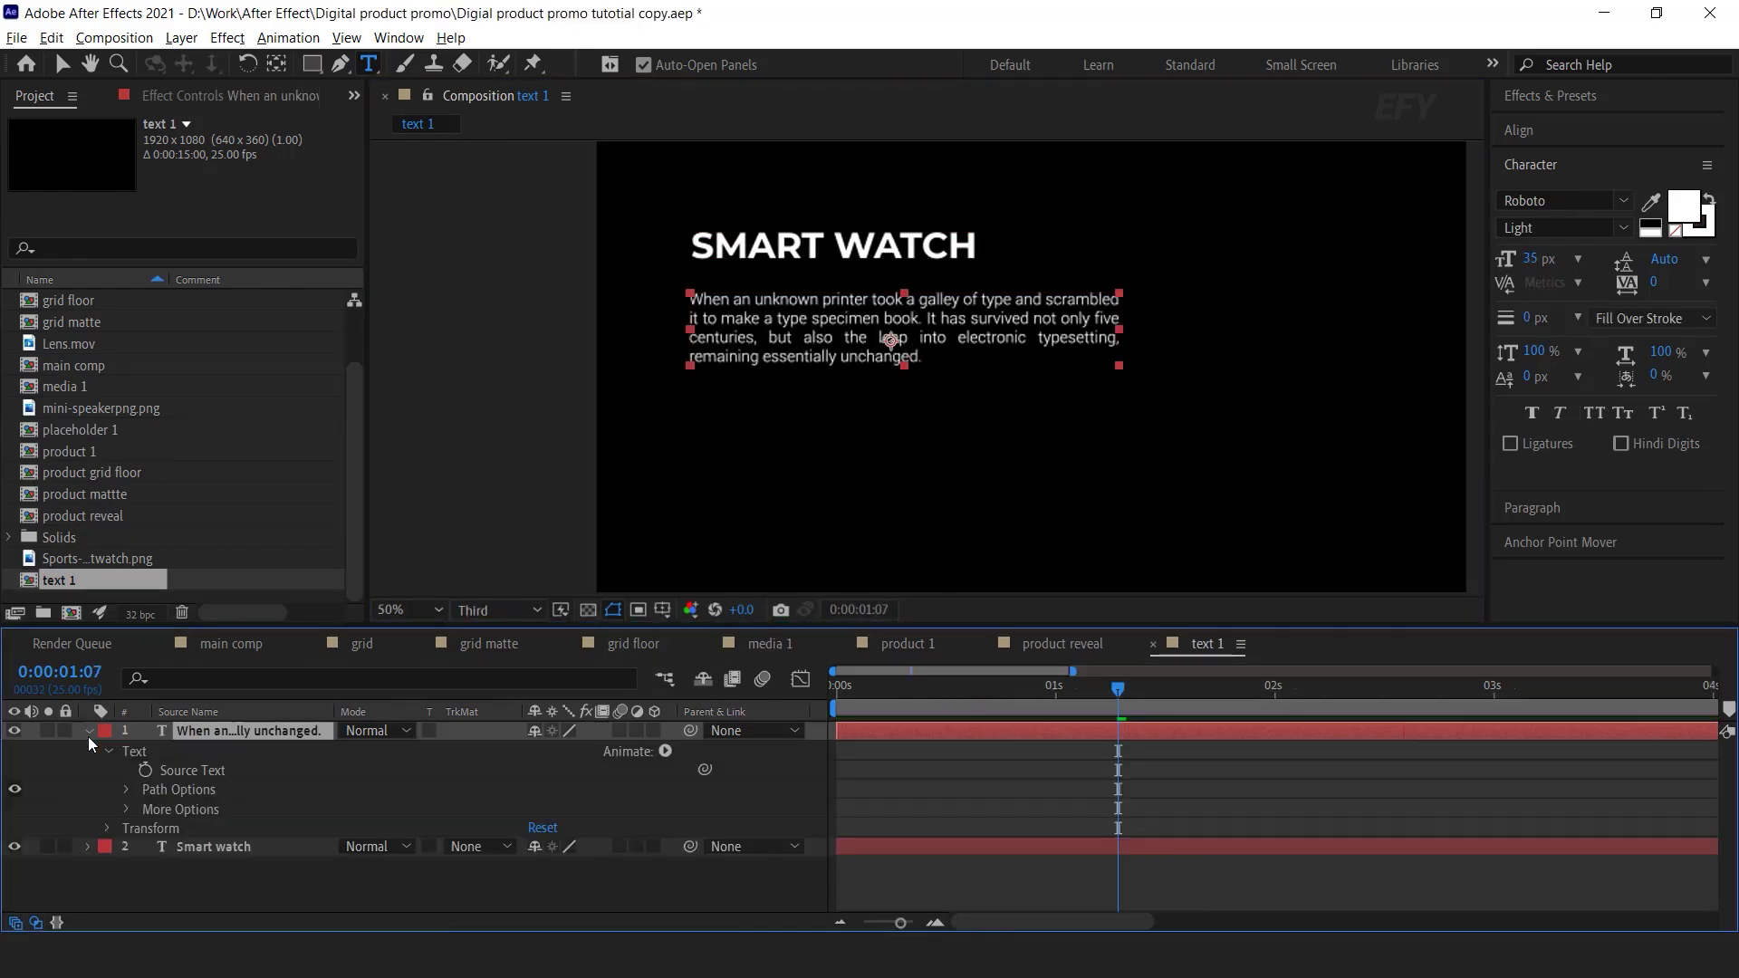
click(665, 751)
click(725, 400)
click(666, 828)
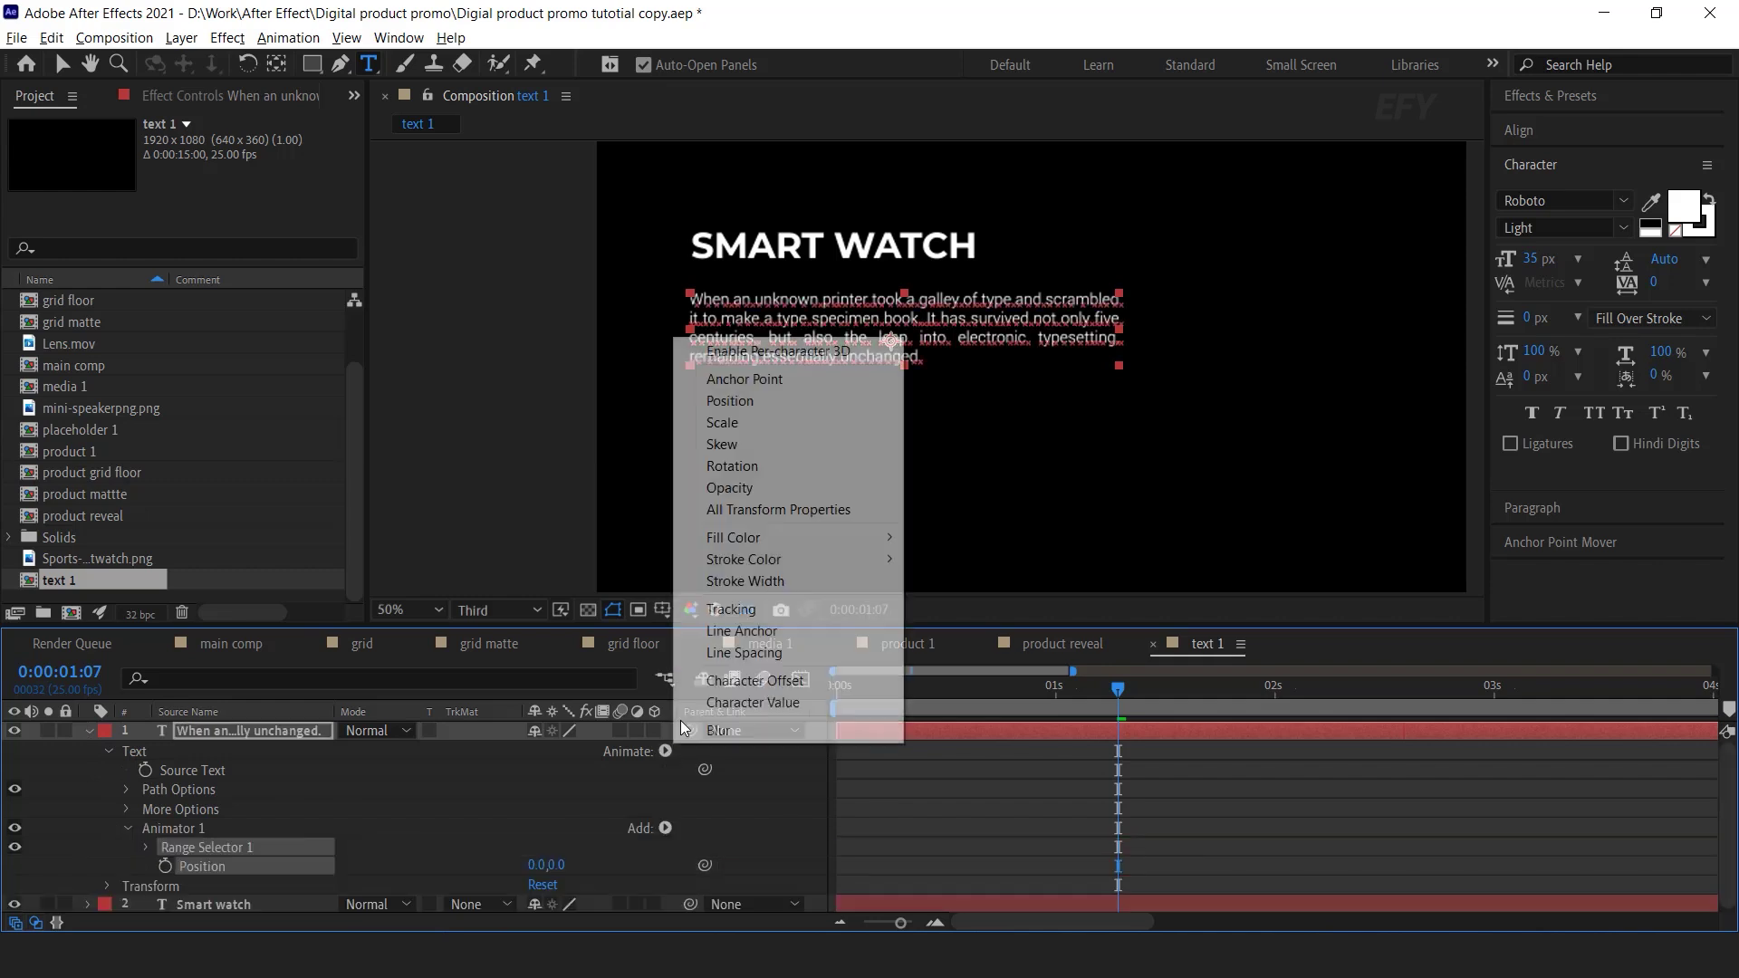
click(739, 489)
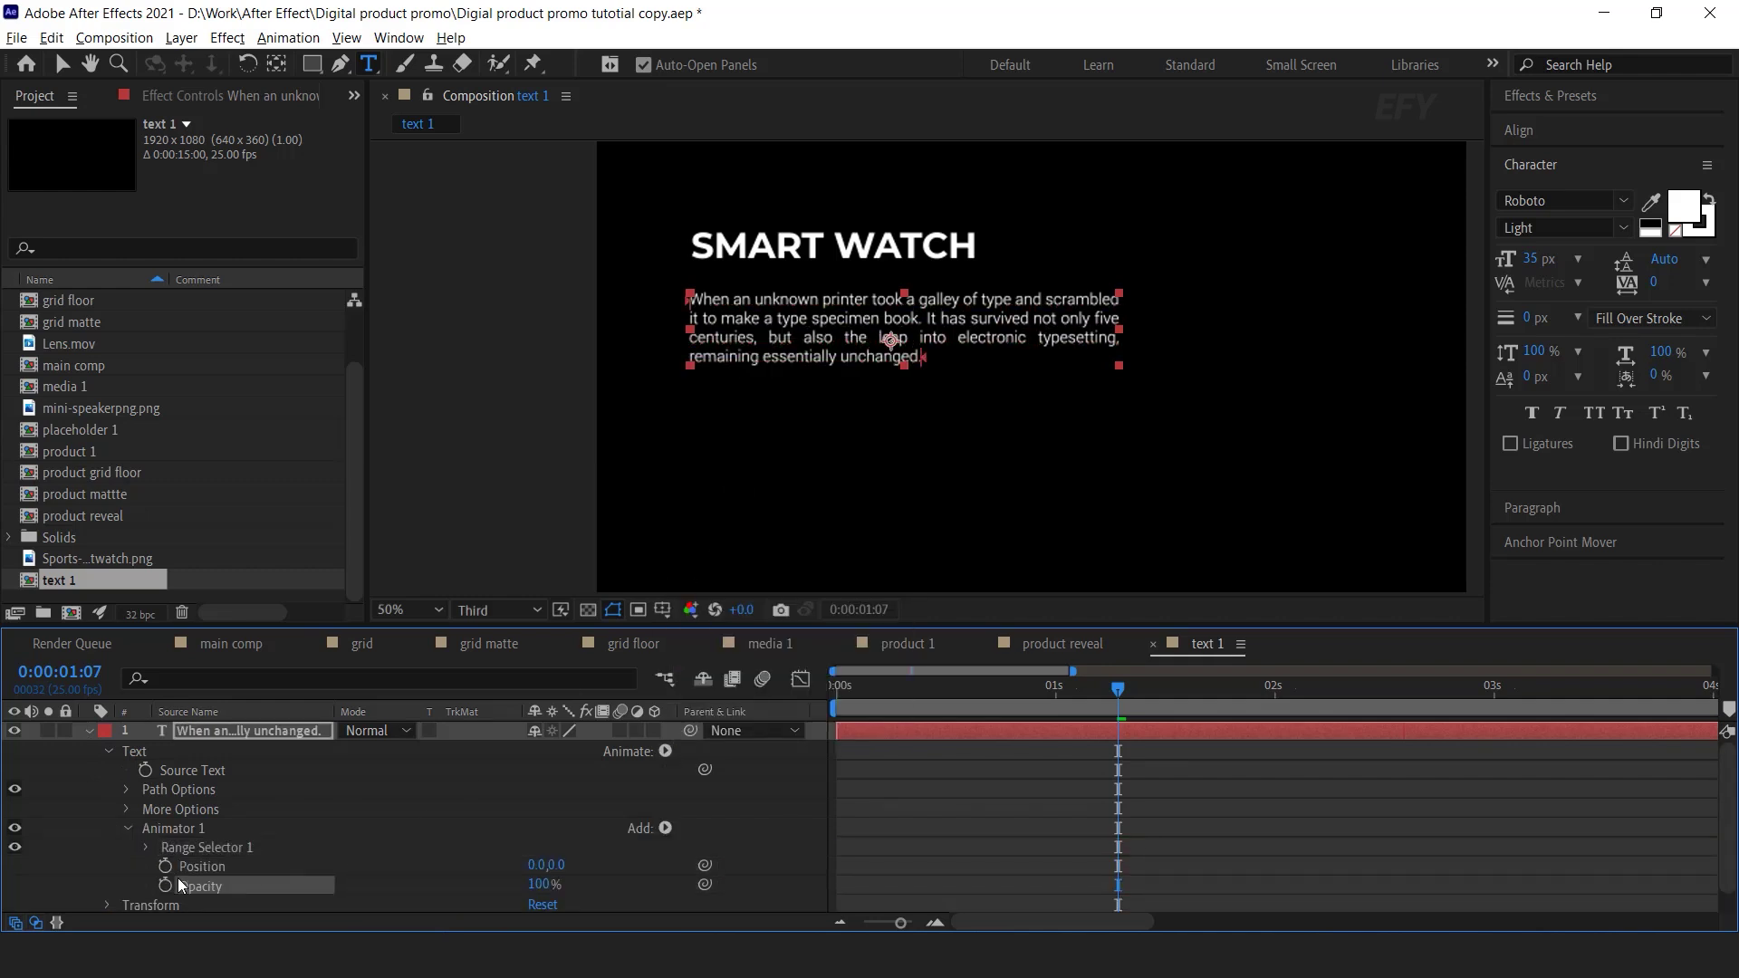
- Set the paragraph animator's Position to 0, 200 and its Opacity to 0%
scroll(181, 880, down, 1)
click(203, 845)
drag(555, 843, 649, 875)
key(Return)
click(546, 863)
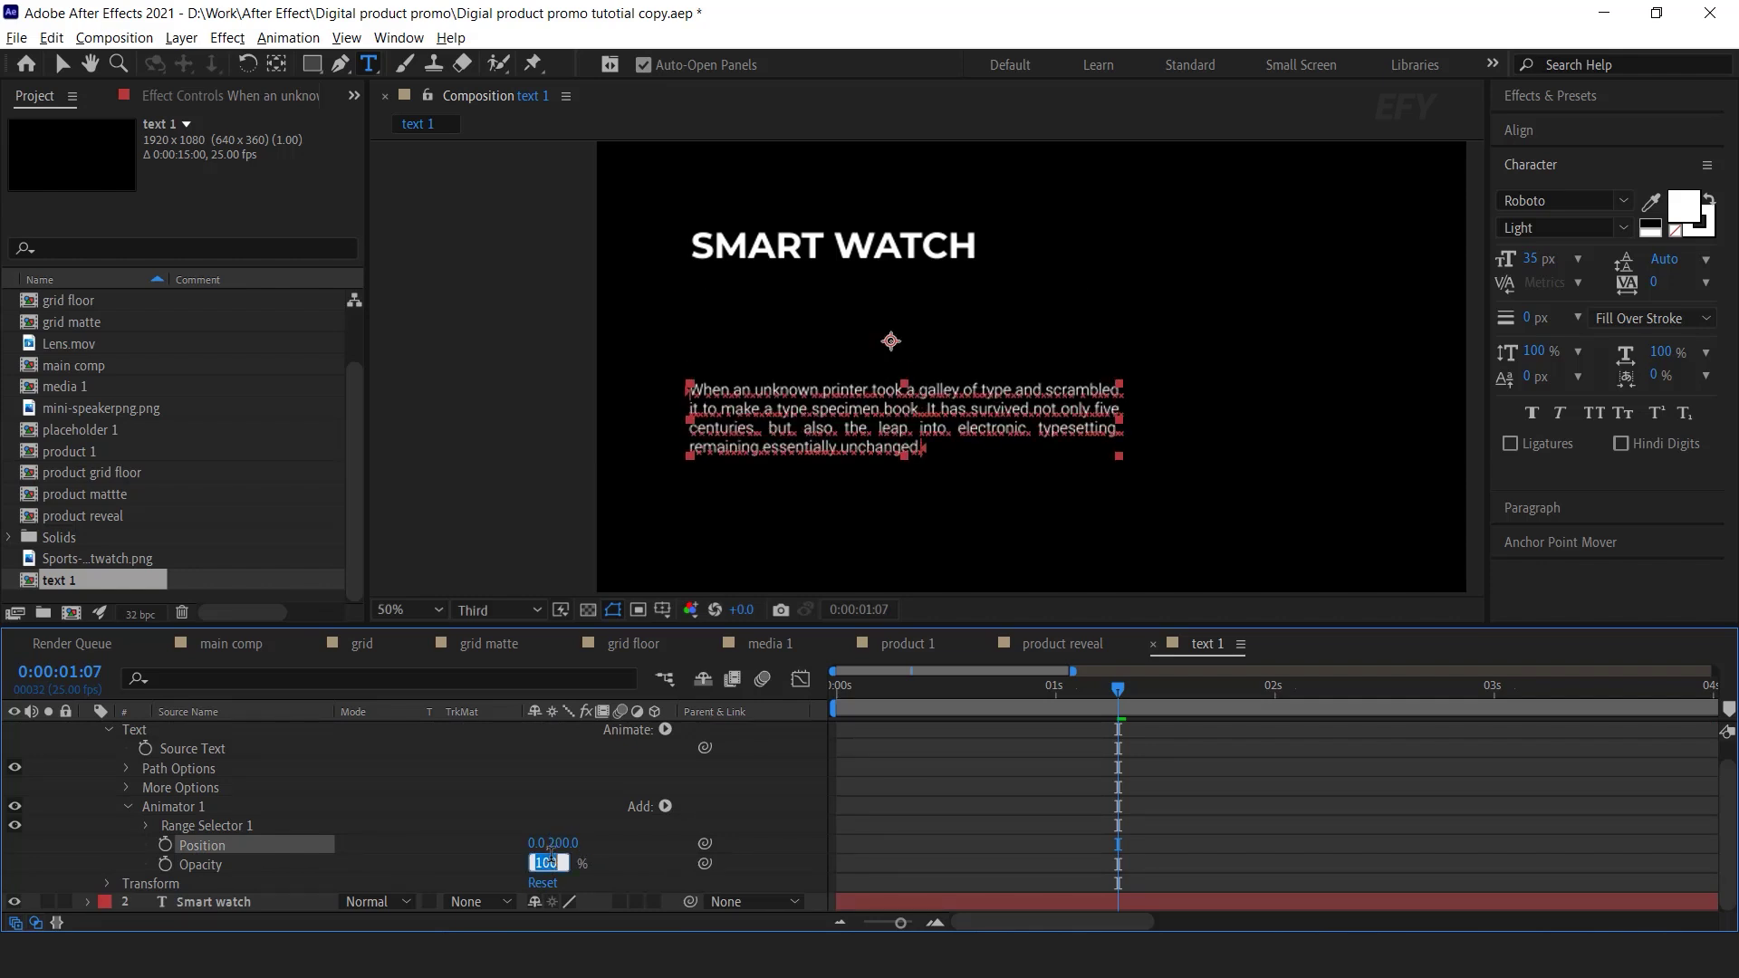
text(0)
key(Return)
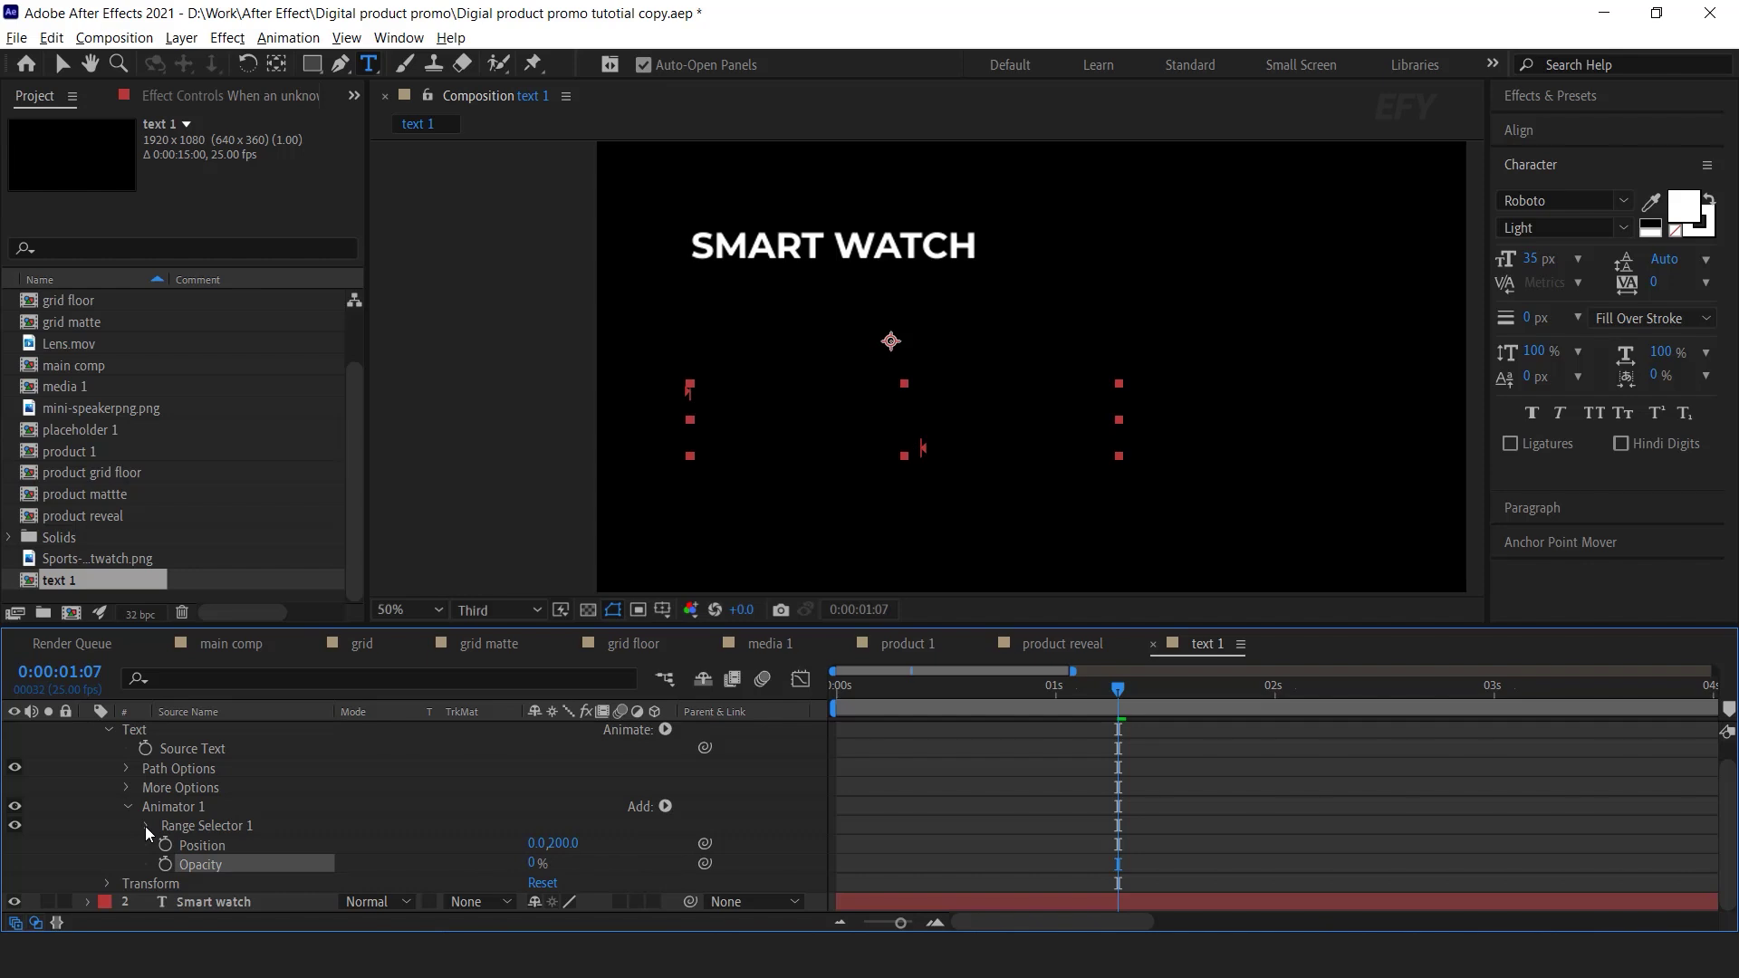
- Set the advanced Shape option of the paragraph's Range Selector 1 to Ramp Up
click(147, 826)
click(164, 846)
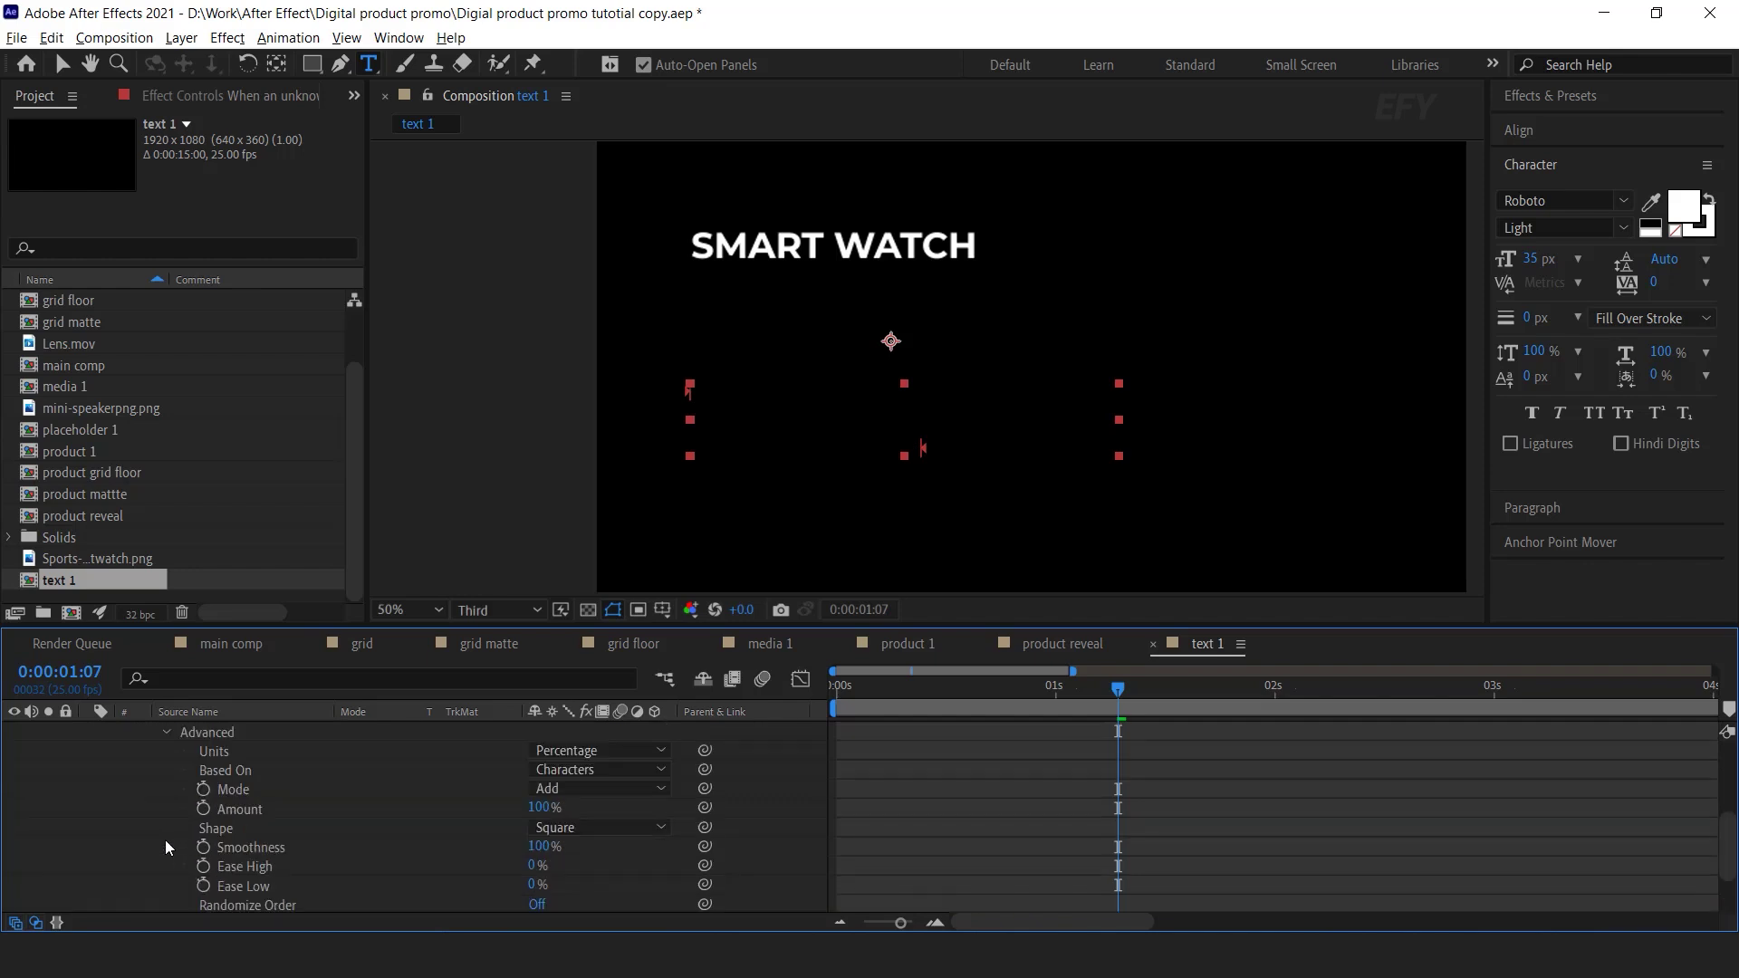
click(232, 826)
click(648, 827)
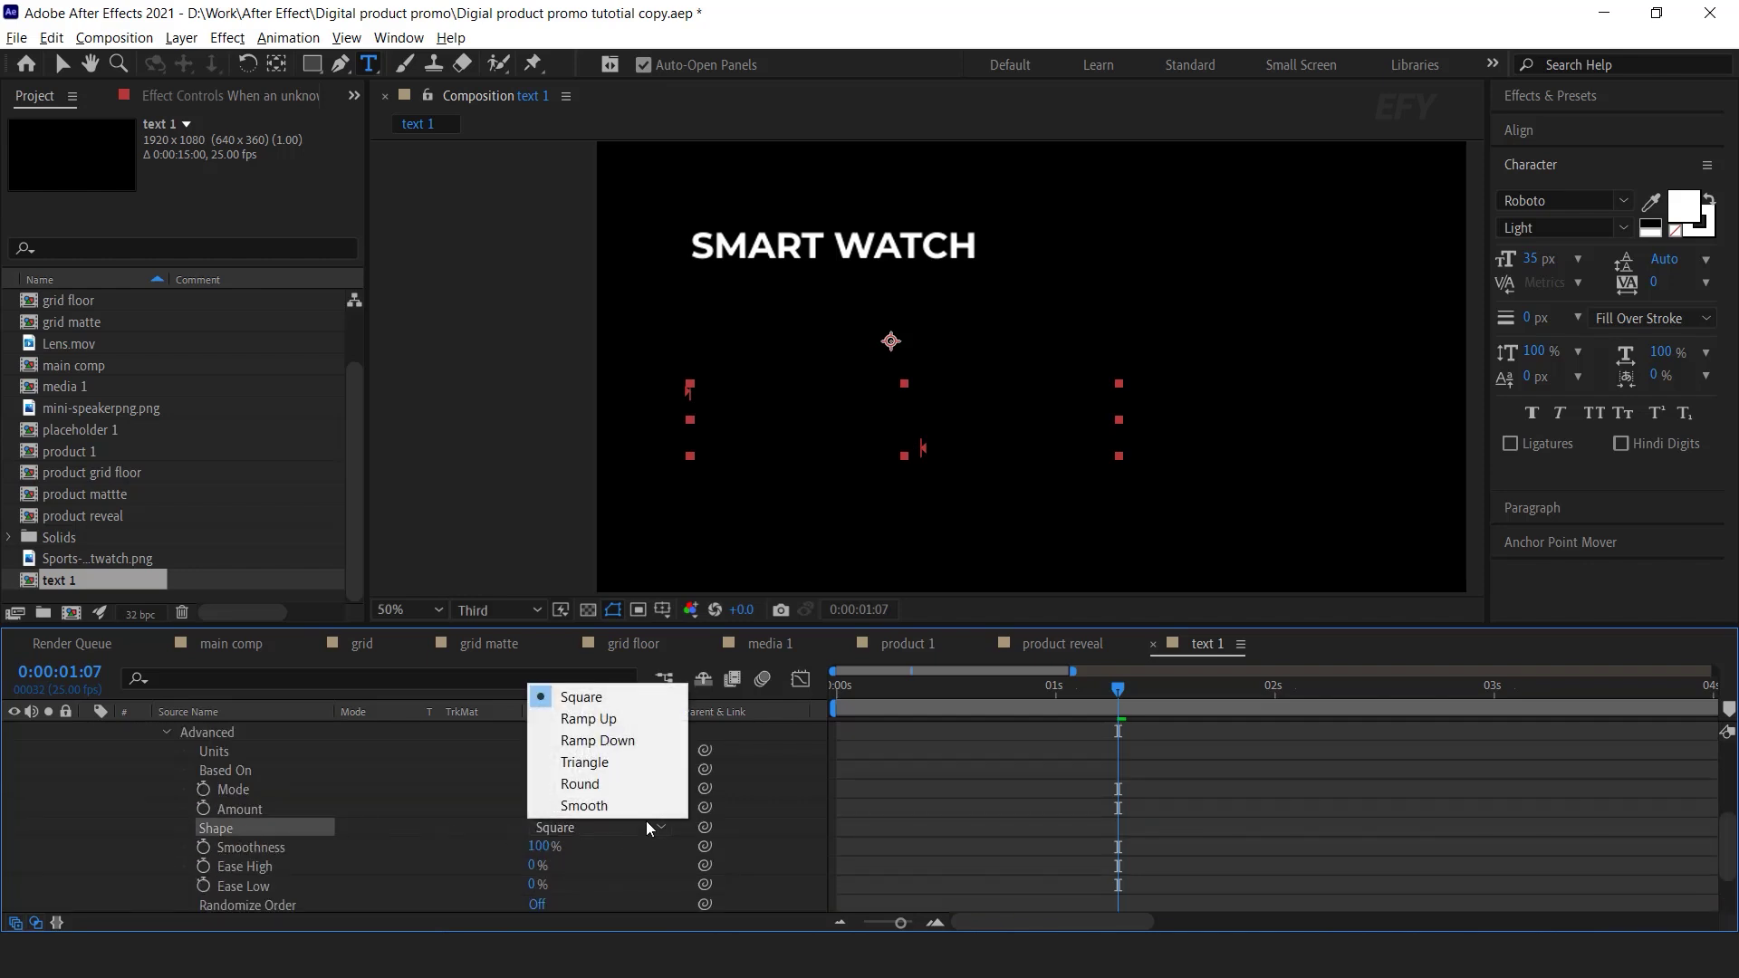
click(625, 719)
scroll(270, 837, up, 3)
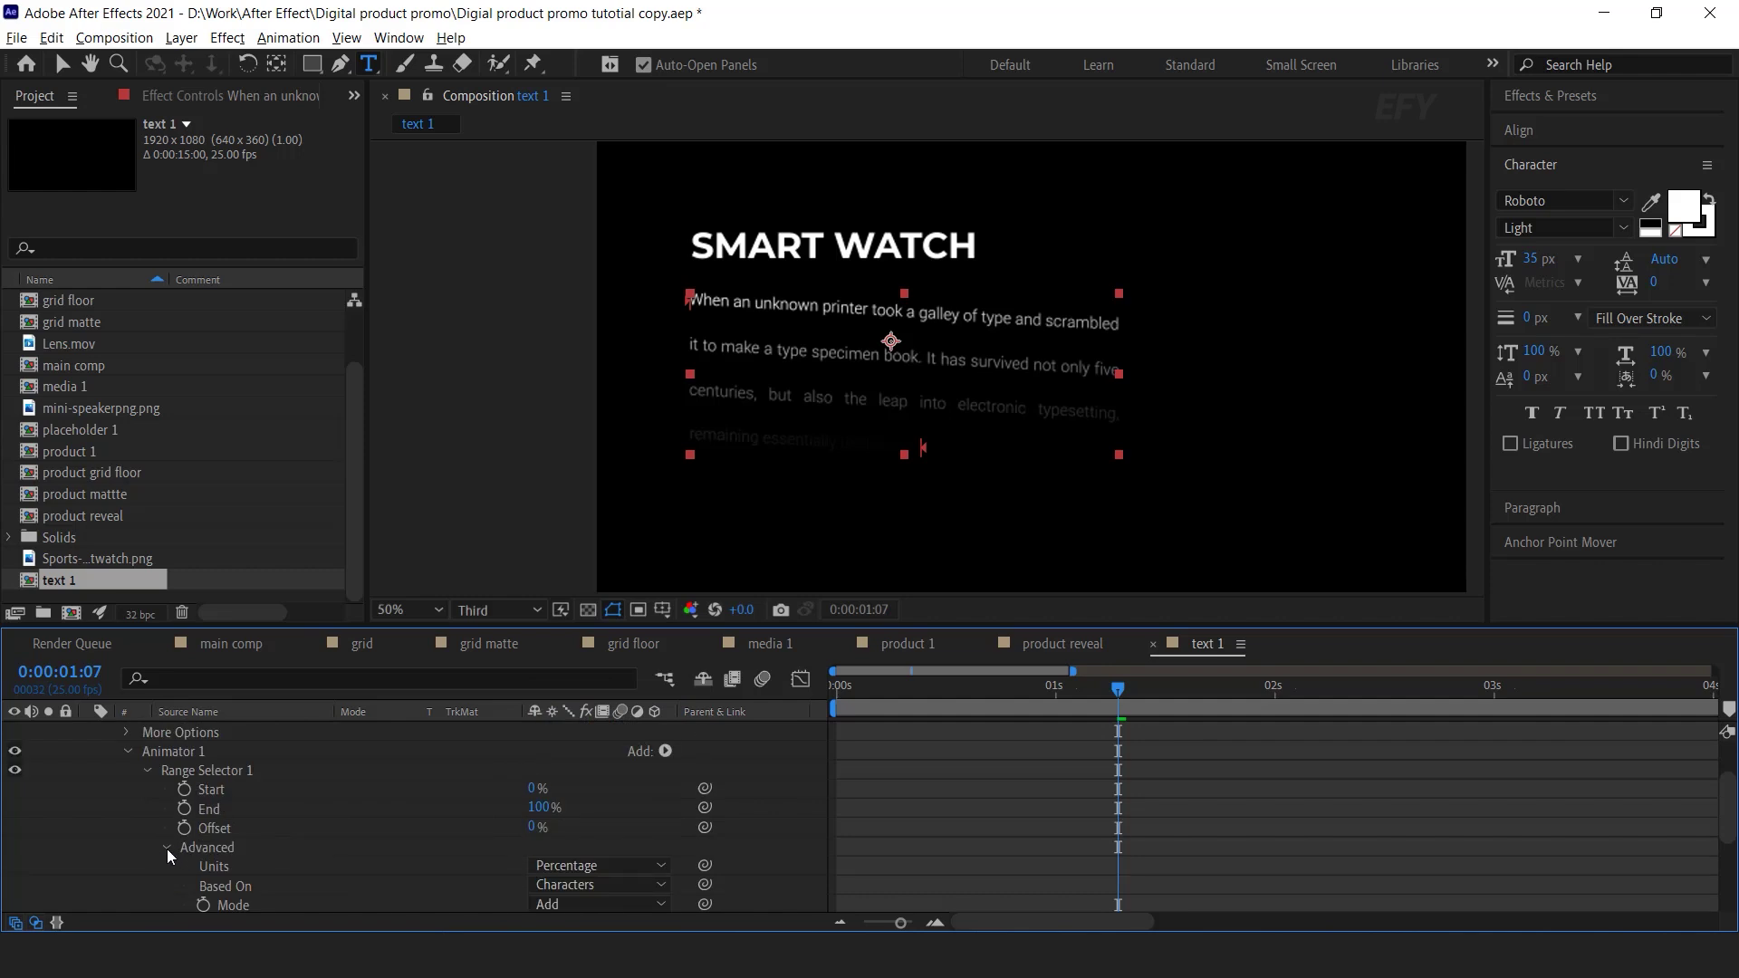
- Keyframe the paragraph range selector's Offset at -100% at 0:00:00:00
click(167, 847)
click(221, 826)
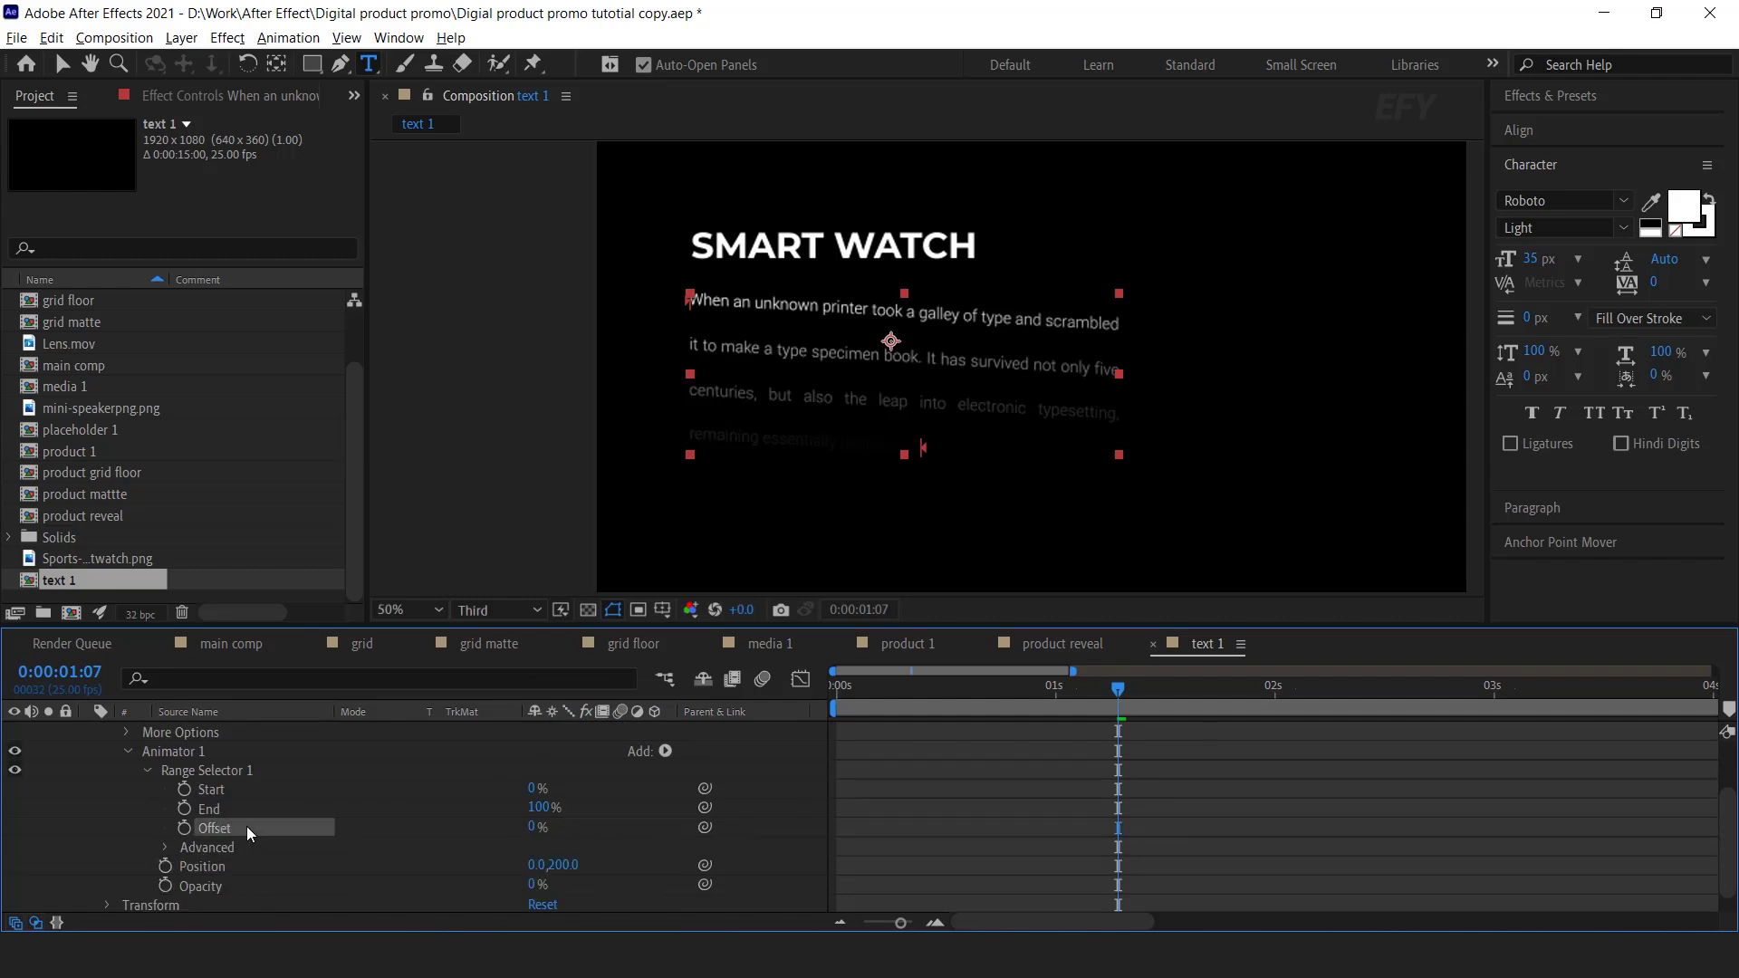
drag(1114, 693, 835, 699)
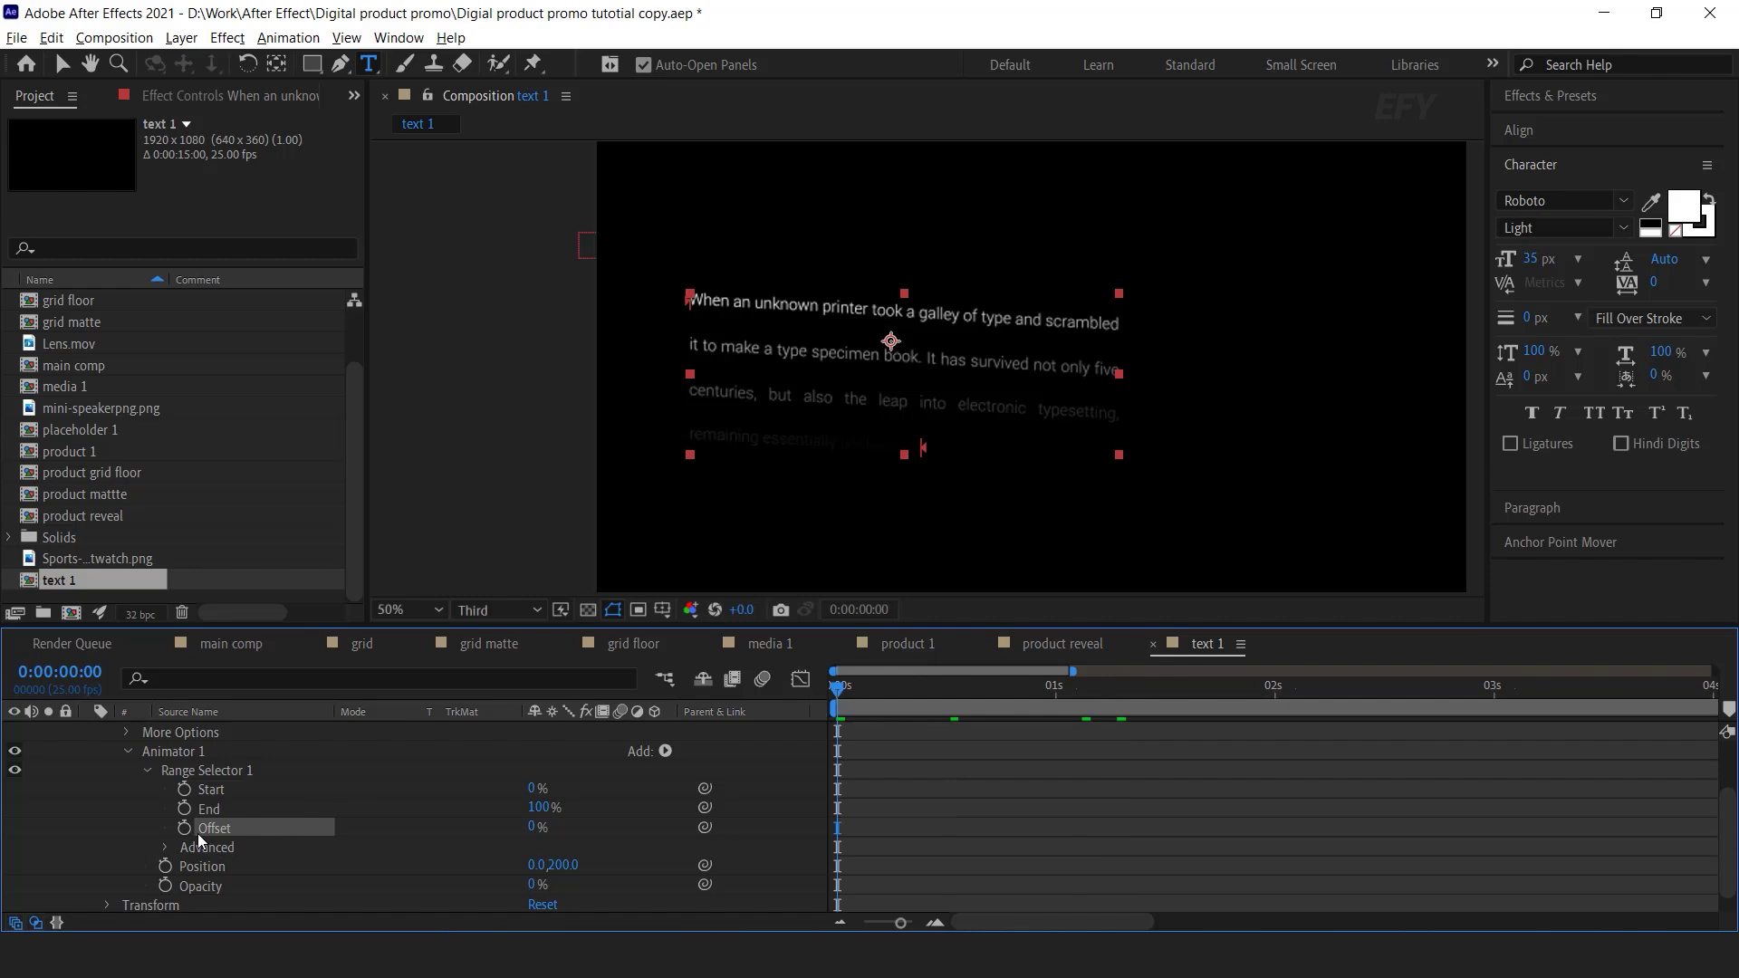
click(529, 824)
text(-100)
key(Return)
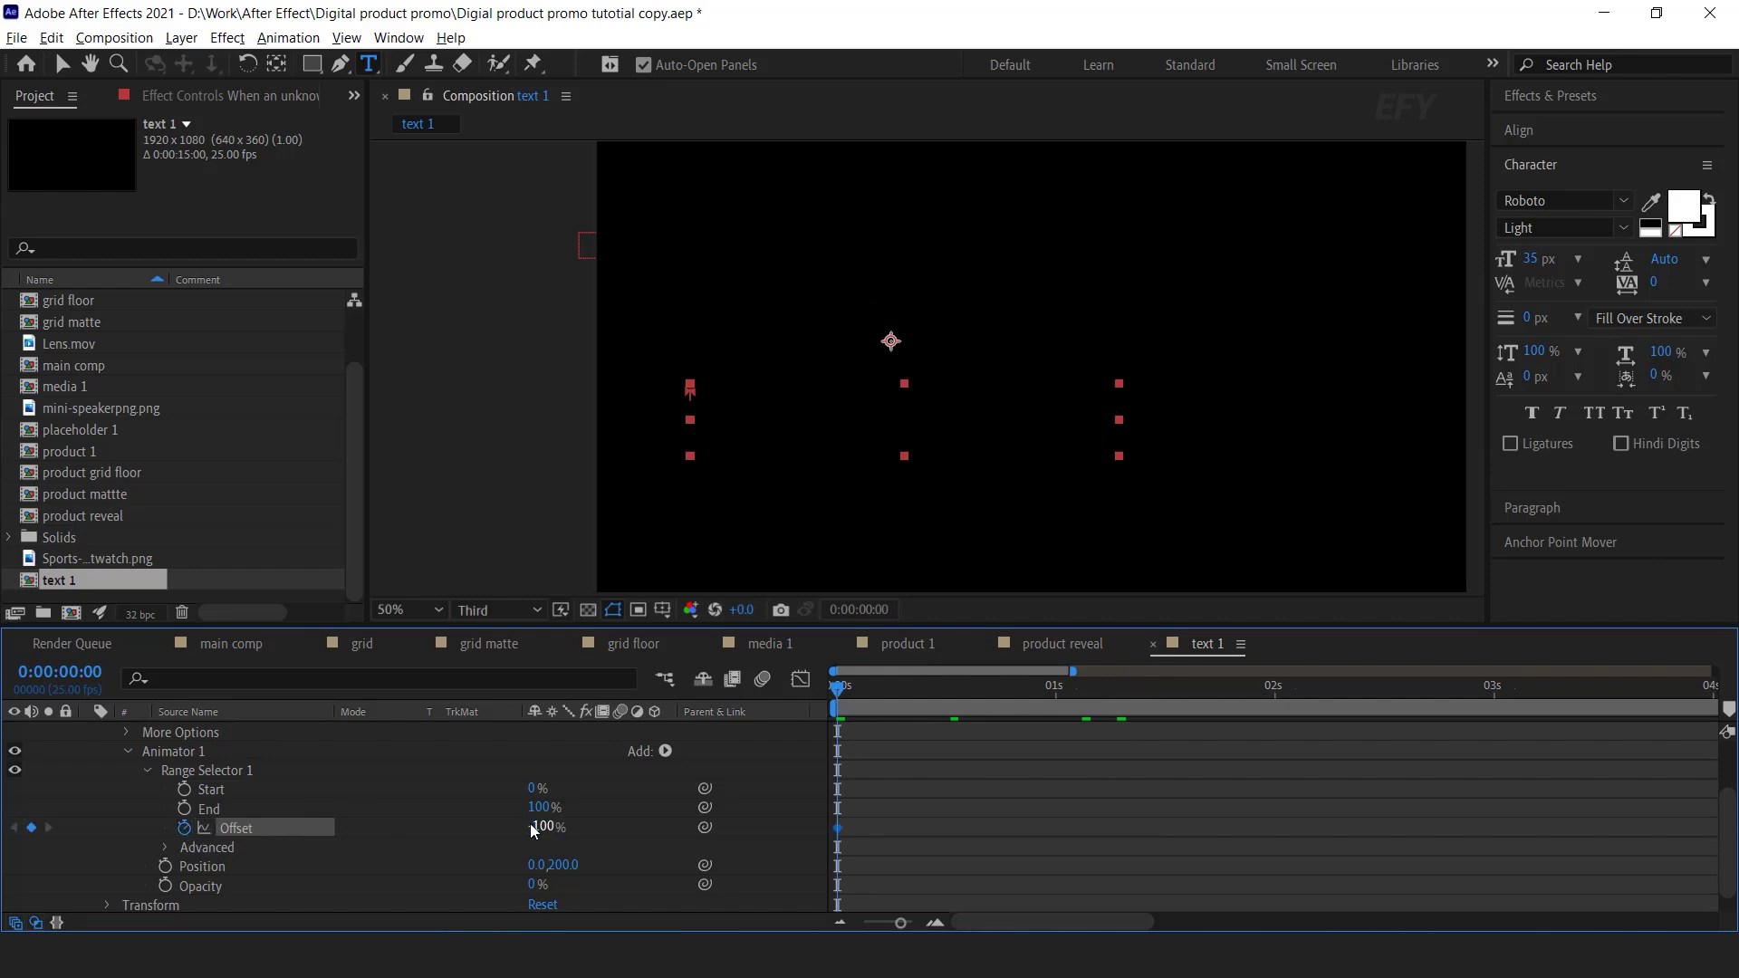
- Add an Offset keyframe of 100% at 0:00:01:09 for the paragraph's range selector, and preview the animation from near the start
drag(835, 694, 1139, 696)
click(541, 828)
text(100)
key(Return)
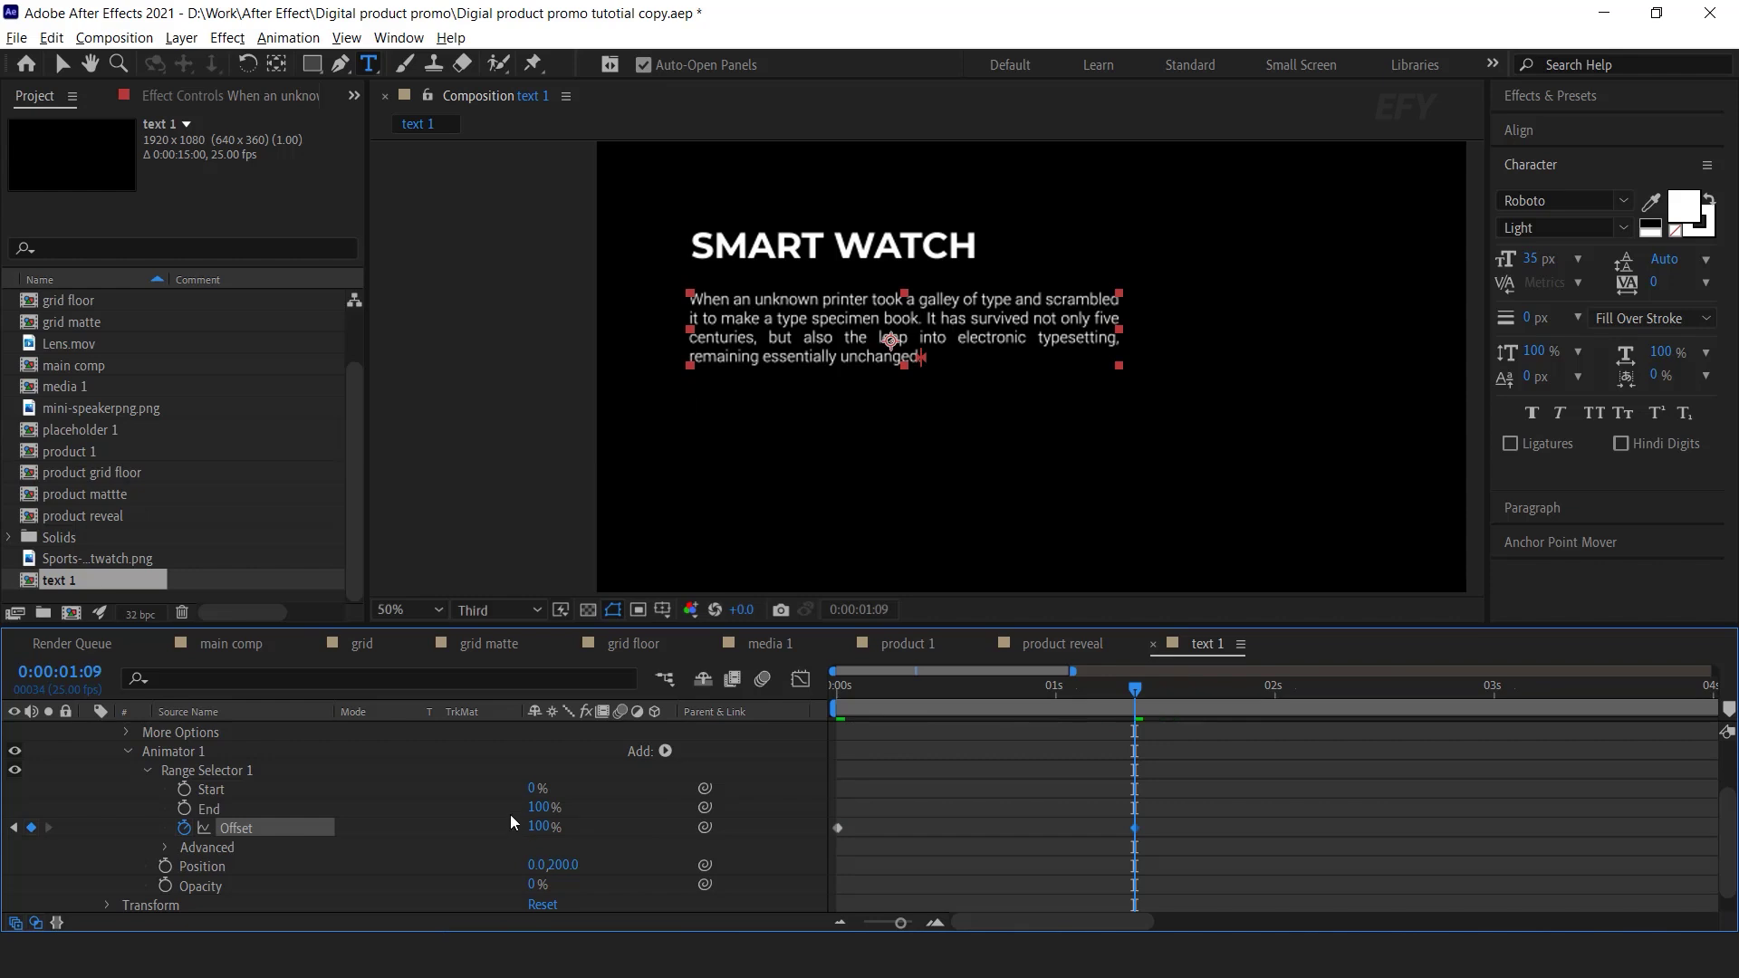
click(852, 694)
key(space)
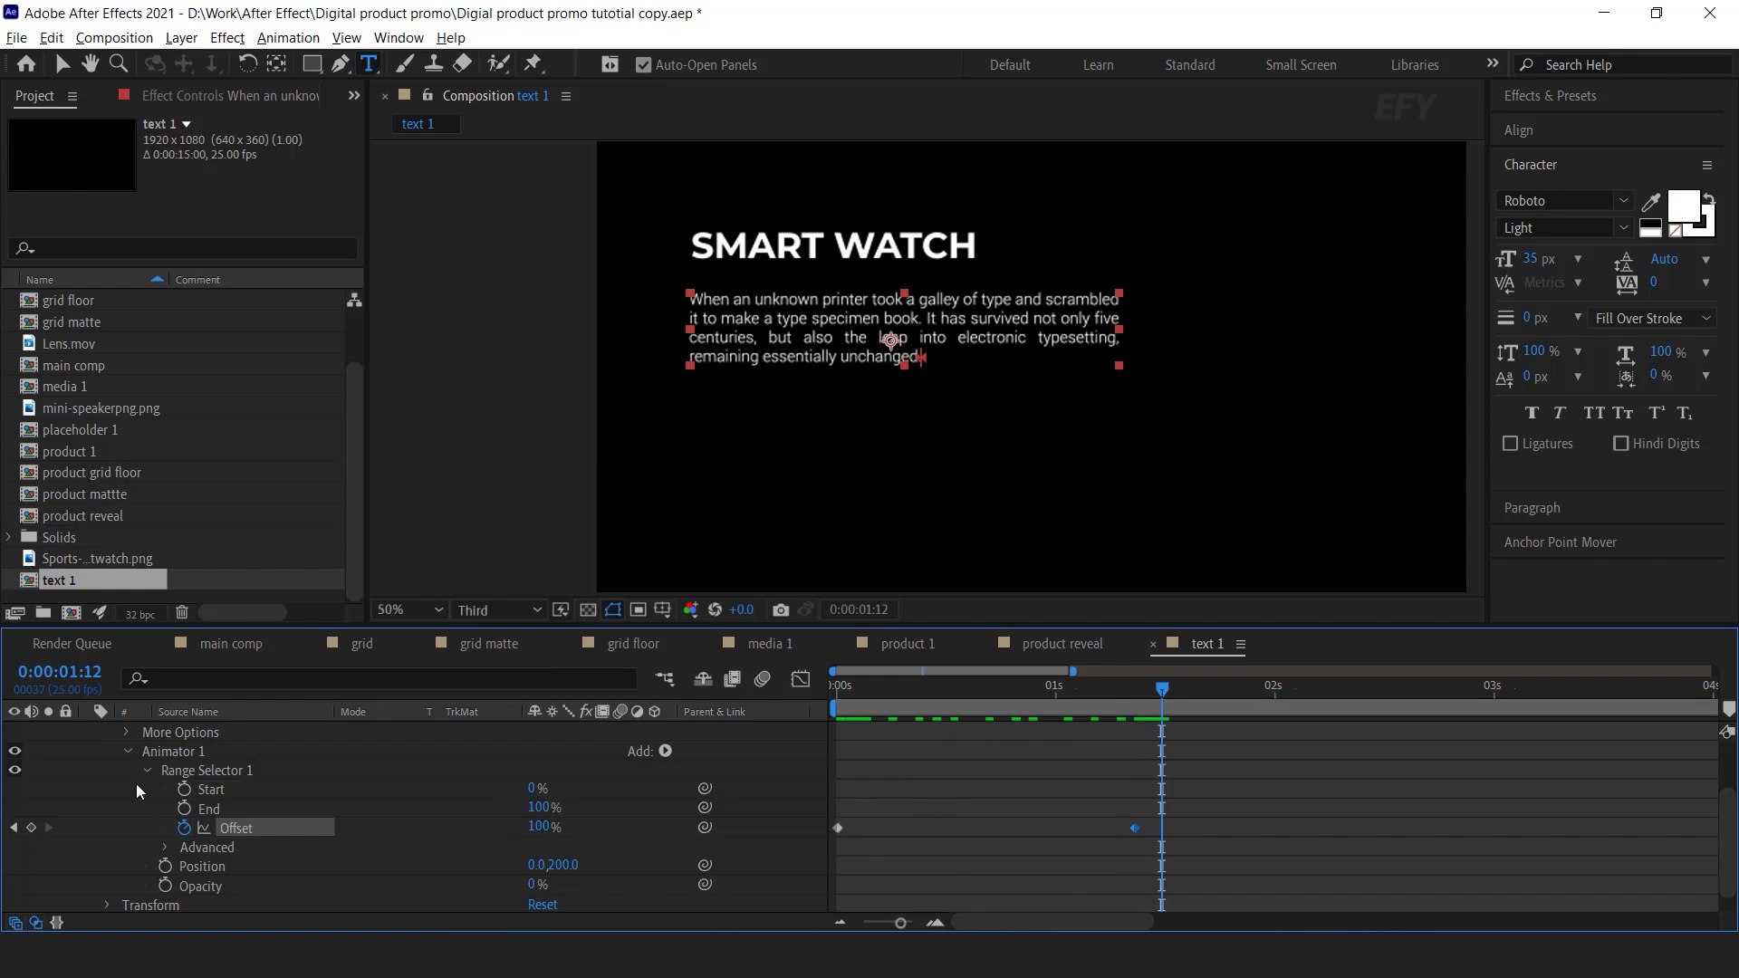
- Add an Expression selector to the paragraph layer's Animator 1 and expand it to reach its Amount property
click(201, 757)
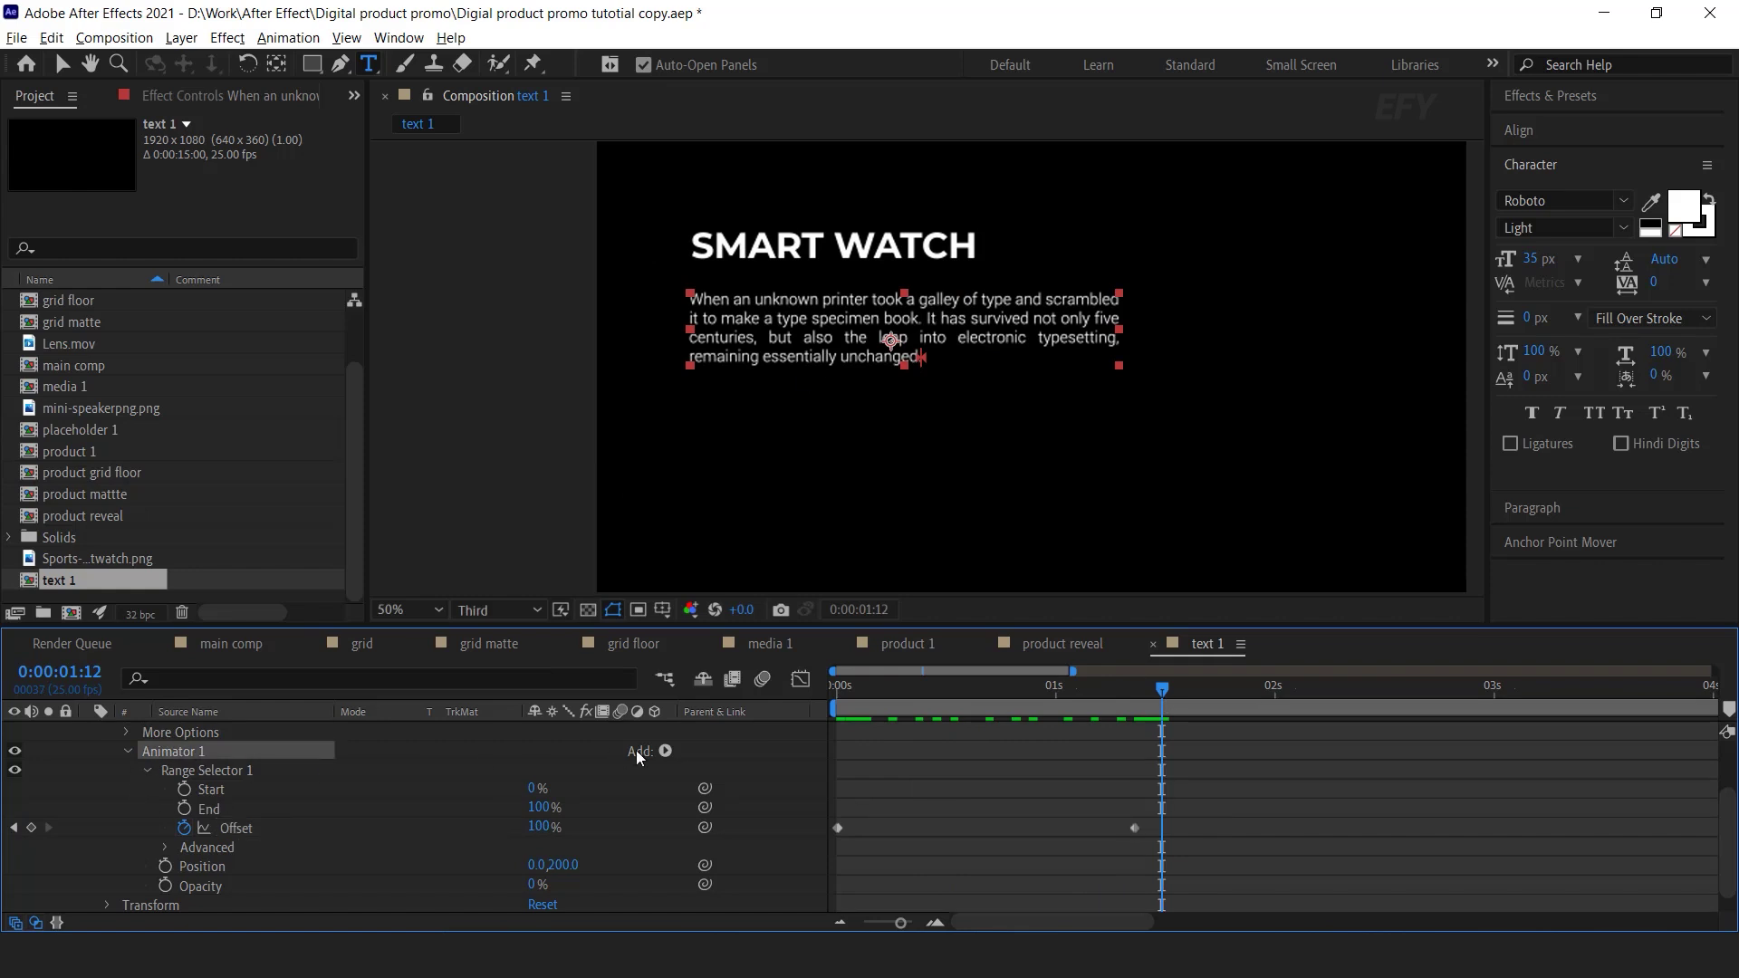
click(667, 751)
mouse_move(724, 779)
click(865, 822)
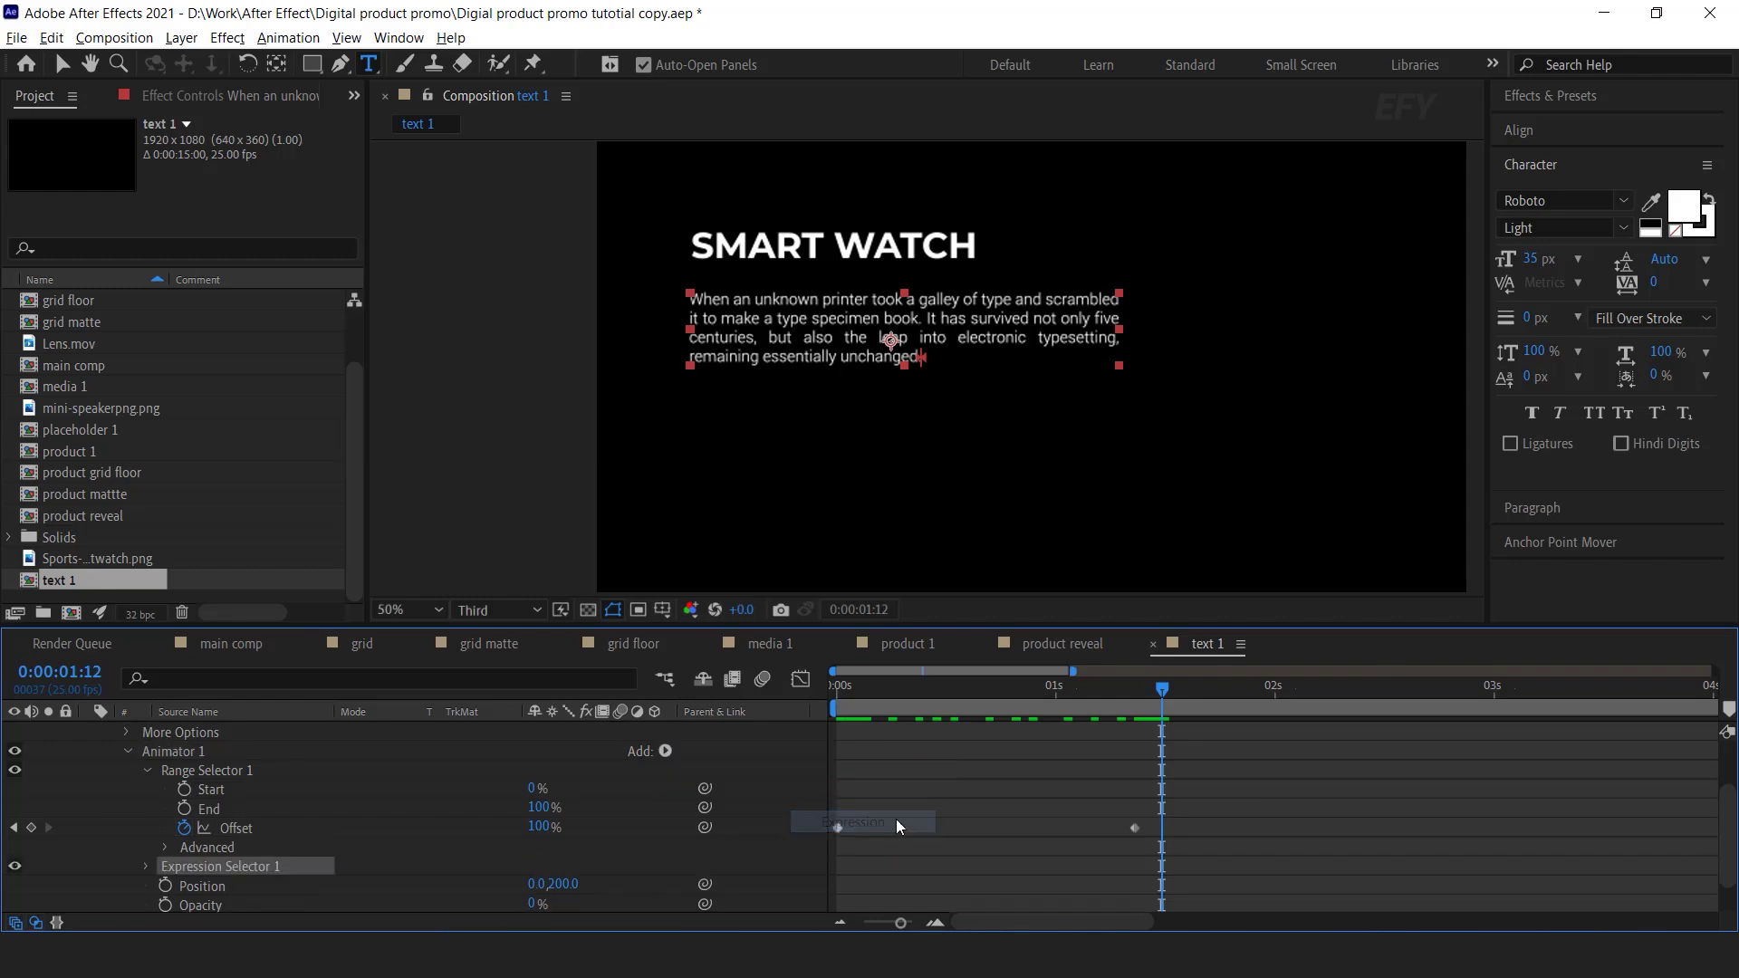
click(145, 868)
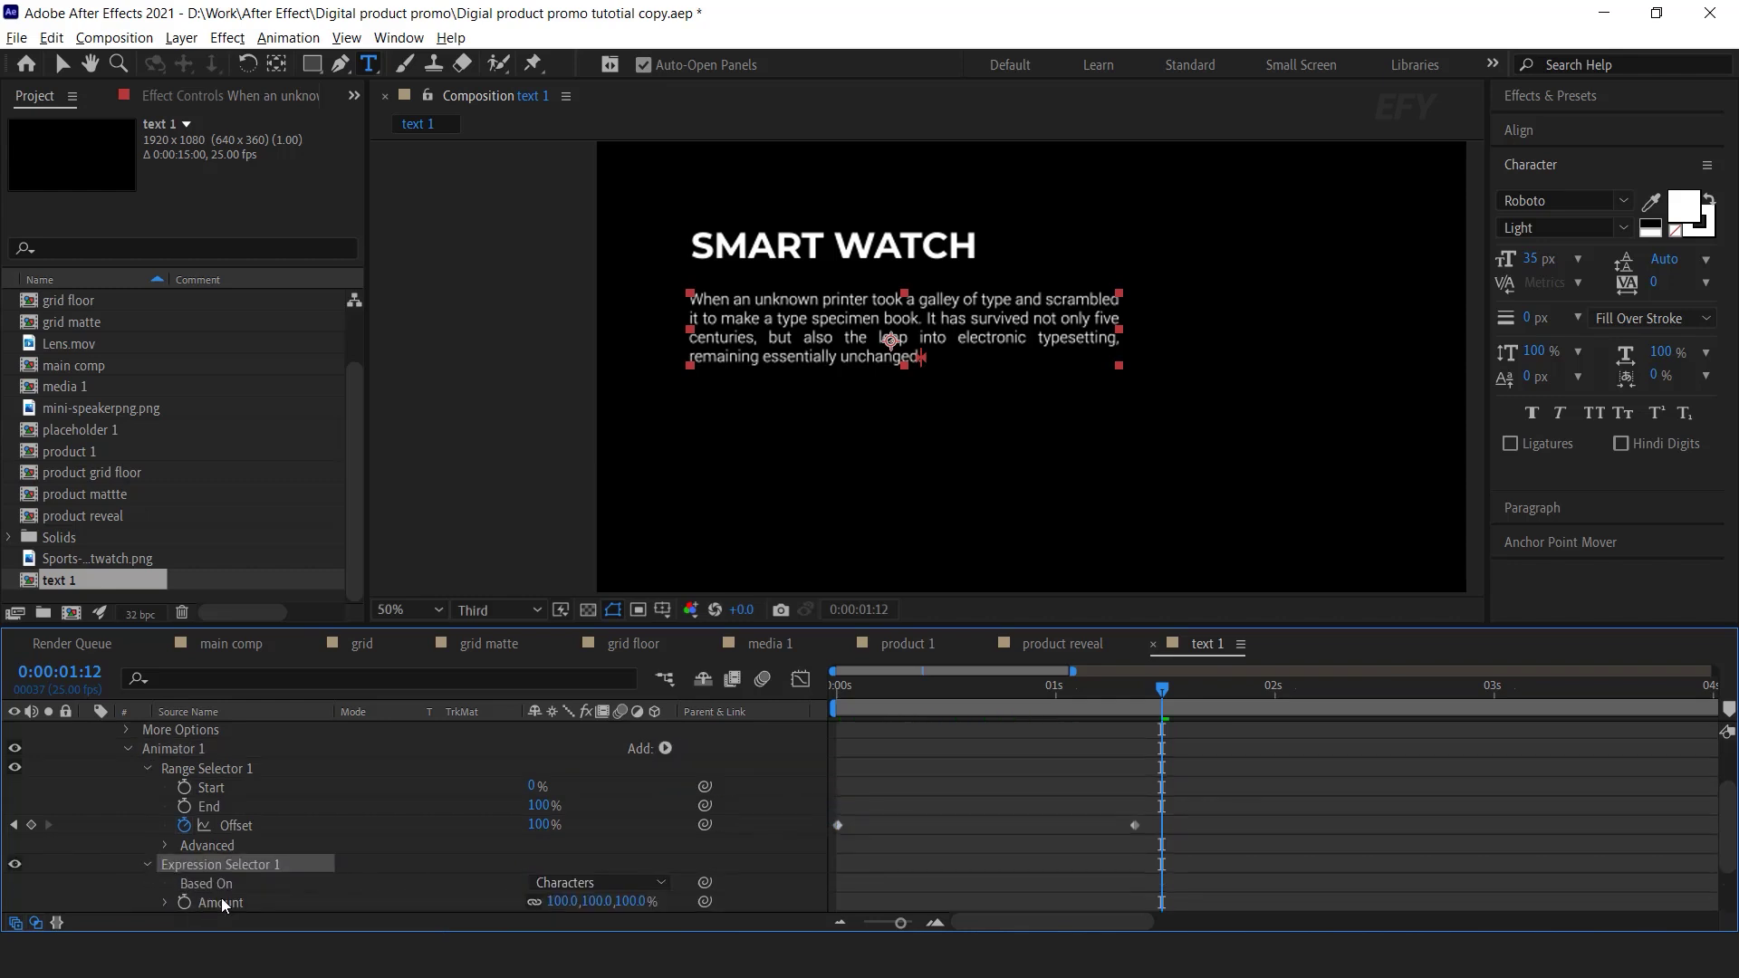
click(218, 901)
scroll(272, 883, down, 4)
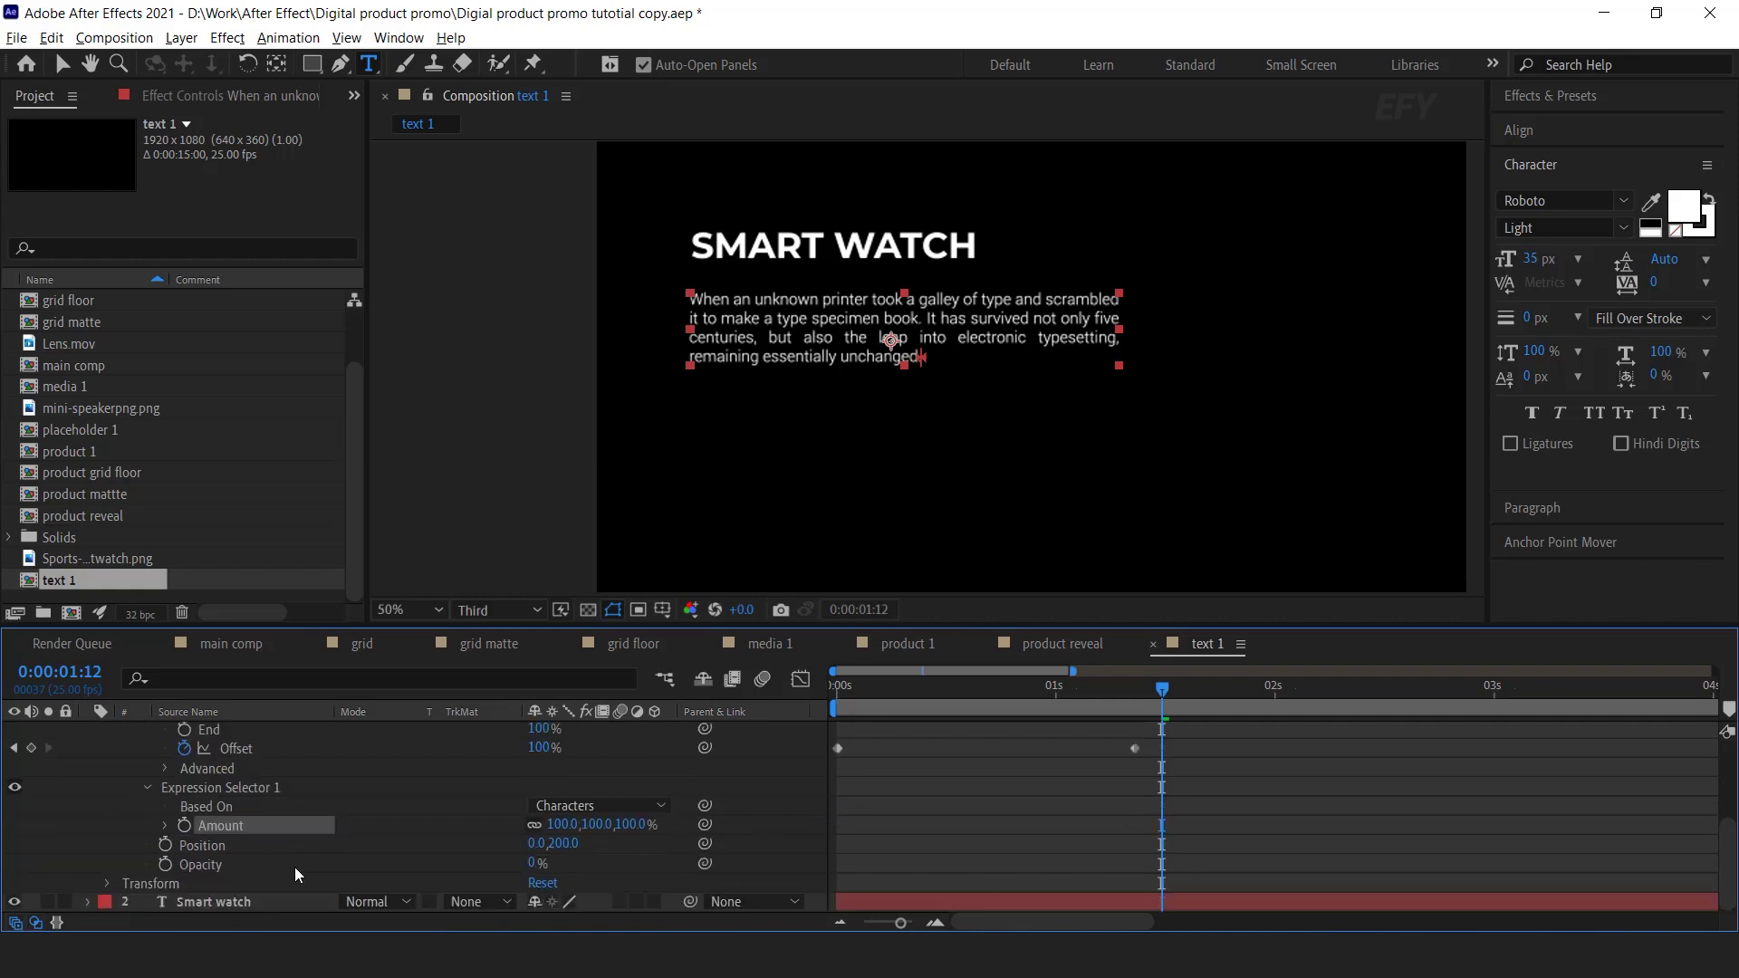
click(998, 904)
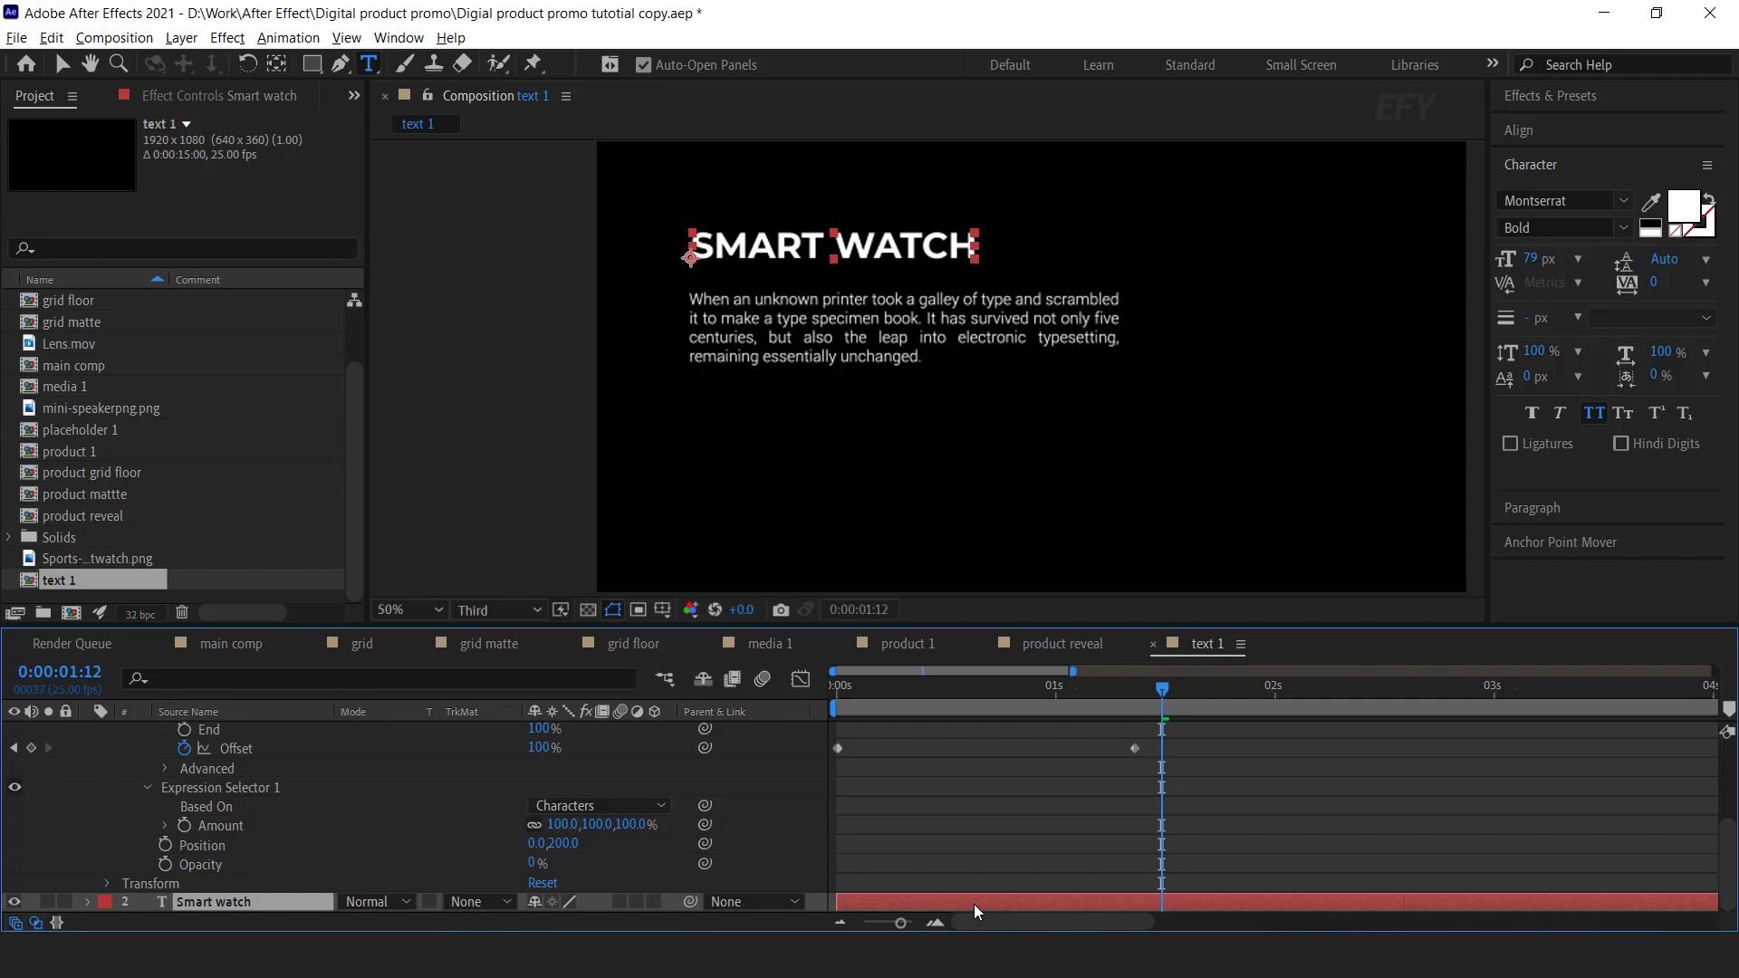
- Reveal the Smart watch layer's Amount expression, copy its full text, and collapse the layer
scroll(975, 904, down, 1)
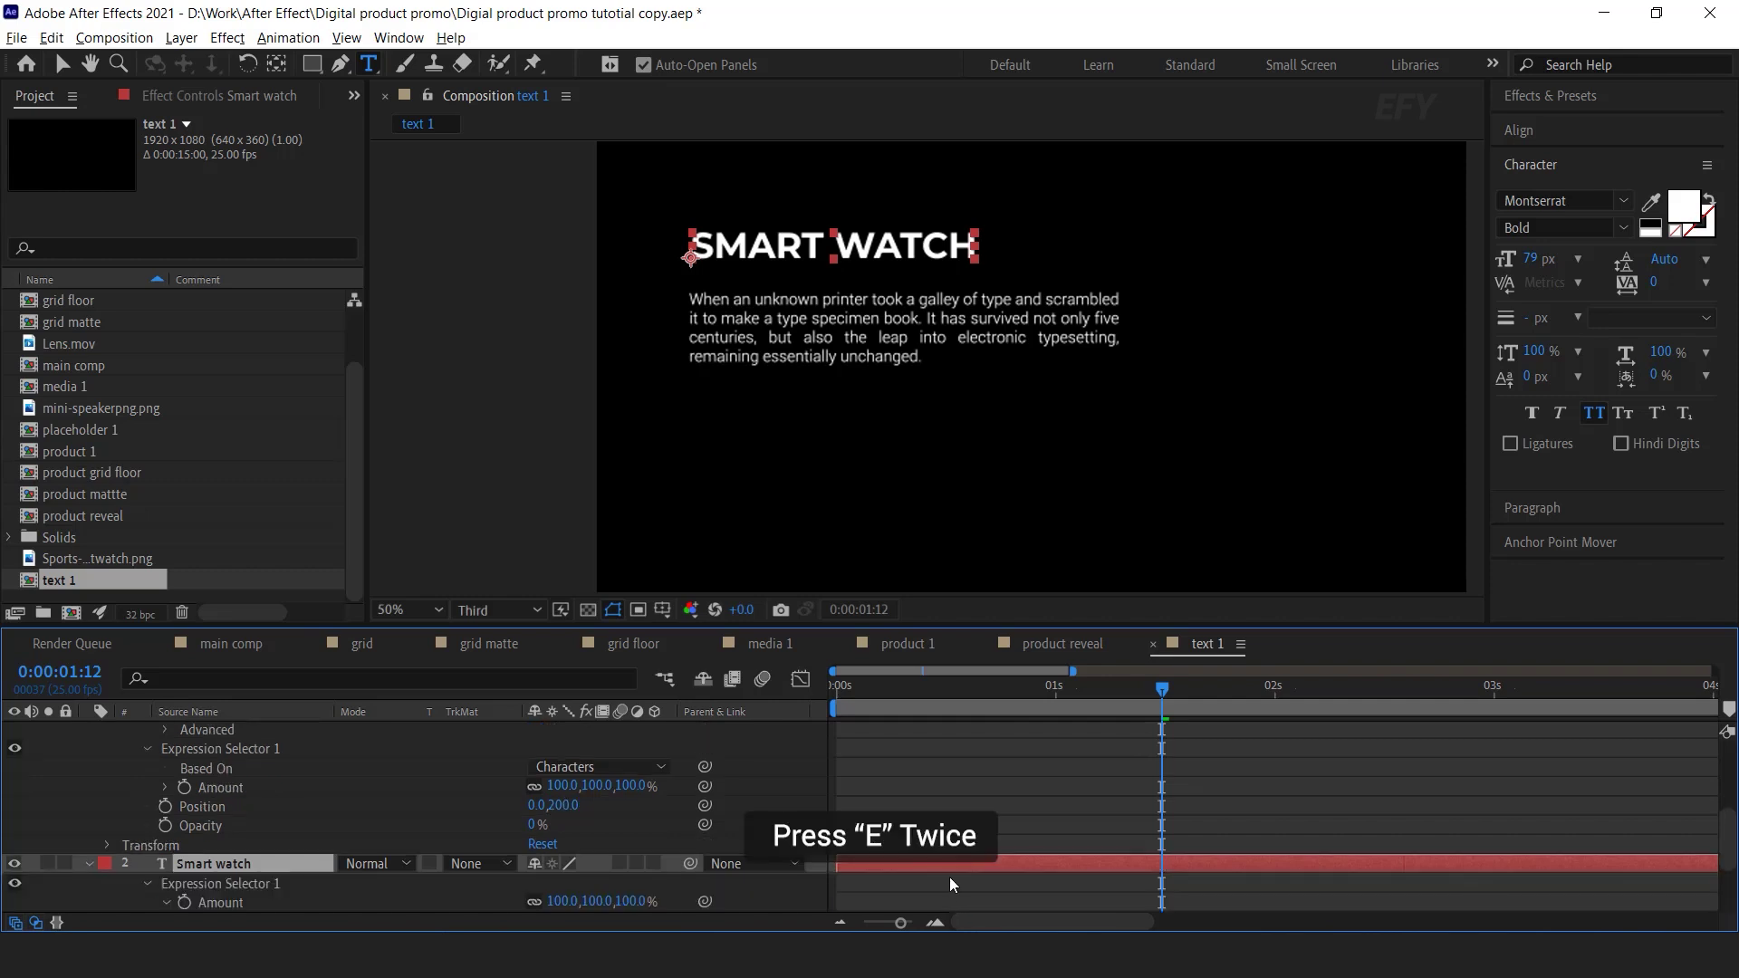
key(e)
key(e)
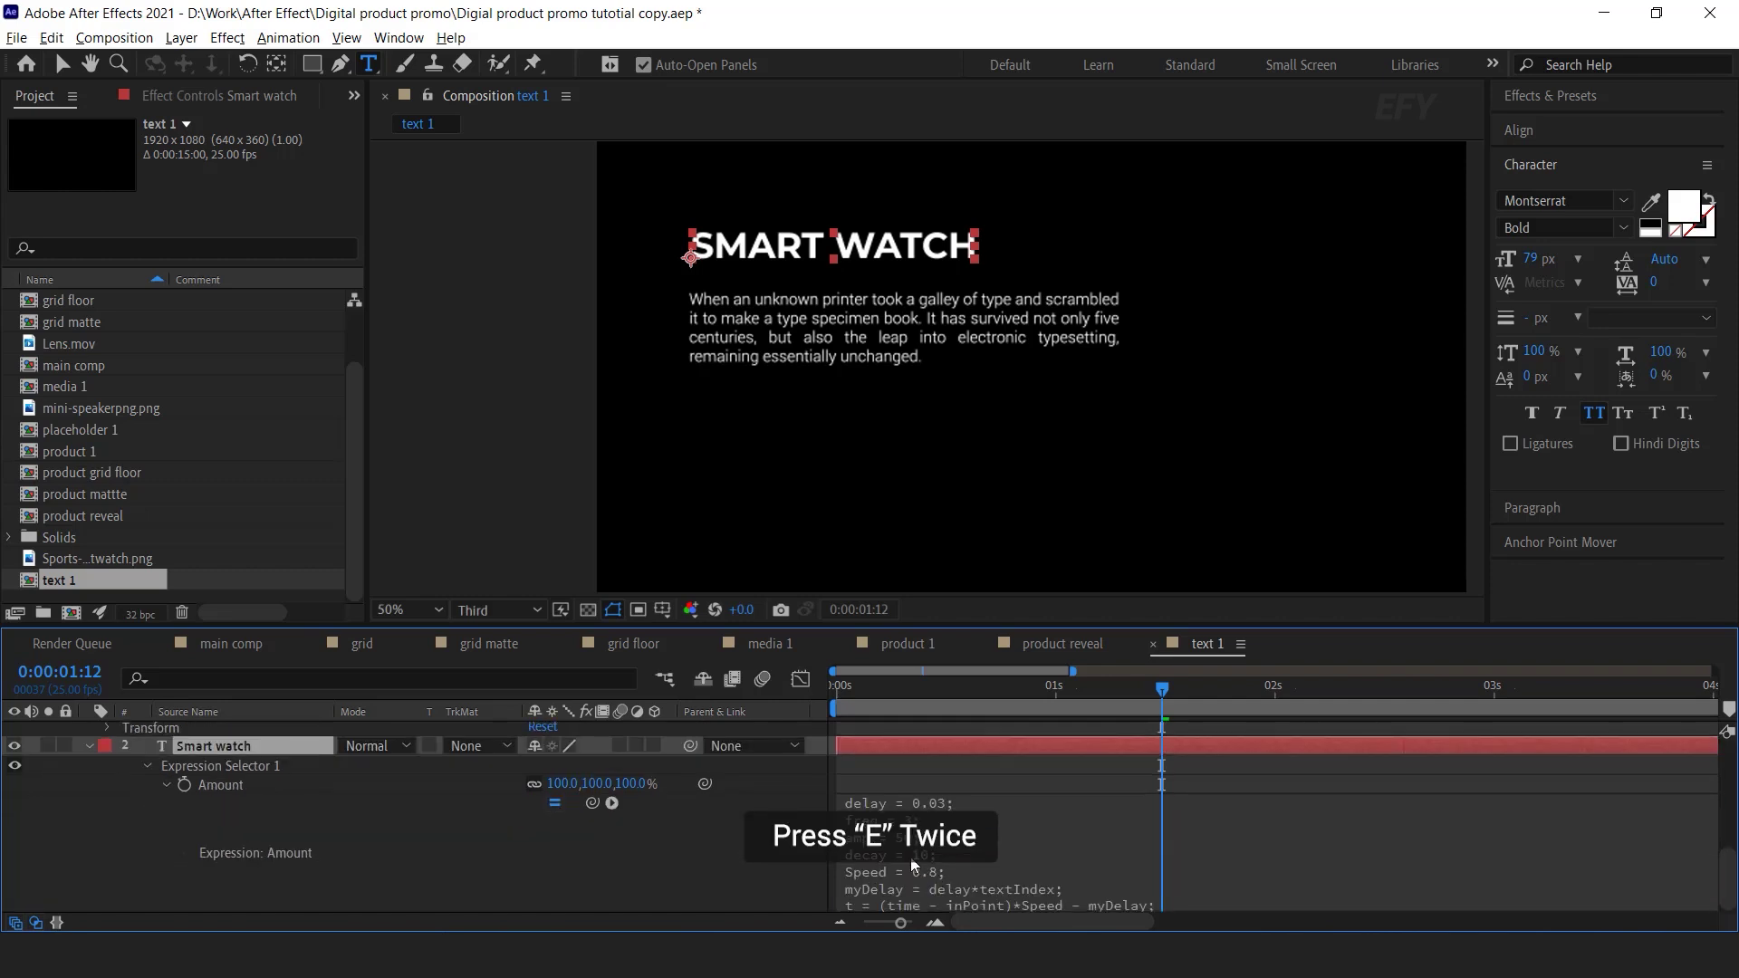
click(998, 824)
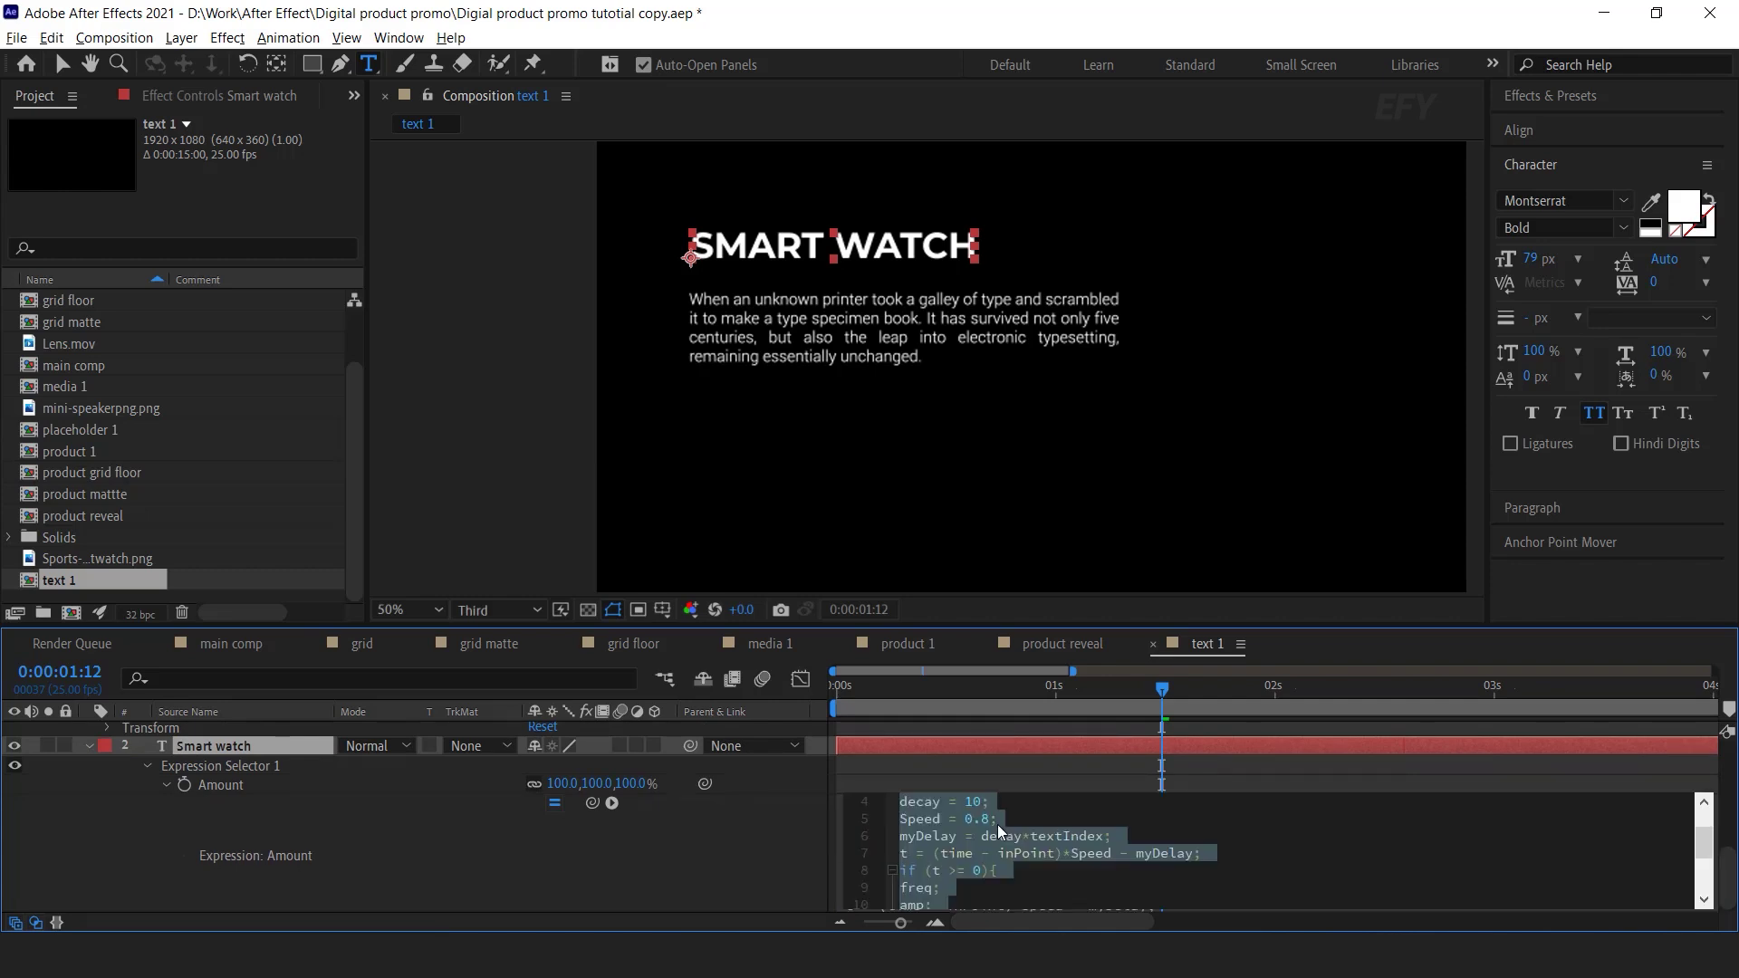
click(906, 752)
scroll(177, 817, up, 6)
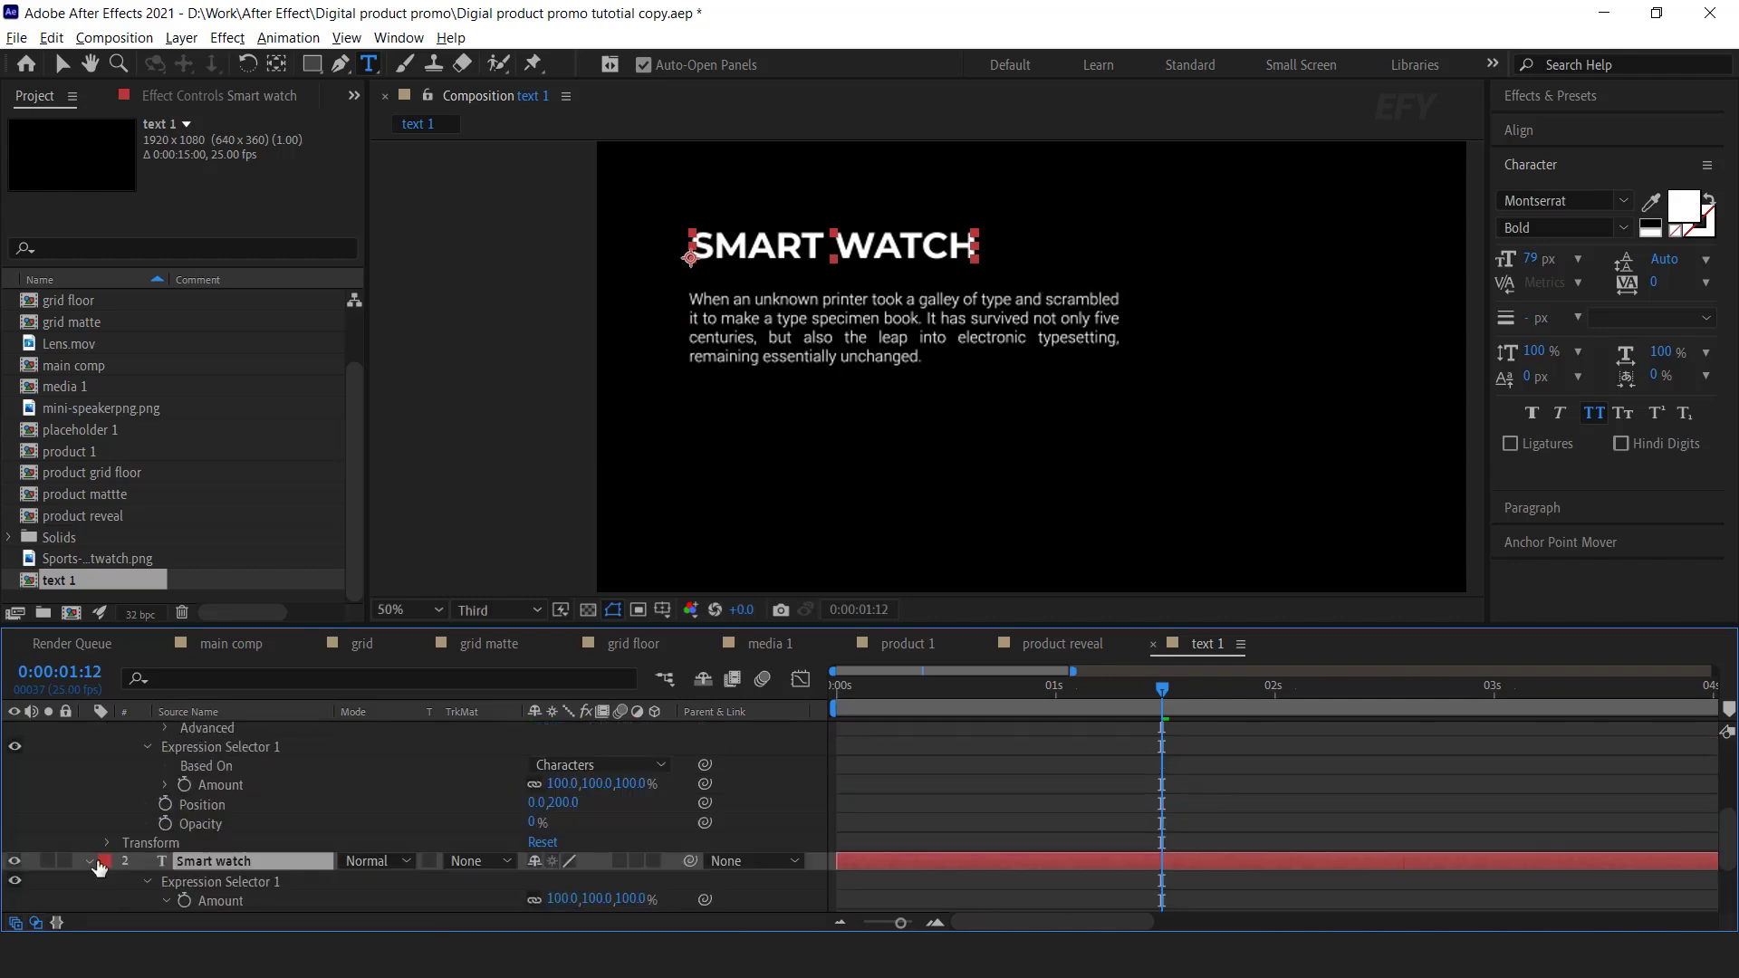
click(89, 861)
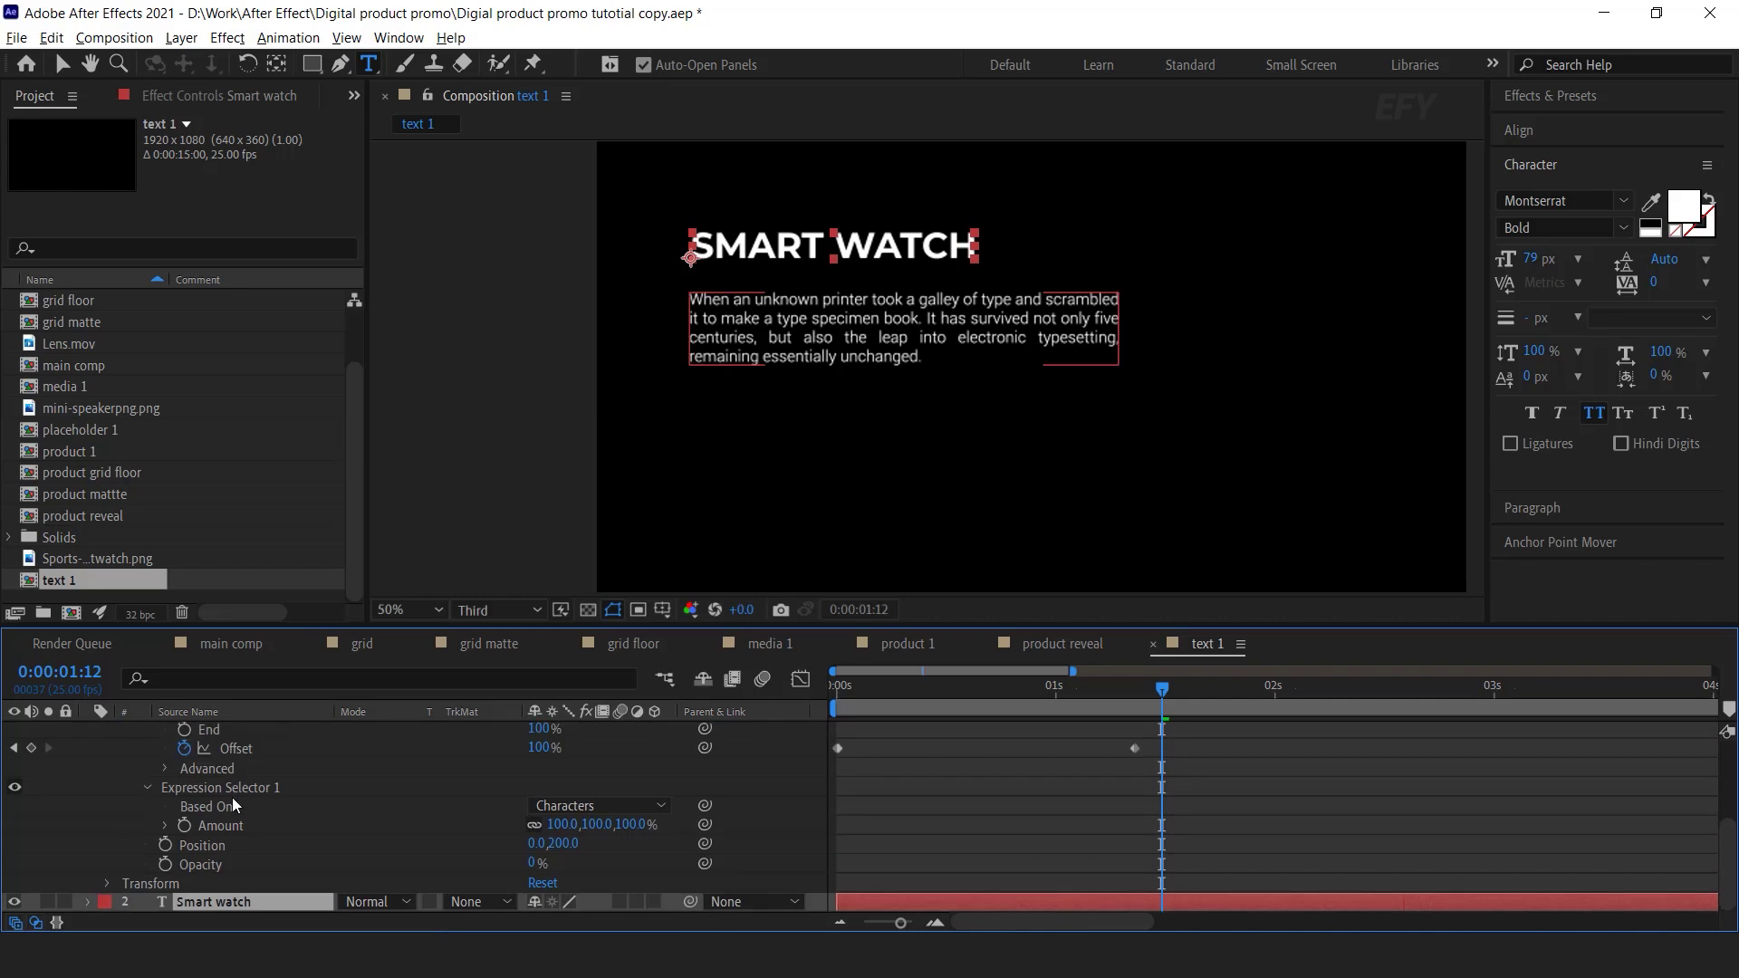
- Enable an expression on the paragraph's Expression Selector 1 Amount and paste the copied code into it
alt+click(184, 826)
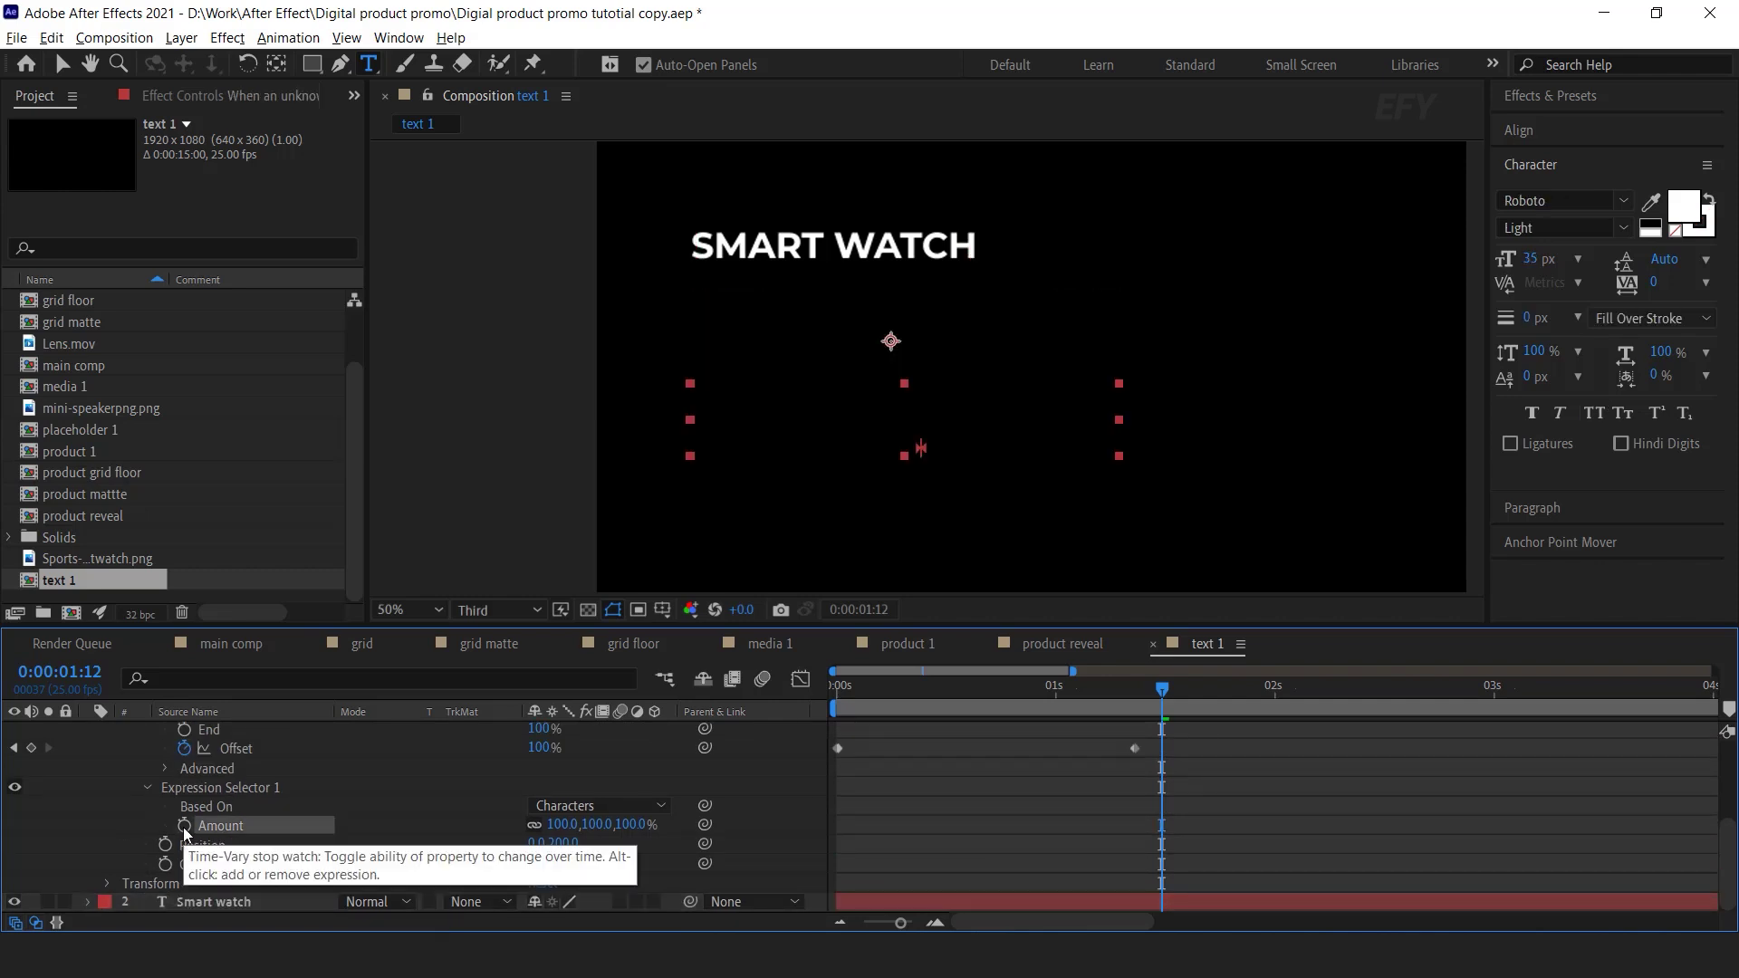
key(ctrl+v)
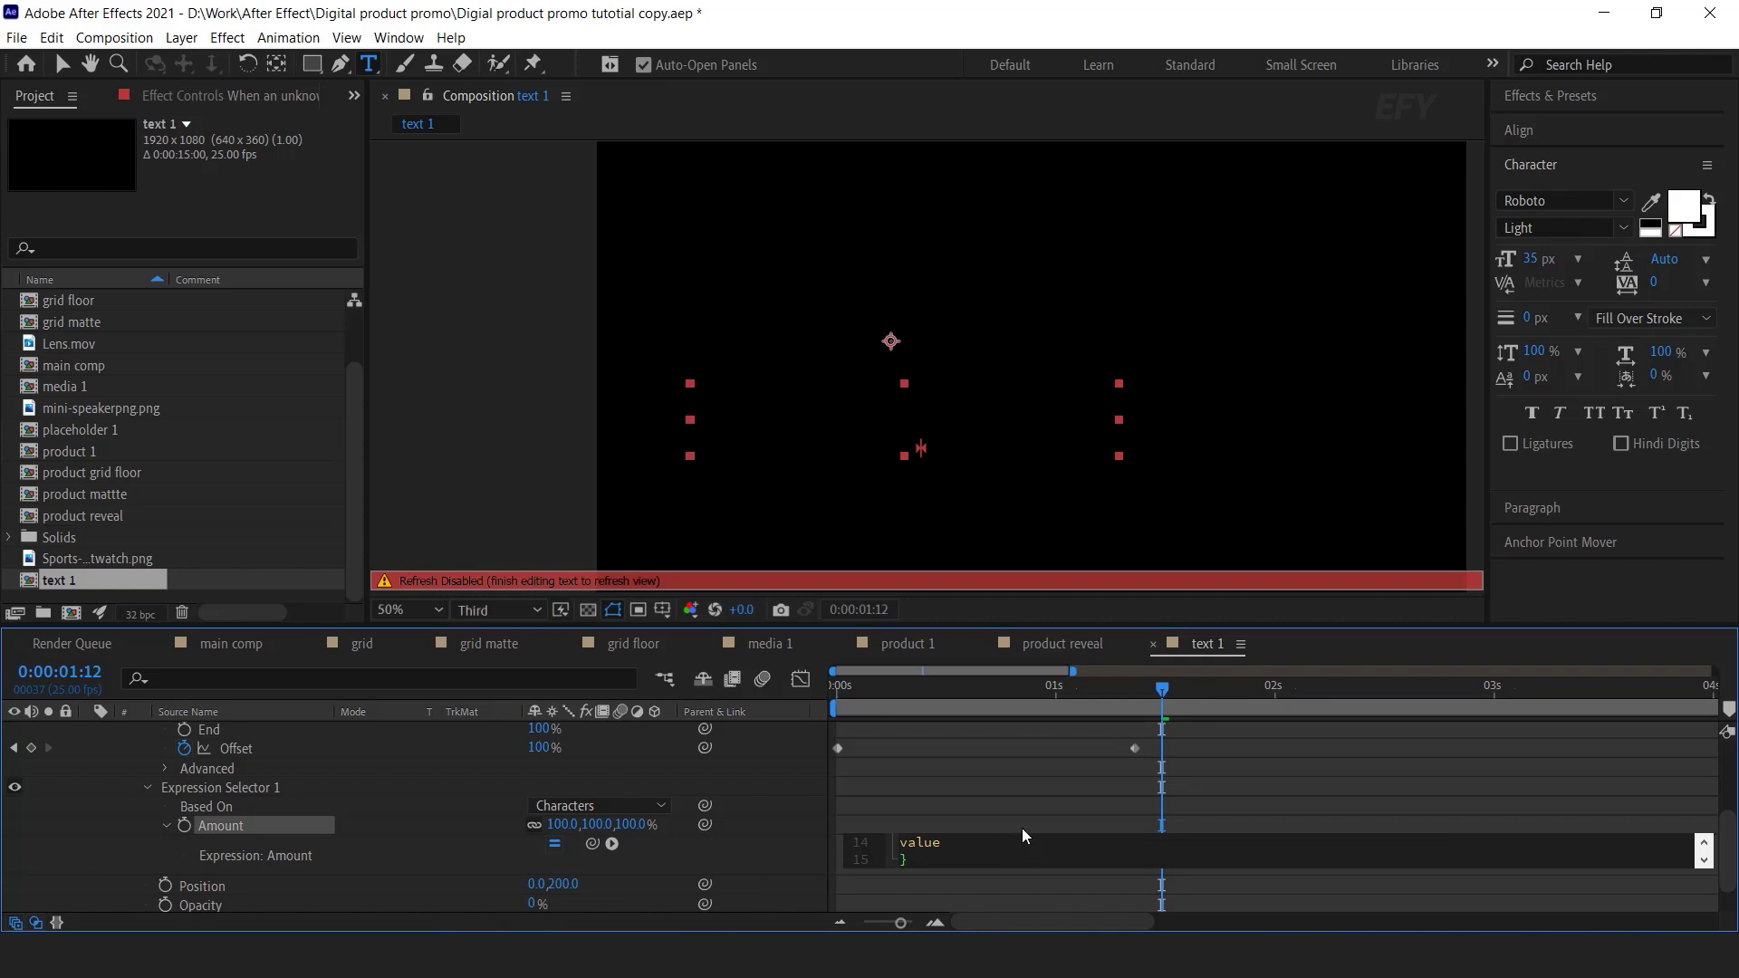
click(1162, 693)
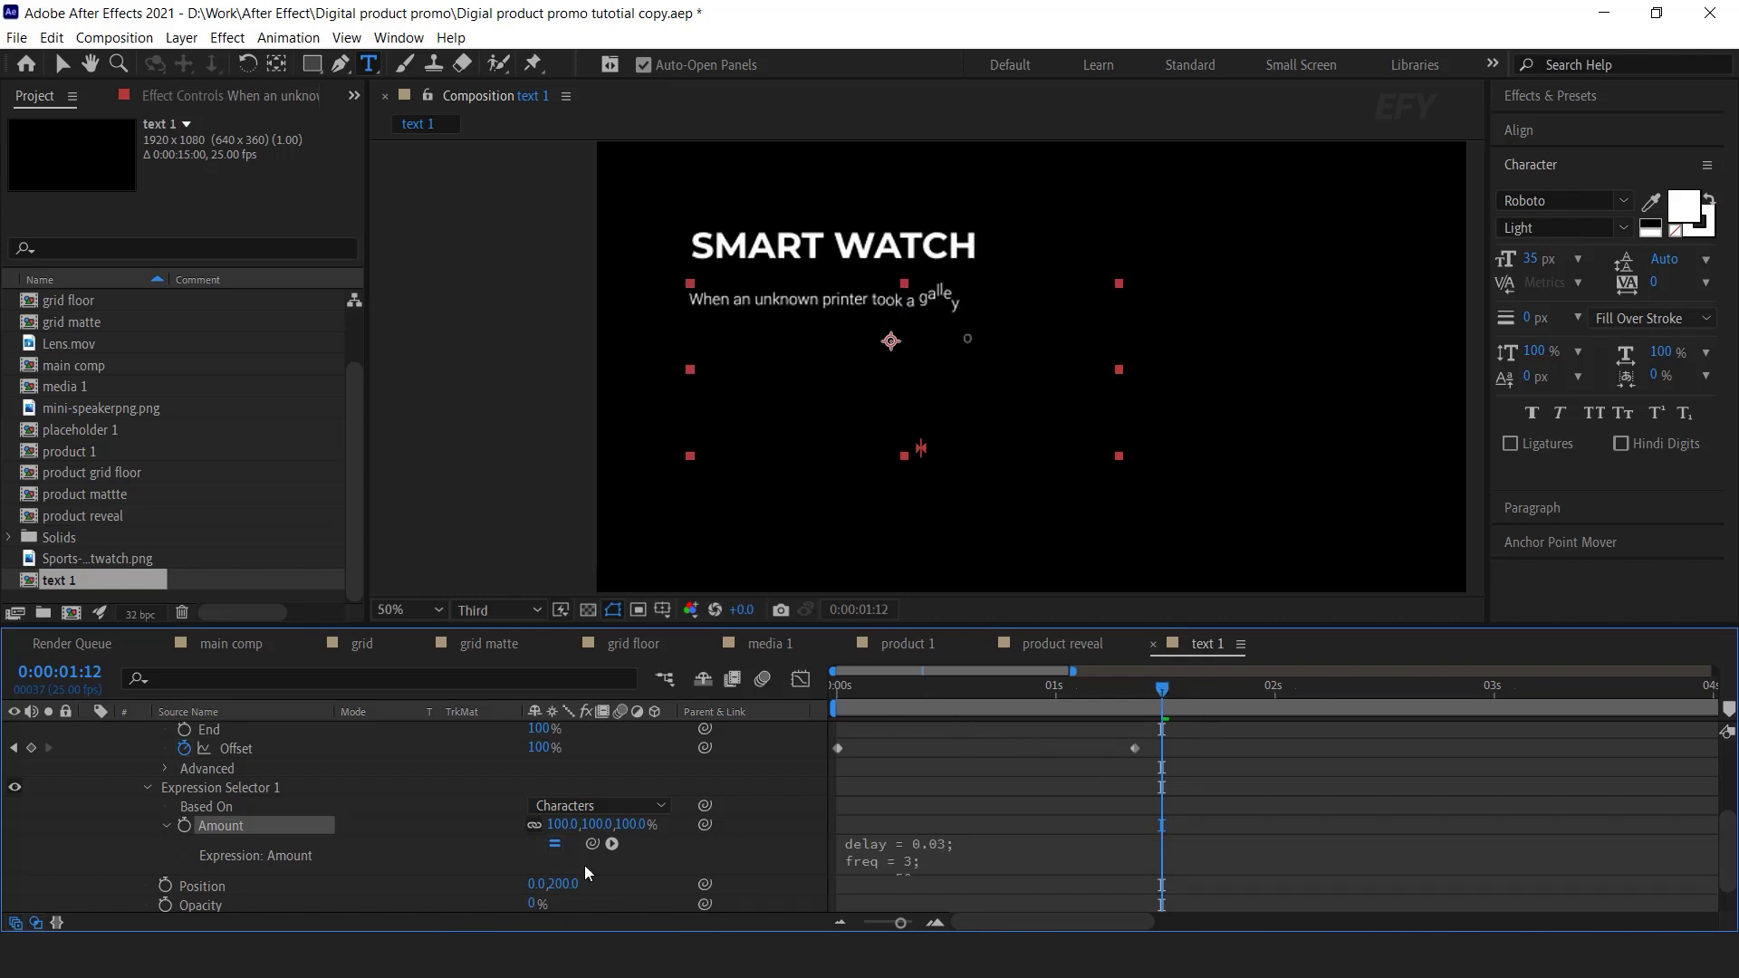
- Set the paragraph's Expression Selector 1 Based On option to Lines, preview the animation from the start, and collapse the layer
click(209, 812)
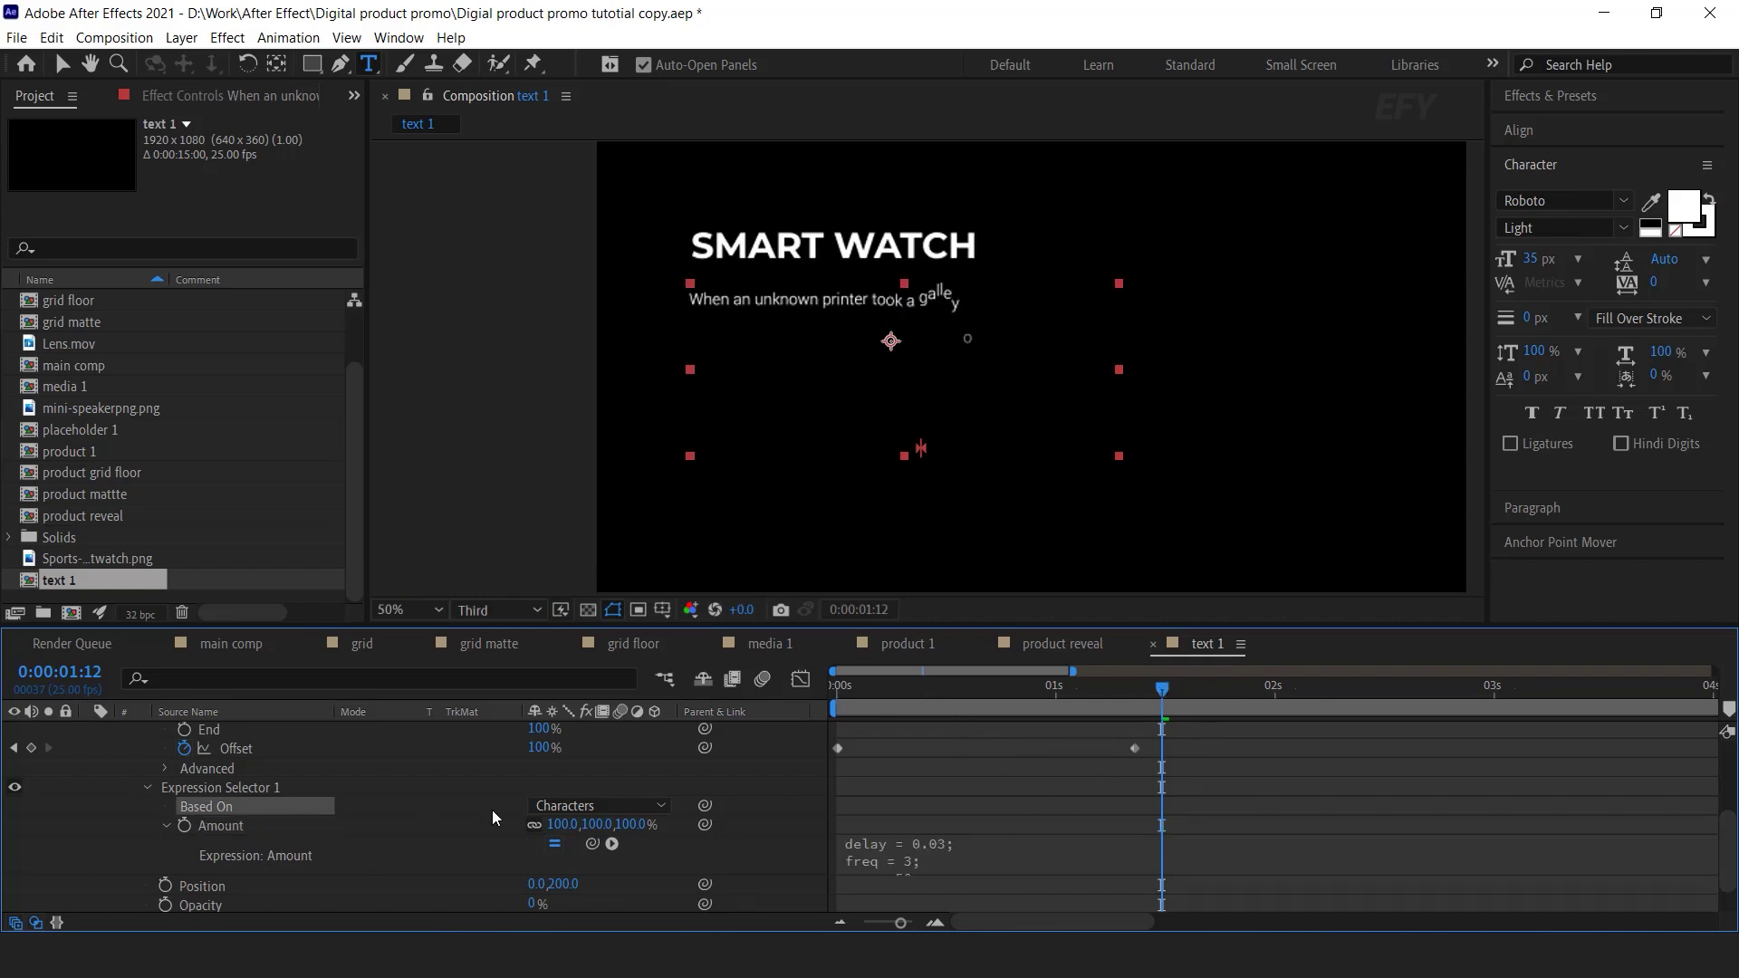
click(593, 805)
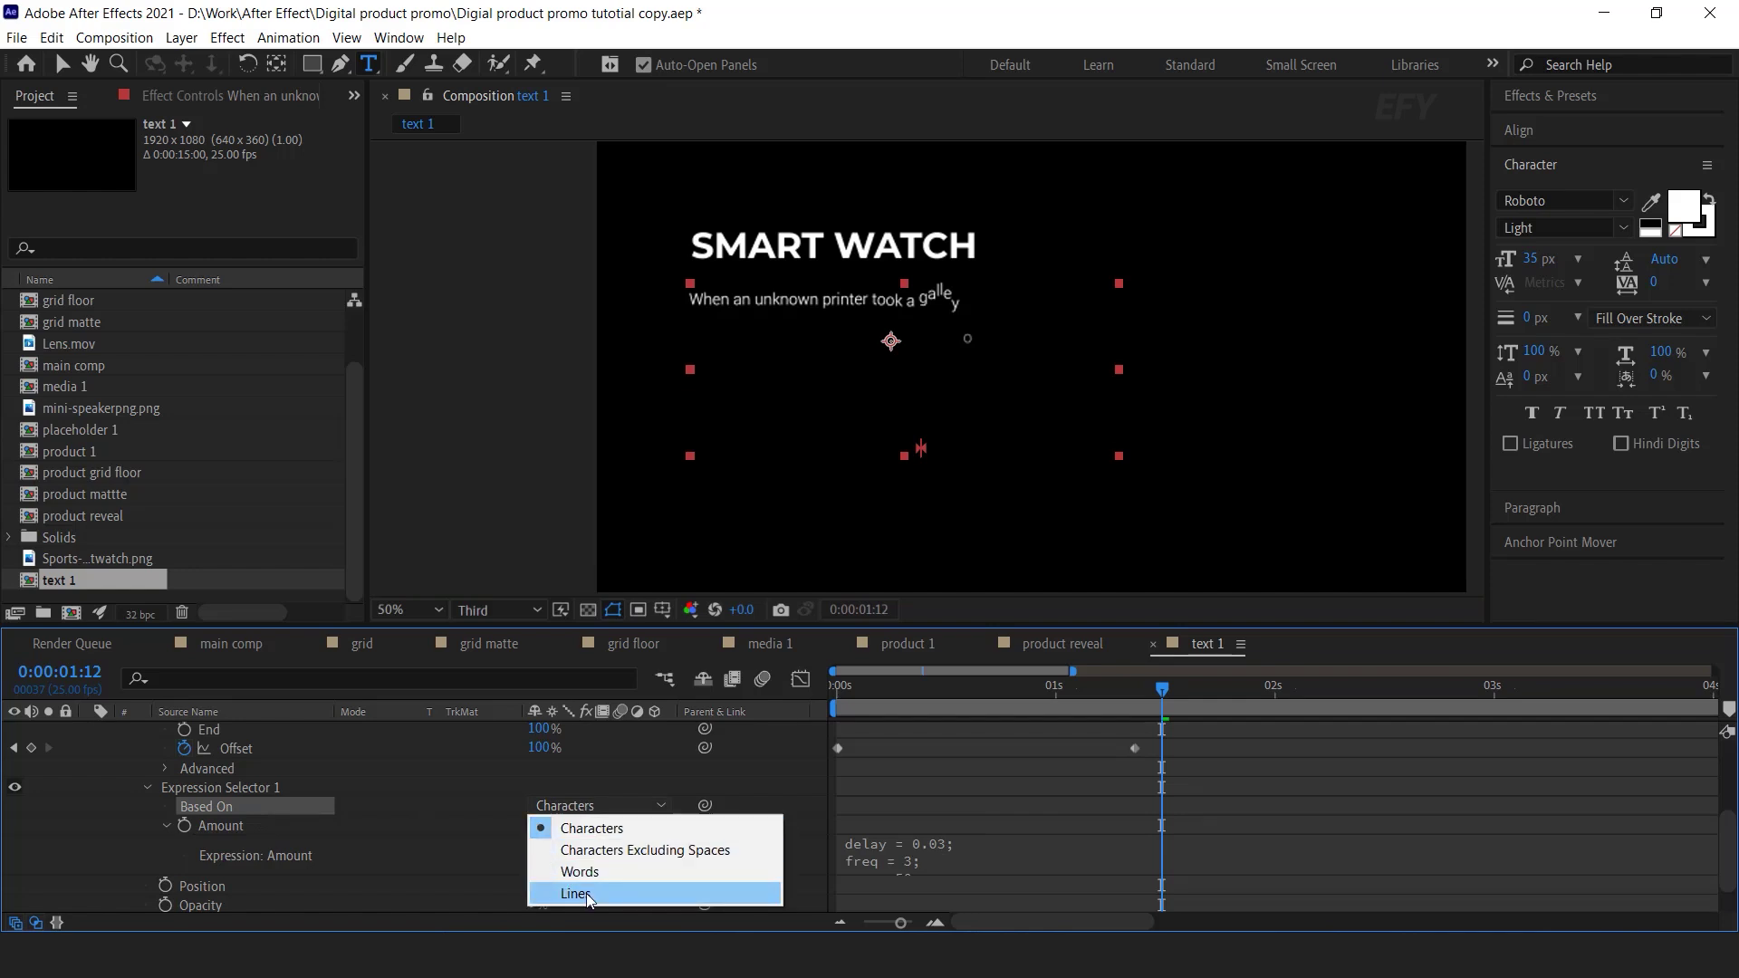
click(585, 893)
key(Home)
key(space)
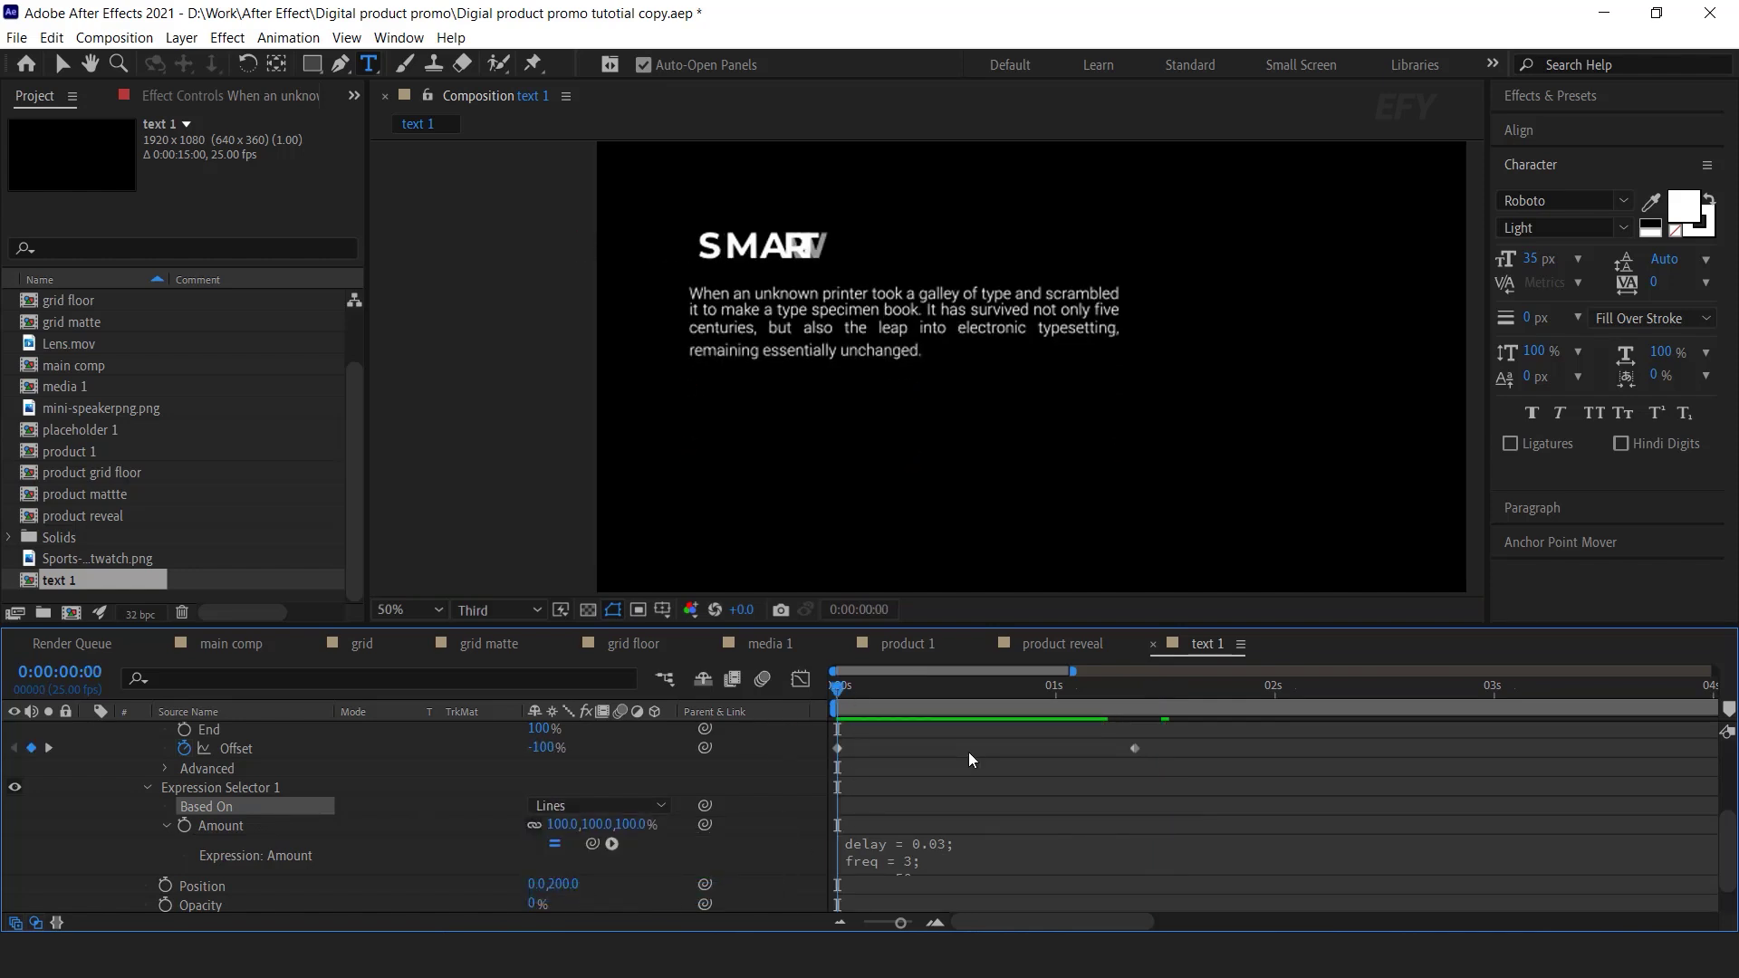
key(space)
key(space)
drag(839, 690, 1063, 698)
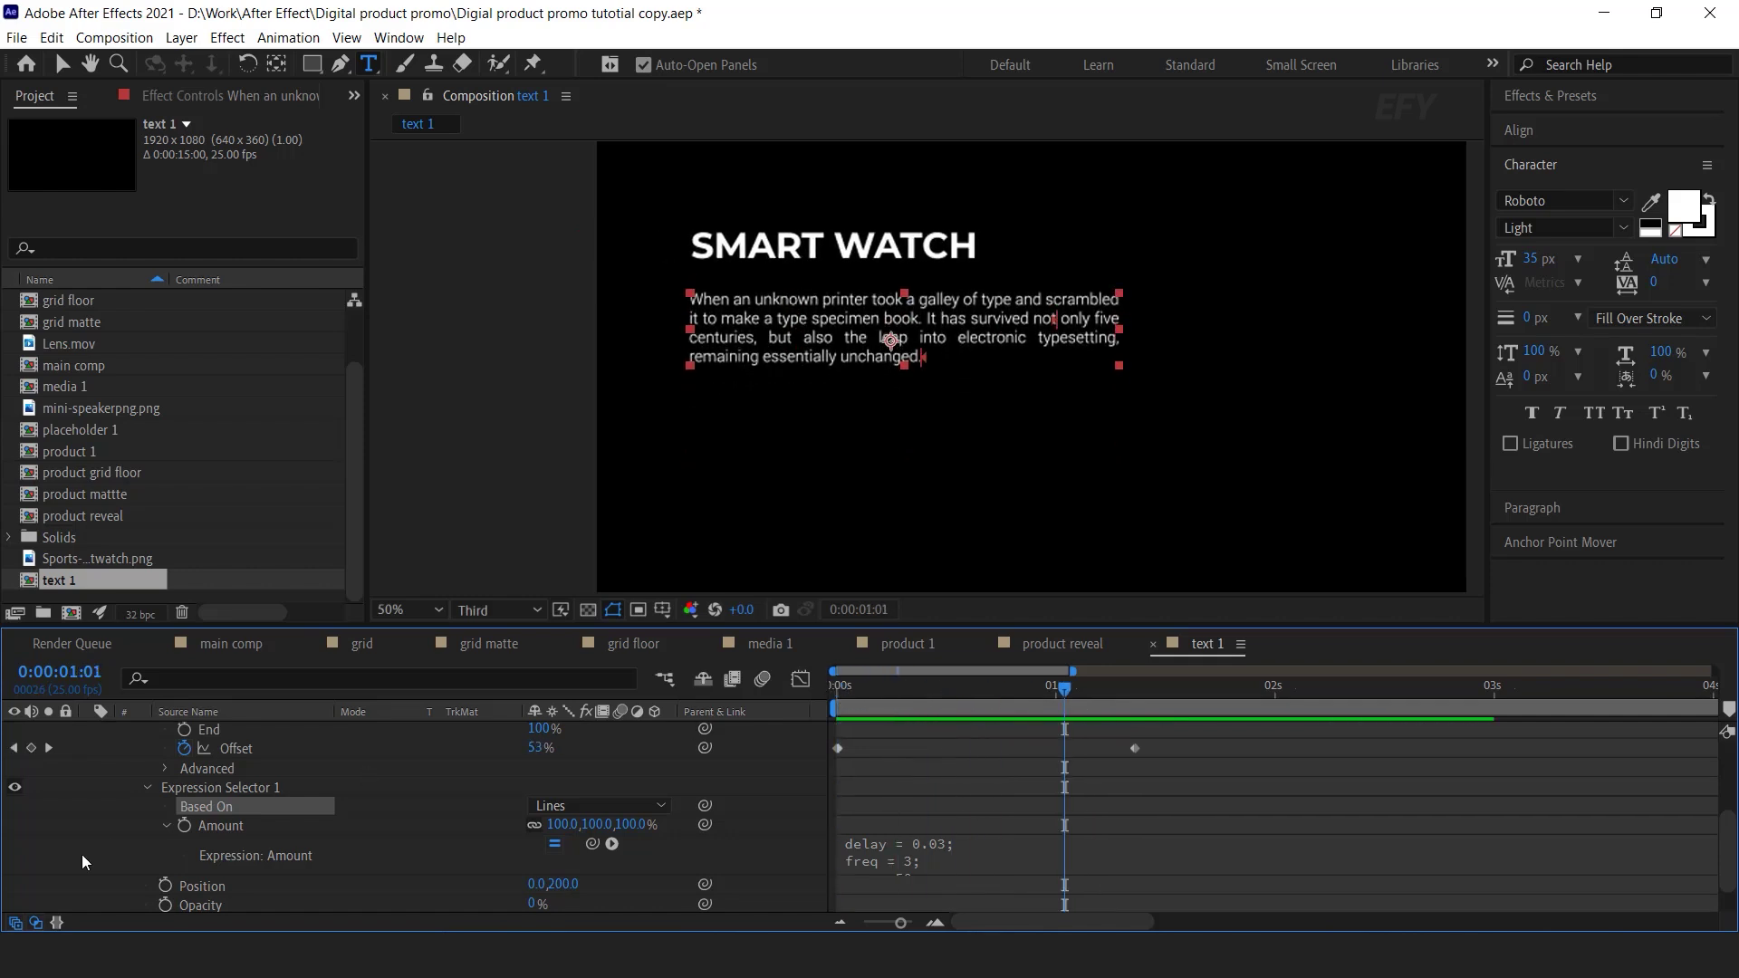
scroll(100, 818, up, 3)
click(90, 731)
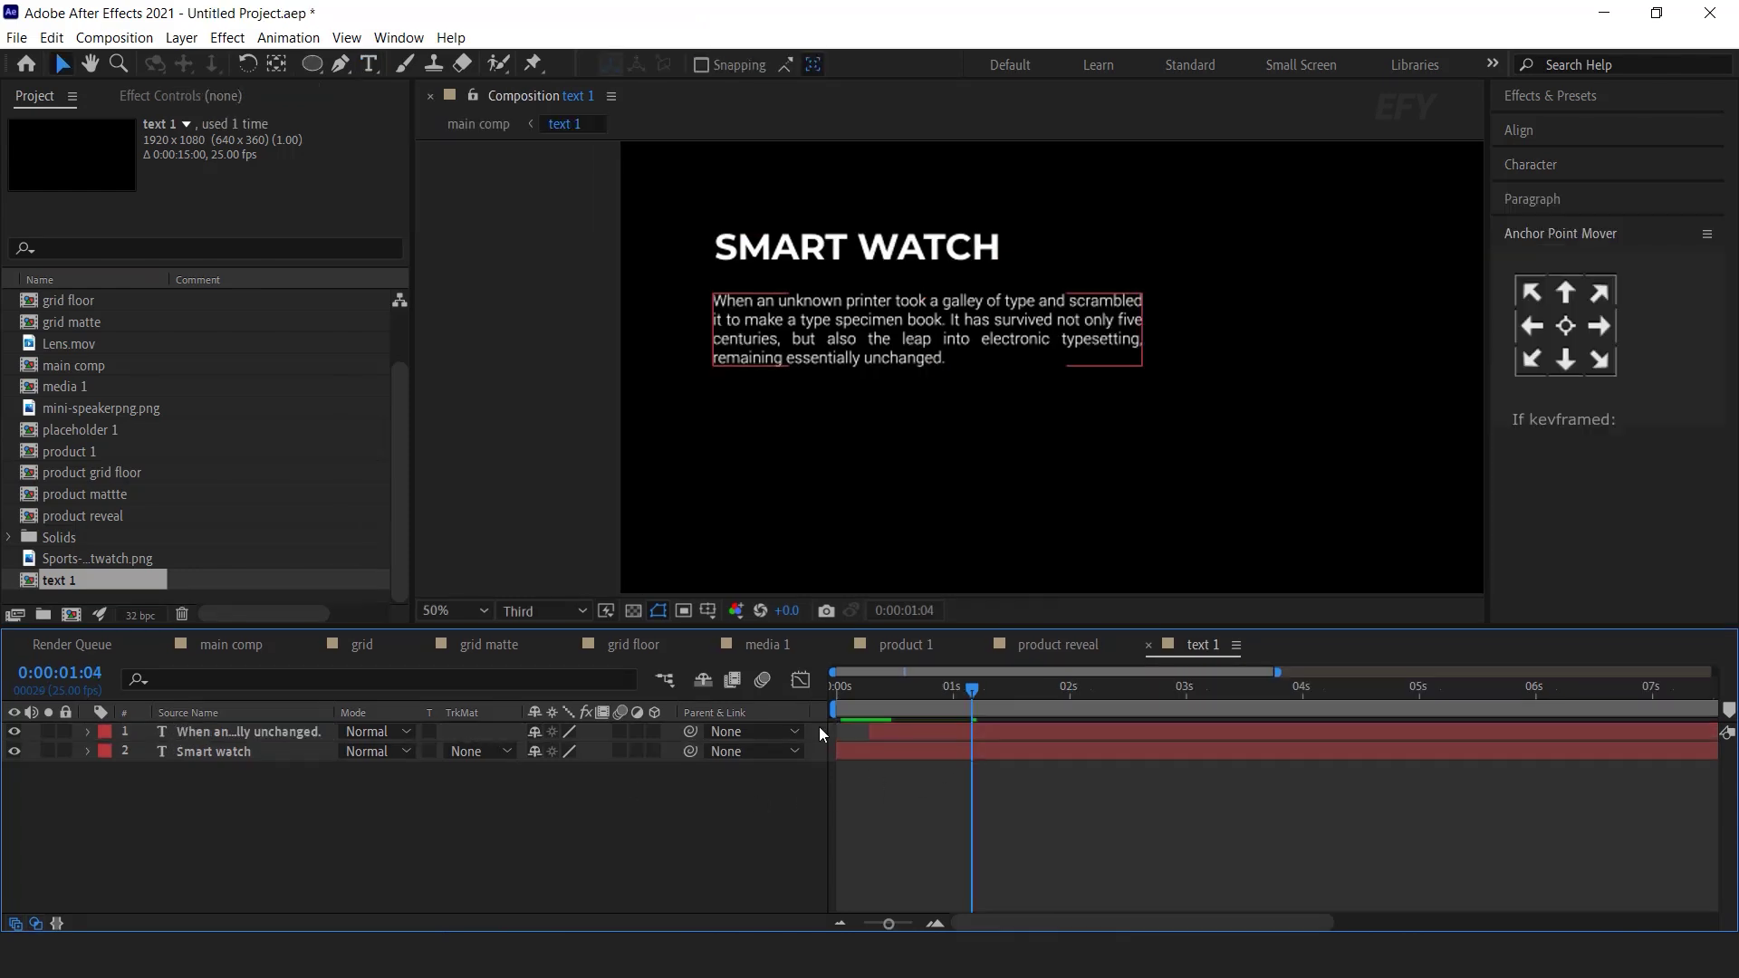
- Duplicate the Smart watch title layer, move the copy to the top of the layer stack, and place its text below the paragraph
click(230, 754)
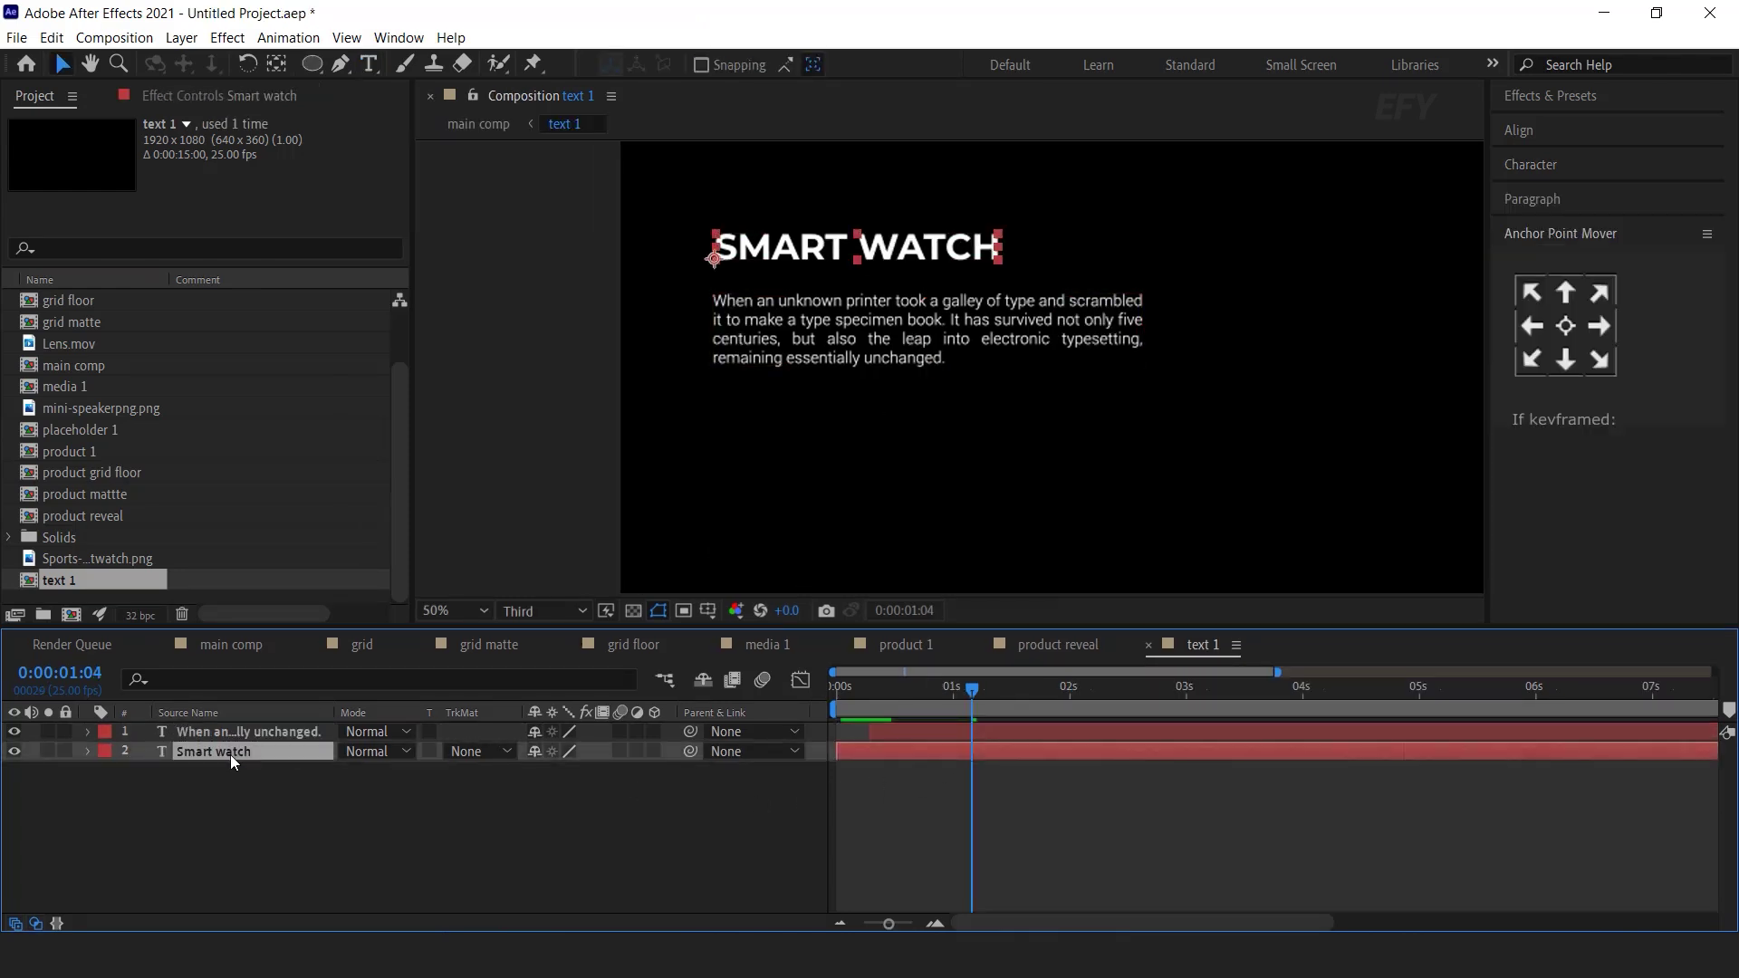
key(ctrl+d)
drag(243, 748, 285, 725)
drag(867, 253, 859, 410)
- Replace the duplicated title's text with "$ 229" and check it at an earlier frame
double_click(867, 405)
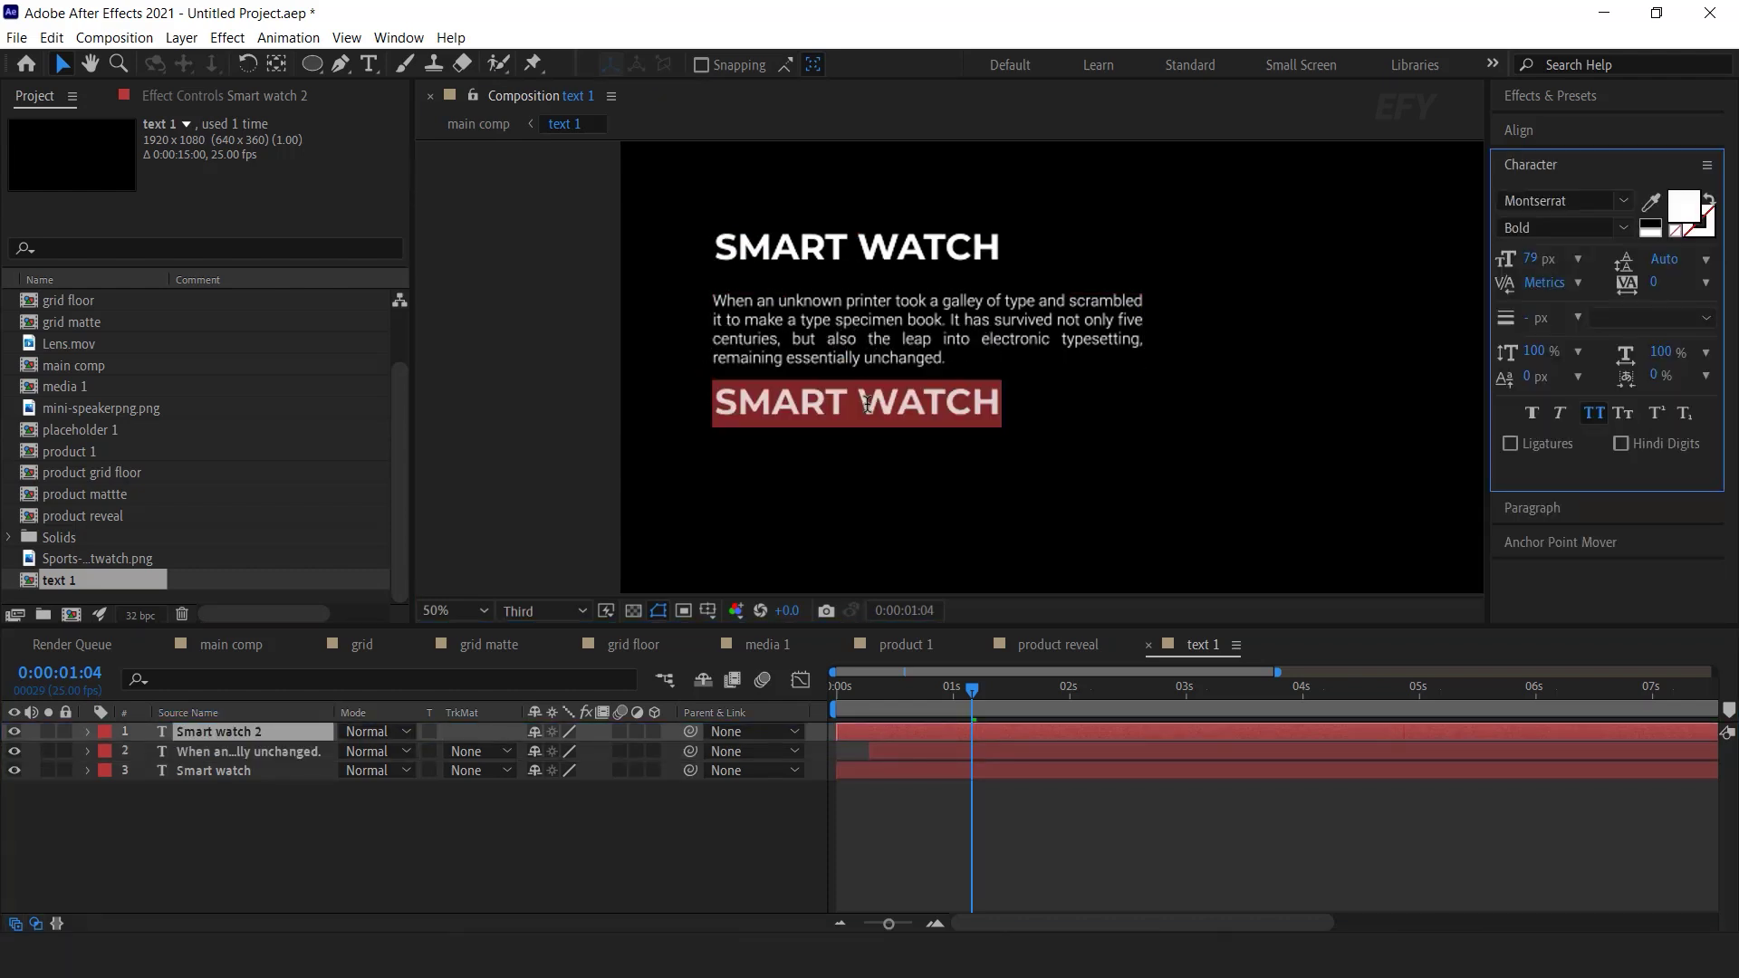
text($ 229)
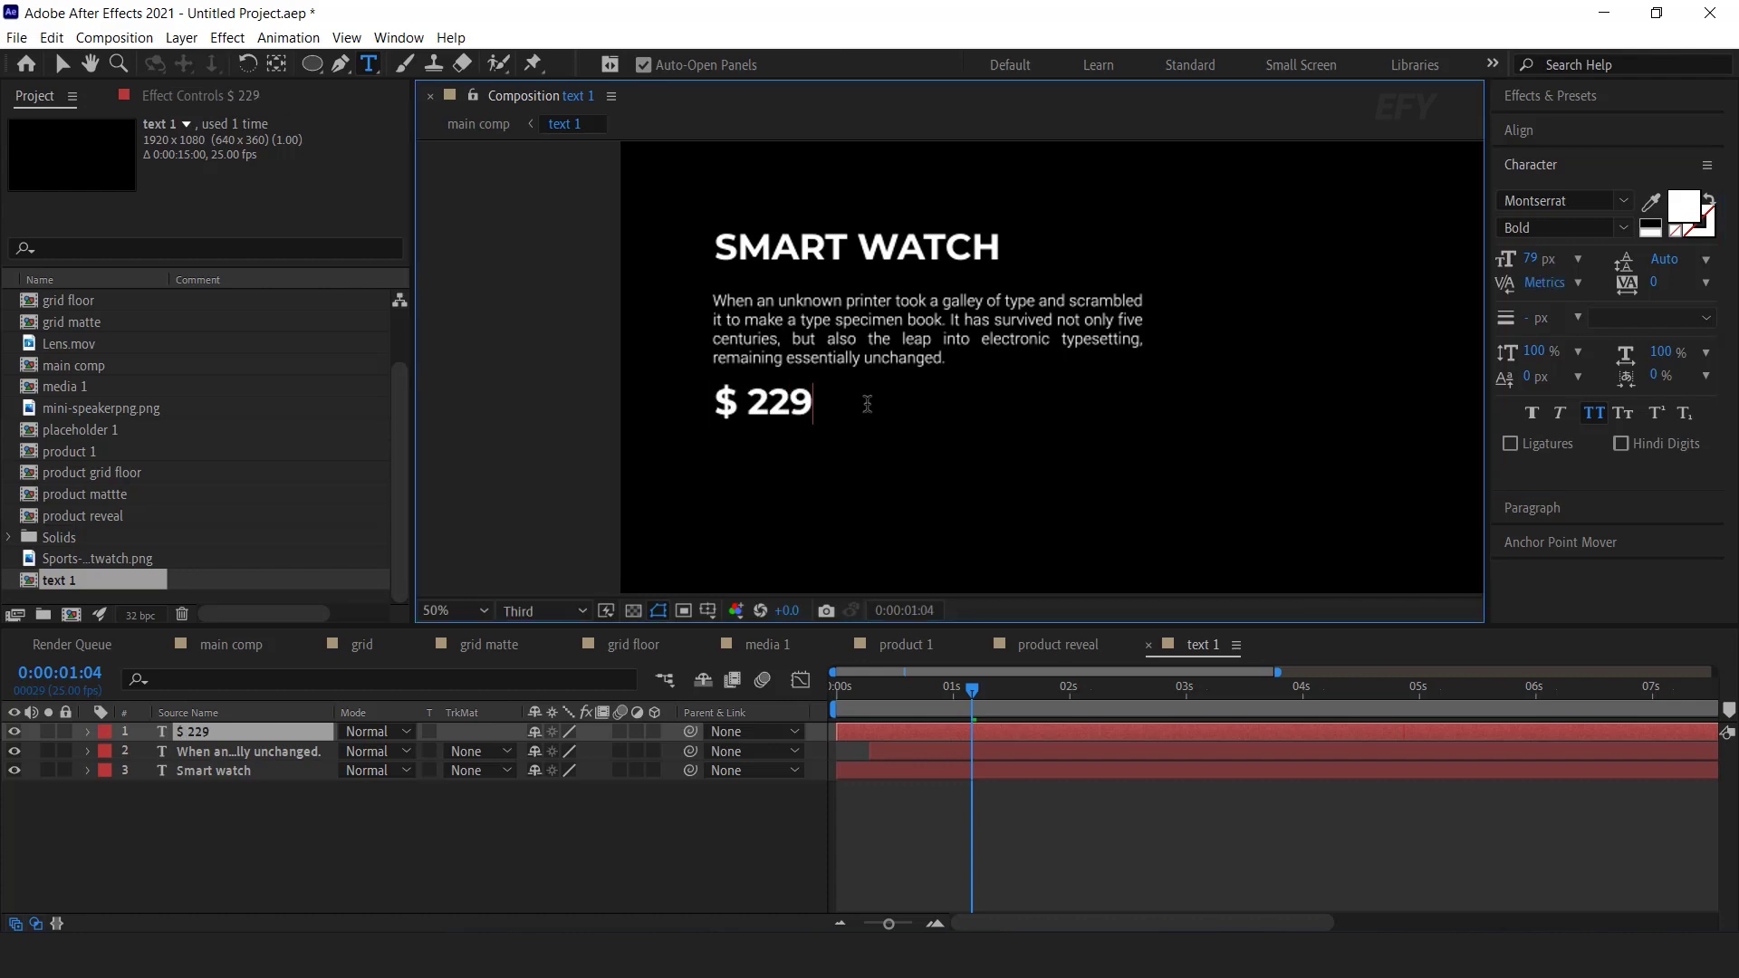
click(61, 64)
mouse_move(883, 699)
mouse_down()
mouse_move(866, 692)
mouse_move(911, 693)
mouse_up()
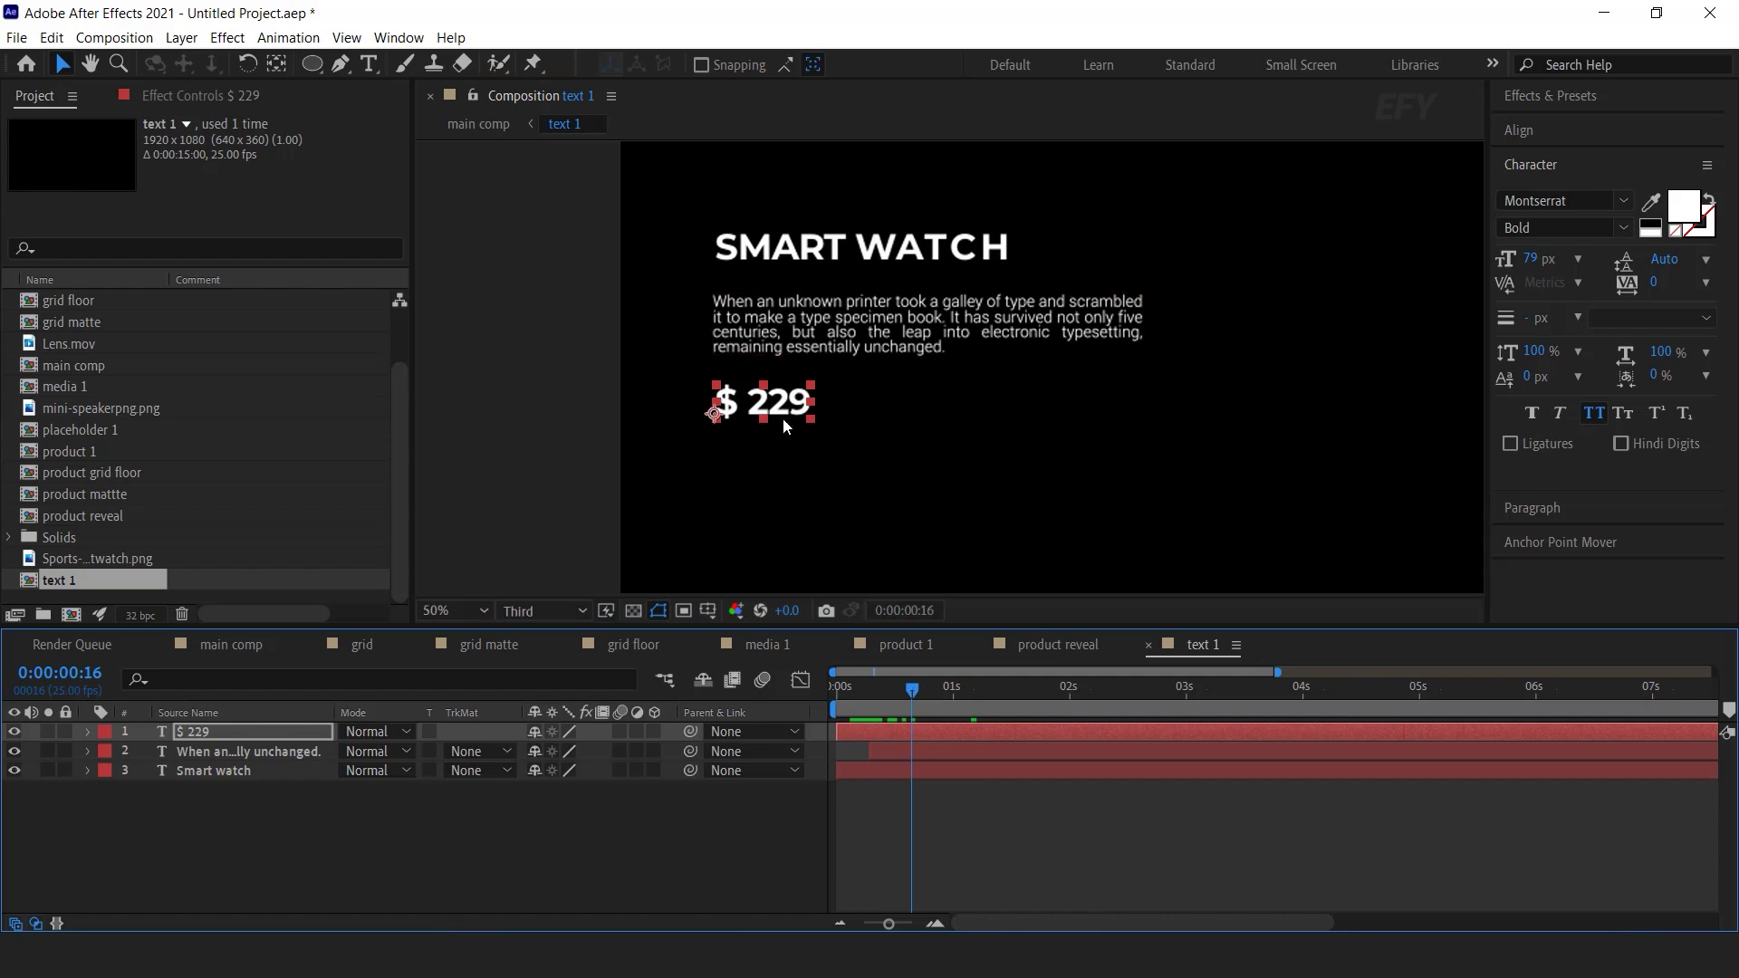
- Set the Animator 1 Position of the $ 229 text layer to 0, 100
click(87, 732)
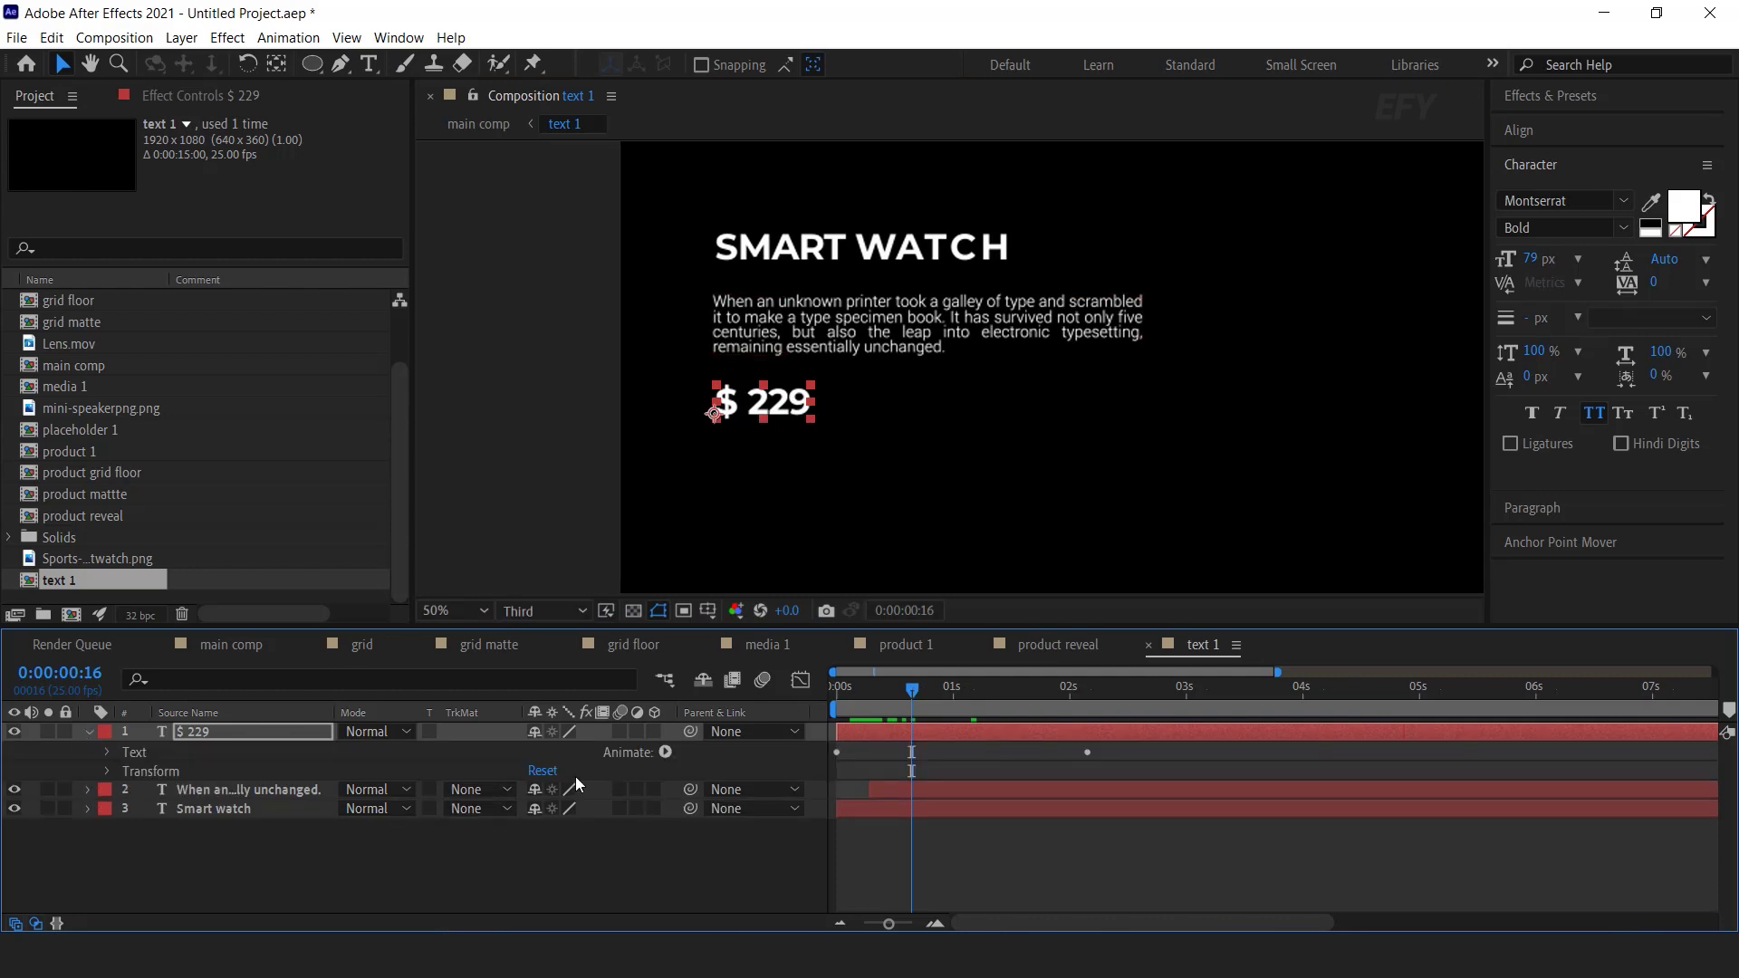
click(107, 753)
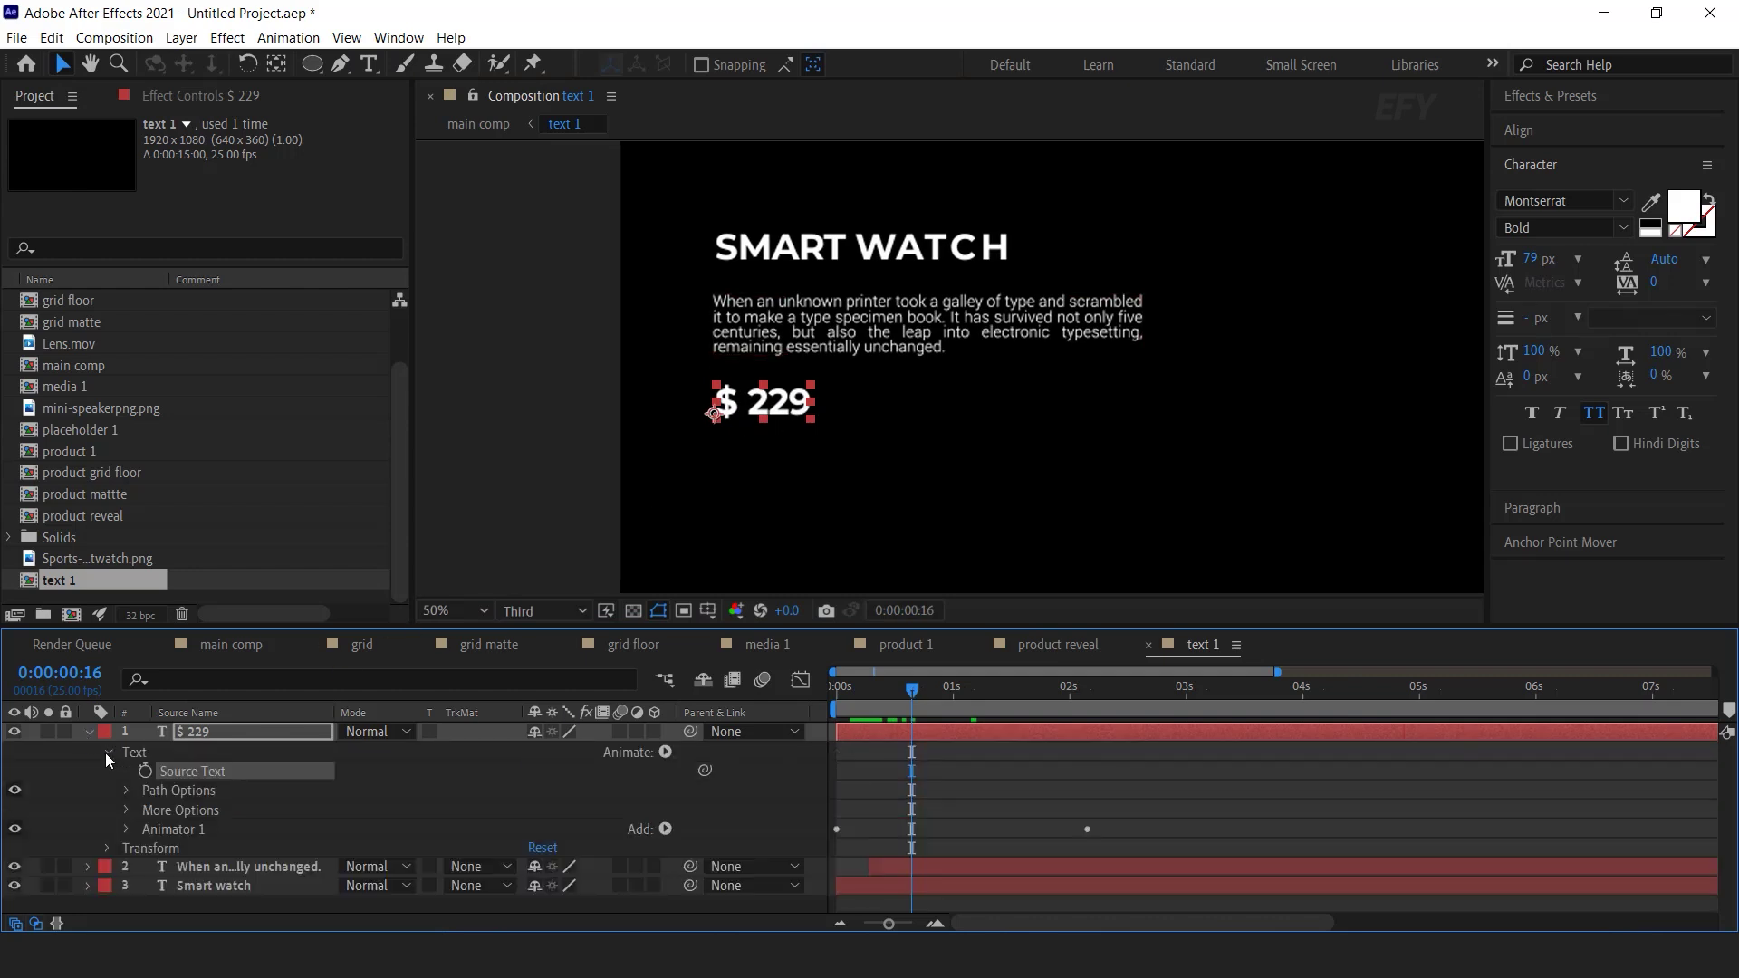
click(126, 829)
scroll(333, 875, down, 2)
click(544, 826)
text(0)
key(Return)
click(554, 825)
text(1)
key(Return)
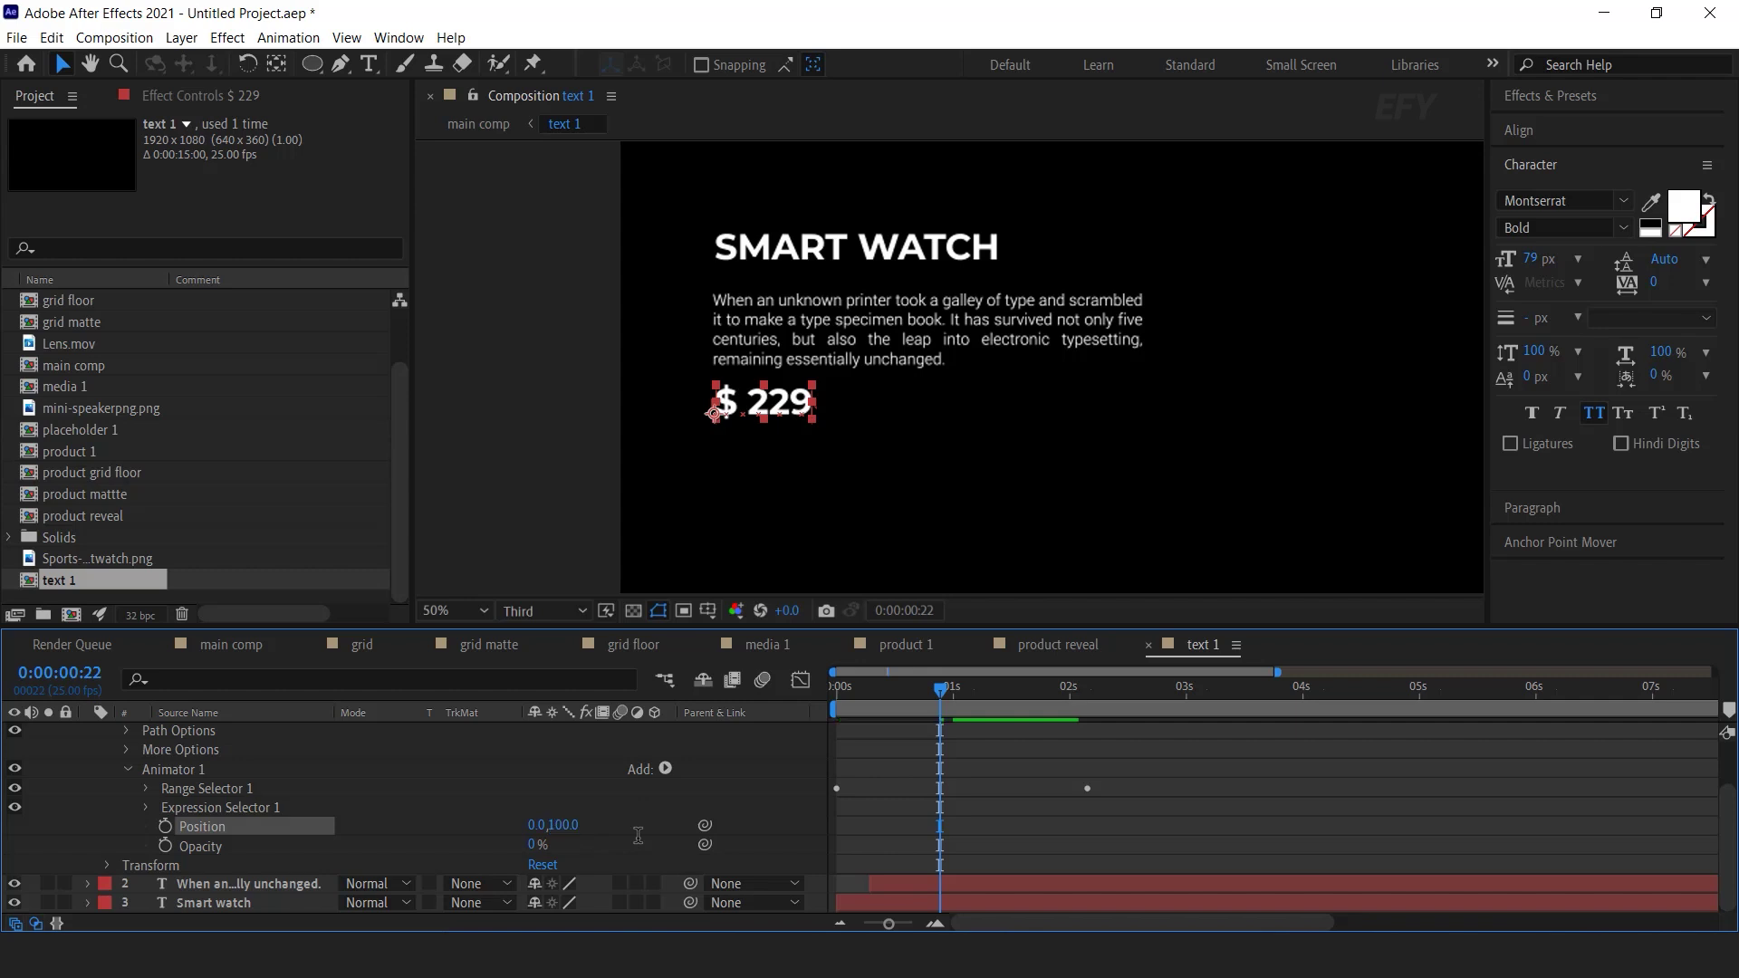
- Preview the price text animation from the start of the composition and collapse the $ 229 layer
key(Home)
key(space)
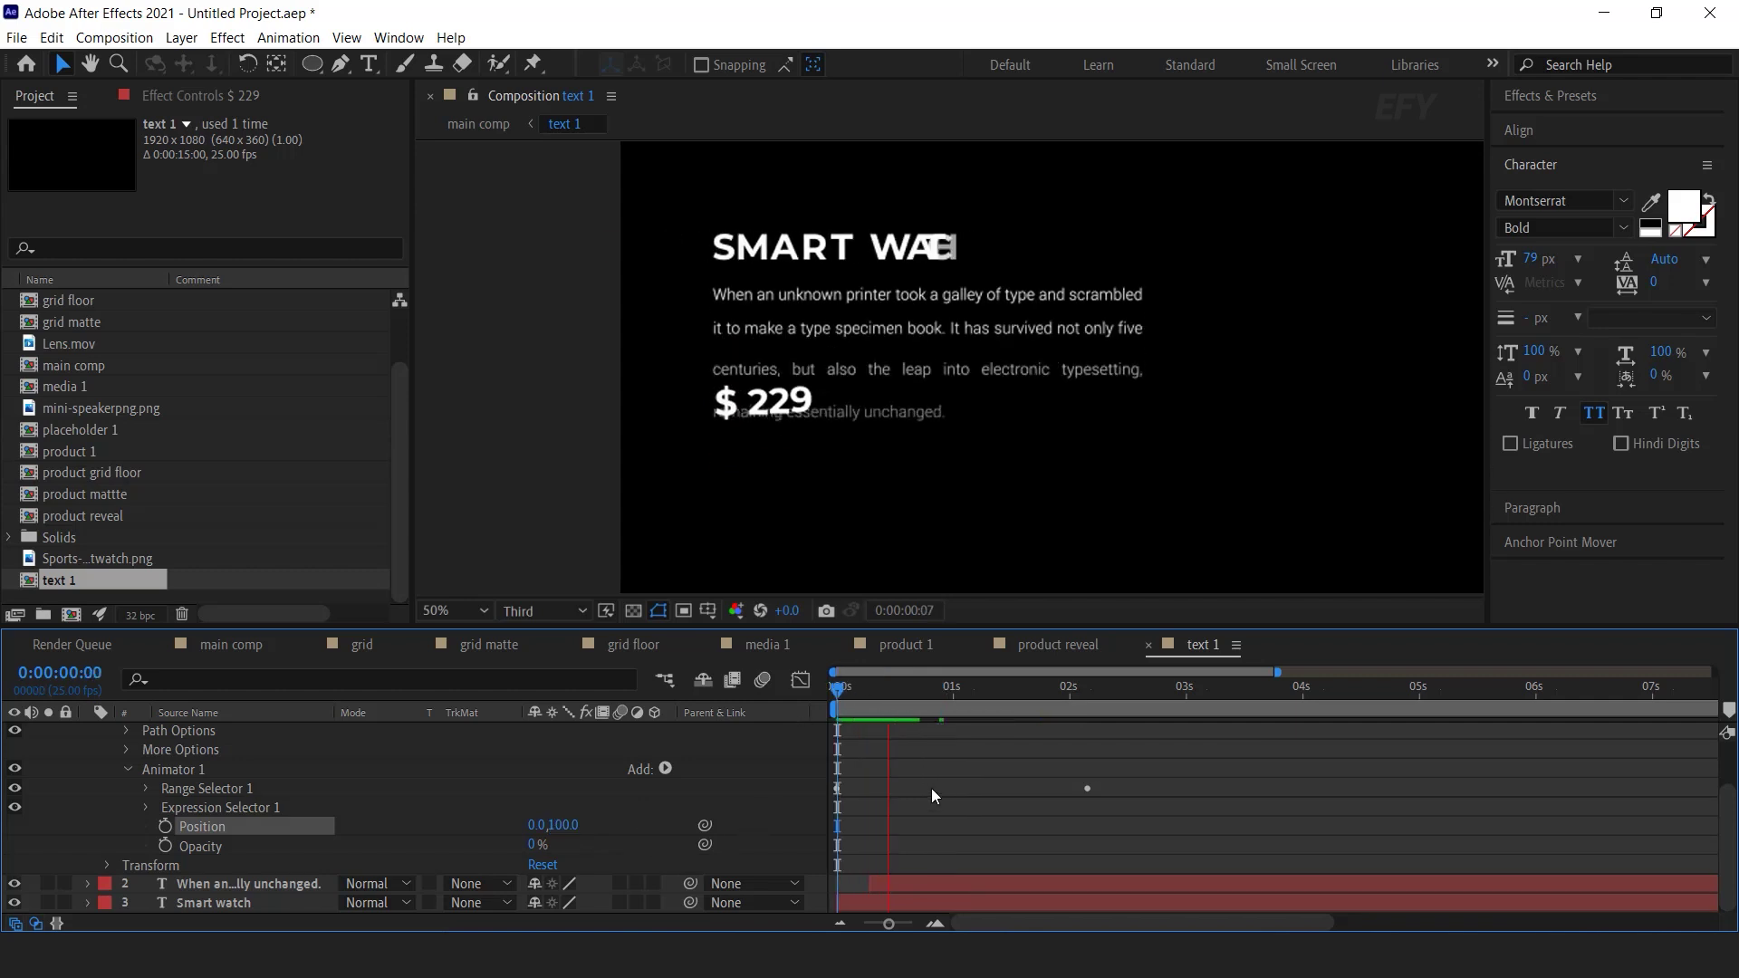
key(space)
scroll(209, 777, up, 2)
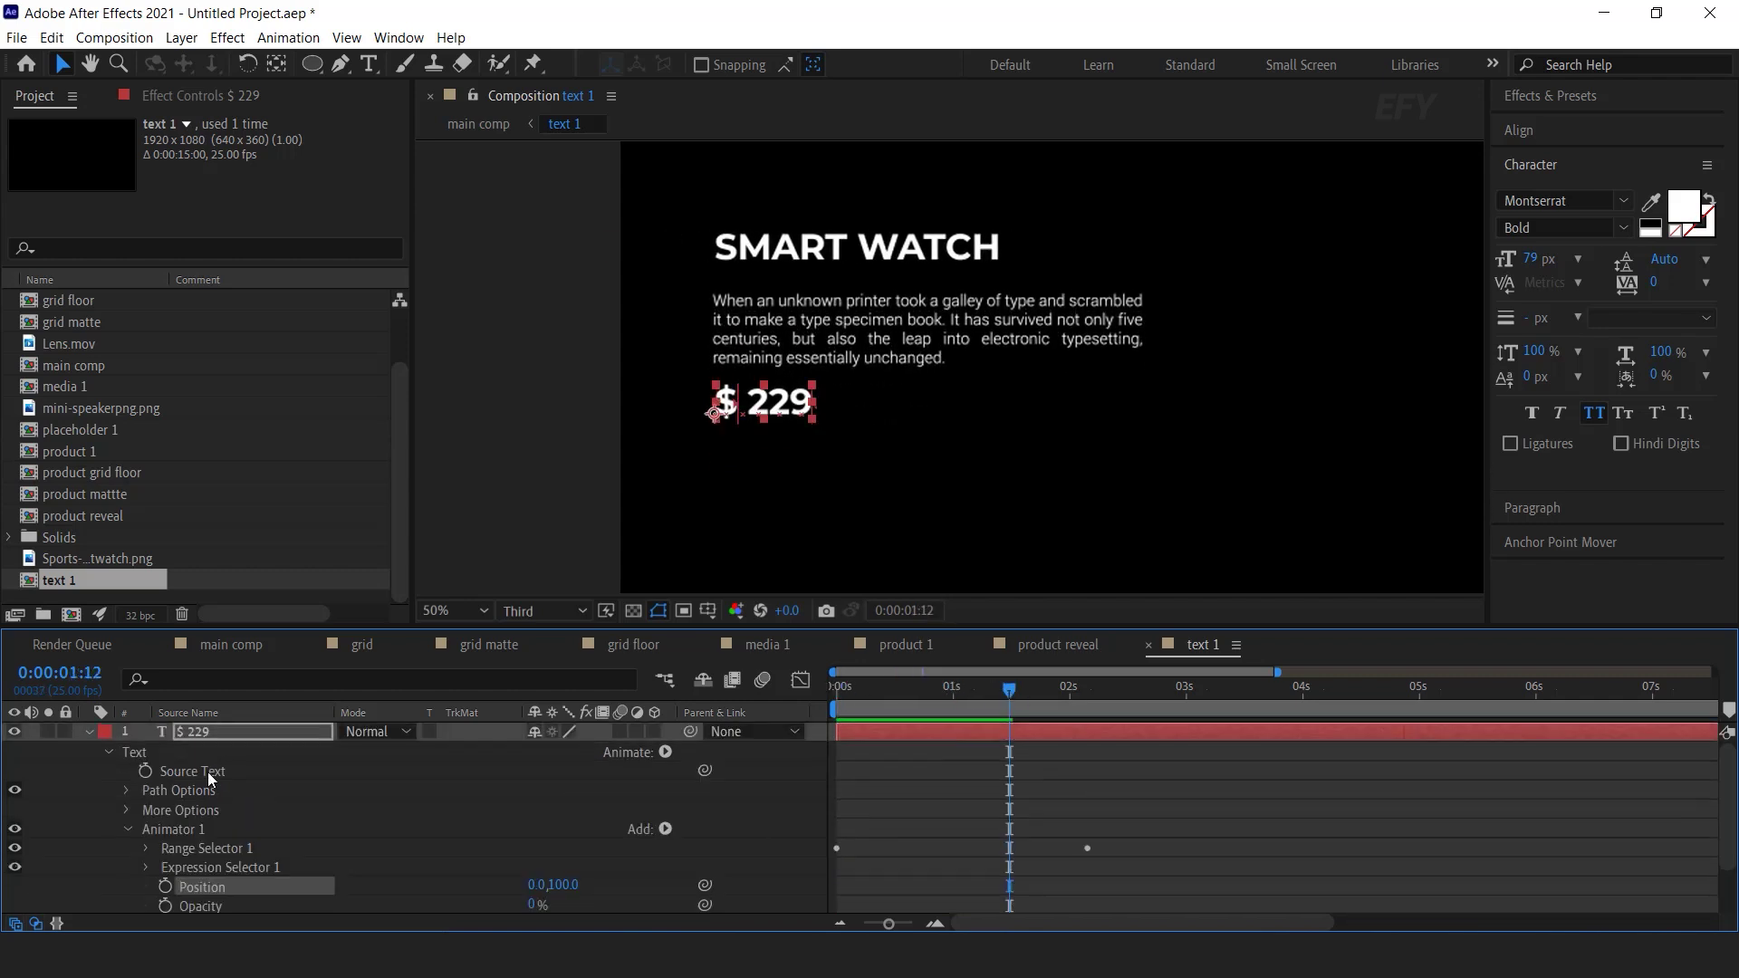
click(90, 733)
- Move the $ 229 text slightly lower, delay its layer to start shortly after the paragraph layer, and preview the timing
click(580, 797)
drag(769, 408, 774, 434)
click(958, 692)
drag(874, 739, 798, 708)
key(space)
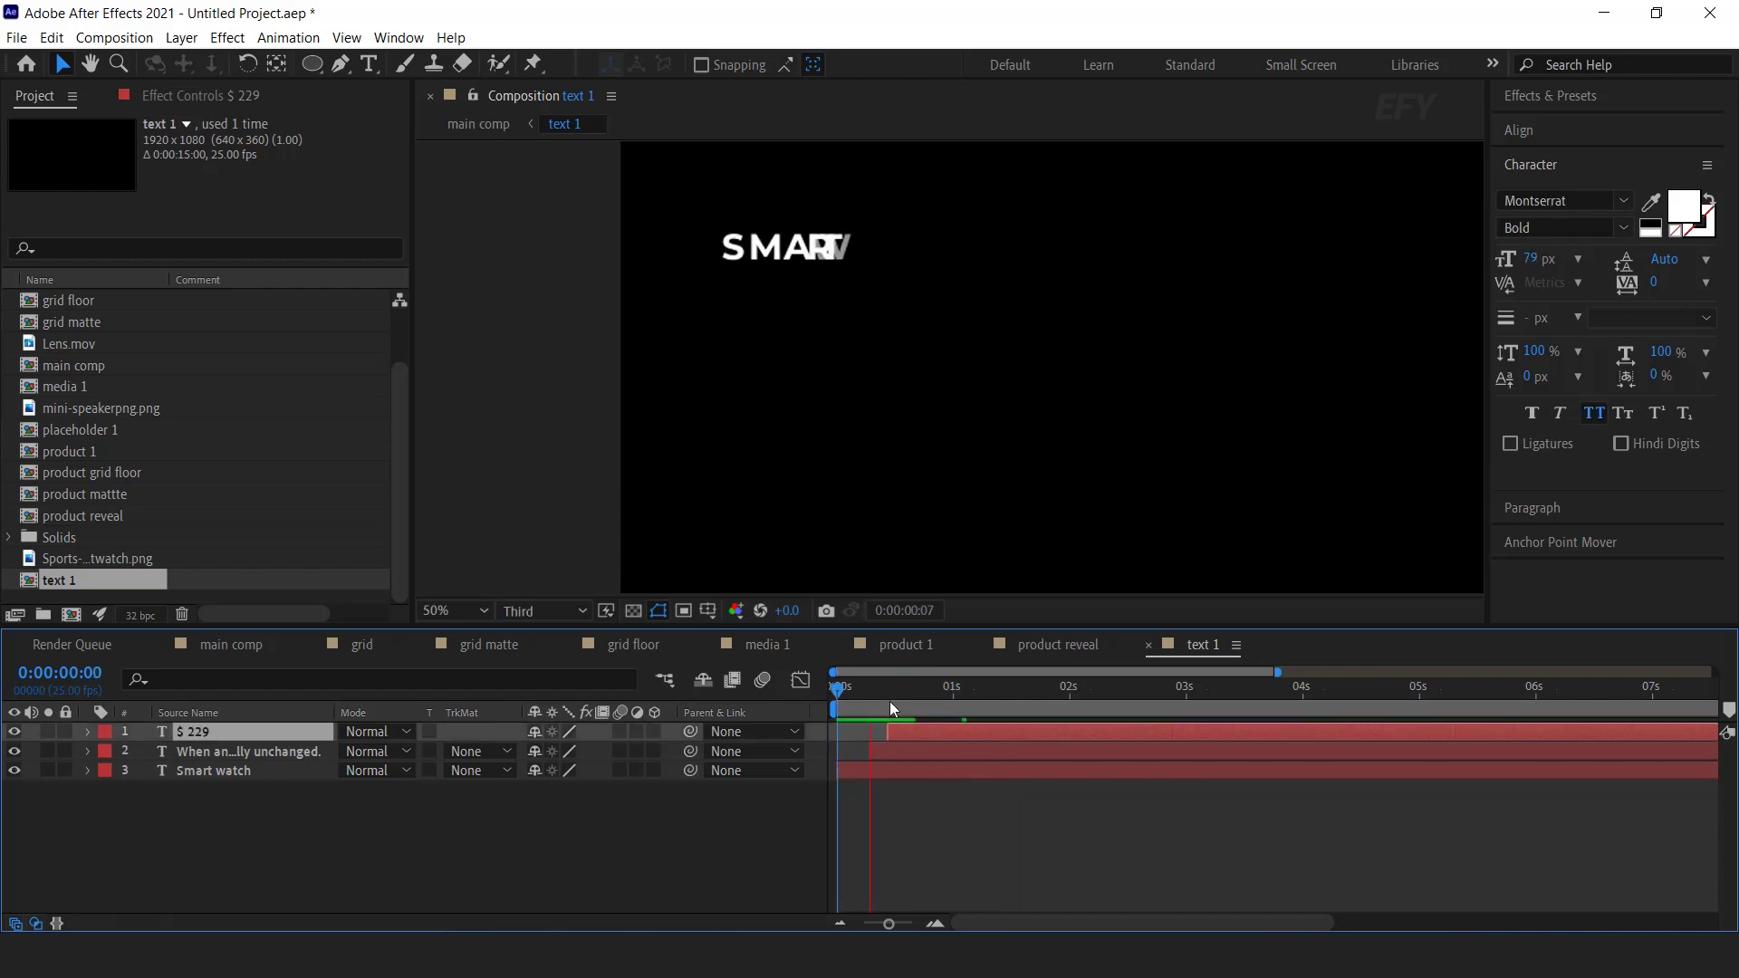
click(971, 690)
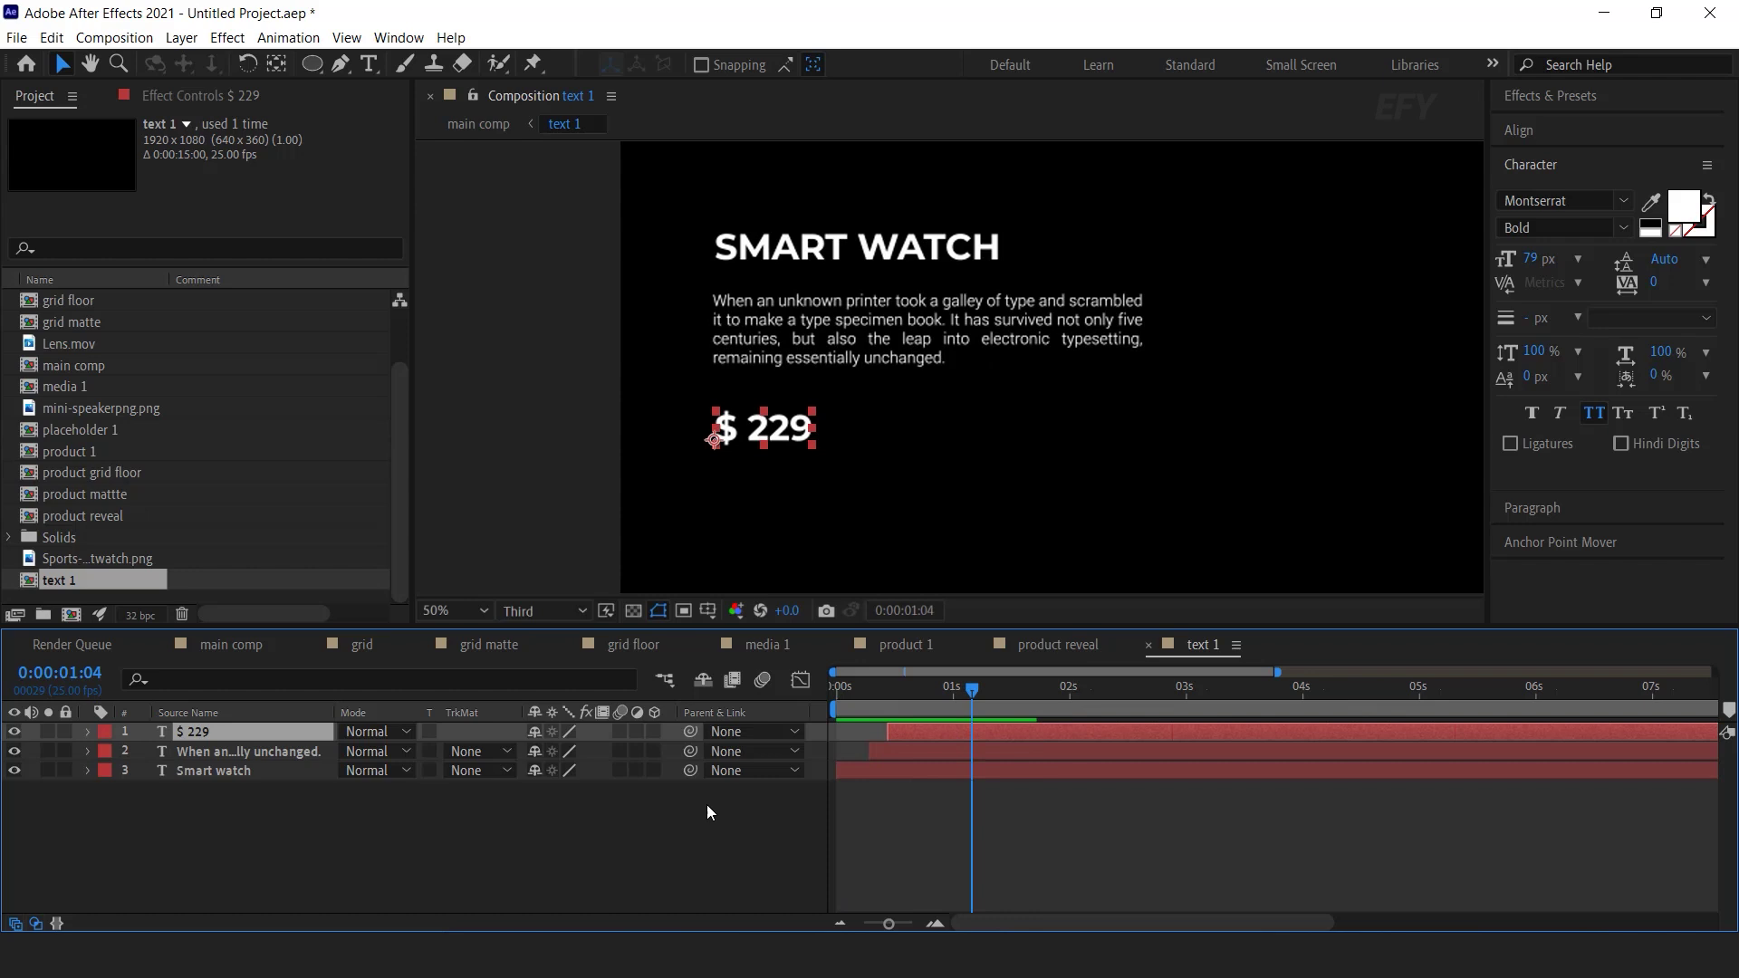
click(719, 800)
- Add the text 1 composition as the top layer of main comp and preview it from the start
click(234, 645)
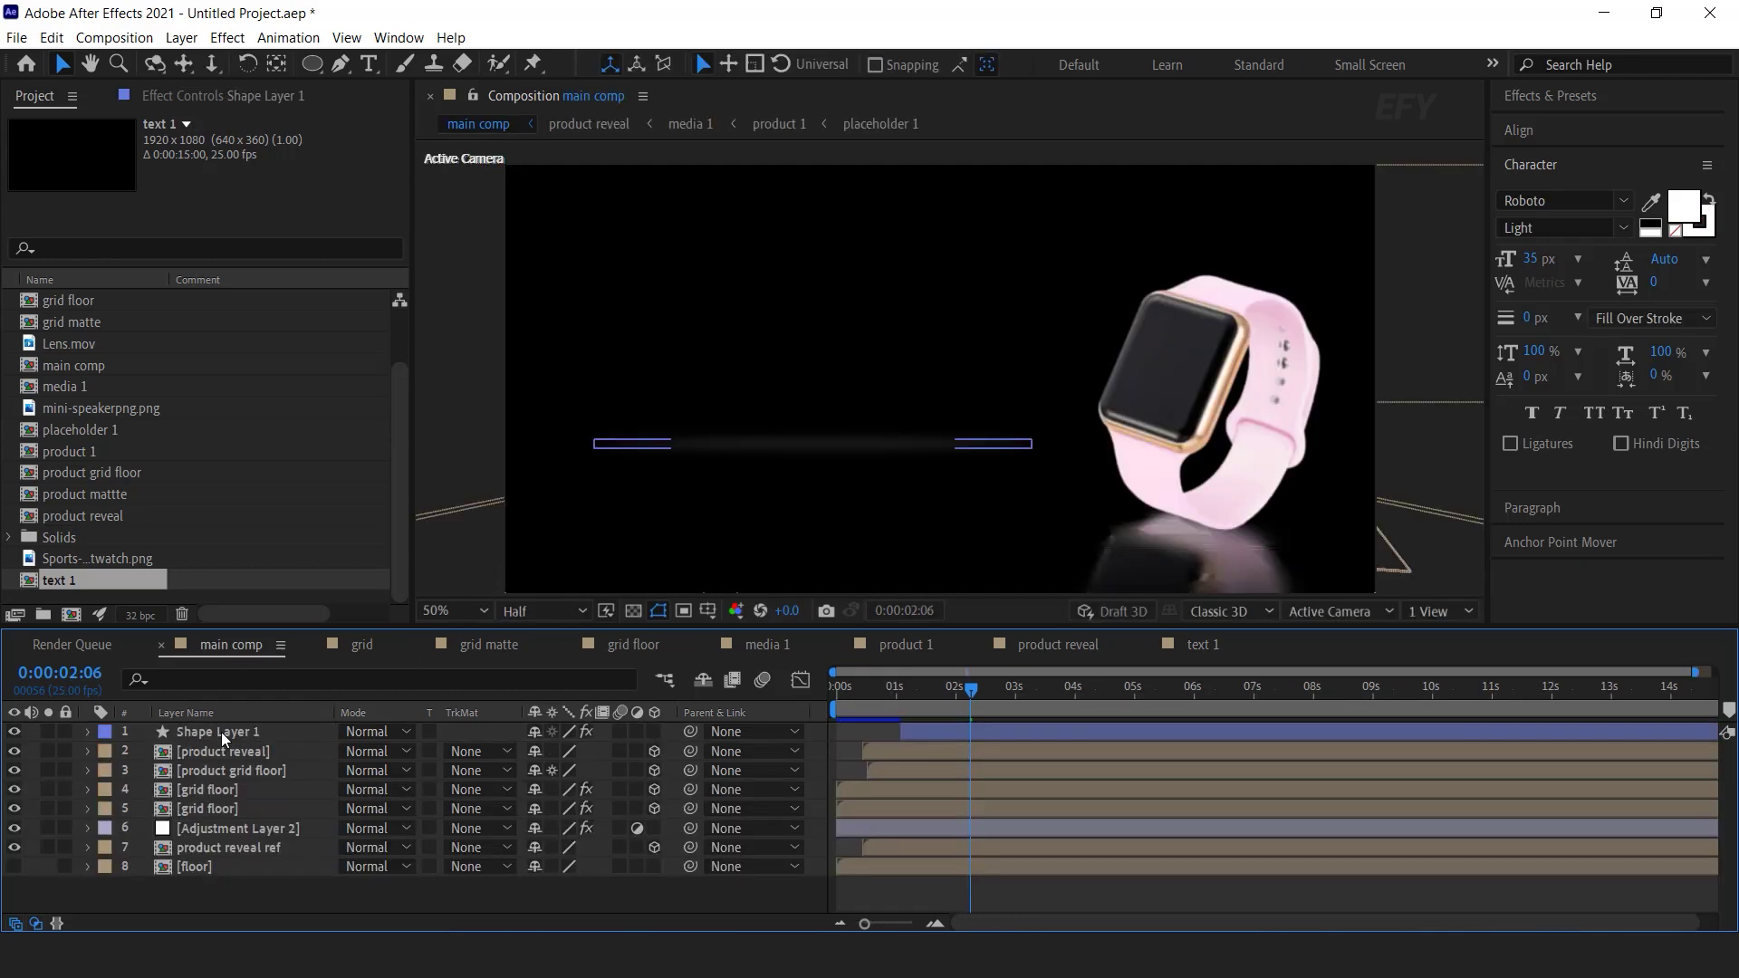
click(77, 563)
click(73, 582)
drag(28, 579, 248, 734)
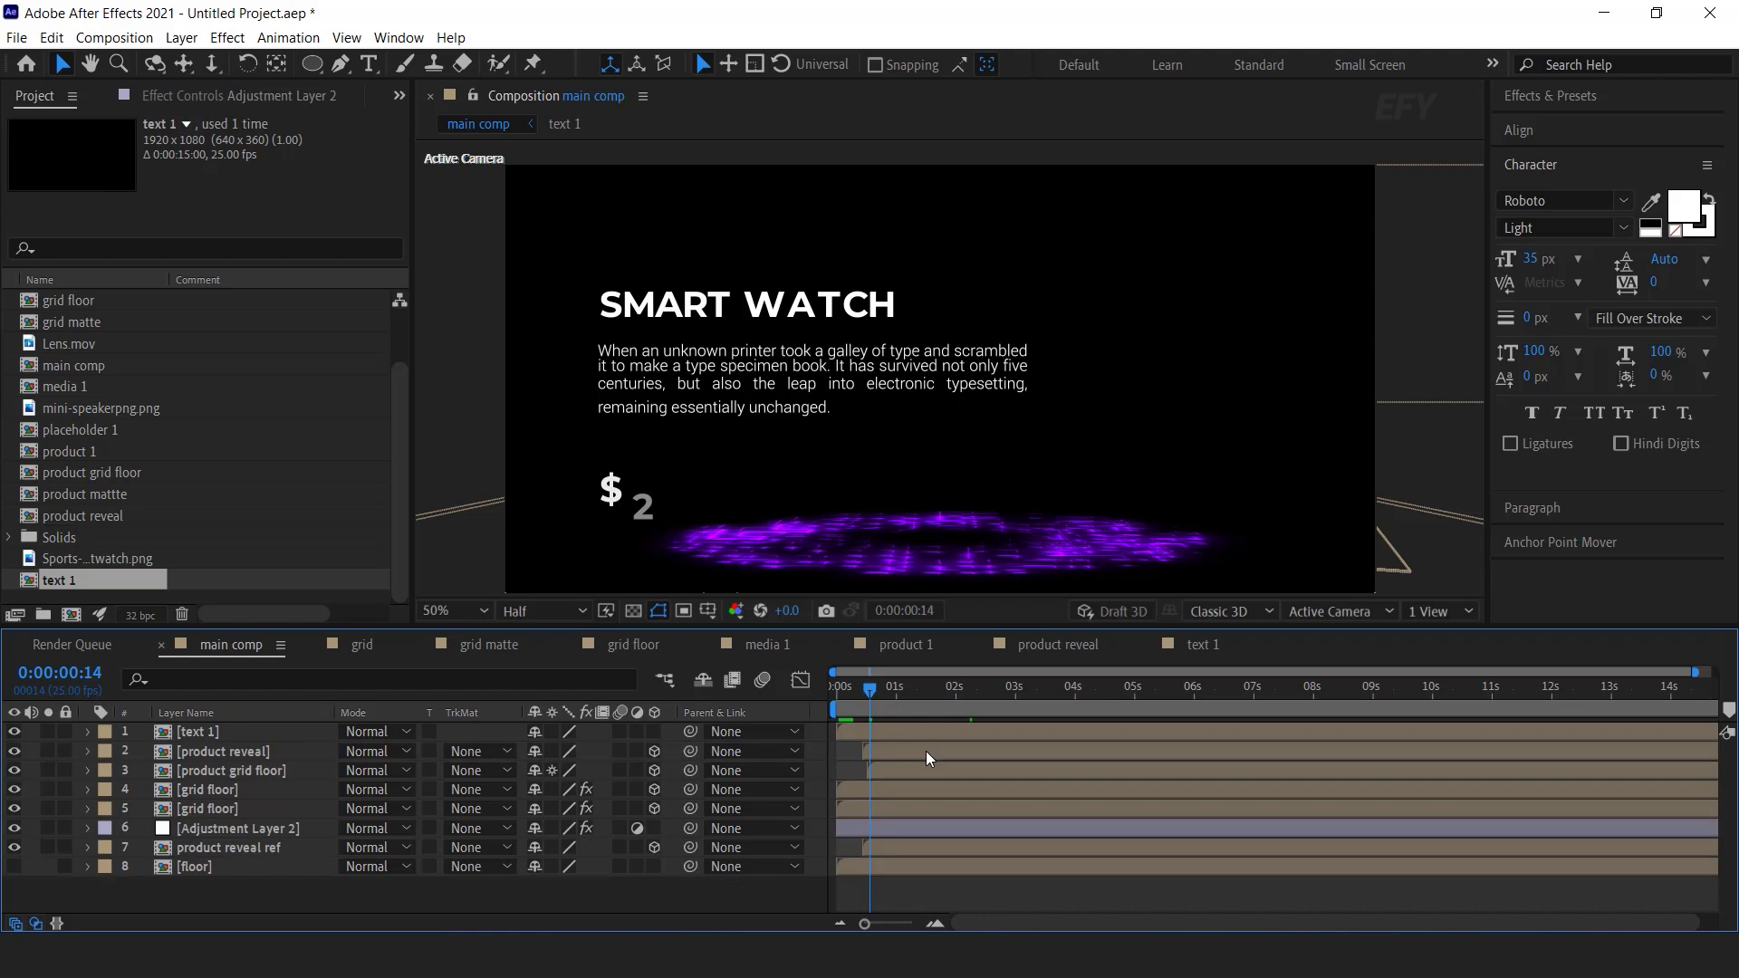
drag(867, 692, 836, 696)
key(space)
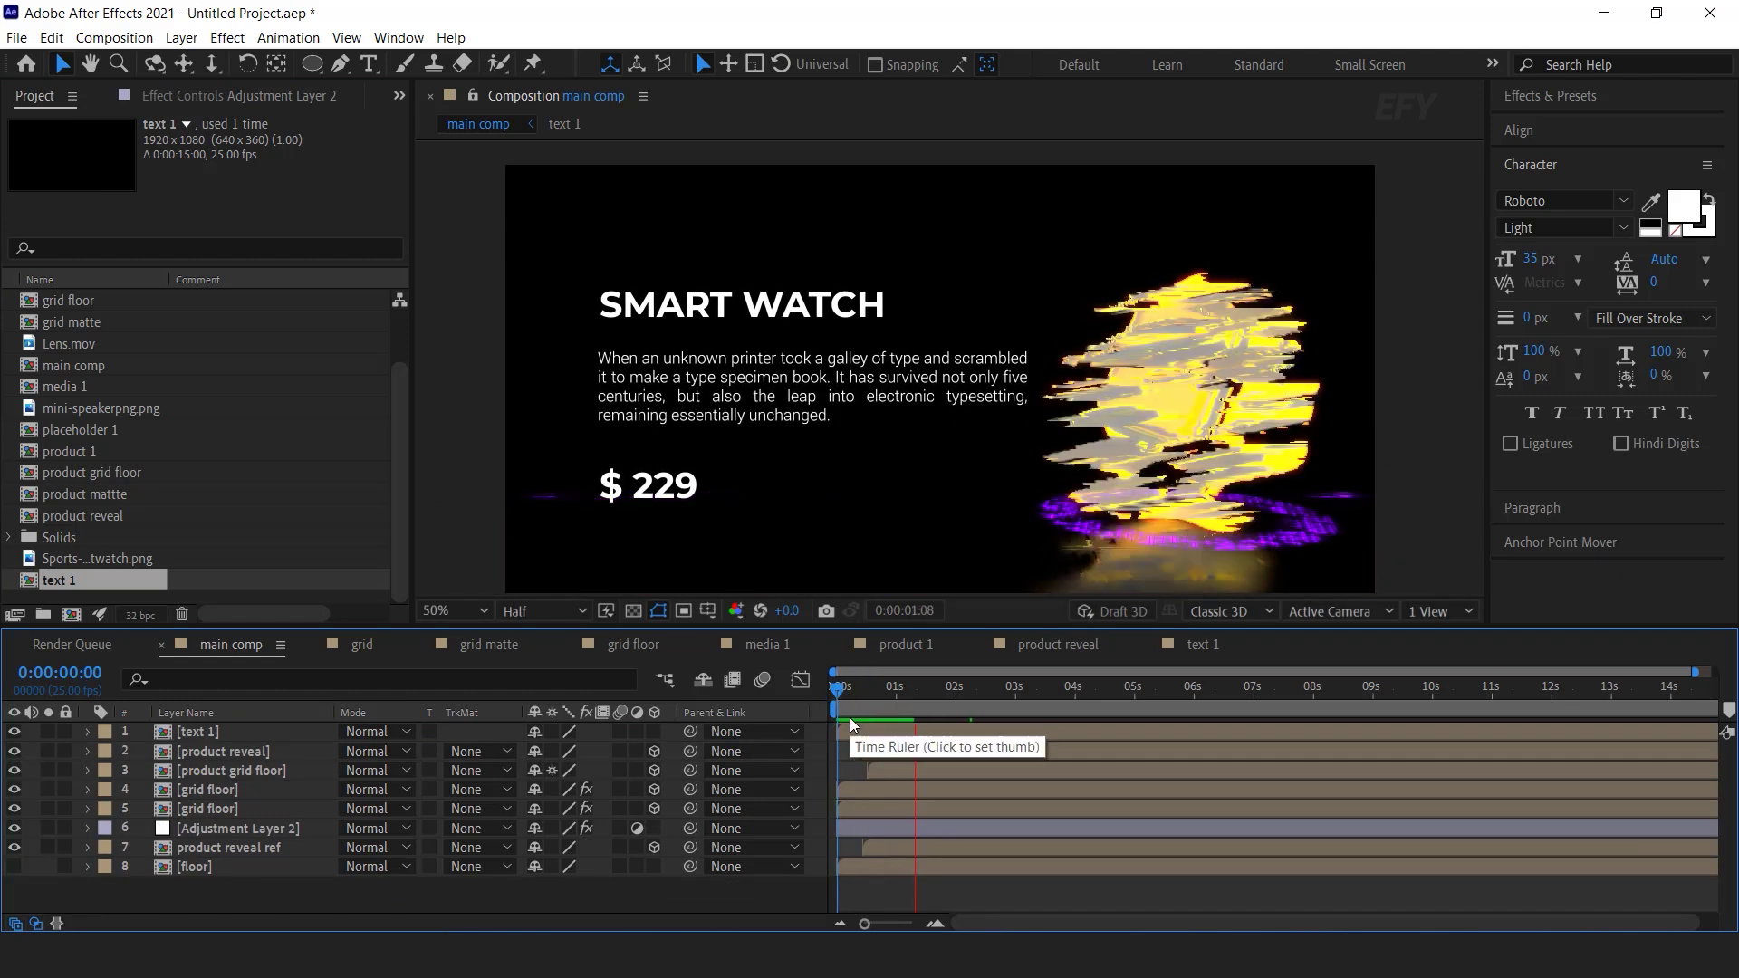
- Delay the text 1 layer in main comp to start just before the 1-second mark, and preview the reveal
click(948, 696)
drag(892, 729, 1046, 732)
key(=)
click(868, 693)
key(space)
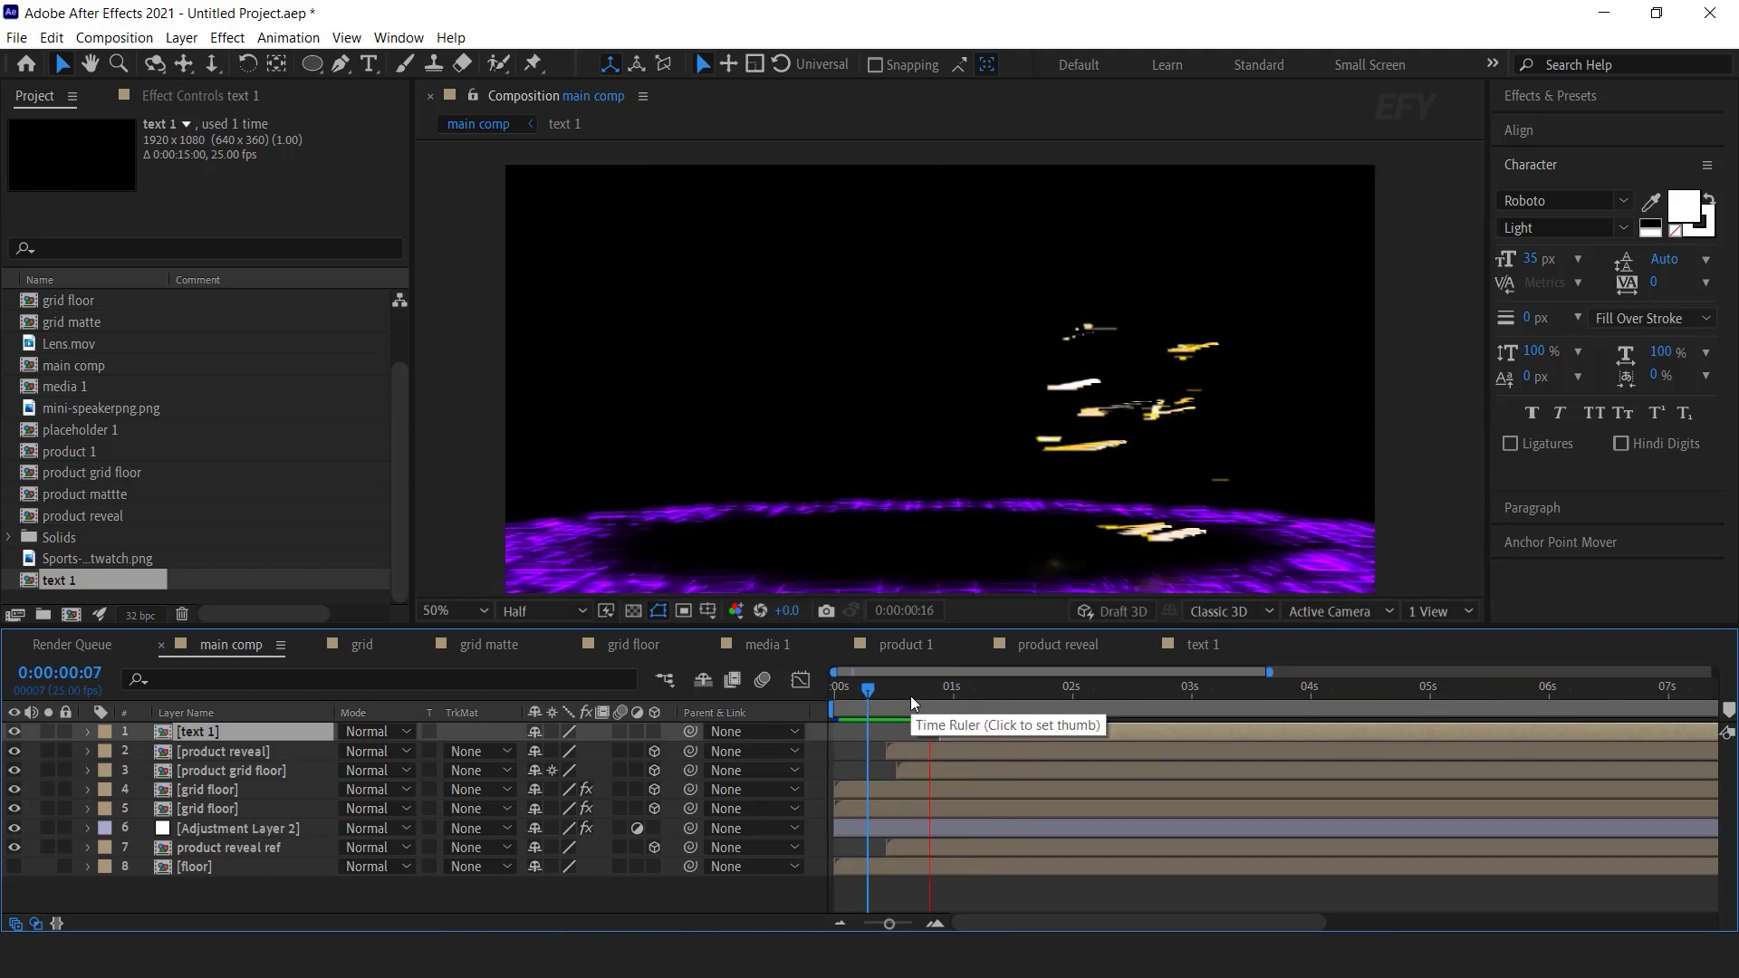
drag(957, 693, 1061, 696)
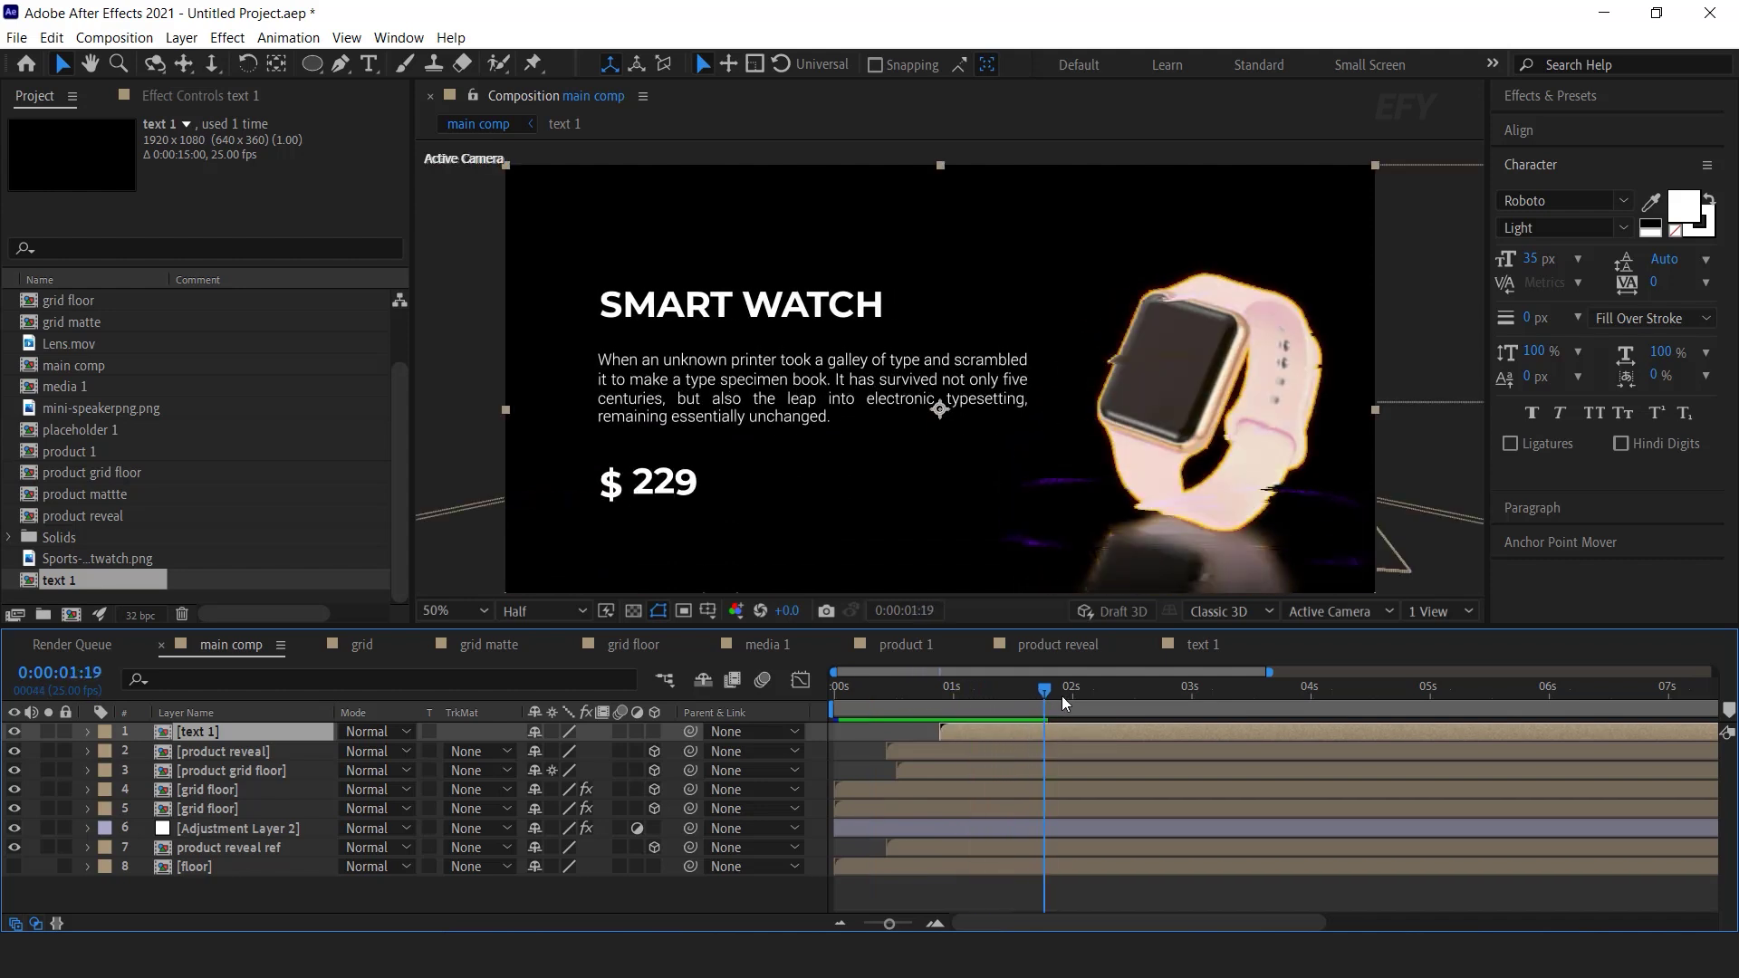
click(817, 746)
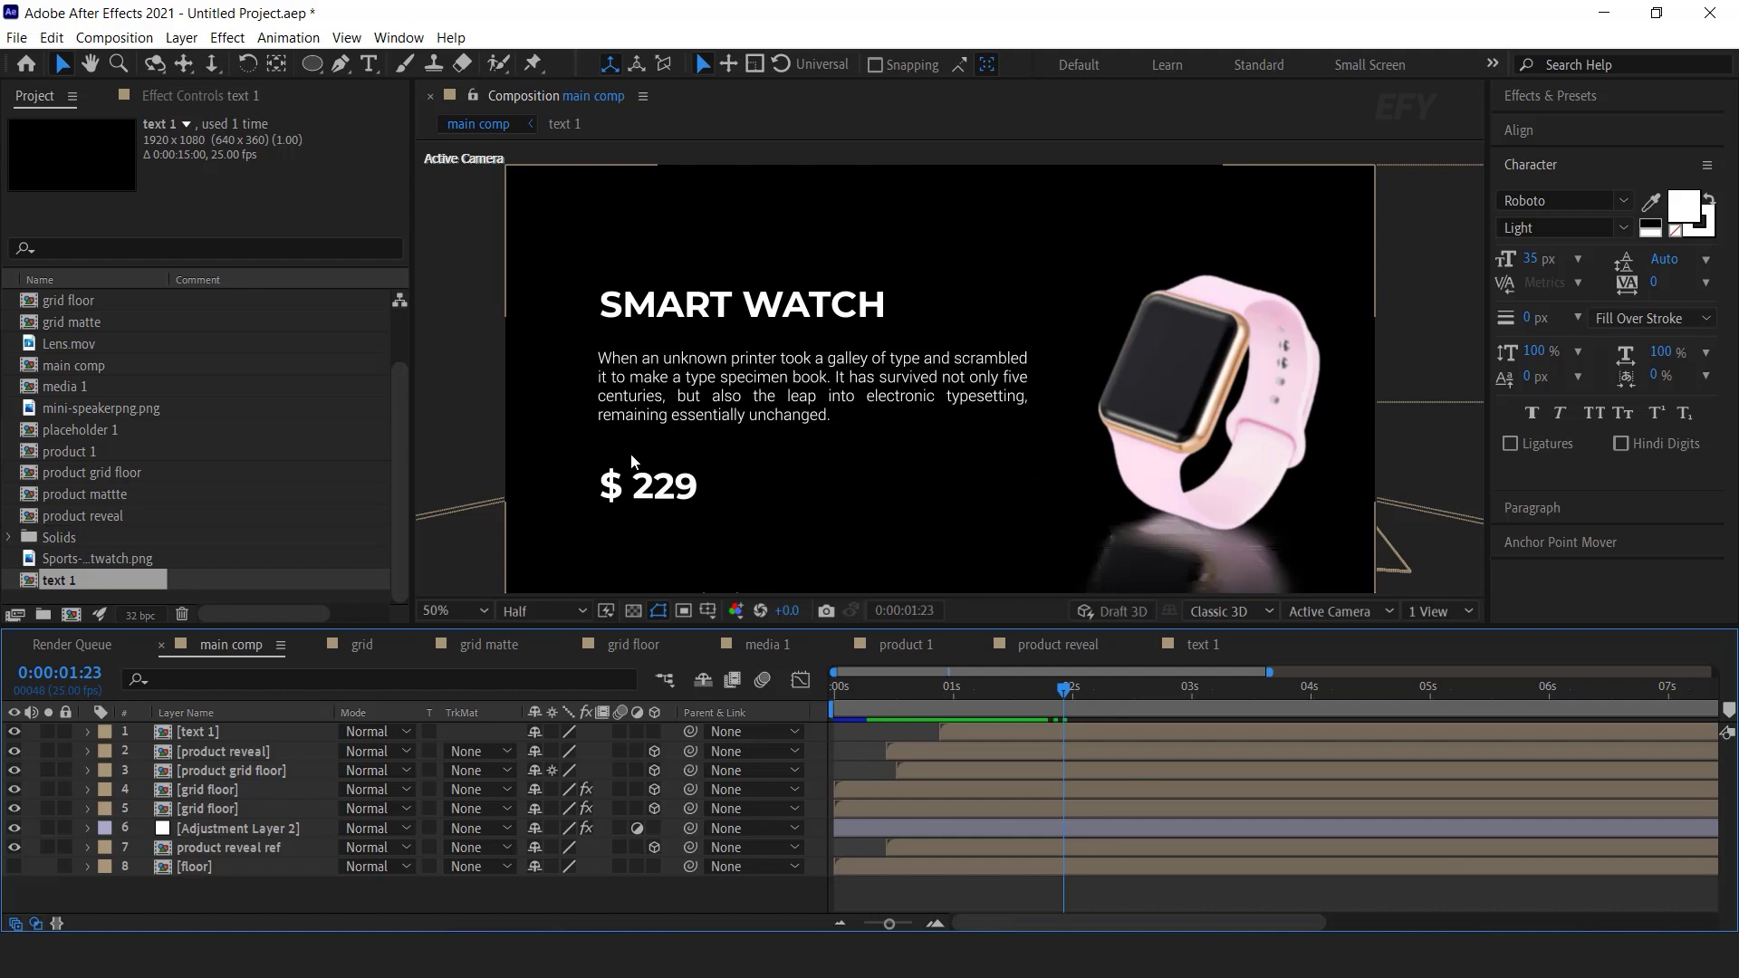
- Draw a thin white ellipse across the paragraph's width, between the paragraph and the price, and center its anchor point
key(q)
drag(597, 437, 1019, 441)
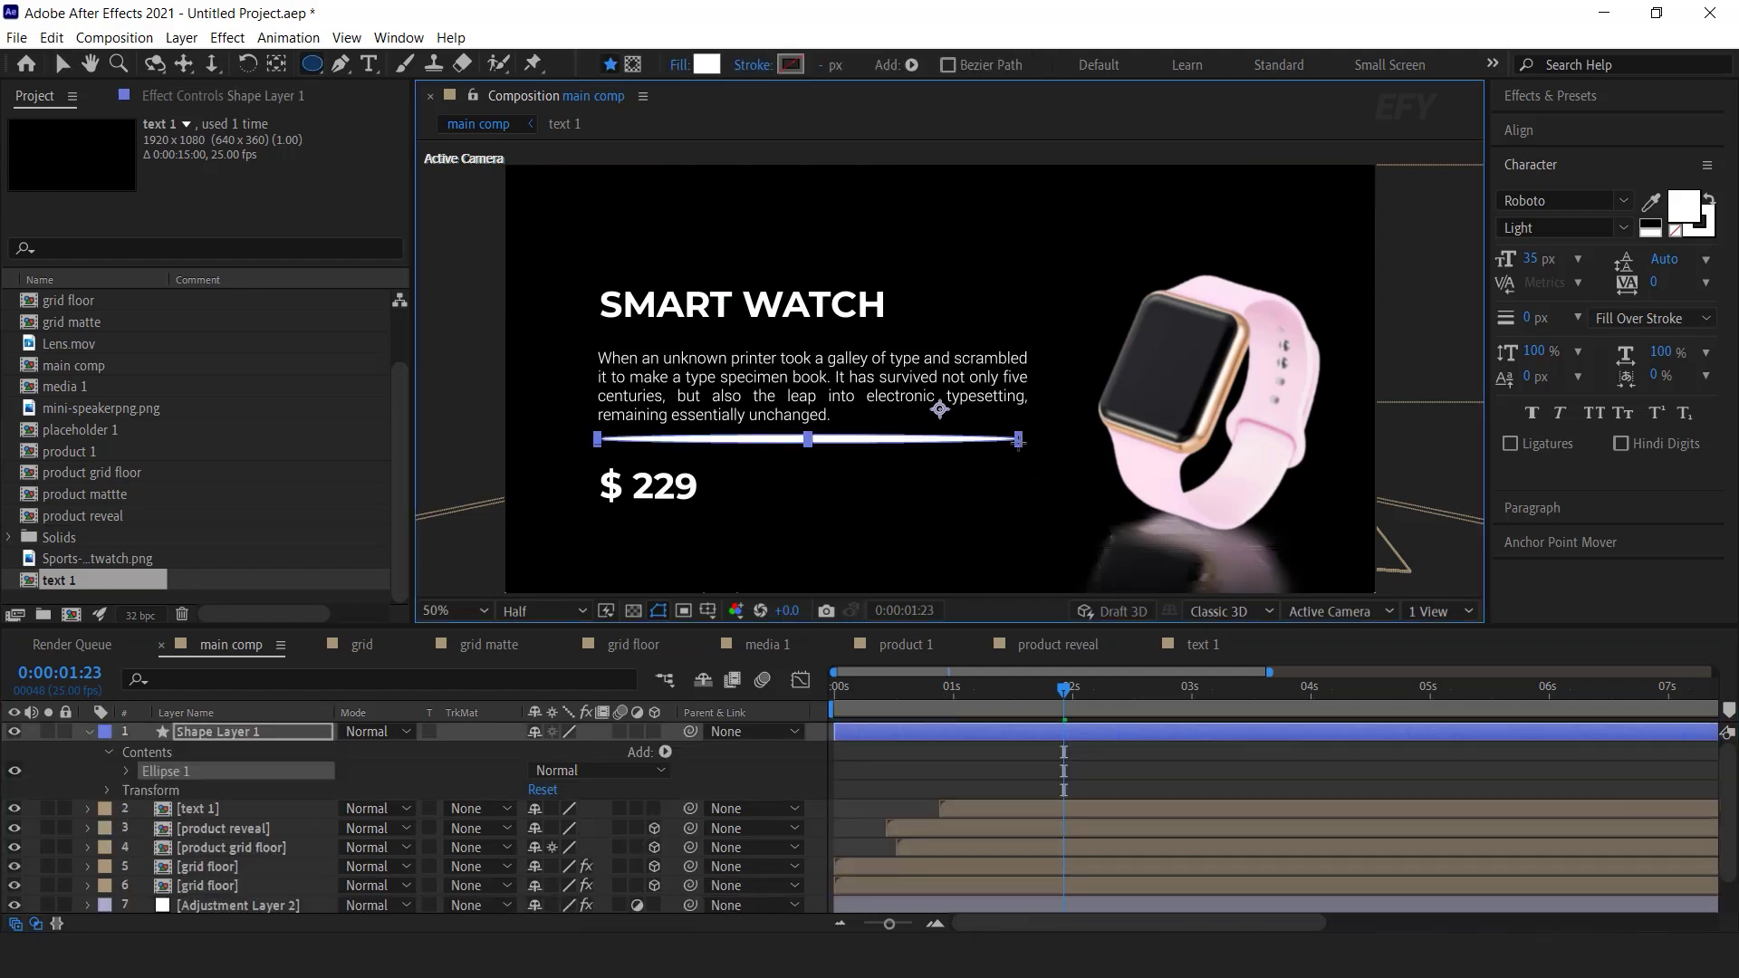
click(1560, 541)
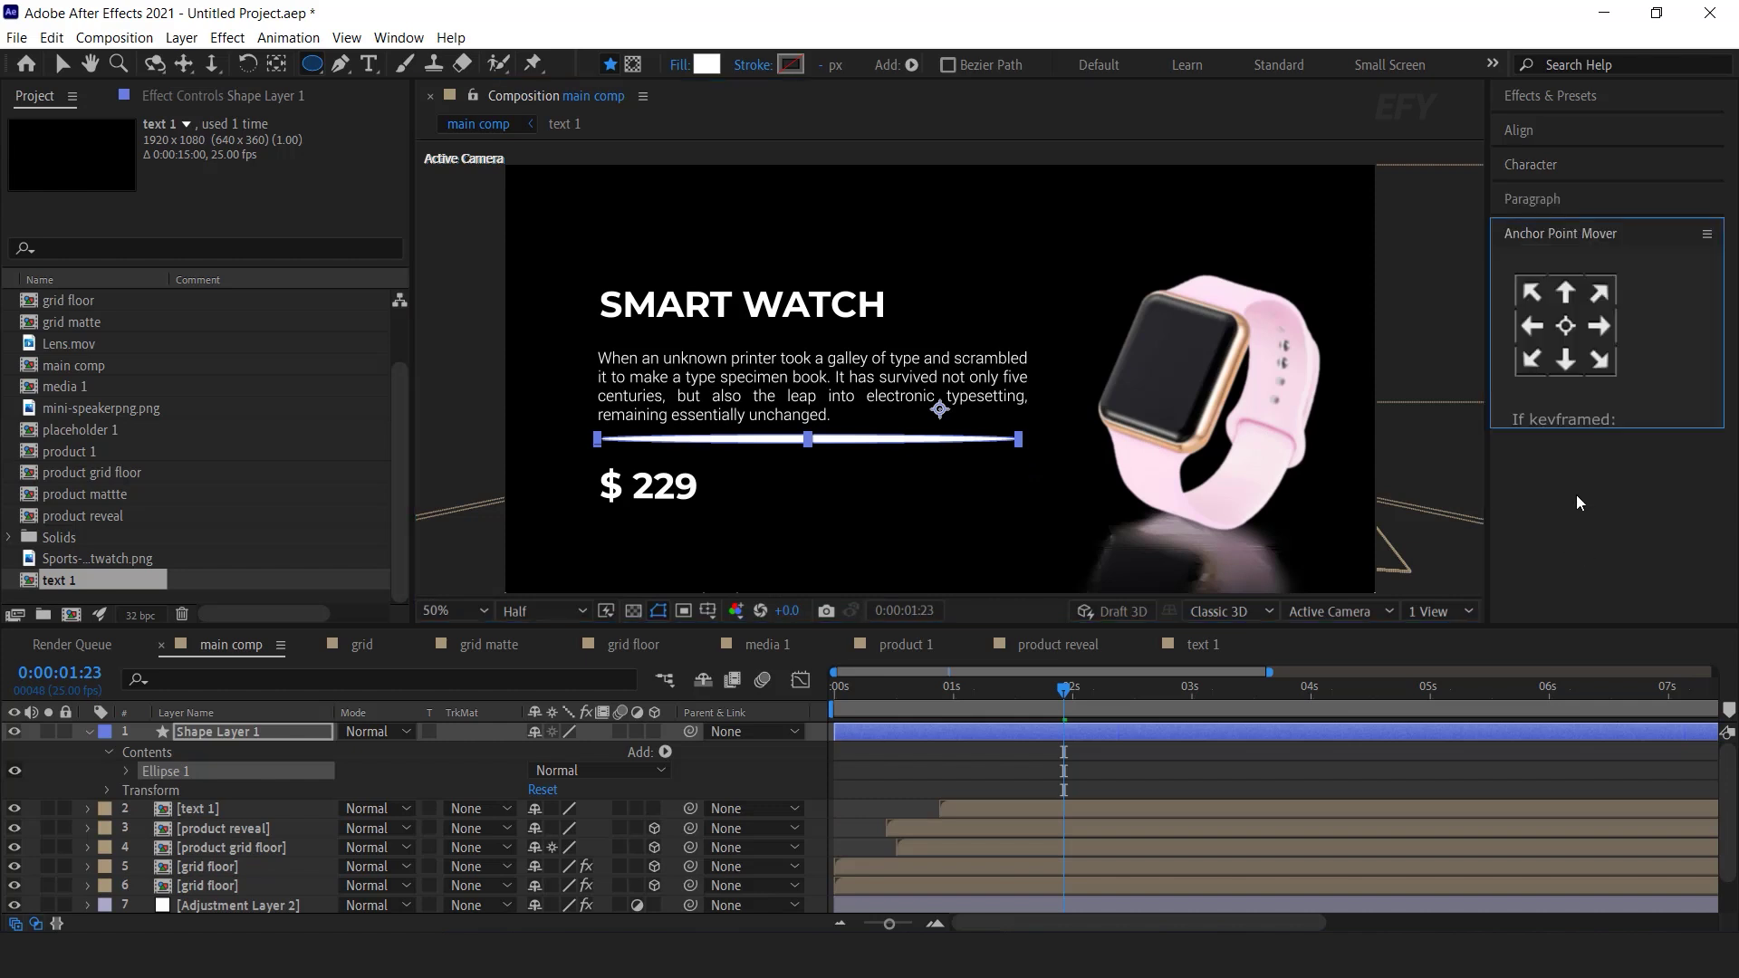
click(1566, 326)
- Apply Gaussian Blur (Legacy) to the ellipse's shape layer and raise its Blurriness to about 24
click(205, 737)
key(ctrl+space)
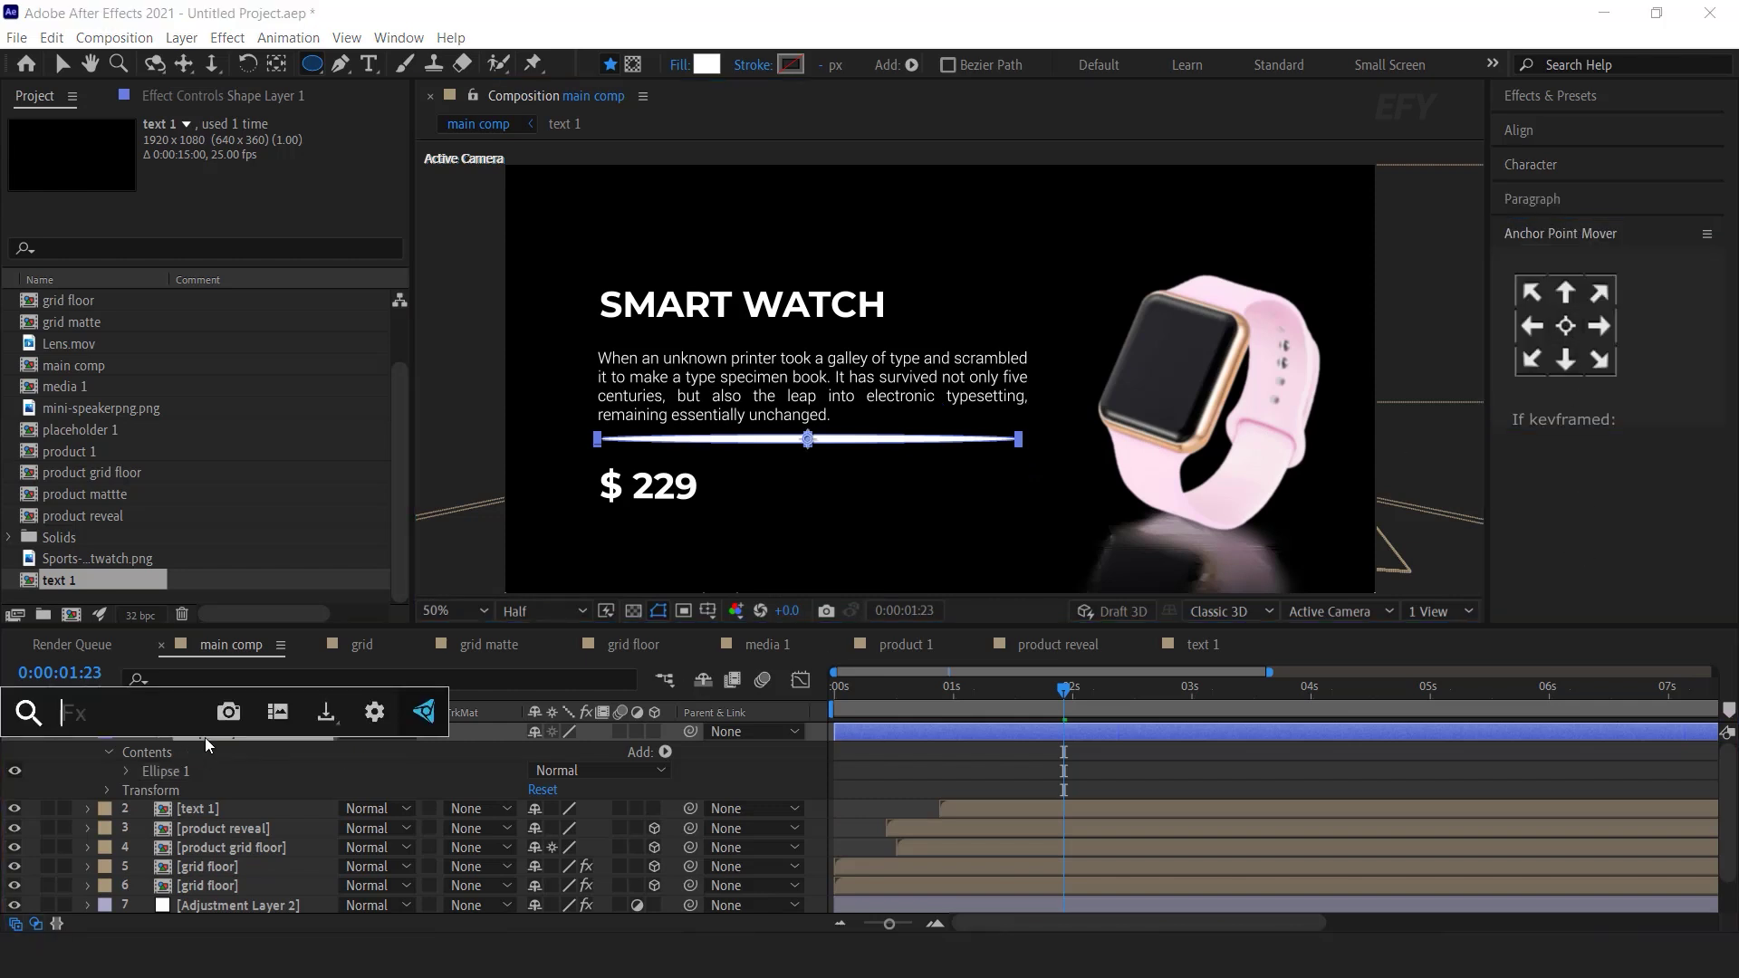
text(gau)
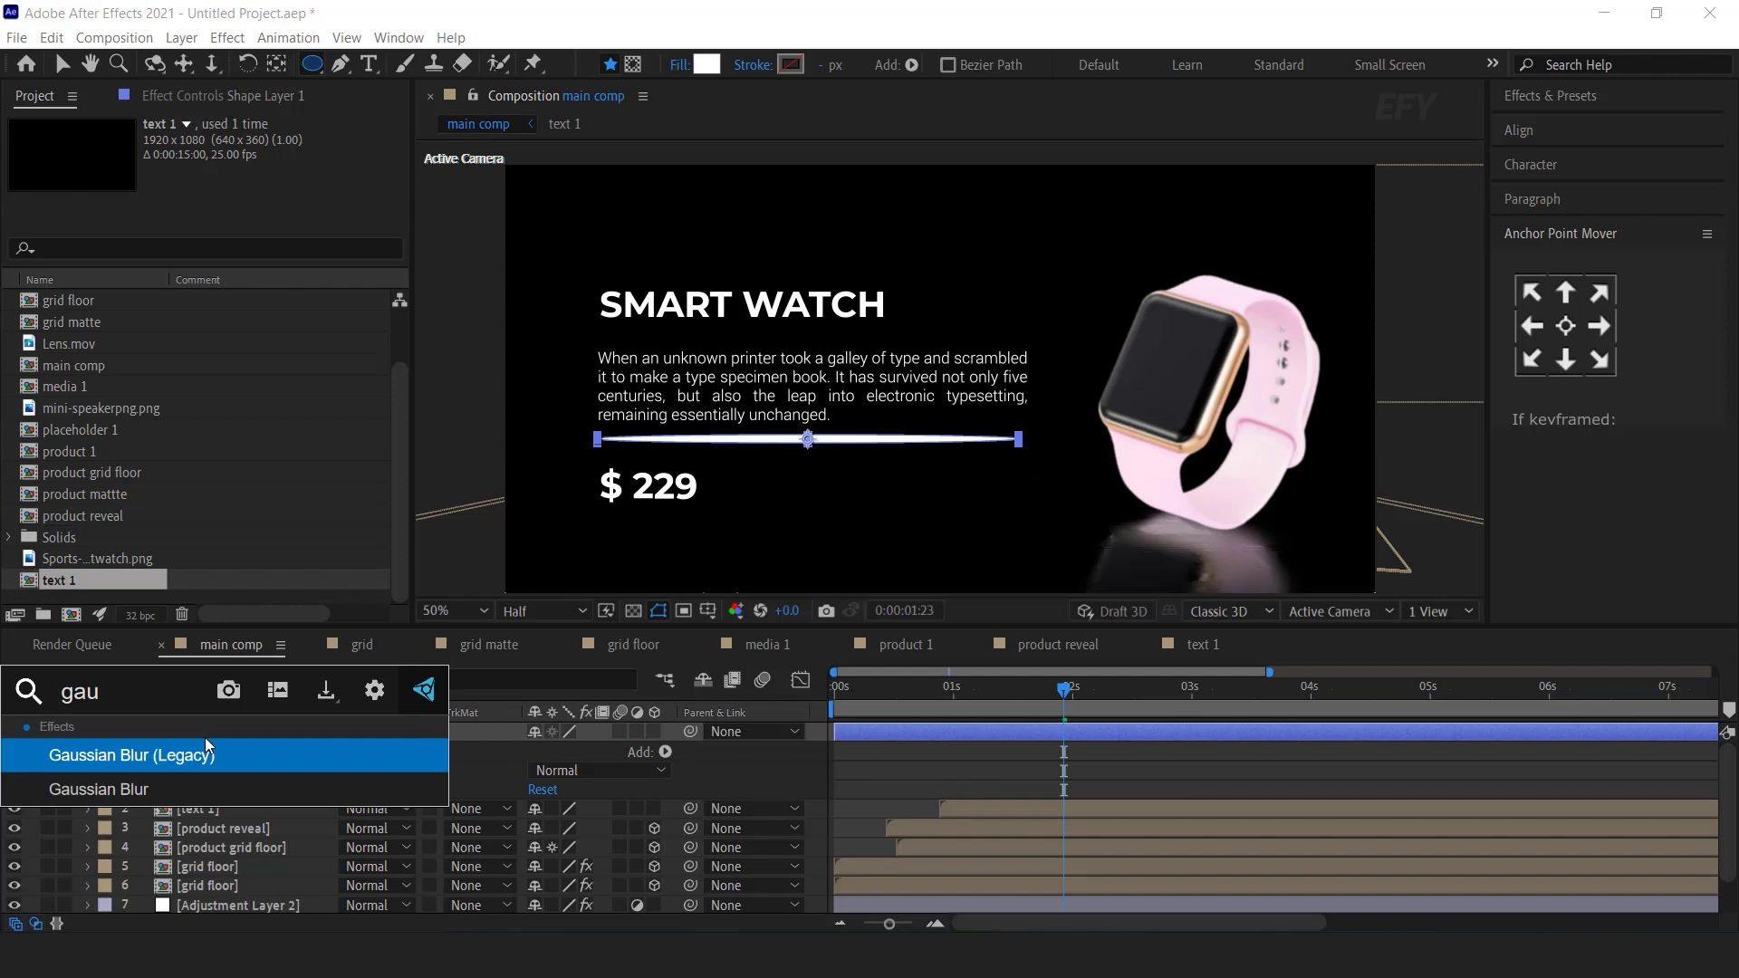
key(Return)
key(v)
drag(228, 162, 580, 167)
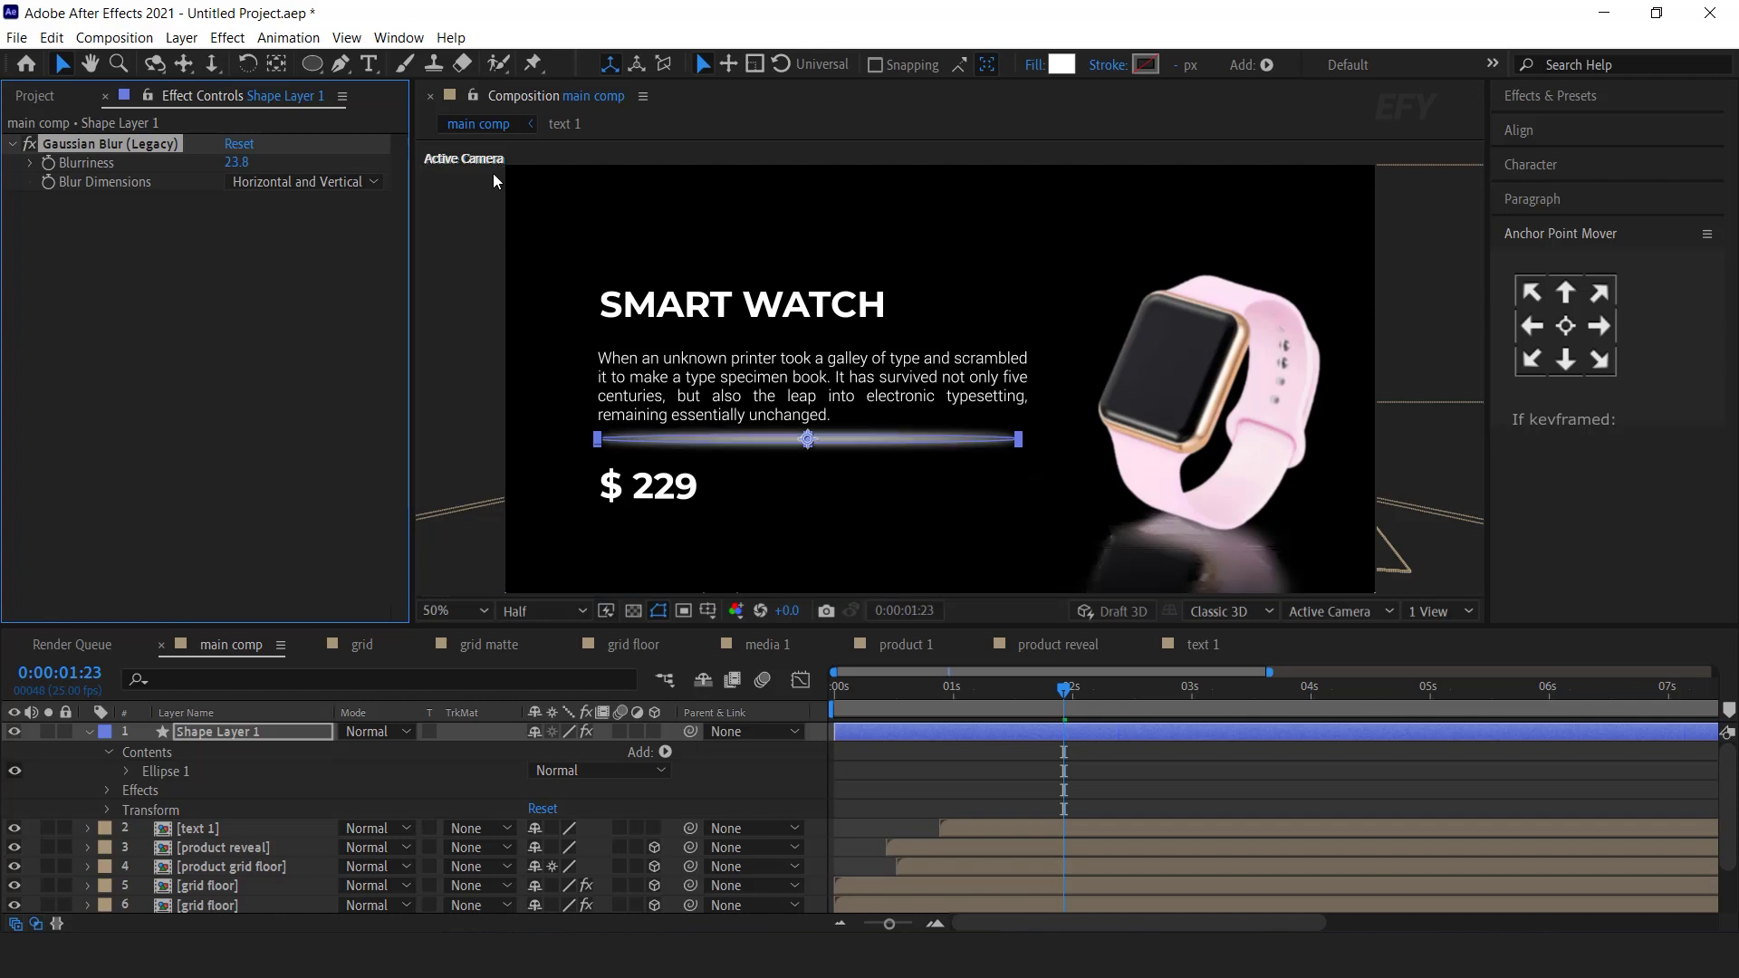
- Set the opacity of the blurred ellipse's shape layer to 20% and deselect the layer
key(t)
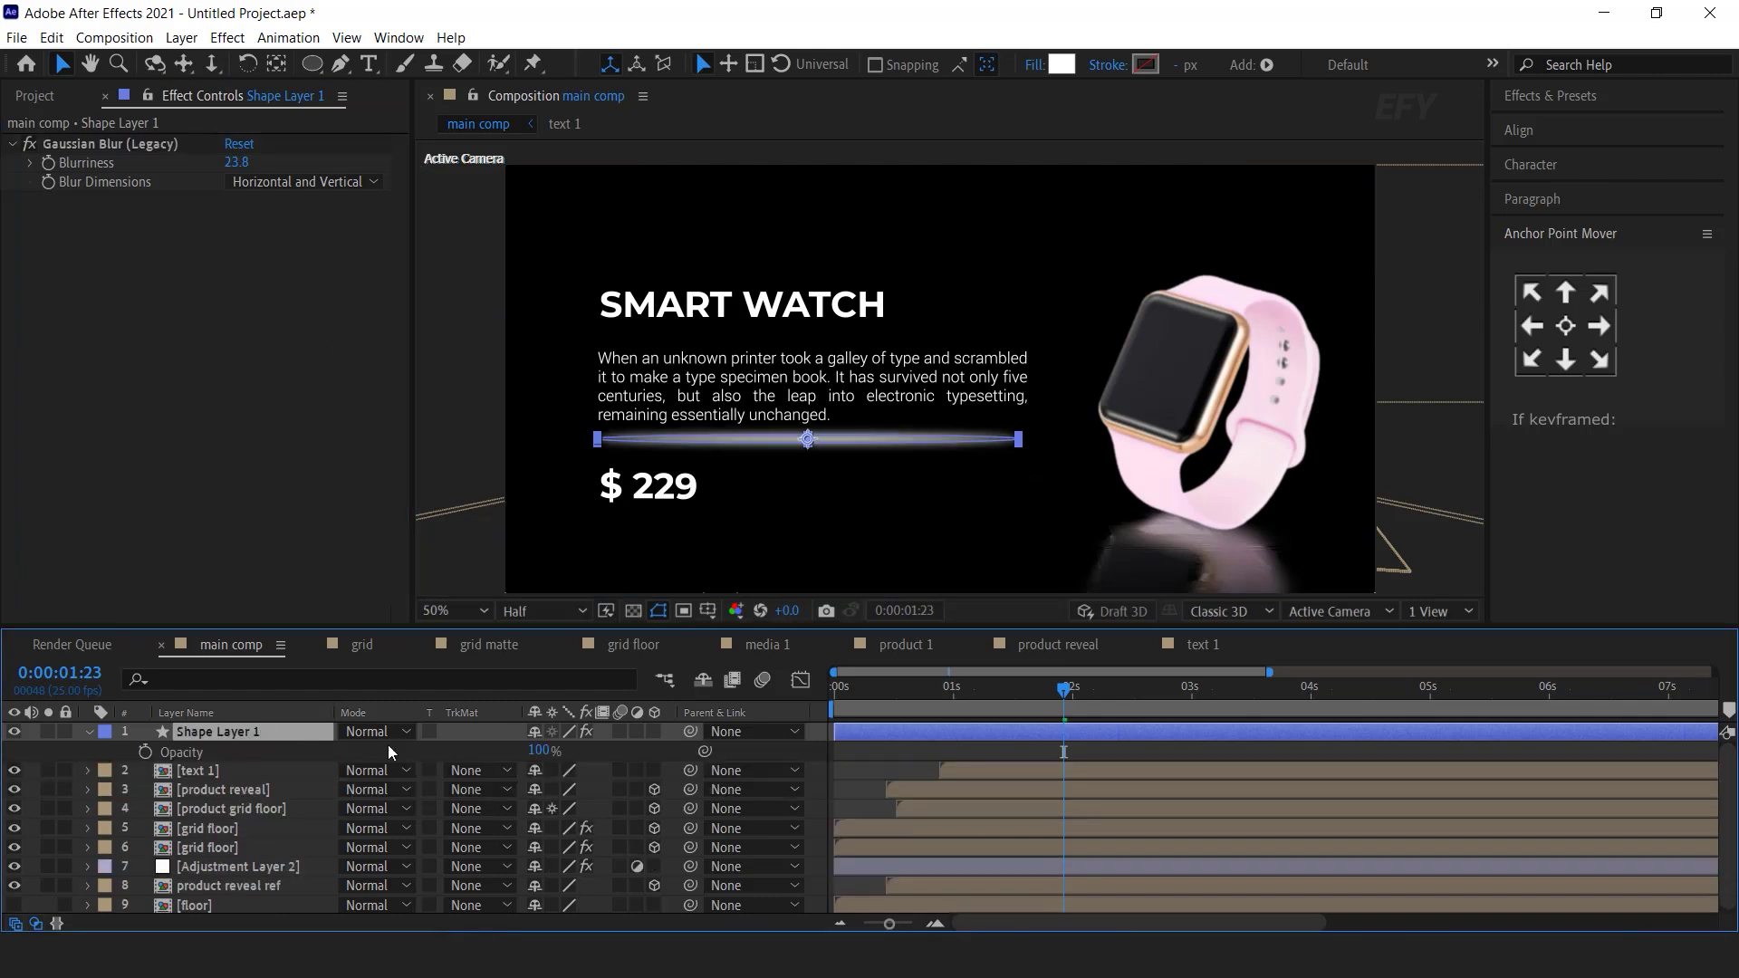
click(542, 751)
text(20)
key(Return)
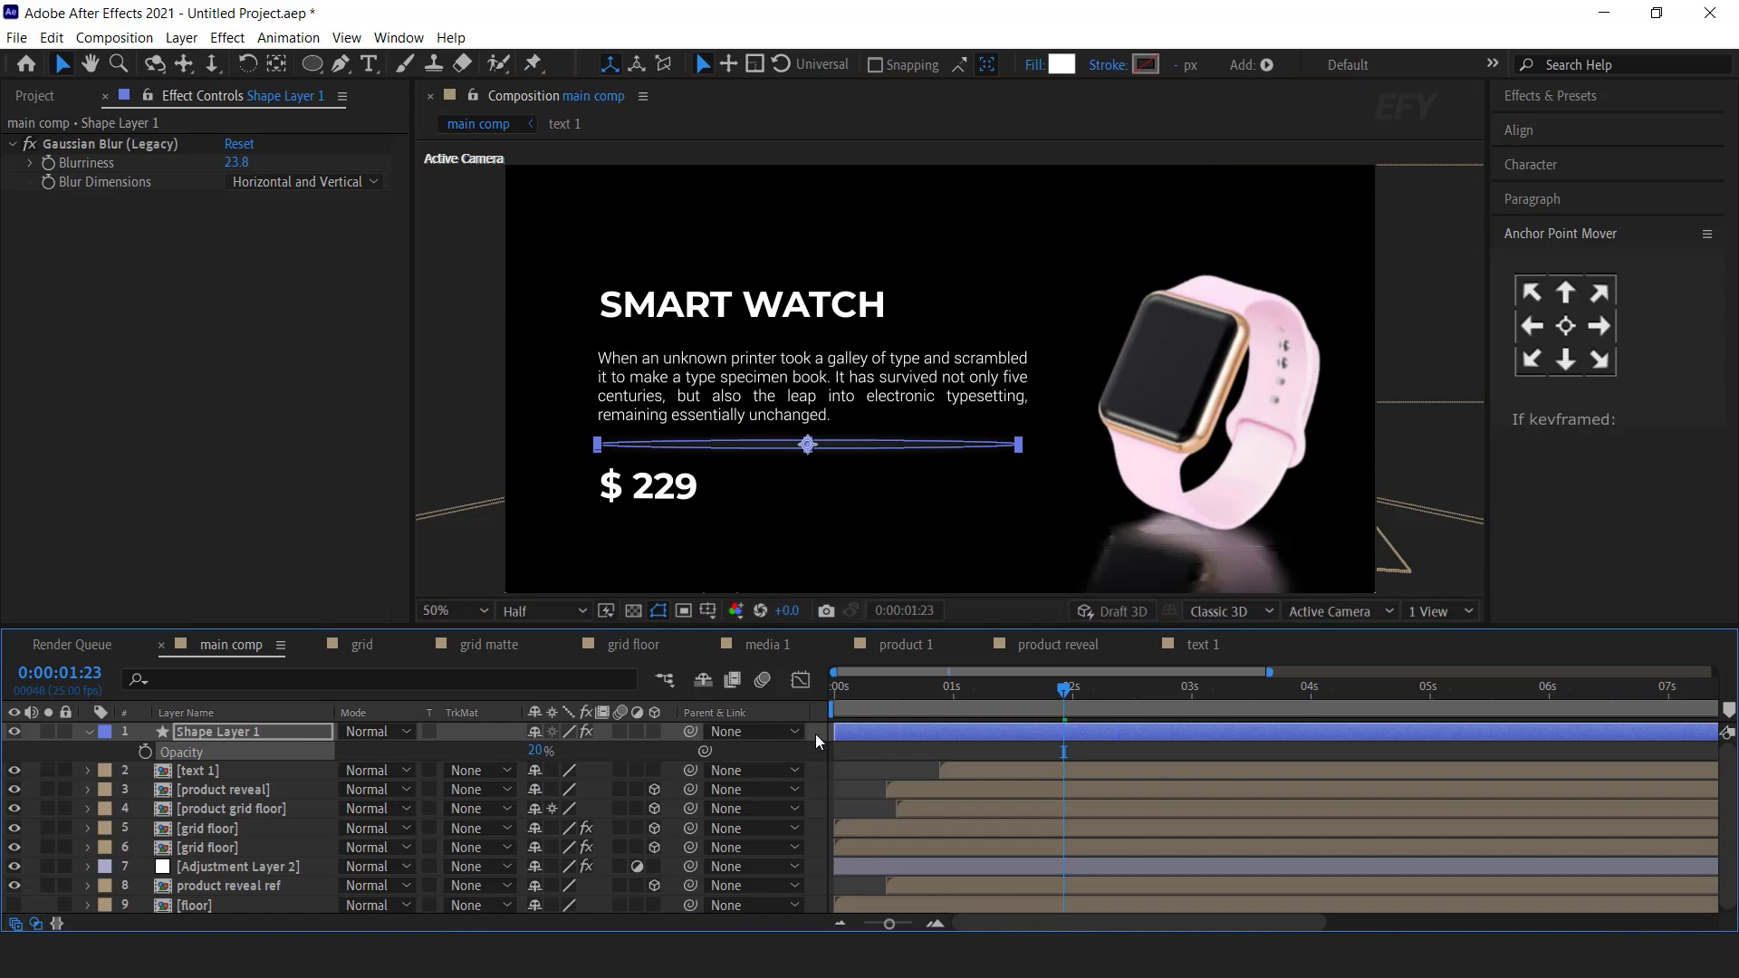
click(883, 752)
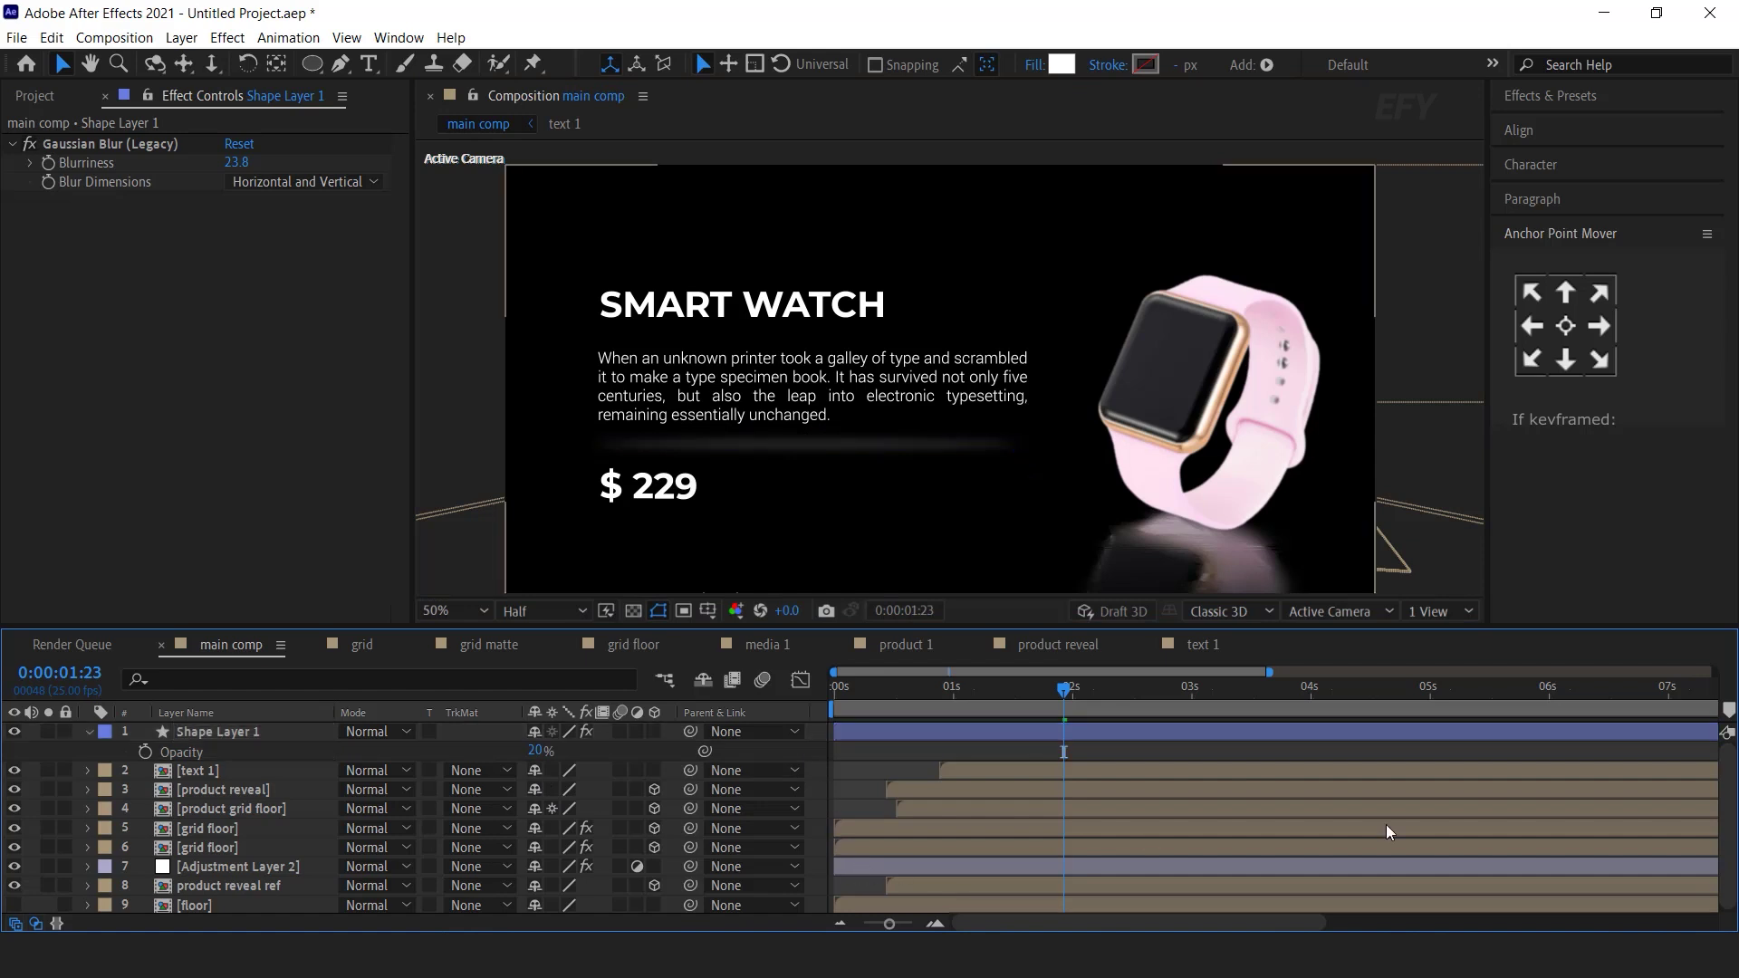
- Delay Shape Layer 1 to start together with text 1, preview it, and place it beneath the text 1 layer
click(89, 732)
drag(946, 732, 1053, 734)
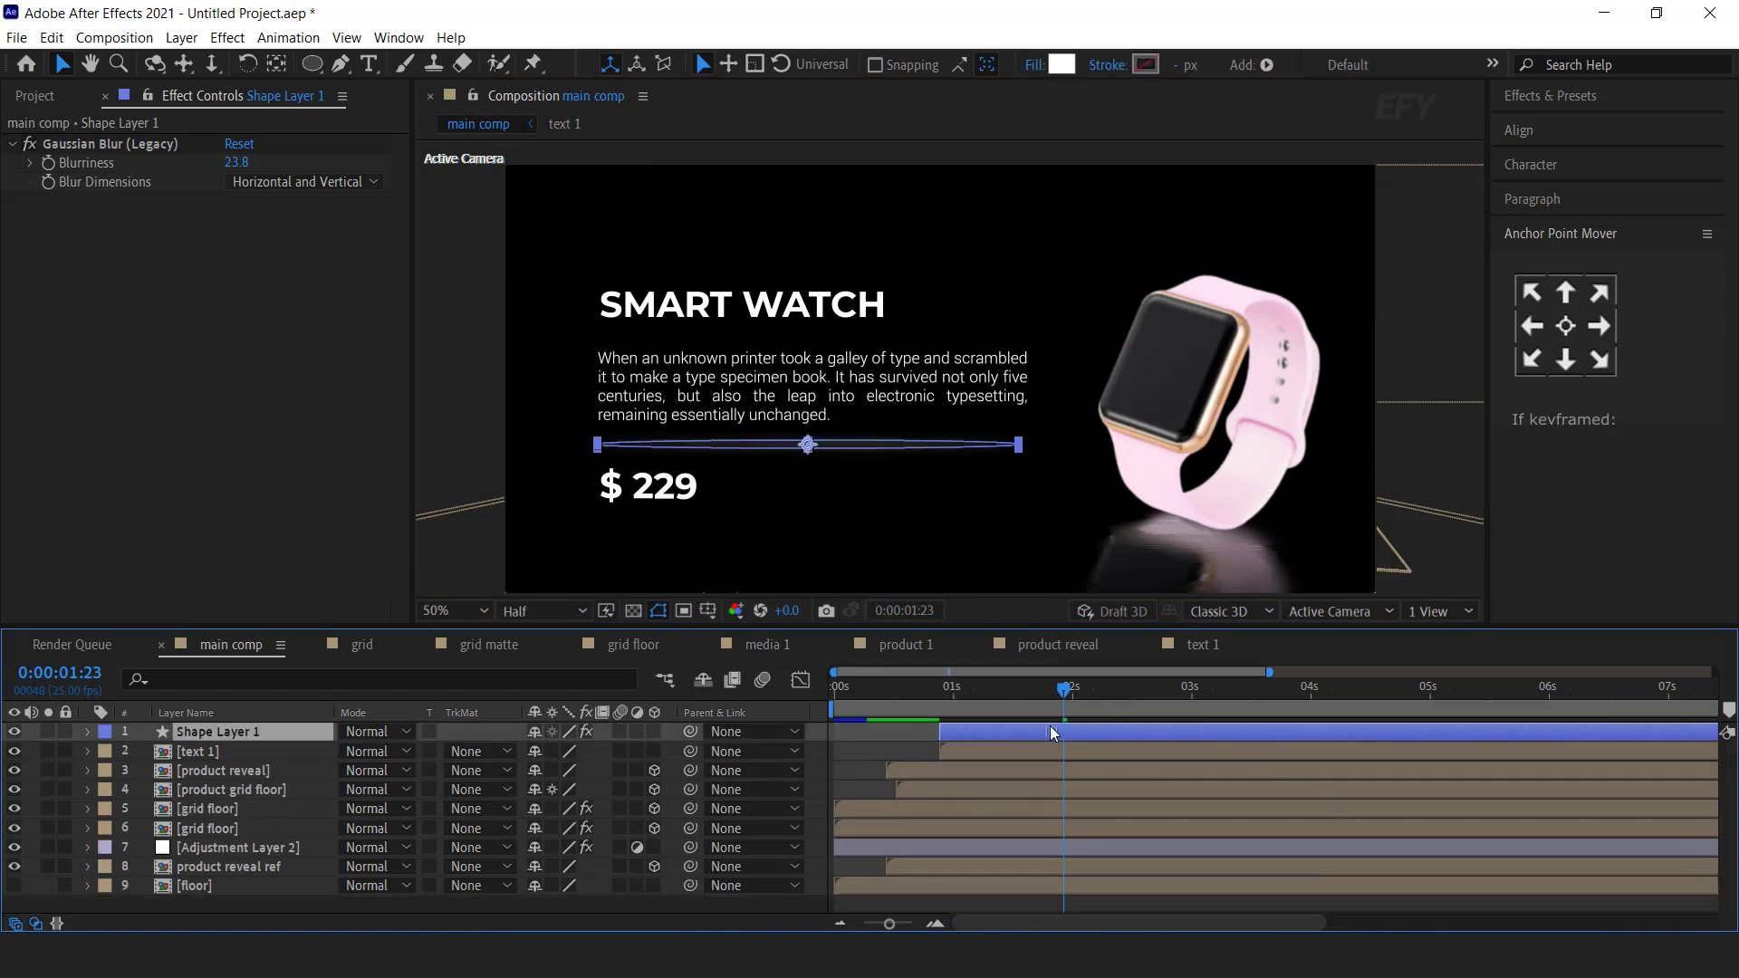
key(space)
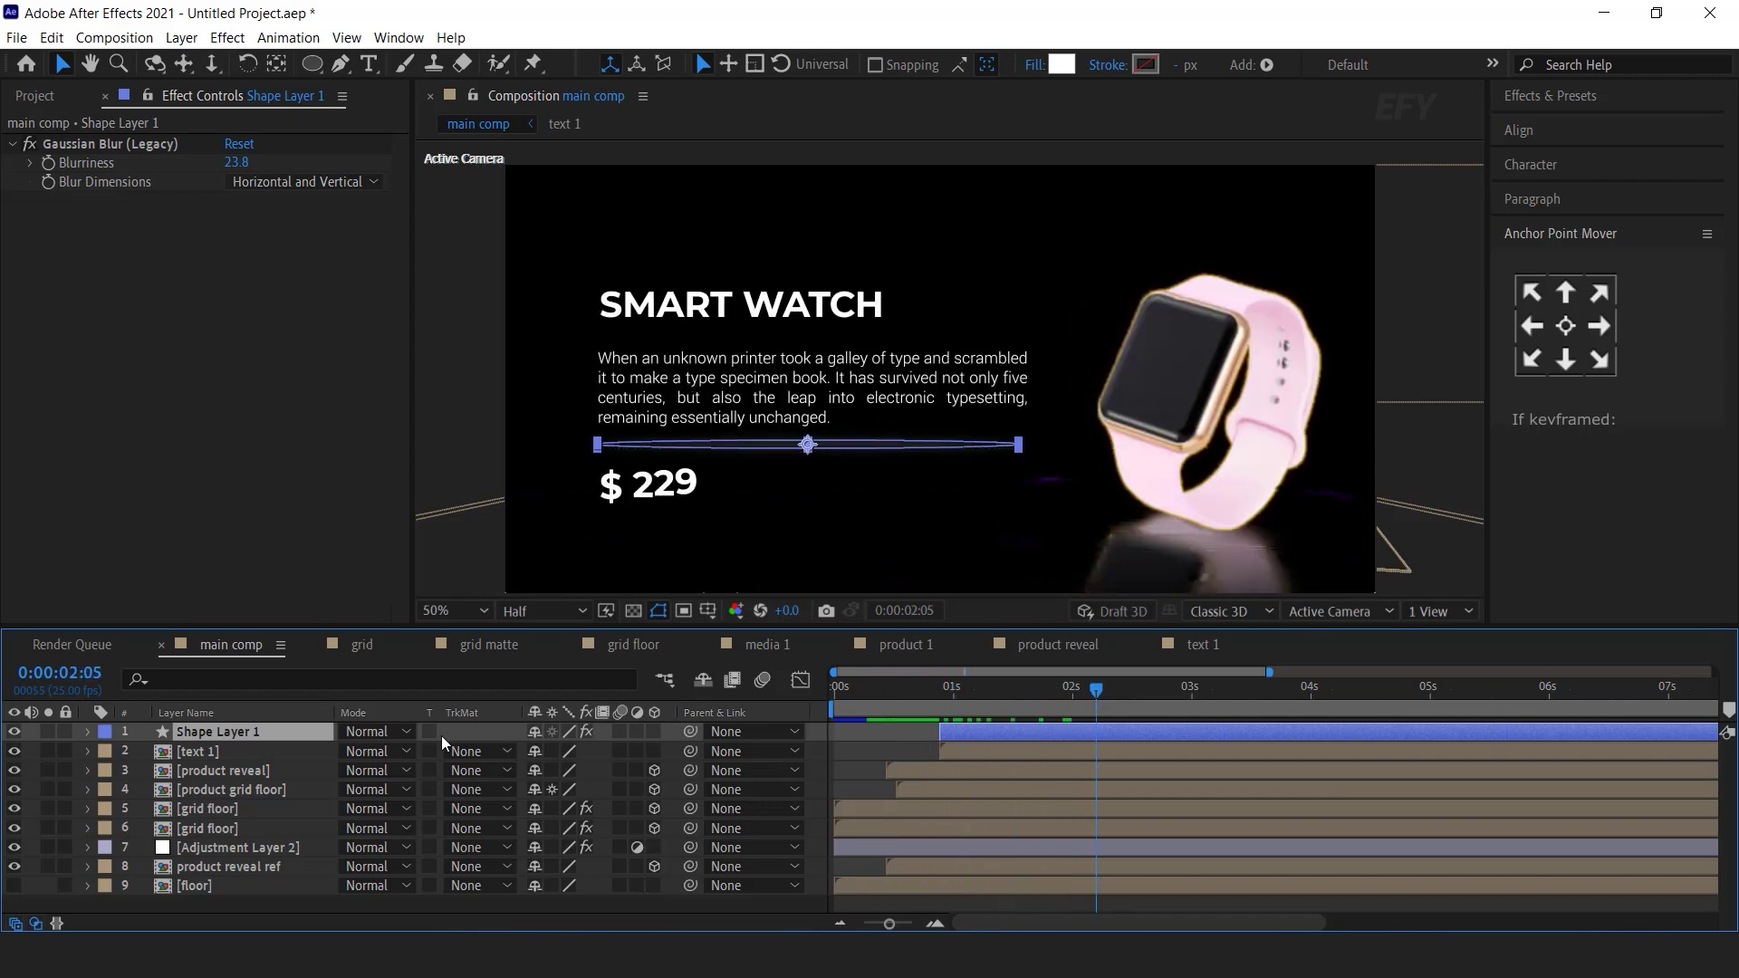
drag(199, 734, 222, 763)
- Keyframe Shape Layer 1's opacity at 0% at the start of the layer
click(947, 704)
key(t)
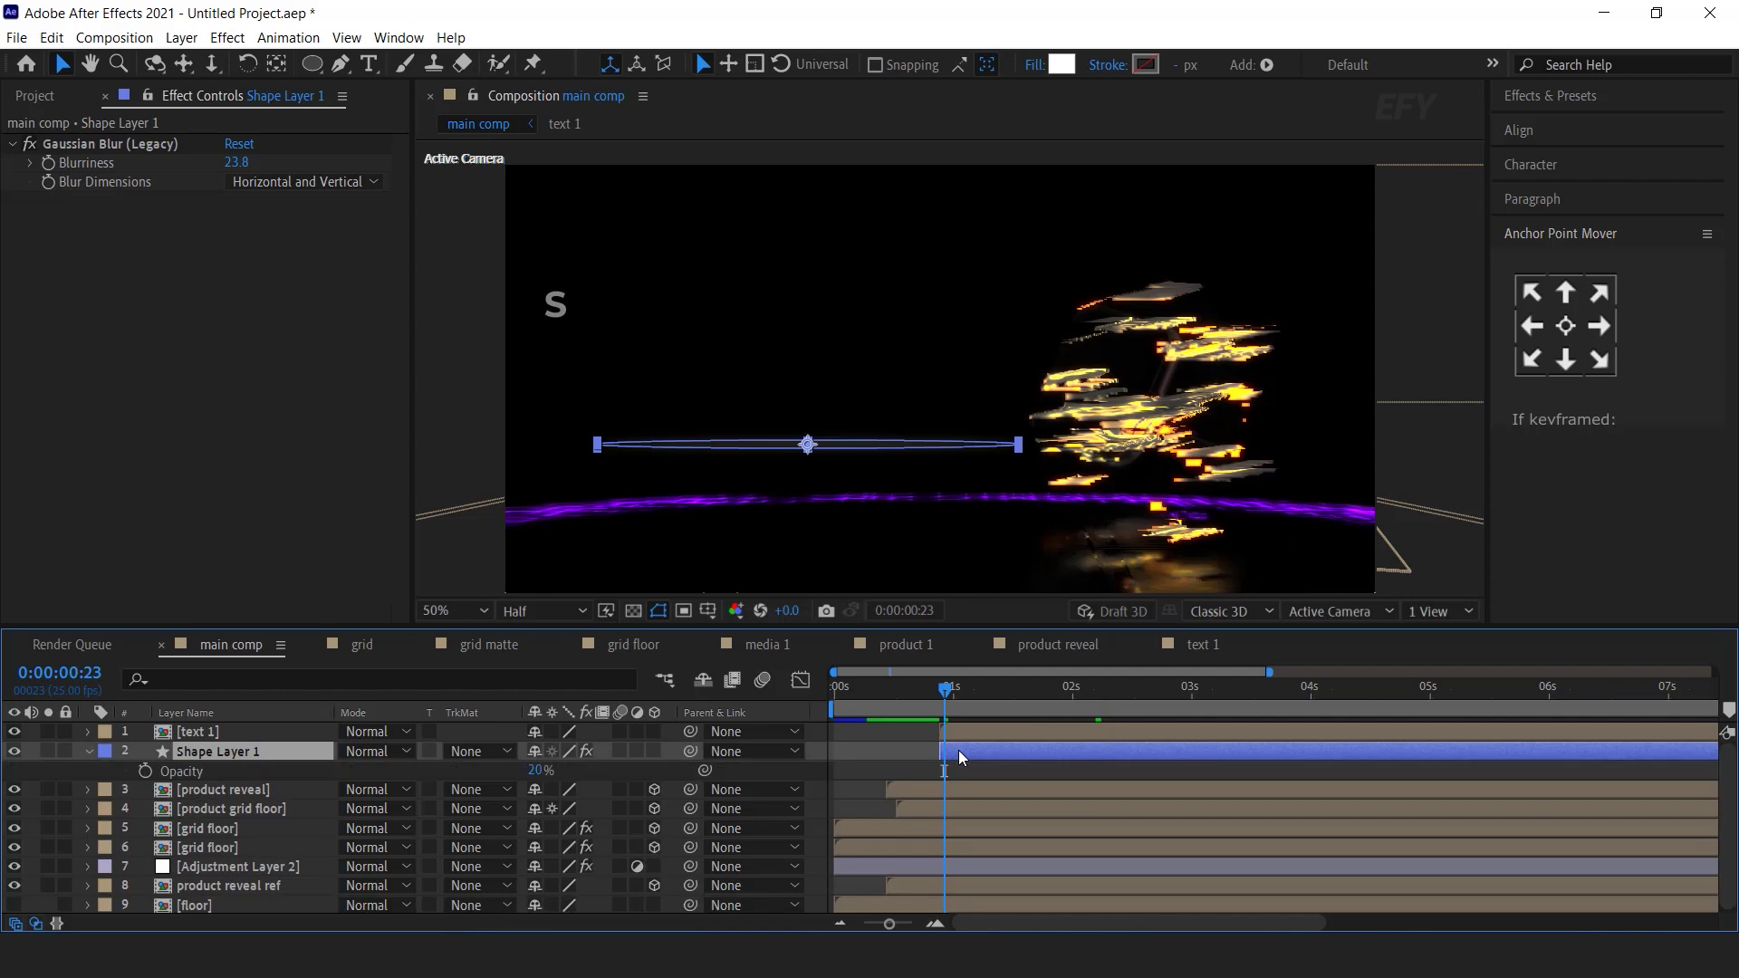
drag(947, 695, 941, 695)
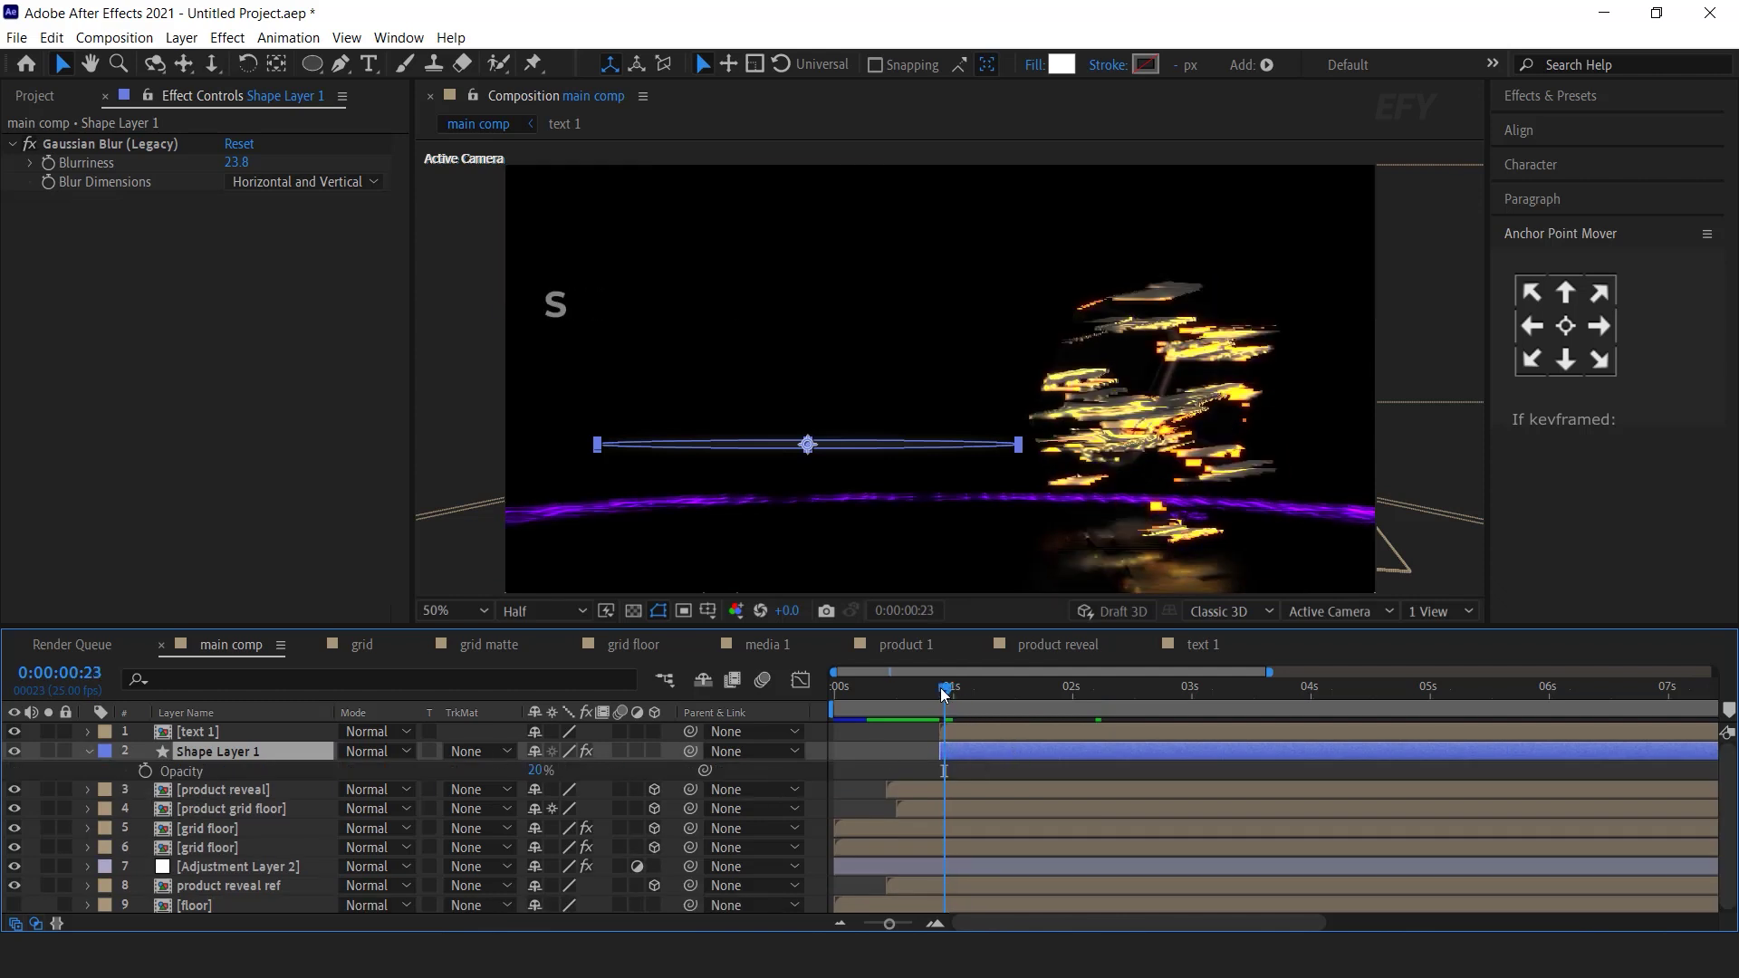
click(145, 770)
drag(537, 771, 426, 774)
- Add a 20% opacity keyframe to Shape Layer 1 at 0:00:01:16 and preview the fade-in
drag(949, 694, 1030, 694)
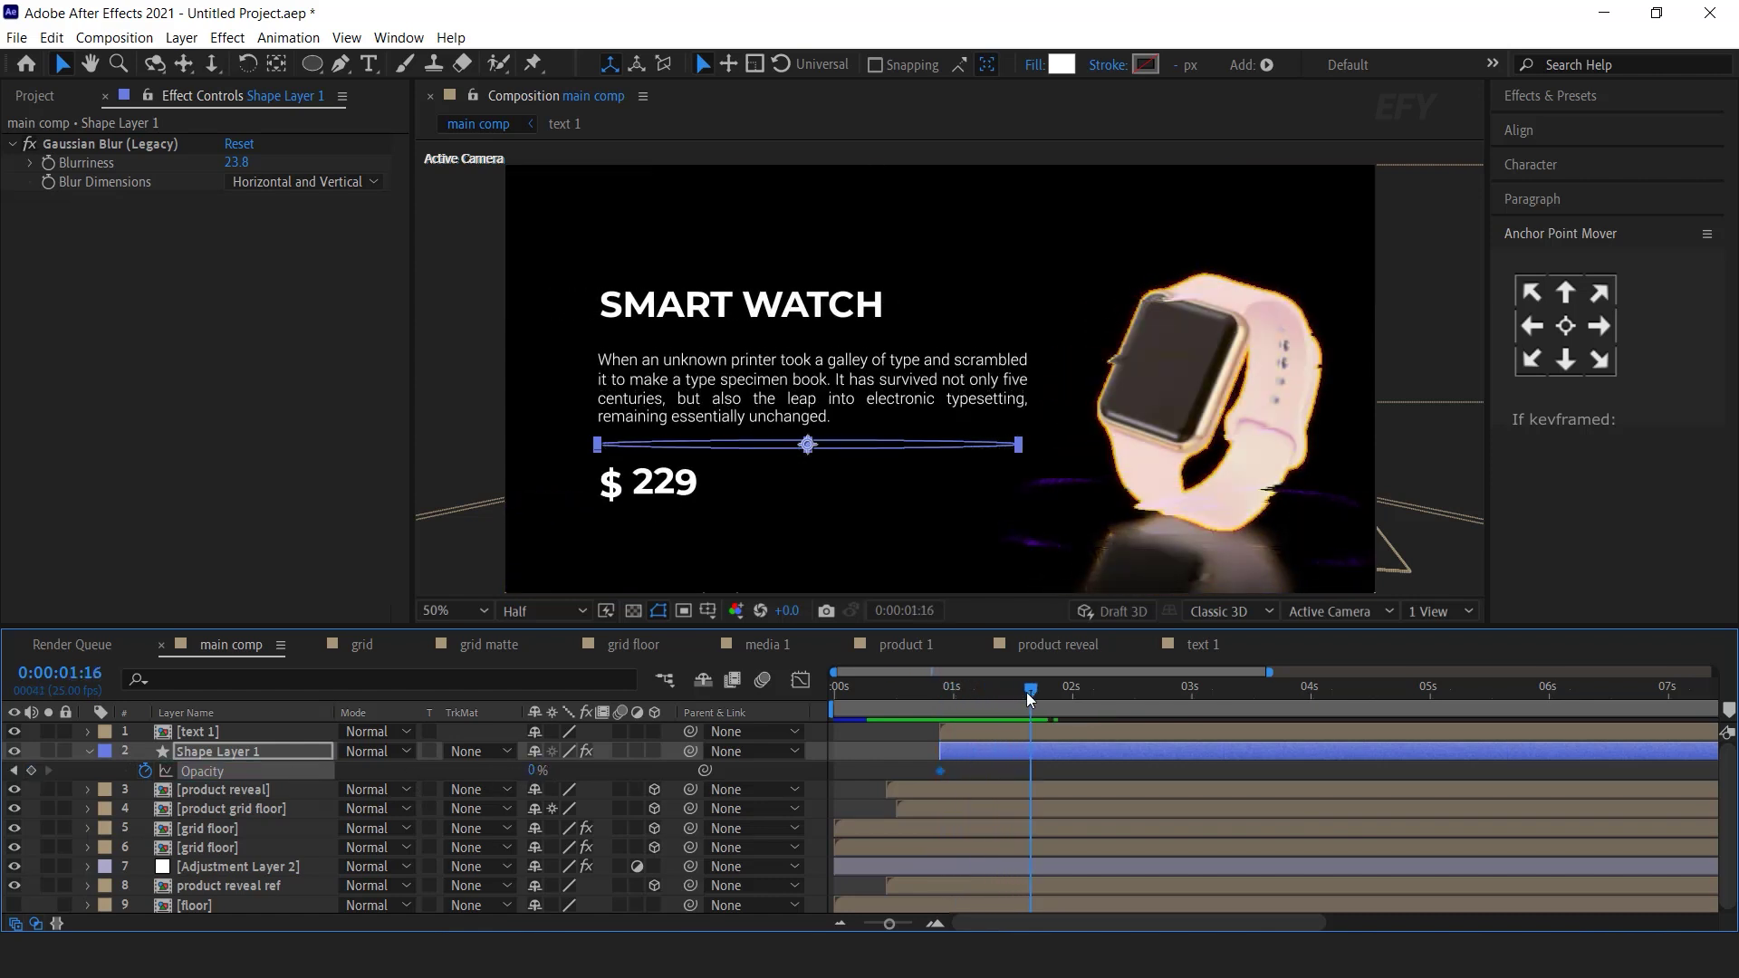
click(536, 771)
key(Return)
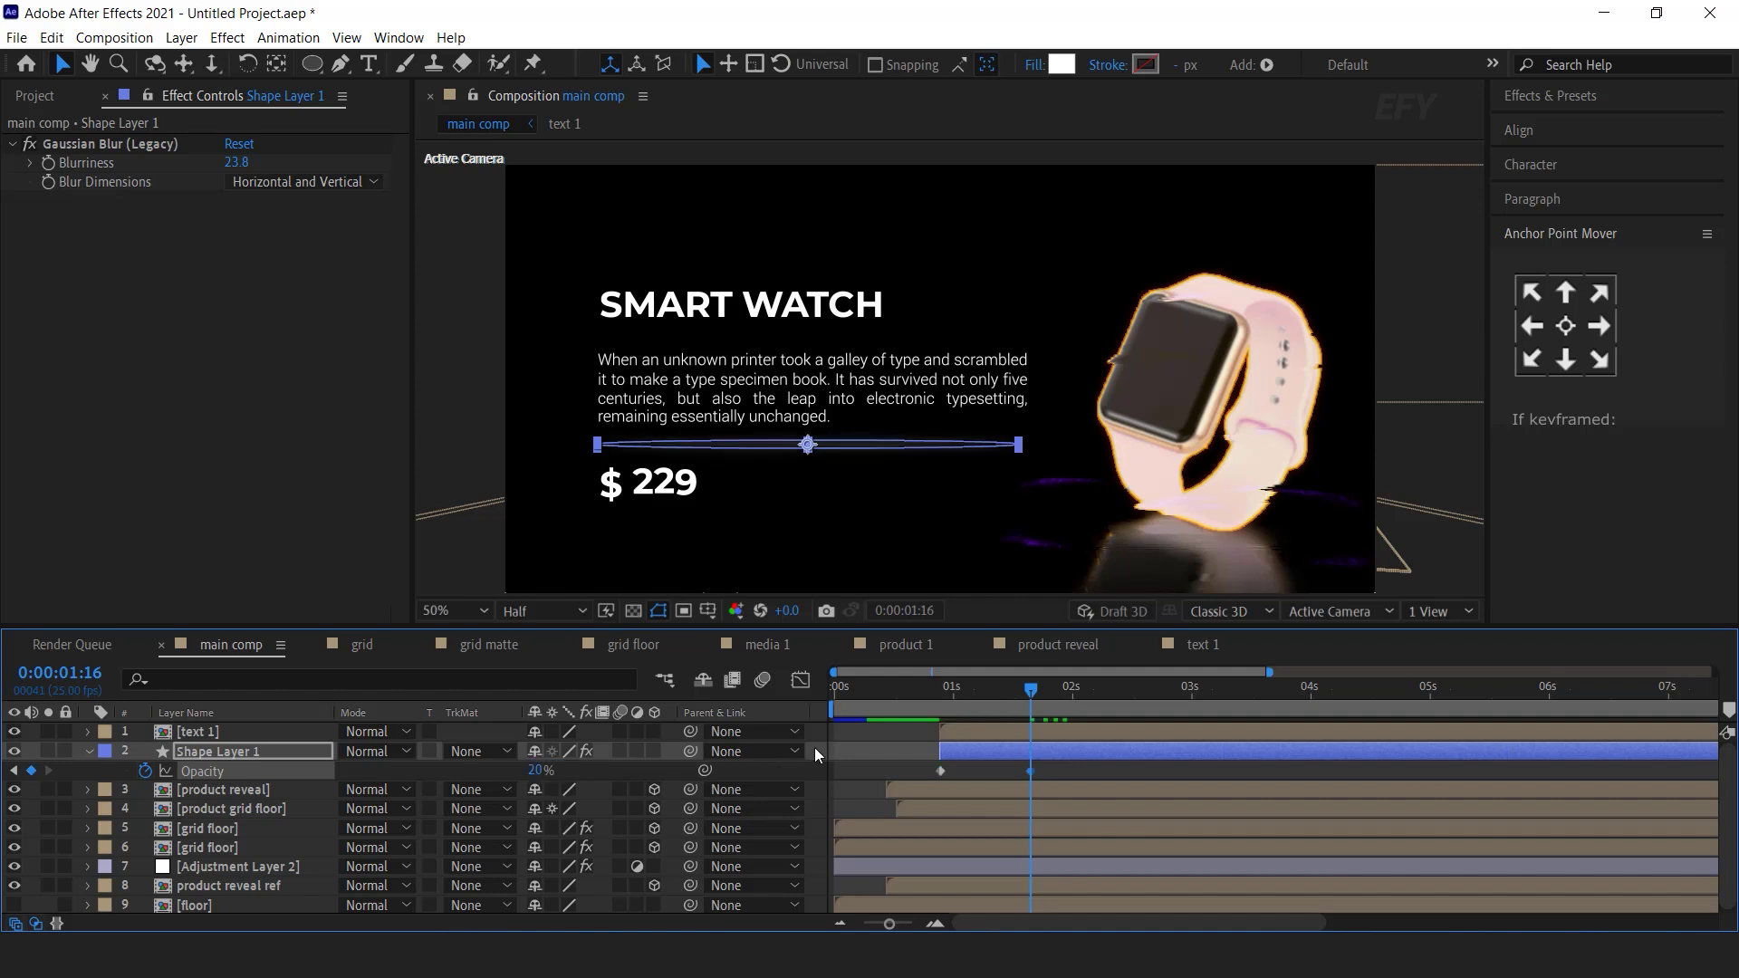
click(818, 752)
key(space)
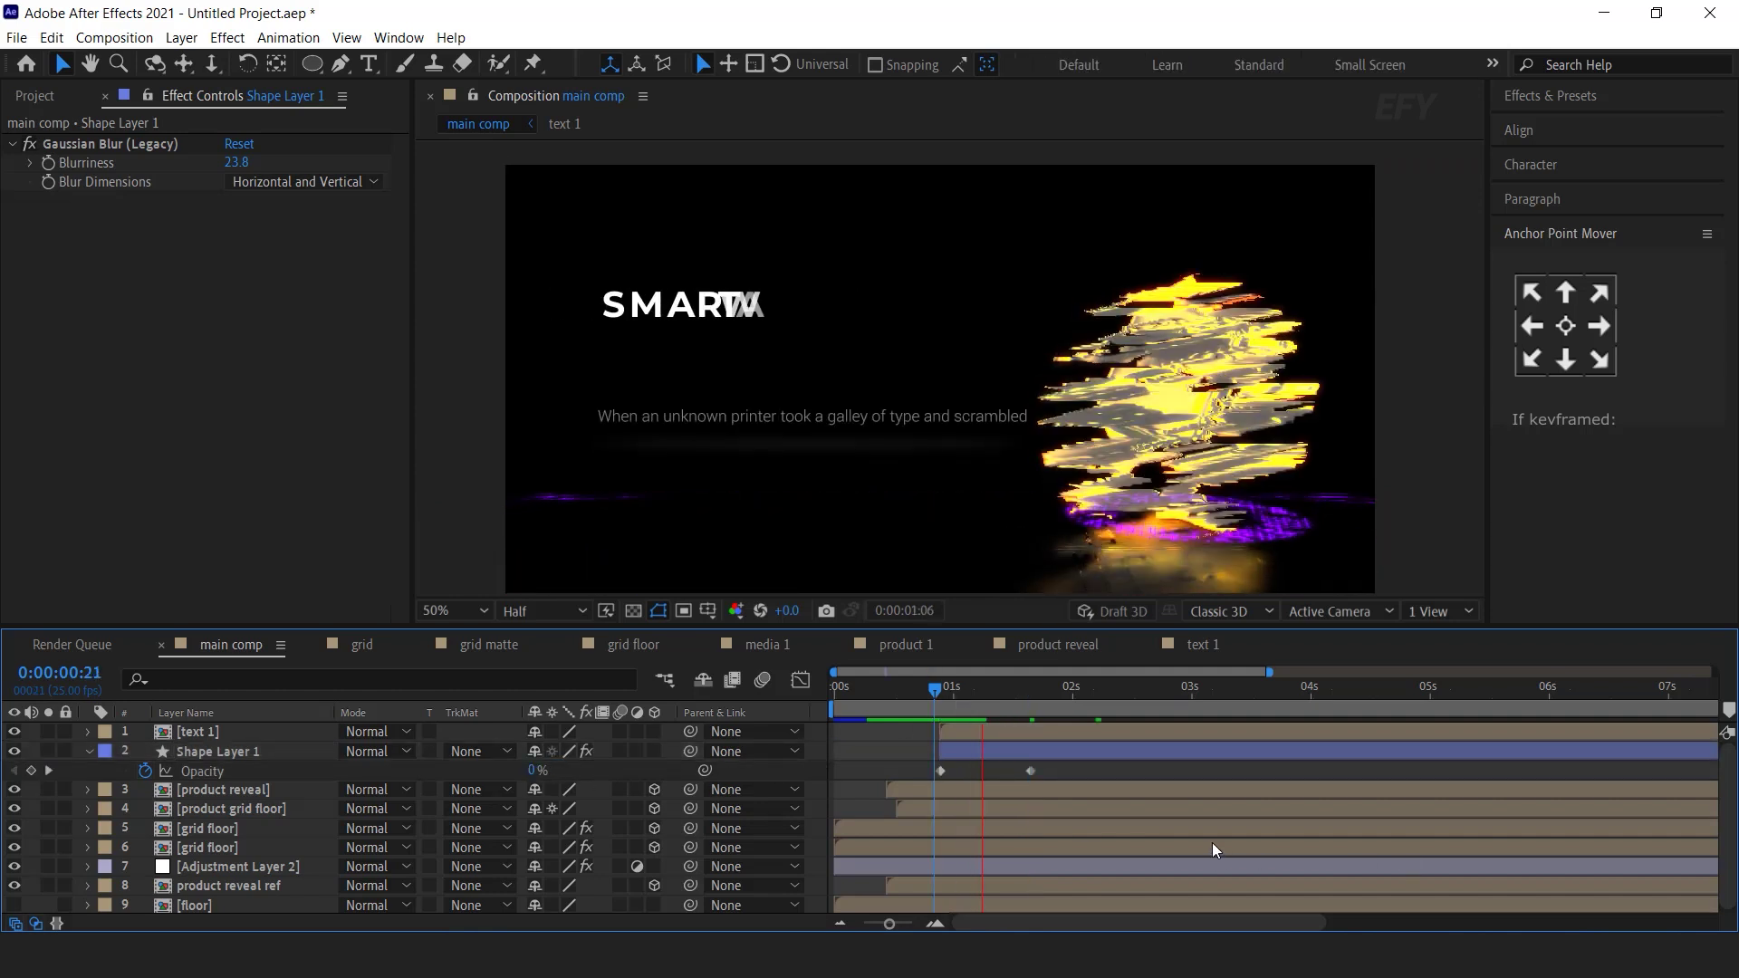
key(space)
click(88, 751)
- Create a white 1920 x 1080 solid named particles as the top layer of main comp
drag(935, 692, 1071, 693)
right_click(819, 730)
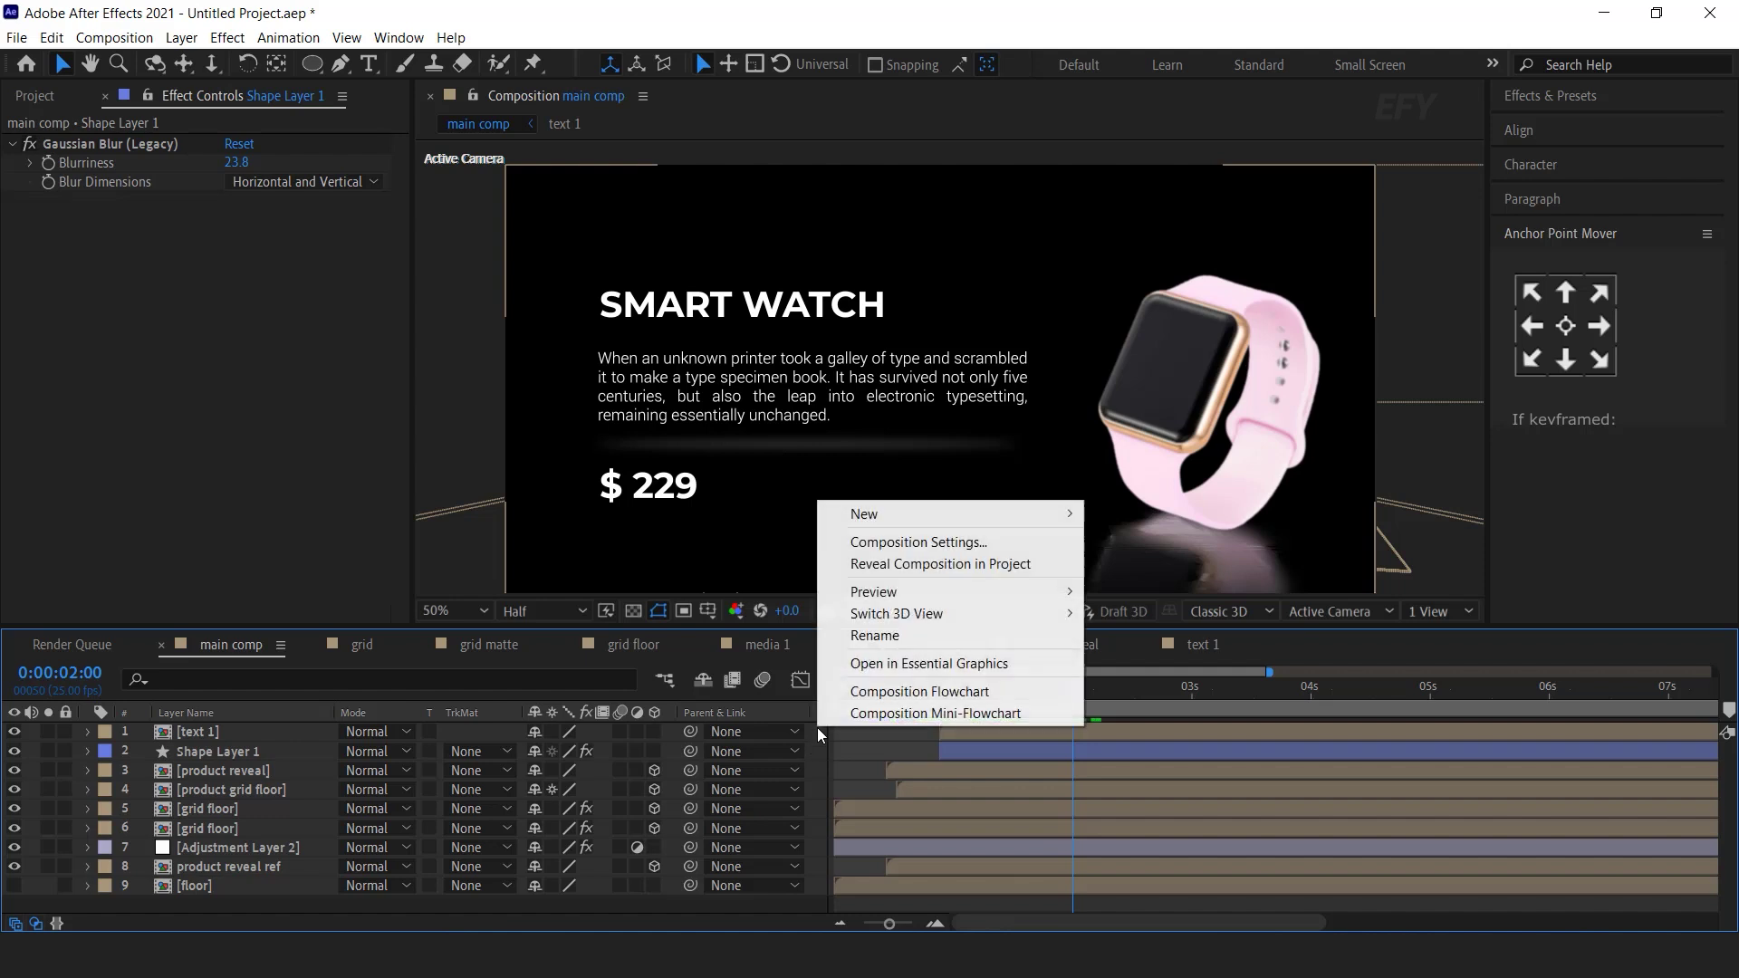
mouse_move(942, 516)
click(1150, 565)
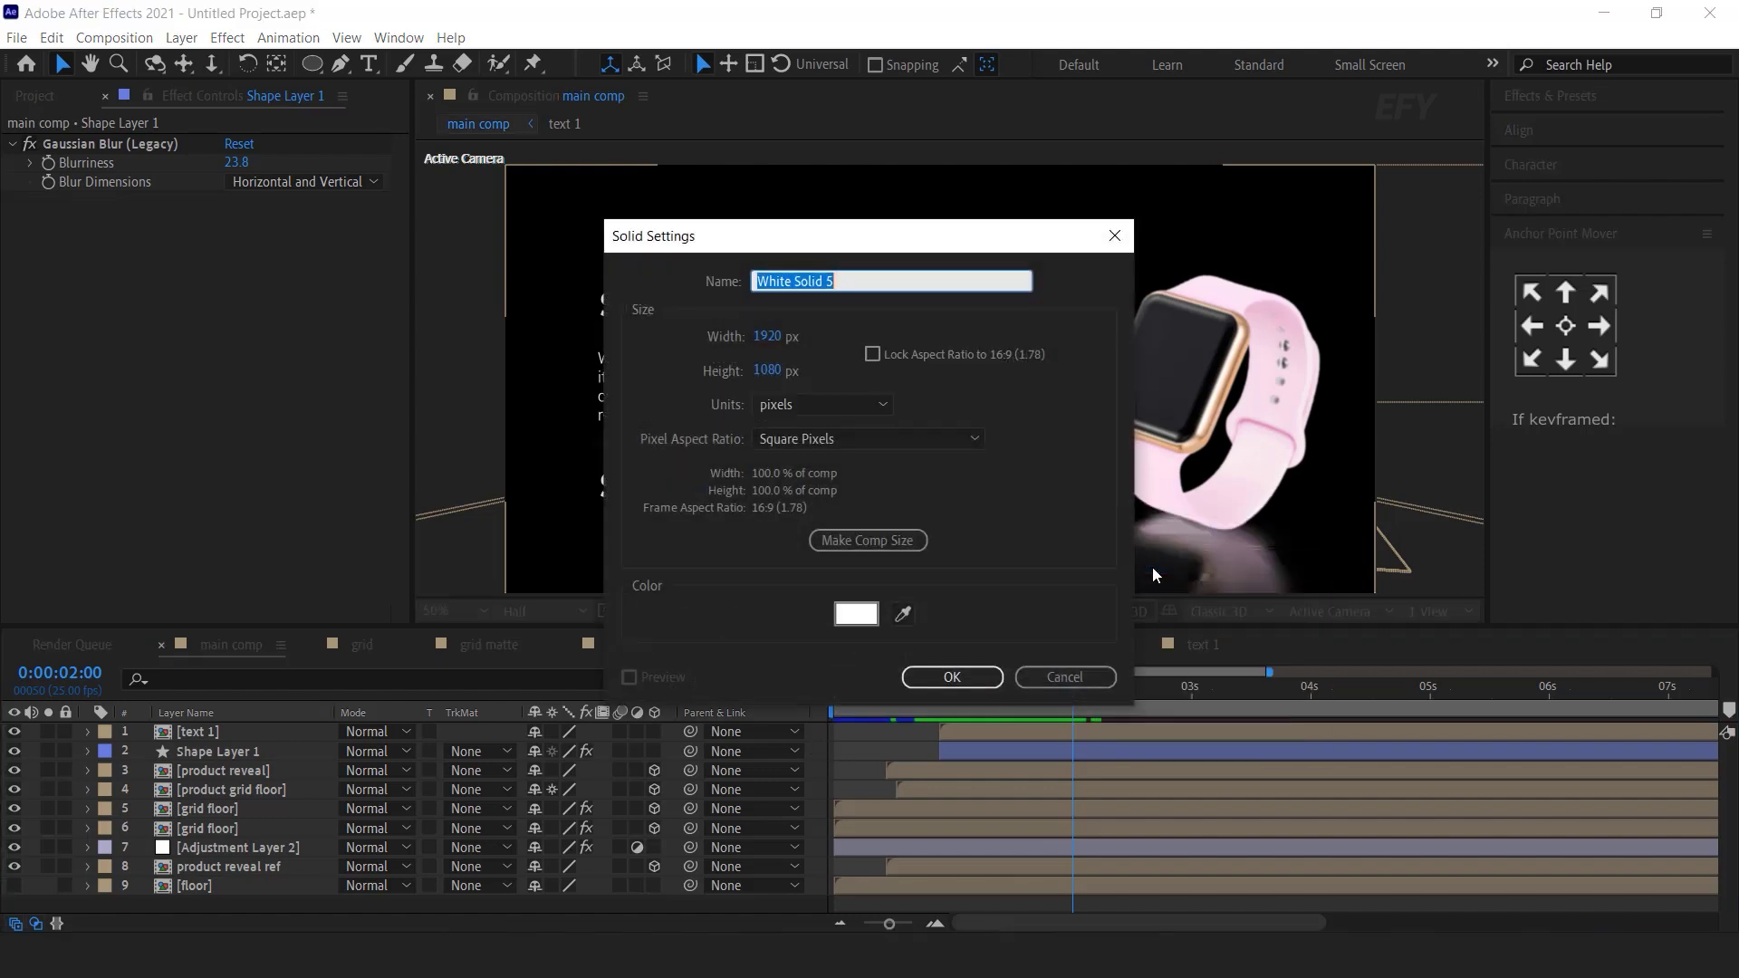
text(particles)
key(Return)
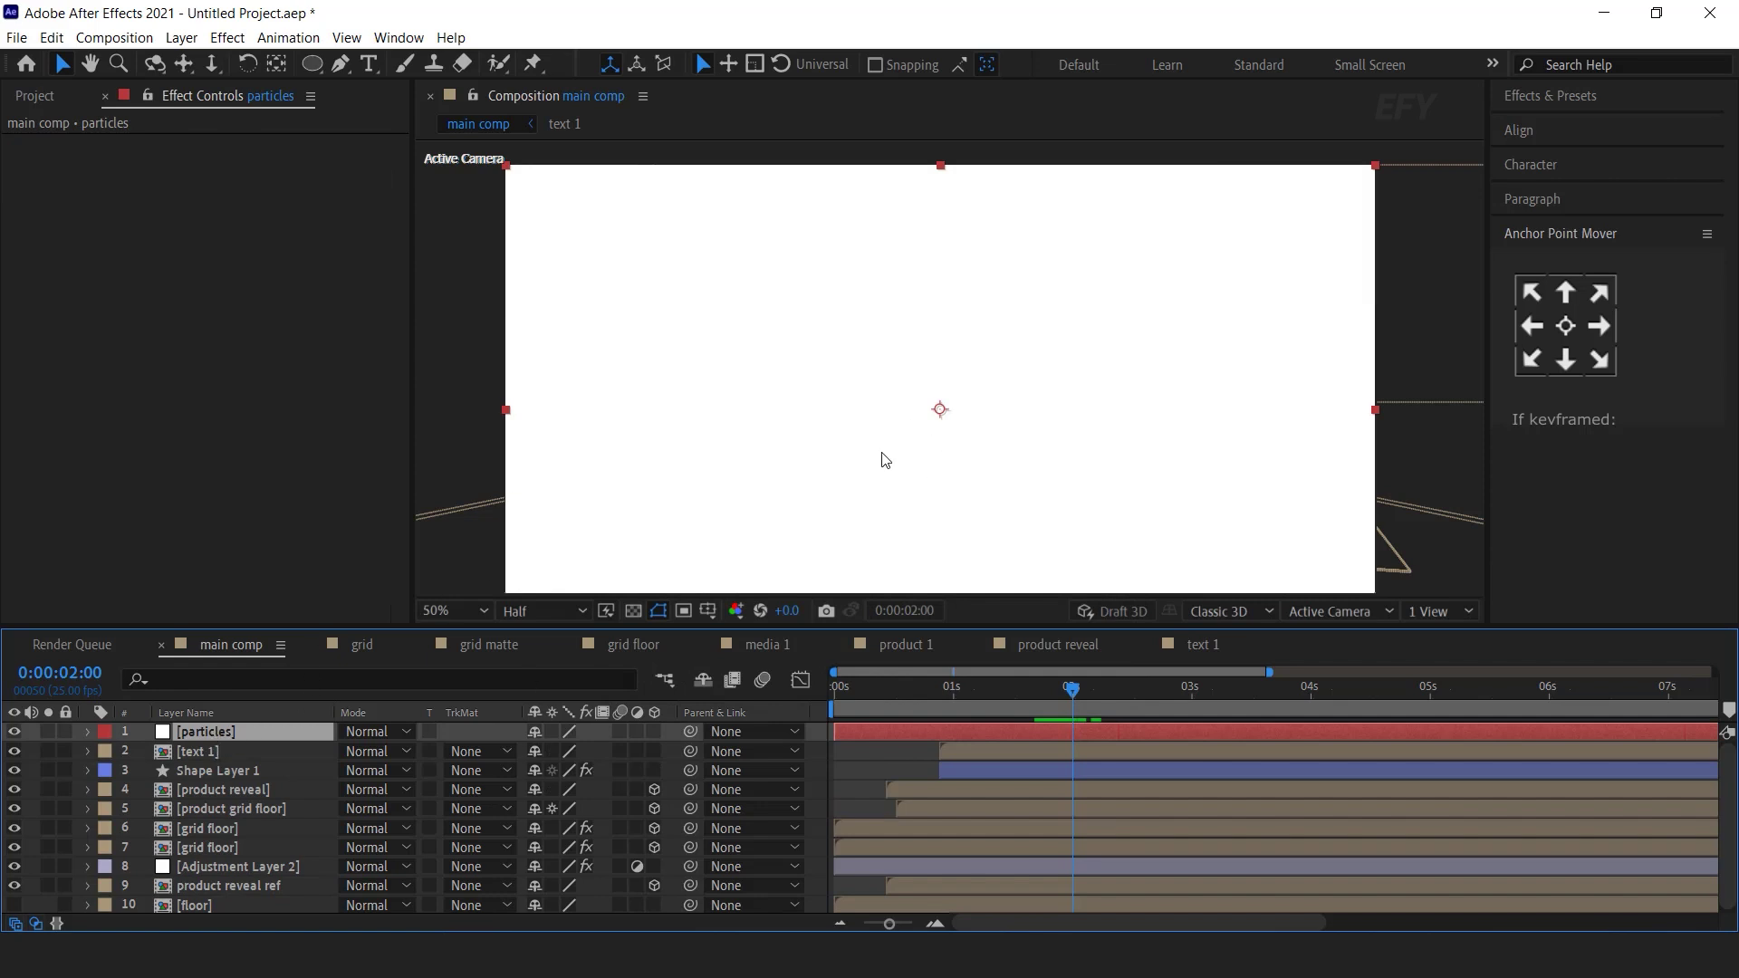
- Apply CC Star Burst to the particles solid and set its Scatter to 1000
key(ctrl+space)
text(cc st)
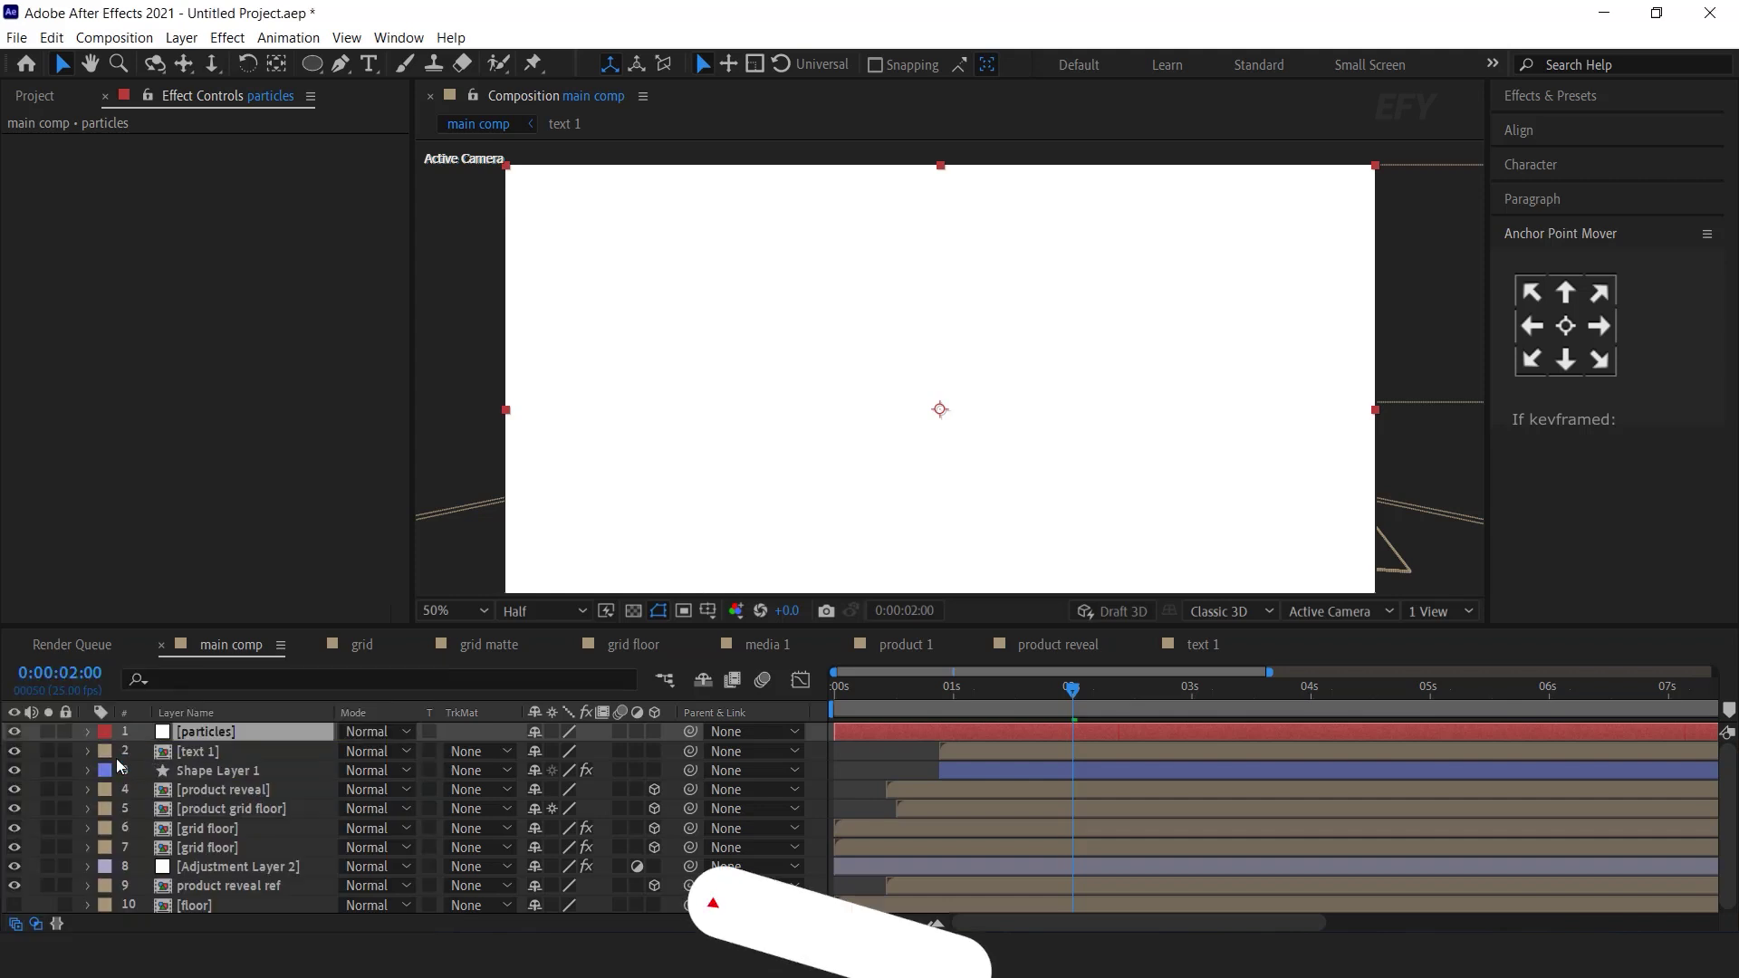
key(Return)
click(239, 162)
text(1000)
key(Return)
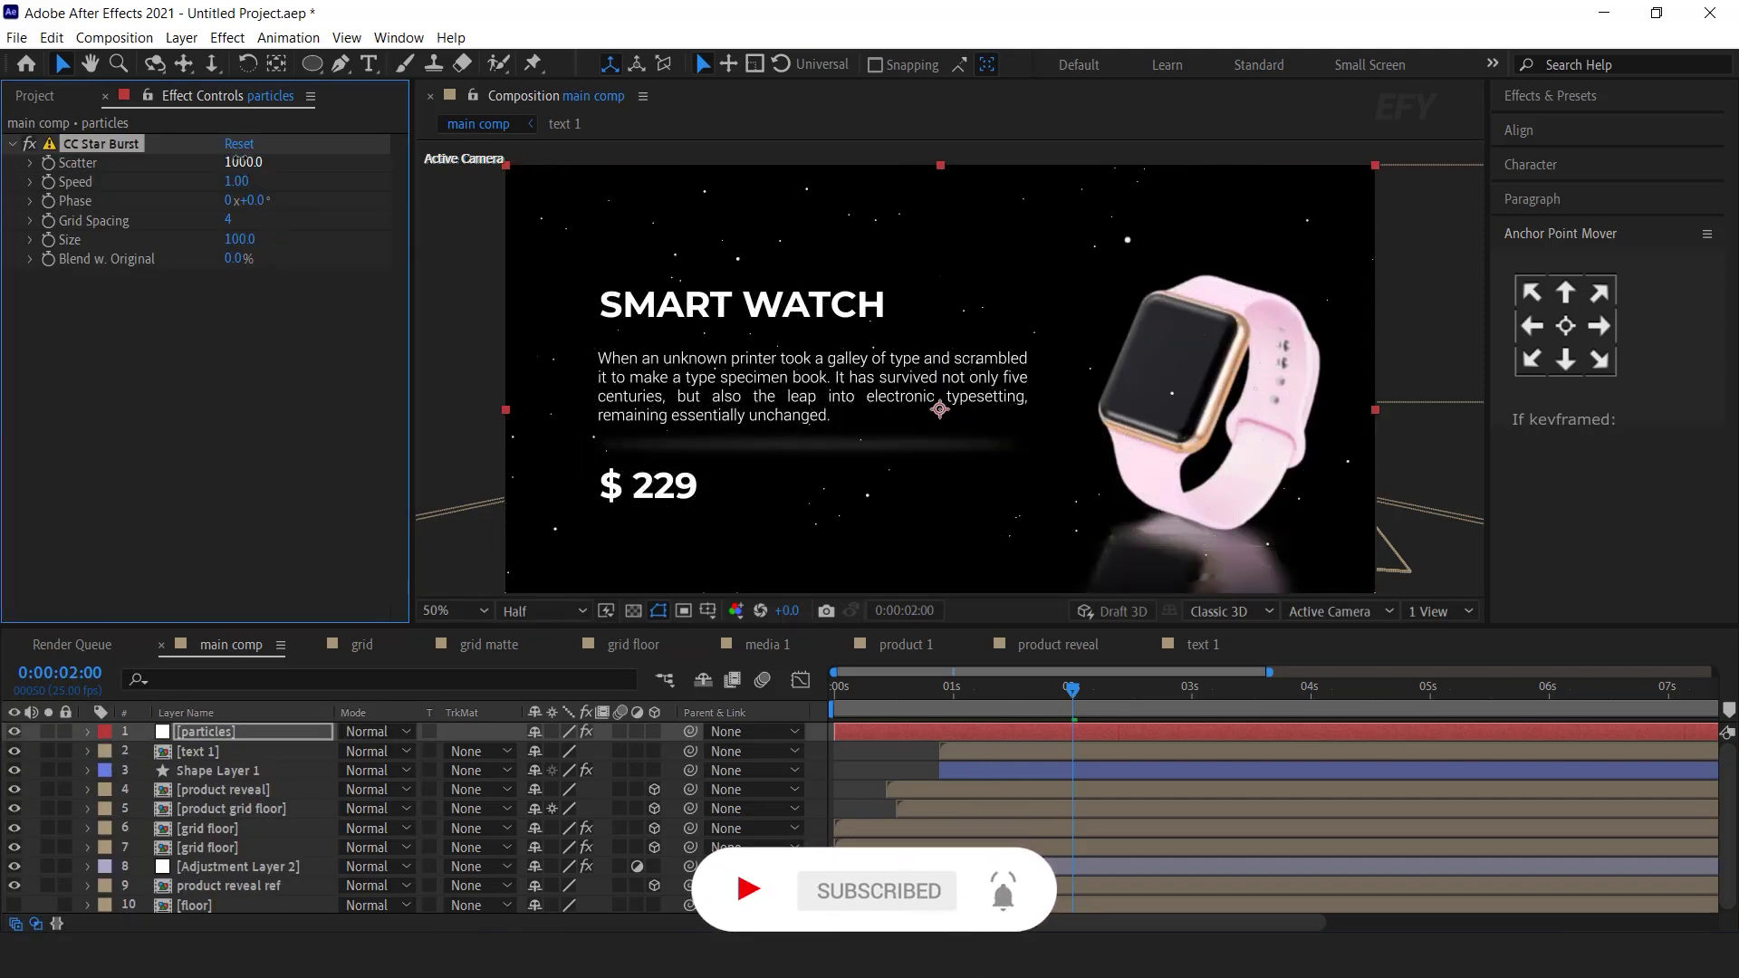
- Set CC Star Burst's Speed to 0.1, Grid Spacing to 1 and Size to 70, and preview from the start
click(239, 182)
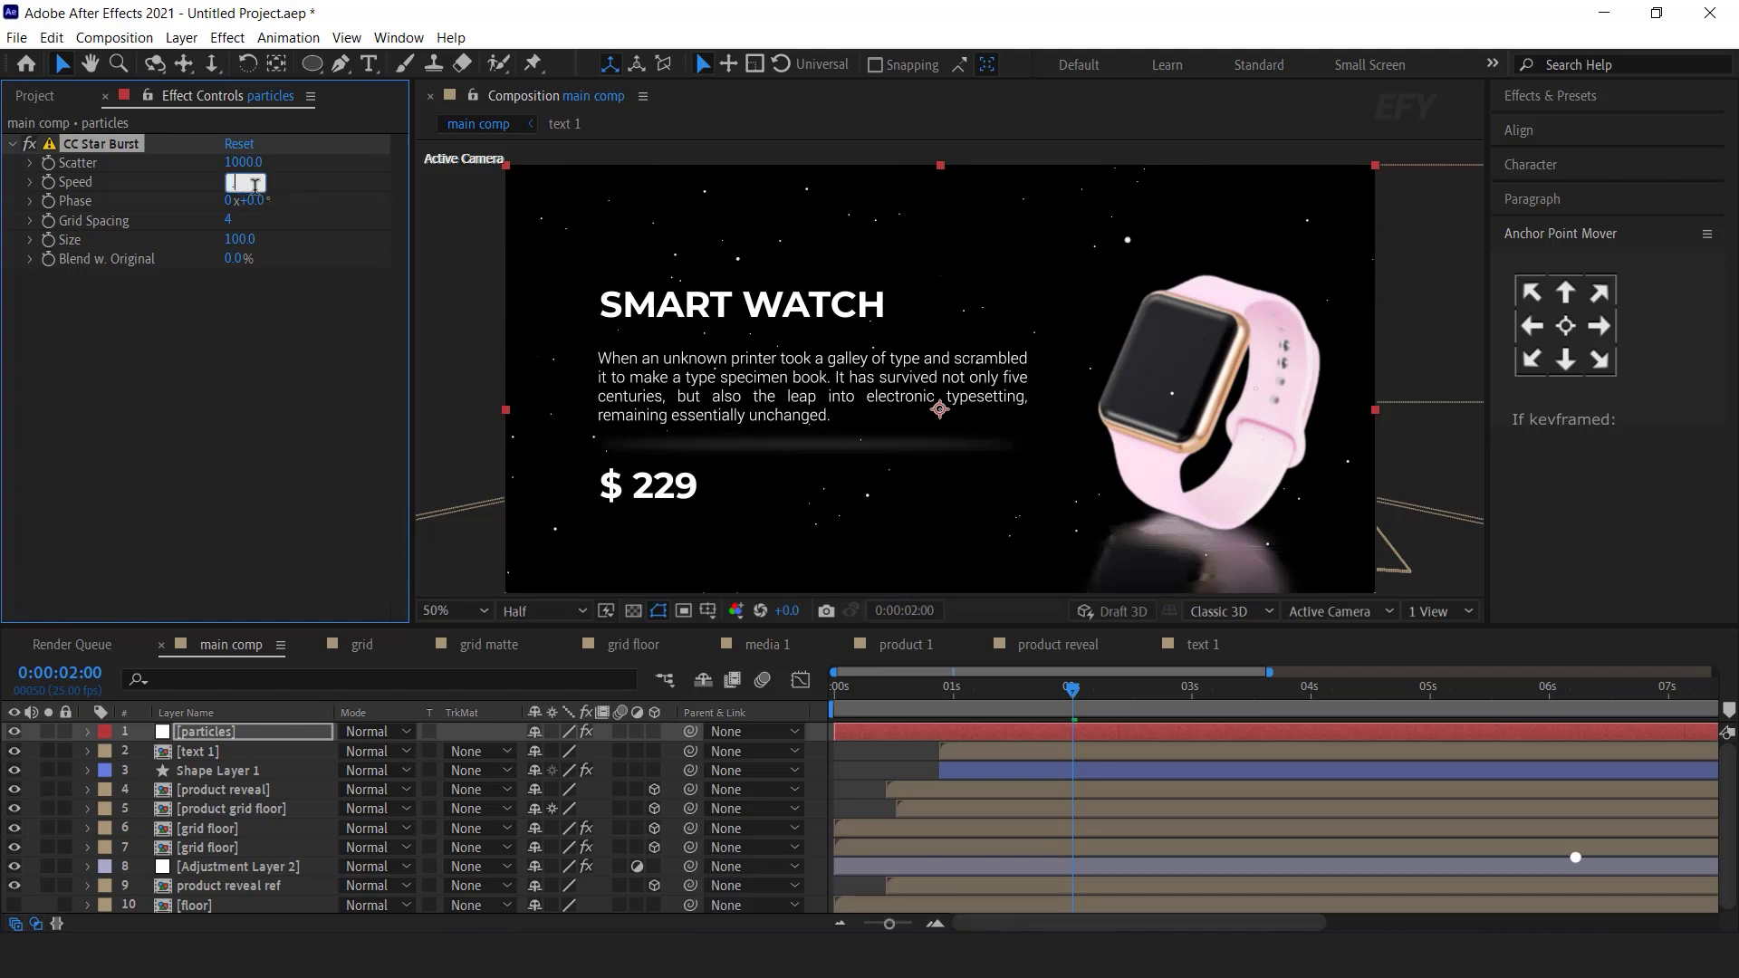
text(.1)
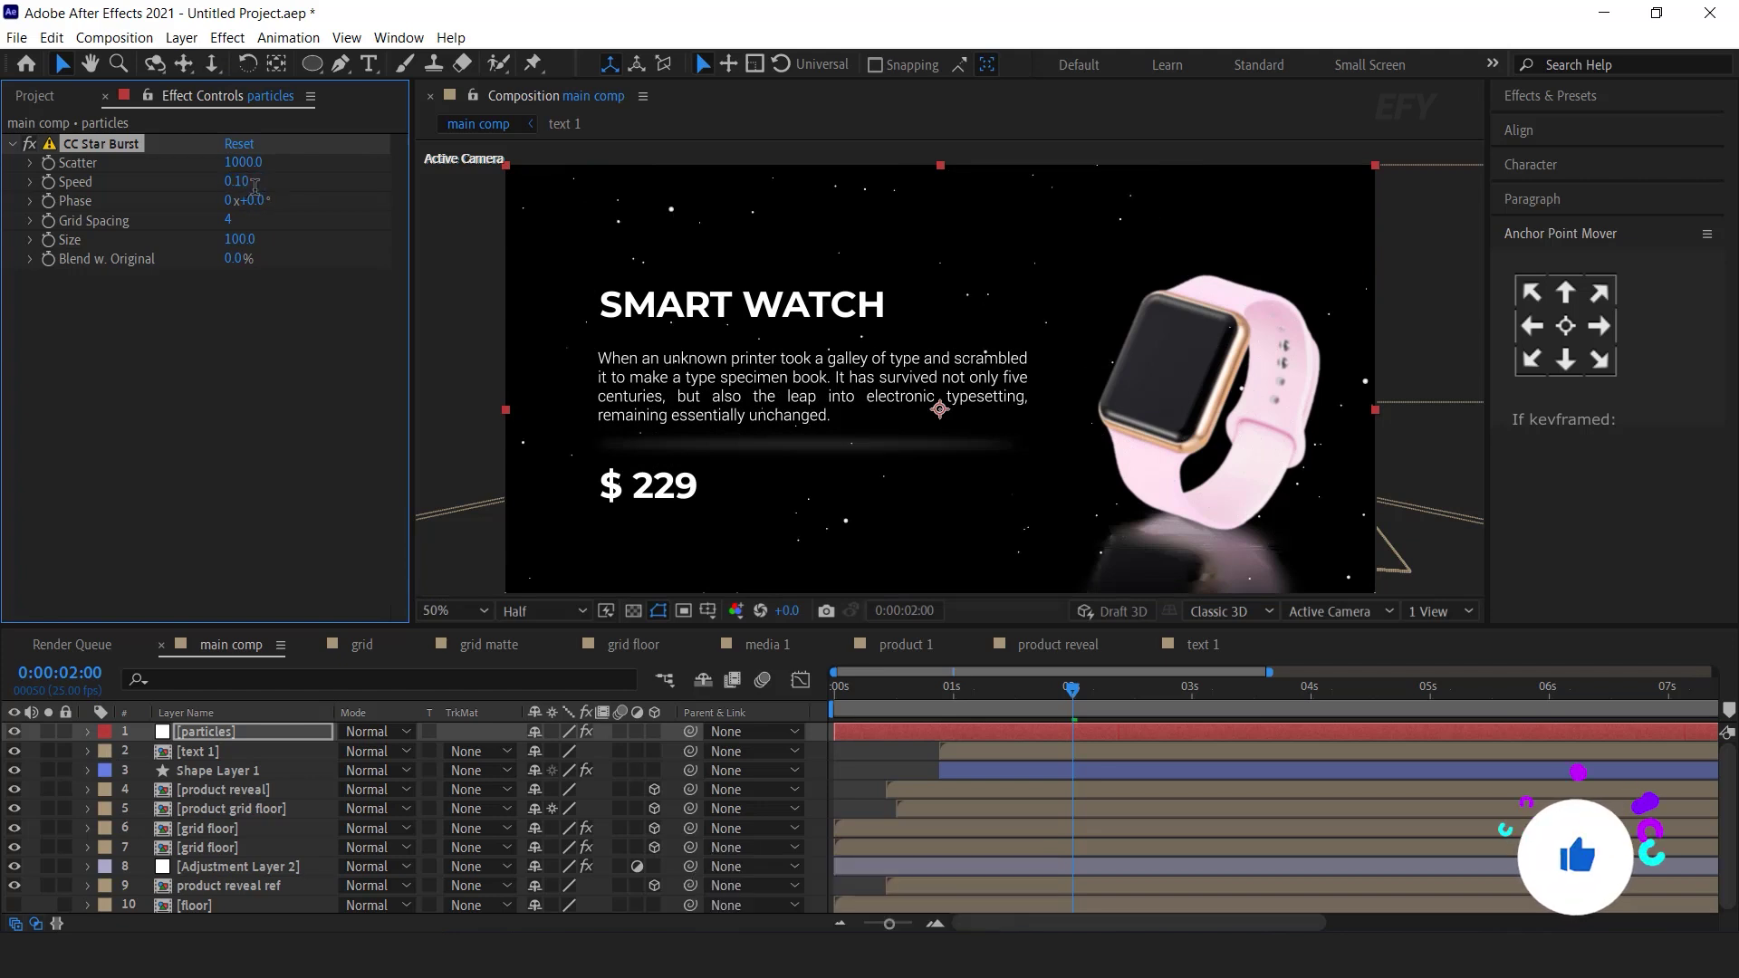
click(229, 220)
text(1)
key(Return)
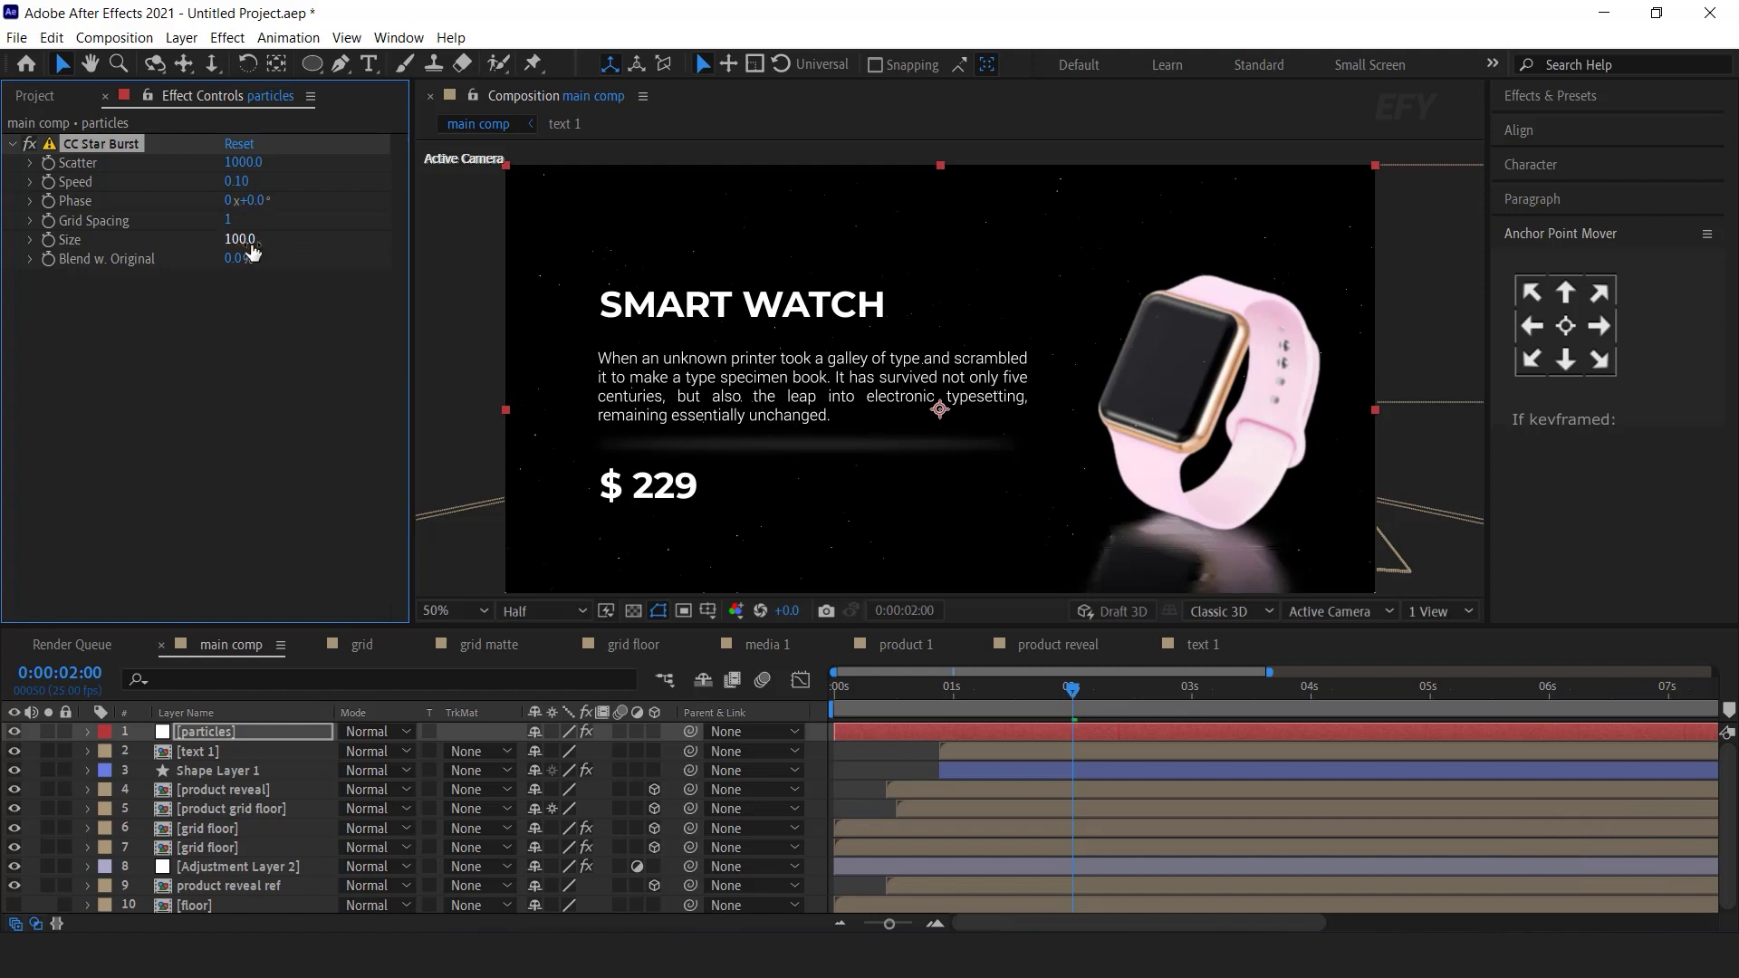
click(245, 240)
key(Return)
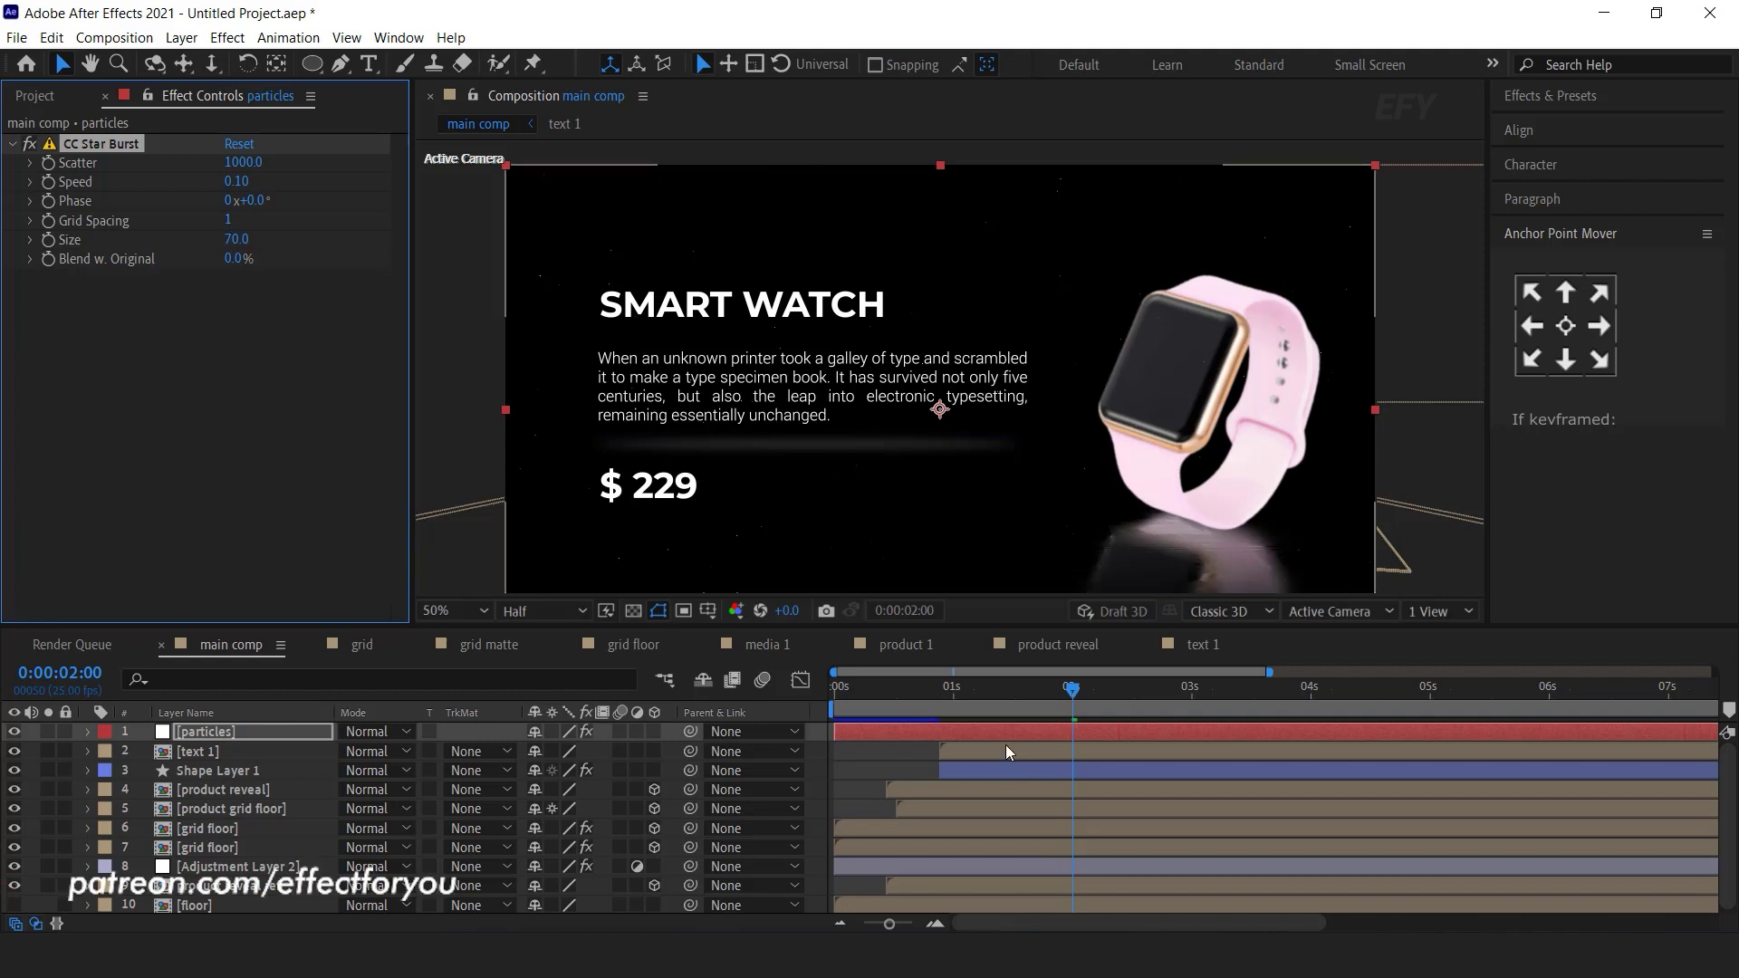
drag(901, 688, 832, 702)
key(space)
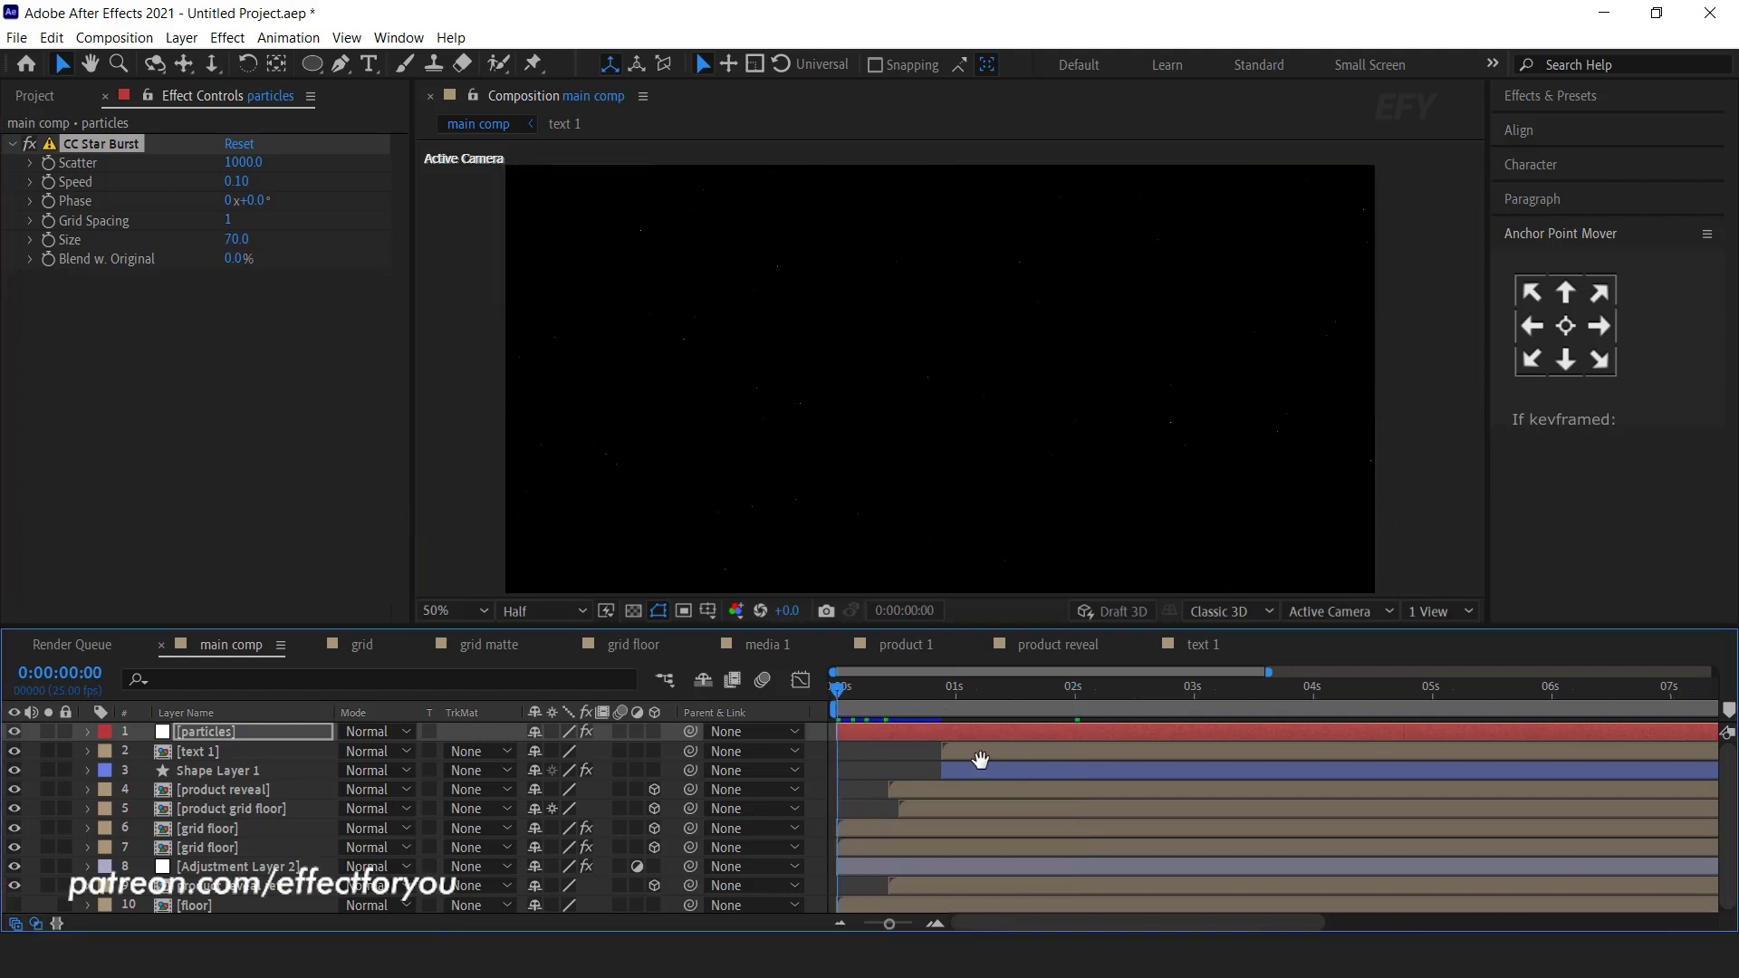
key(space)
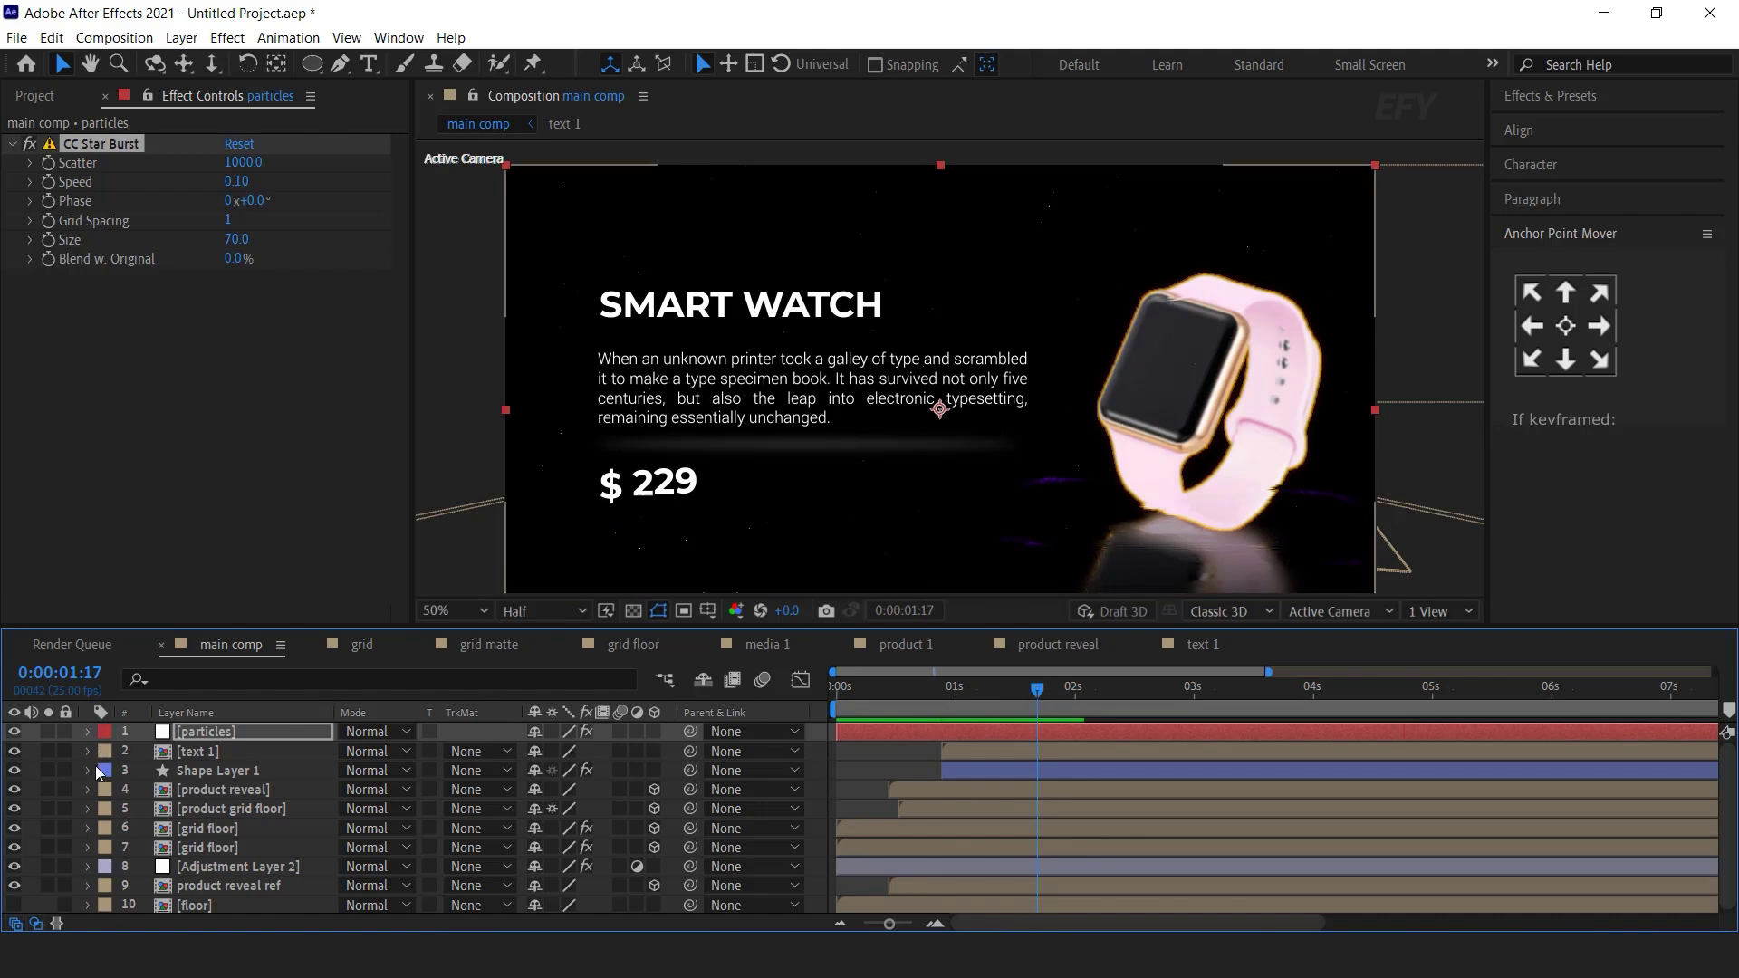
- Make the text 1, Shape Layer 1 and particles layers 3D and preview the composition
click(339, 751)
click(652, 754)
click(656, 769)
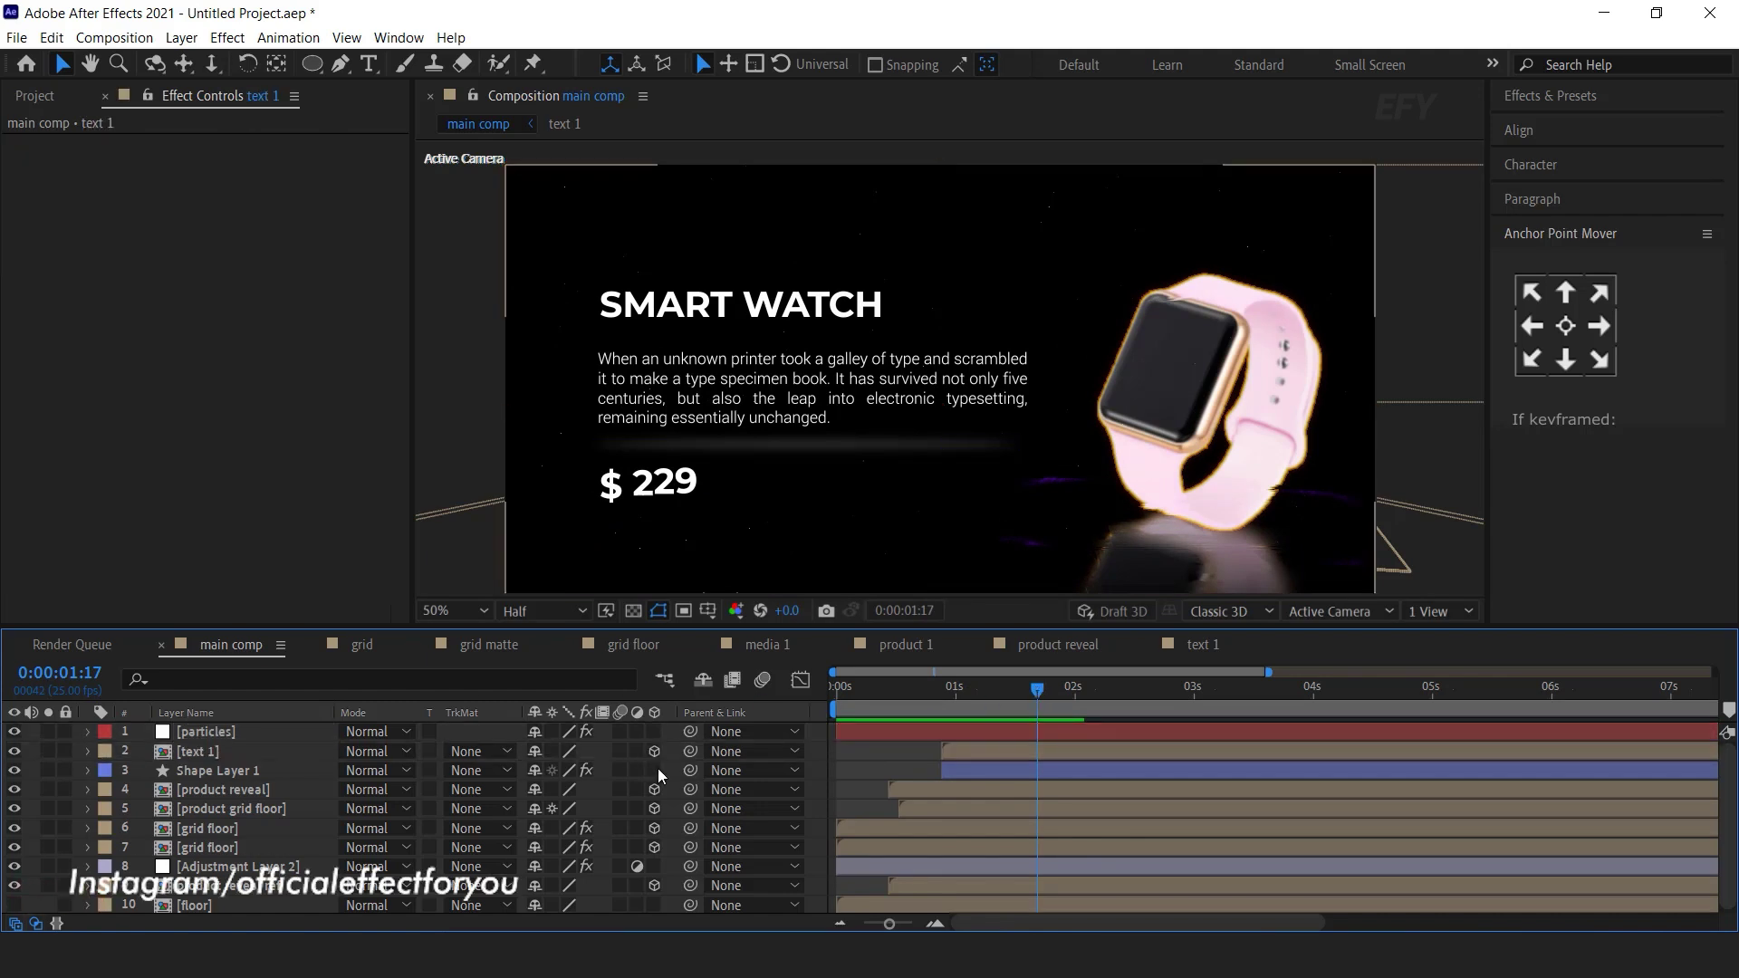
click(838, 692)
key(space)
click(1003, 699)
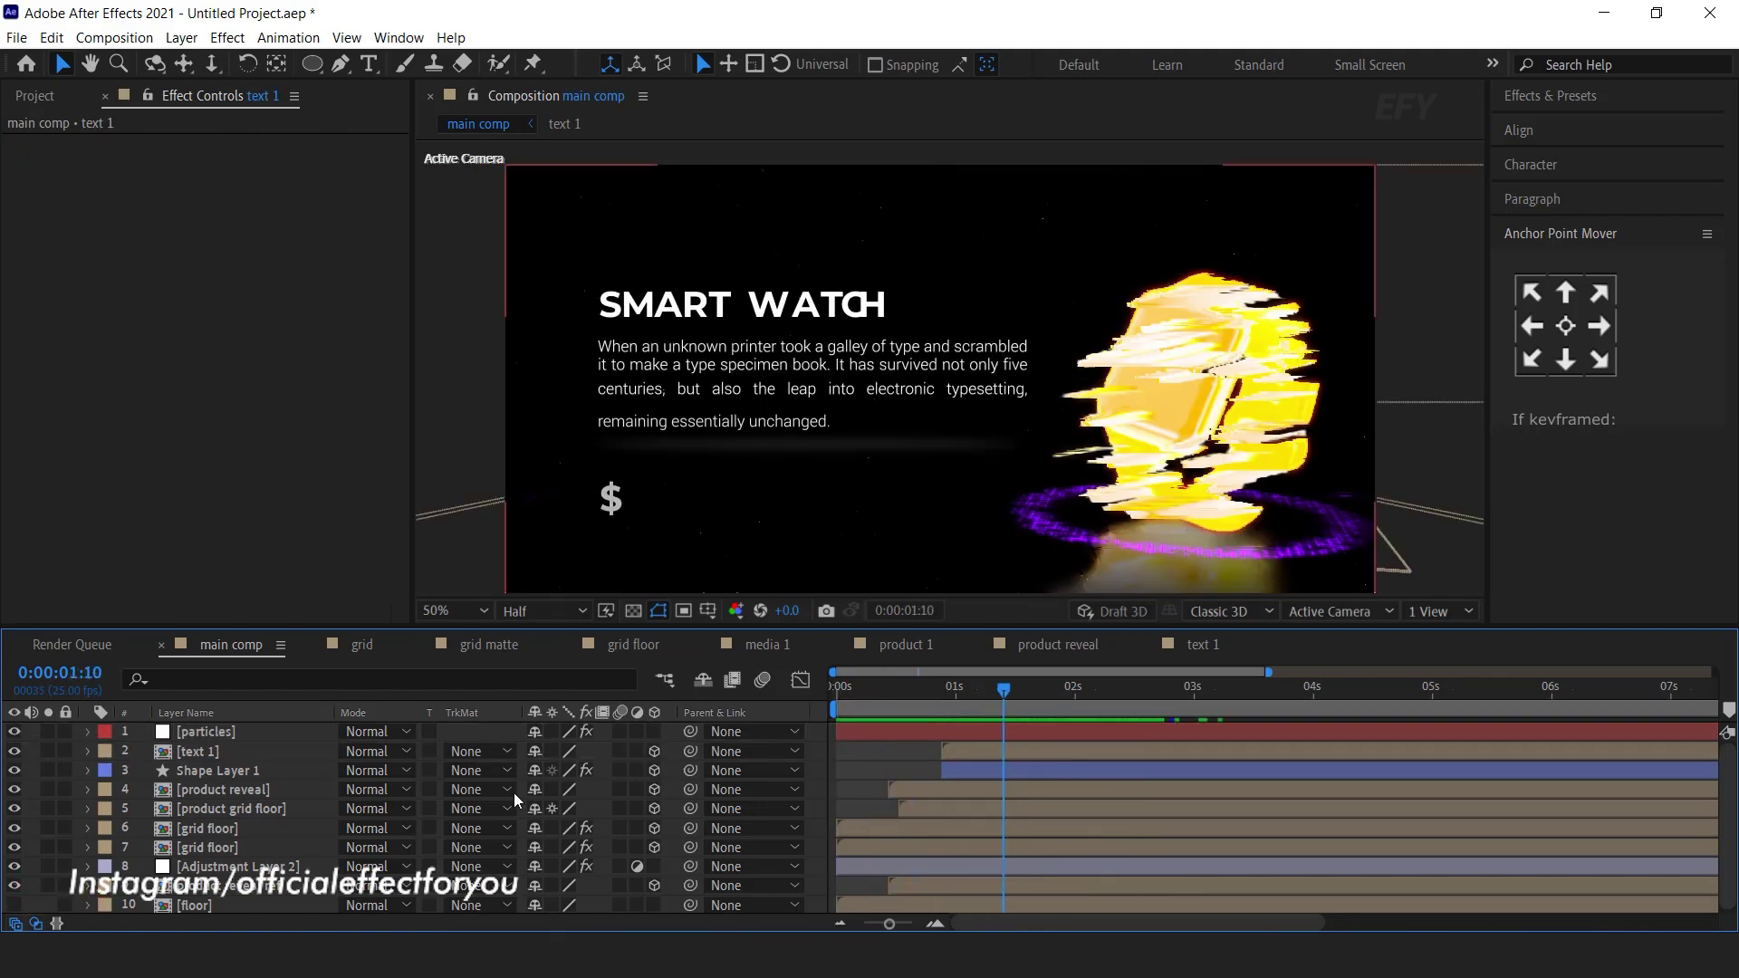
click(654, 730)
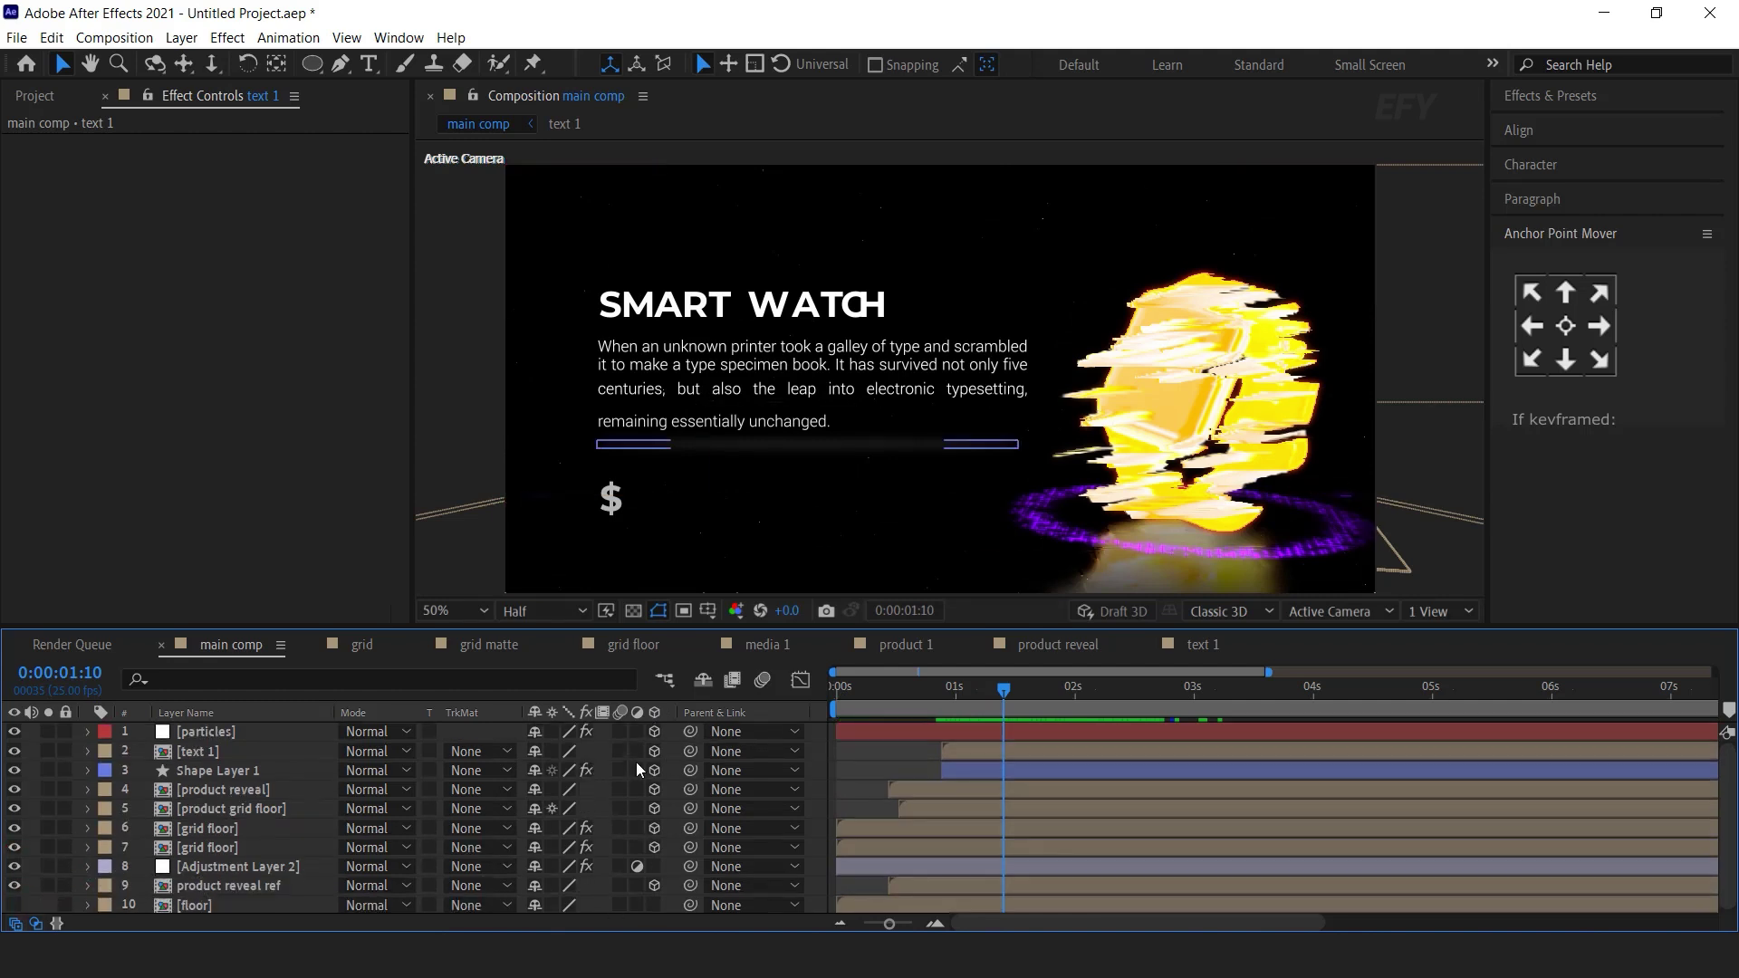
click(888, 687)
key(space)
- Add a 35mm two-node camera to main comp with its default settings
click(814, 727)
right_click(814, 726)
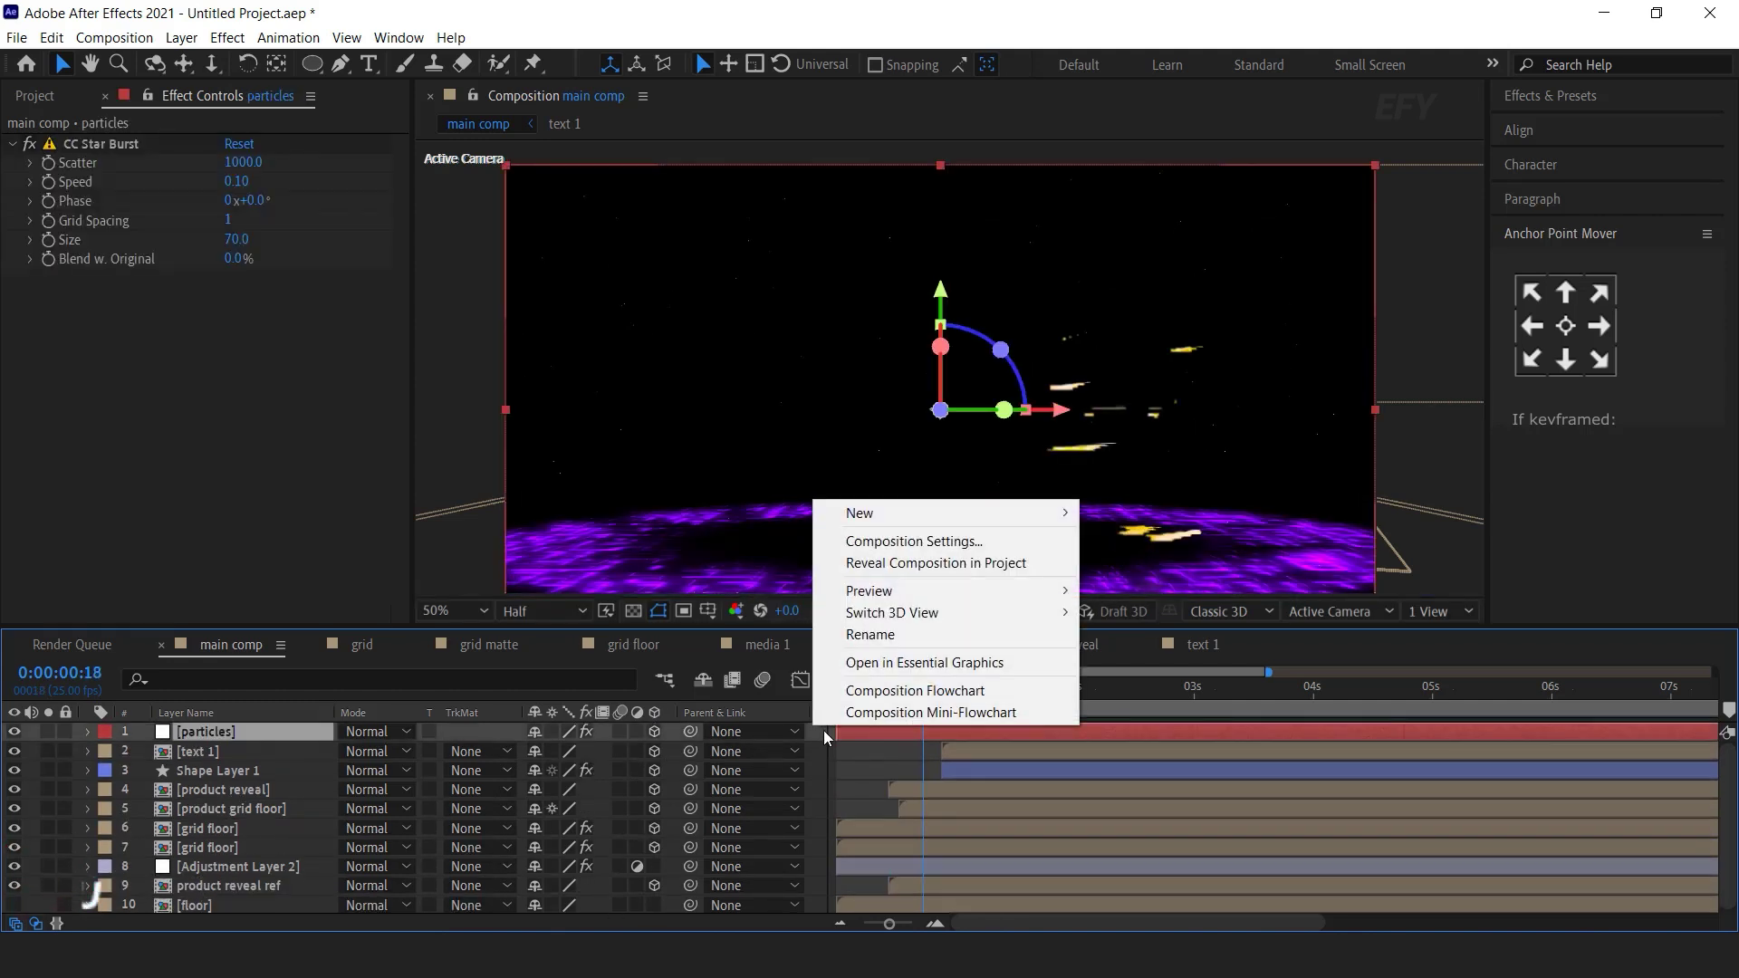
mouse_move(872, 513)
click(1157, 607)
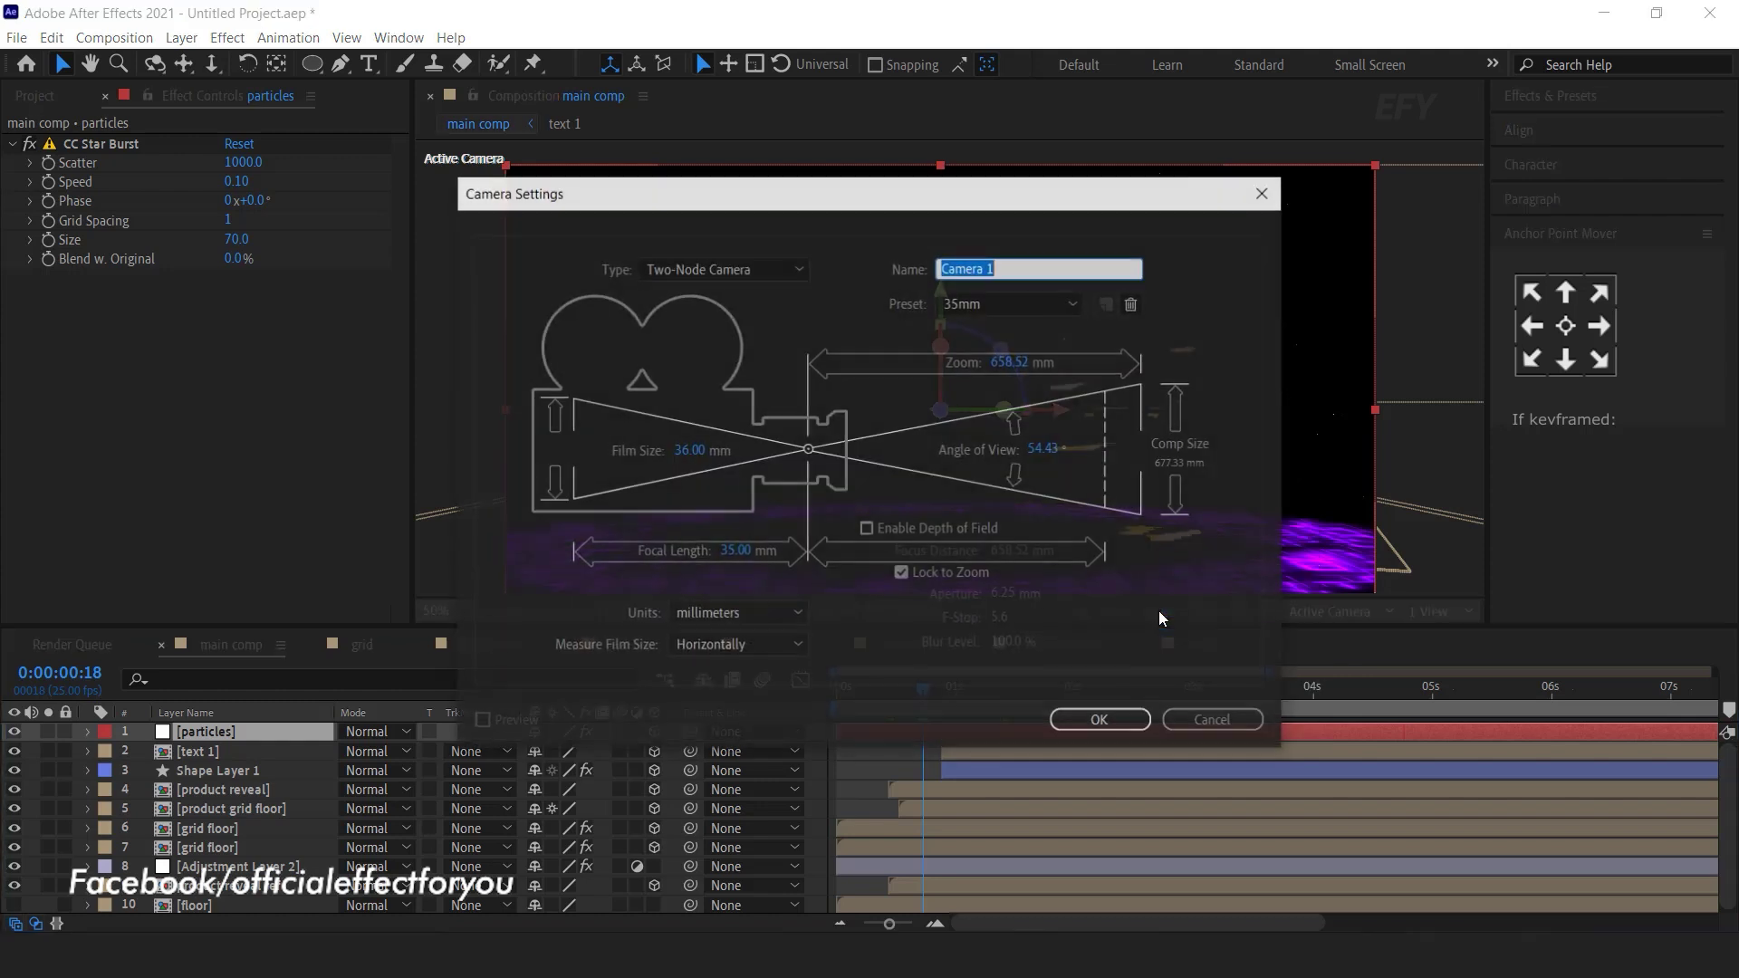
click(1101, 721)
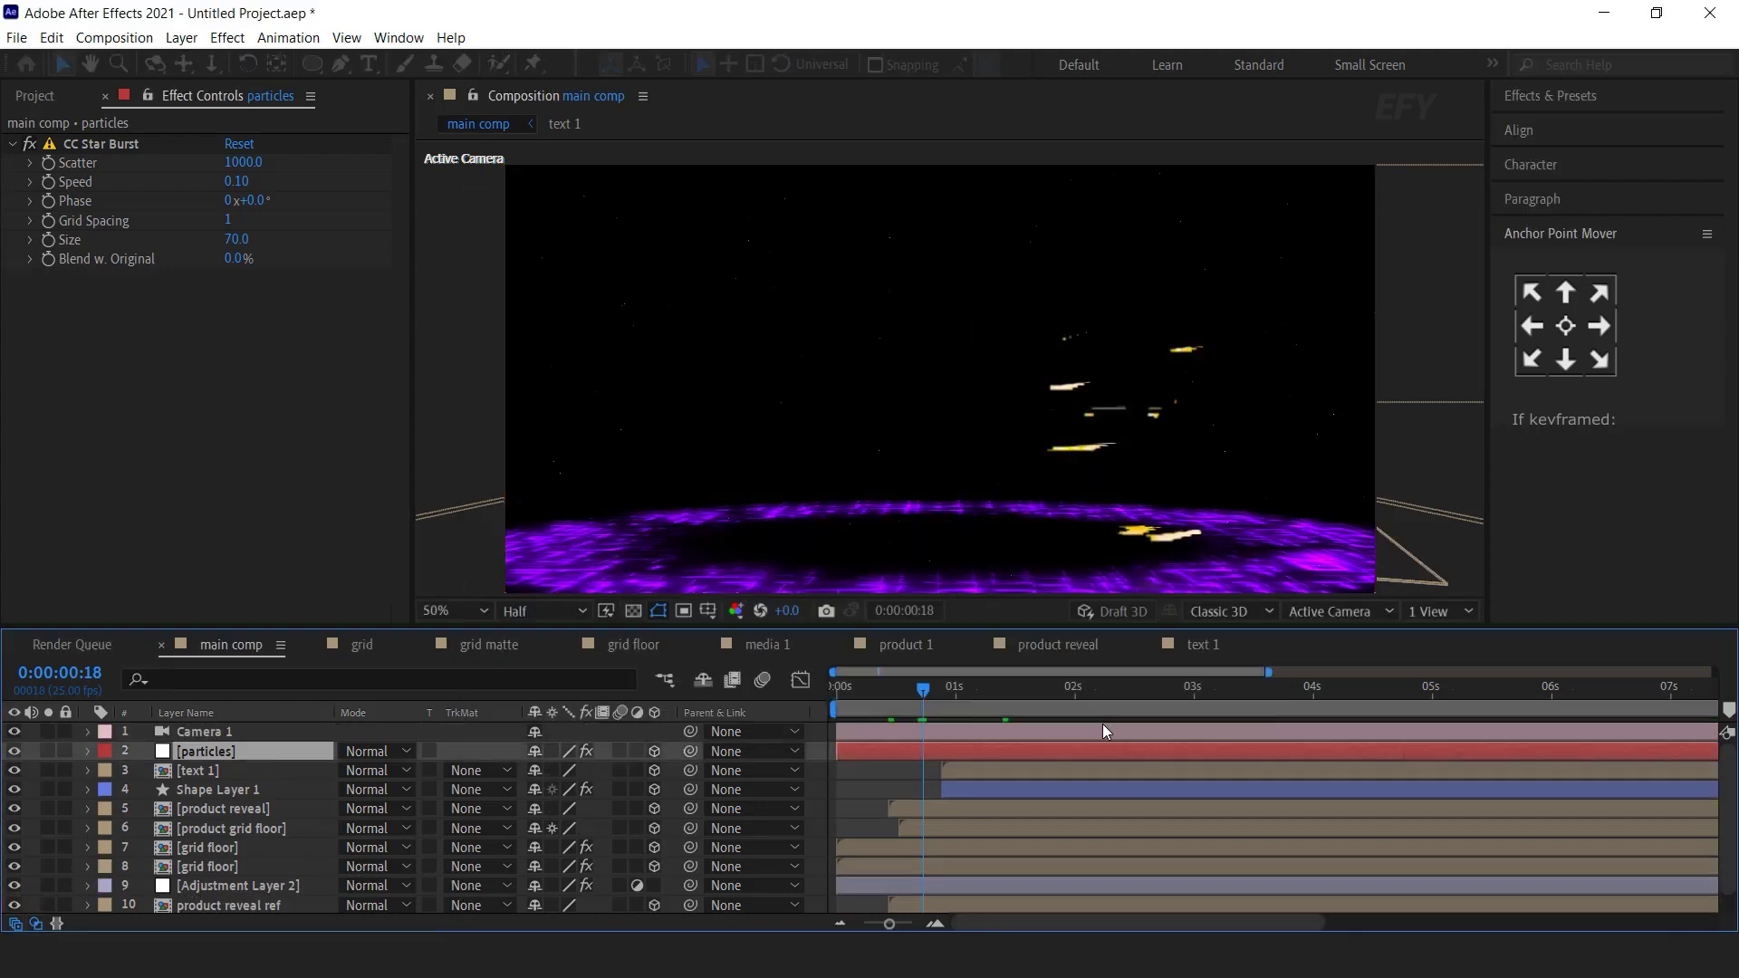
- Add a null object to main comp, make it 3D, and parent Camera 1 to it
click(817, 738)
right_click(817, 737)
mouse_move(887, 526)
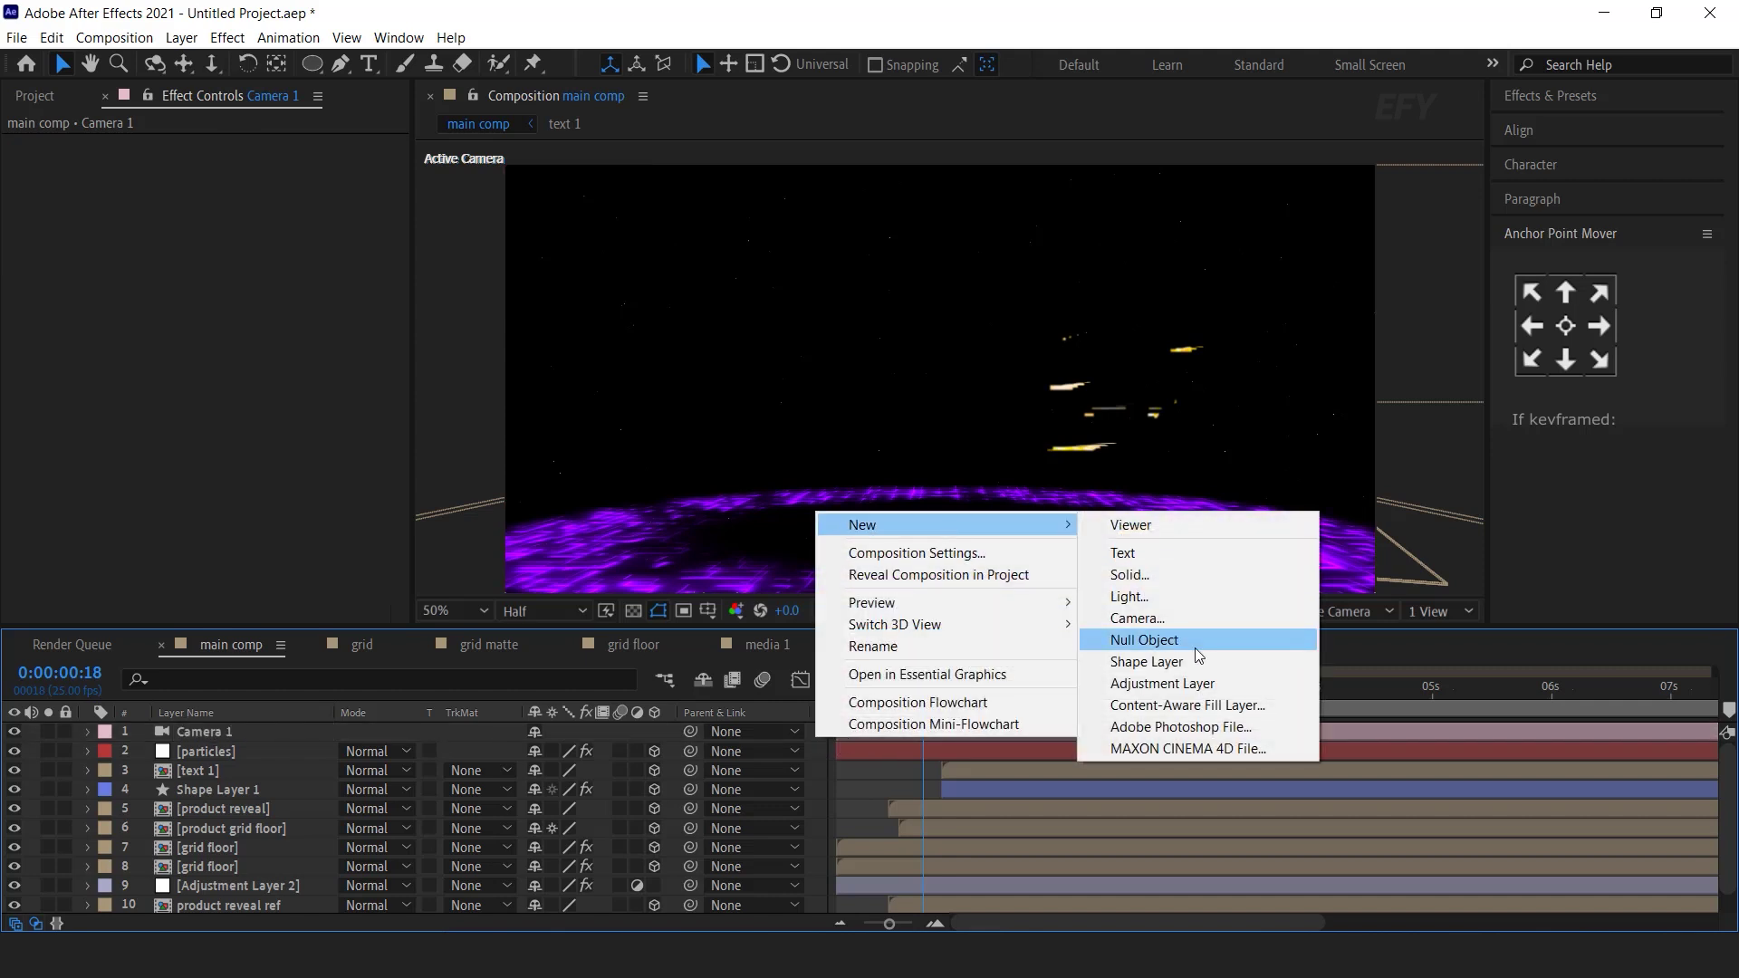
click(1187, 648)
click(655, 731)
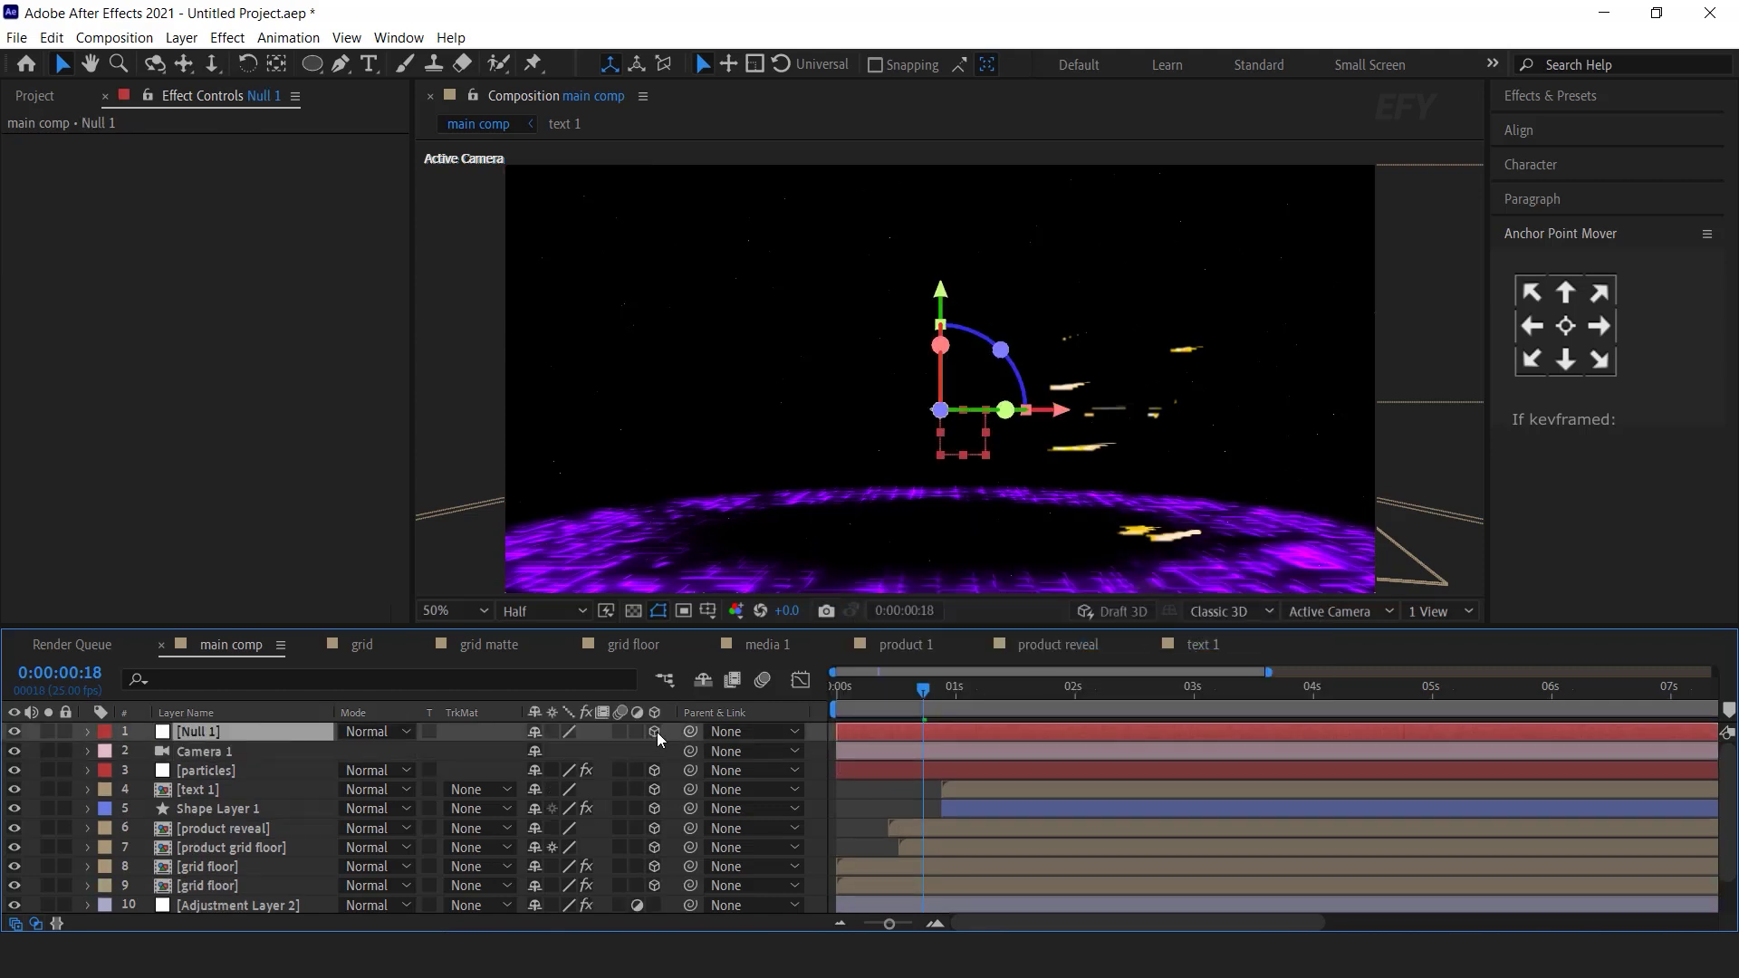
drag(692, 753, 187, 732)
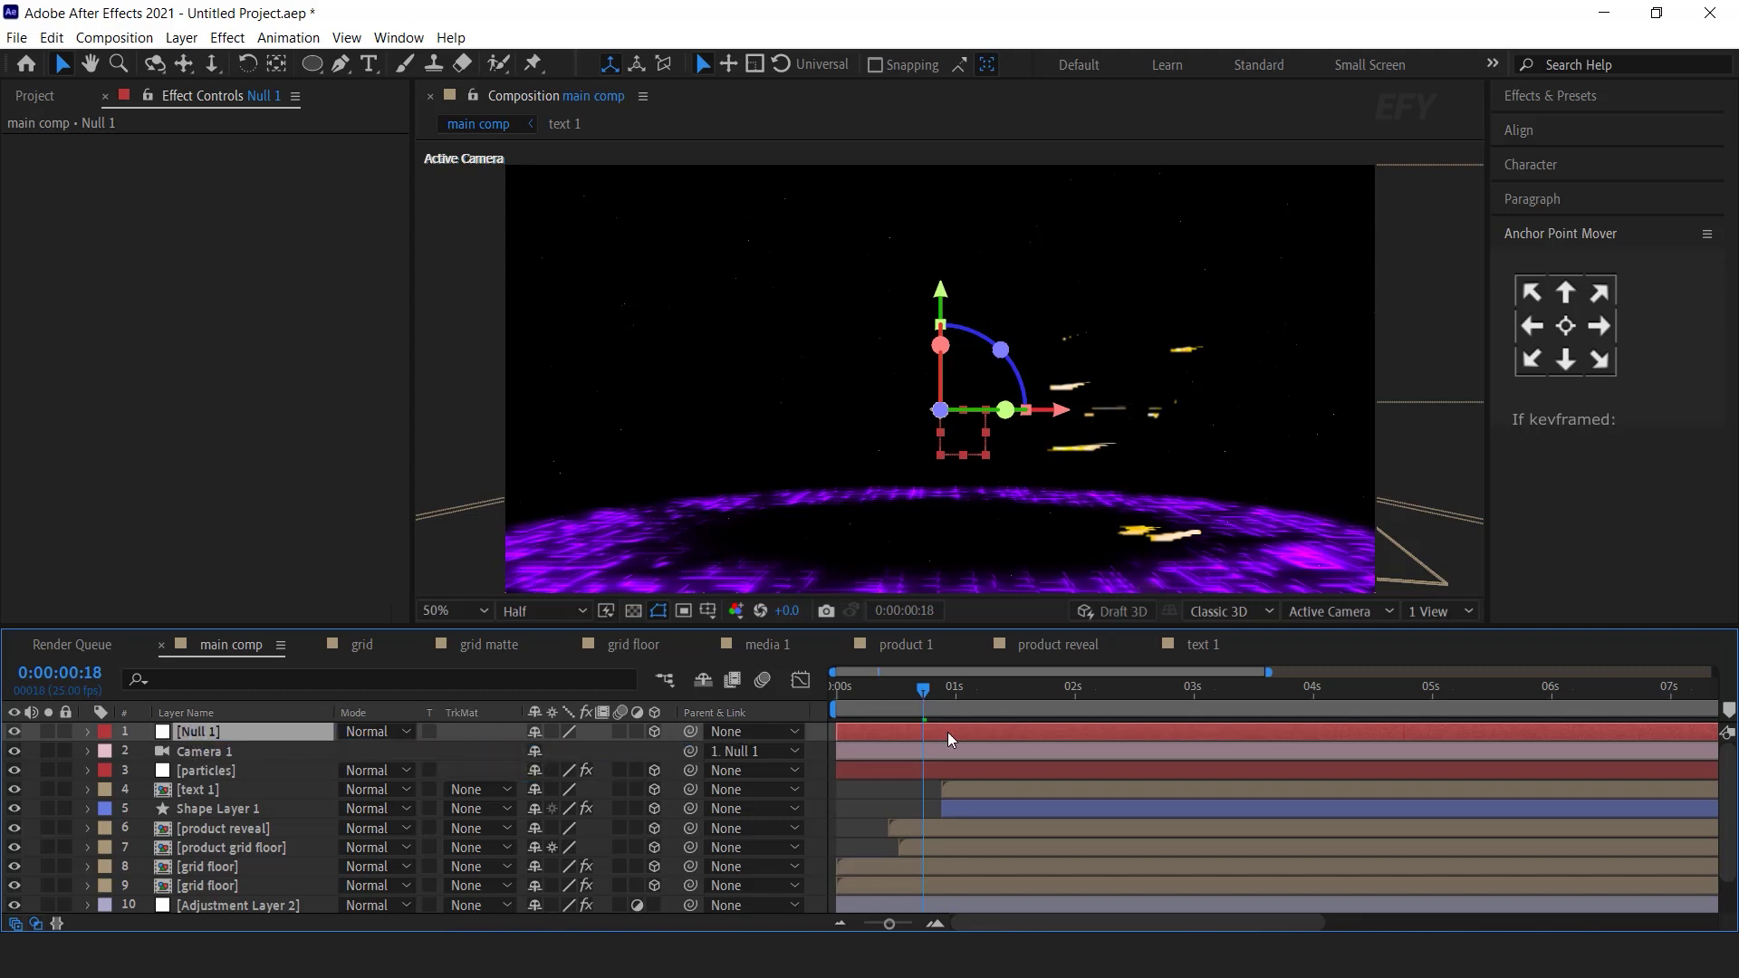
- Show the null's position and rotation properties and set Position and Orientation keyframes at 0:00:01:00
key(p)
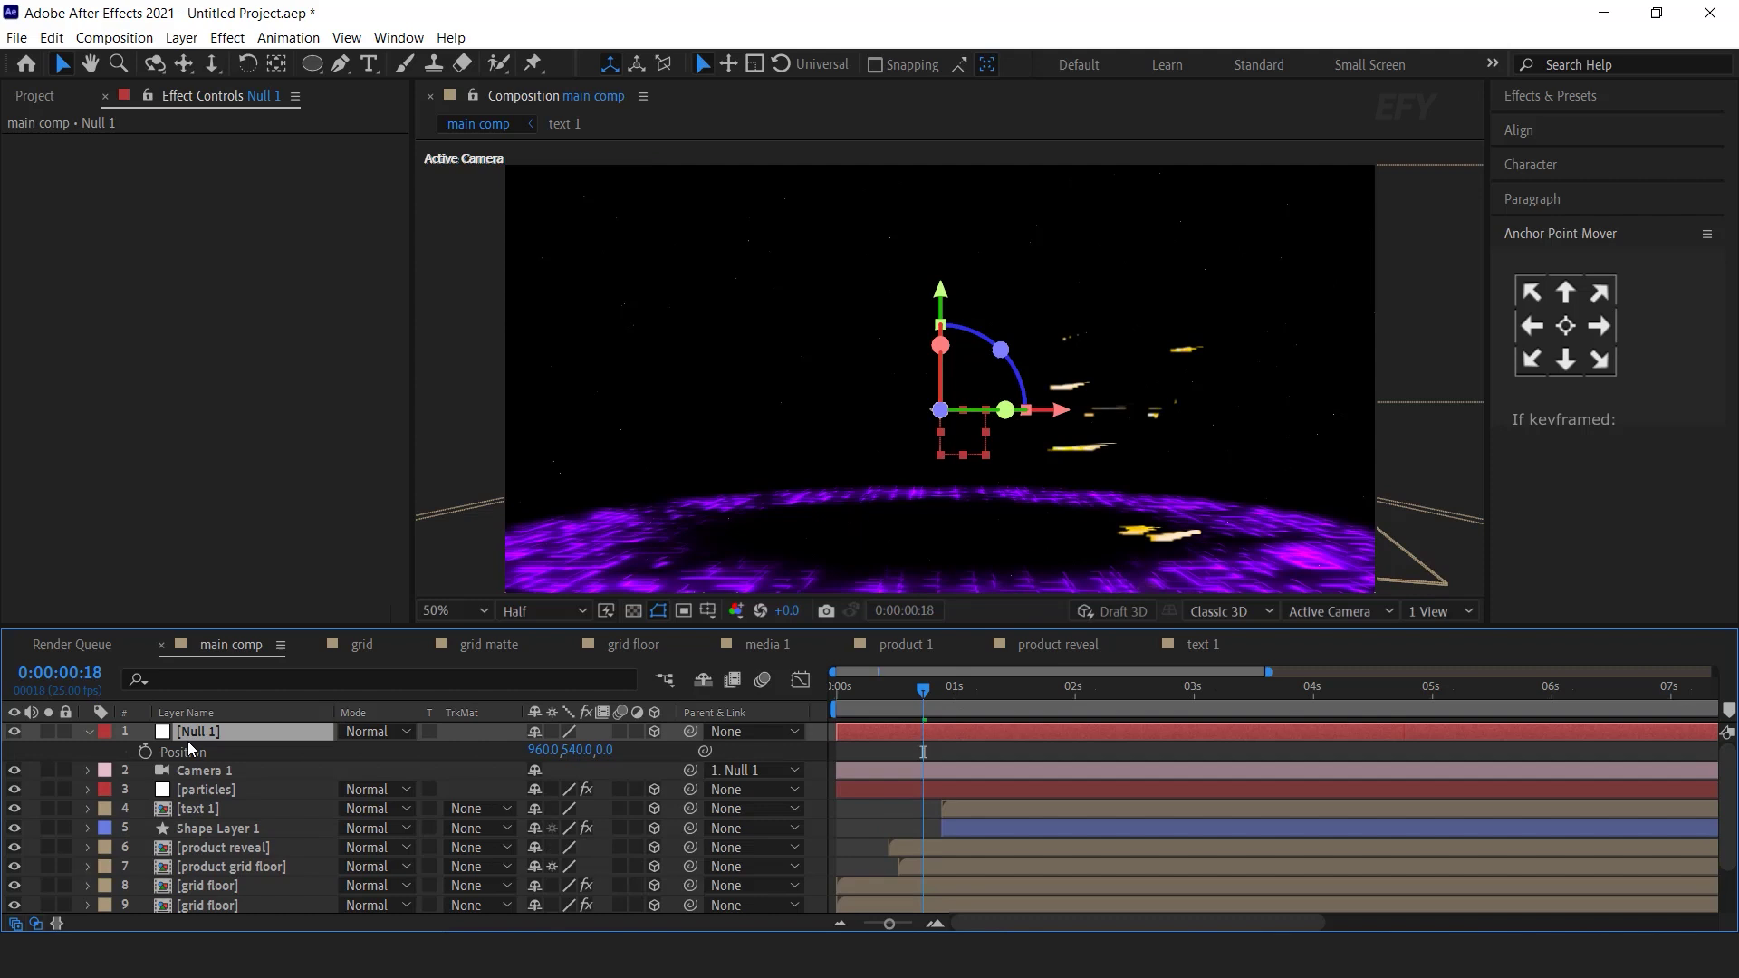
key(shift+r)
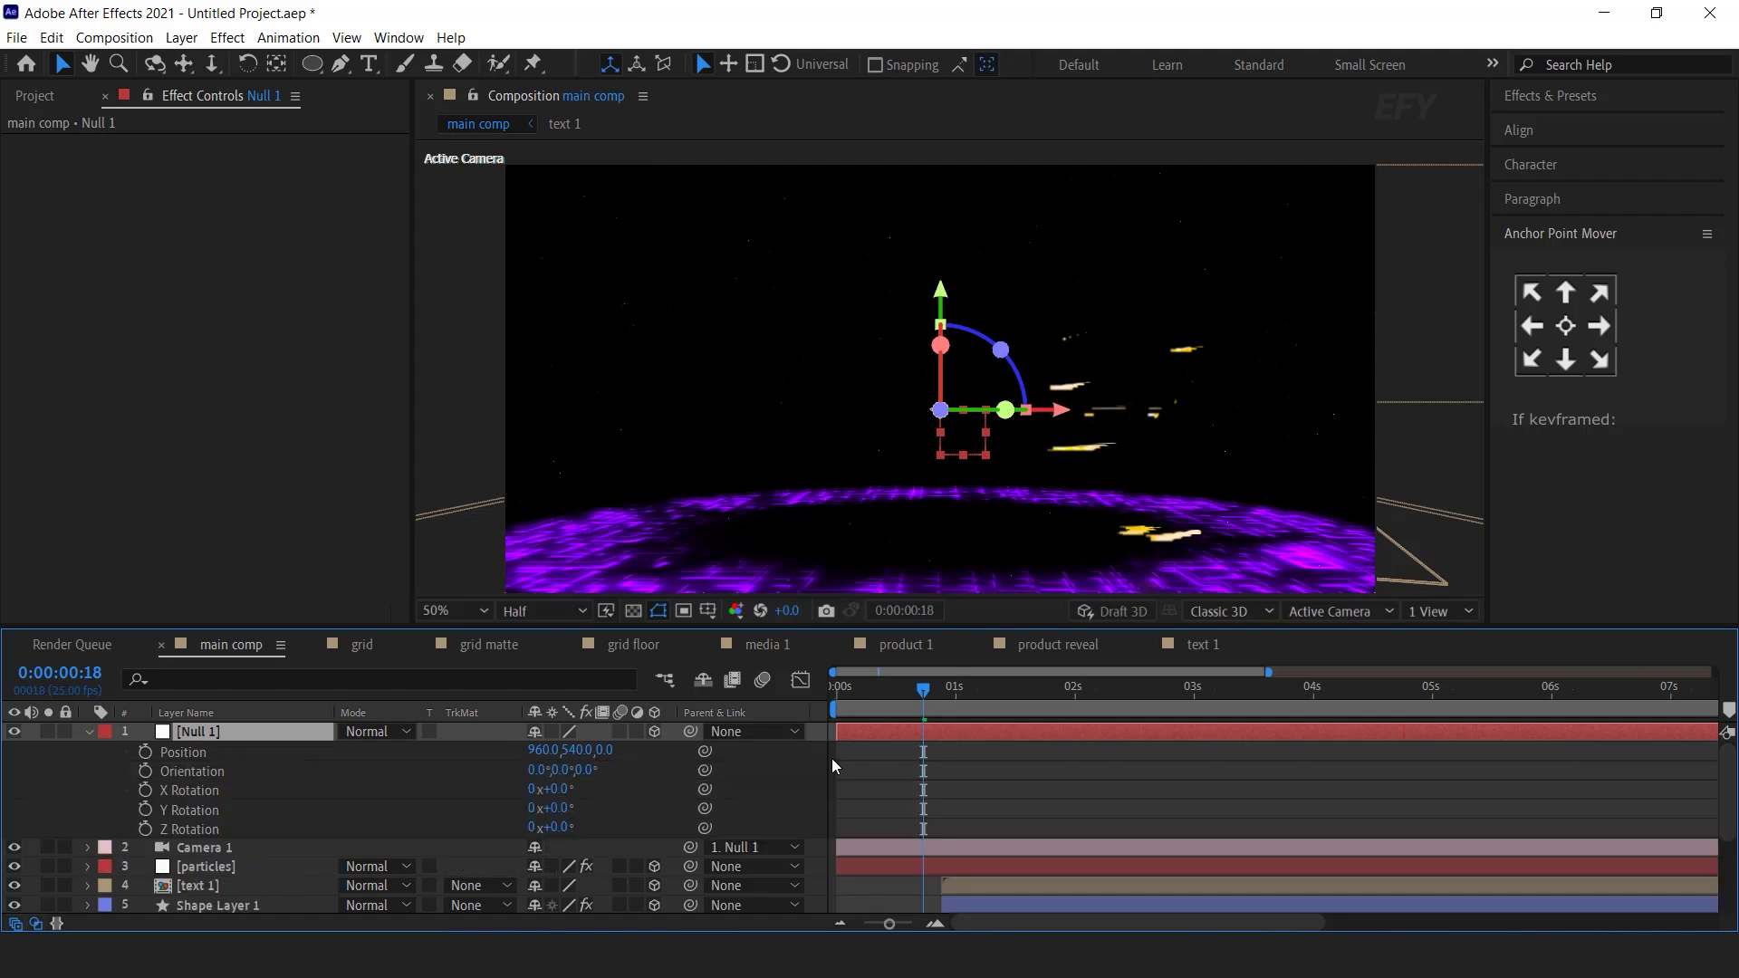
drag(928, 697, 964, 706)
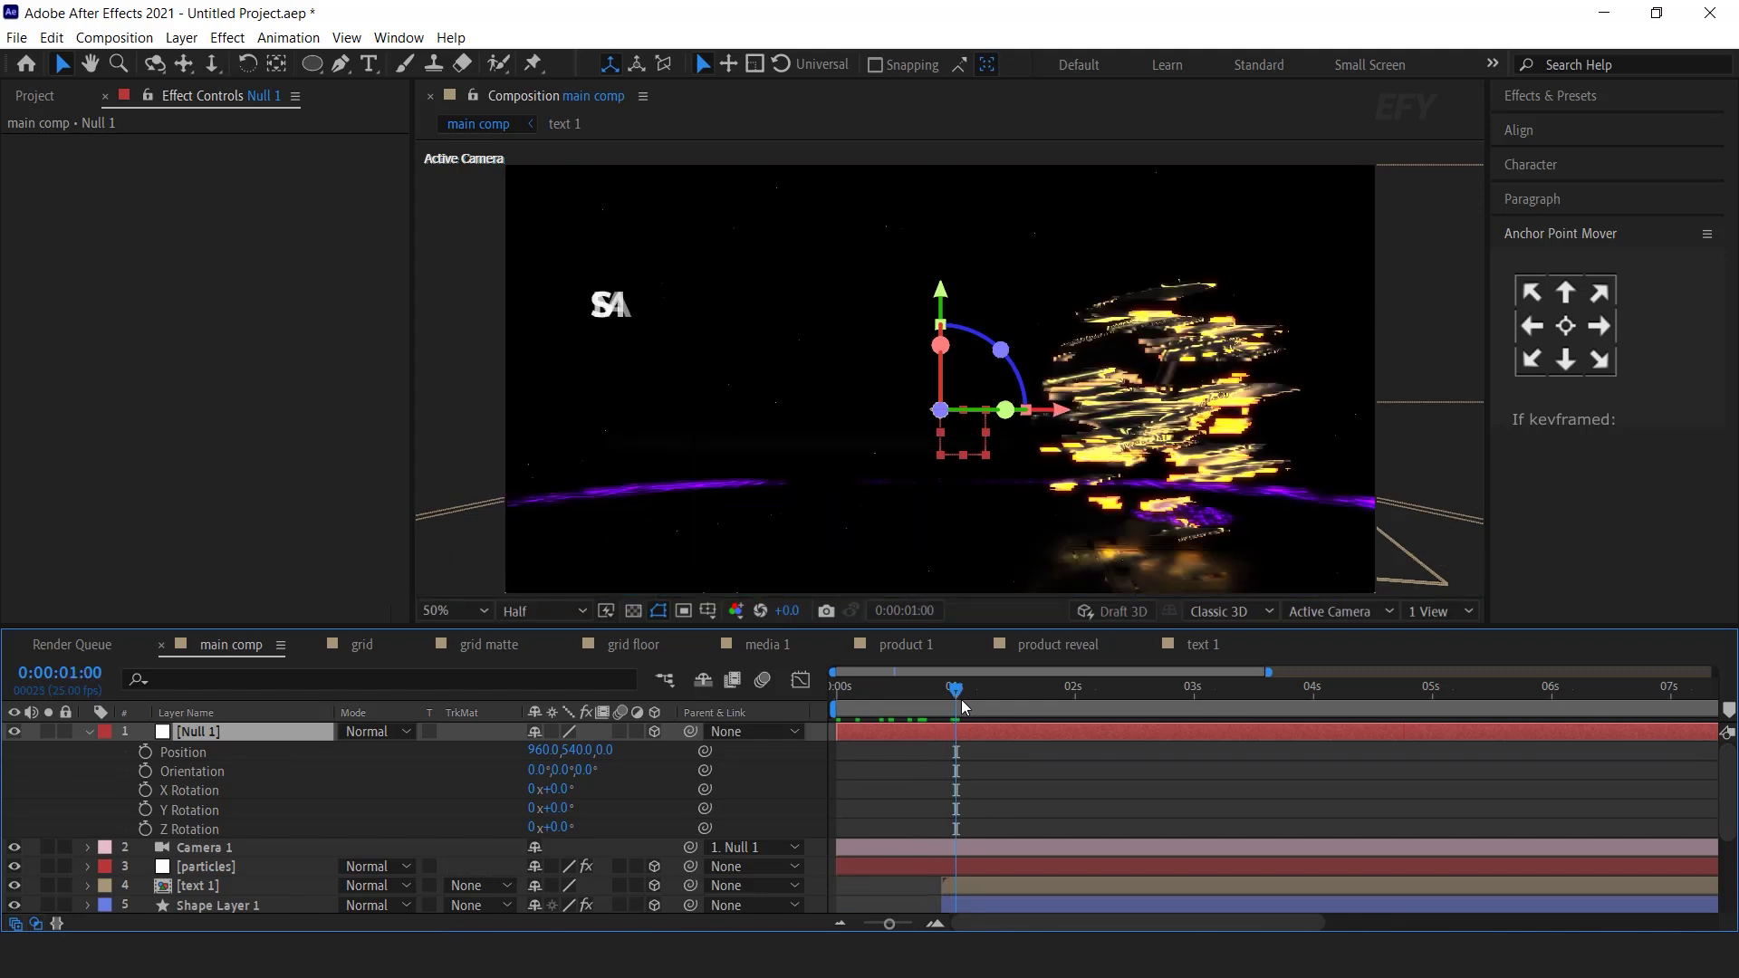
click(145, 752)
click(145, 771)
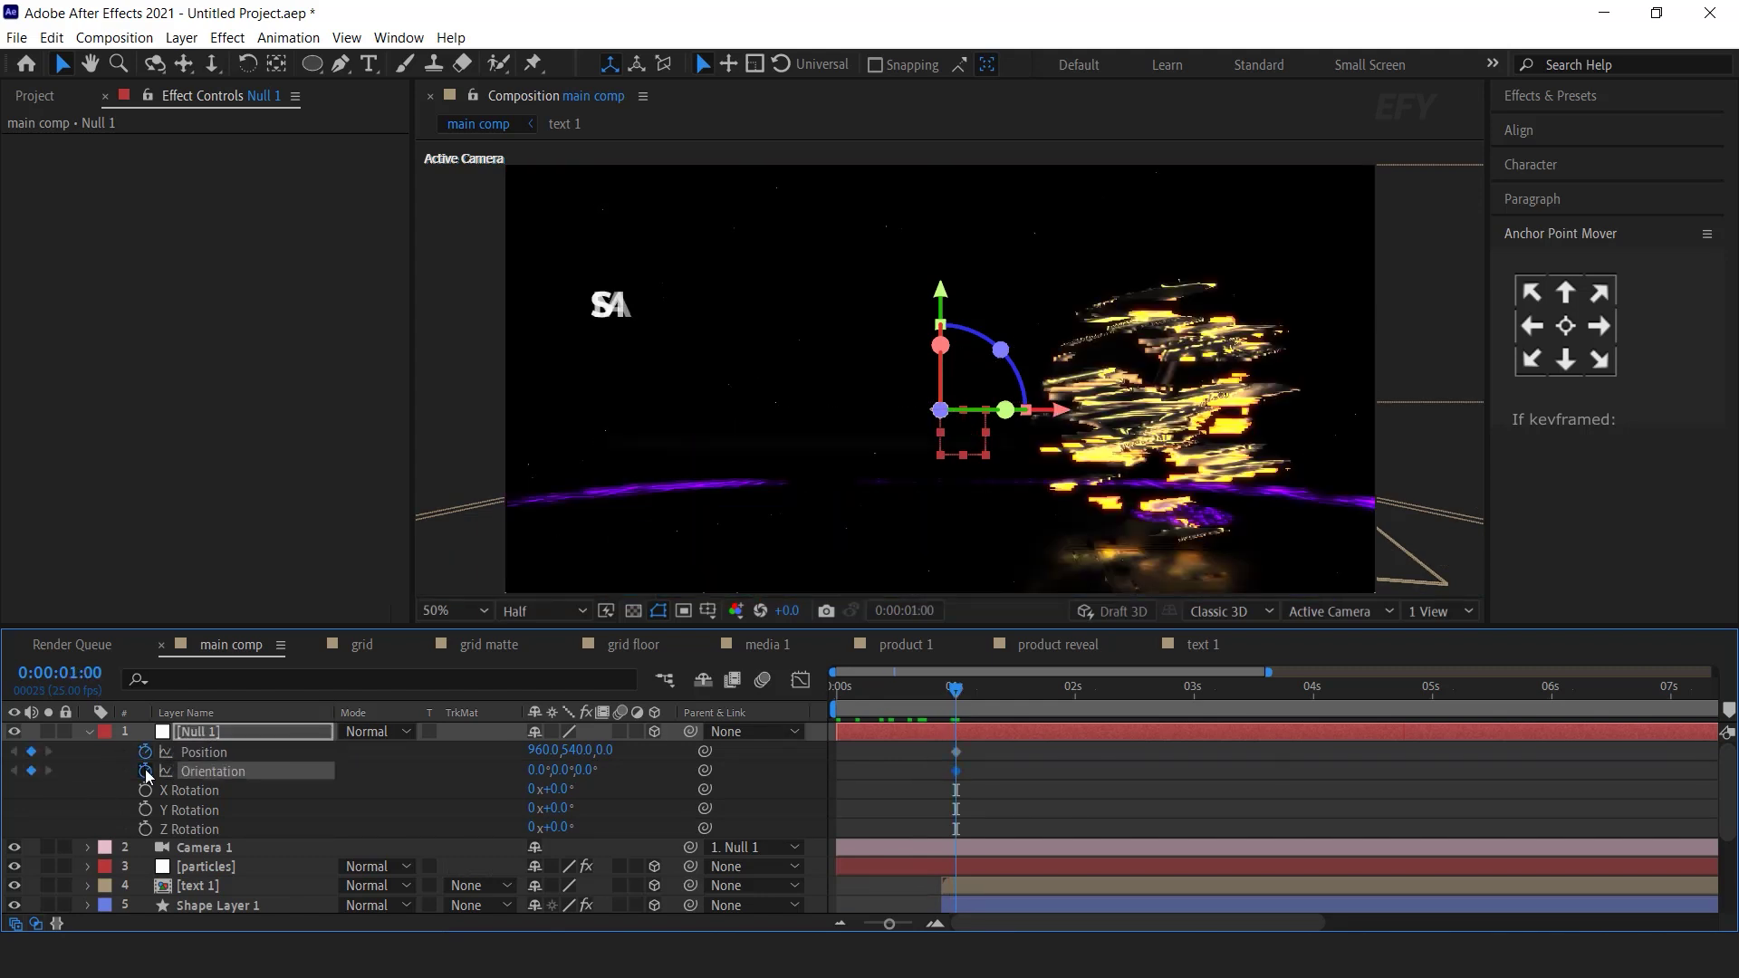
- At 0:00:00:12, set the null's Z position to -3150 and its Y orientation to 15.6°
click(851, 698)
drag(852, 709, 894, 707)
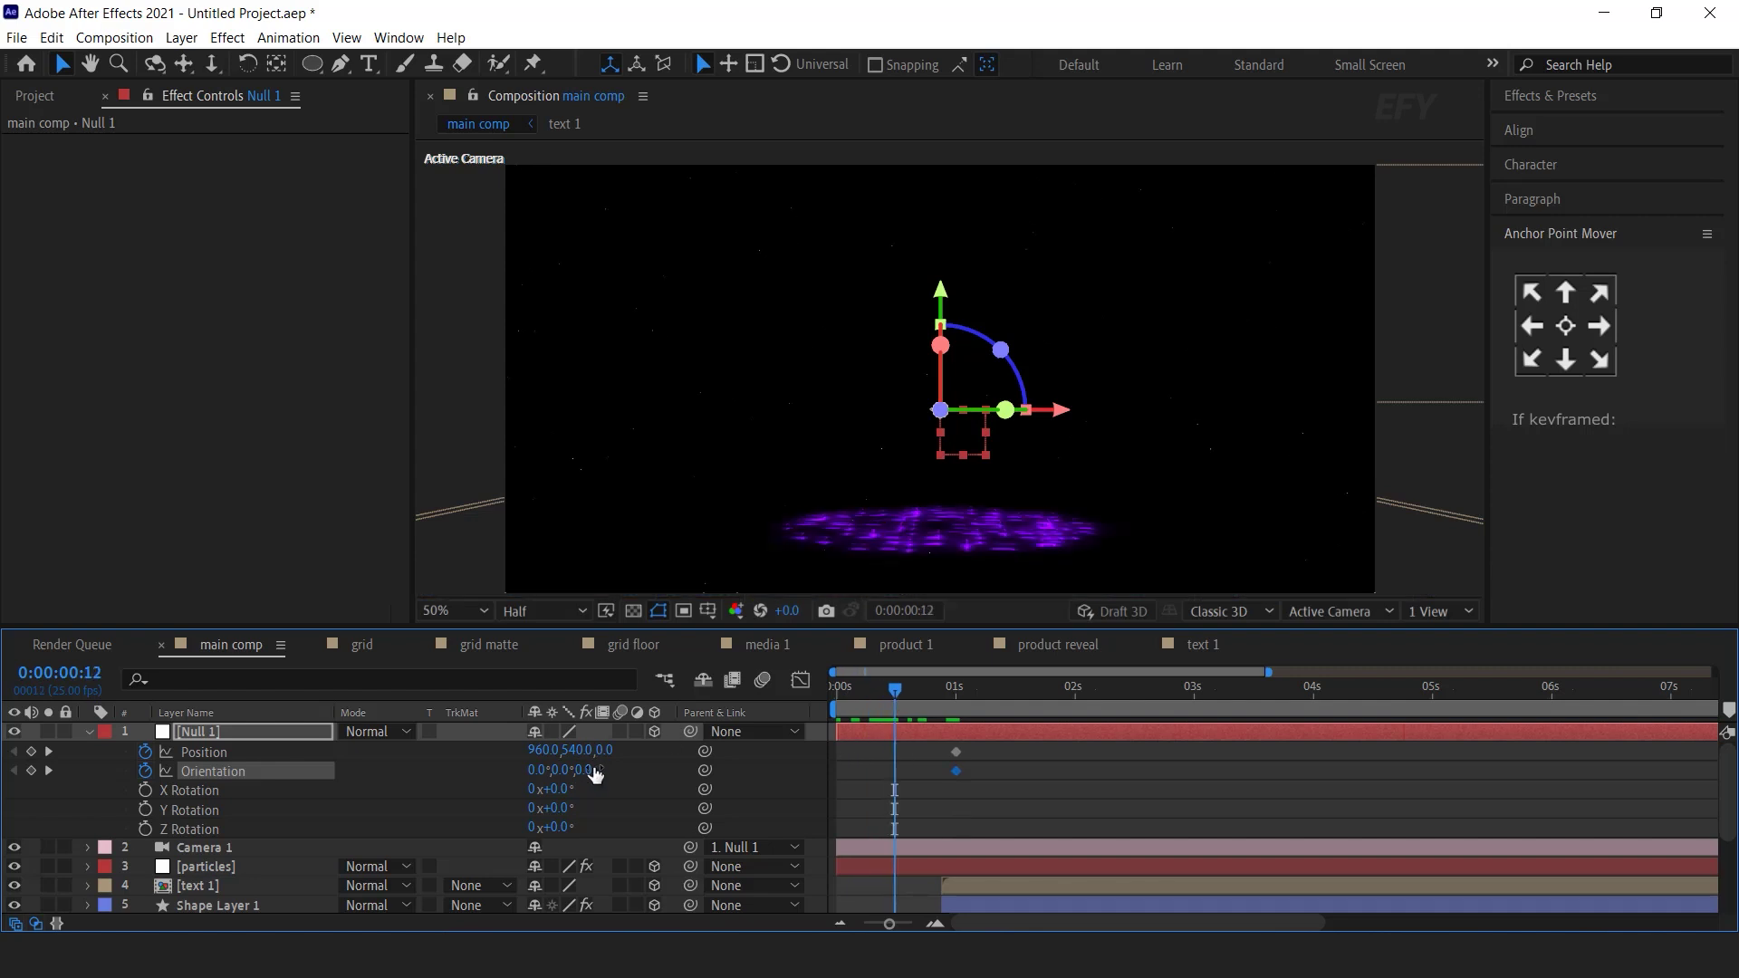
drag(623, 750, 737, 773)
- Move the null's new Position and Orientation keyframes to 0:00:00:00 and preview the camera move from the start
click(895, 771)
drag(915, 751, 839, 759)
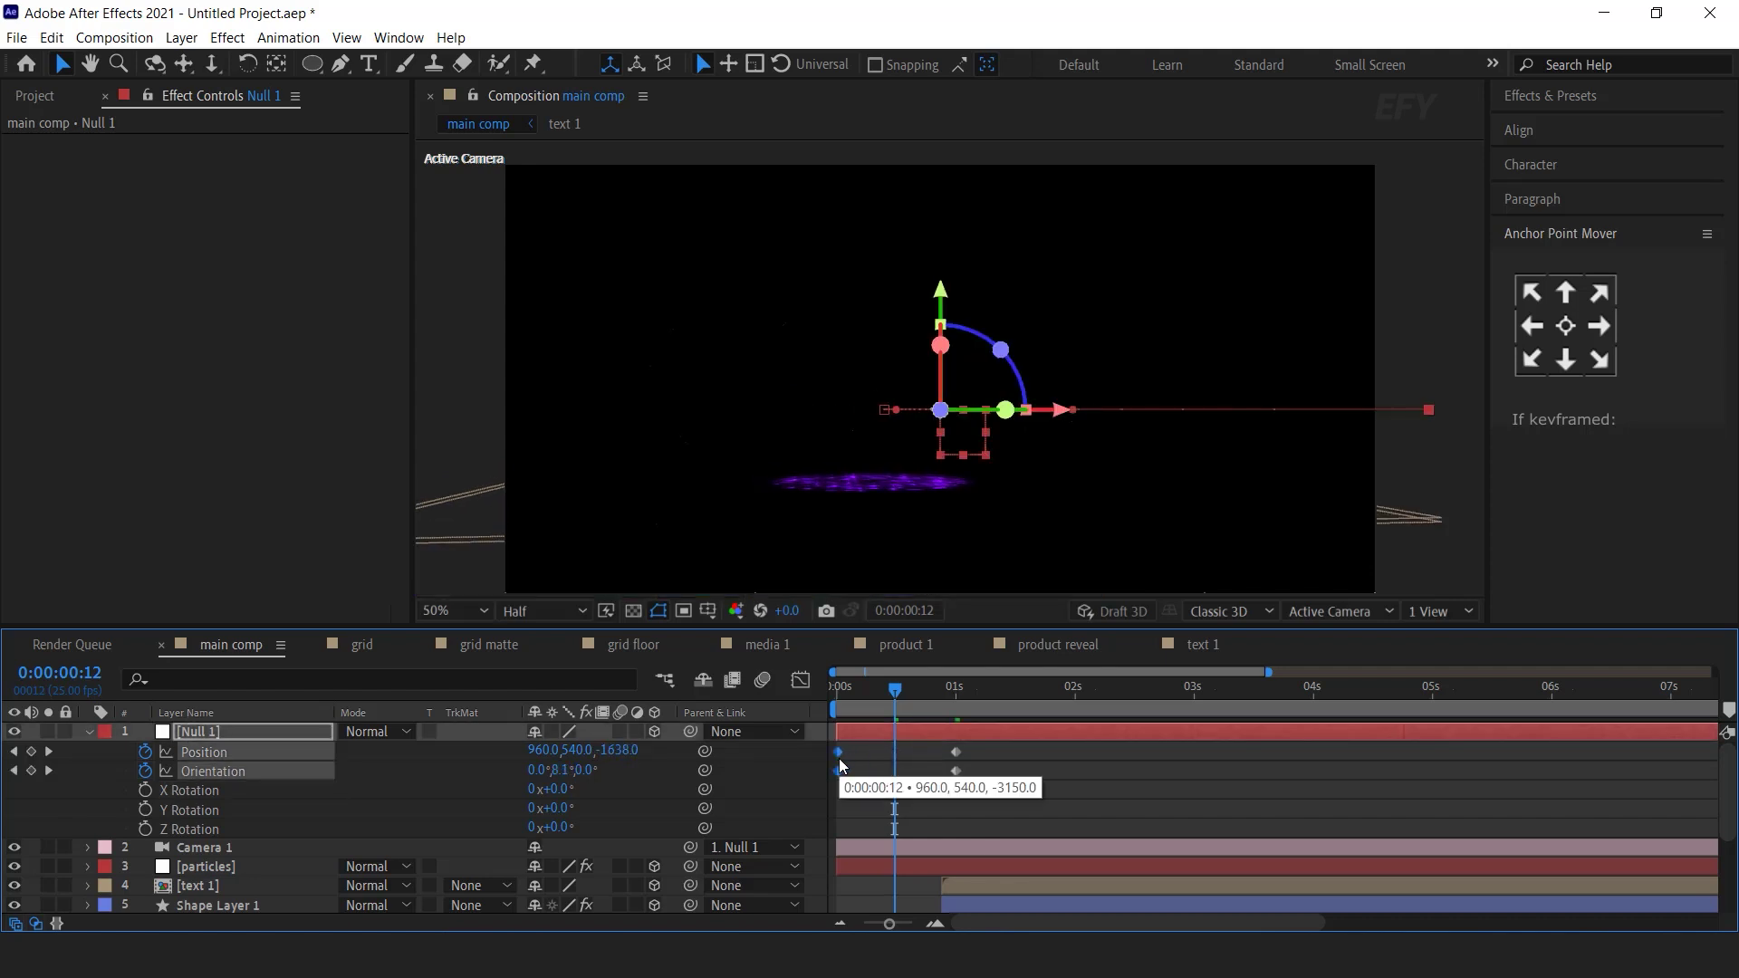
click(856, 692)
key(Home)
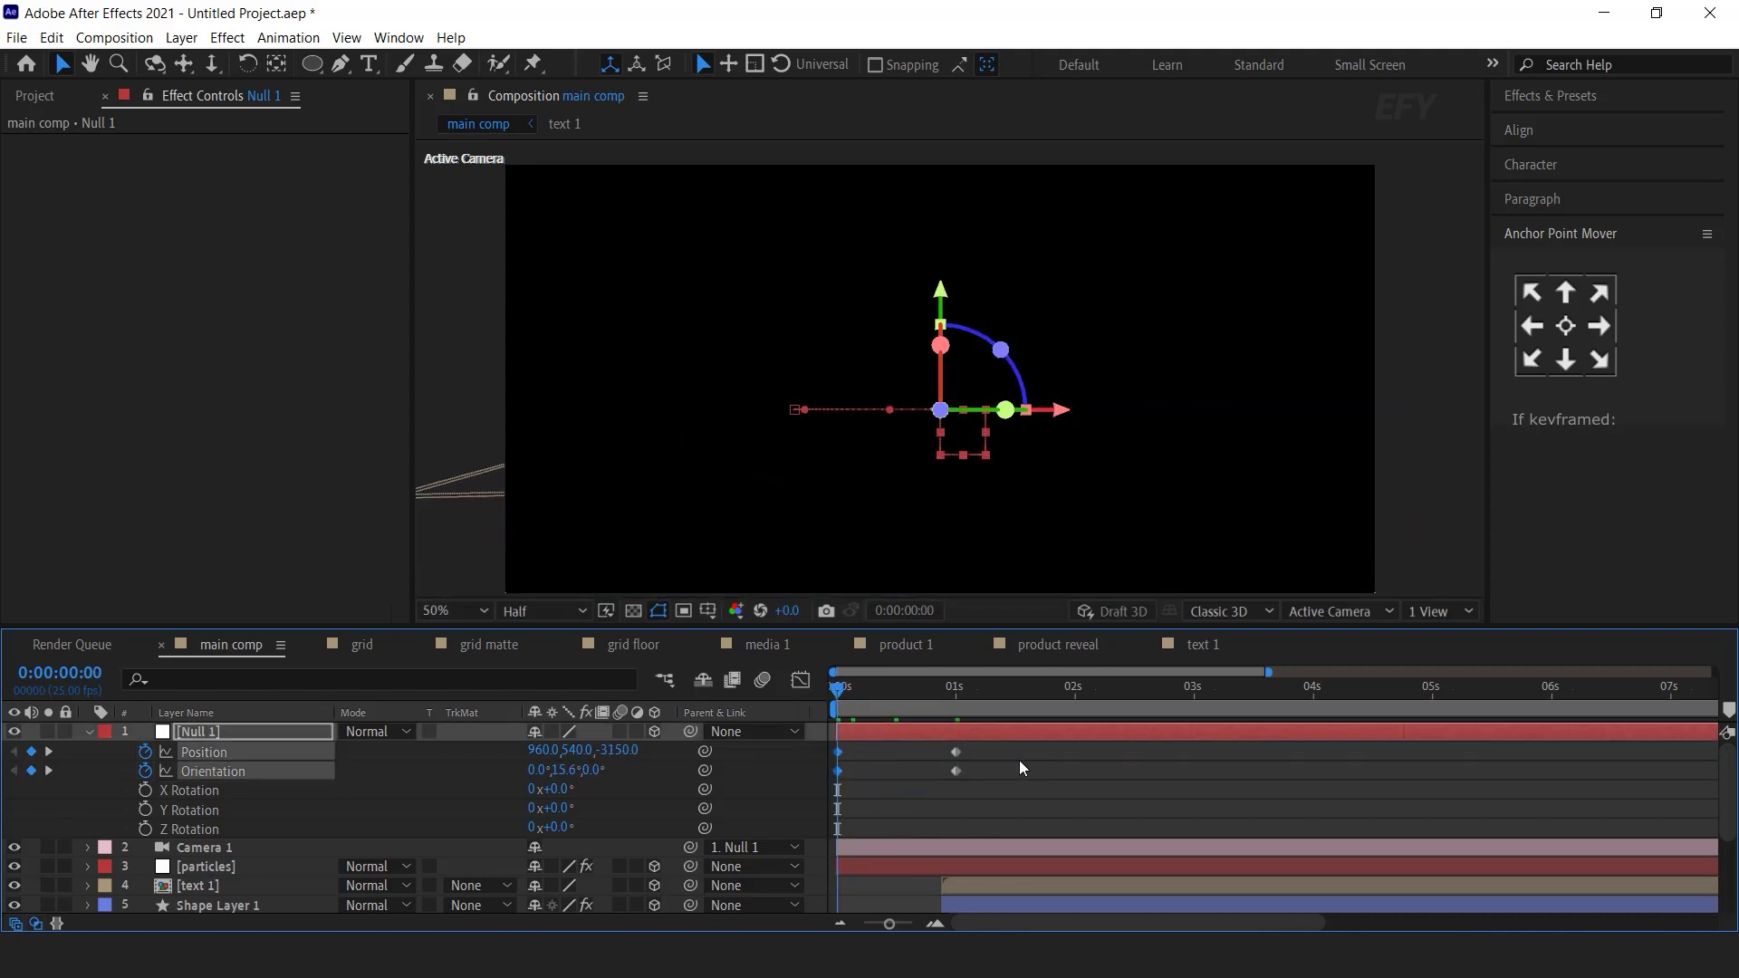
key(space)
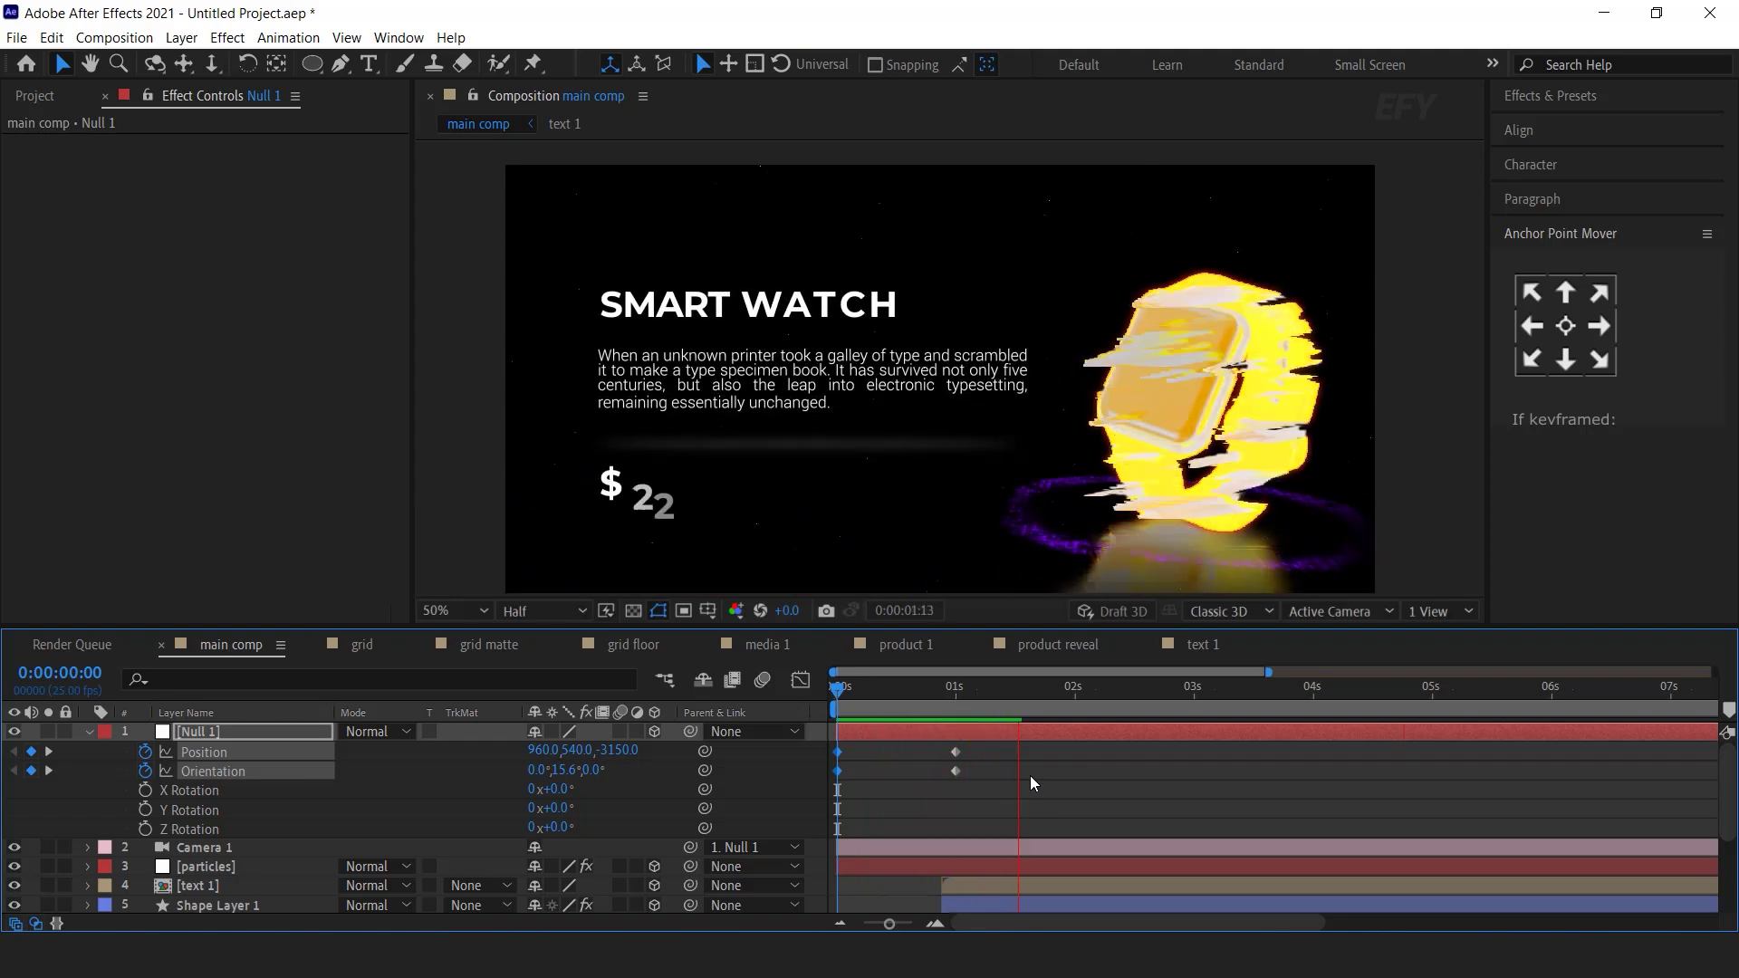
- Add Position and Orientation keyframes to the null at 0:00:03:01 without changing its values
drag(910, 694, 1036, 692)
key(minus)
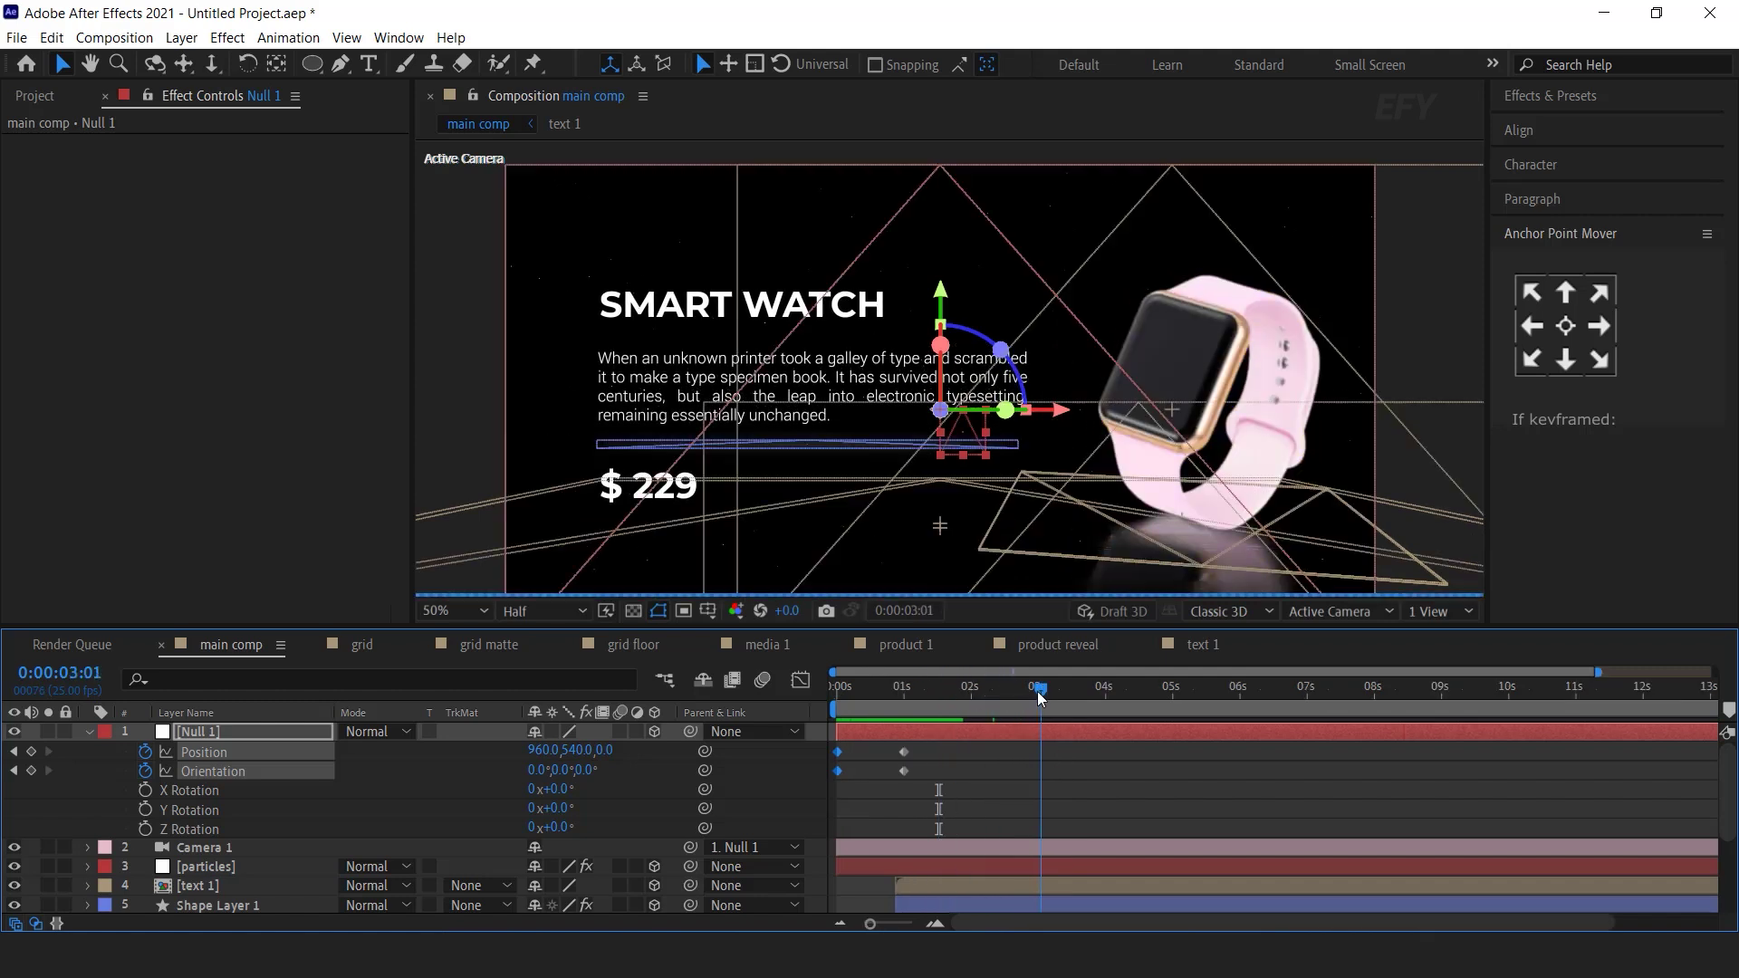
click(30, 752)
click(30, 771)
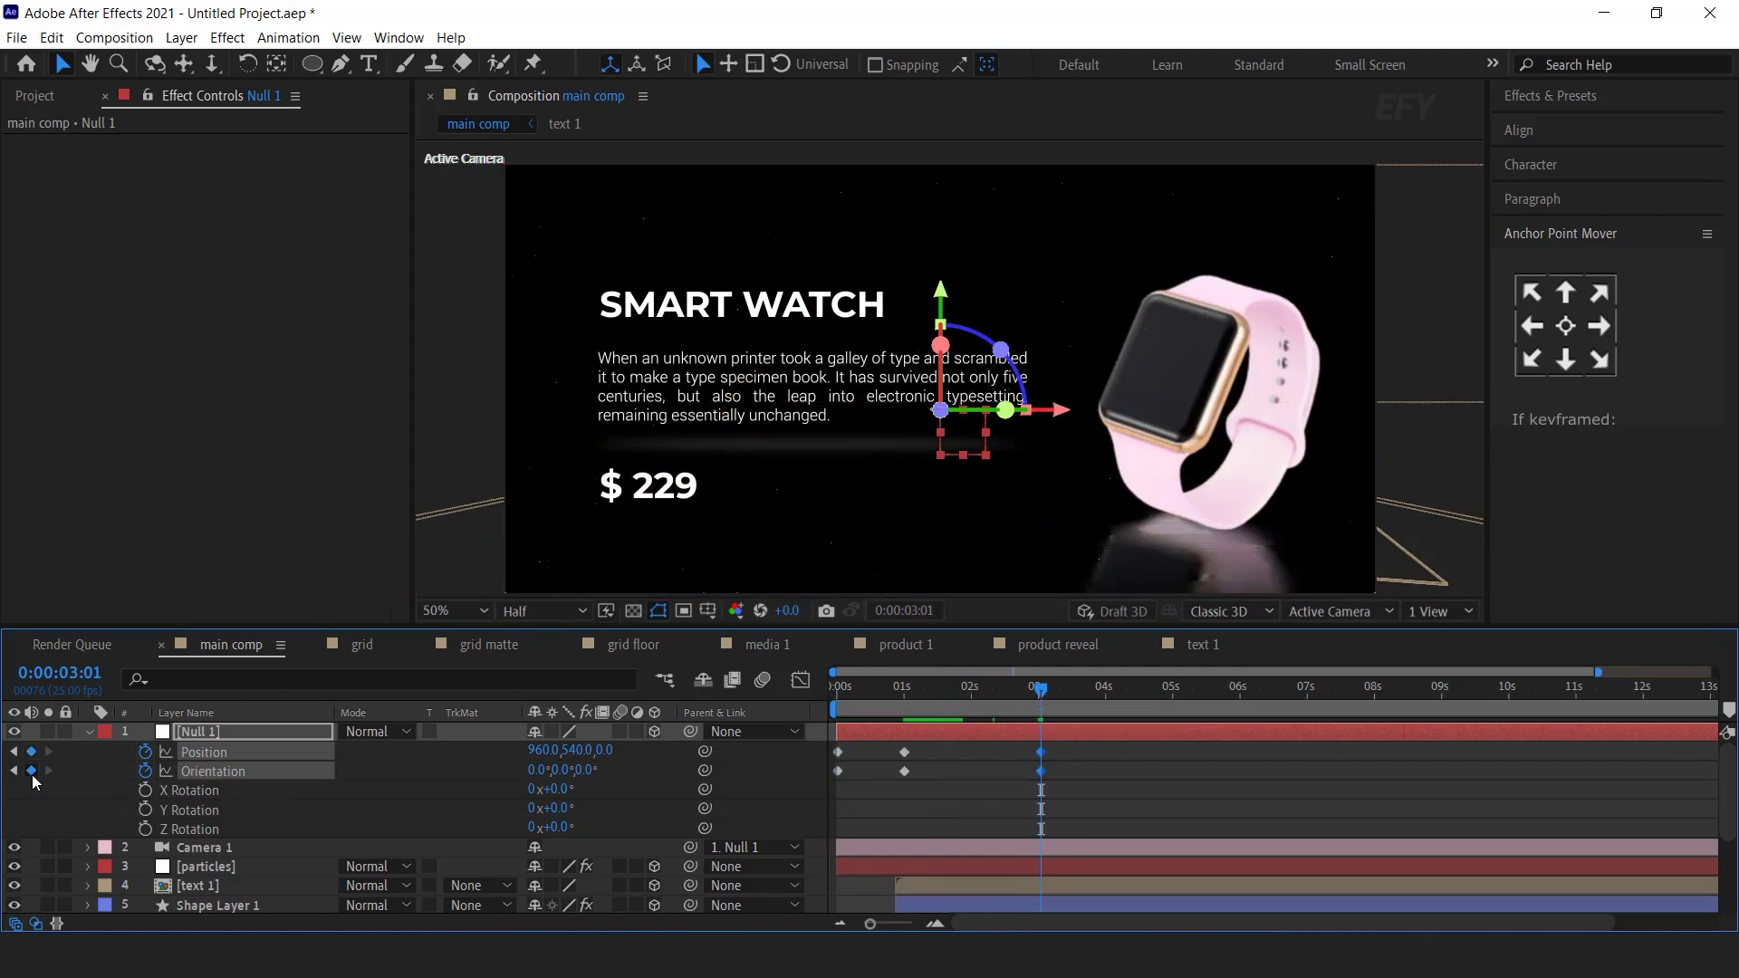
click(1066, 759)
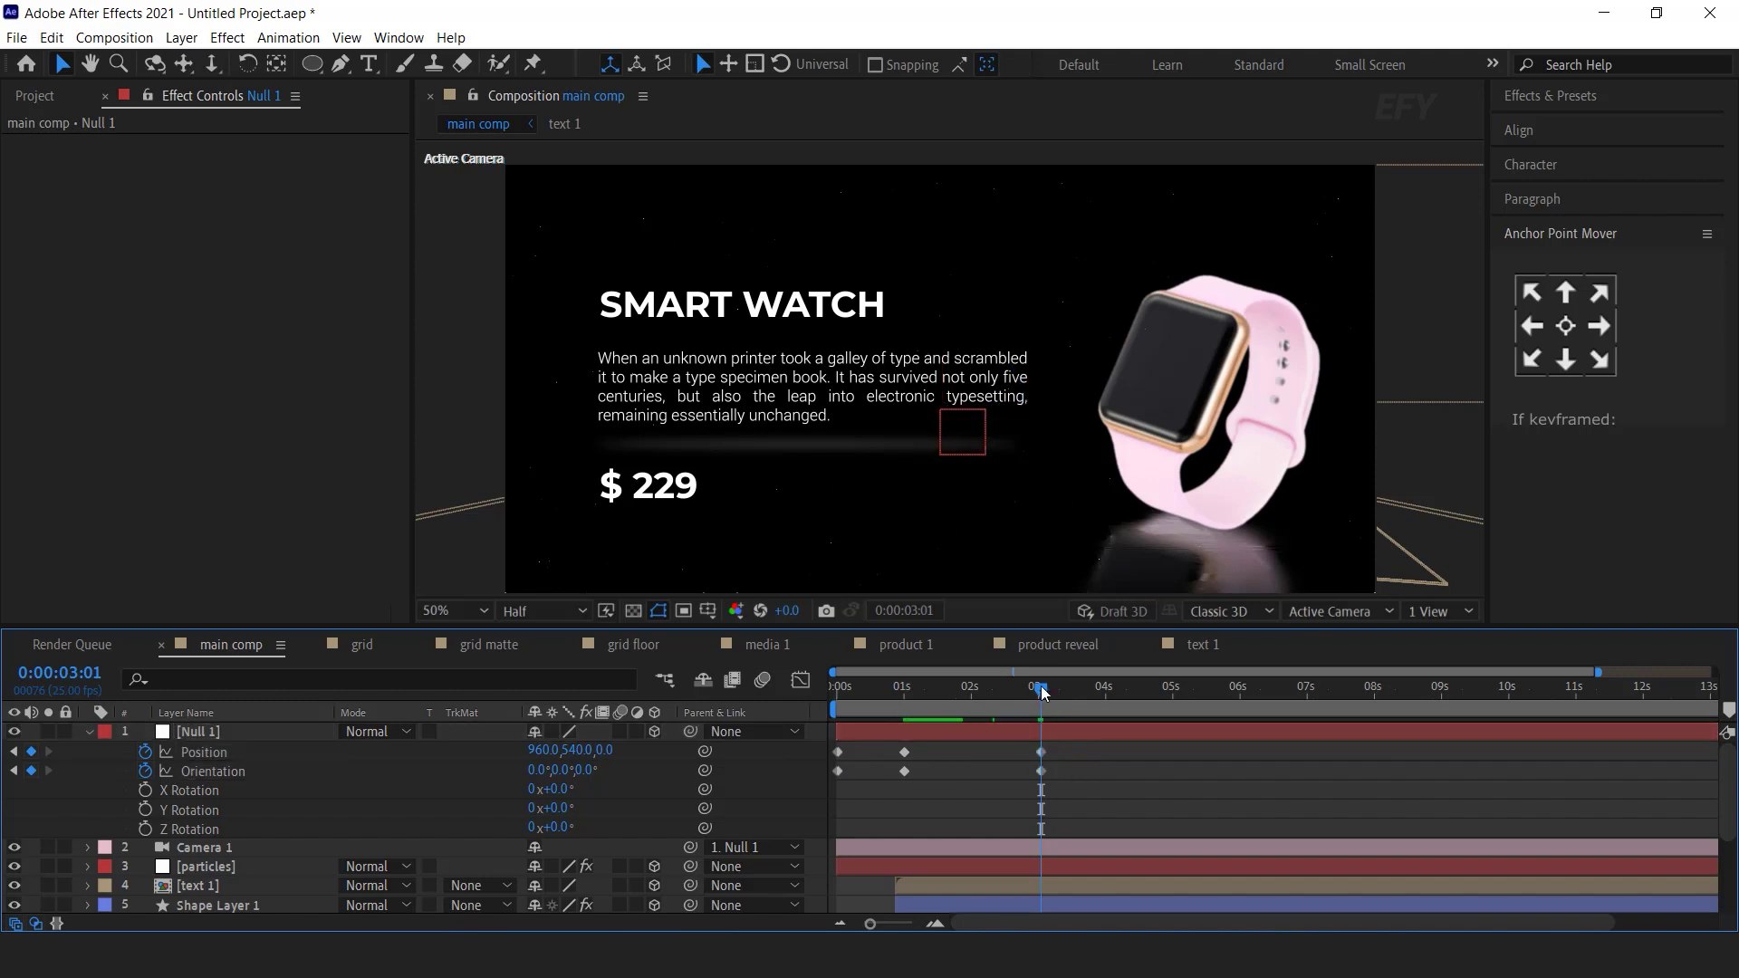
- Set the null's Z position to 1908 at 0:00:04:00 and preview the animation
drag(1065, 690, 1105, 689)
drag(604, 750, 1307, 752)
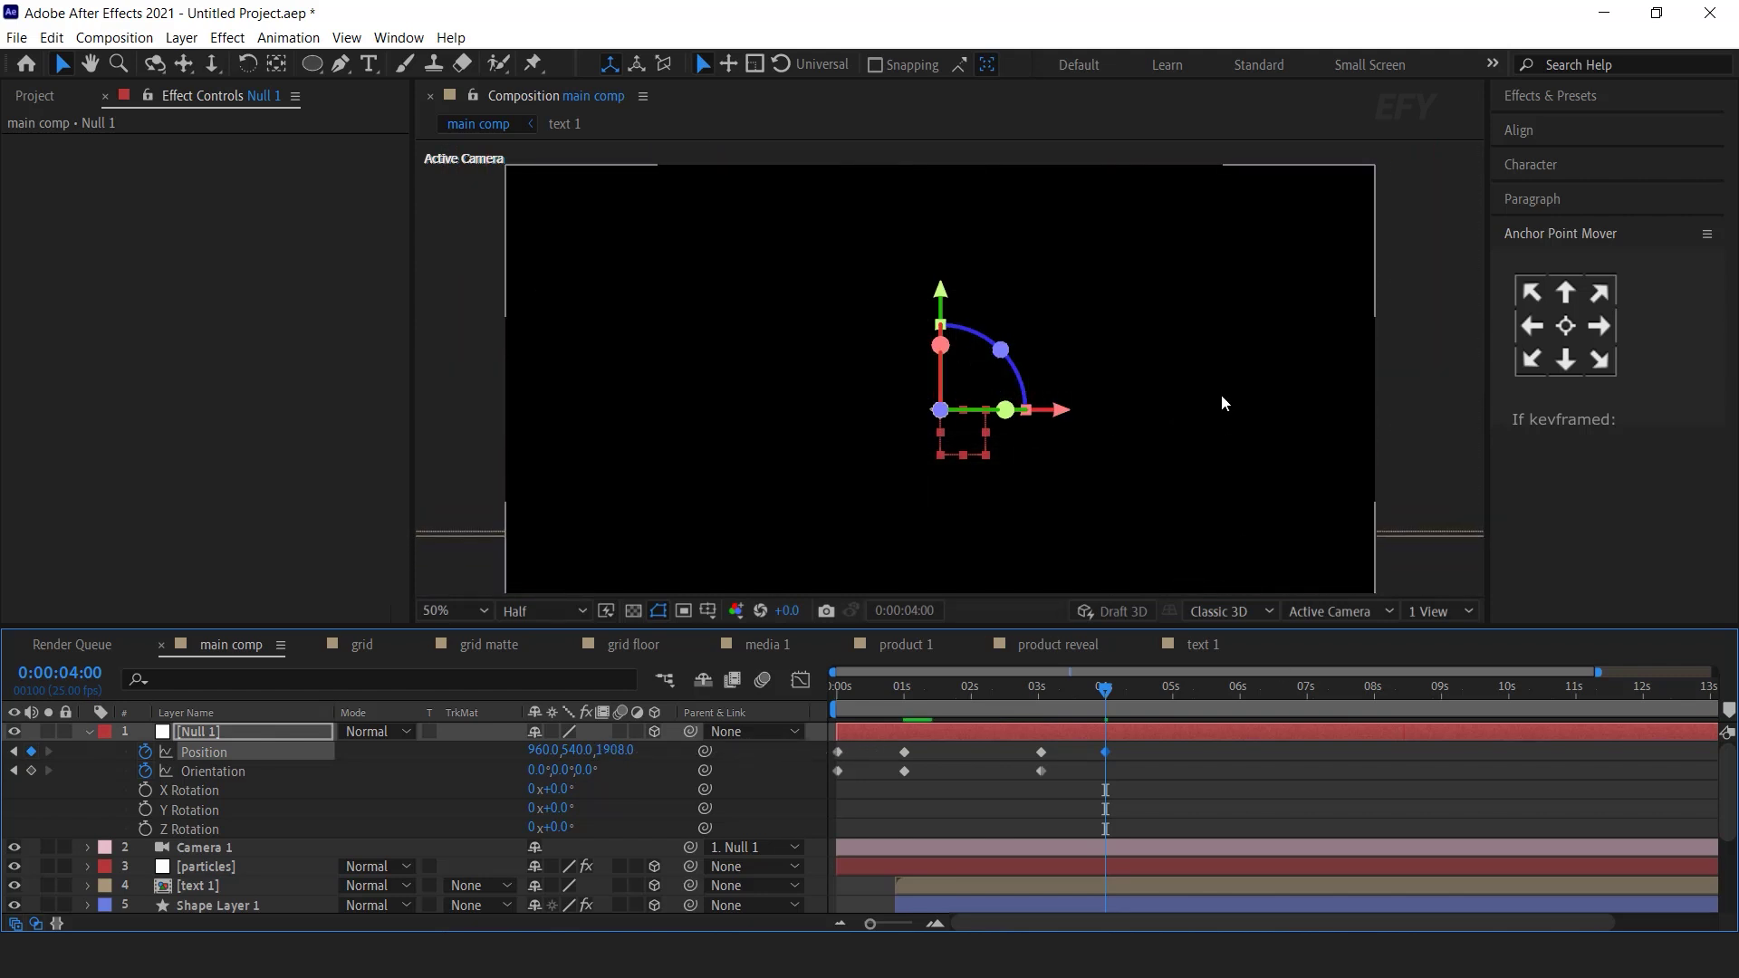
key(comma)
key(comma)
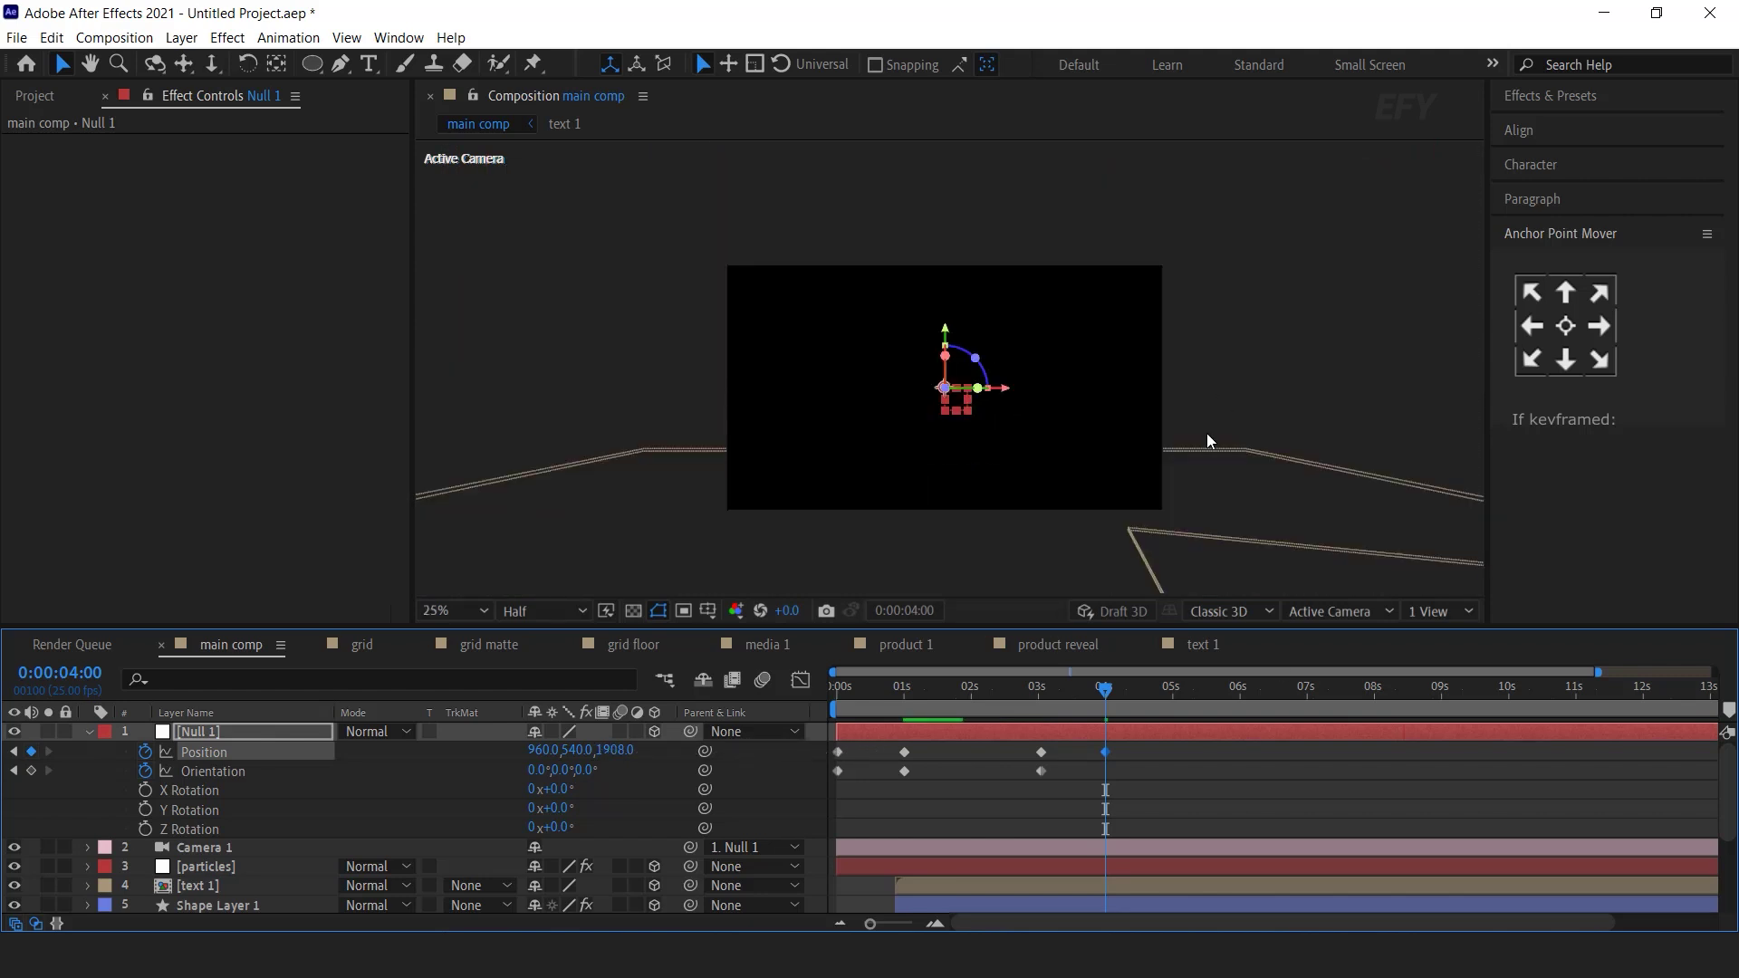
drag(1104, 695, 848, 705)
click(1102, 775)
key(space)
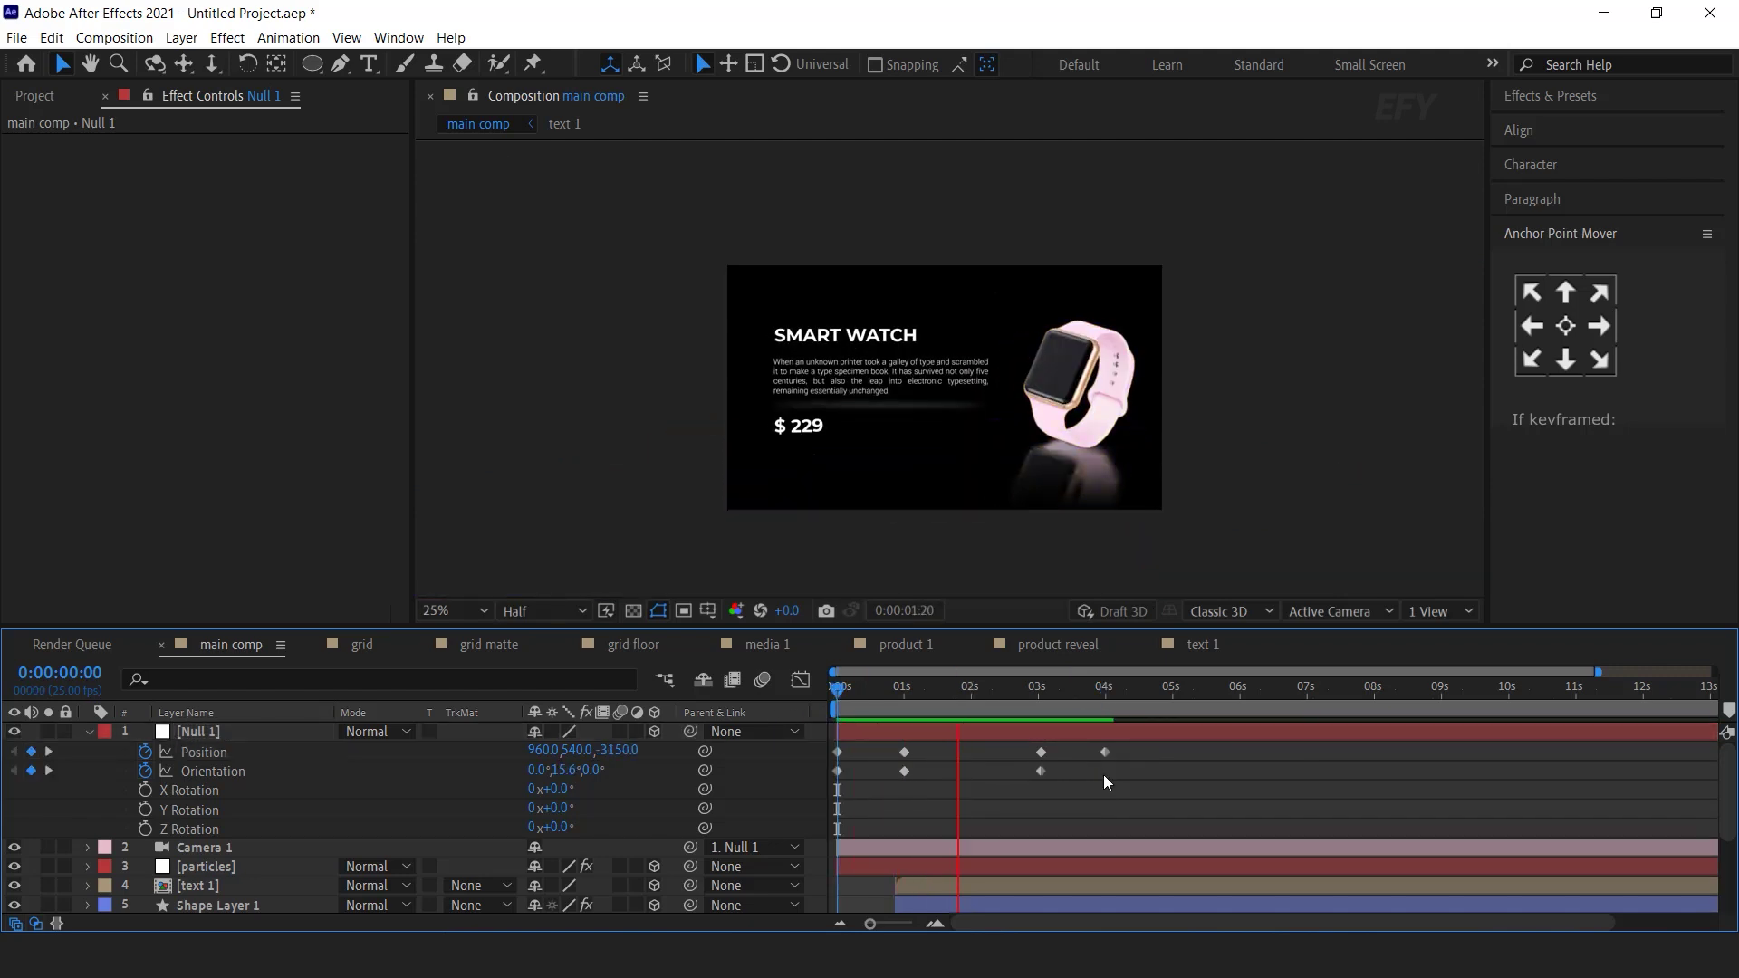
drag(1054, 688, 917, 698)
key(space)
key(space)
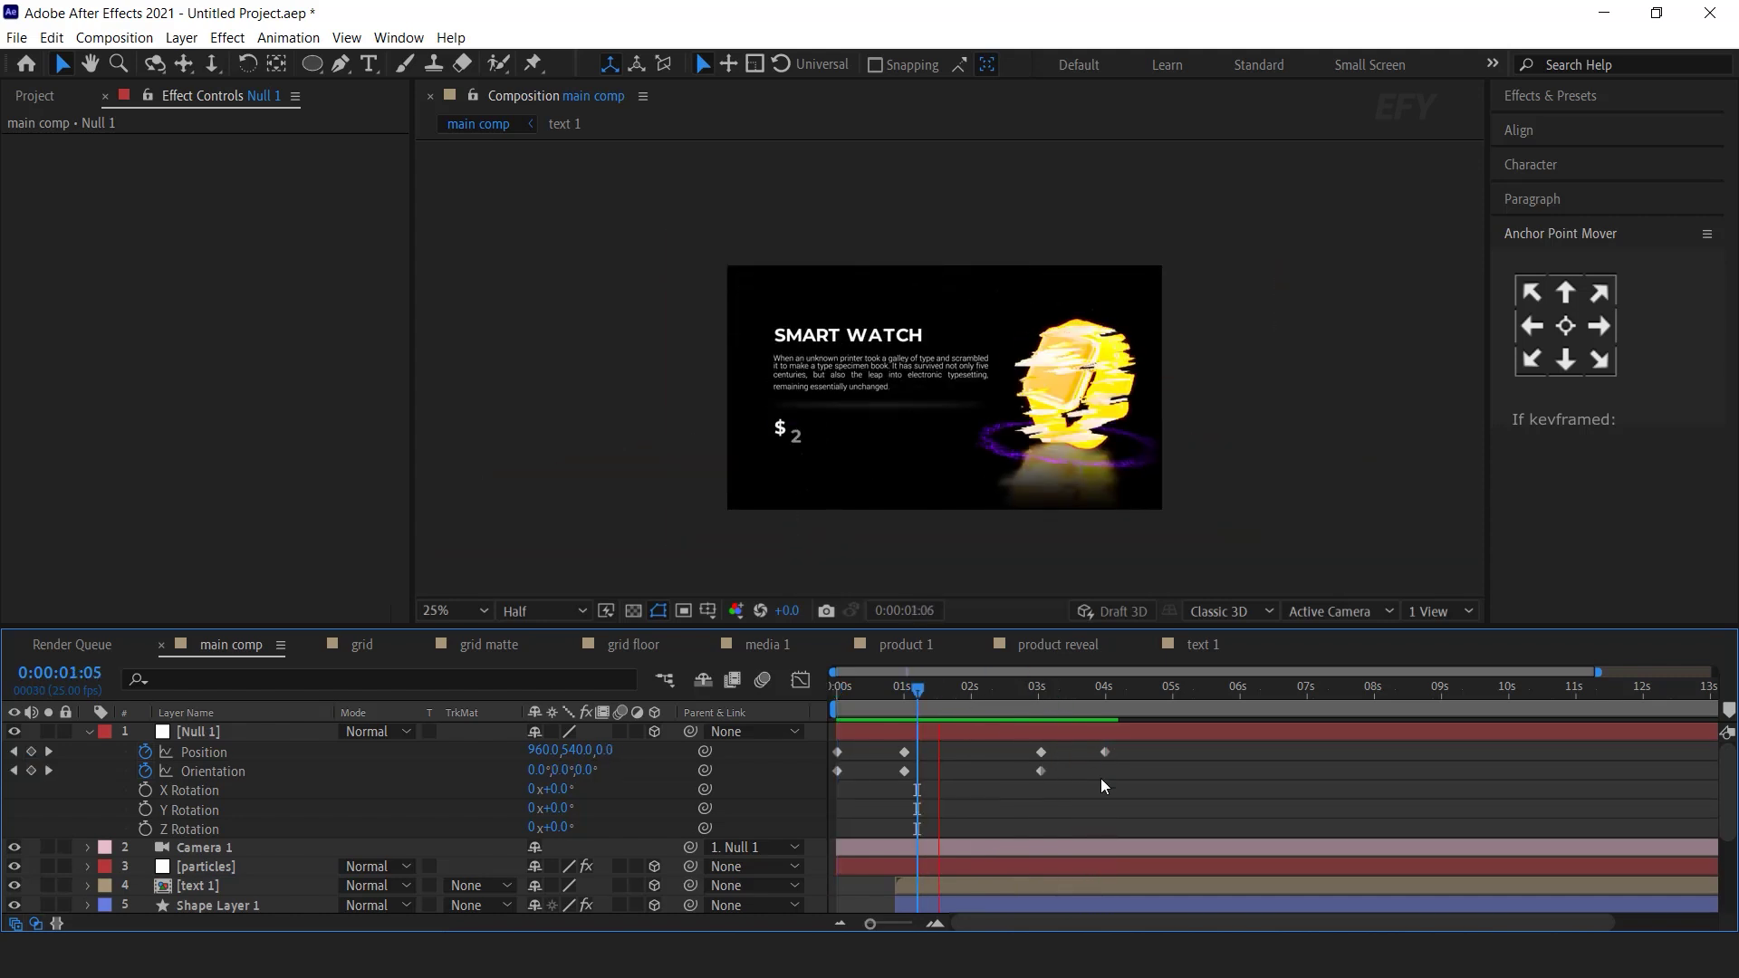
- Shift the null's 0:00:03:01 and 0:00:04:00 keyframes about one second later and collapse its properties
click(1042, 698)
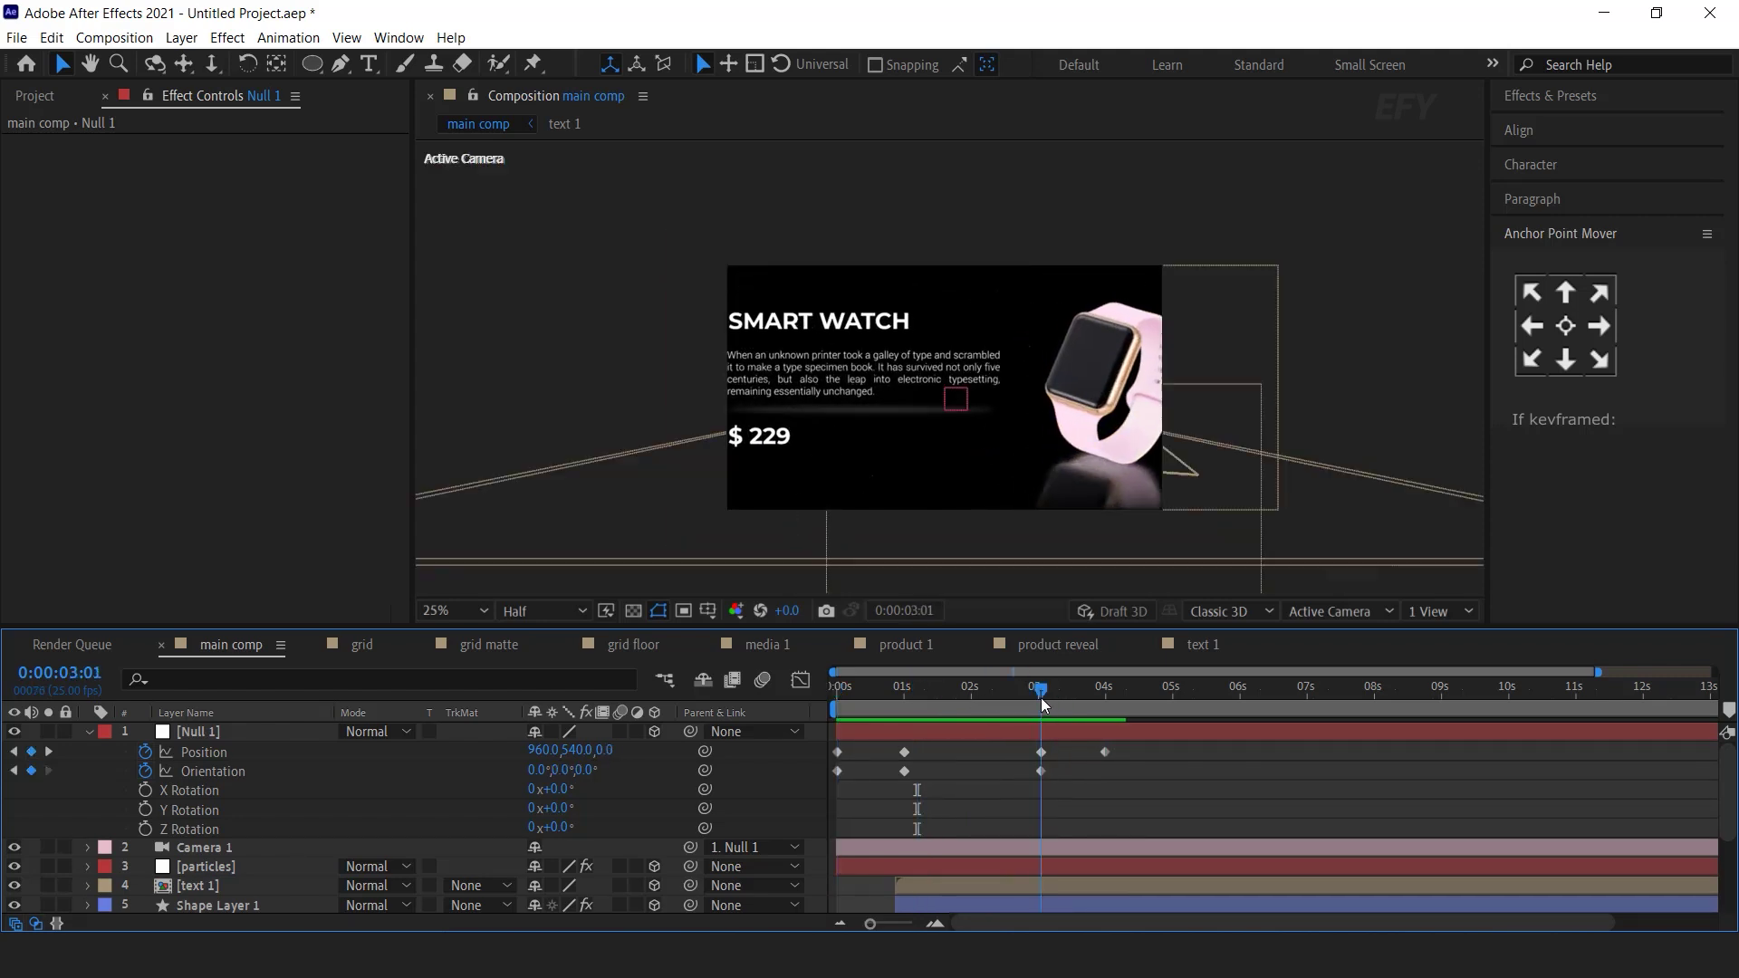
drag(1143, 746, 1111, 761)
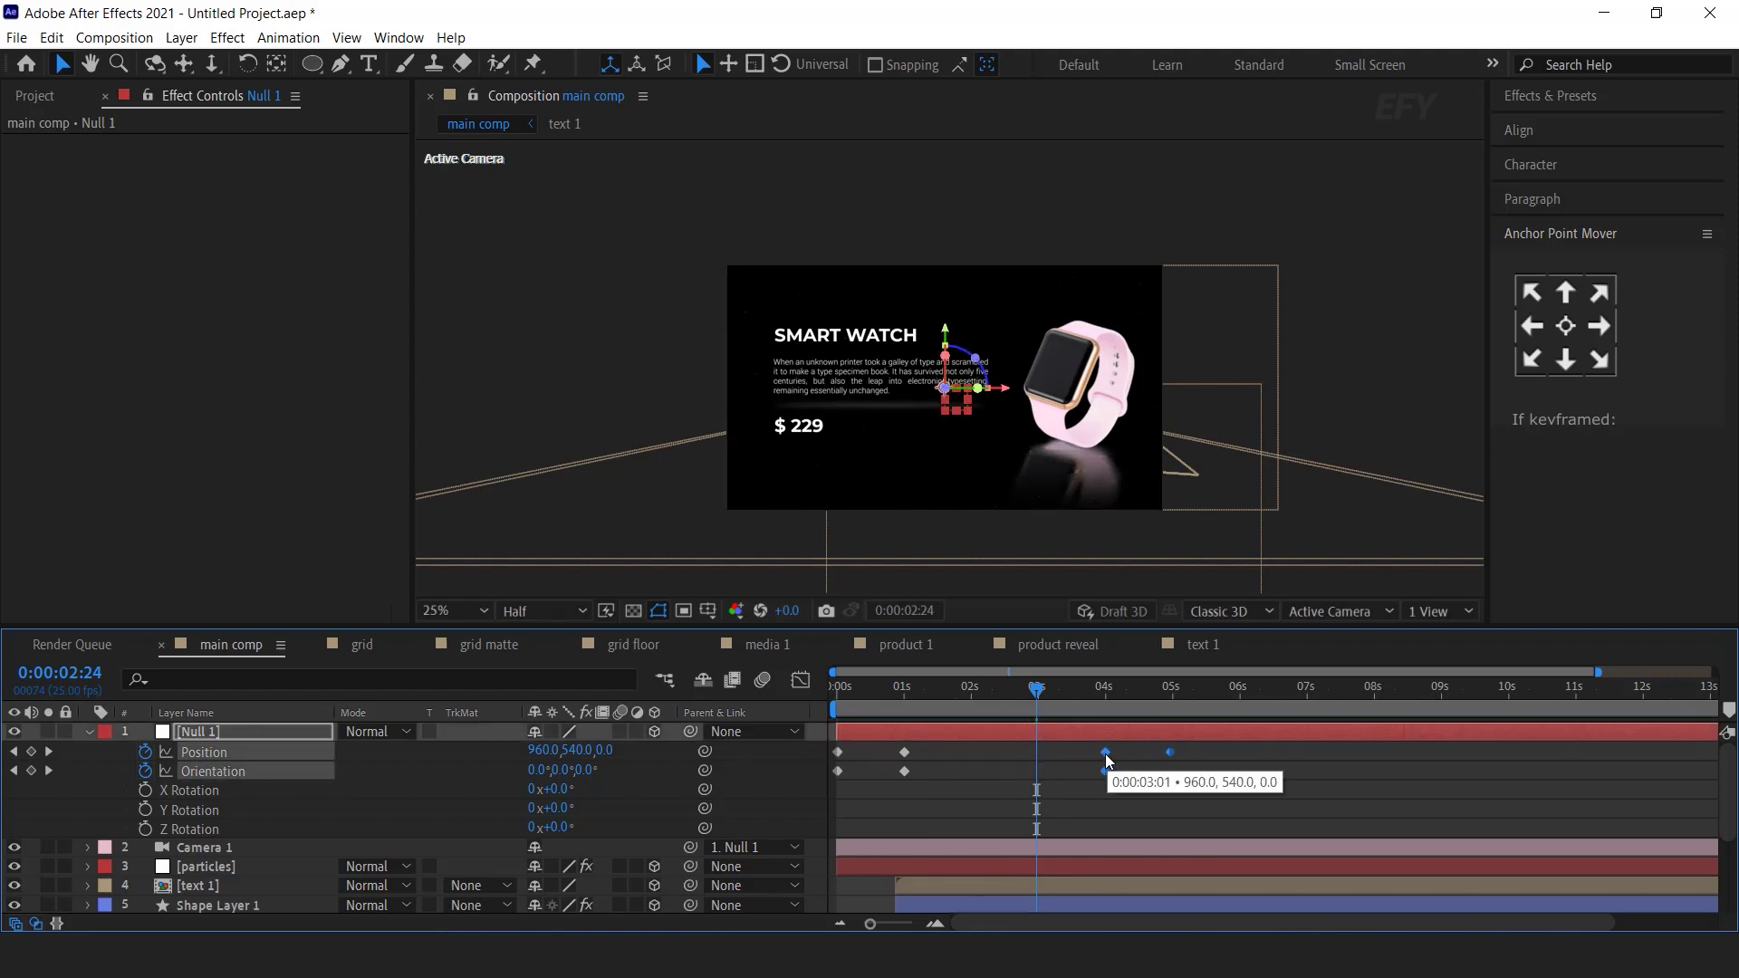
click(305, 775)
click(90, 732)
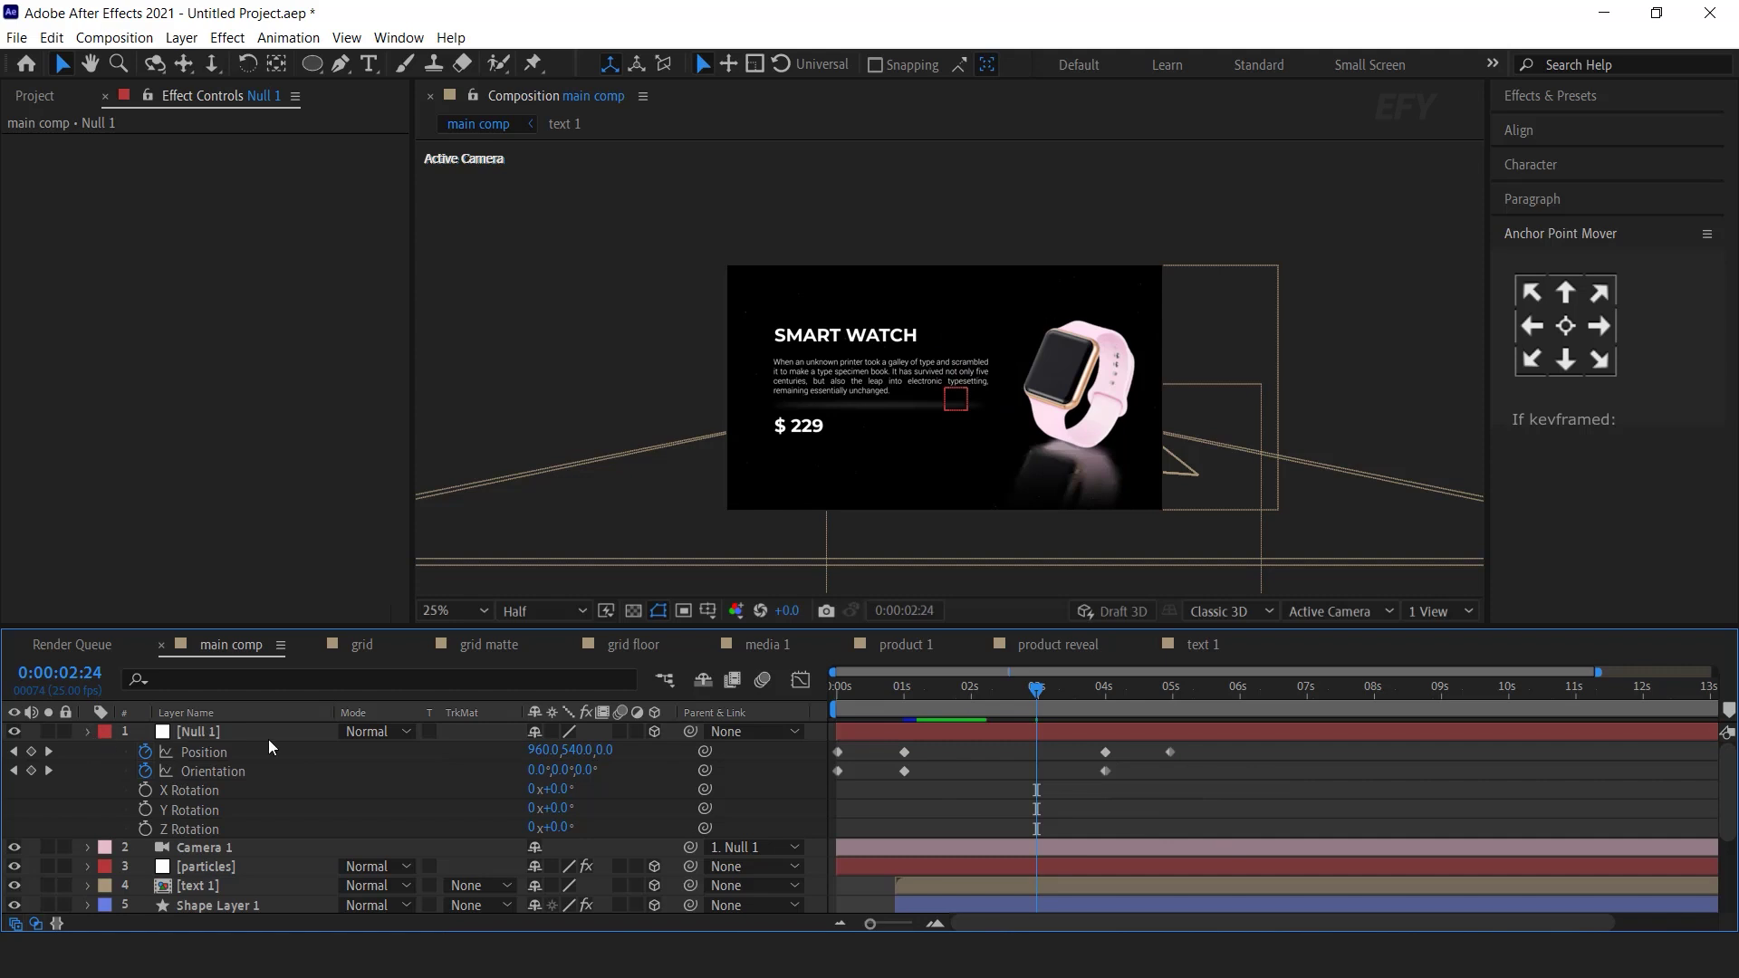
- Show Camera 1's Position property and set a Position keyframe at 0:00:00:00
click(241, 753)
key(p)
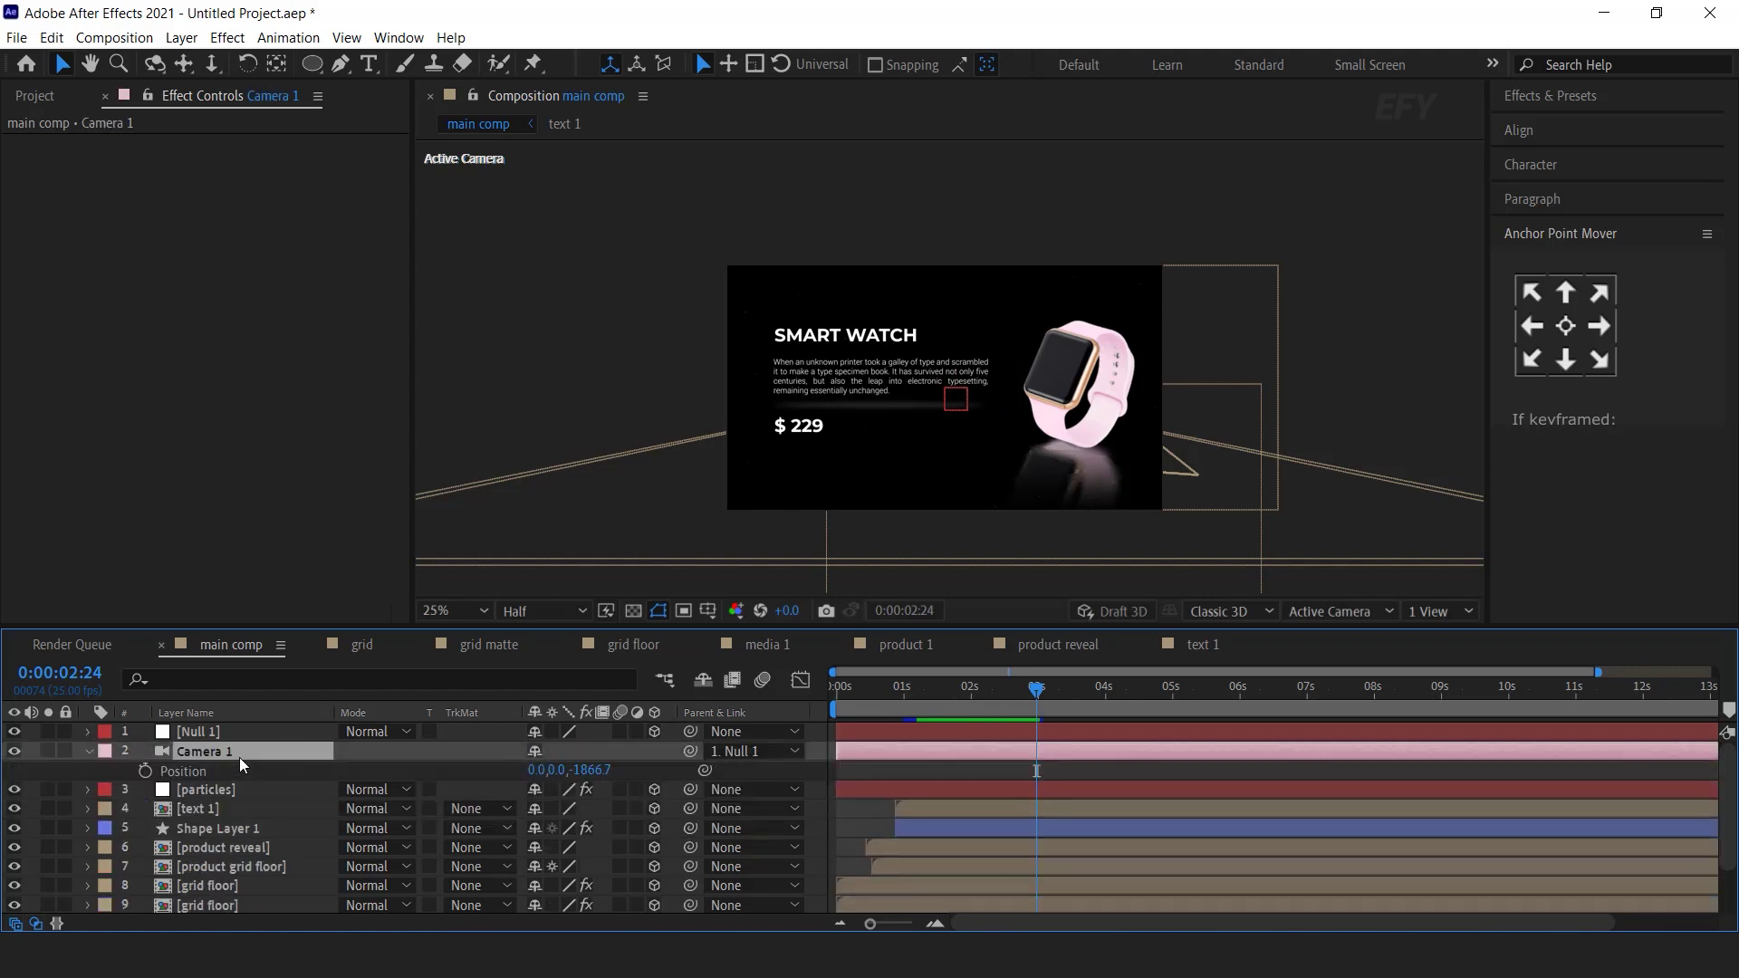
drag(877, 691, 741, 710)
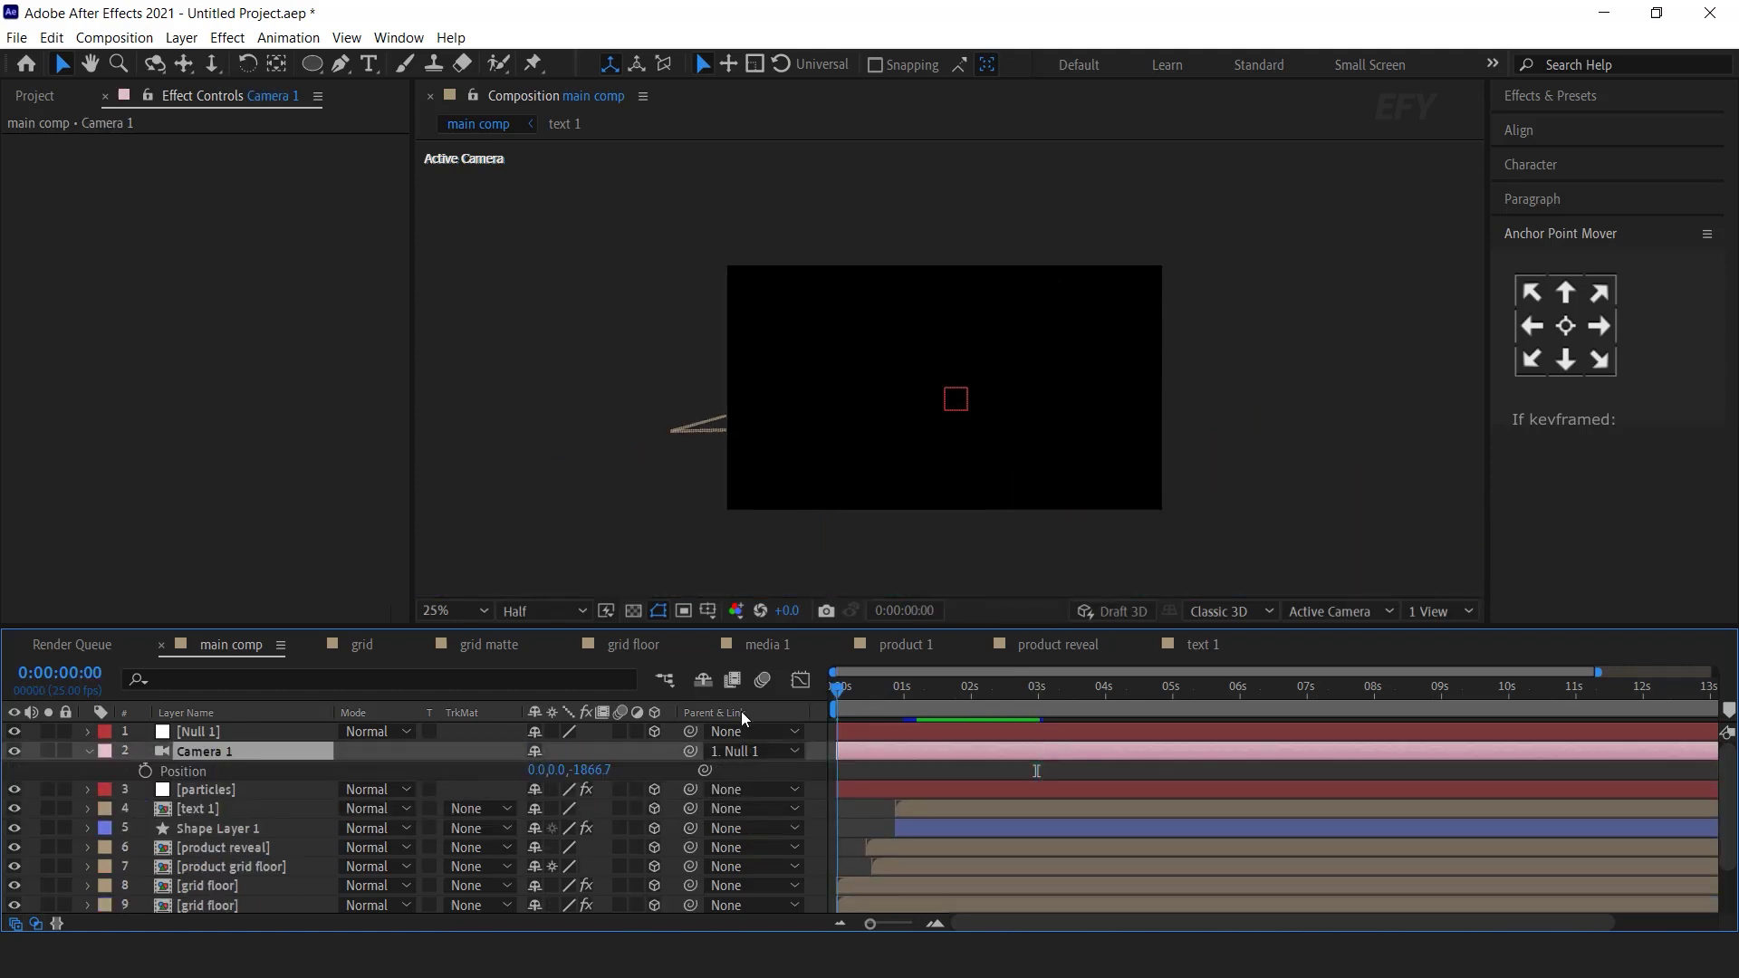
click(144, 770)
- Move Camera 1 forward along Z at about the 10-second mark, preview the push-in, and collapse the camera's properties
drag(847, 687, 1507, 706)
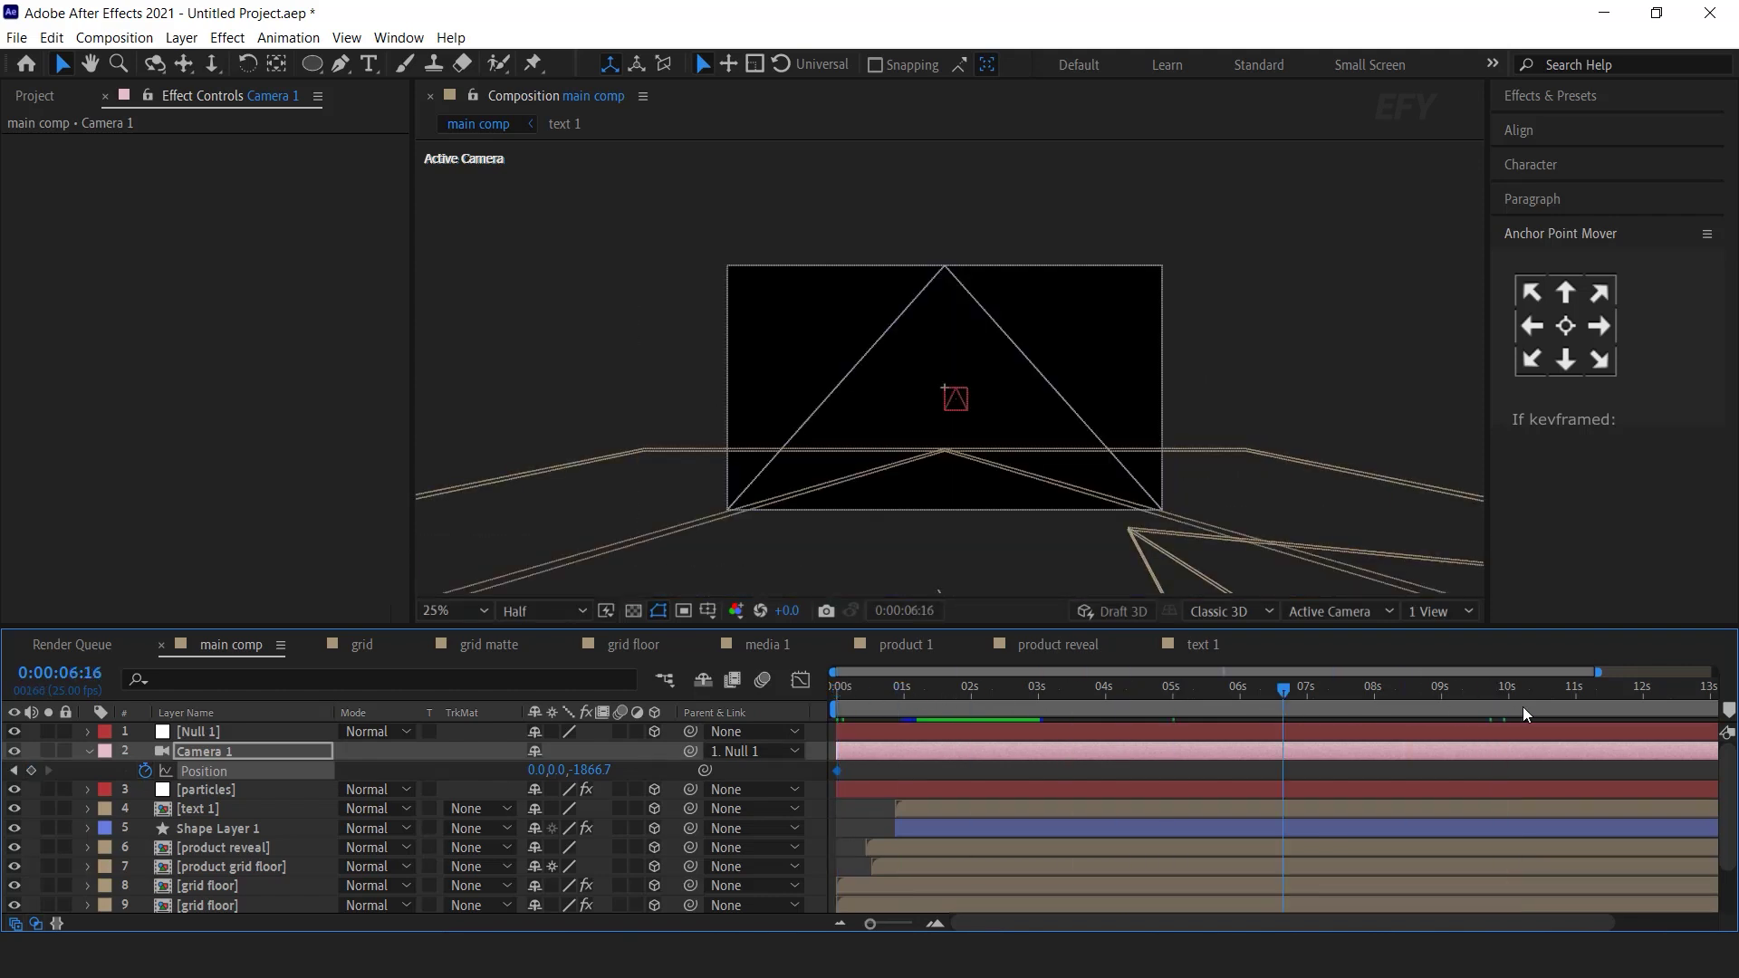
drag(603, 771, 825, 773)
key(Home)
key(space)
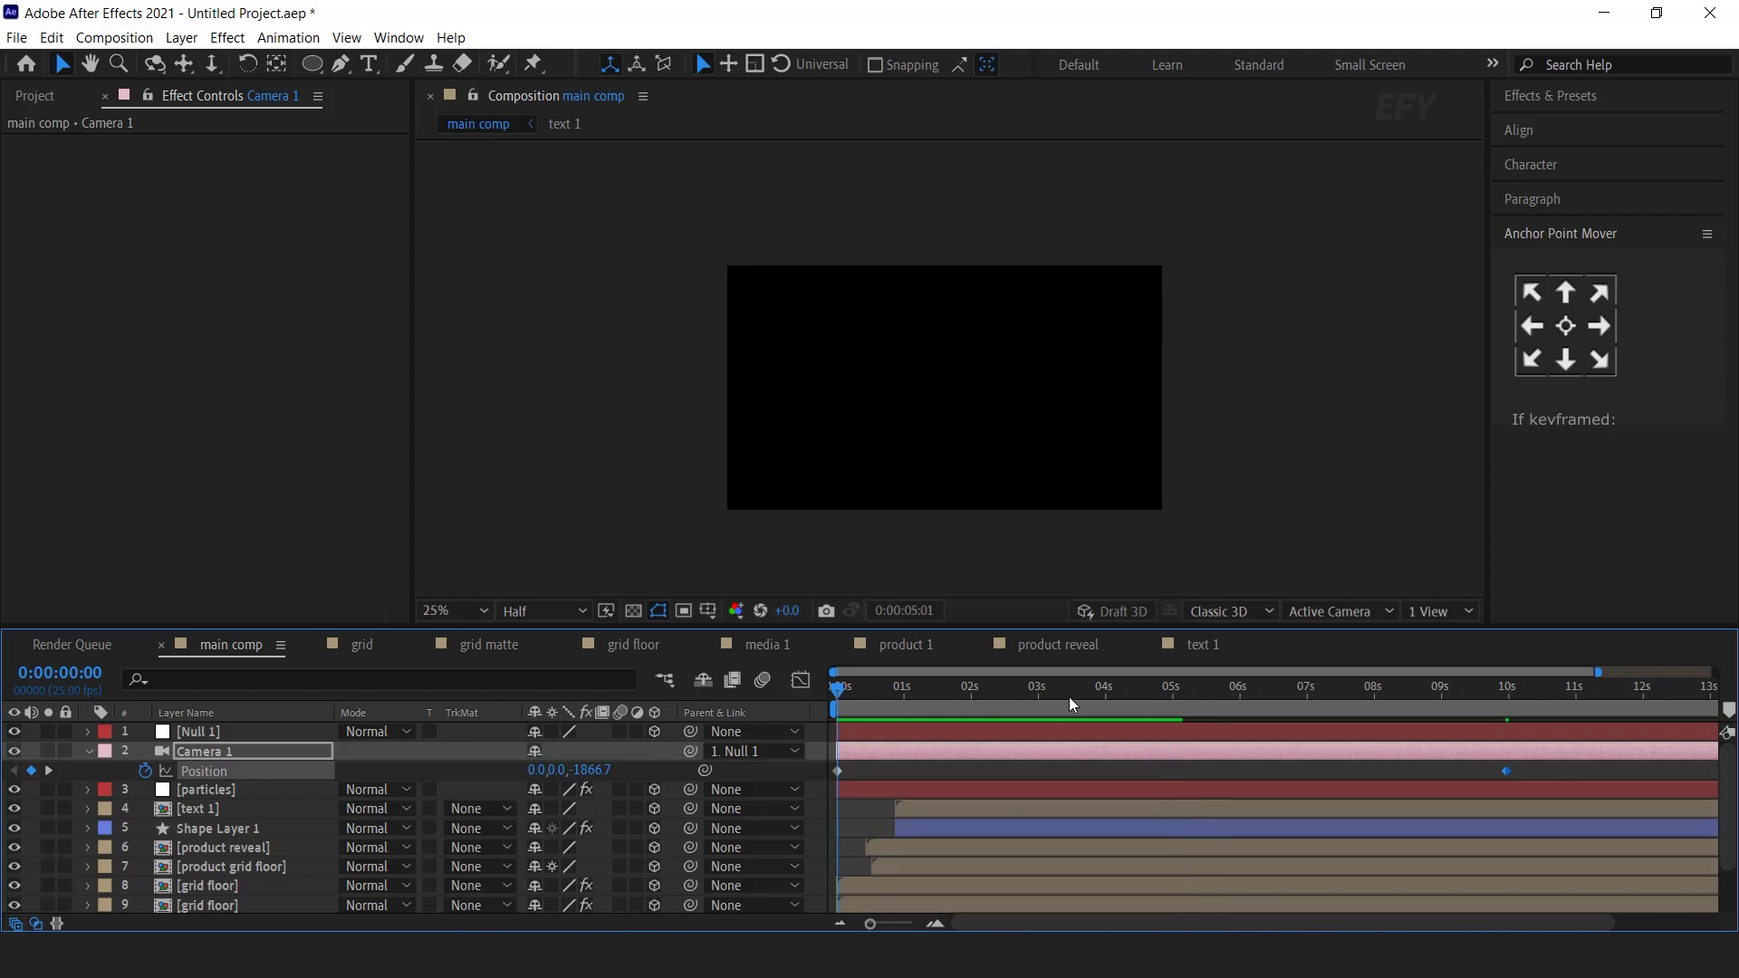
drag(843, 688, 868, 690)
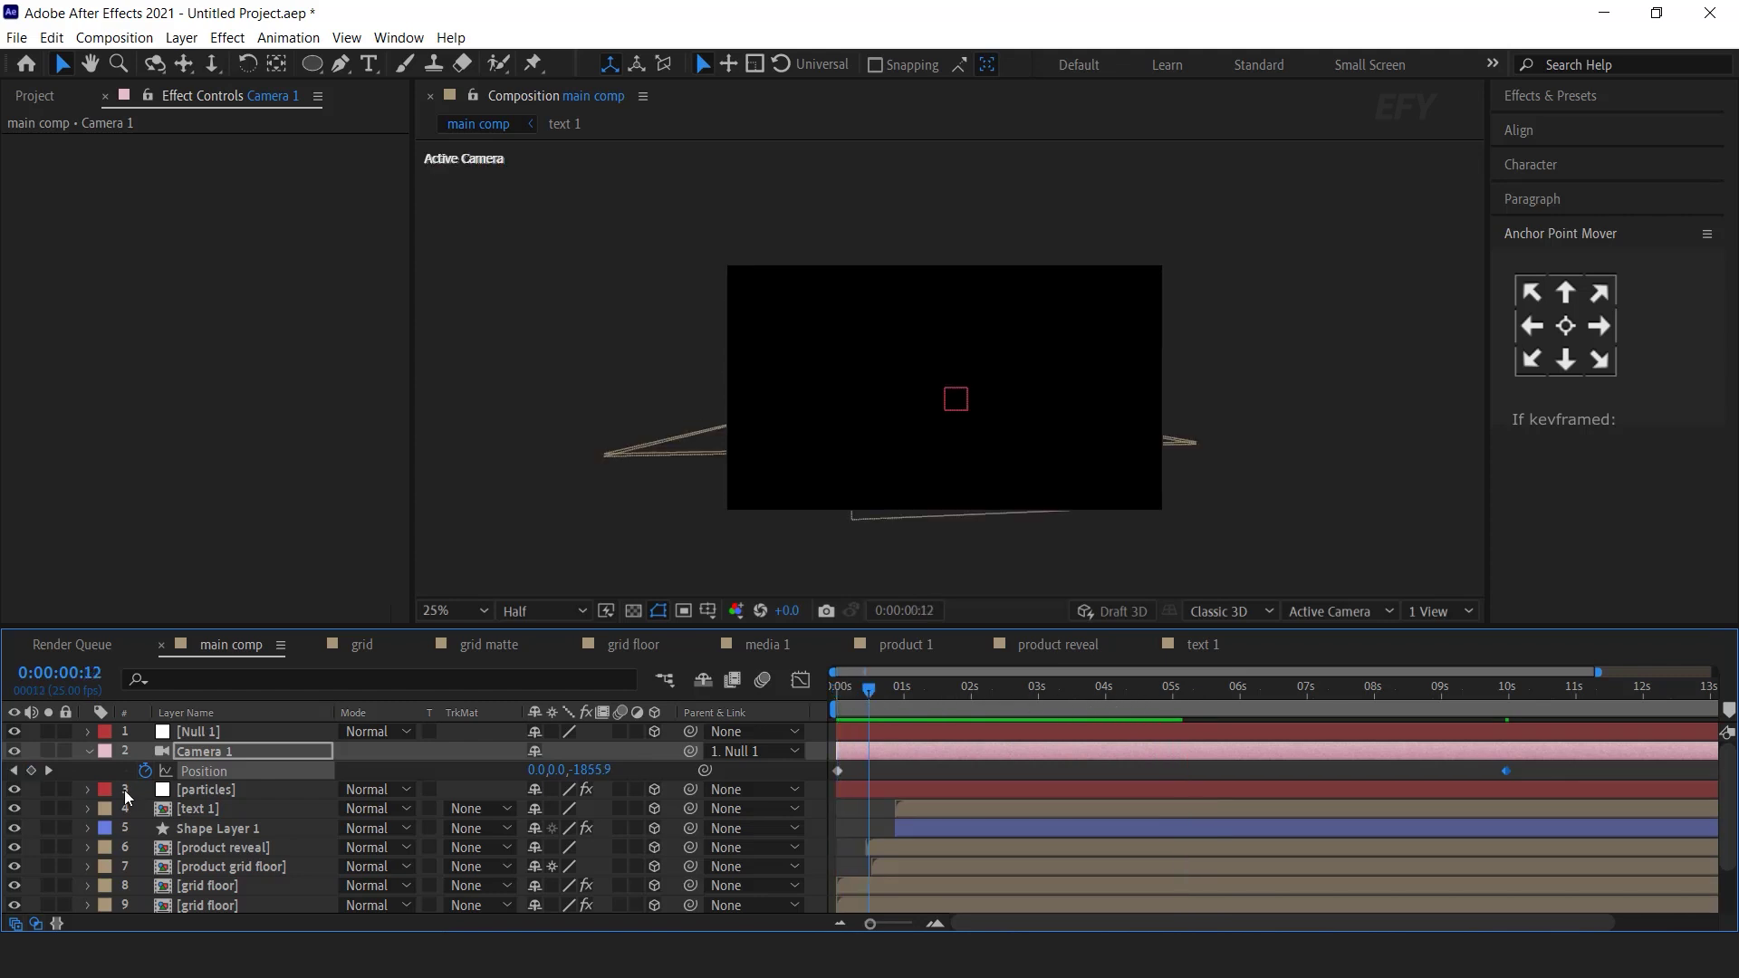
click(87, 751)
key(space)
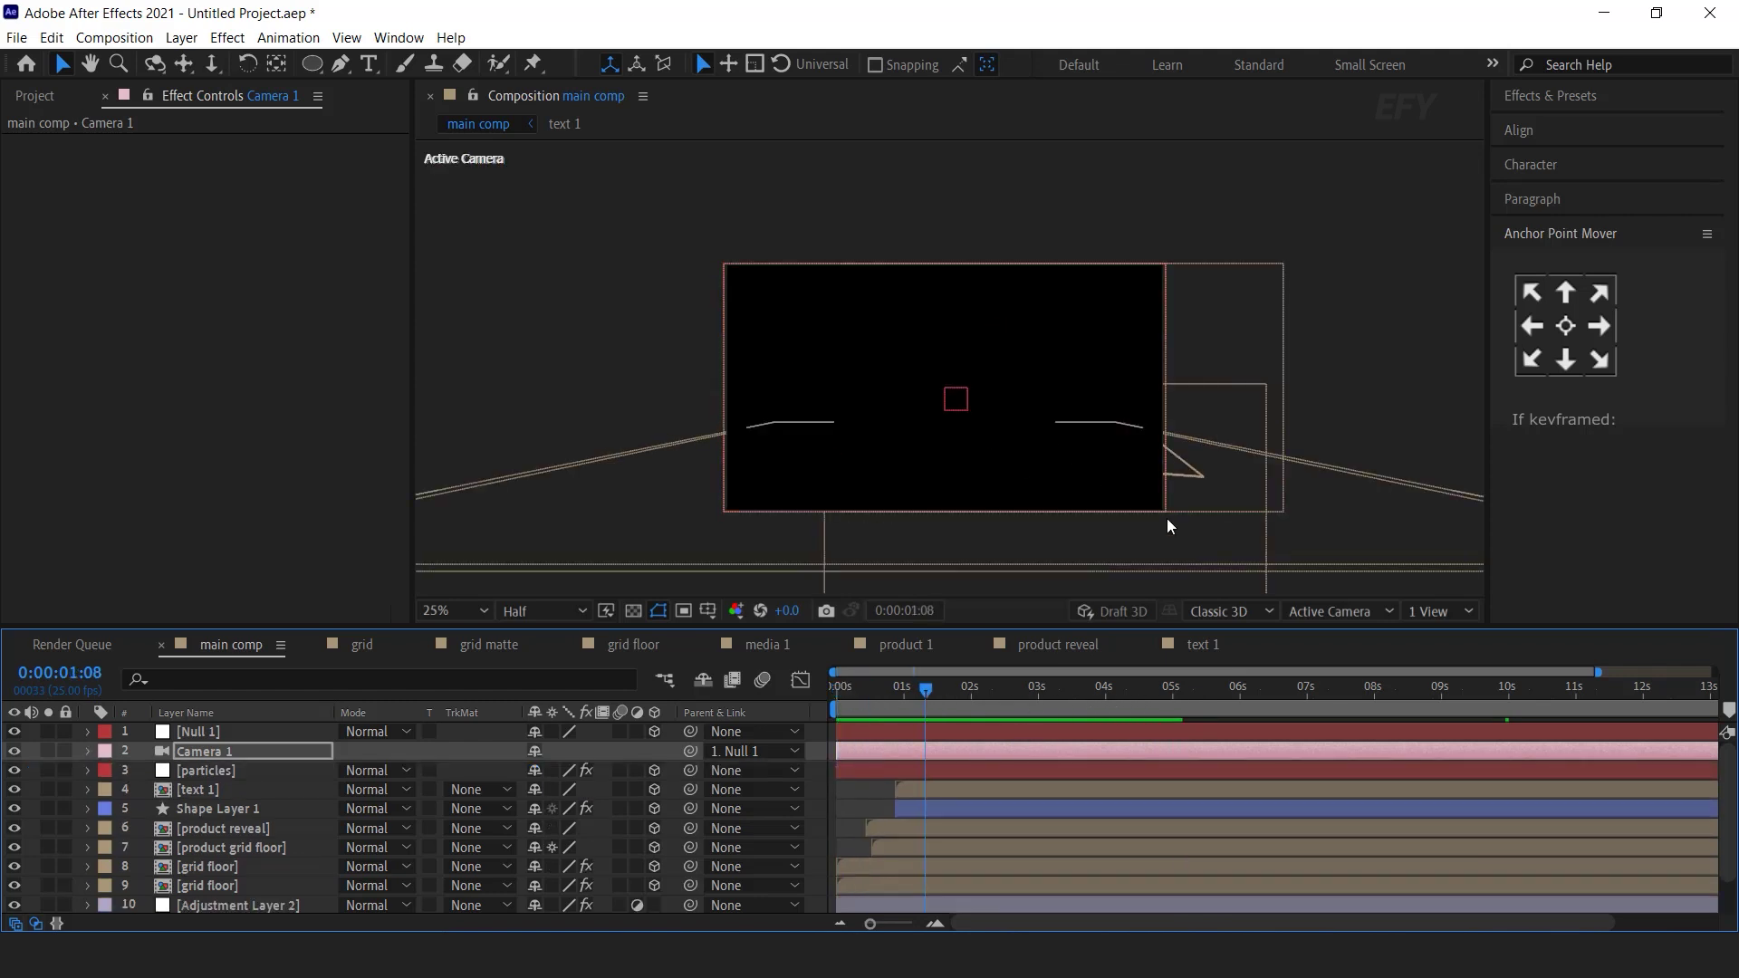
- Add a new null object to main comp and rename it wiggle
right_click(813, 732)
mouse_move(965, 518)
click(1192, 637)
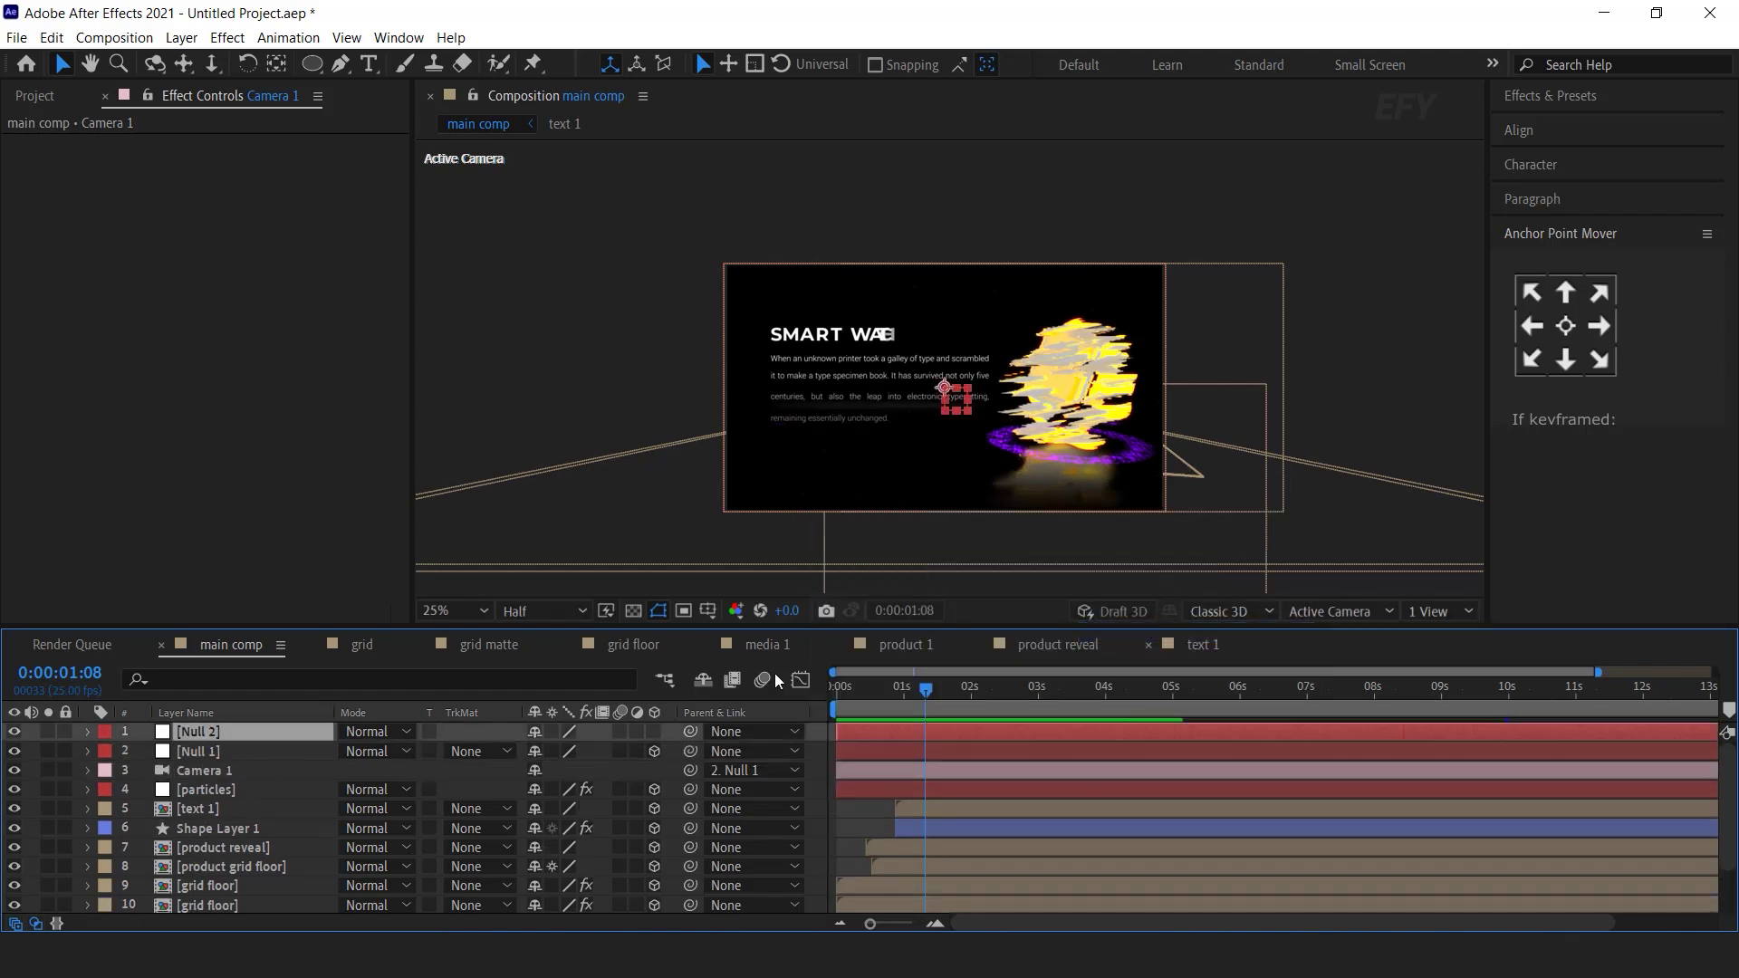
key(Return)
text(wi)
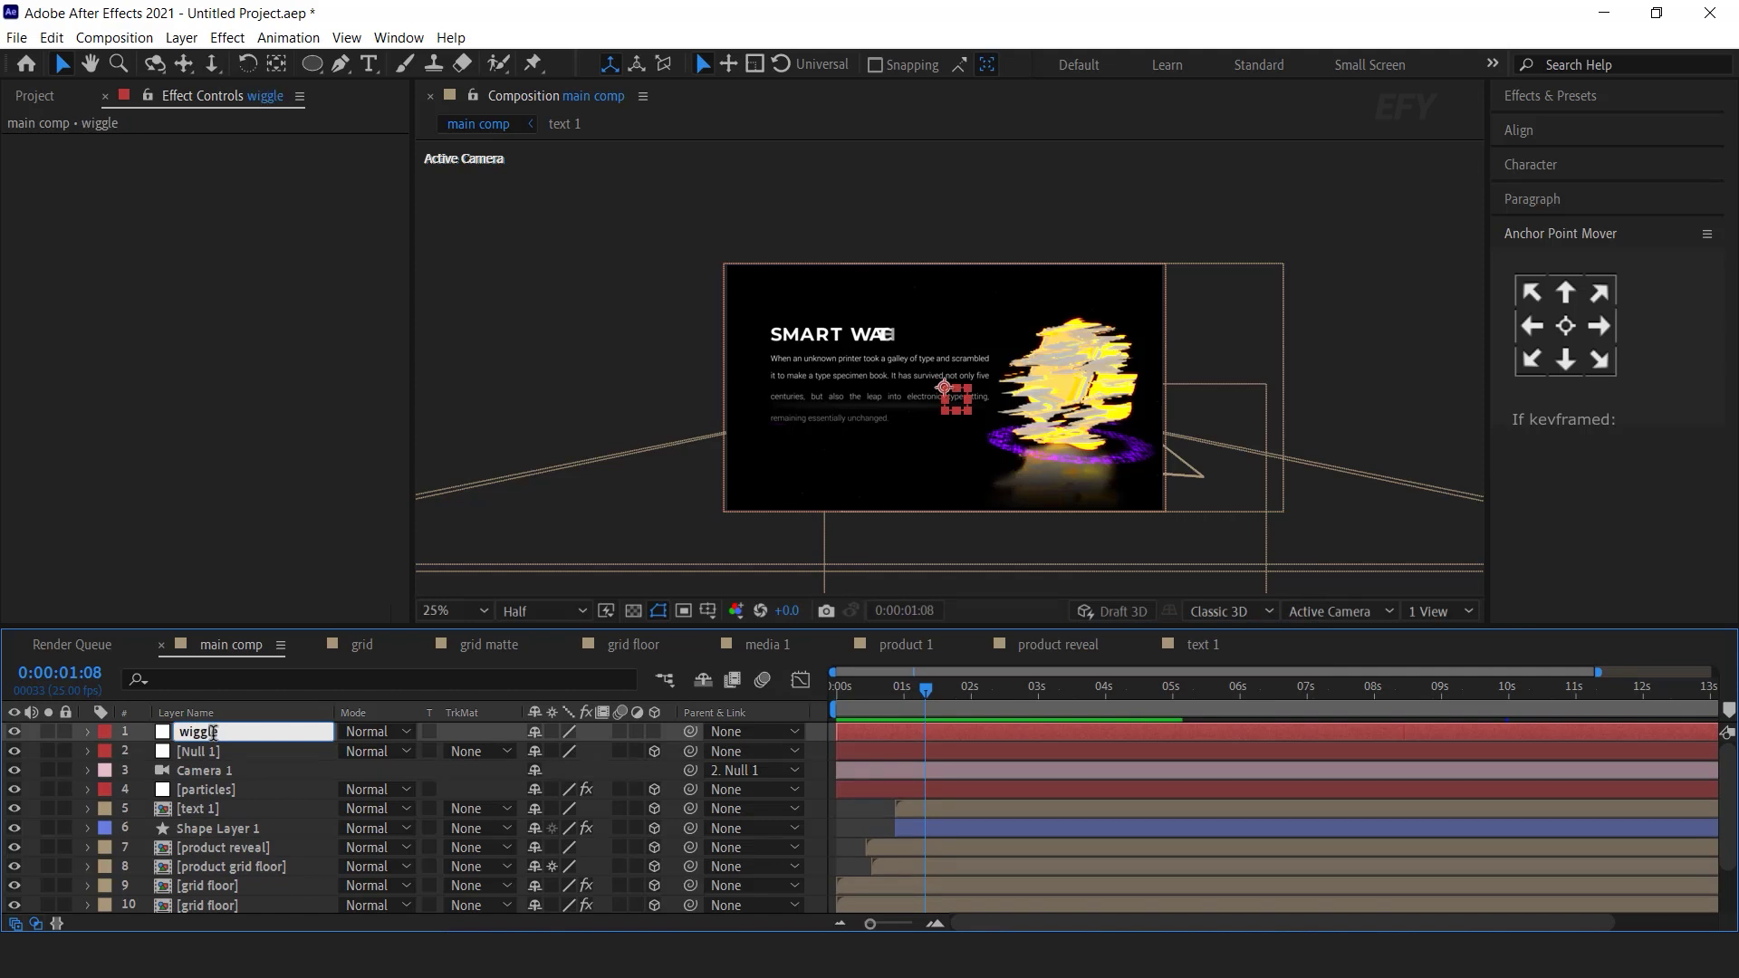
text(ggle)
key(Return)
- Apply a Slider Control effect to the wiggle null and rename the effect position
key(ctrl+space)
text(slid)
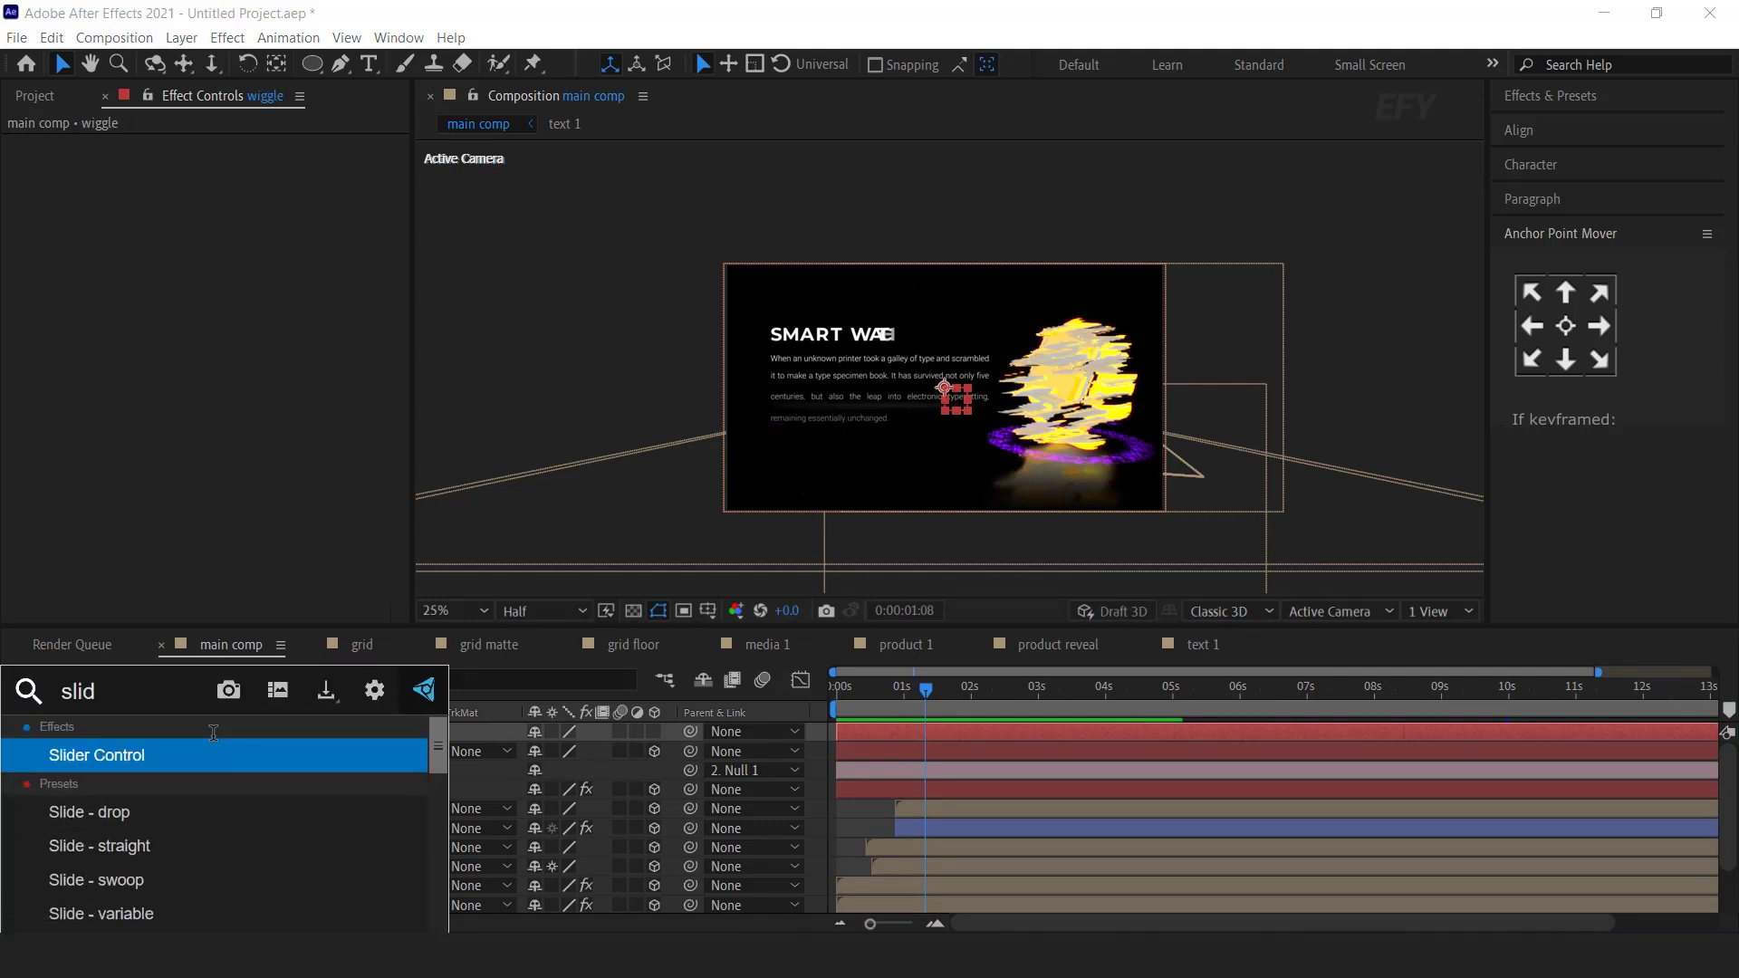
key(Return)
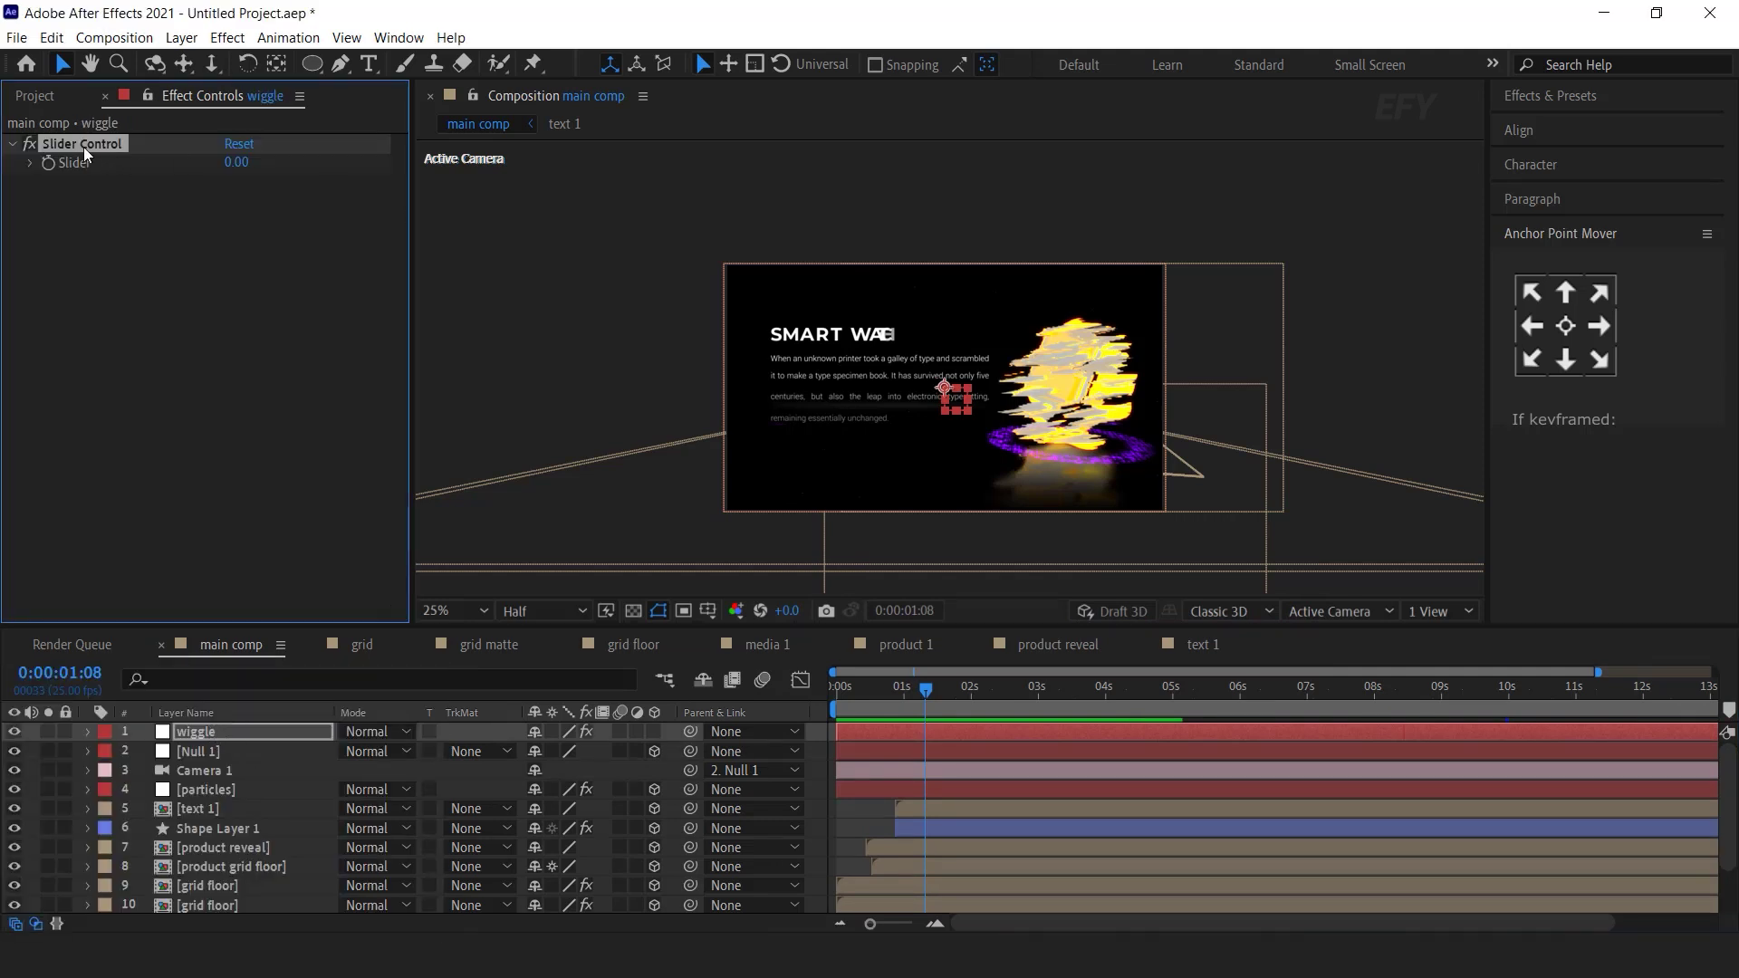
key(Return)
text(position)
key(Return)
- Duplicate the position slider effect and rename the copy rotation
key(ctrl+d)
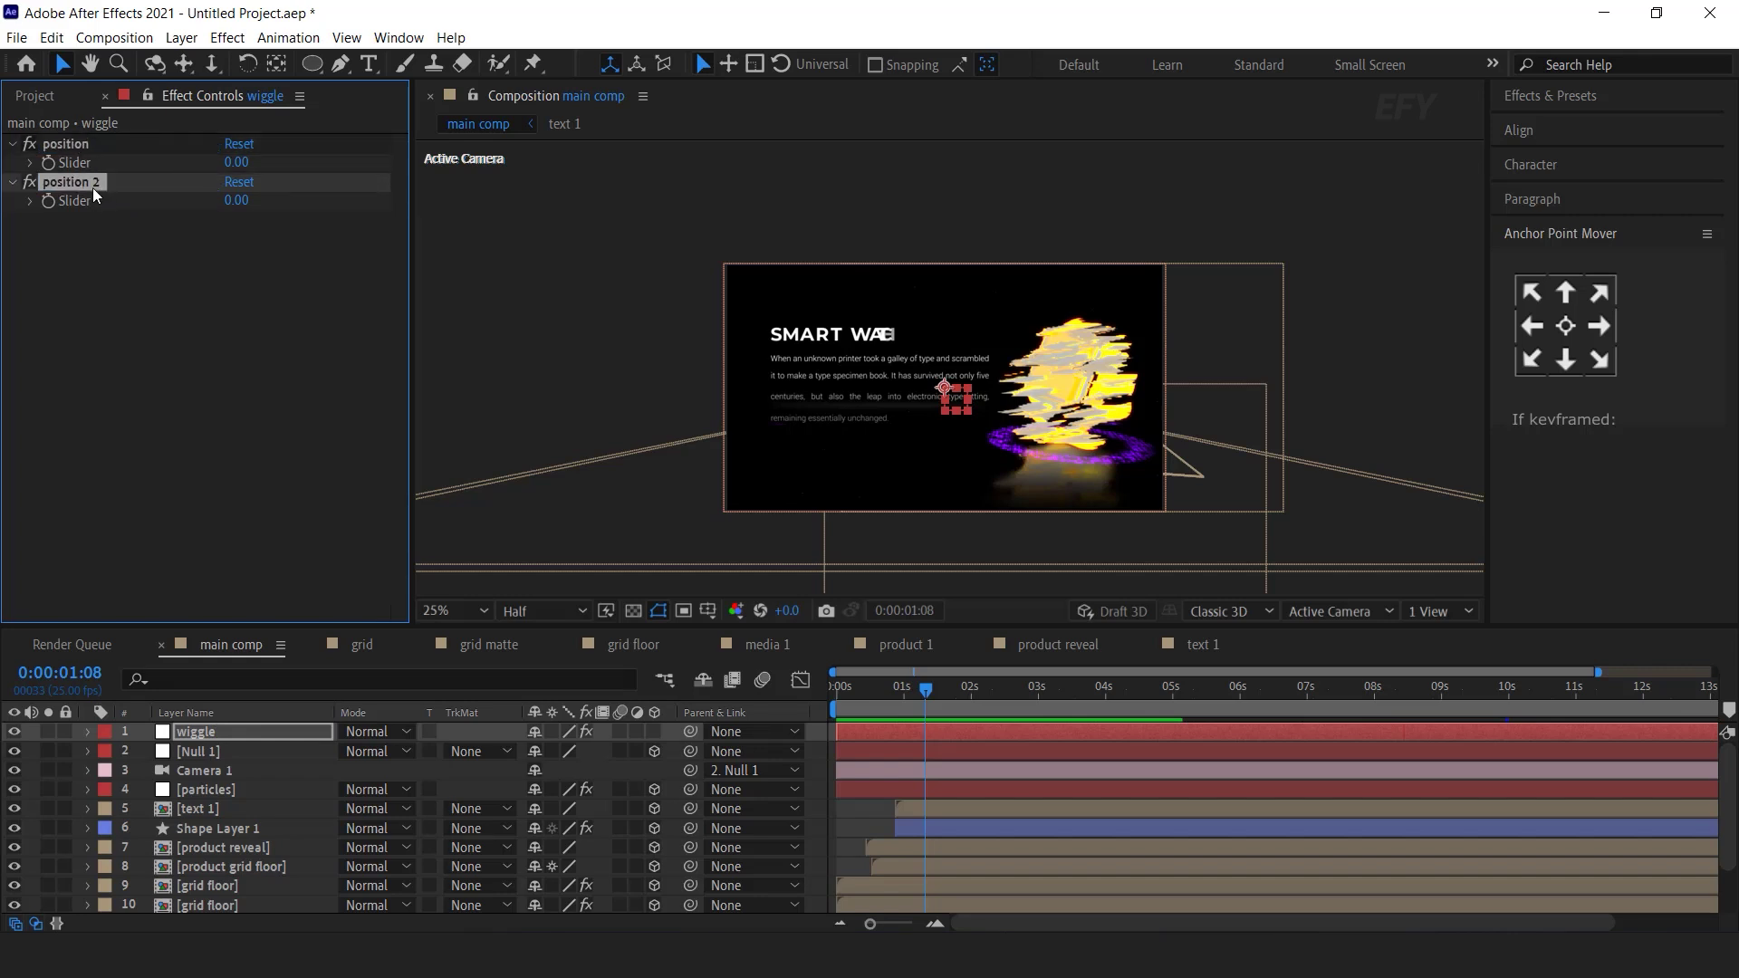
key(Return)
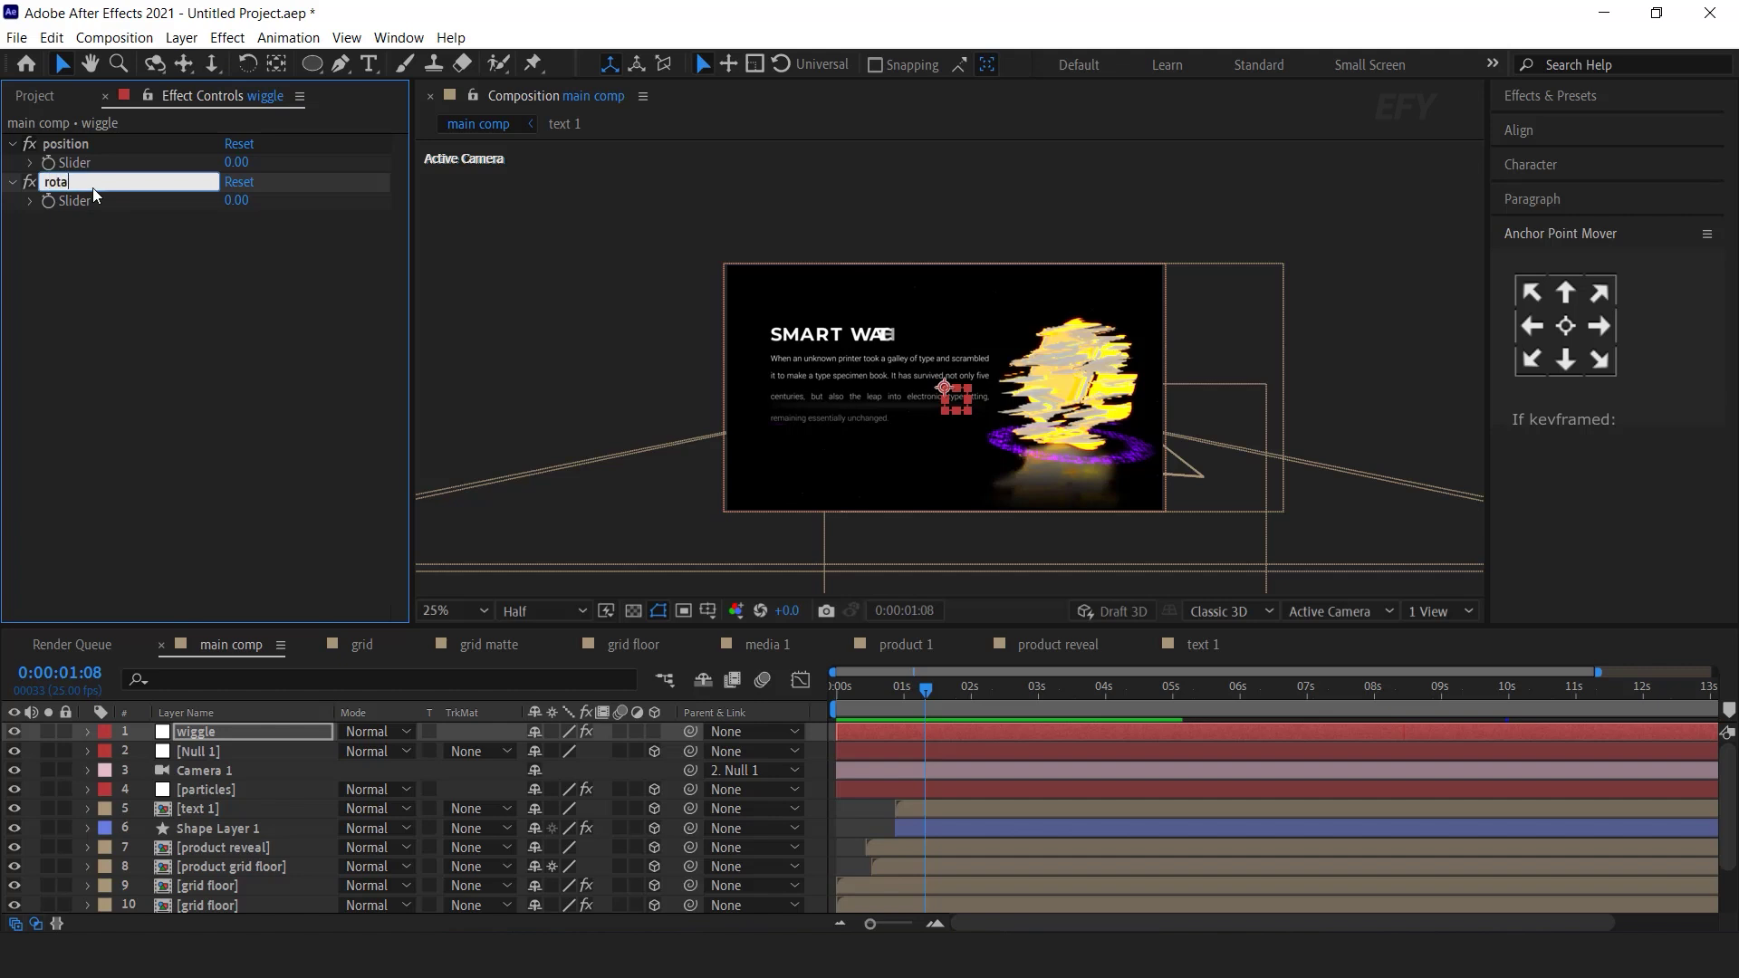
text(rotation)
key(Return)
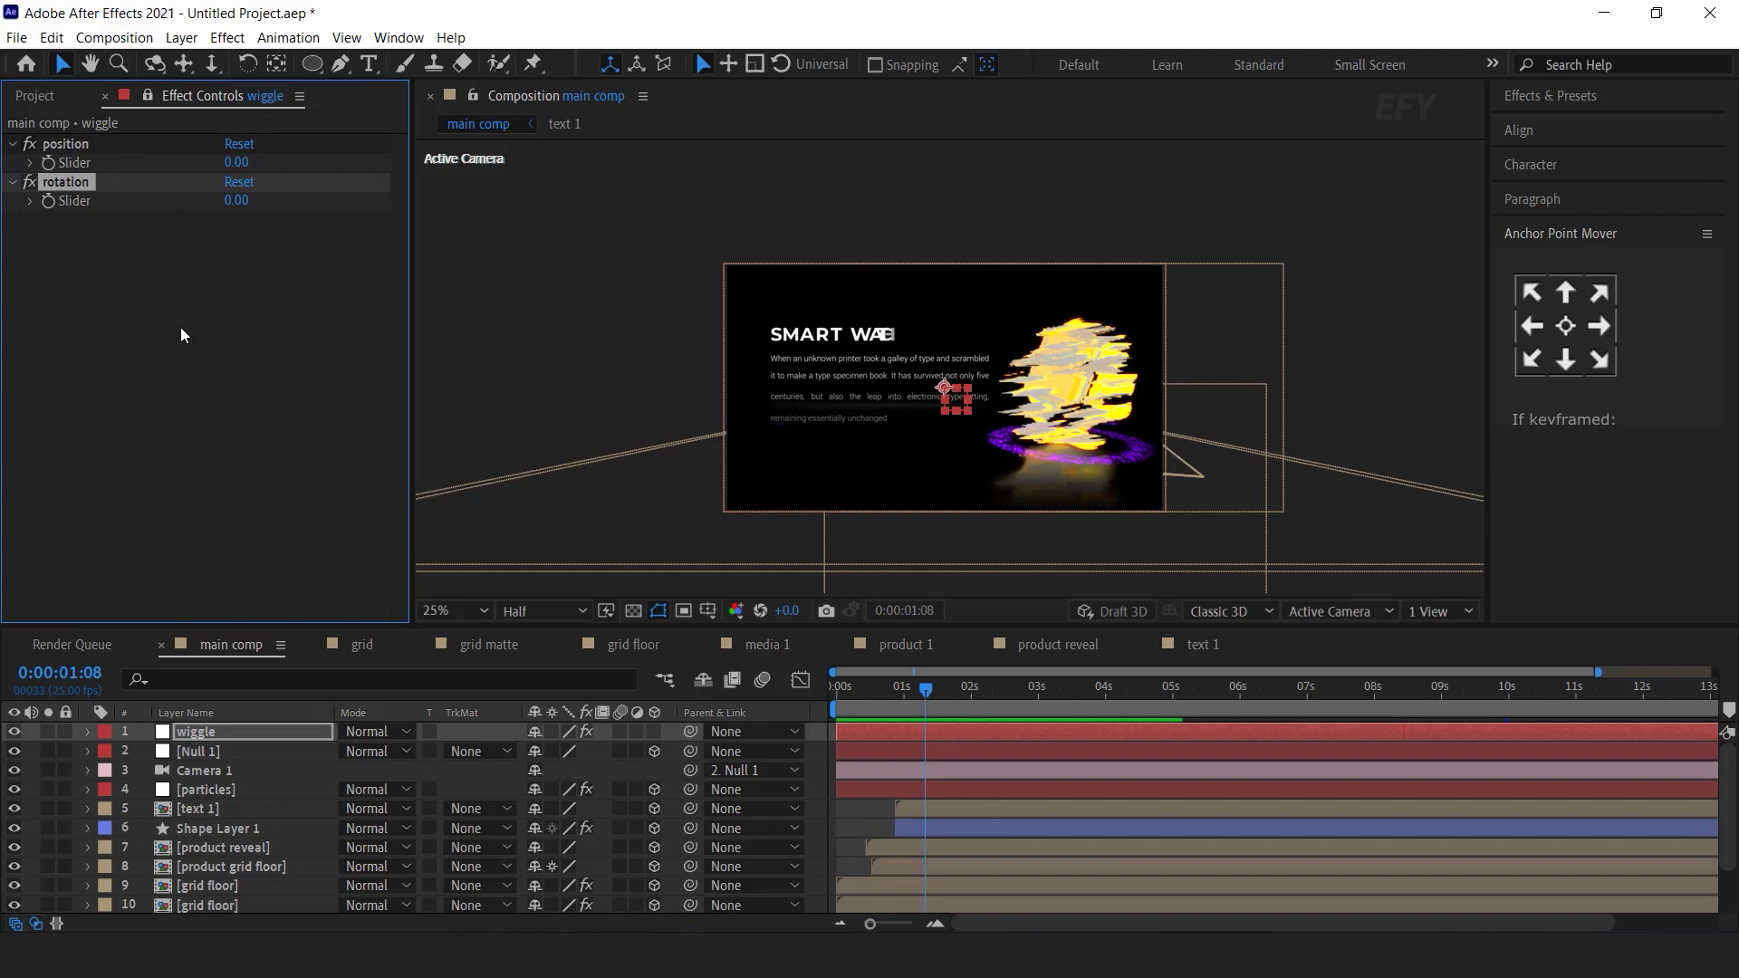
- Give Camera 1's Position a wiggle expression with frequency 8 and its amplitude linked to the wiggle null's position slider
click(223, 771)
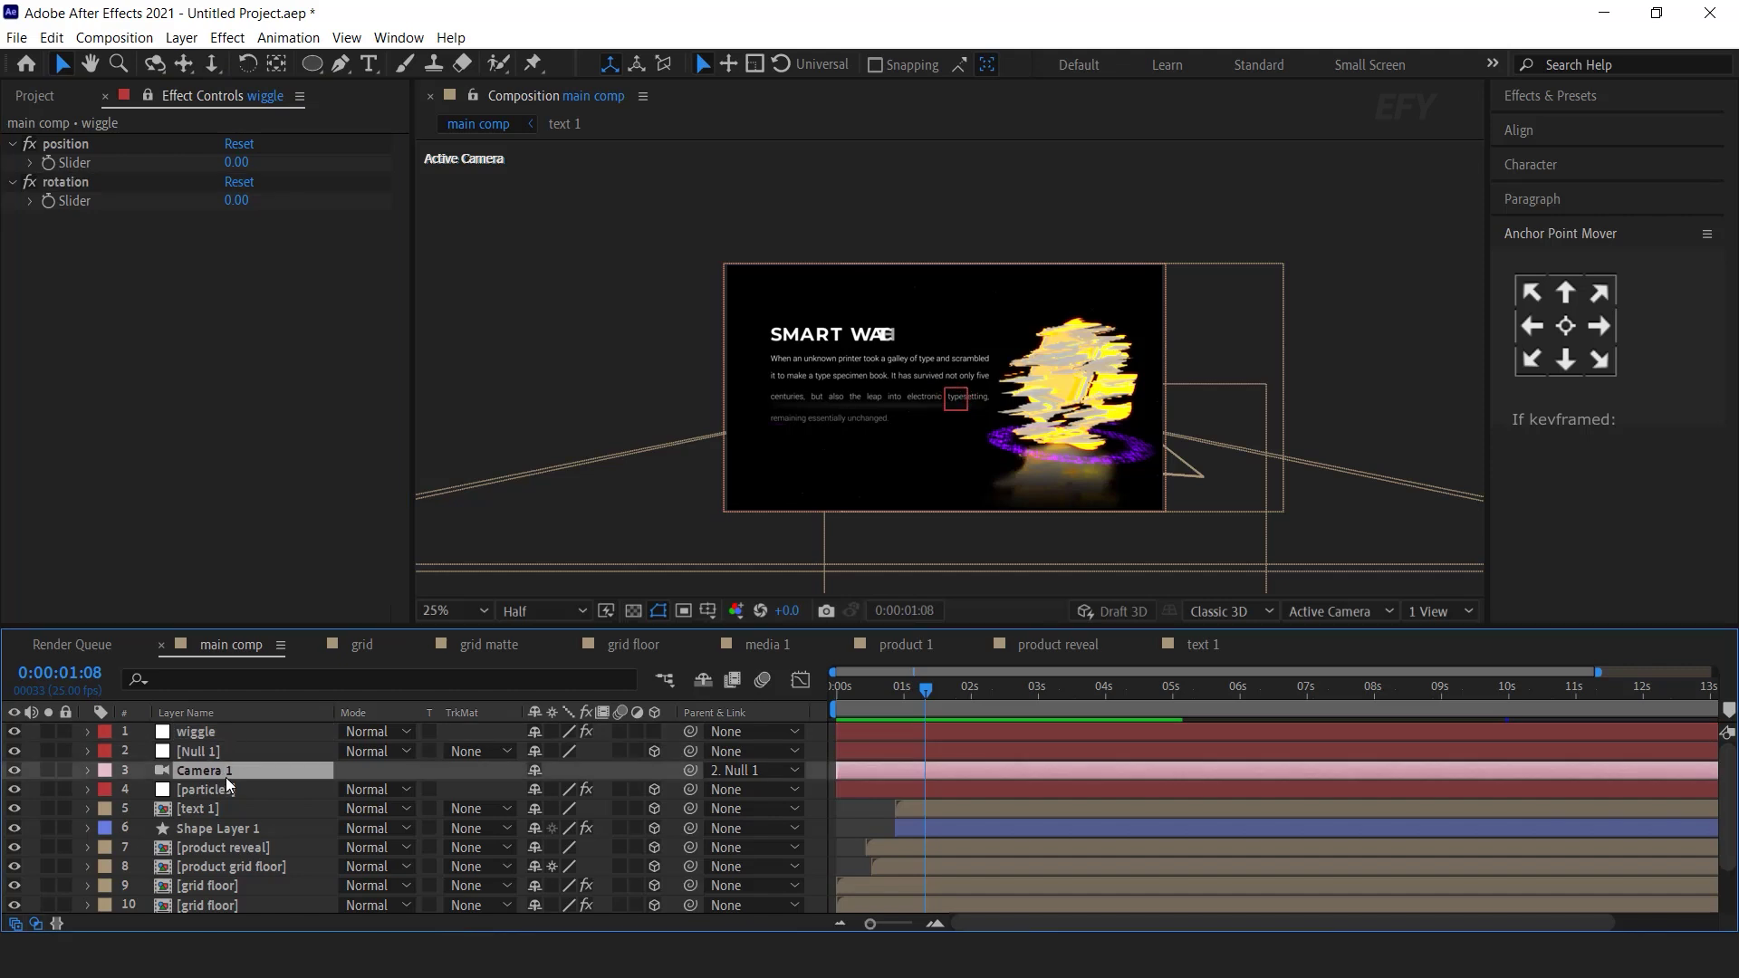
key(p)
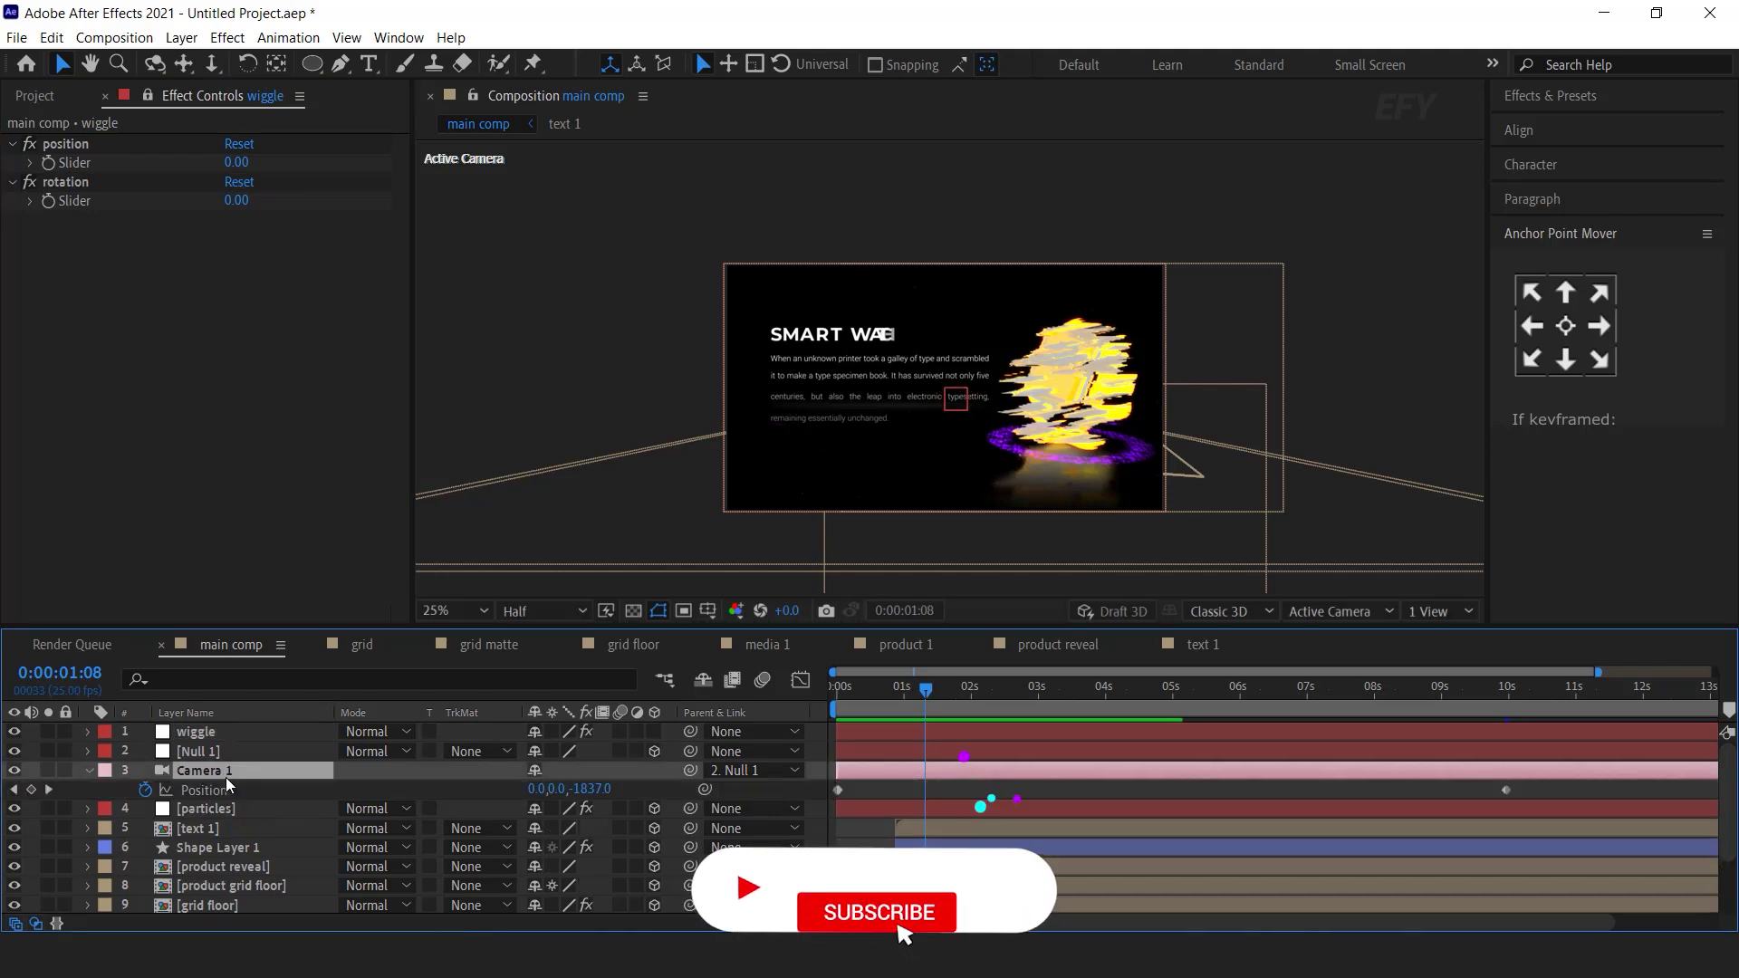
key(shift+r)
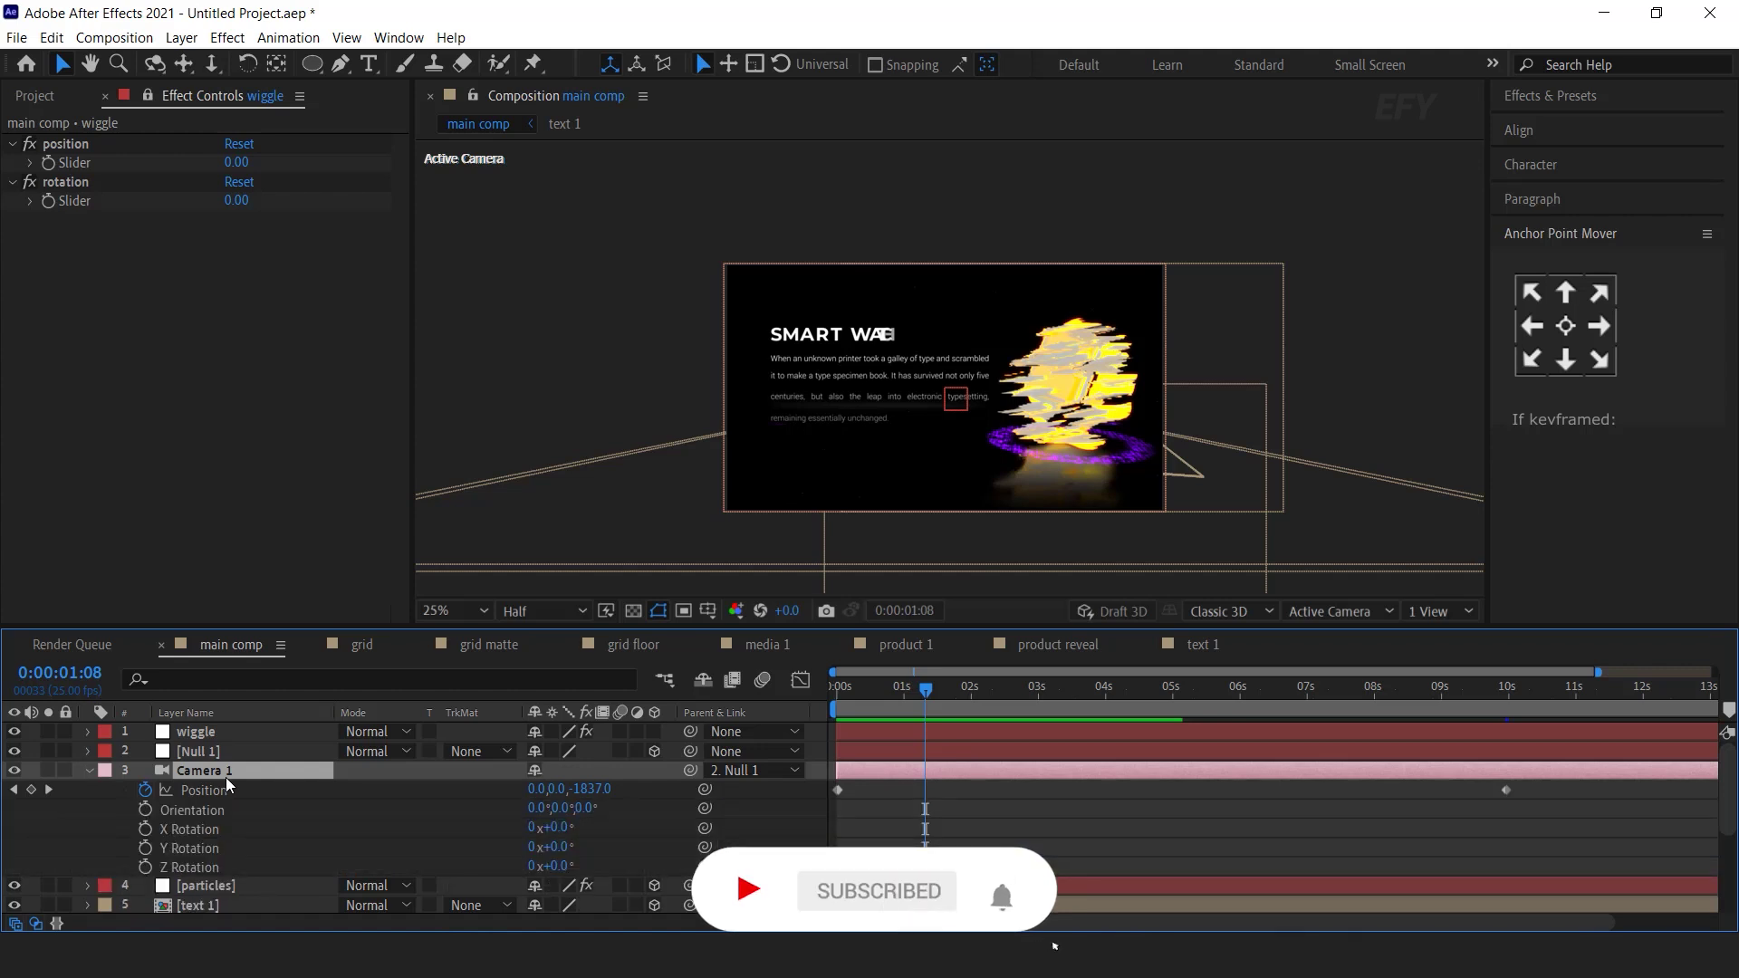
alt+click(146, 790)
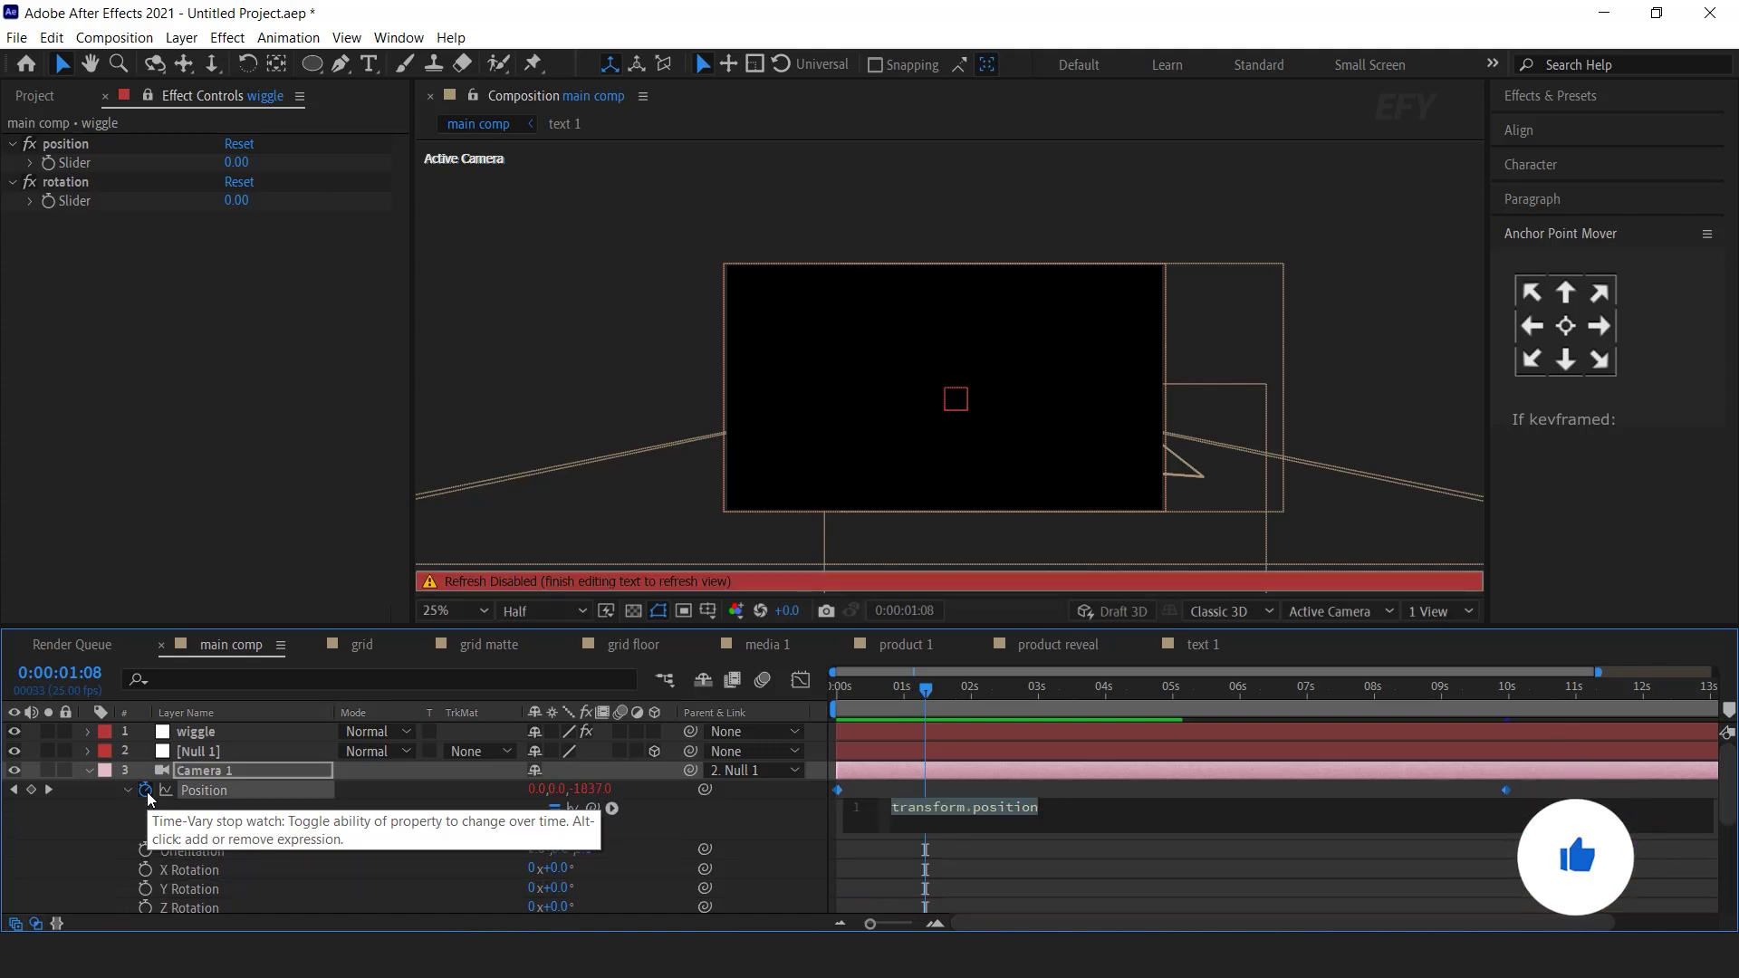
text(wiggle())
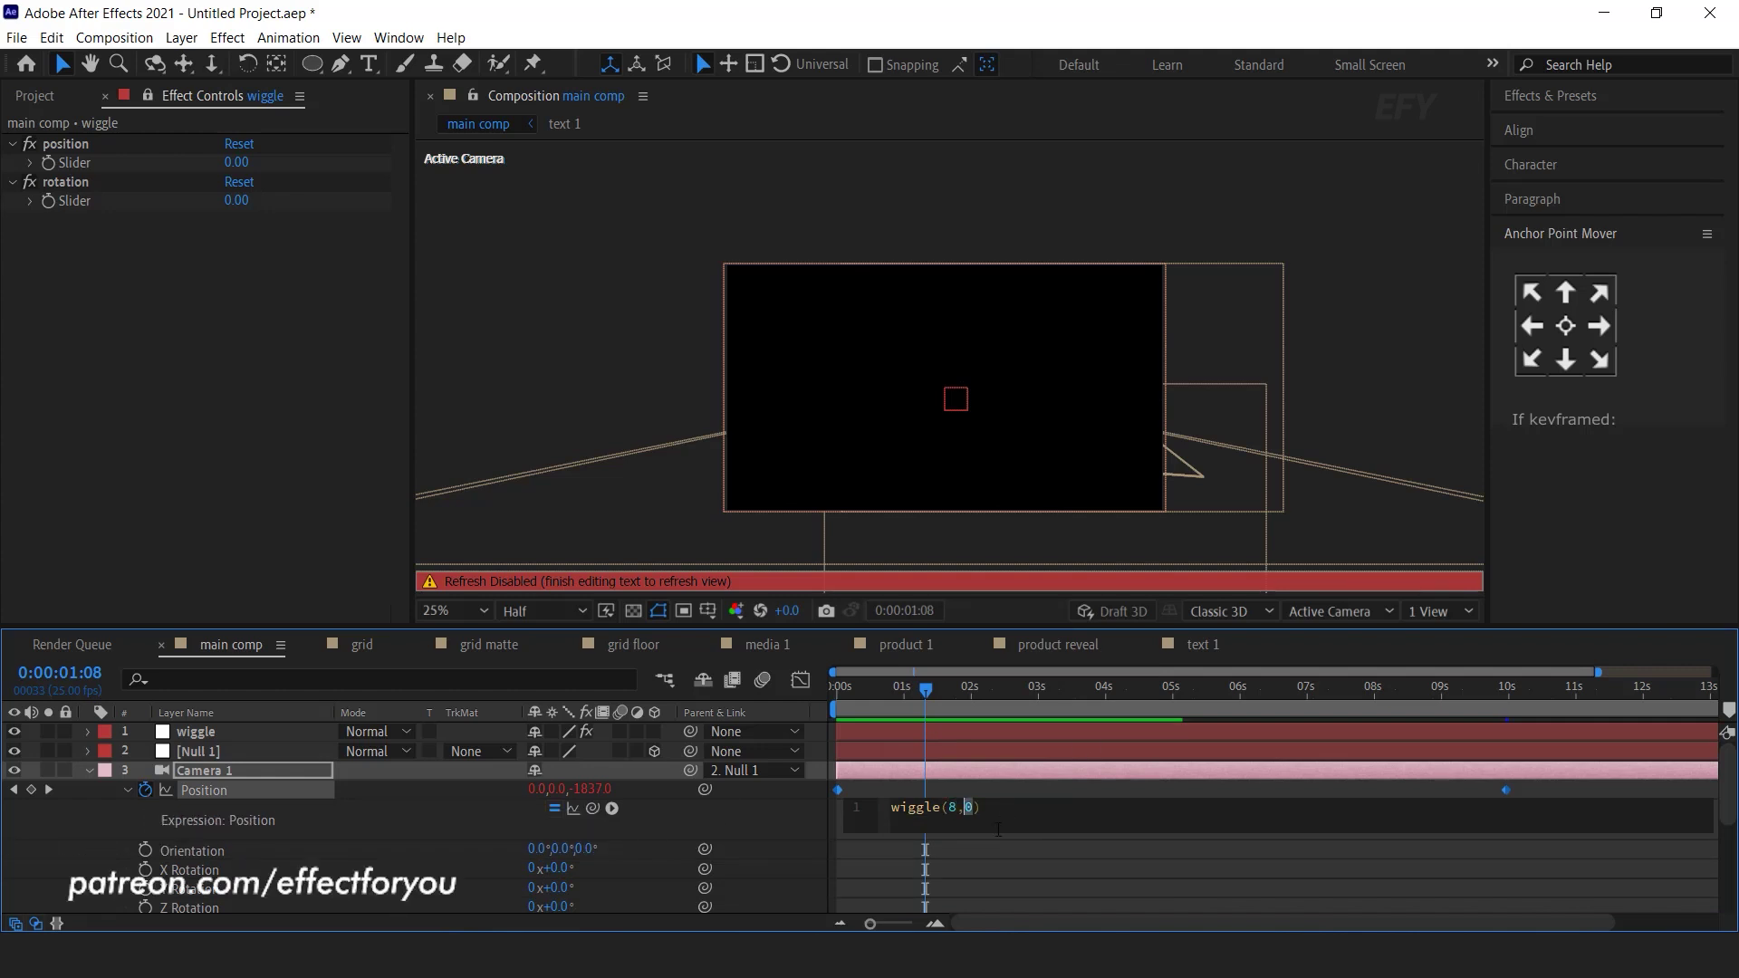
drag(592, 809, 90, 164)
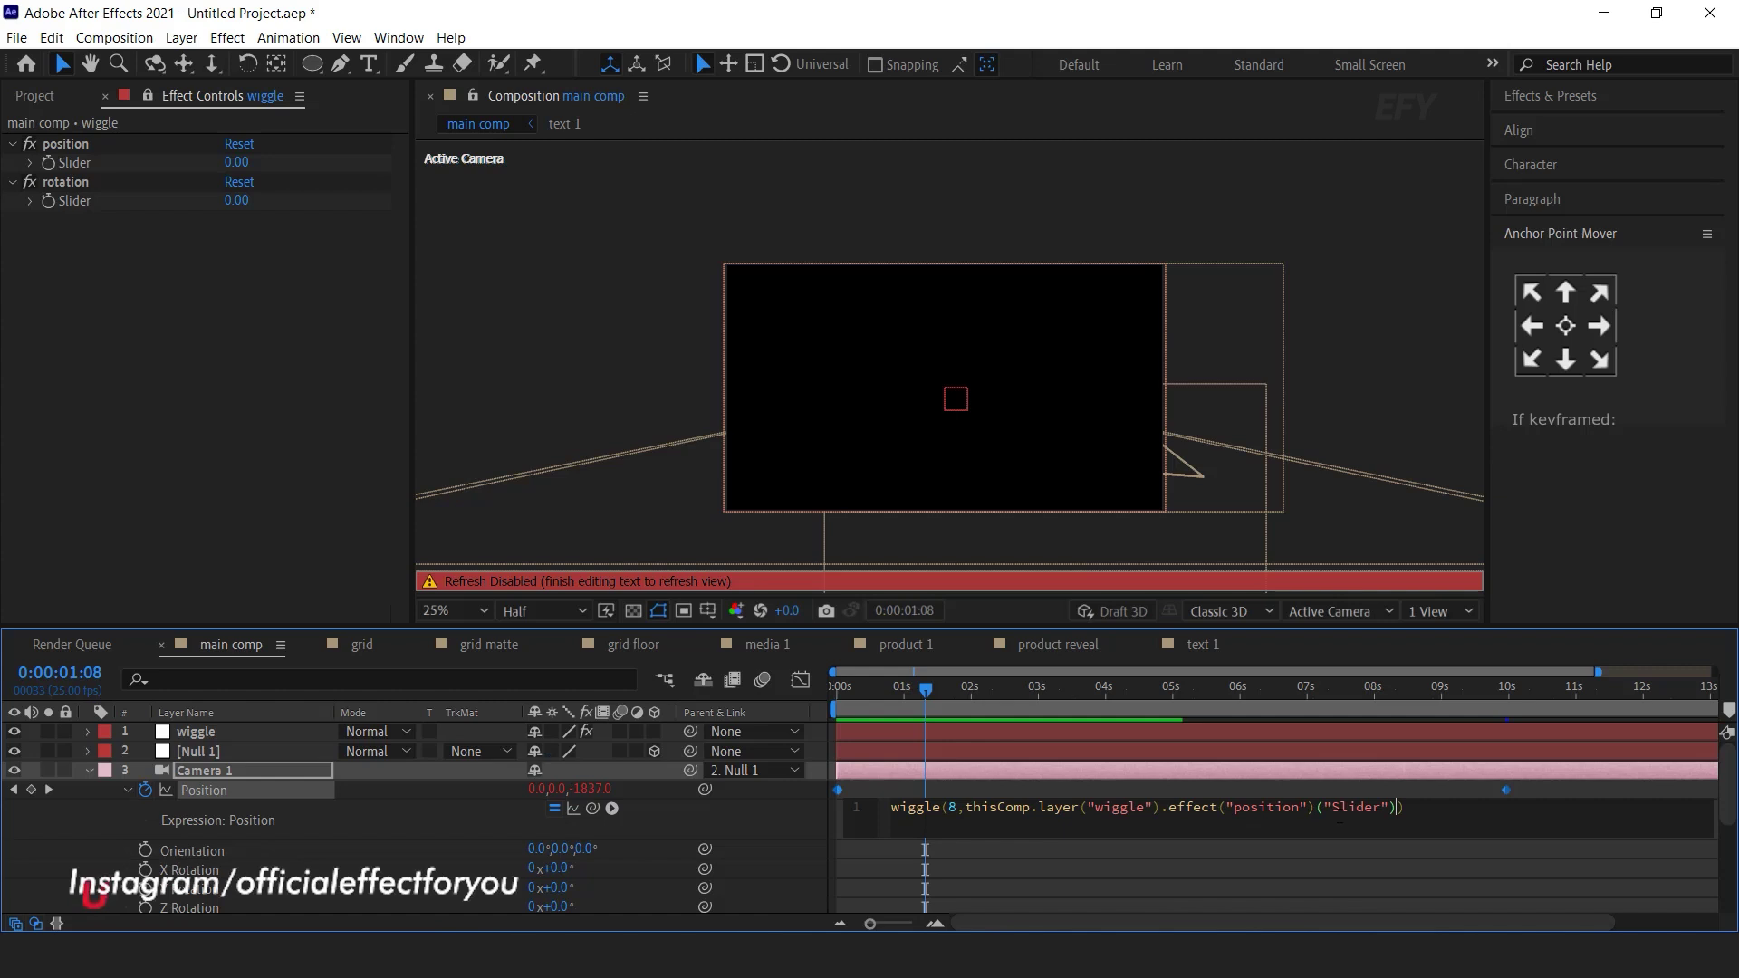
click(287, 770)
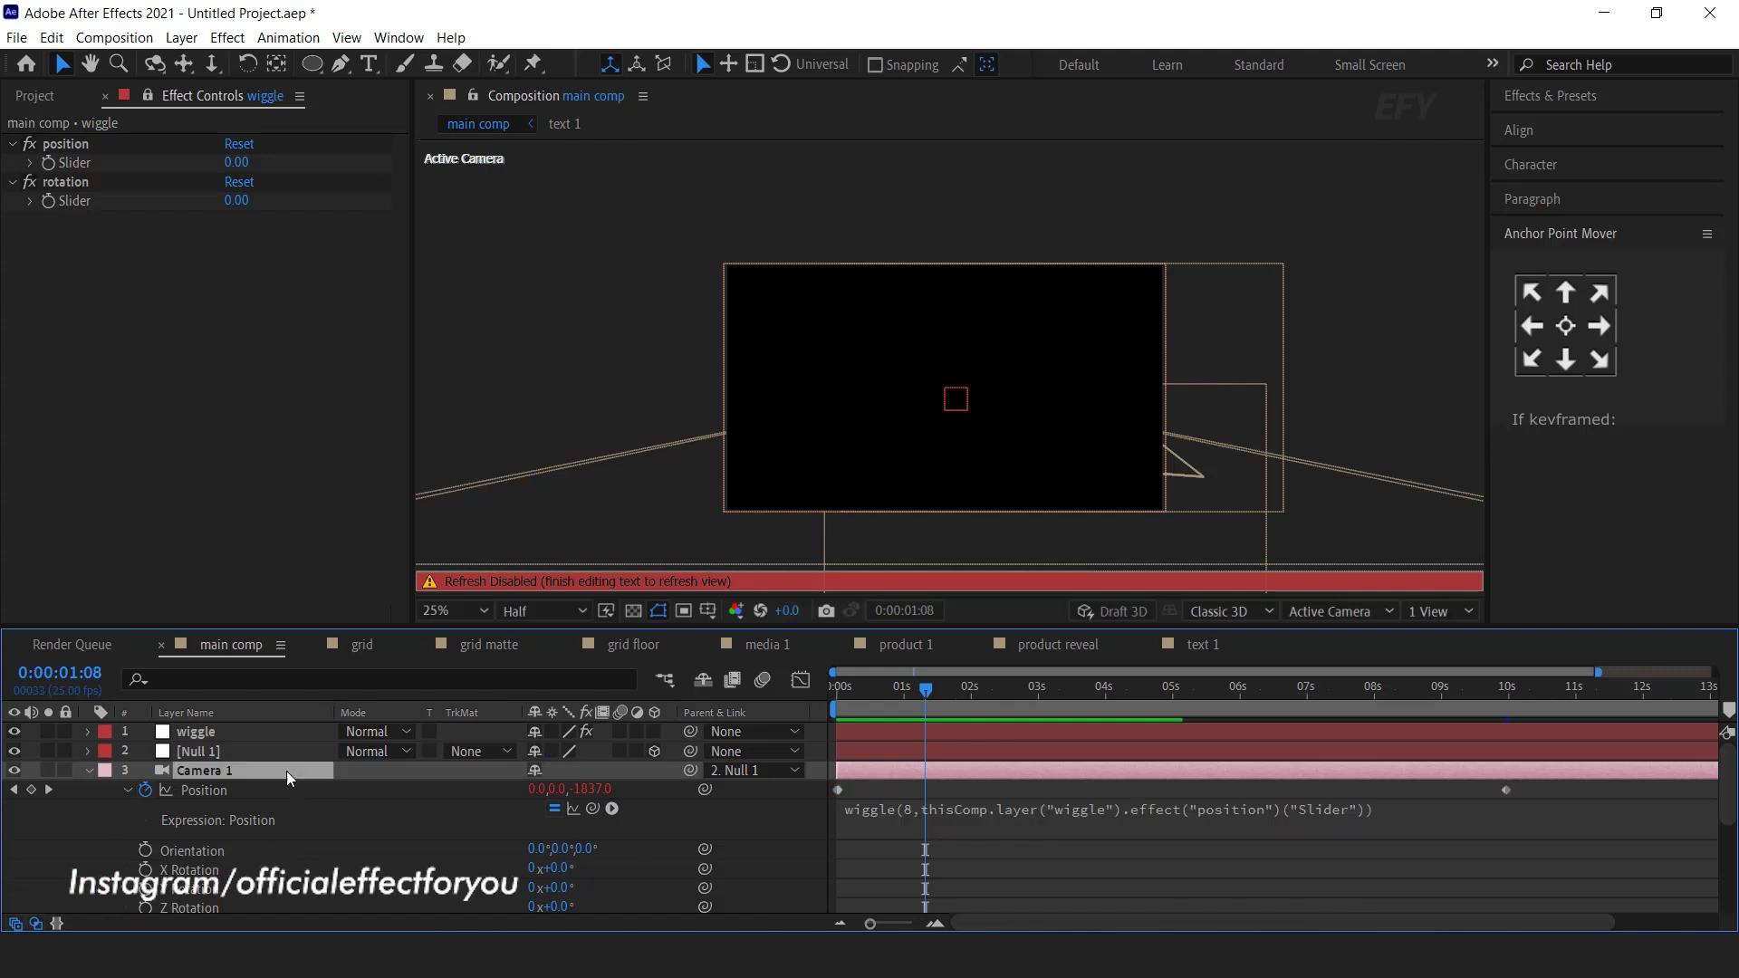
- Give Camera 1's Orientation a wiggle expression with frequency 8 and its amplitude linked to the wiggle null's rotation slider
alt+click(144, 851)
text(wiggle)
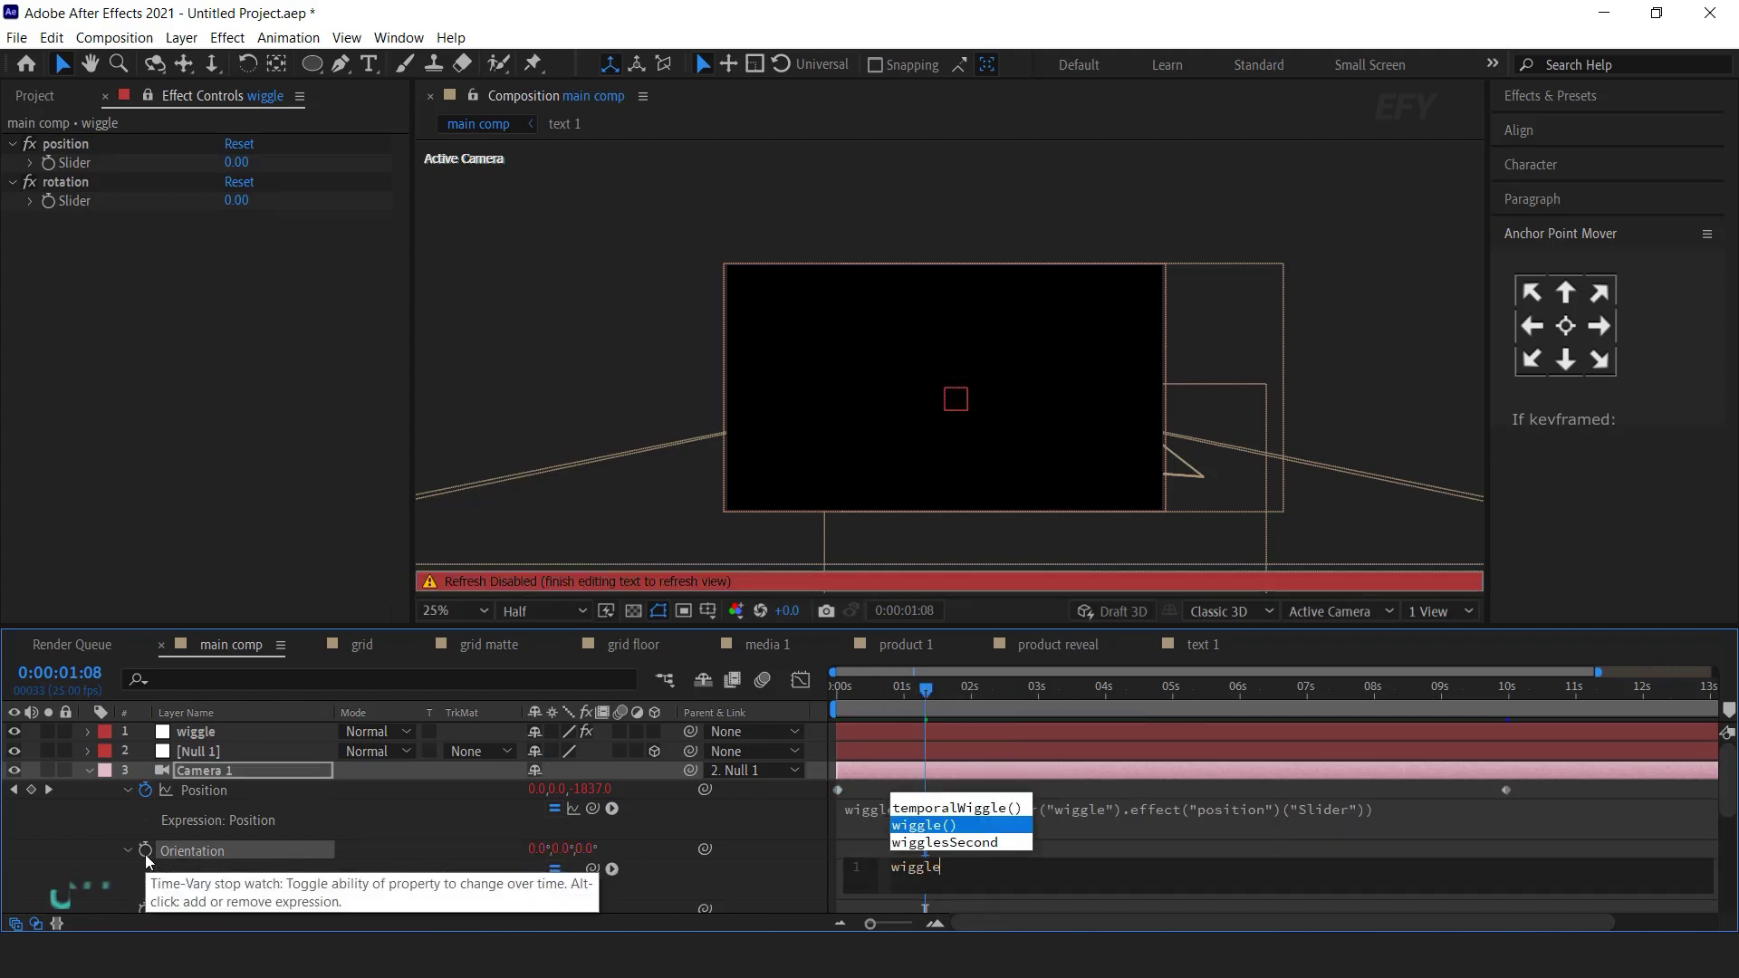
key(Return)
text(8,0)
key(shift+Left)
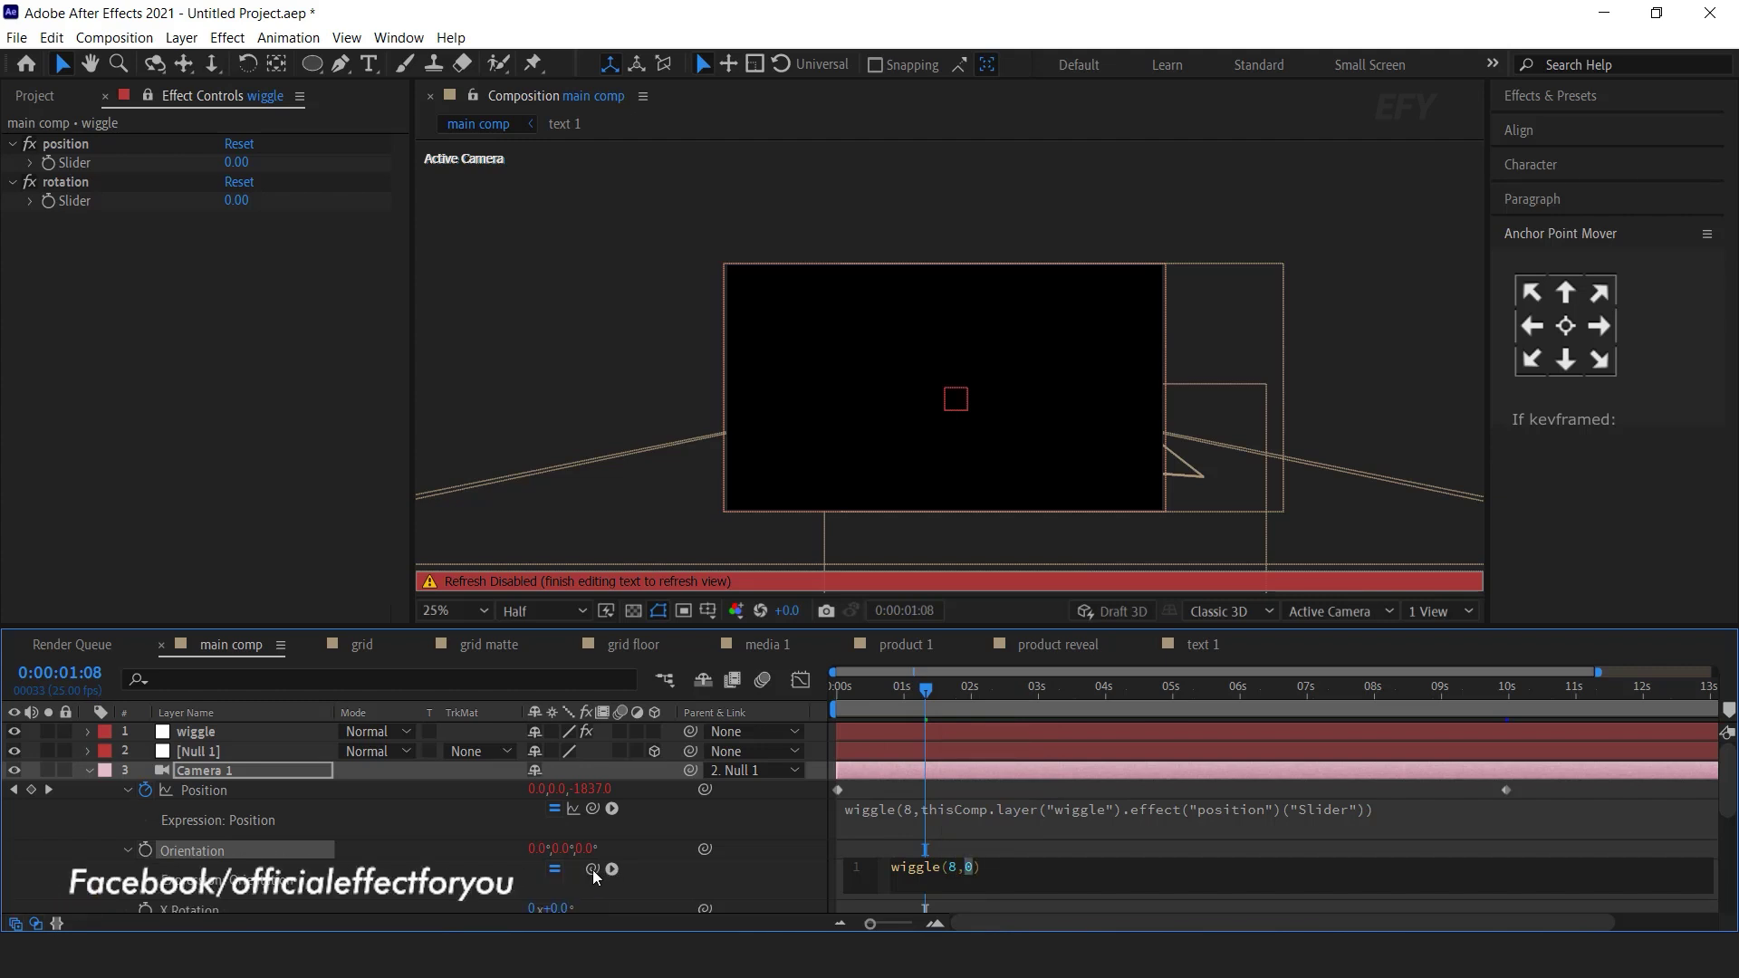
drag(592, 869, 84, 203)
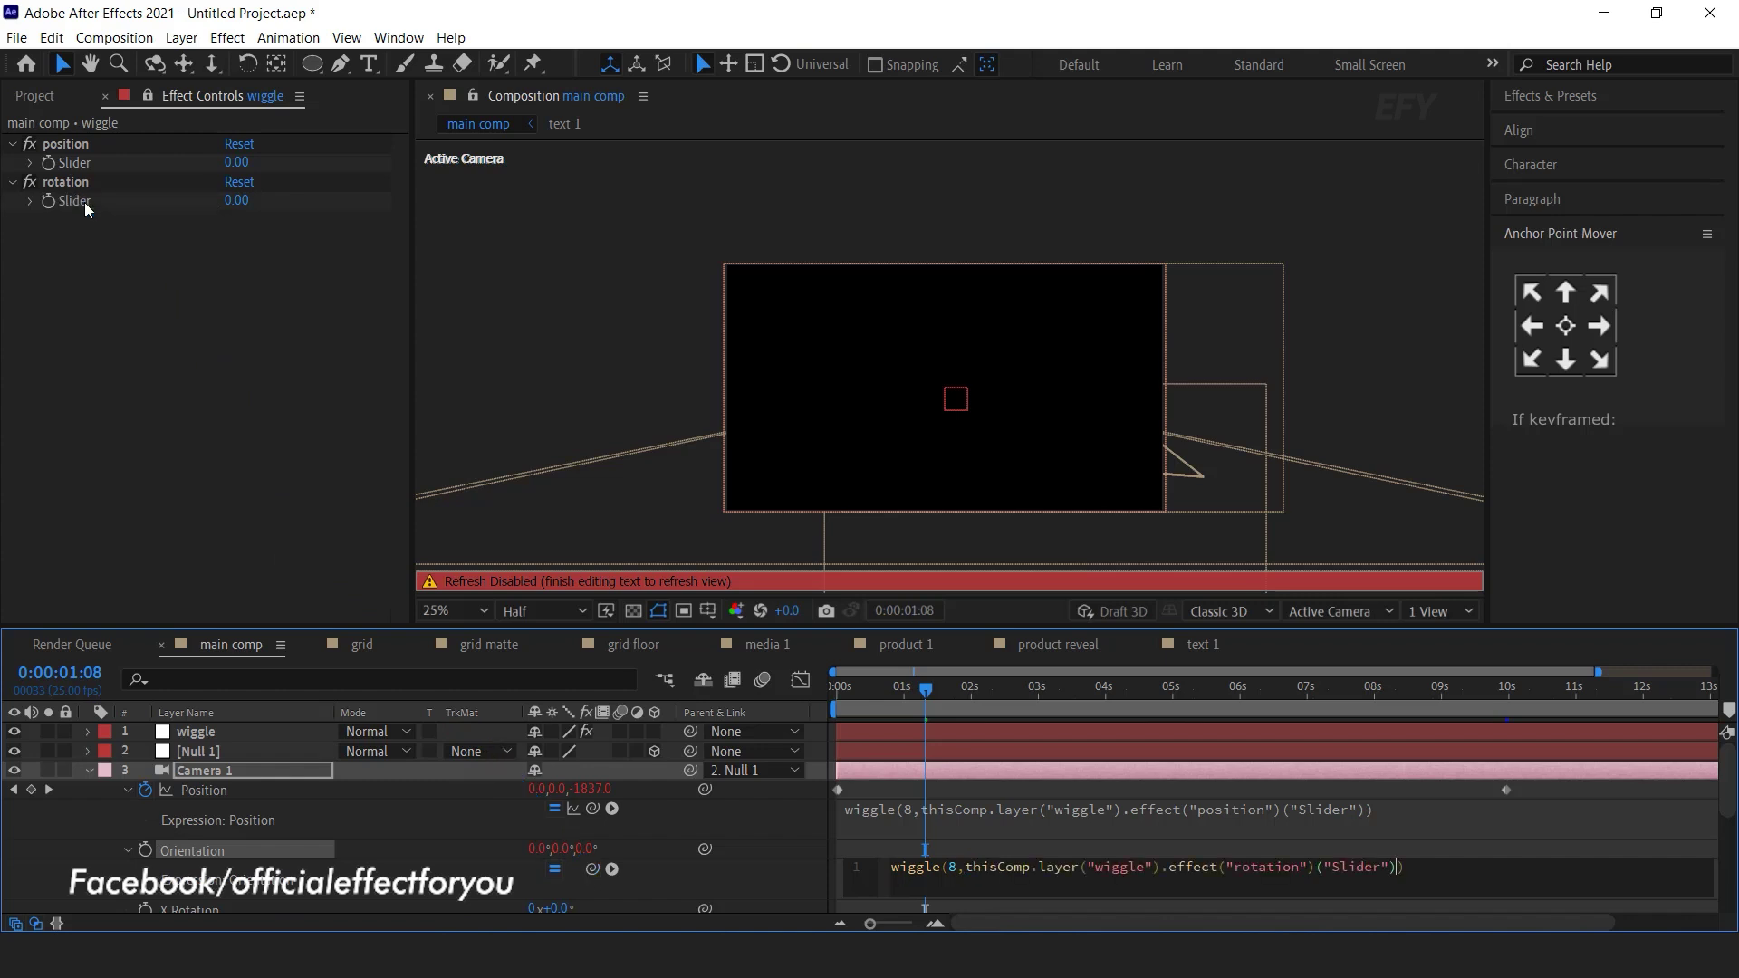
click(886, 770)
click(88, 771)
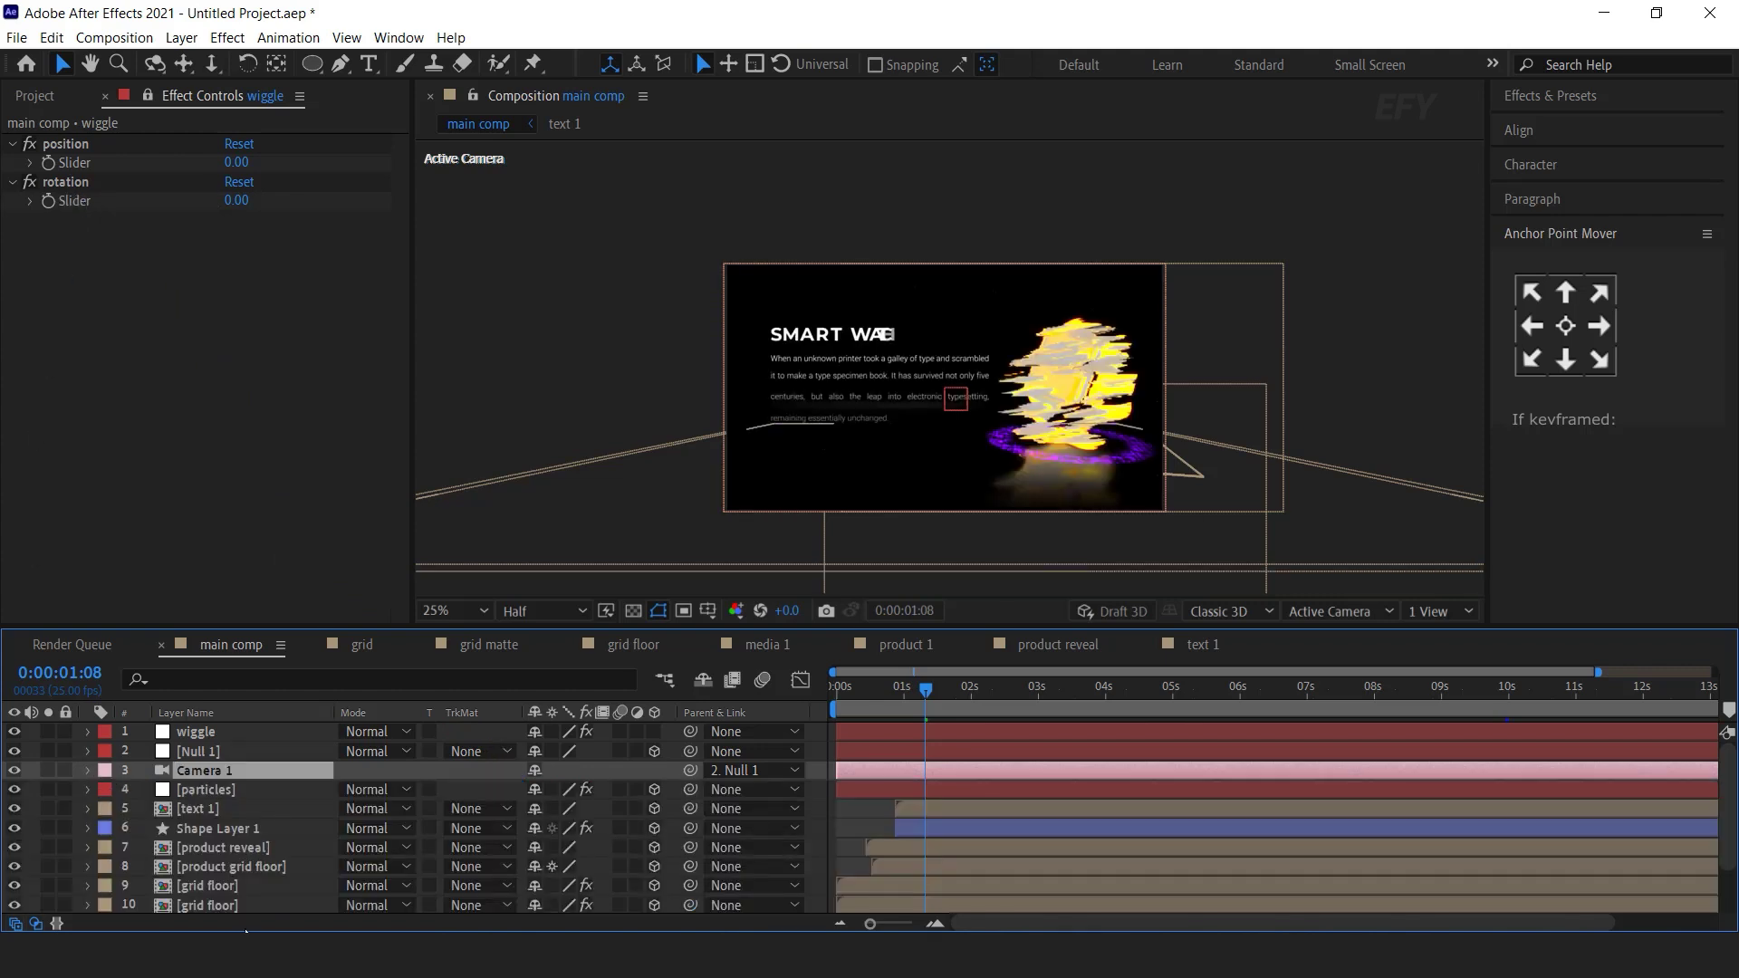
- Start keyframing the wiggle null's position and rotation sliders at 0:00:00:00
click(859, 738)
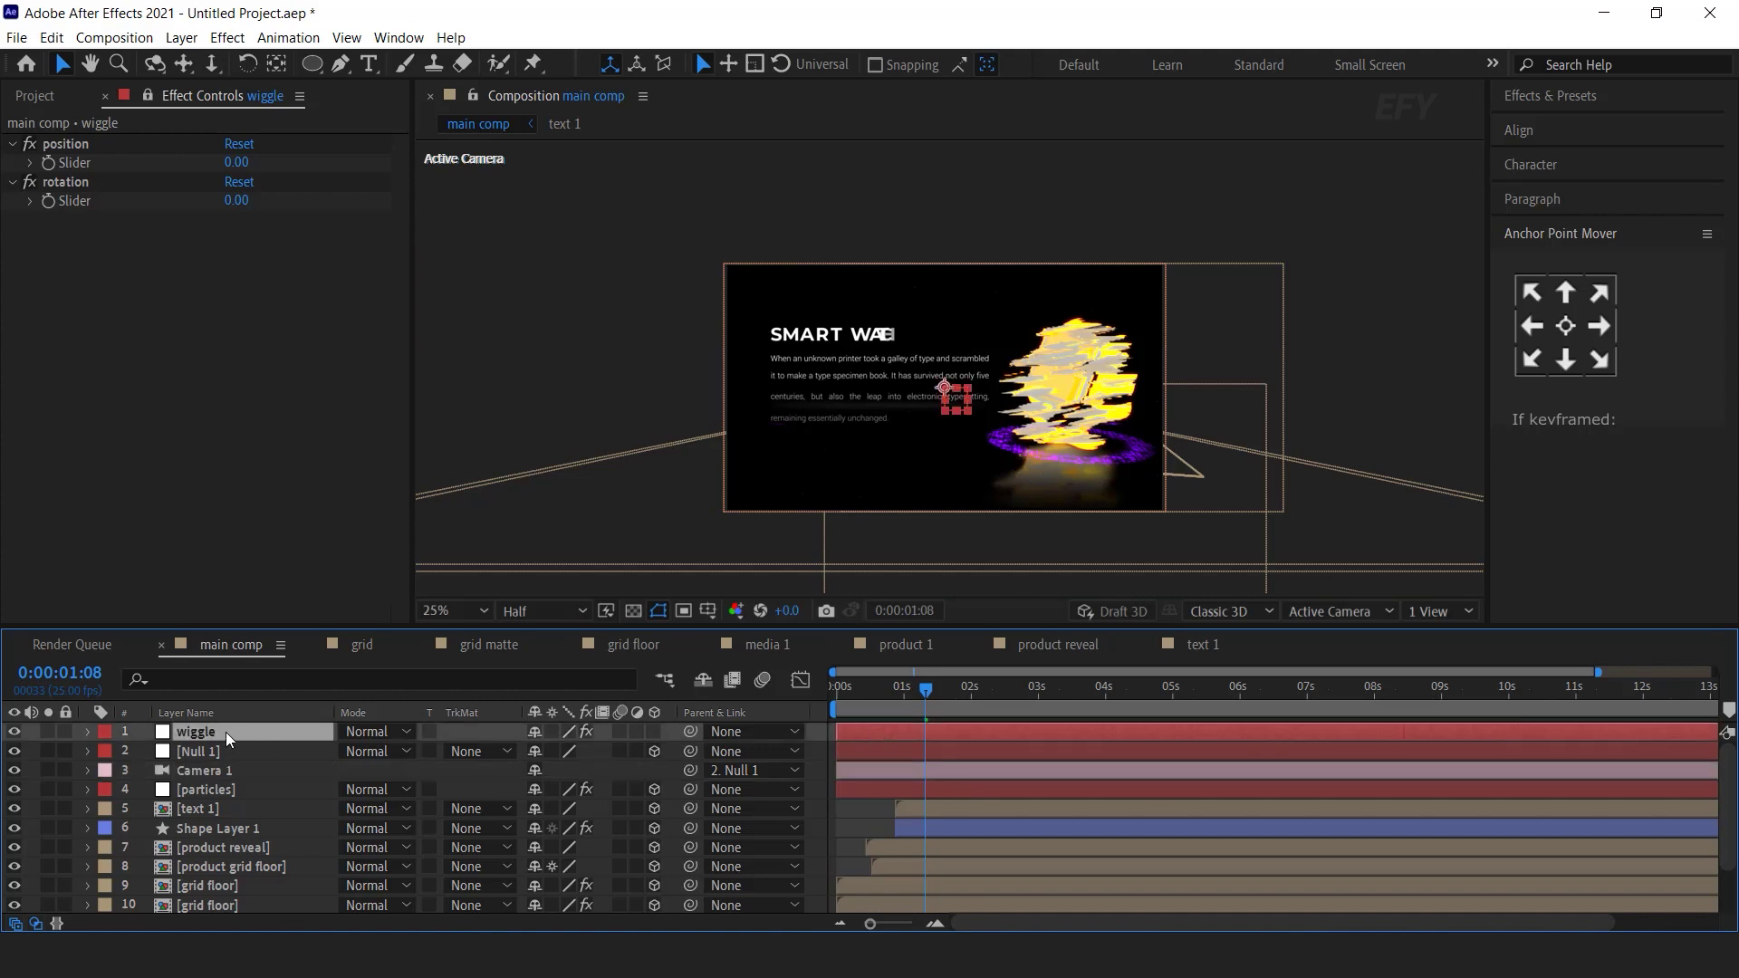
click(158, 96)
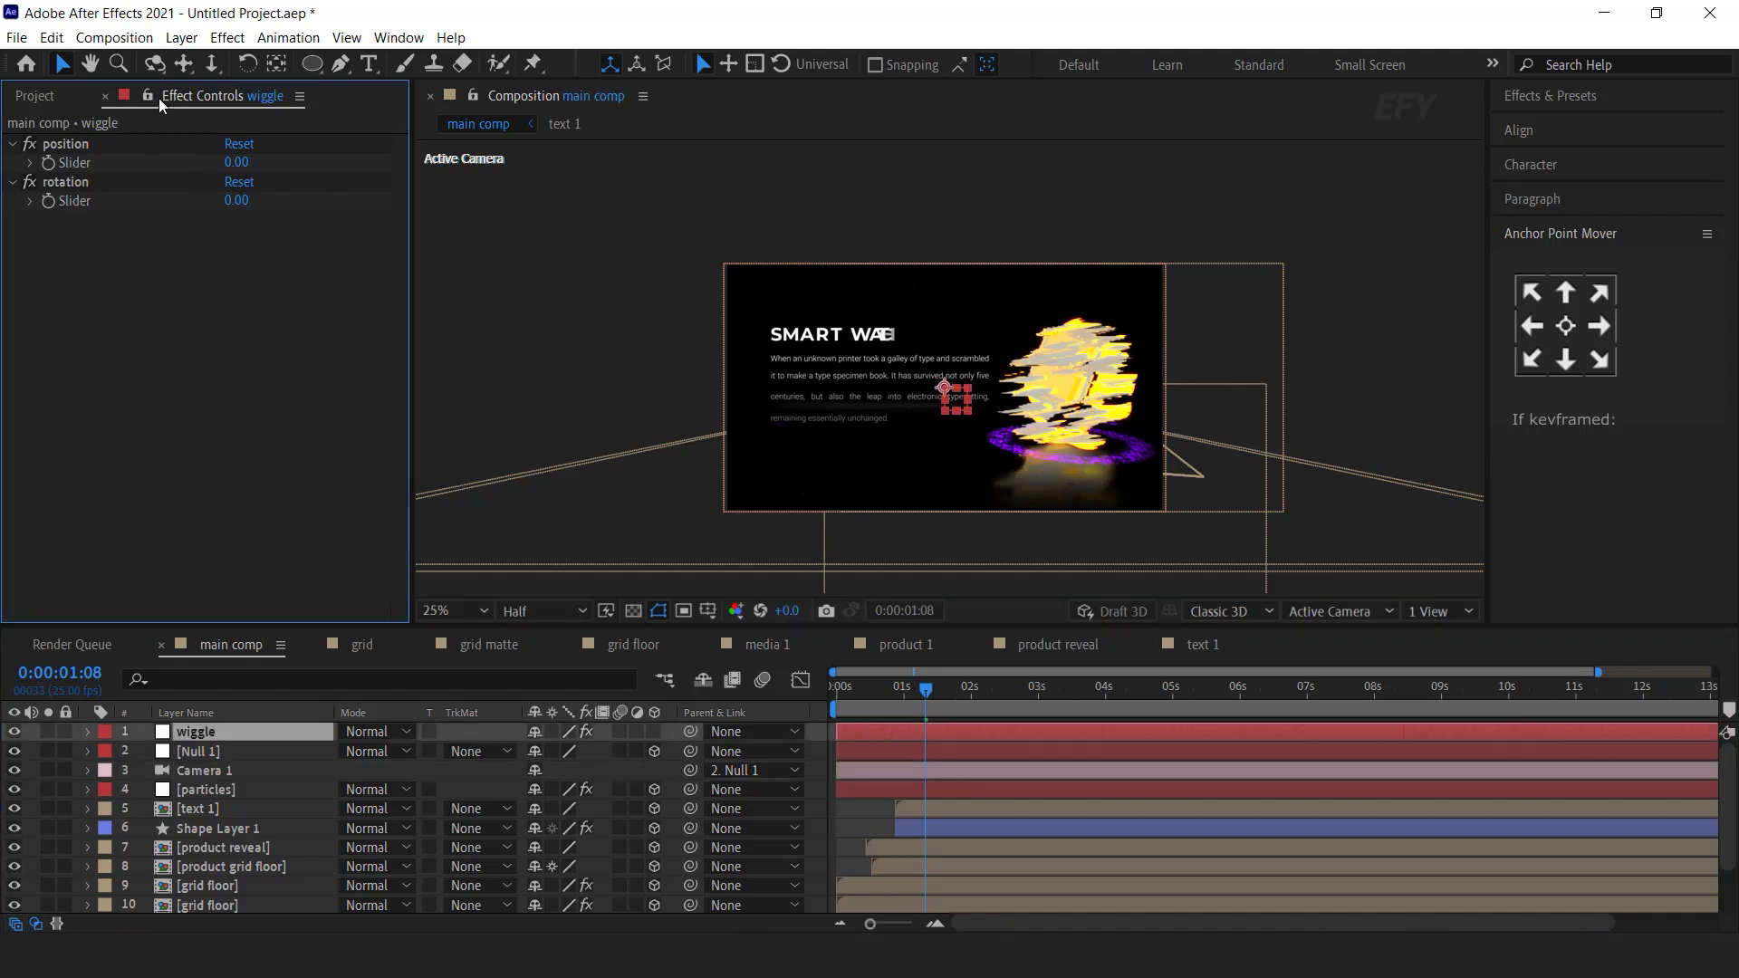
drag(860, 694, 823, 694)
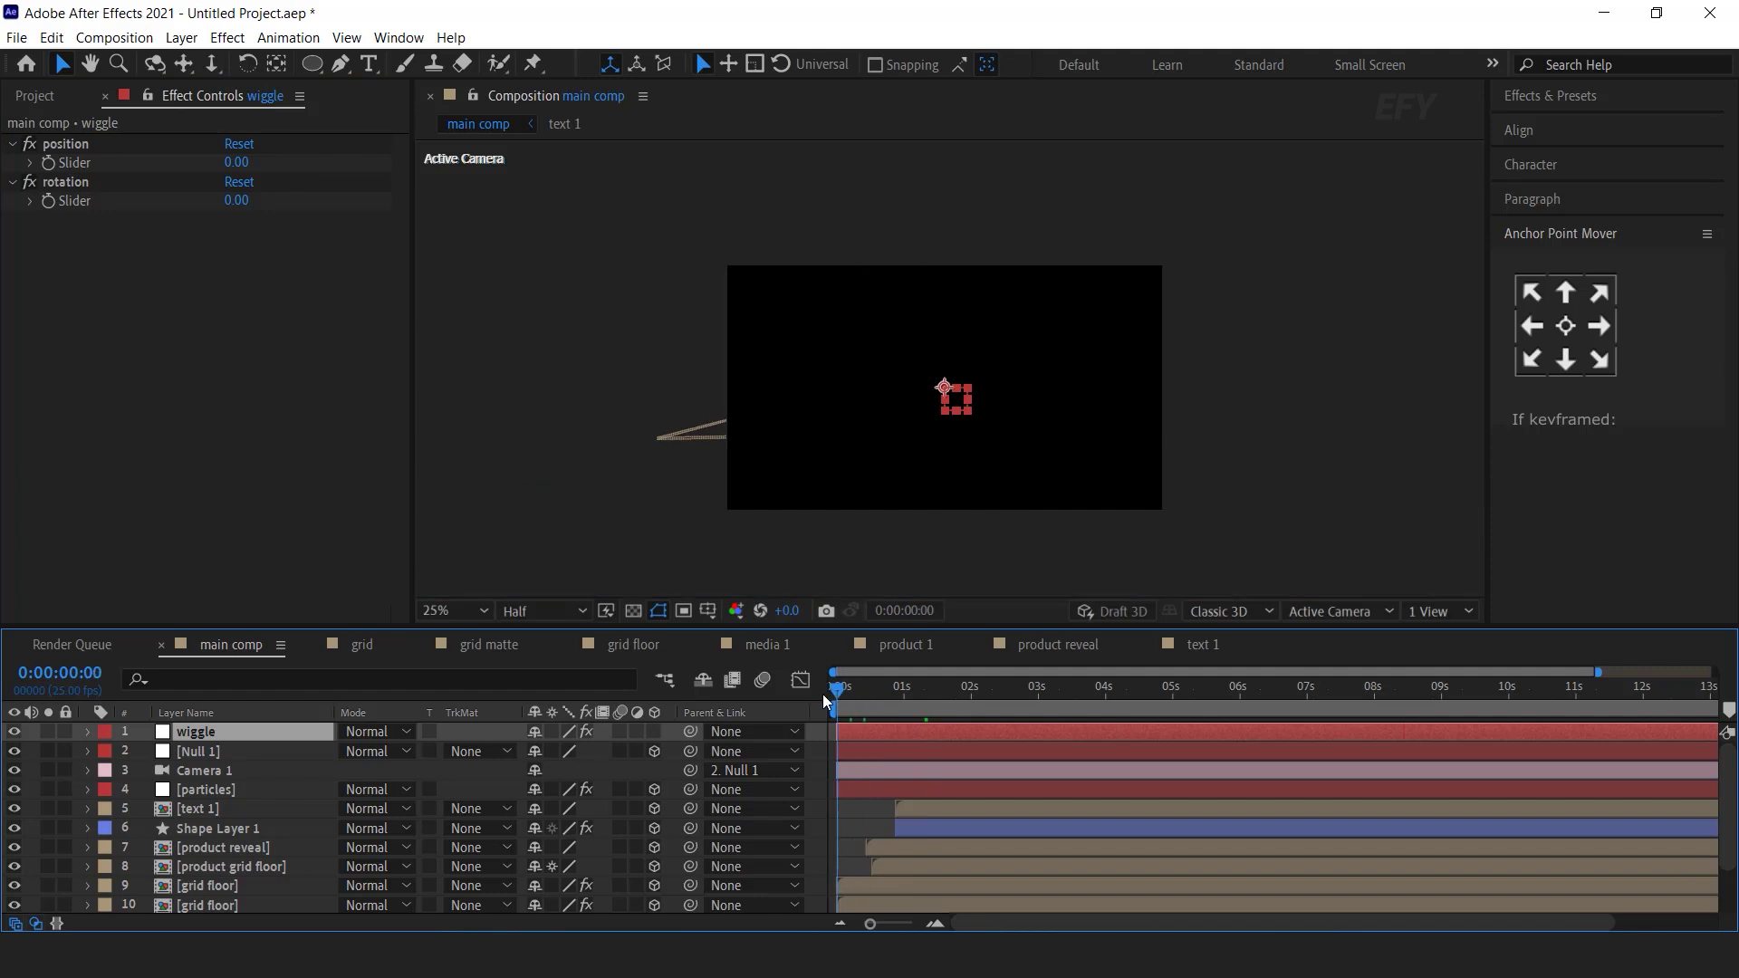
click(51, 164)
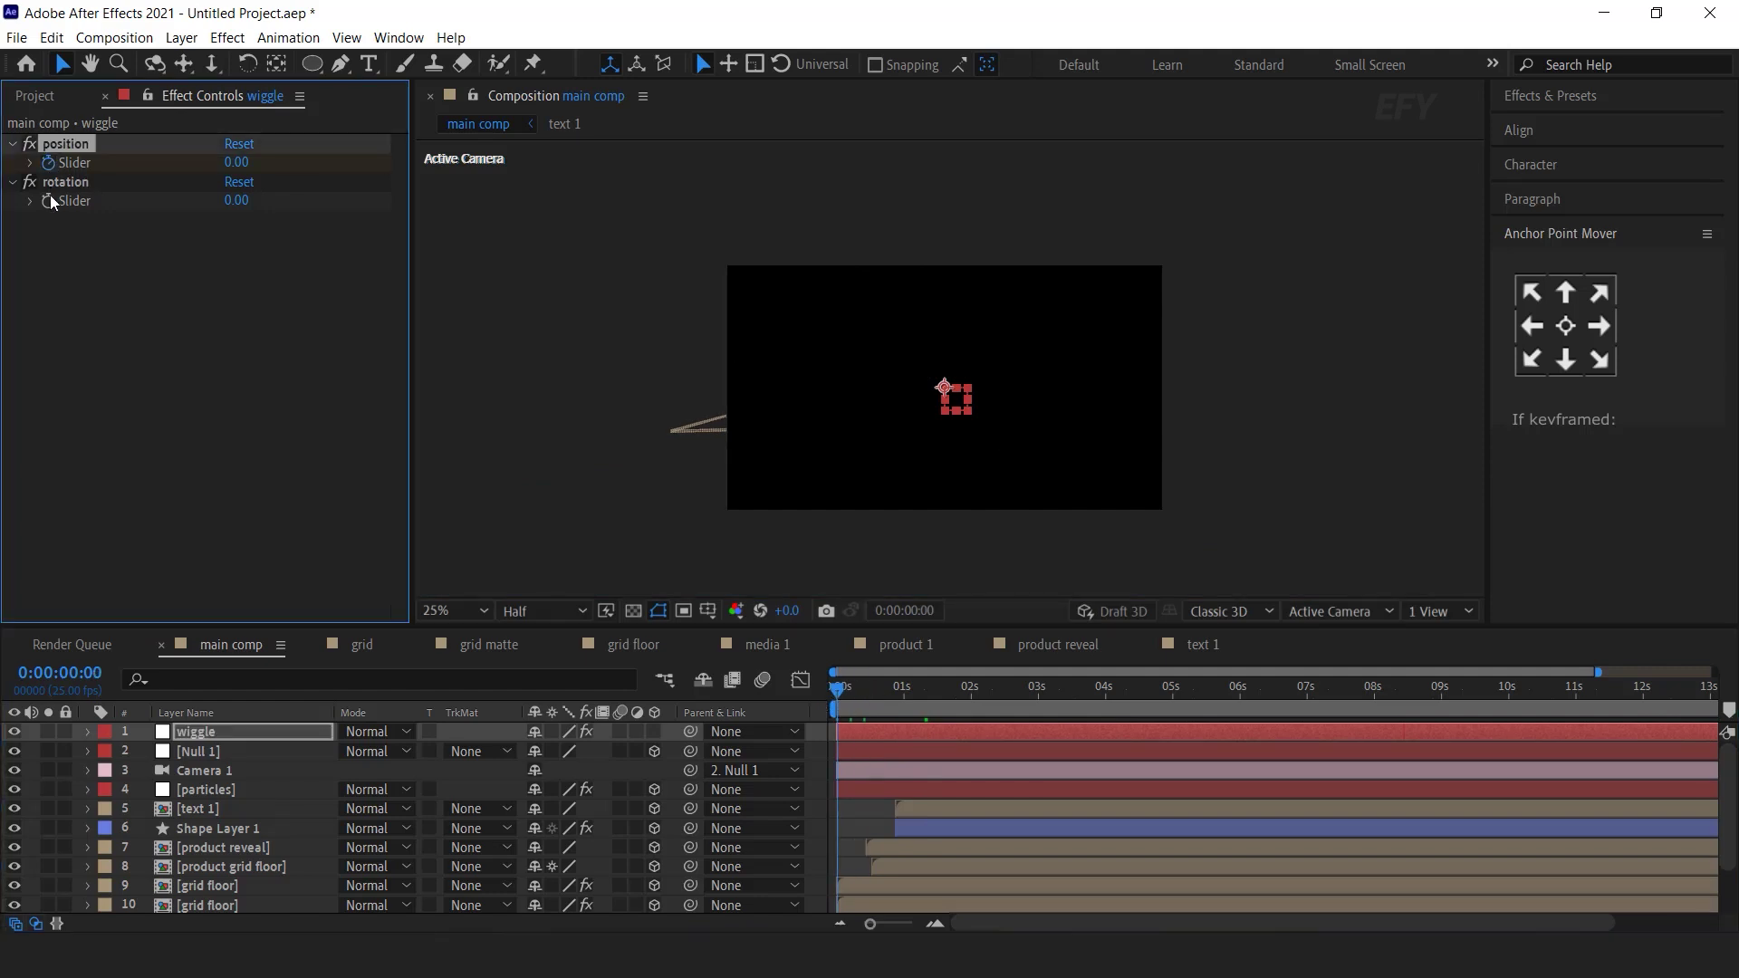
click(51, 199)
- Reveal the wiggle null's keyframes and set its position slider to 5 and rotation slider to 2 at 0:00:00:06
key(u)
key(equal)
key(equal)
drag(850, 691, 907, 692)
click(236, 164)
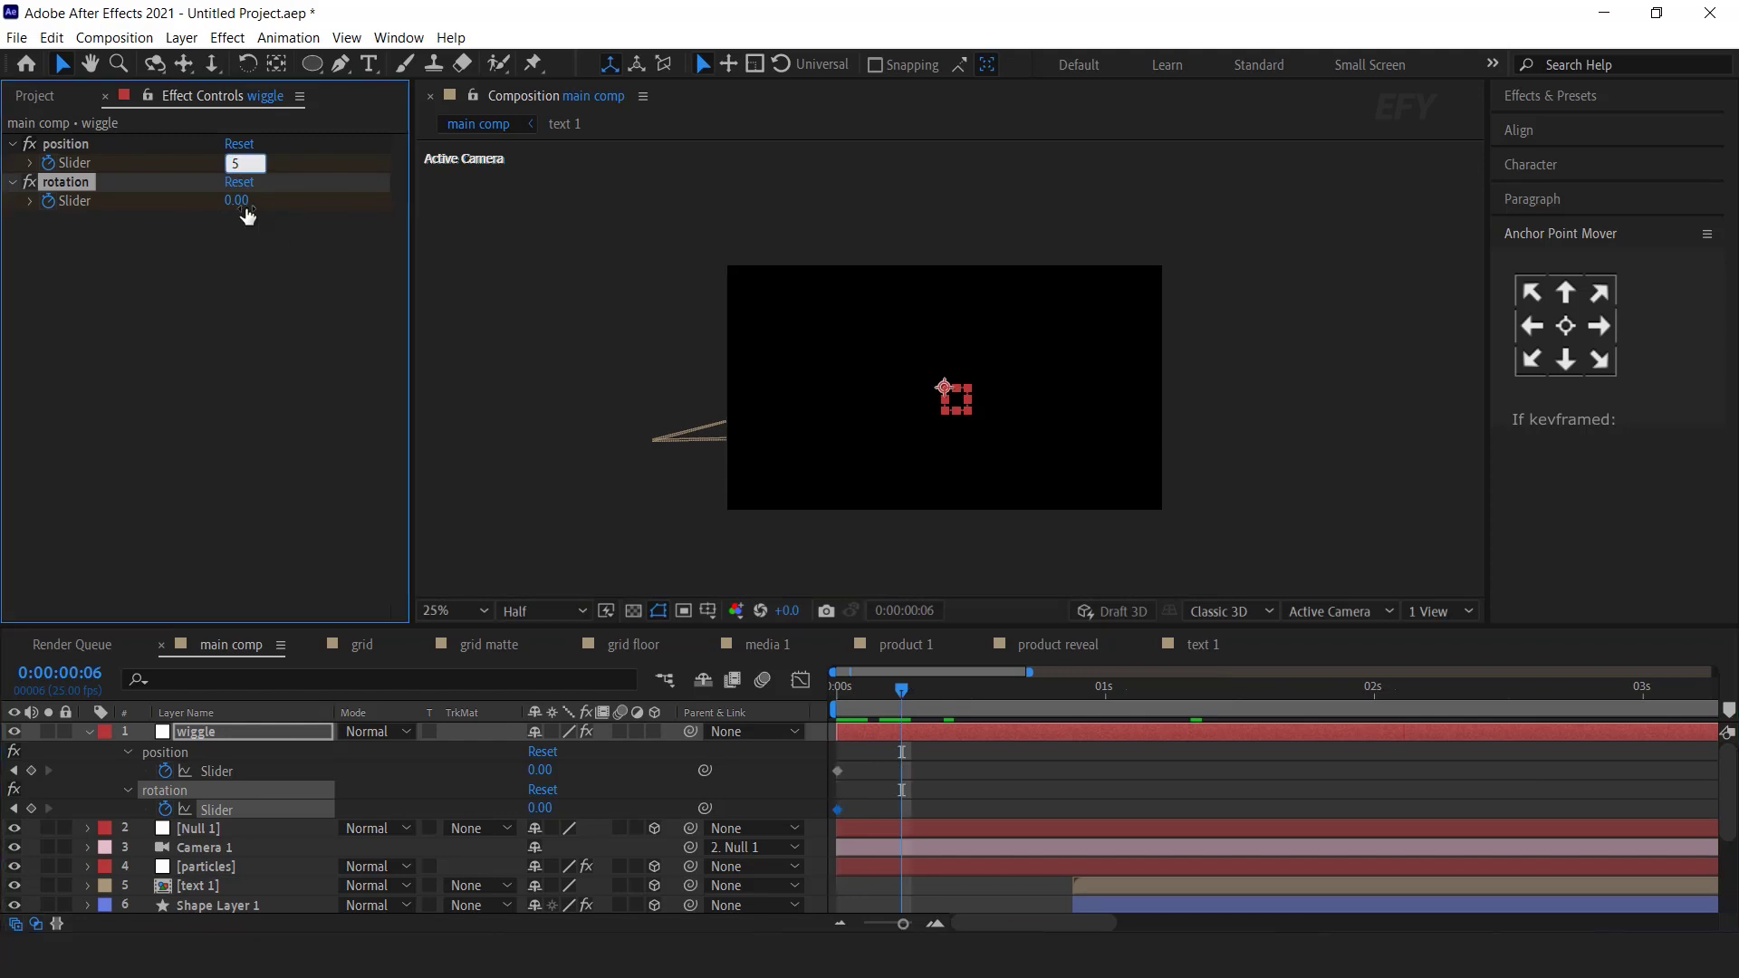
text(5)
key(Tab)
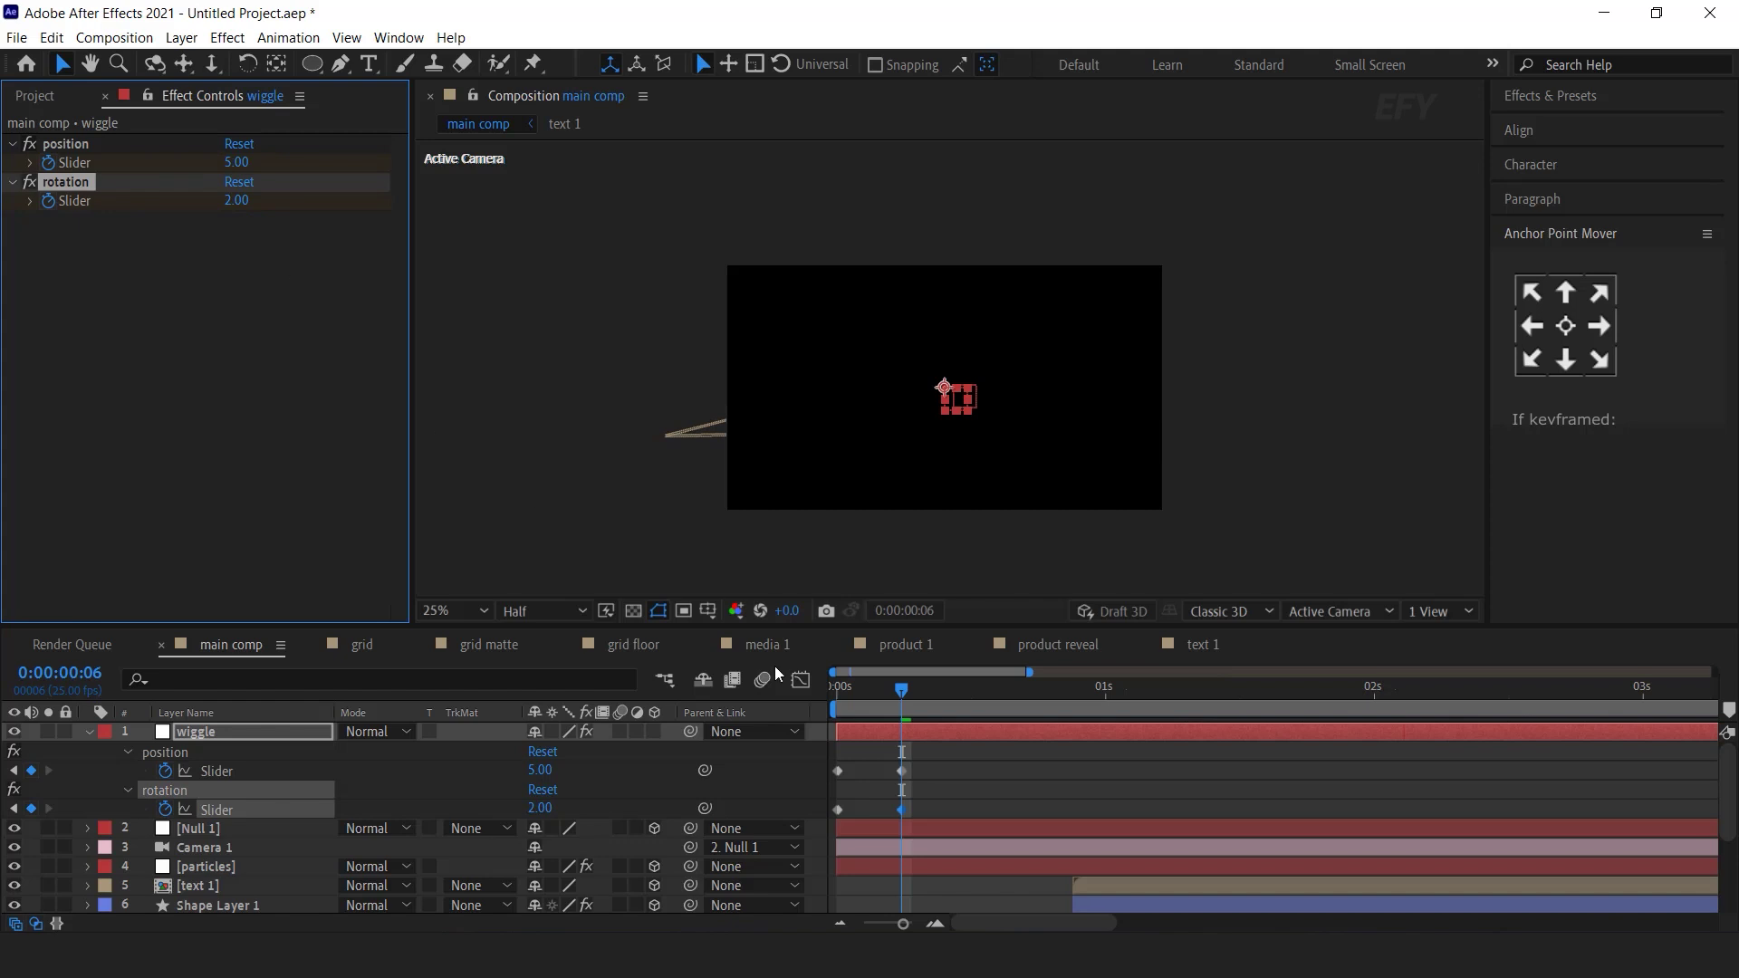
- Set the wiggle null's position and rotation sliders to 0 at 0:00:00:13
drag(903, 694, 976, 699)
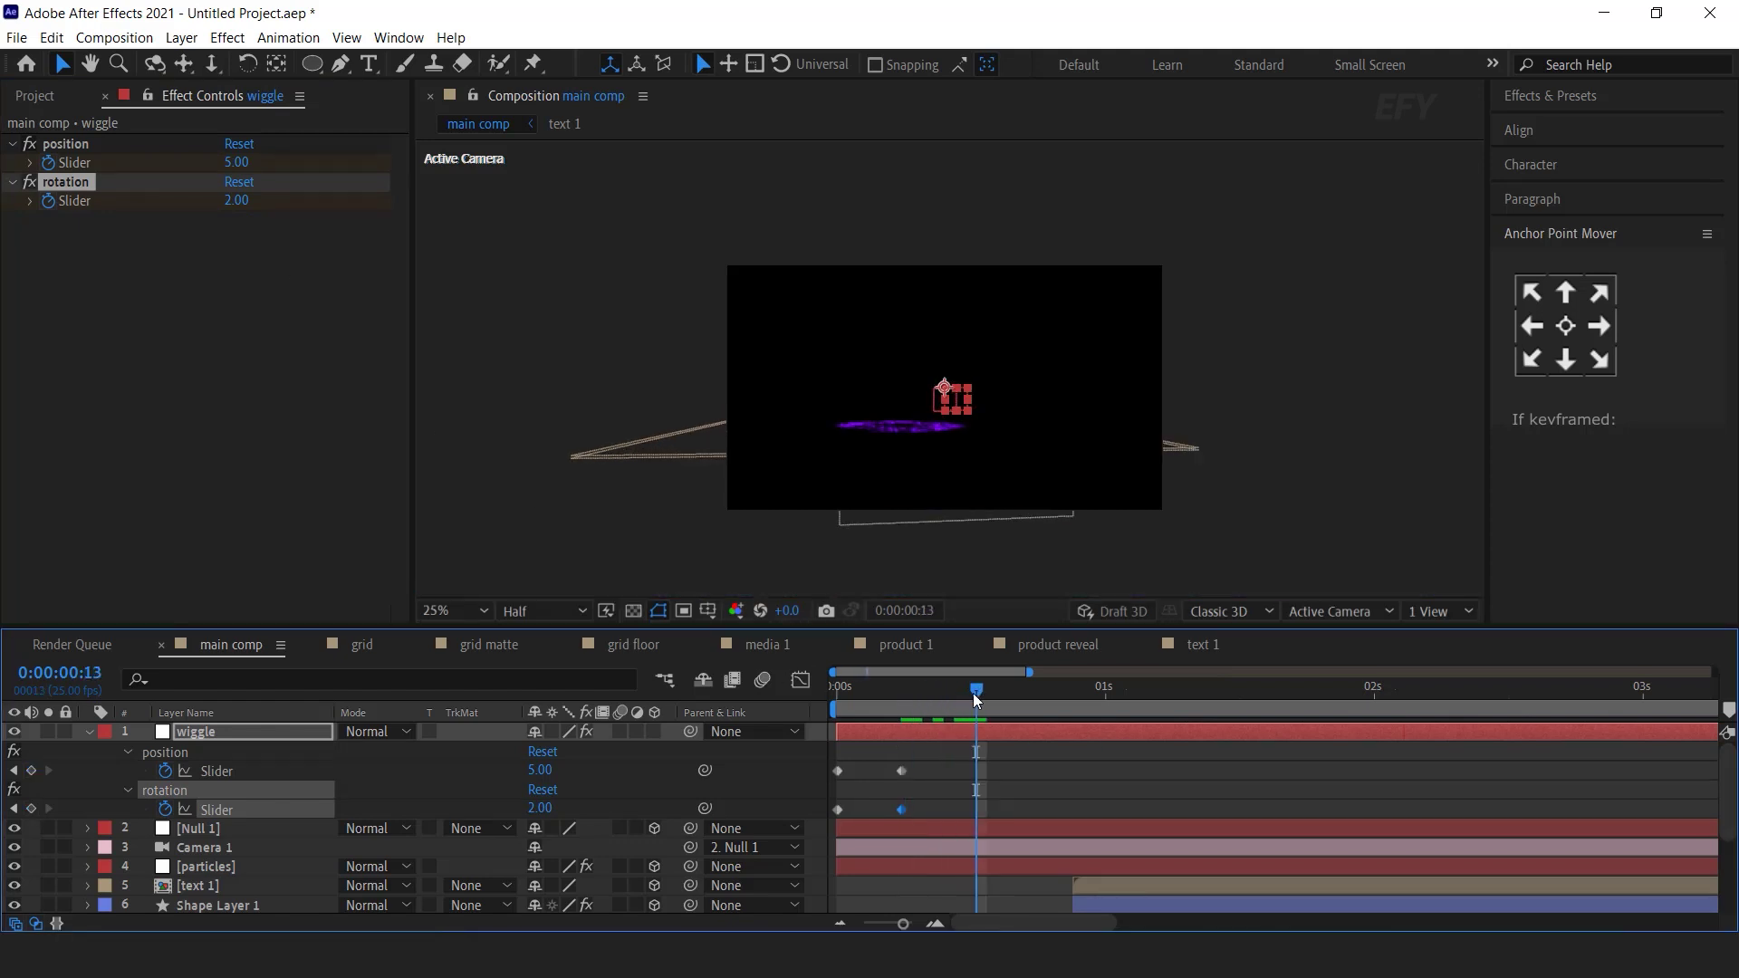
click(237, 164)
text(0)
key(Return)
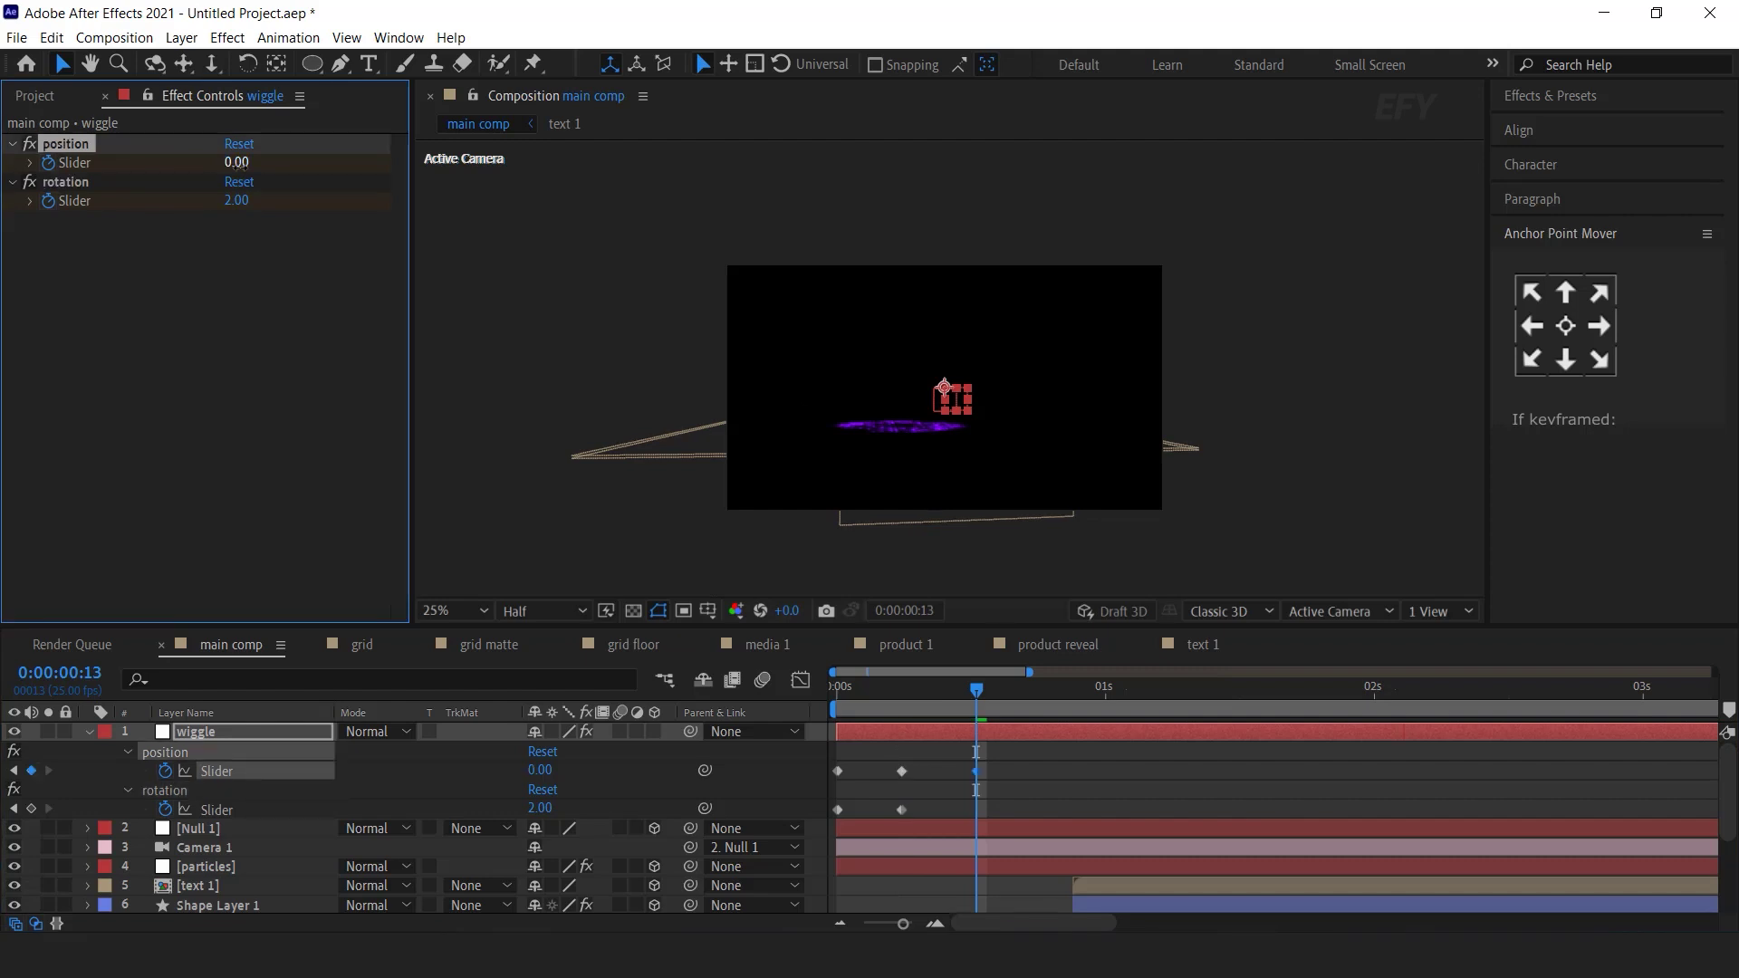
text(0)
key(Return)
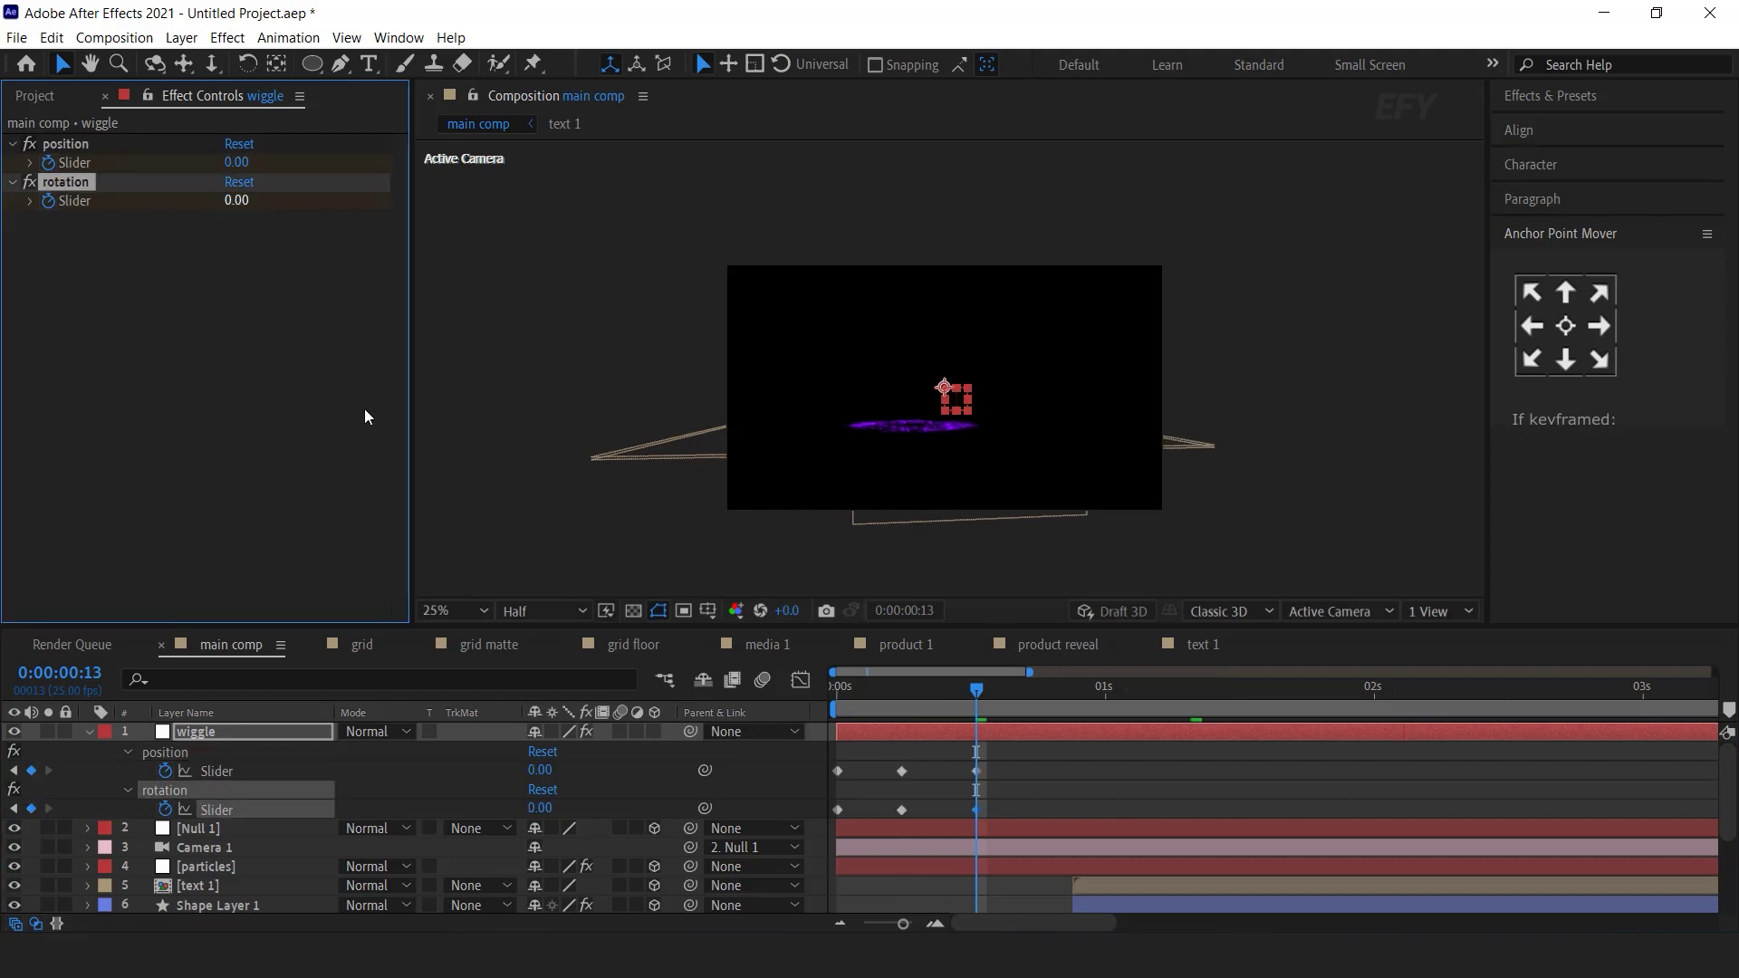
- Shift all position and rotation slider keyframes later so they run from about frame 12 to 1 second, and preview the shake
drag(1054, 766, 829, 817)
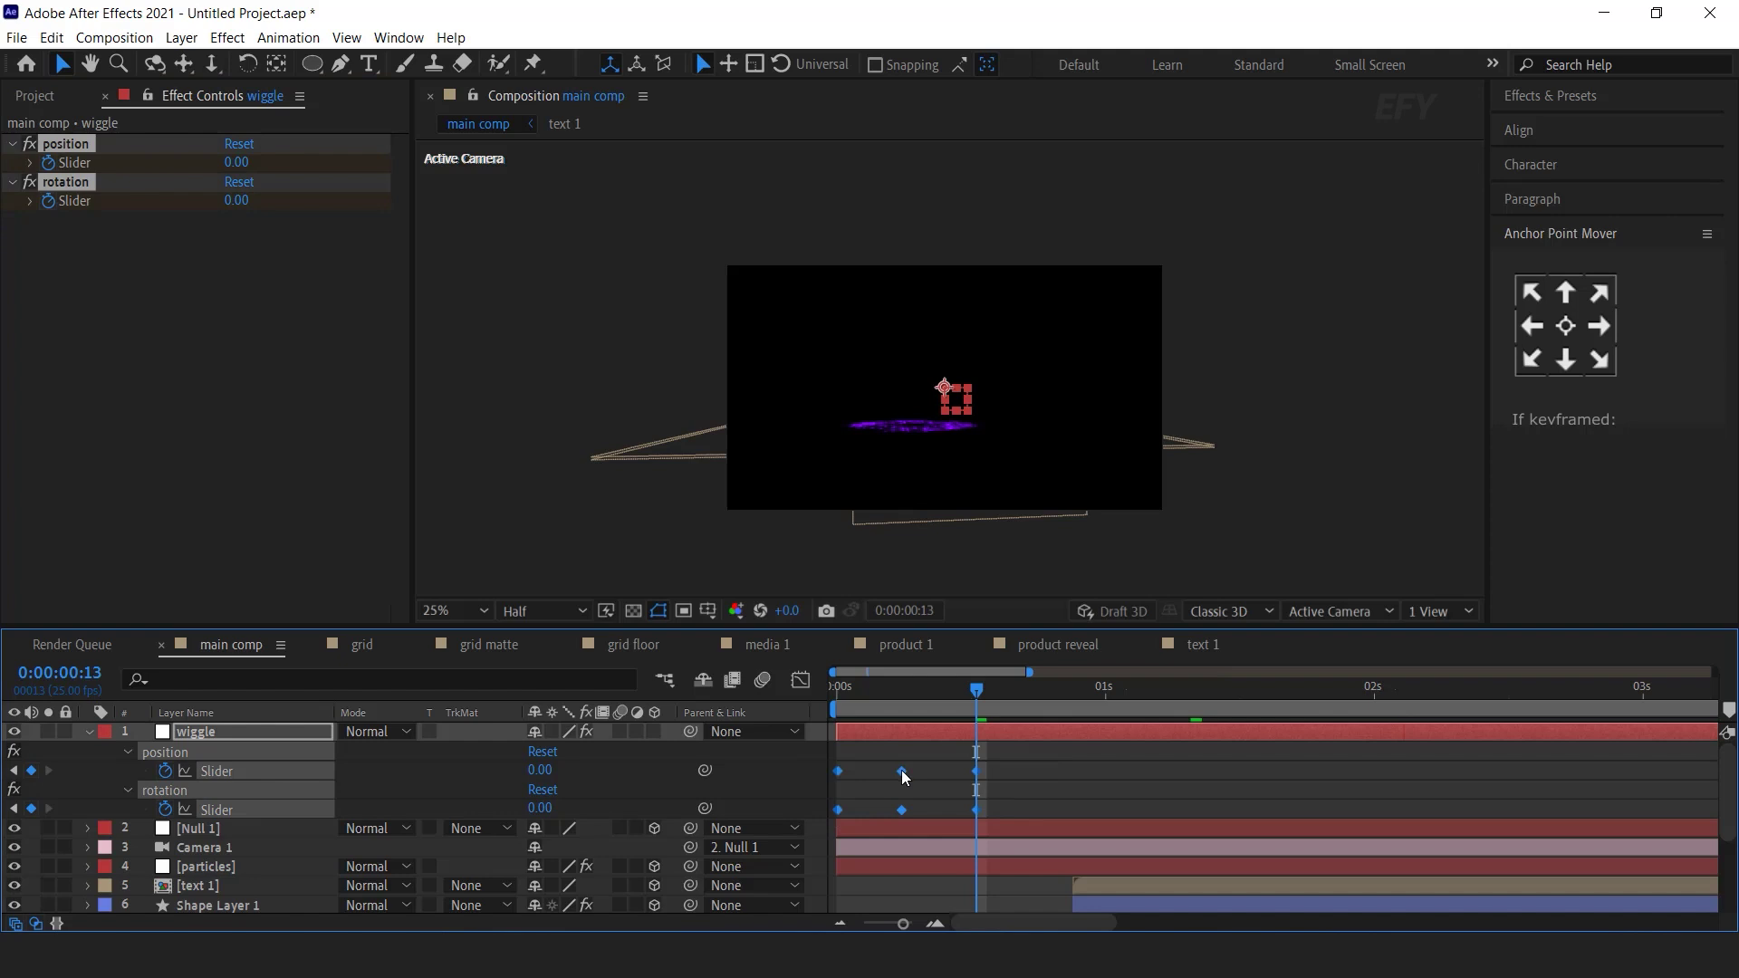
drag(925, 771, 1039, 771)
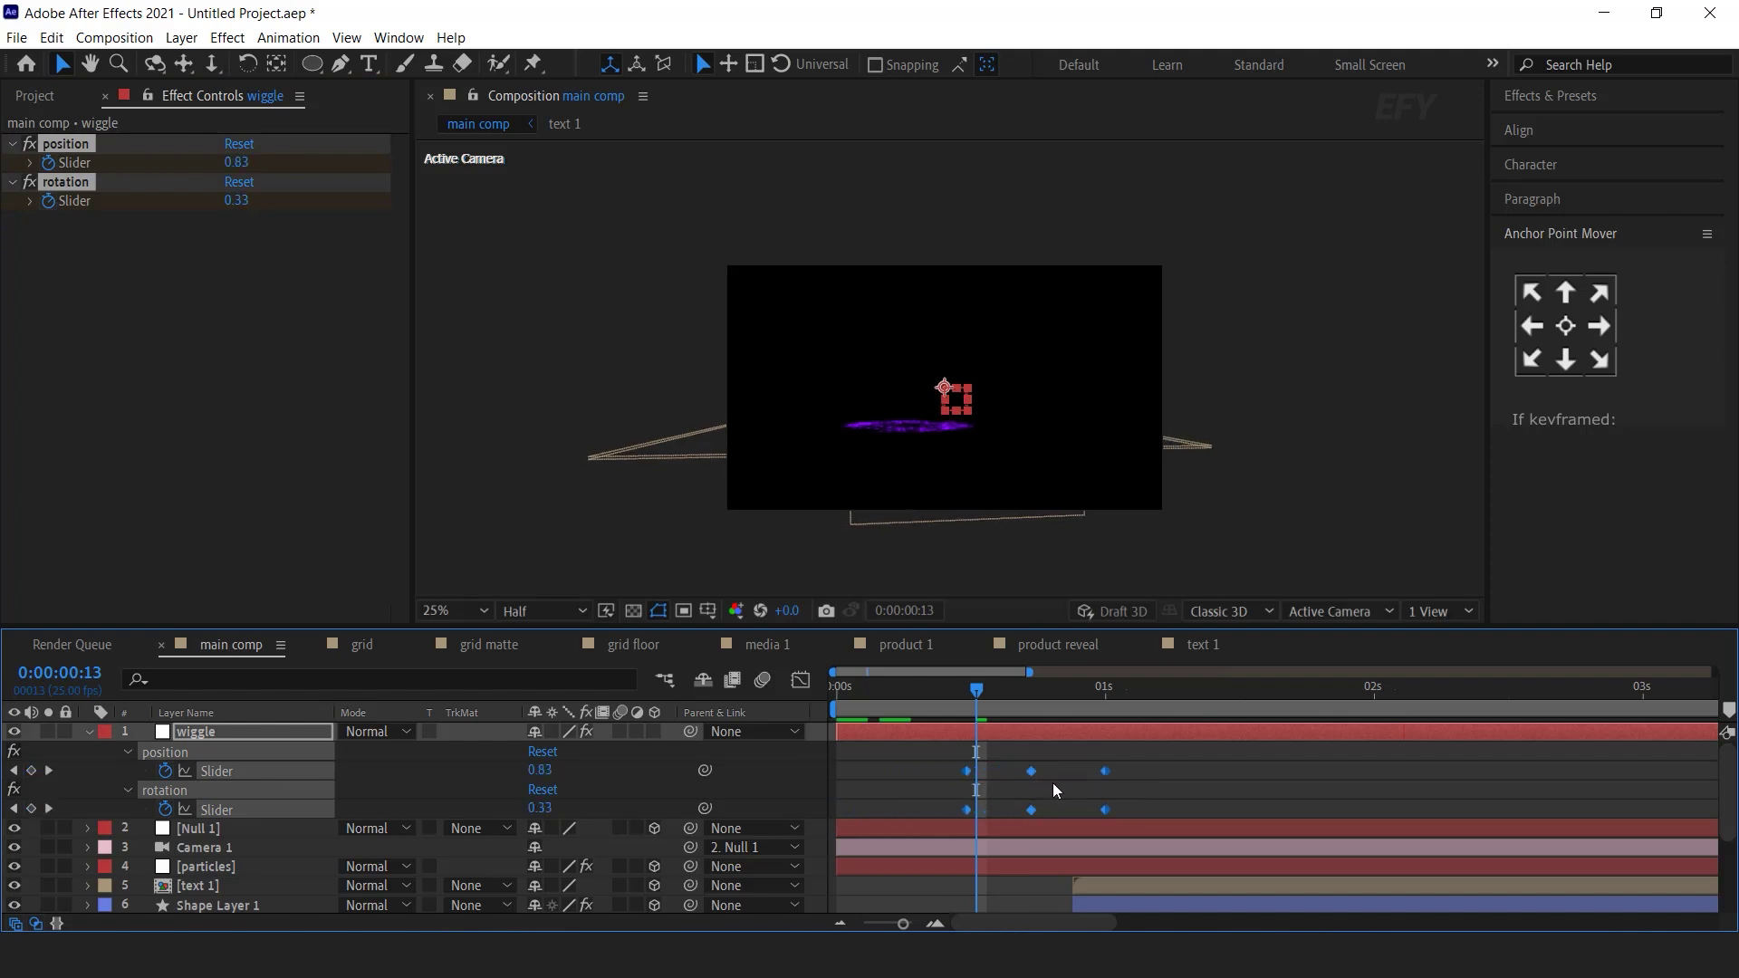
key(minus)
drag(886, 689, 840, 687)
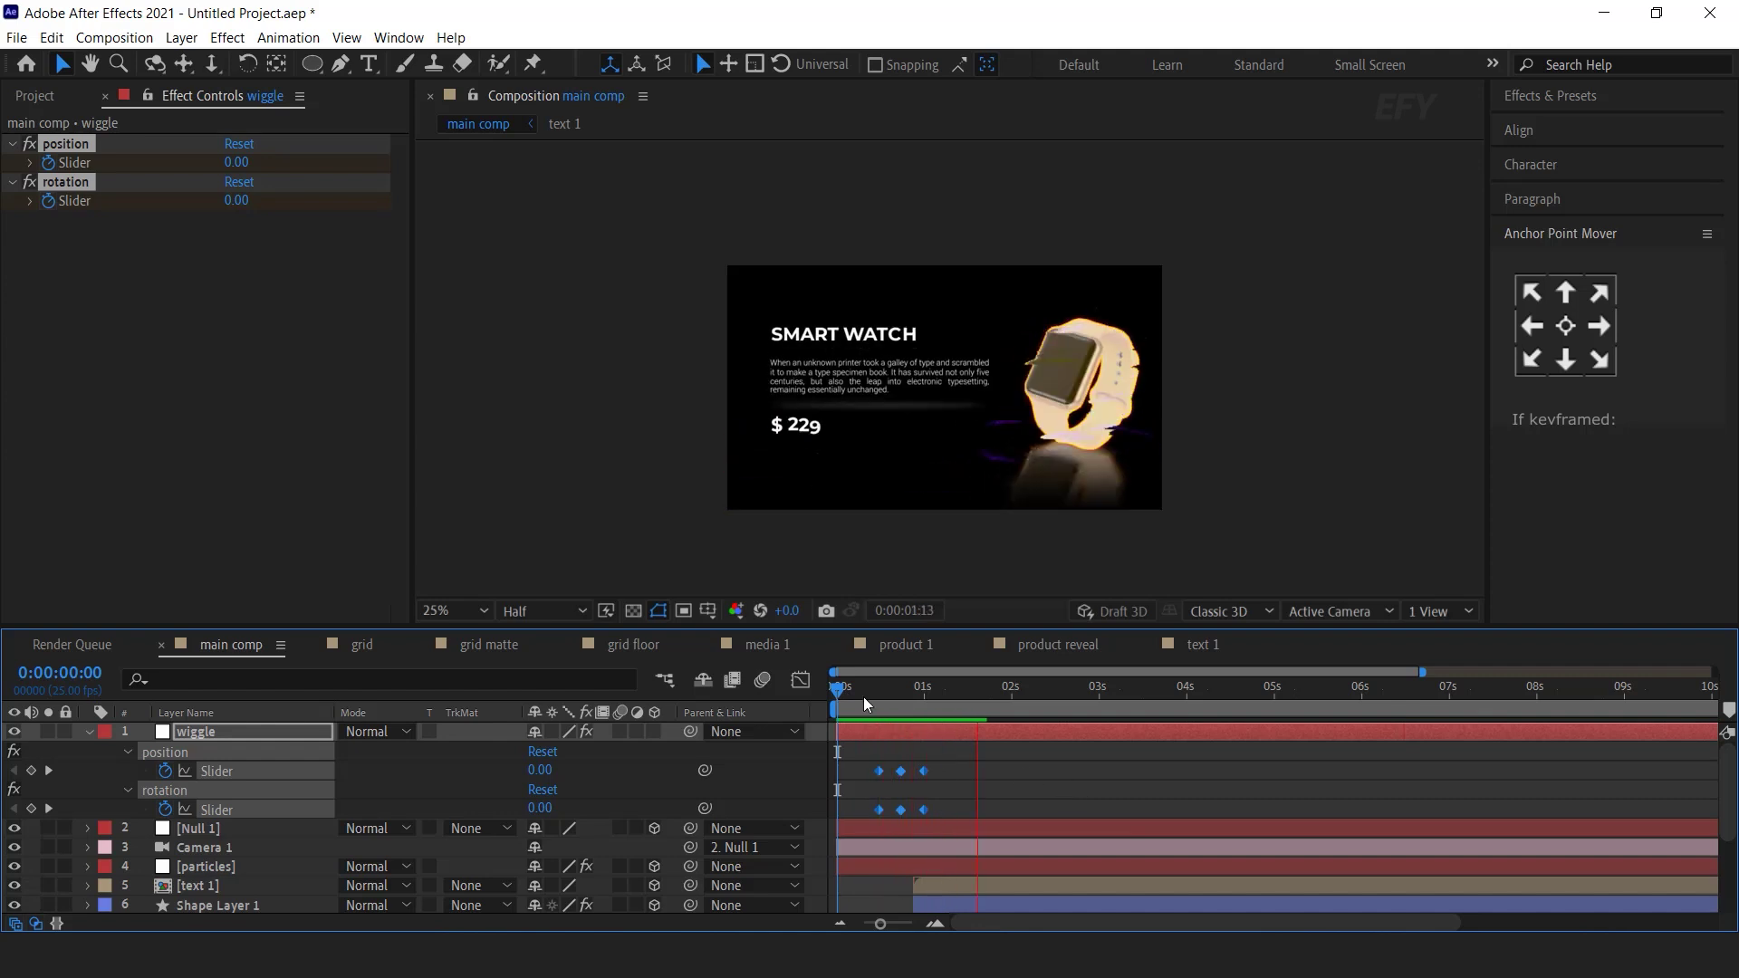
key(space)
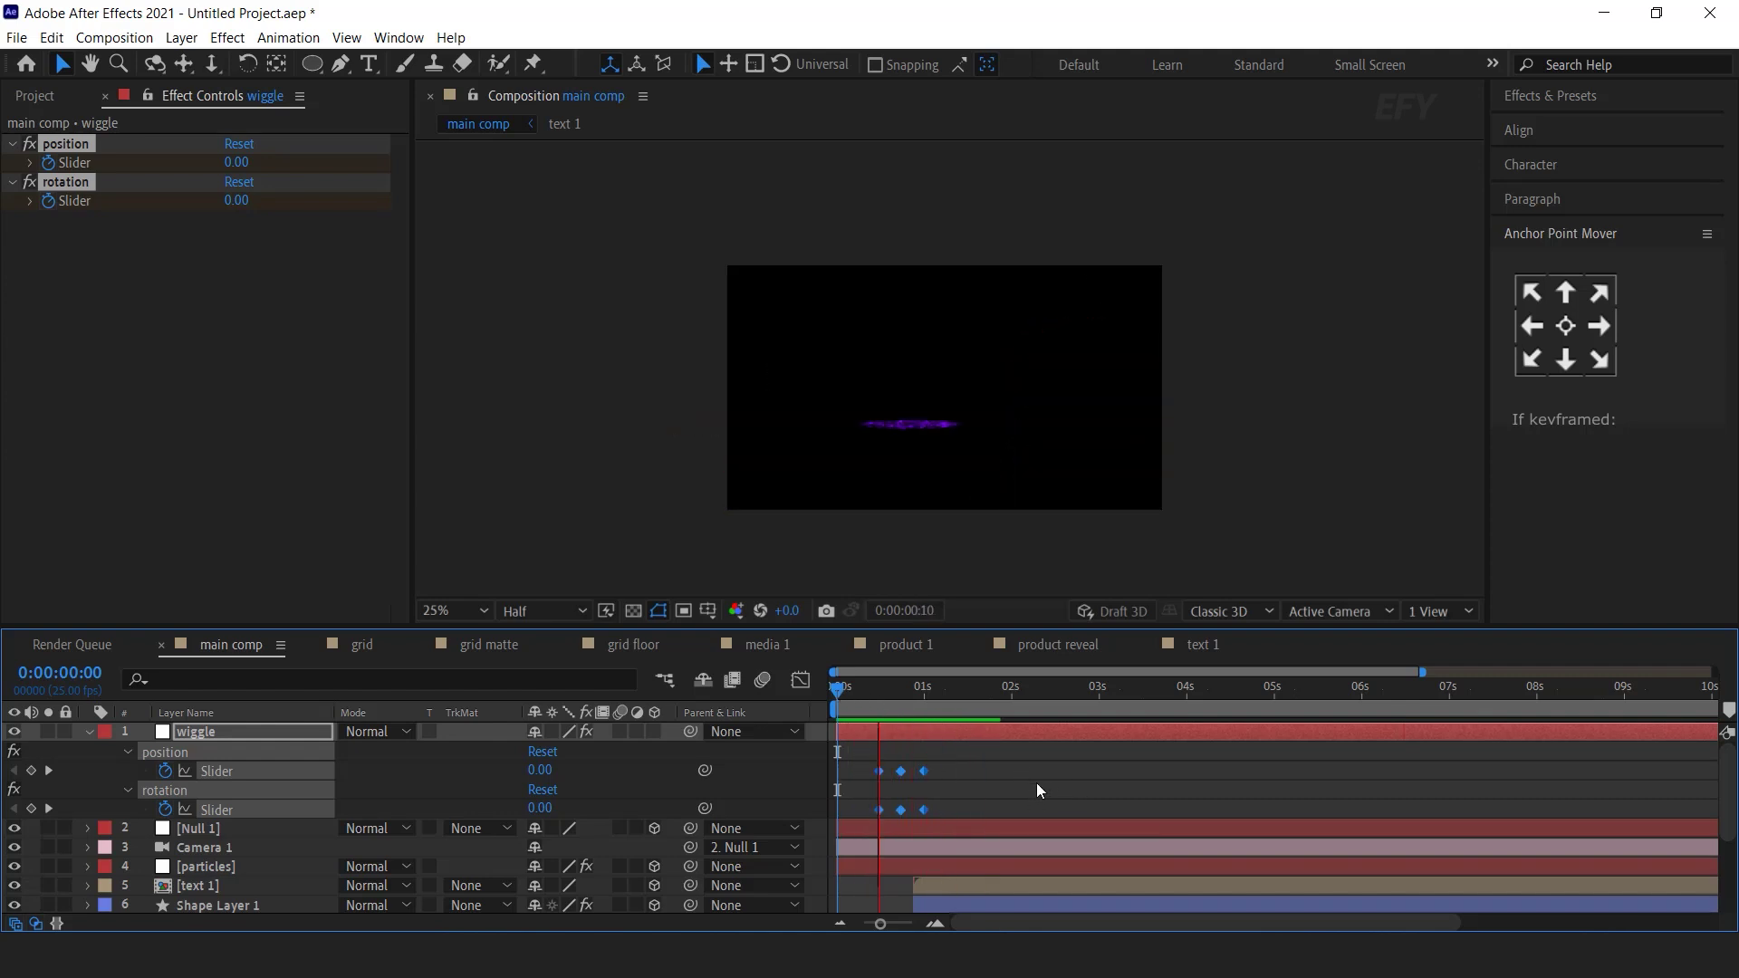
- Add keyframes holding the current value on both wiggle sliders at 0:00:03:24
drag(840, 688, 852, 689)
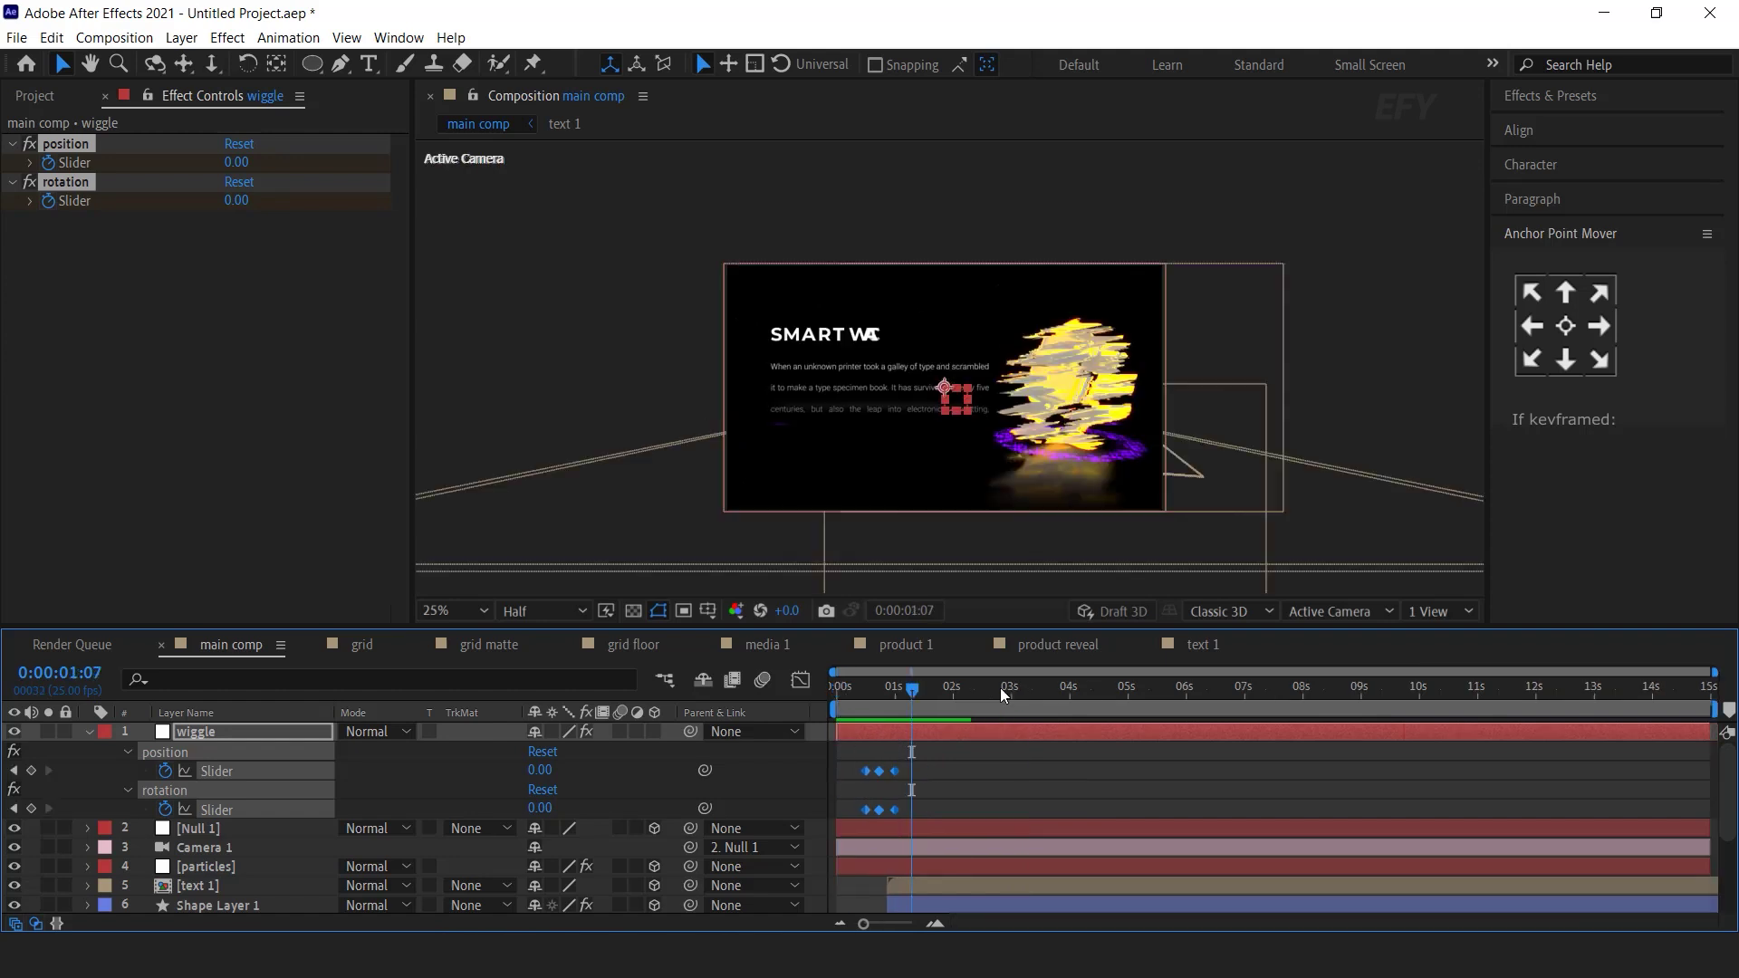
drag(1004, 695, 1075, 688)
click(1072, 691)
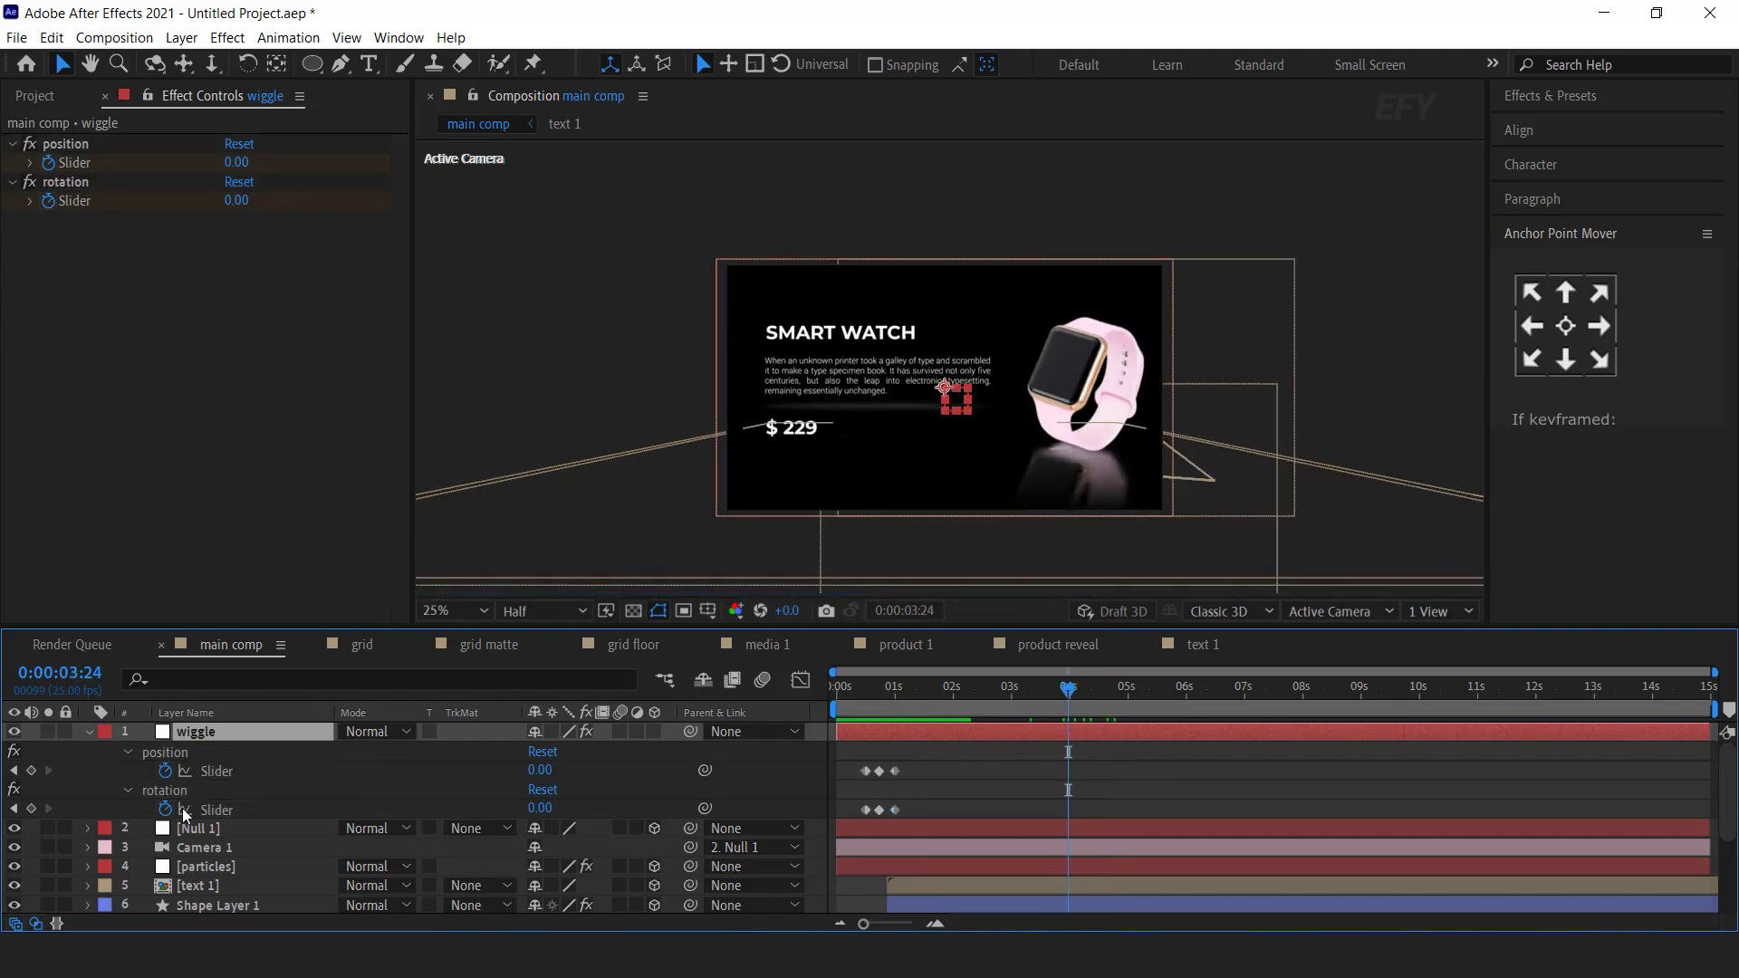
click(31, 771)
click(31, 809)
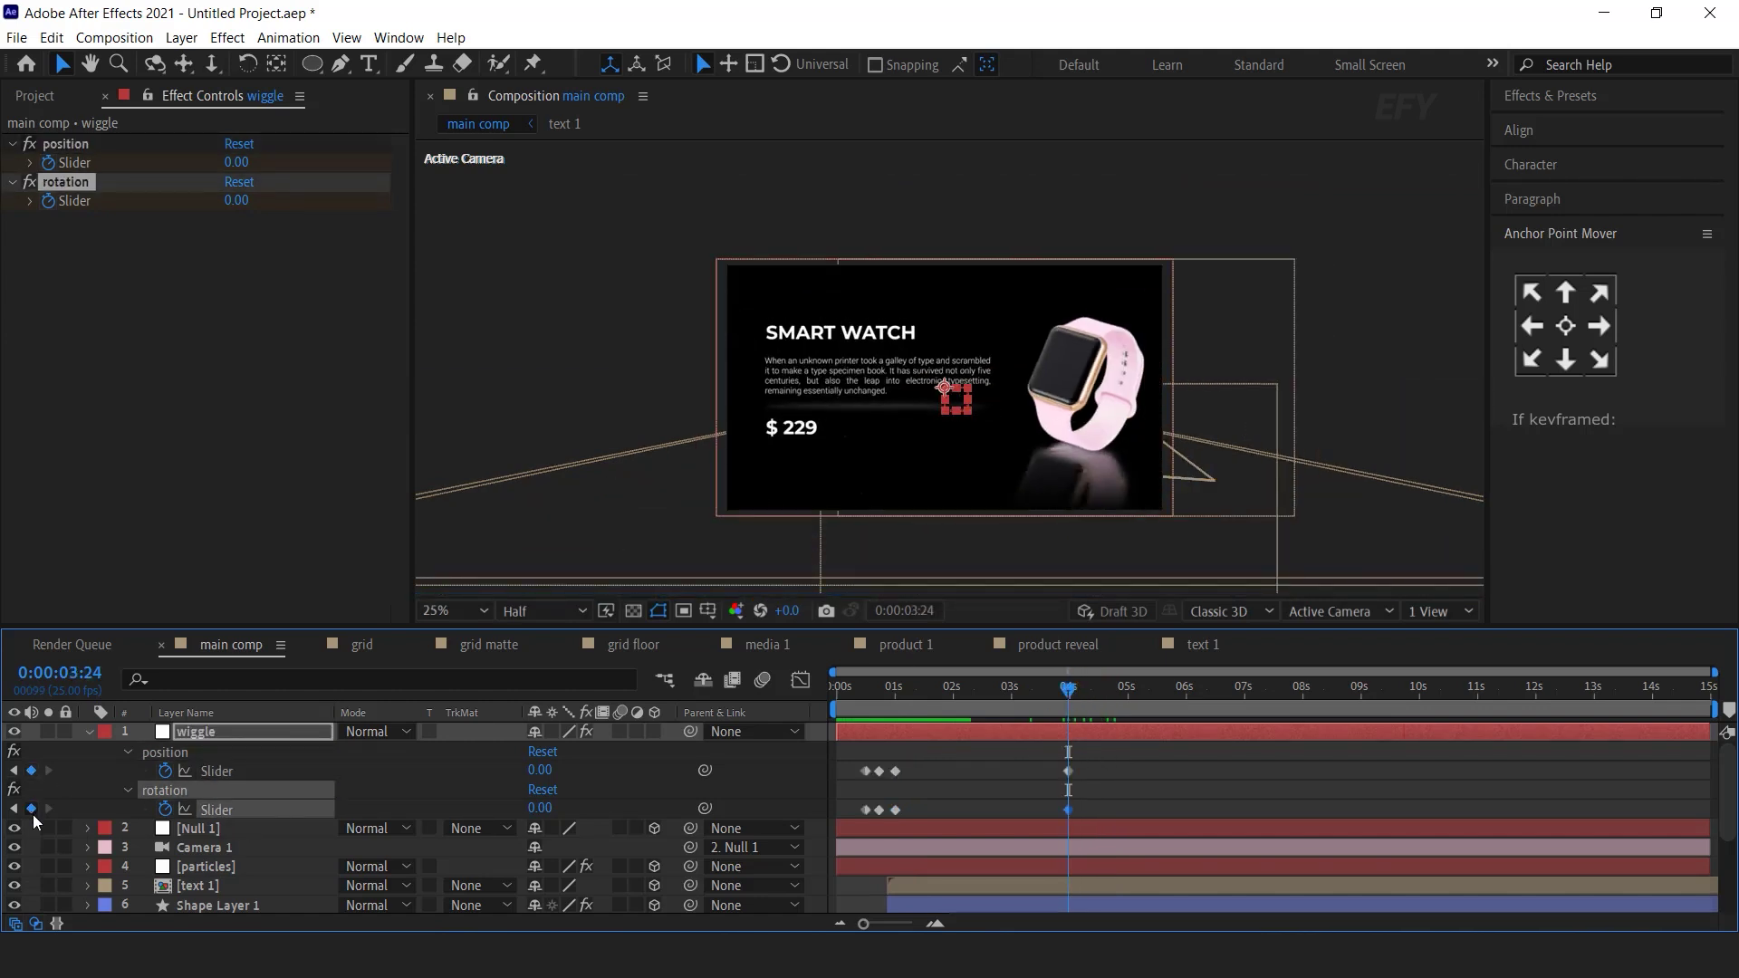
- Set the position slider to 5 and the rotation slider to 2 at 0:00:04:04
scroll(1053, 799, up, 2)
drag(1088, 695, 1115, 695)
click(229, 161)
text(5)
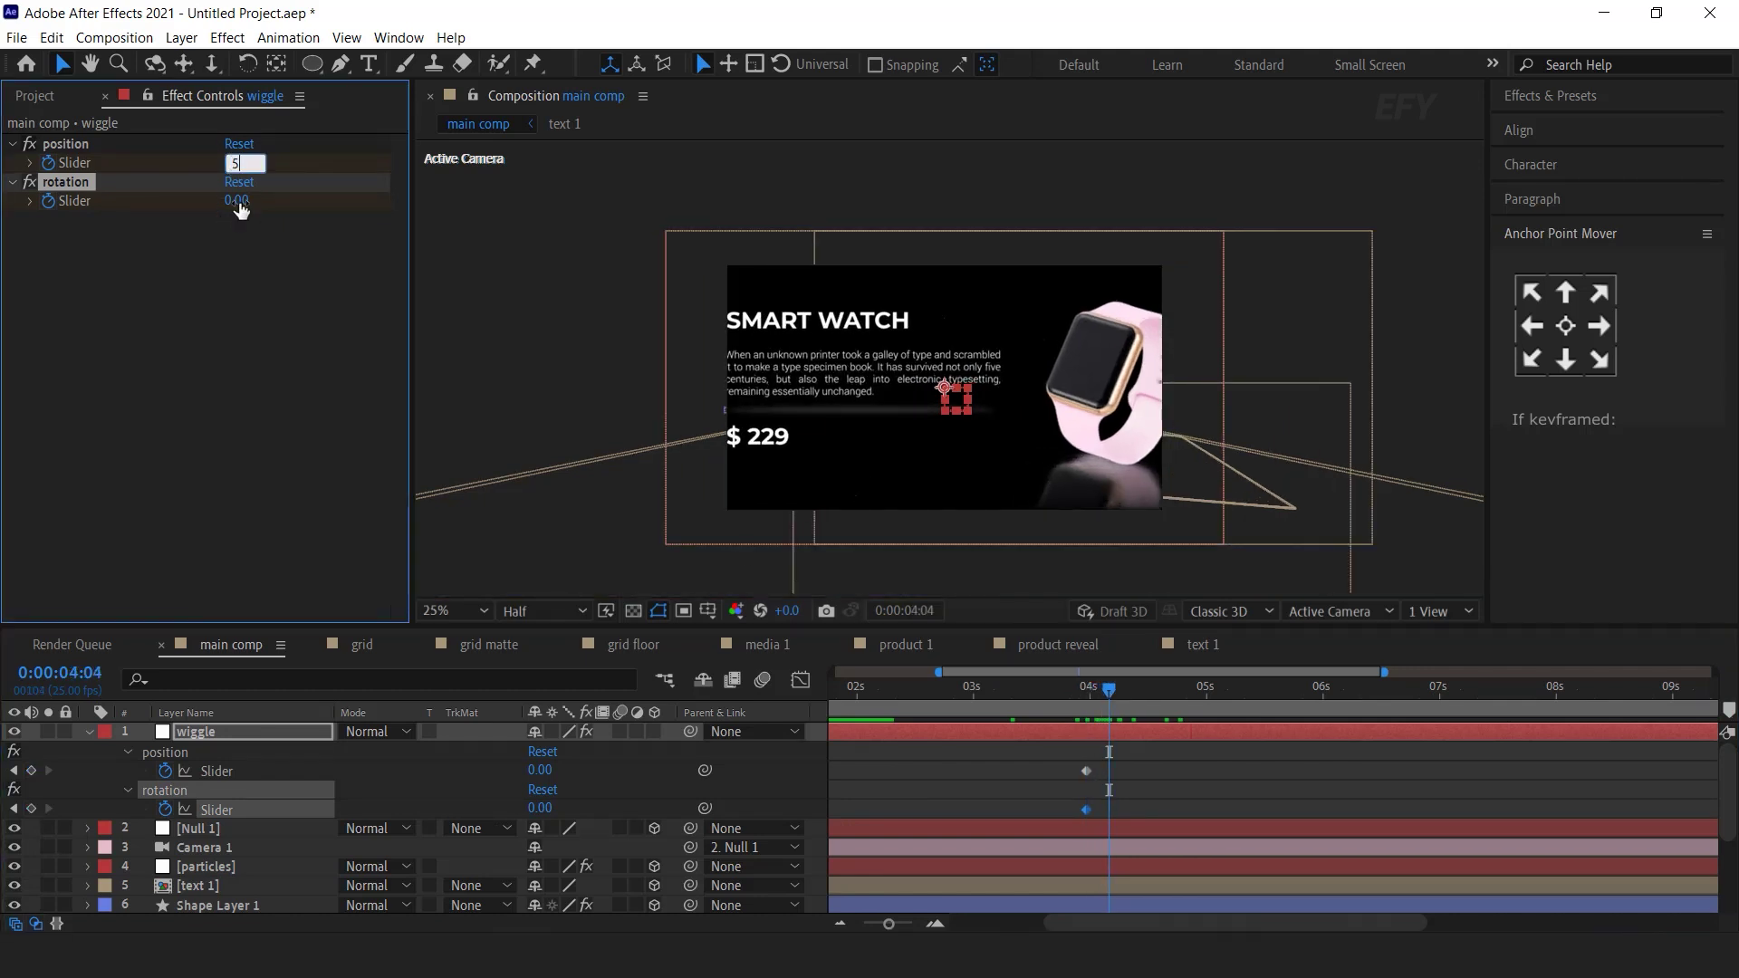
click(238, 204)
text(2)
key(Return)
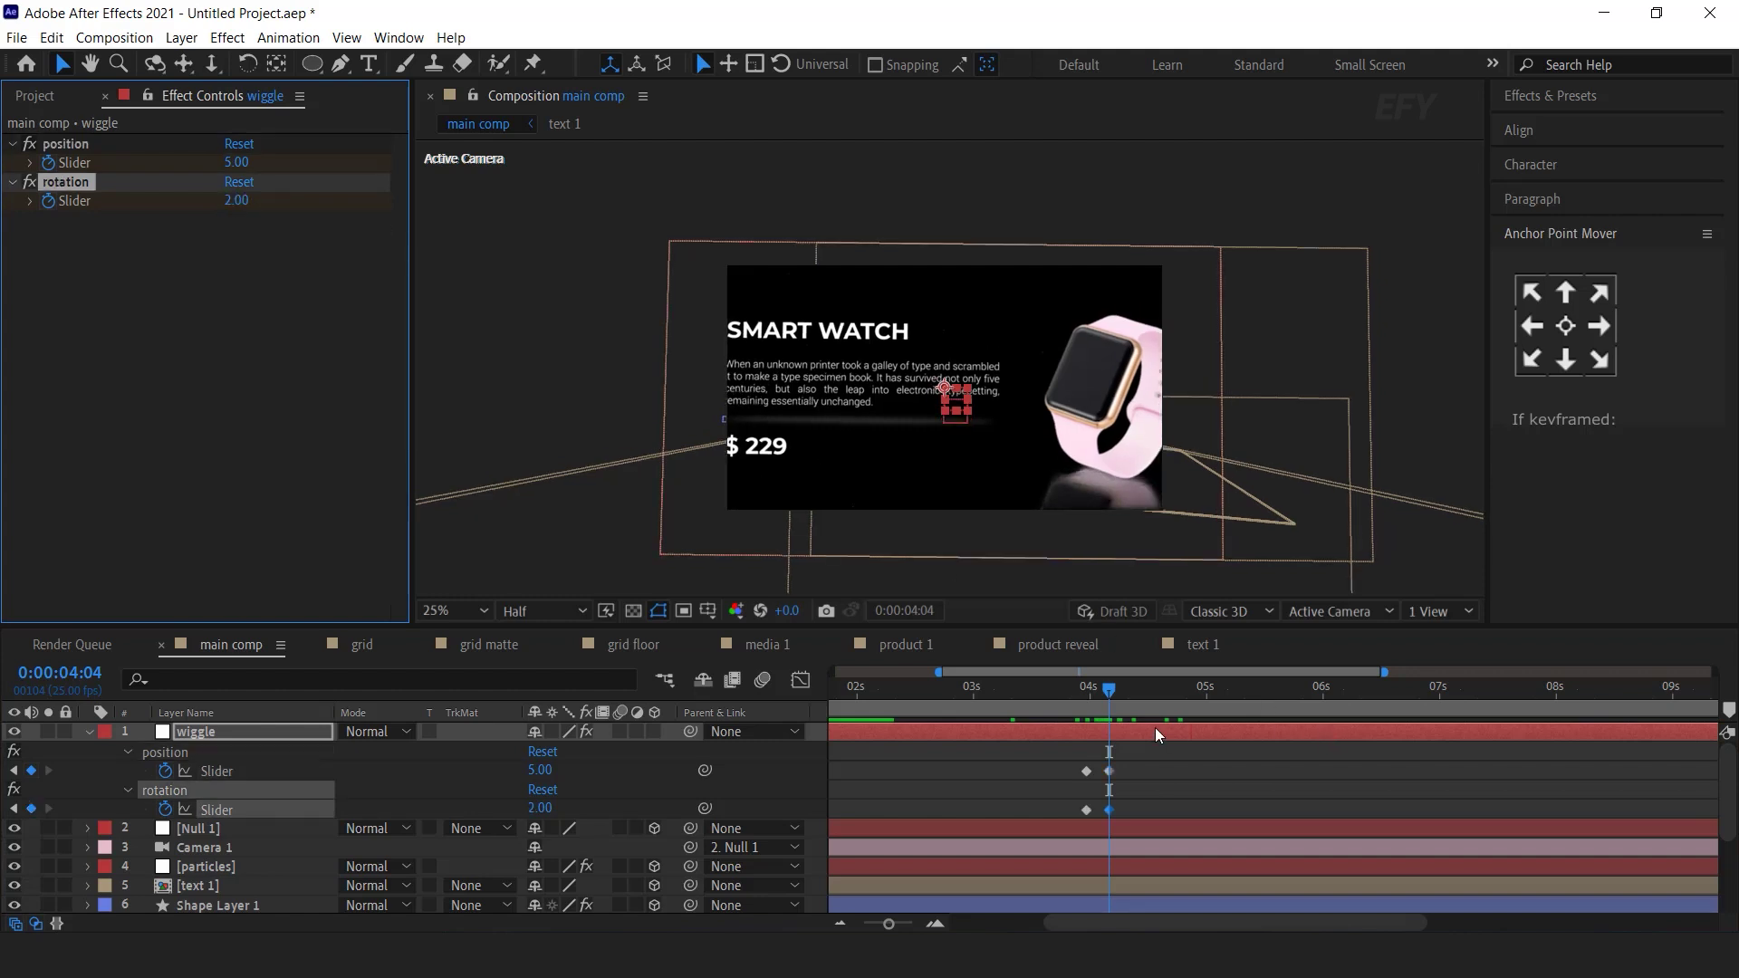
- Return both the position and rotation sliders to 0 at 0:00:04:10
drag(1109, 695, 1137, 694)
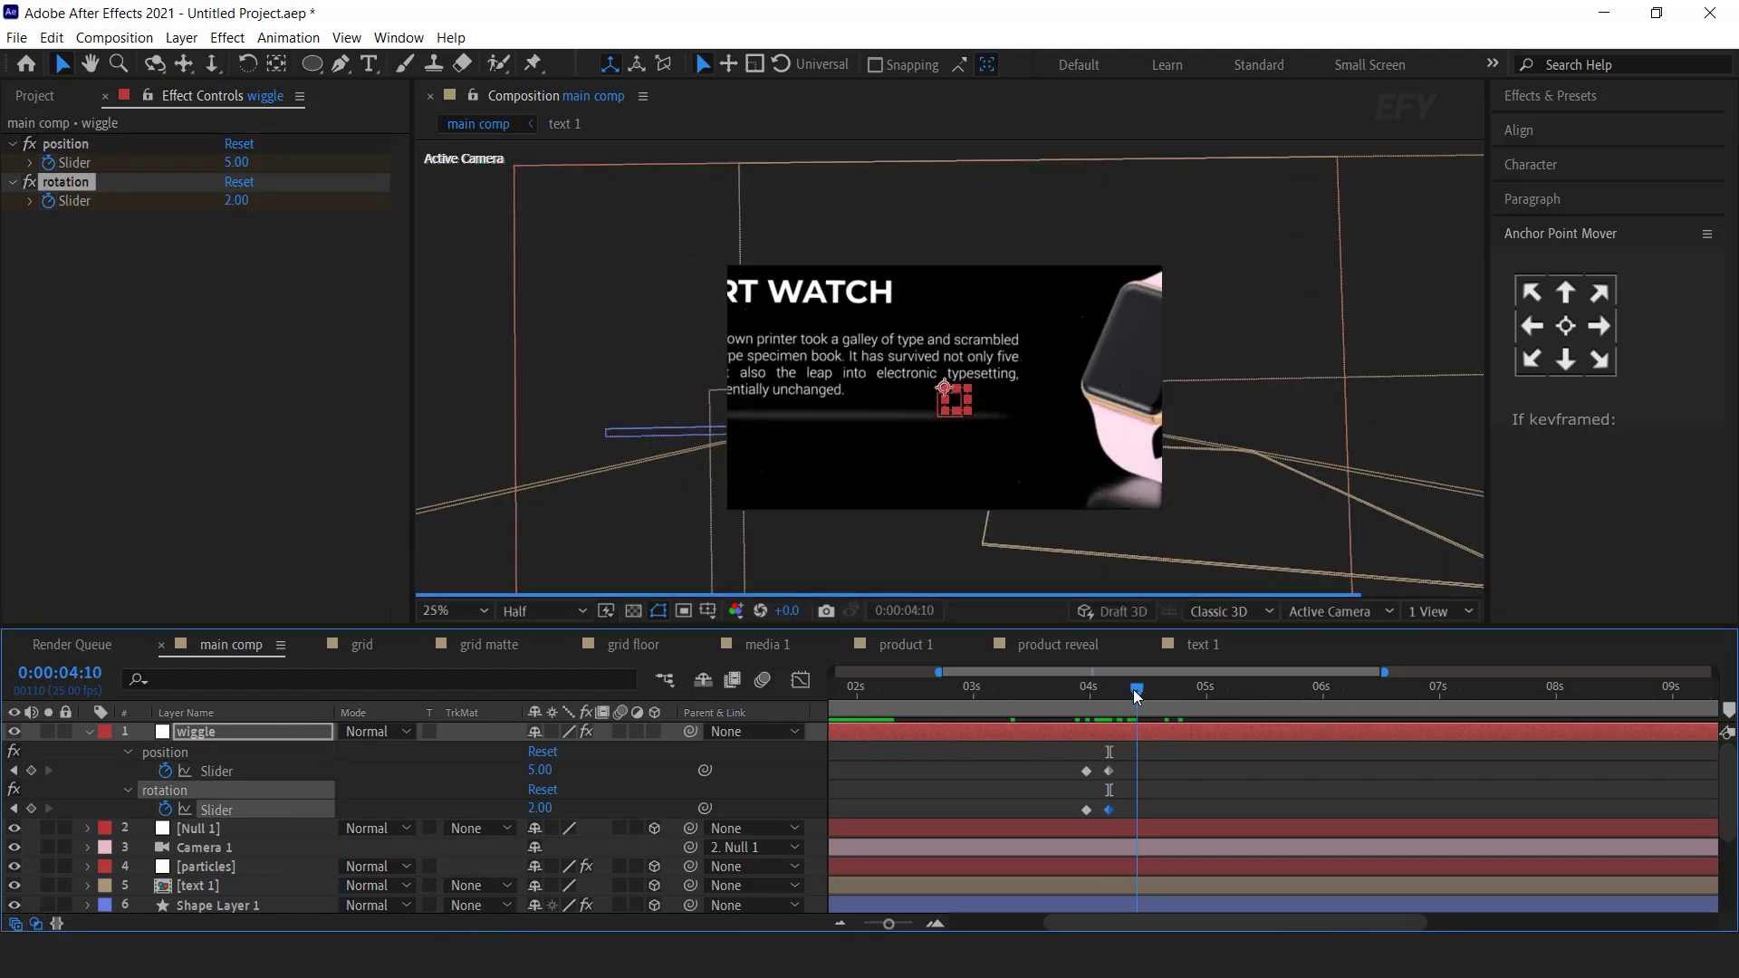
click(240, 163)
text(0)
key(Return)
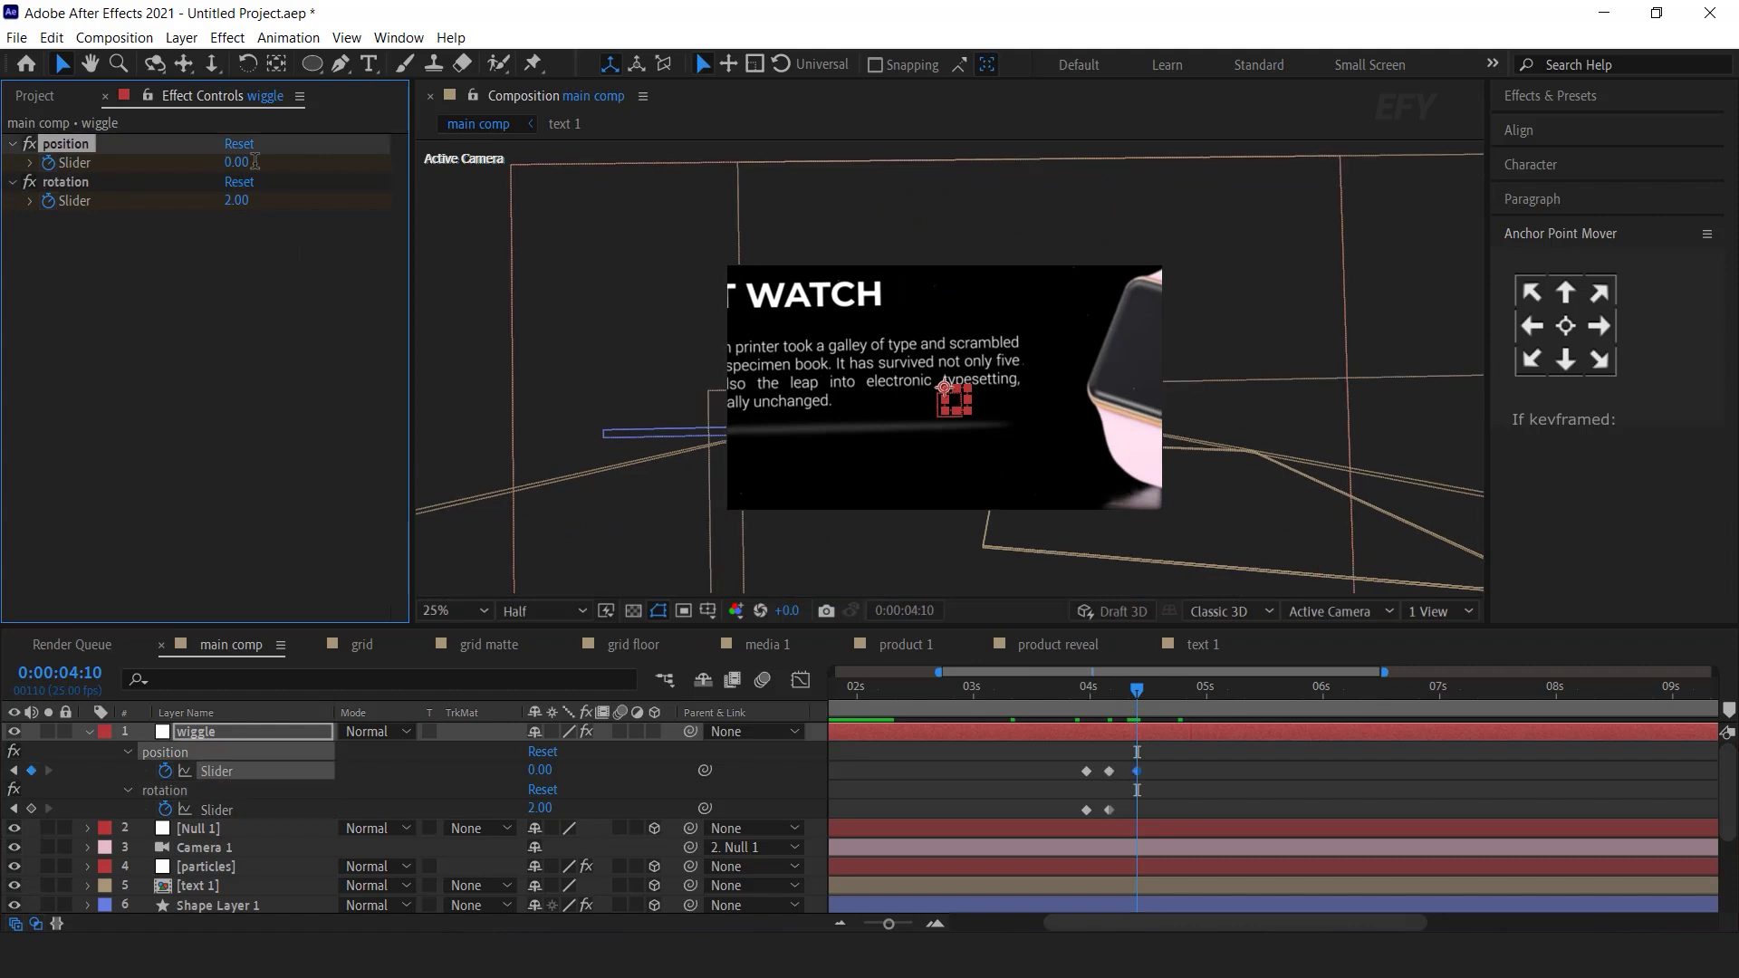
text(0)
key(Return)
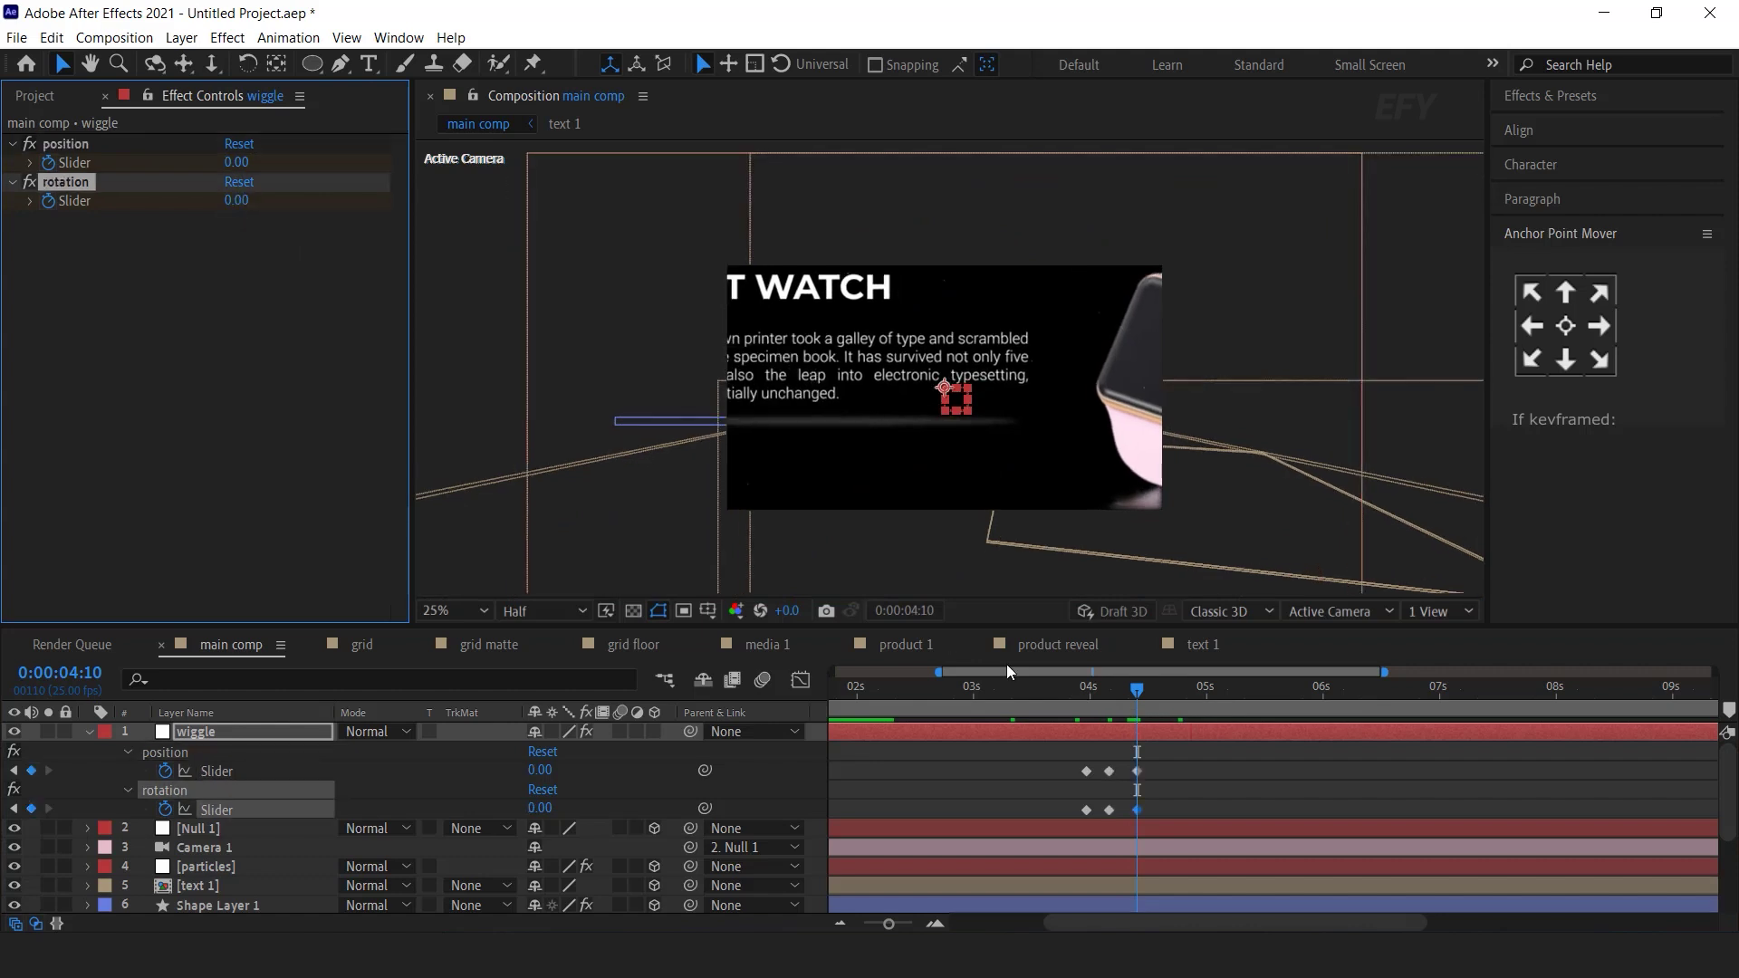
- Preview the animation from the start and spread the second group of slider keyframes out to end at about 0:00:04:20
key(minus)
key(Home)
key(space)
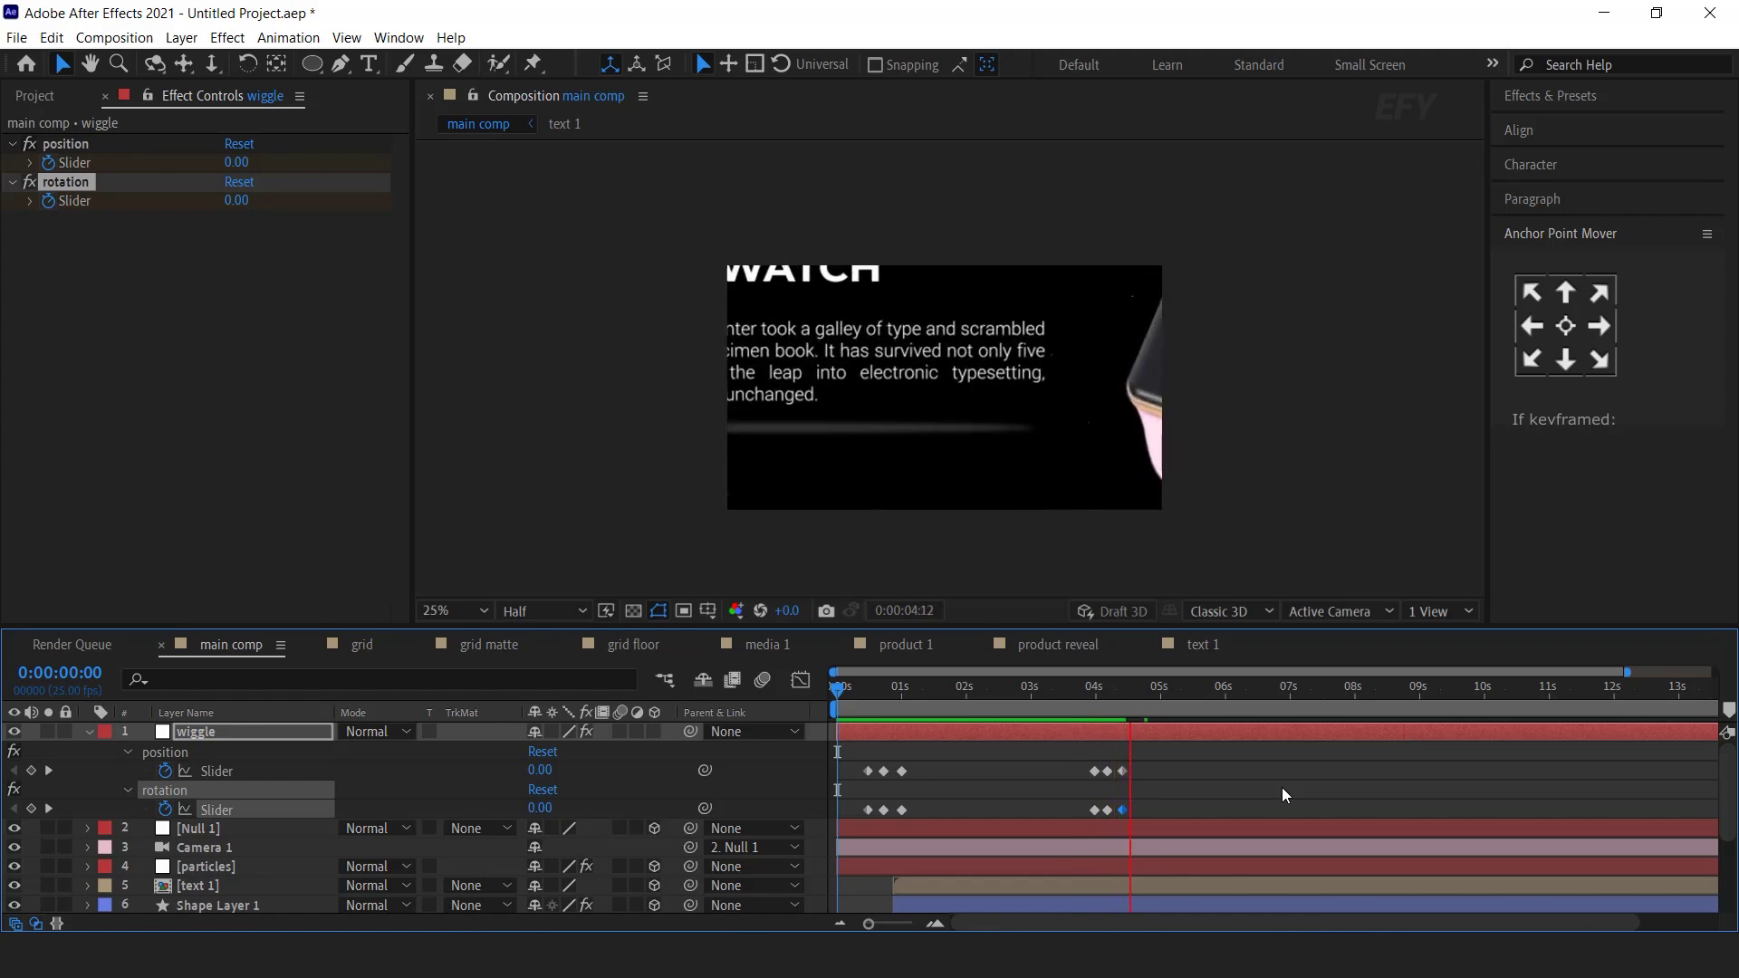
click(1092, 688)
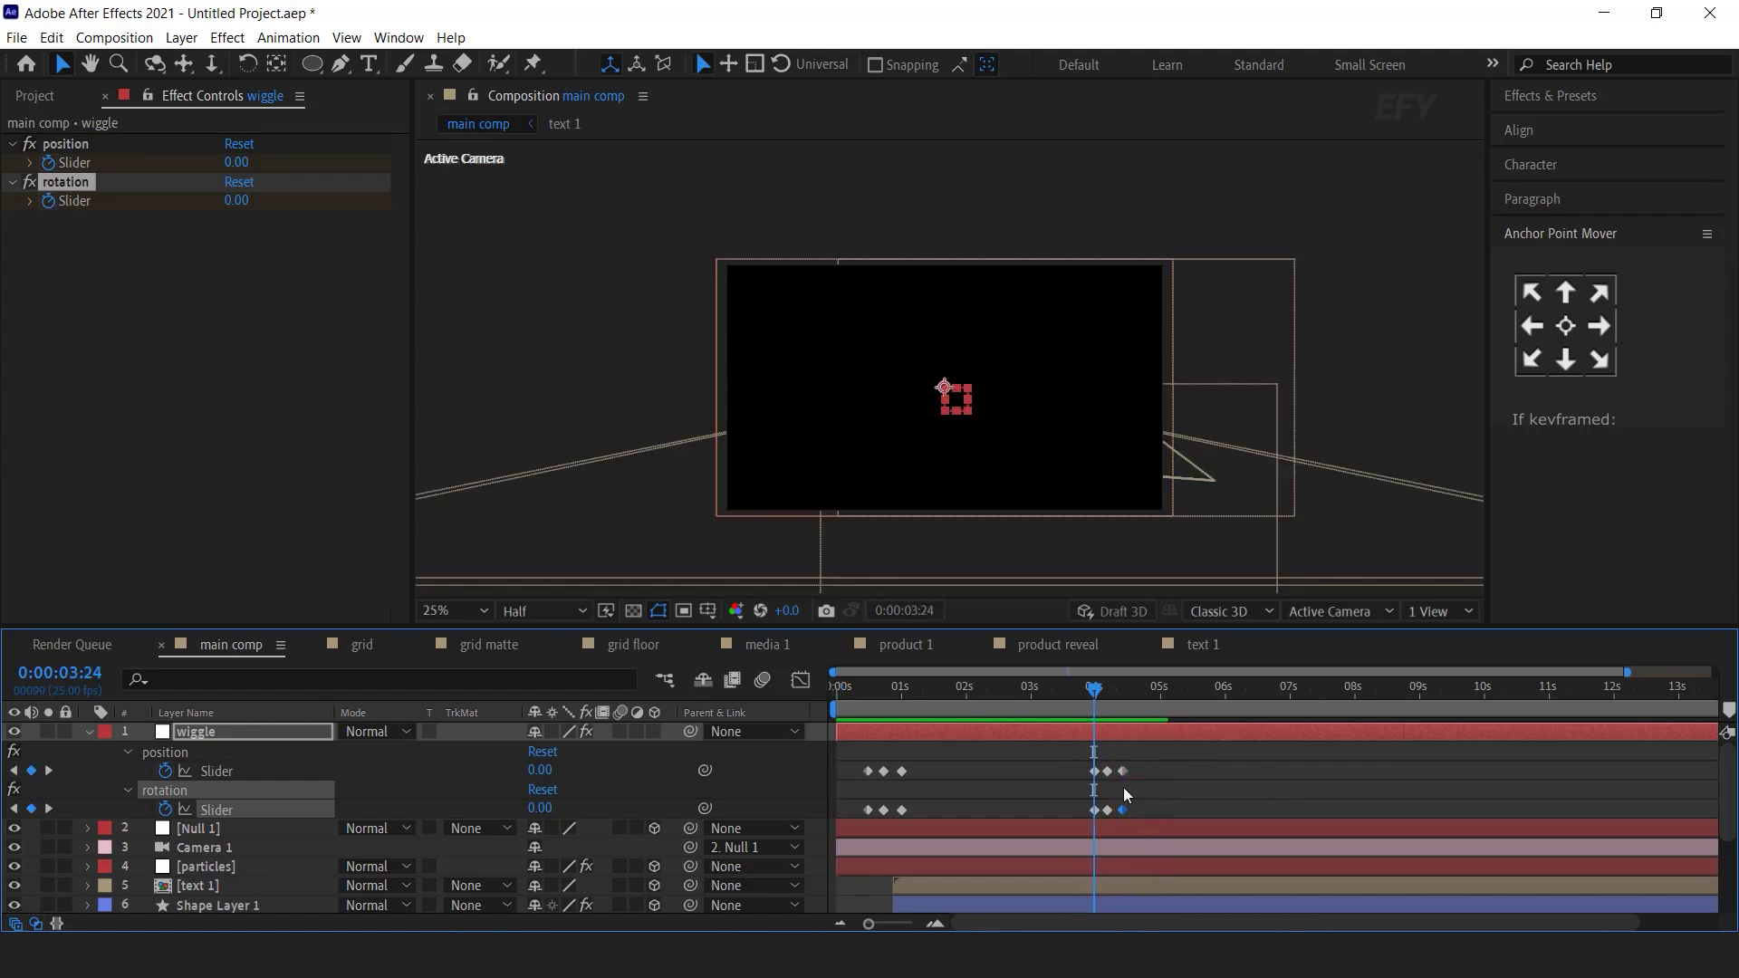
mouse_move(1149, 757)
mouse_down()
mouse_move(1058, 815)
mouse_move(1150, 771)
mouse_up()
drag(1089, 690, 1155, 703)
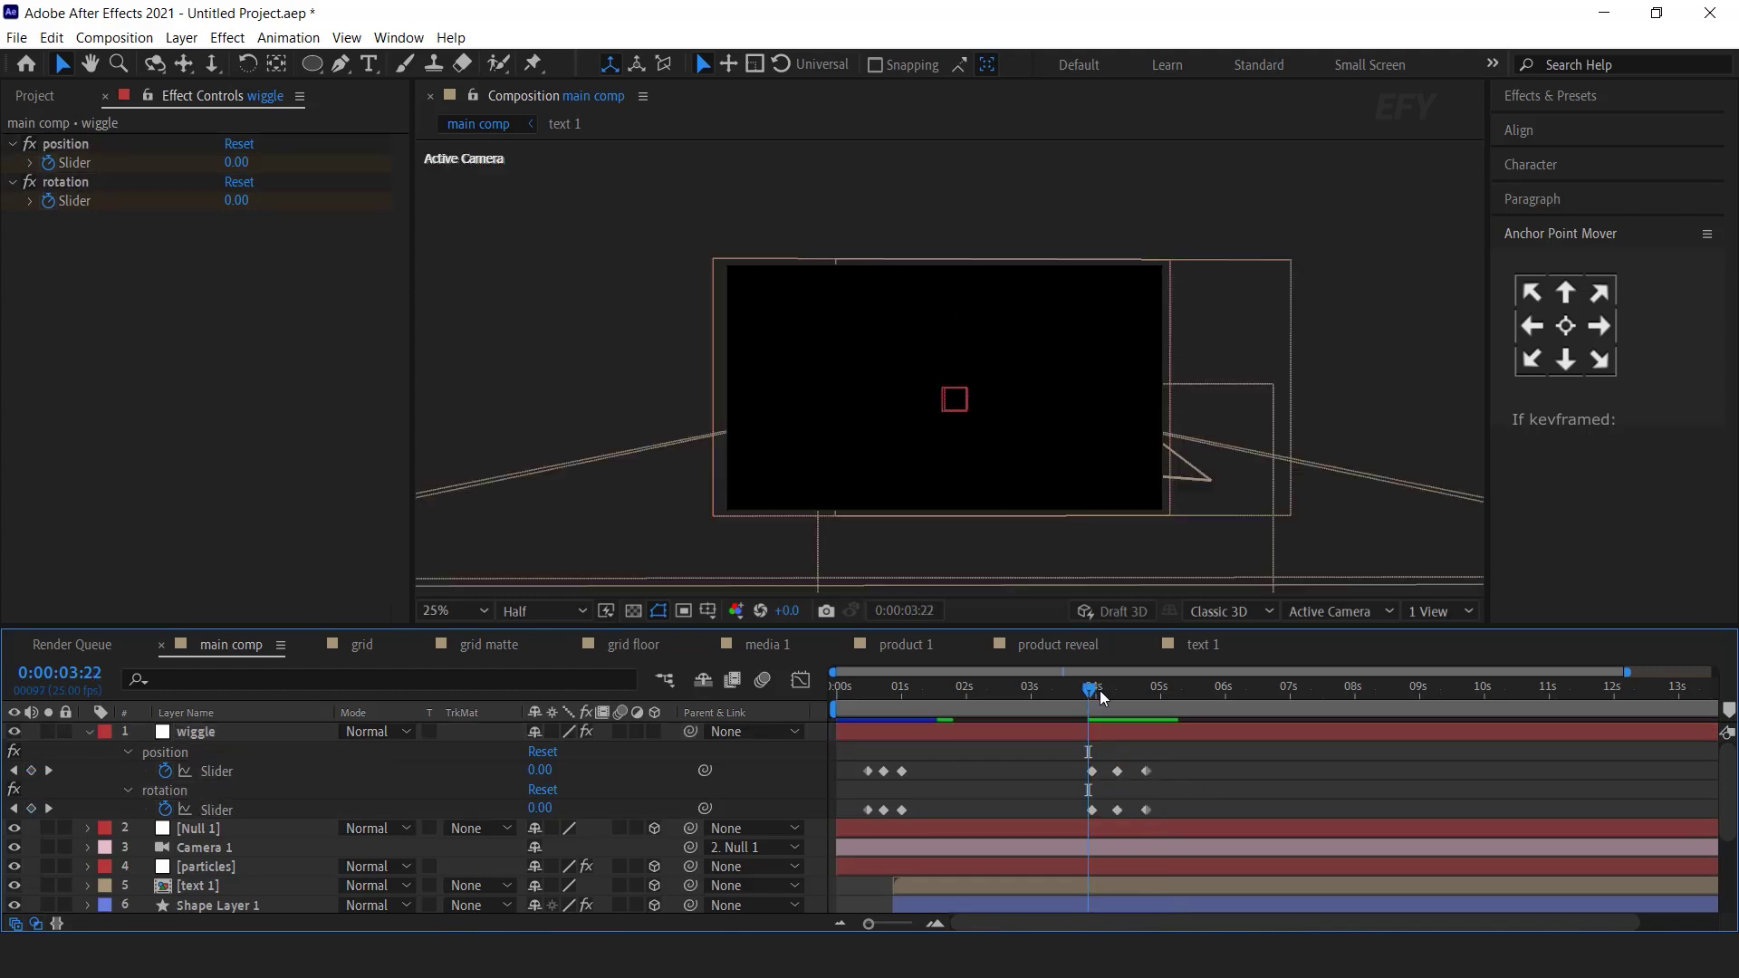
click(89, 732)
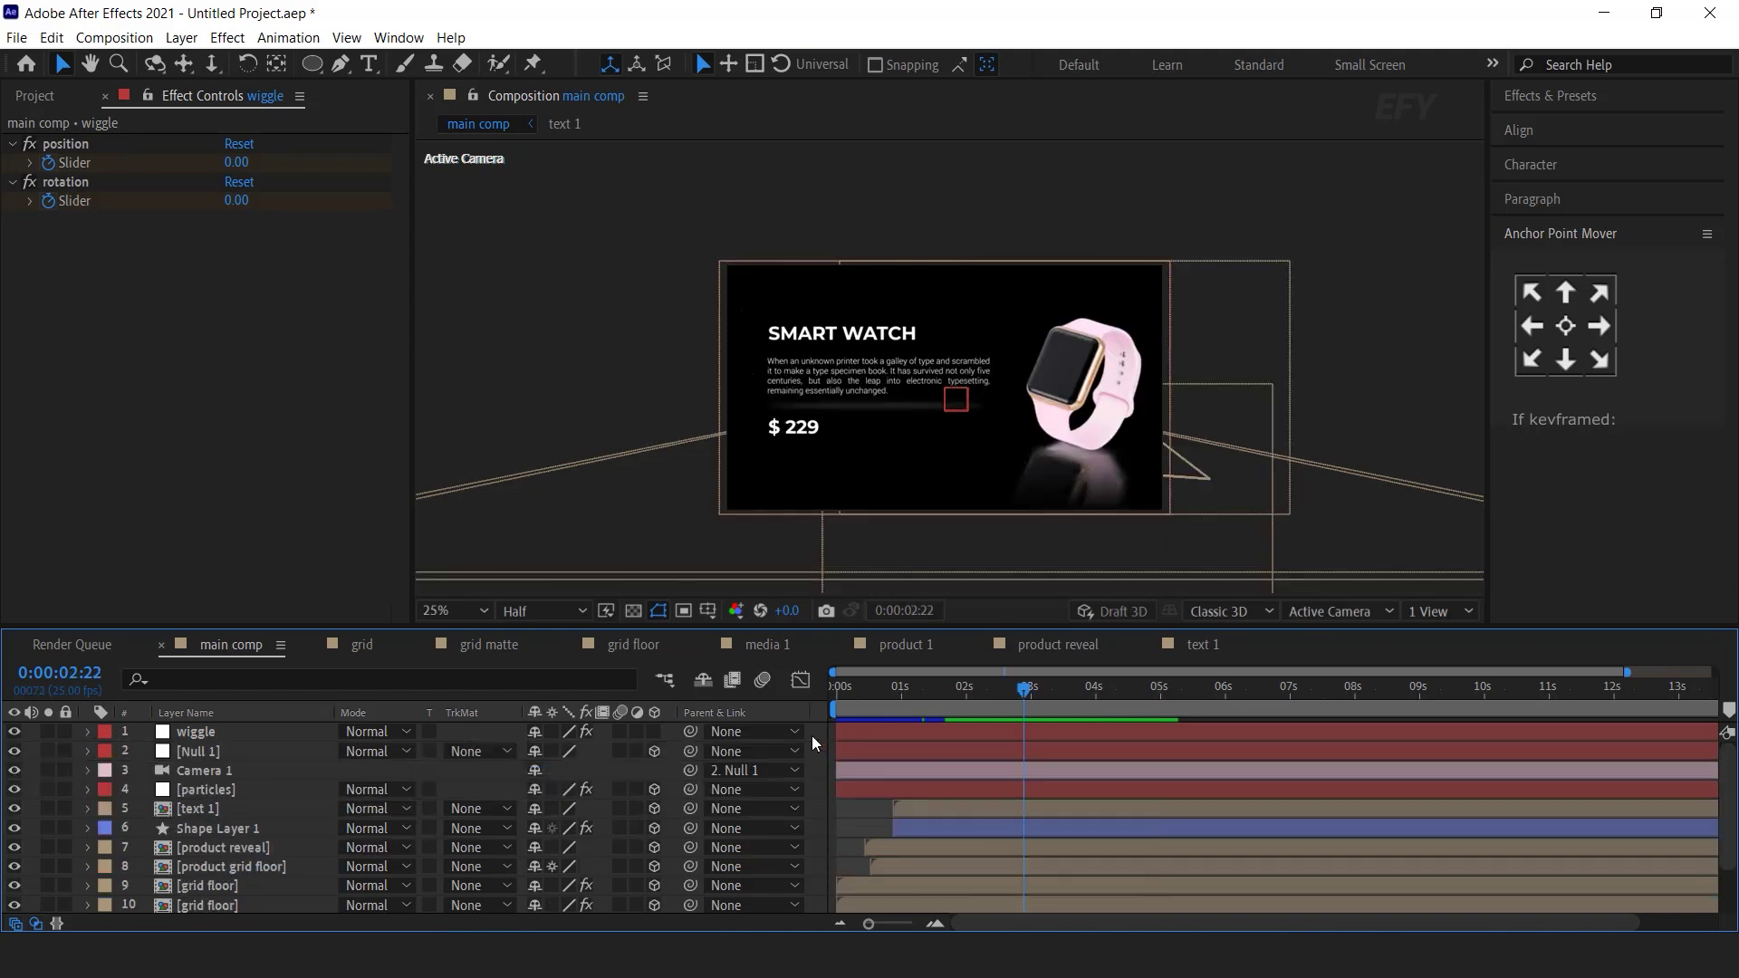
- Add a new adjustment layer to main comp and apply the Optics Compensation effect to it
scroll(812, 739, down, 1)
right_click(812, 742)
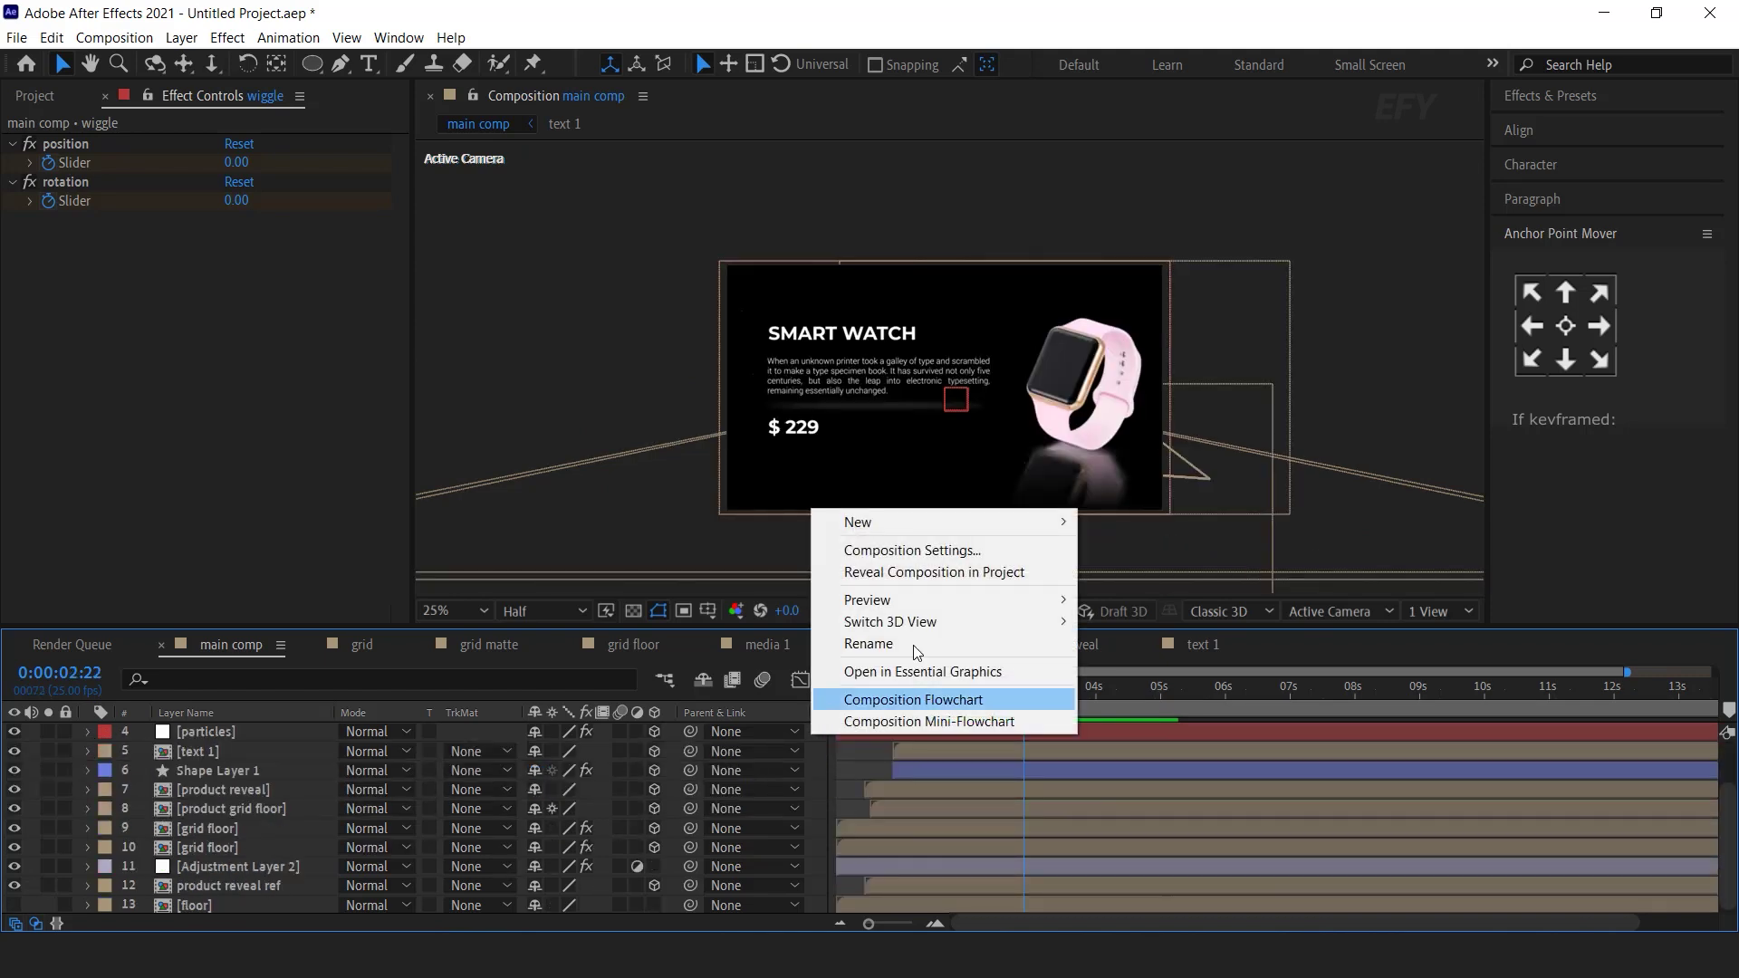
mouse_move(932, 526)
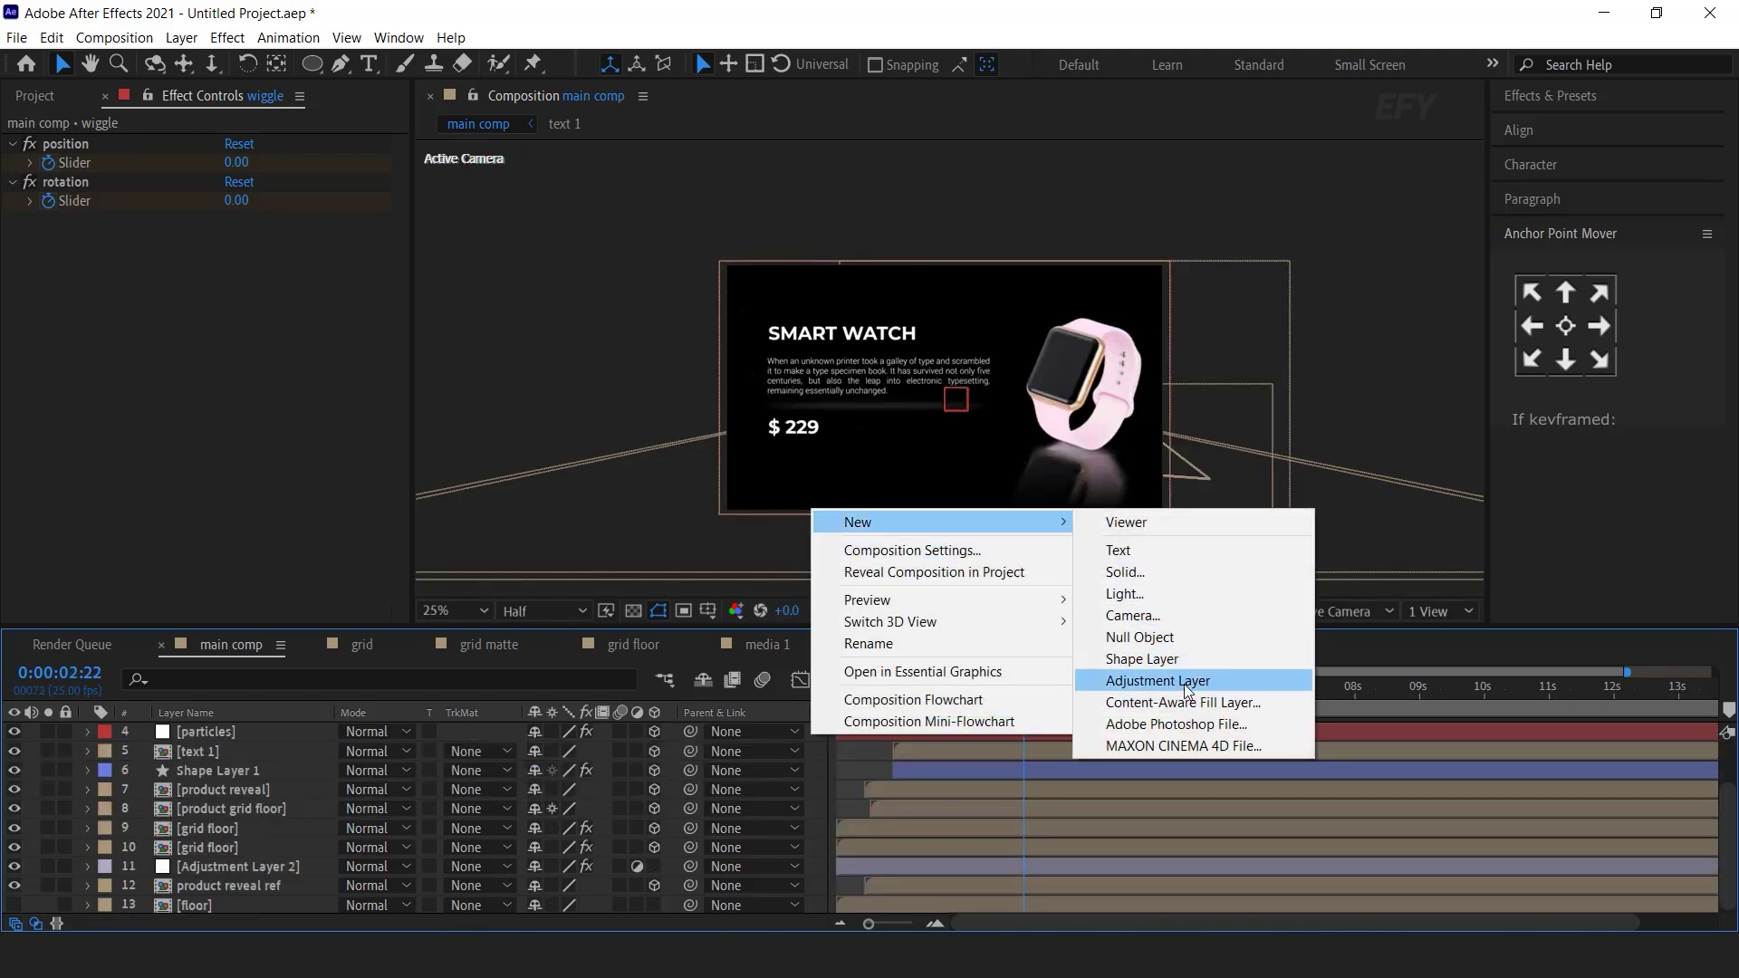
click(1168, 681)
key(ctrl+space)
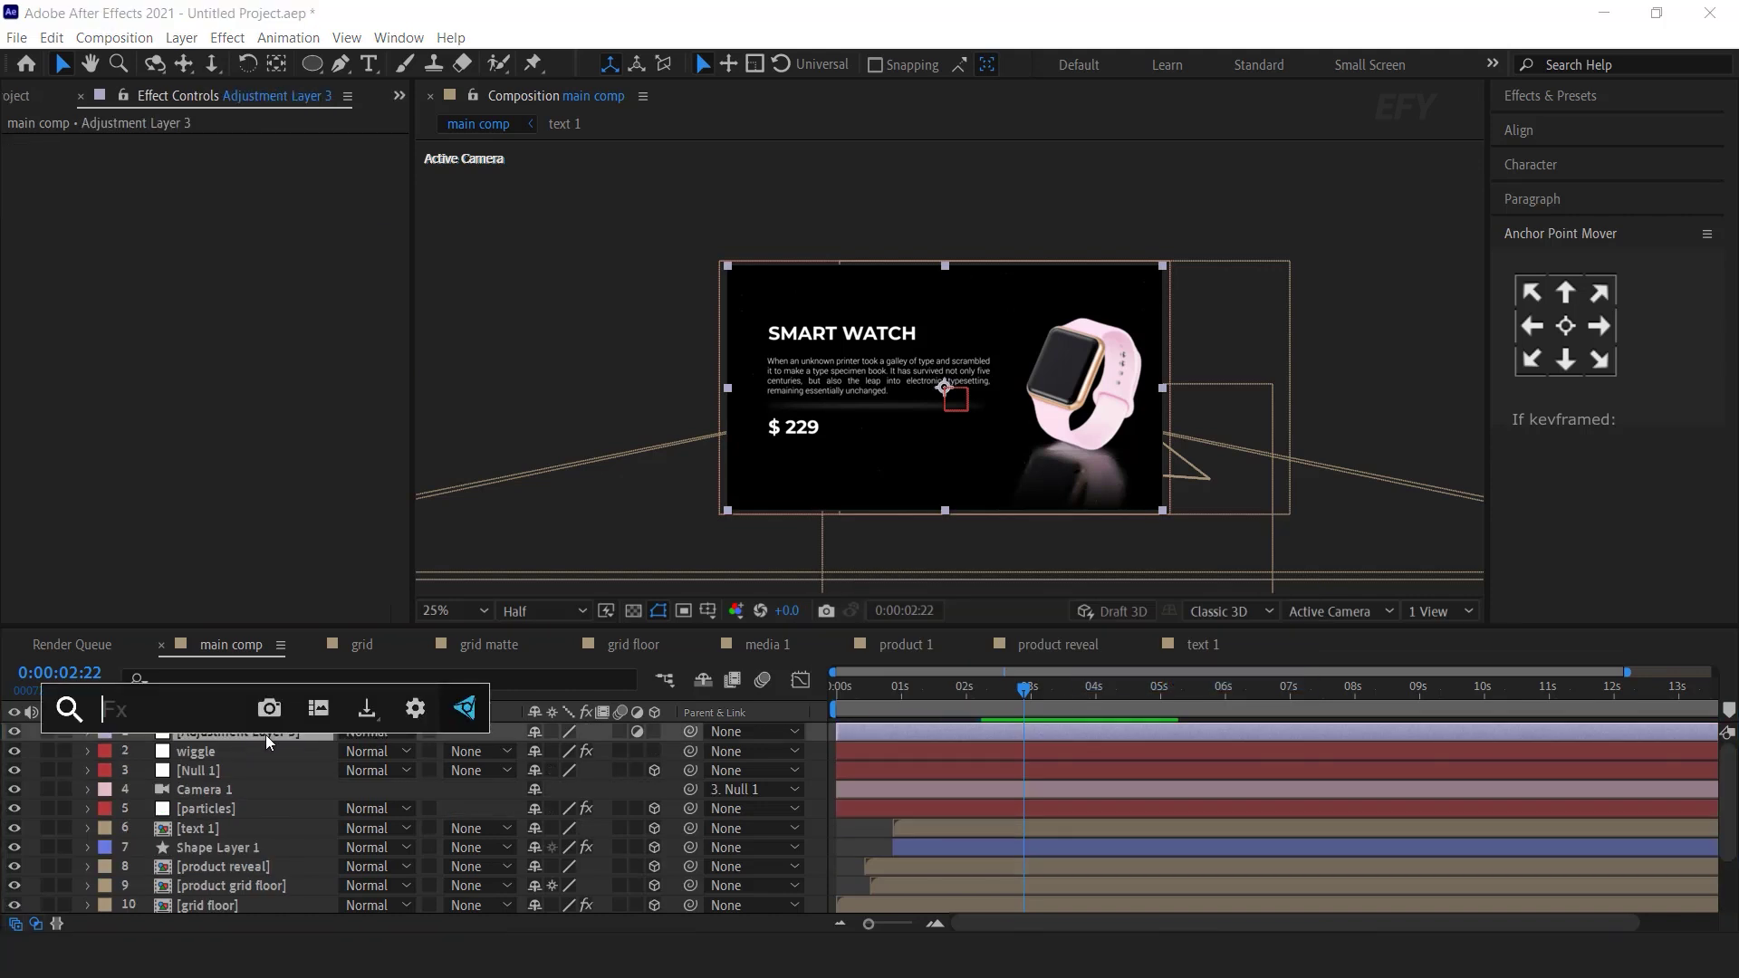
text(op)
key(Return)
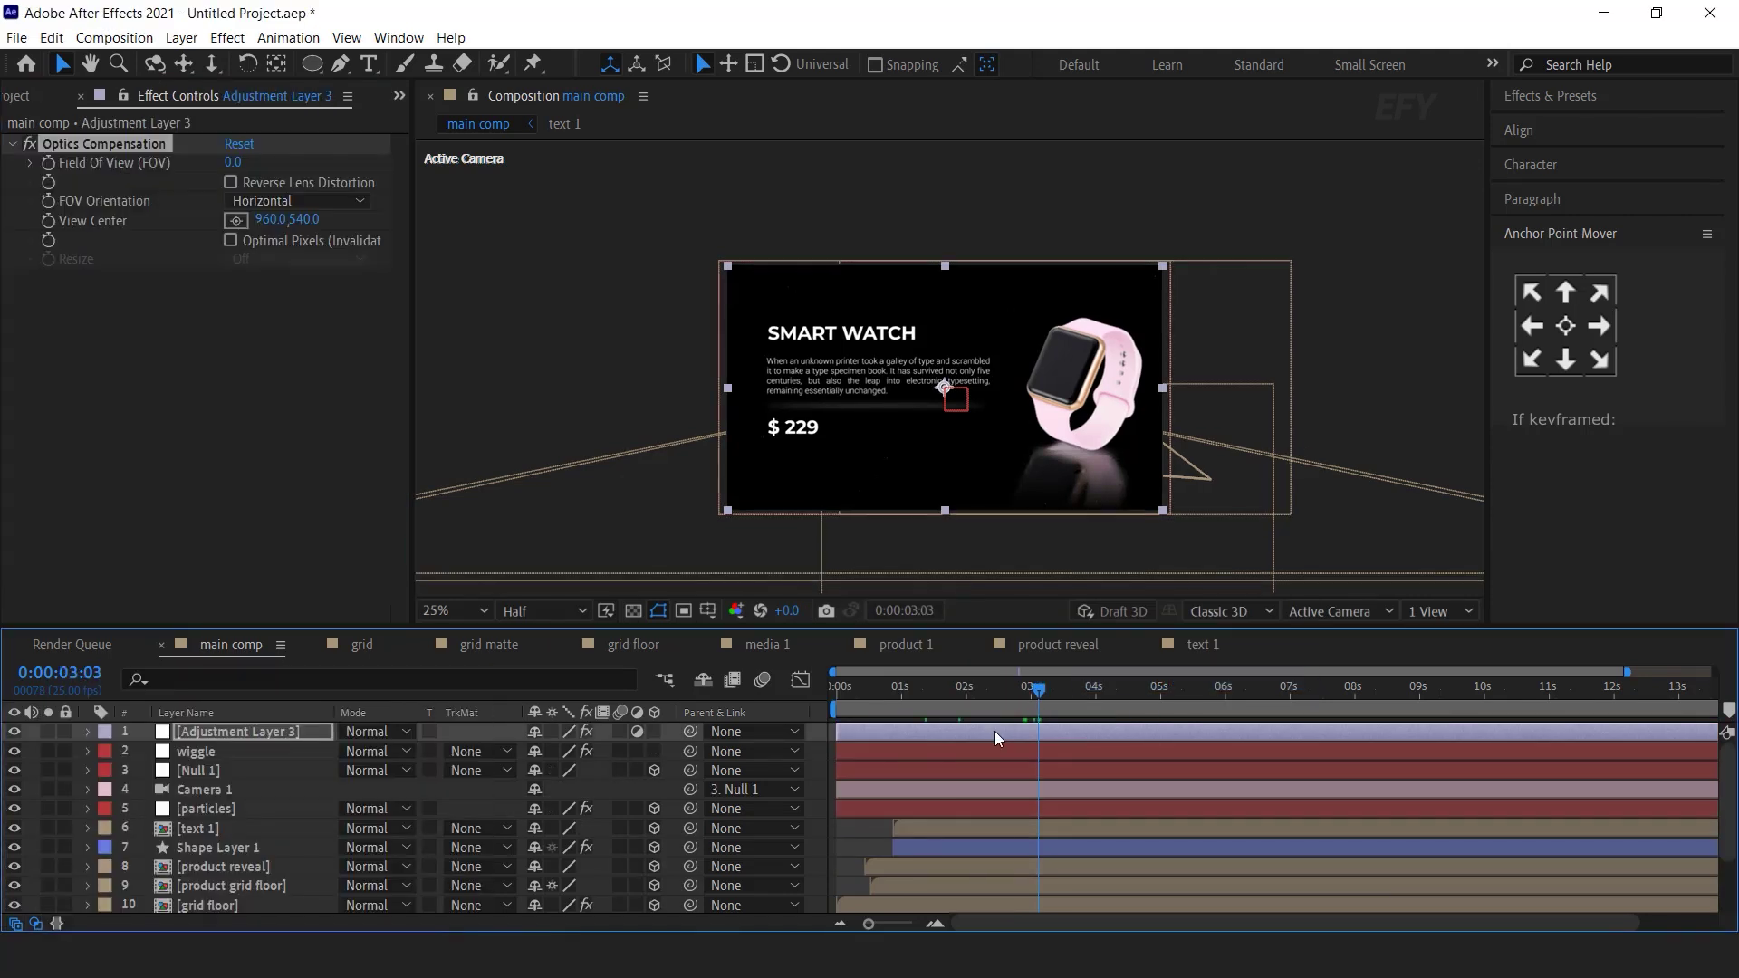
- Move the new adjustment layer in time so it starts at about 0:00:03:24, and place the playhead there
drag(994, 732, 1248, 725)
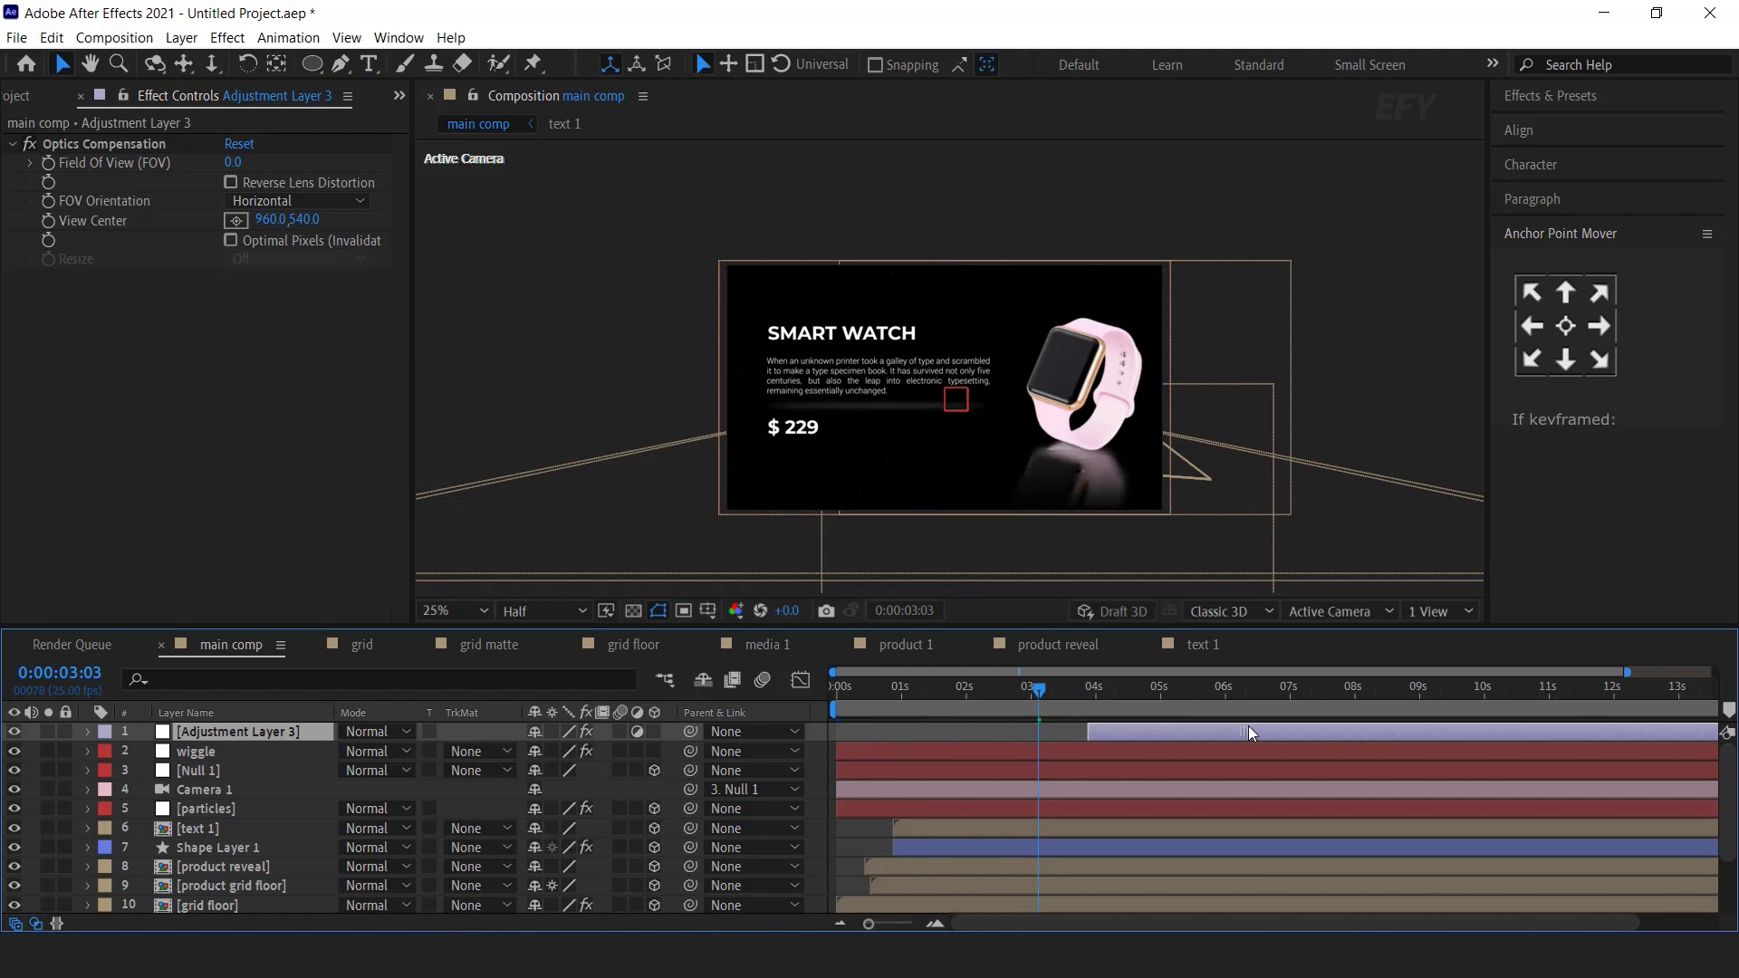
click(1099, 690)
drag(1098, 690, 1096, 694)
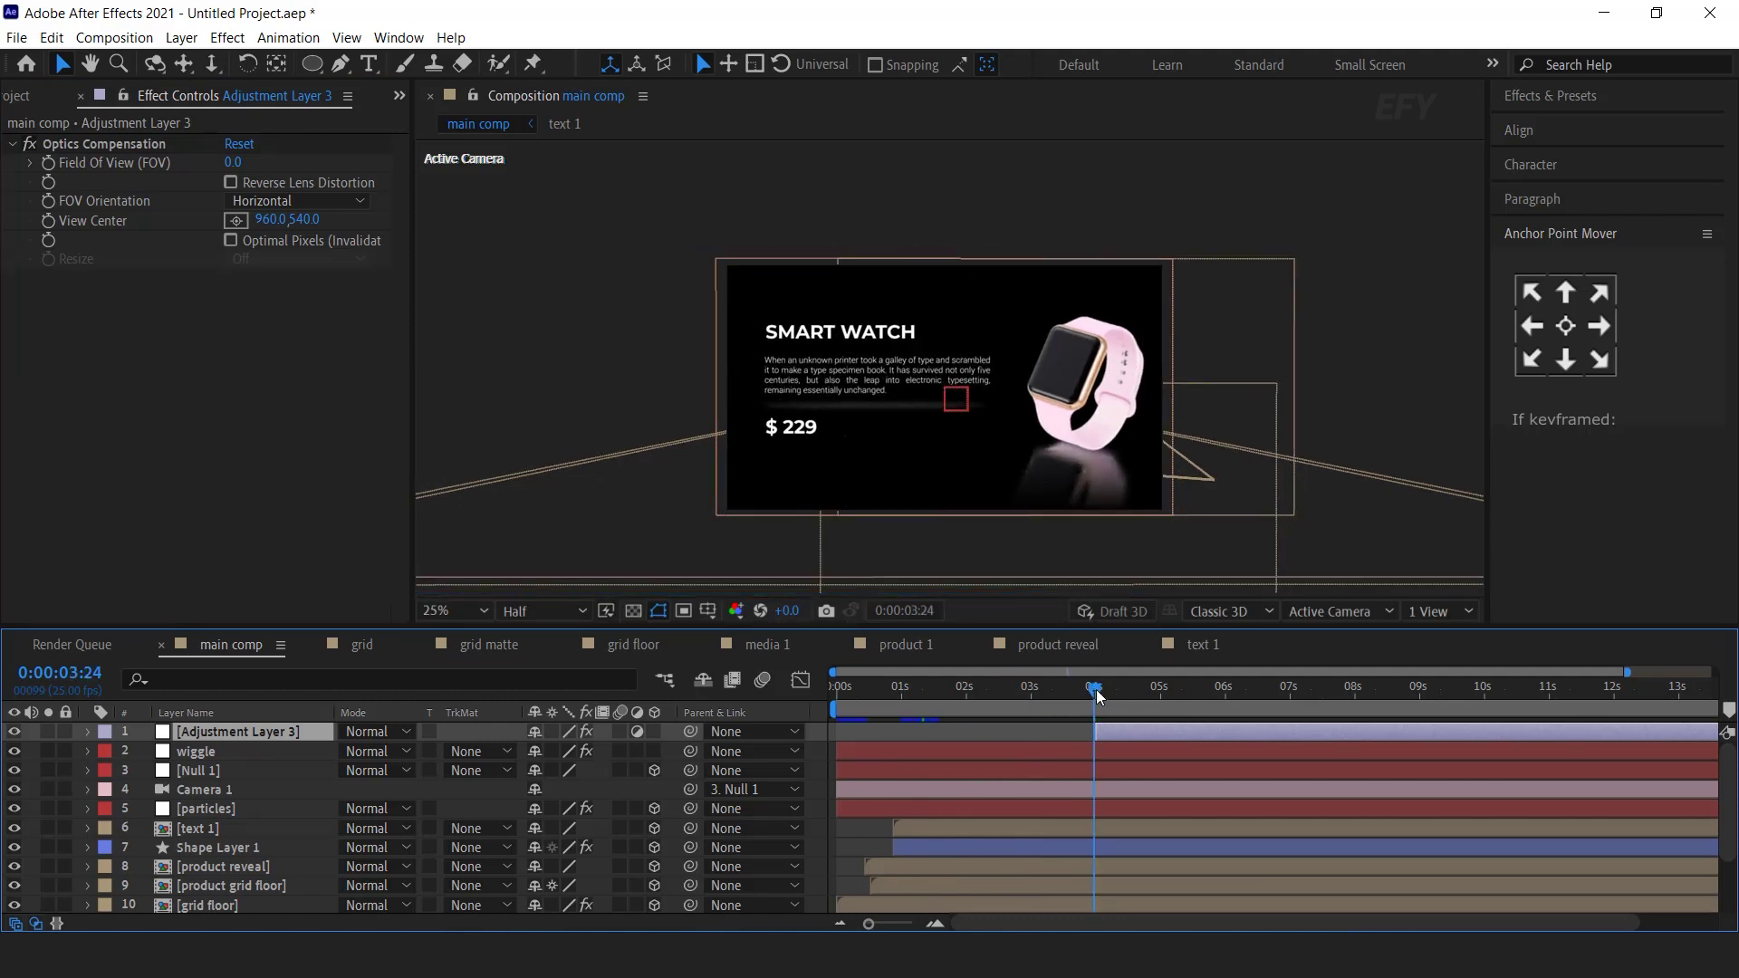
- Enable Reverse Lens Distortion and keyframe Field Of View from 0 at 0:00:03:24 to 80 at 0:00:04:24, previewing the distortion
click(231, 185)
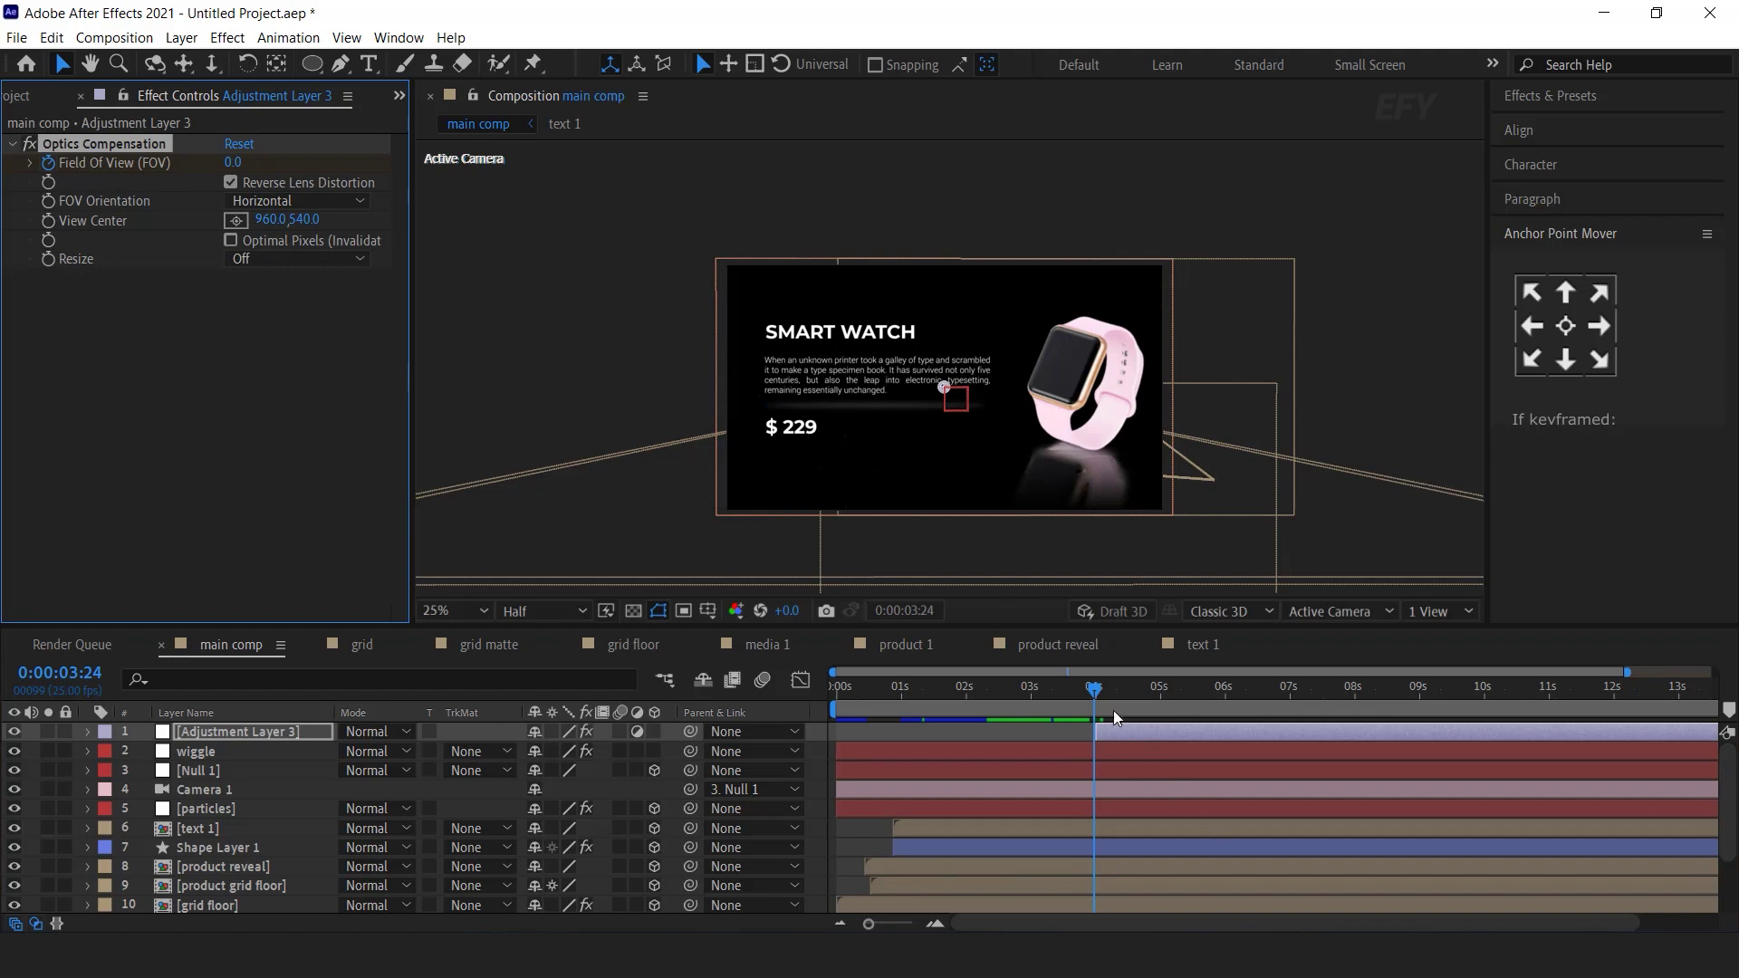
drag(1094, 695, 1161, 695)
click(232, 165)
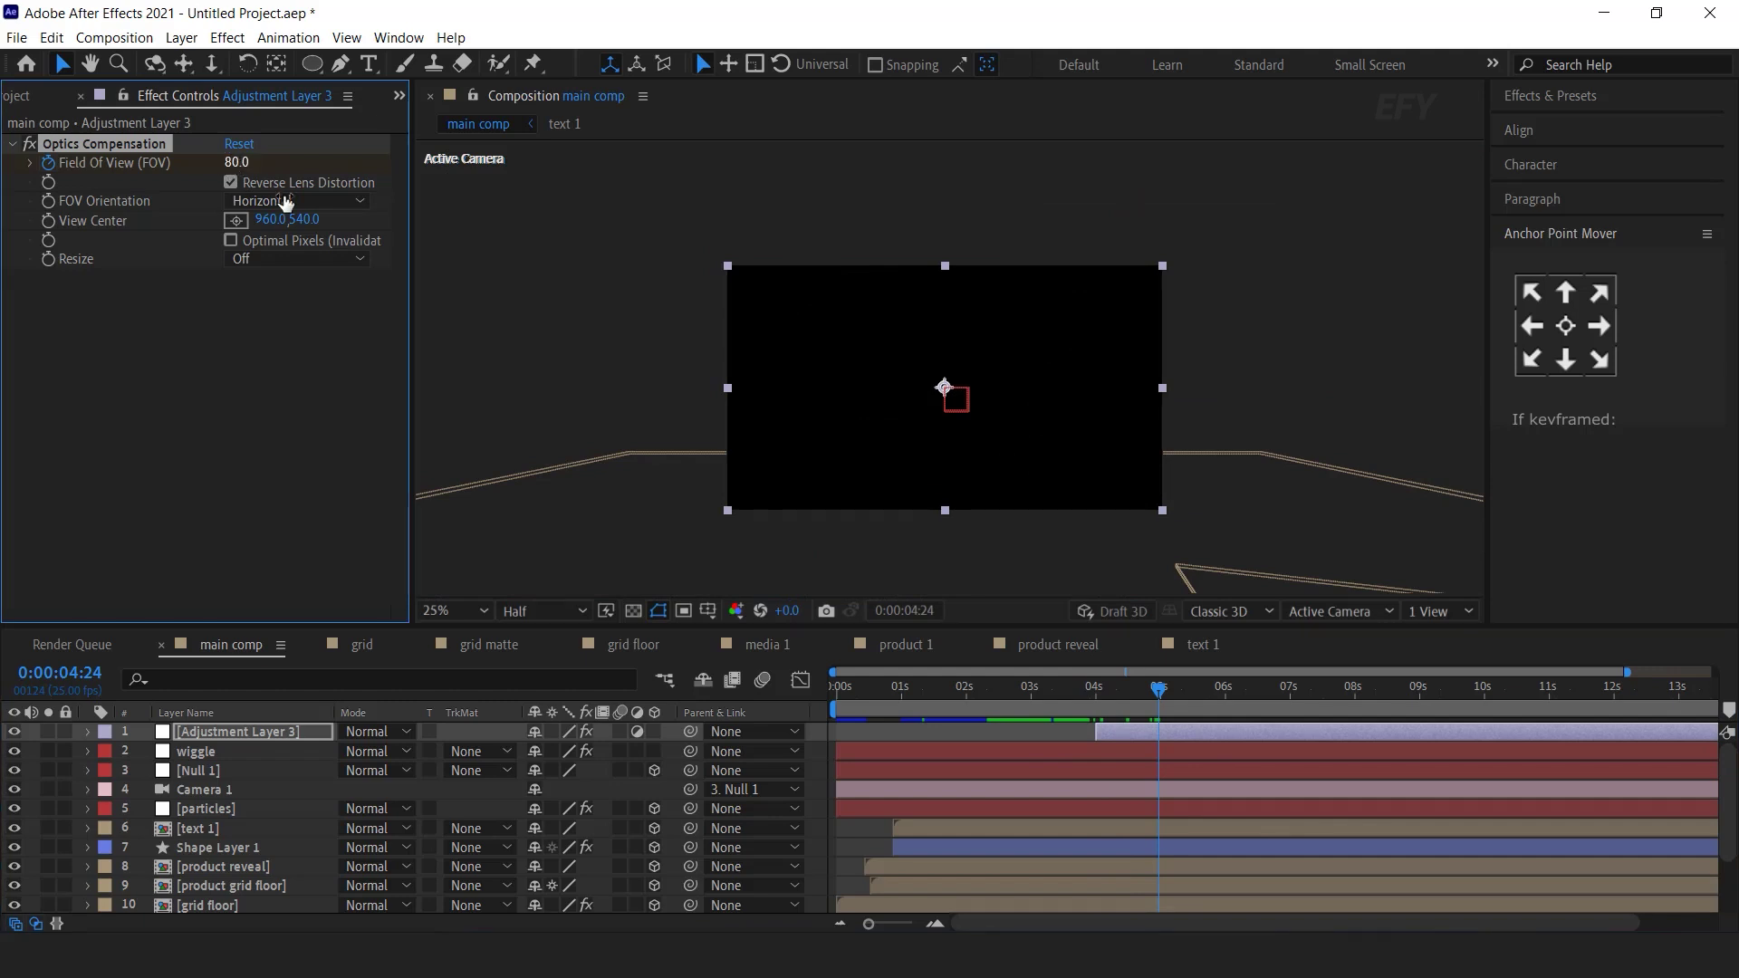
click(1091, 689)
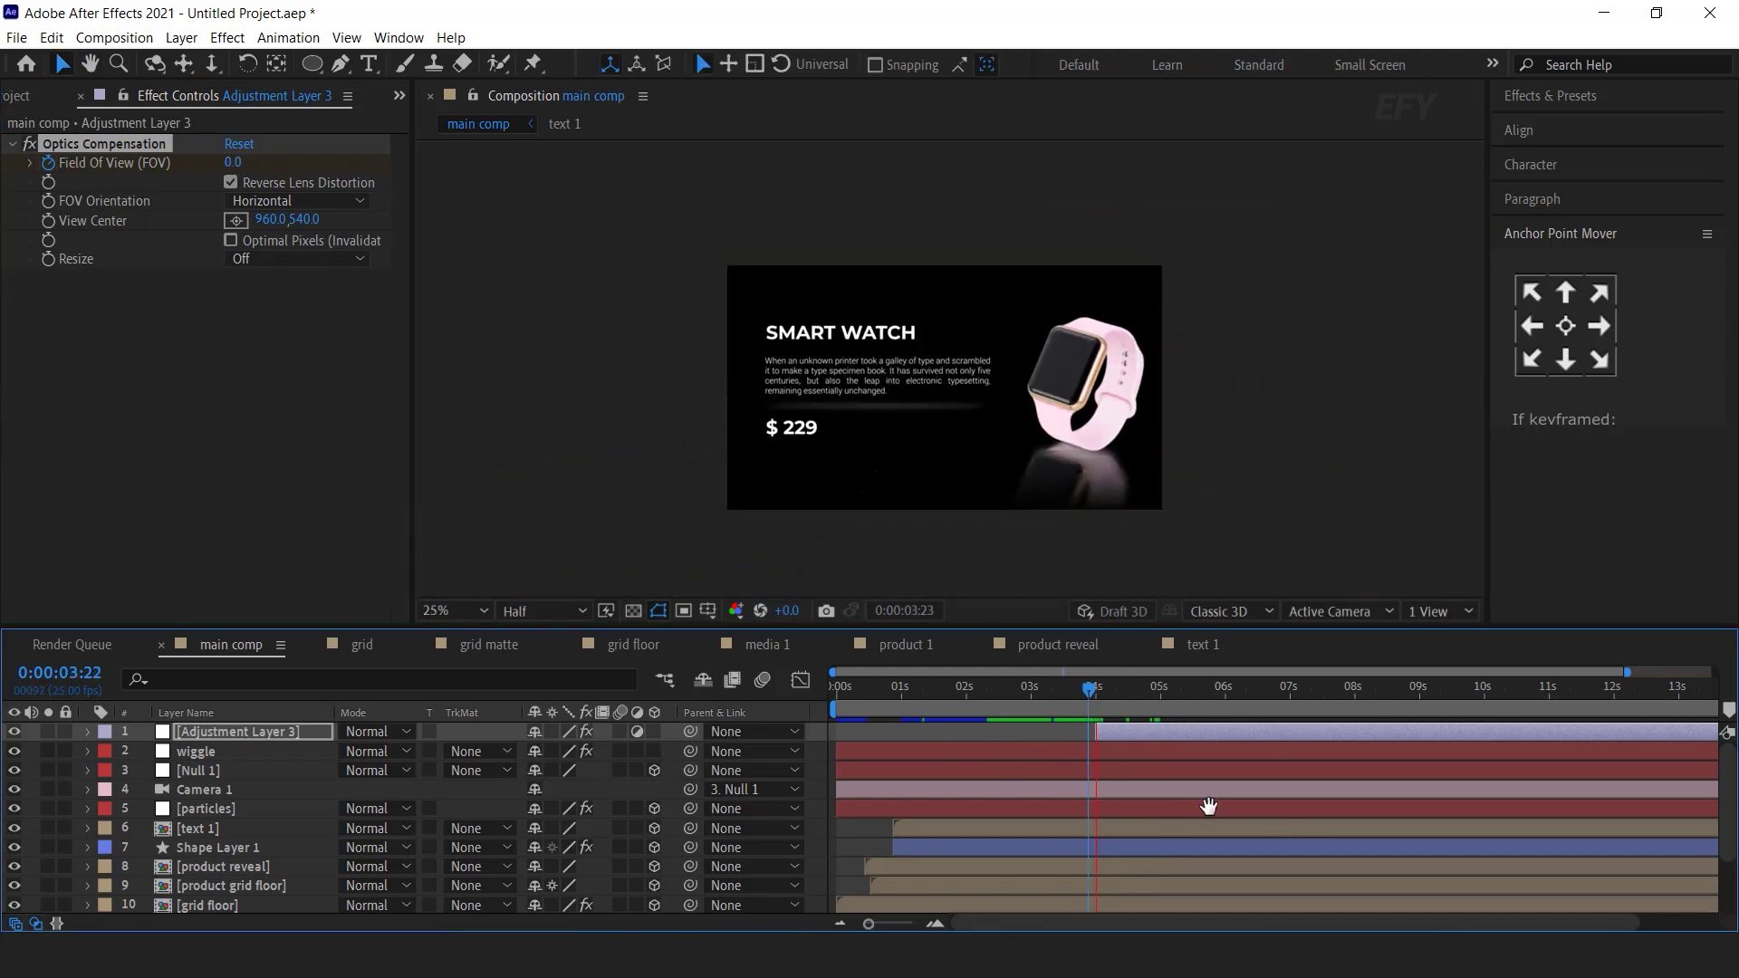
click(1095, 688)
- Shorten the lens distortion by pulling the ending Field Of View keyframe back to about 0:00:04:10, and preview it
click(1135, 732)
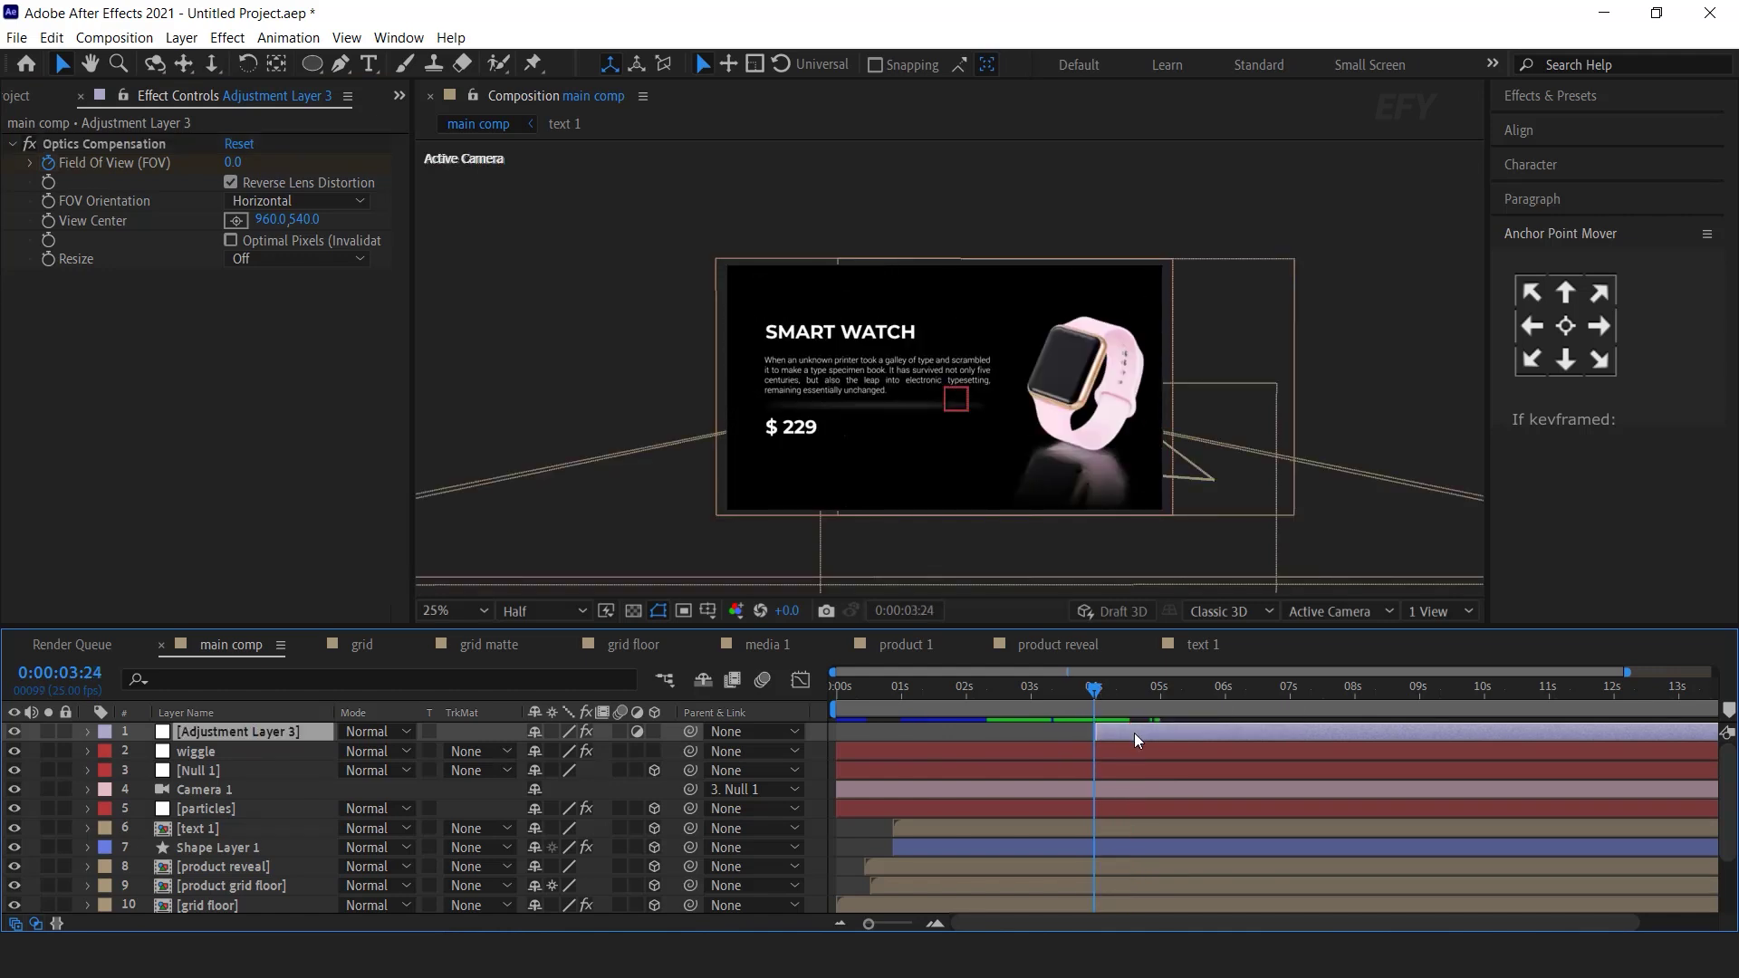
key(u)
key(equal)
drag(1197, 773, 1128, 774)
key(space)
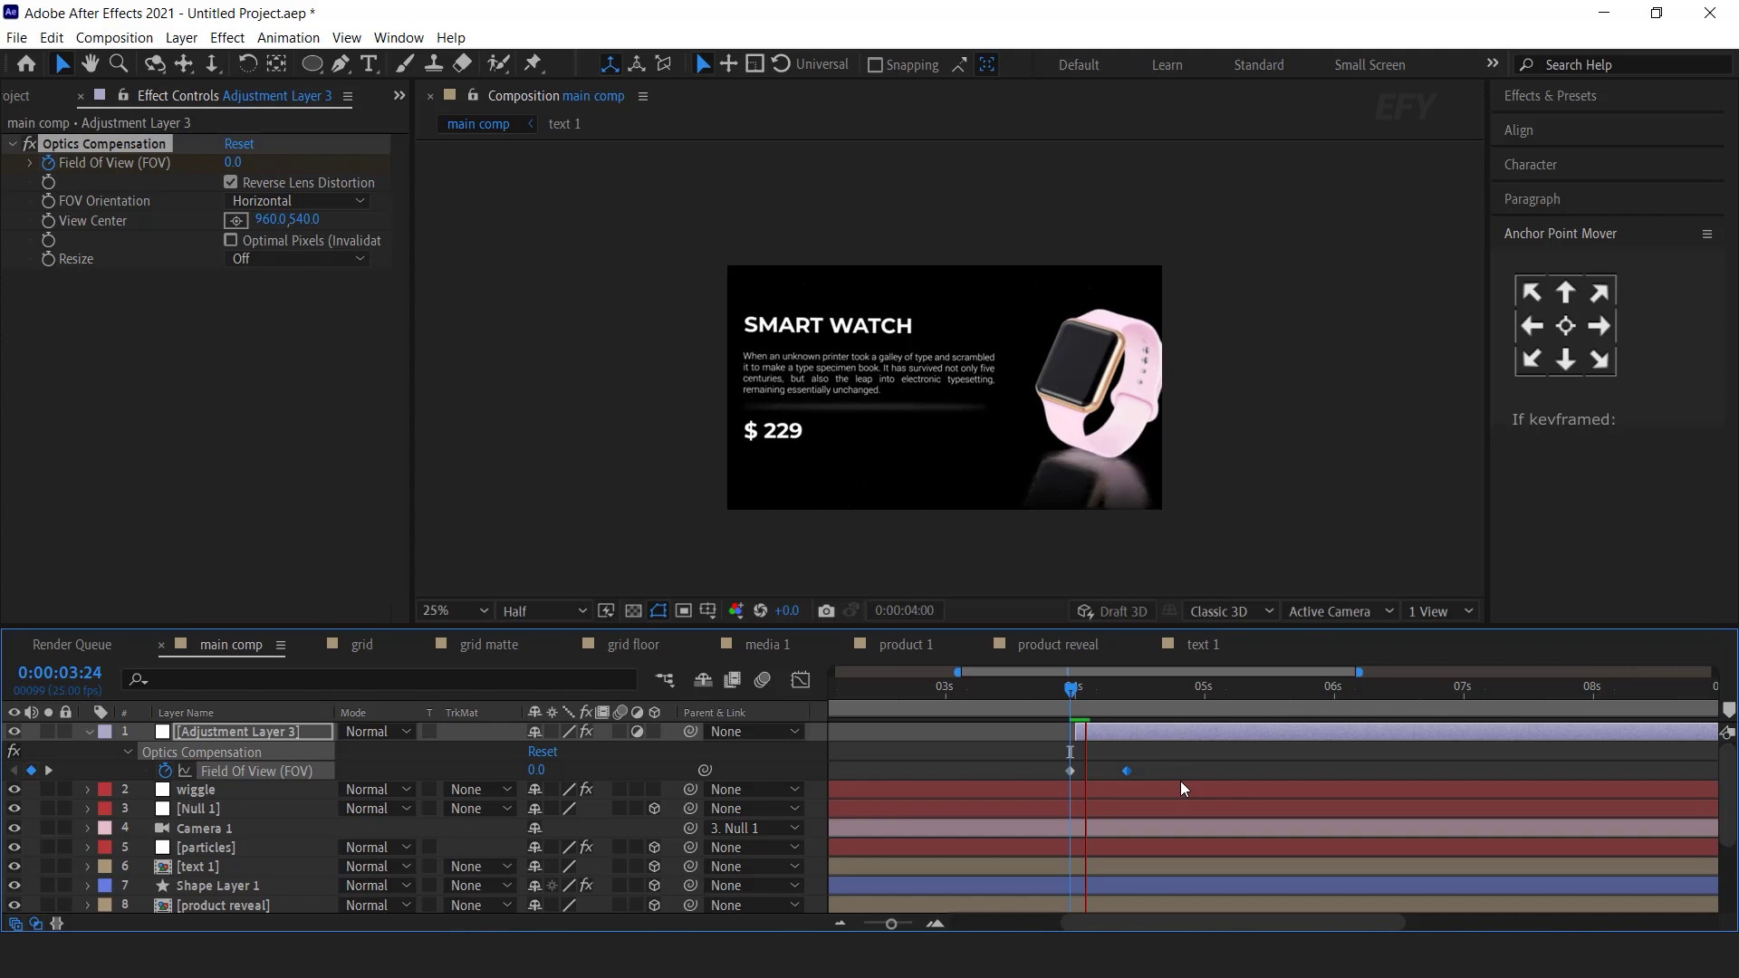
- Shift the adjustment layer and its Field Of View keyframes slightly earlier, so they start at about 0:00:03:23
drag(1071, 694, 1096, 691)
drag(1116, 773, 1096, 769)
drag(1083, 689, 1102, 693)
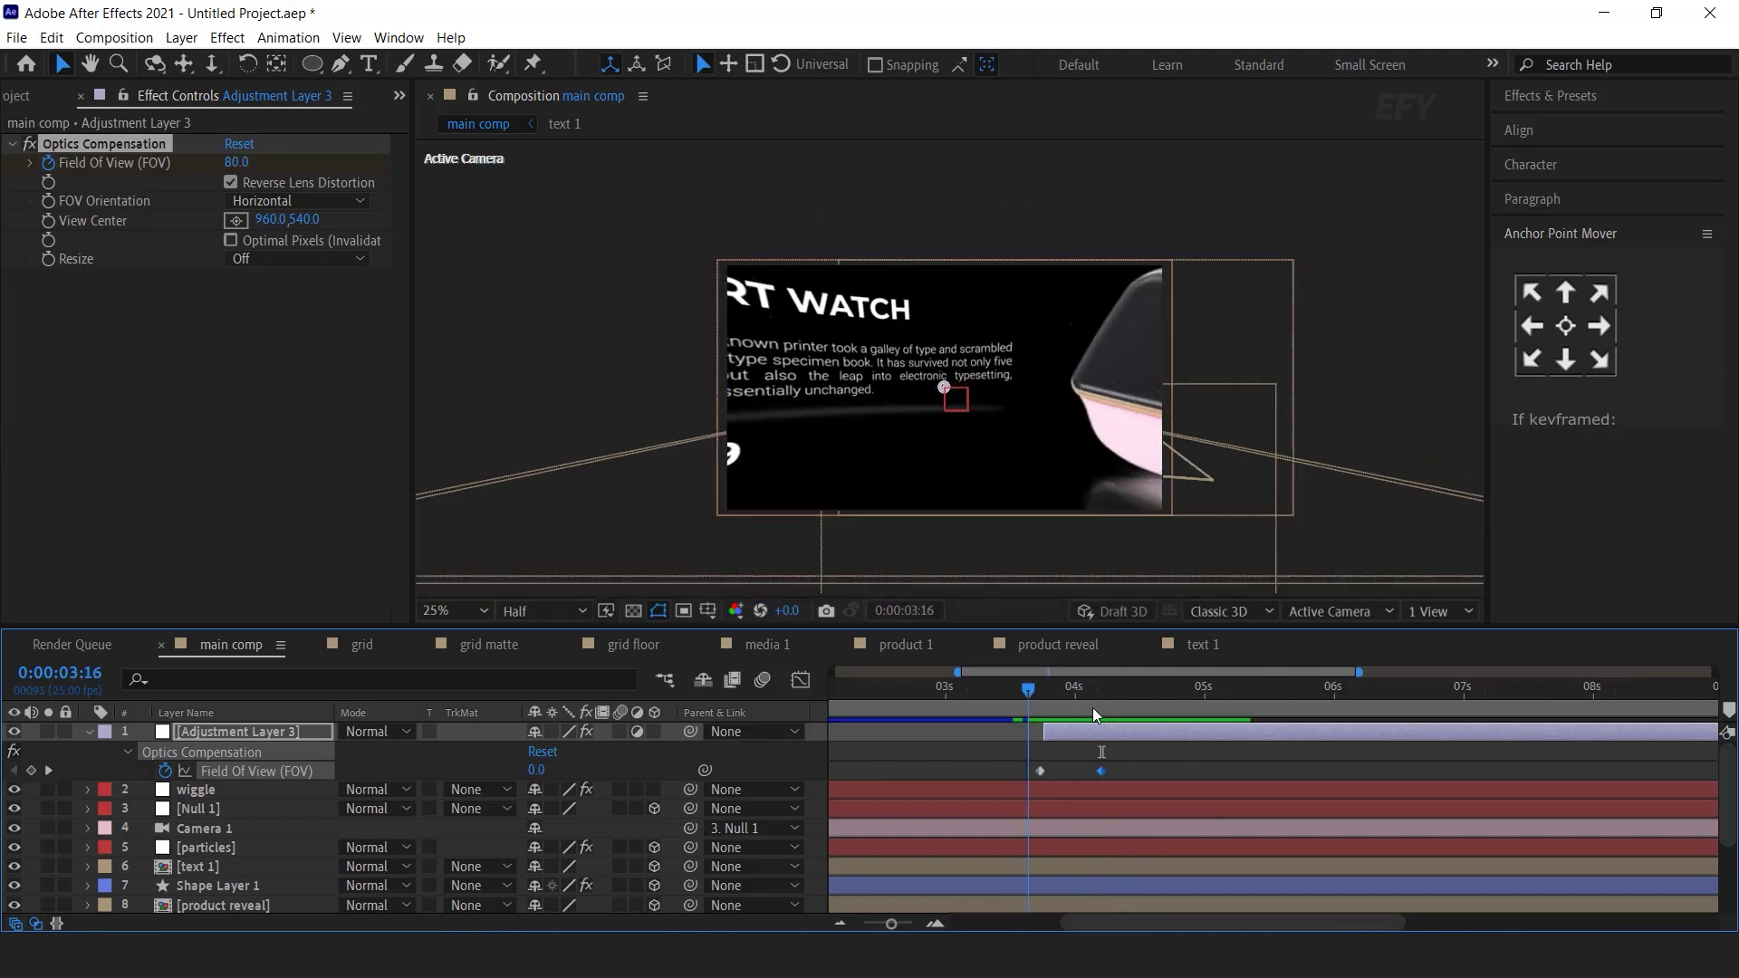
click(1123, 791)
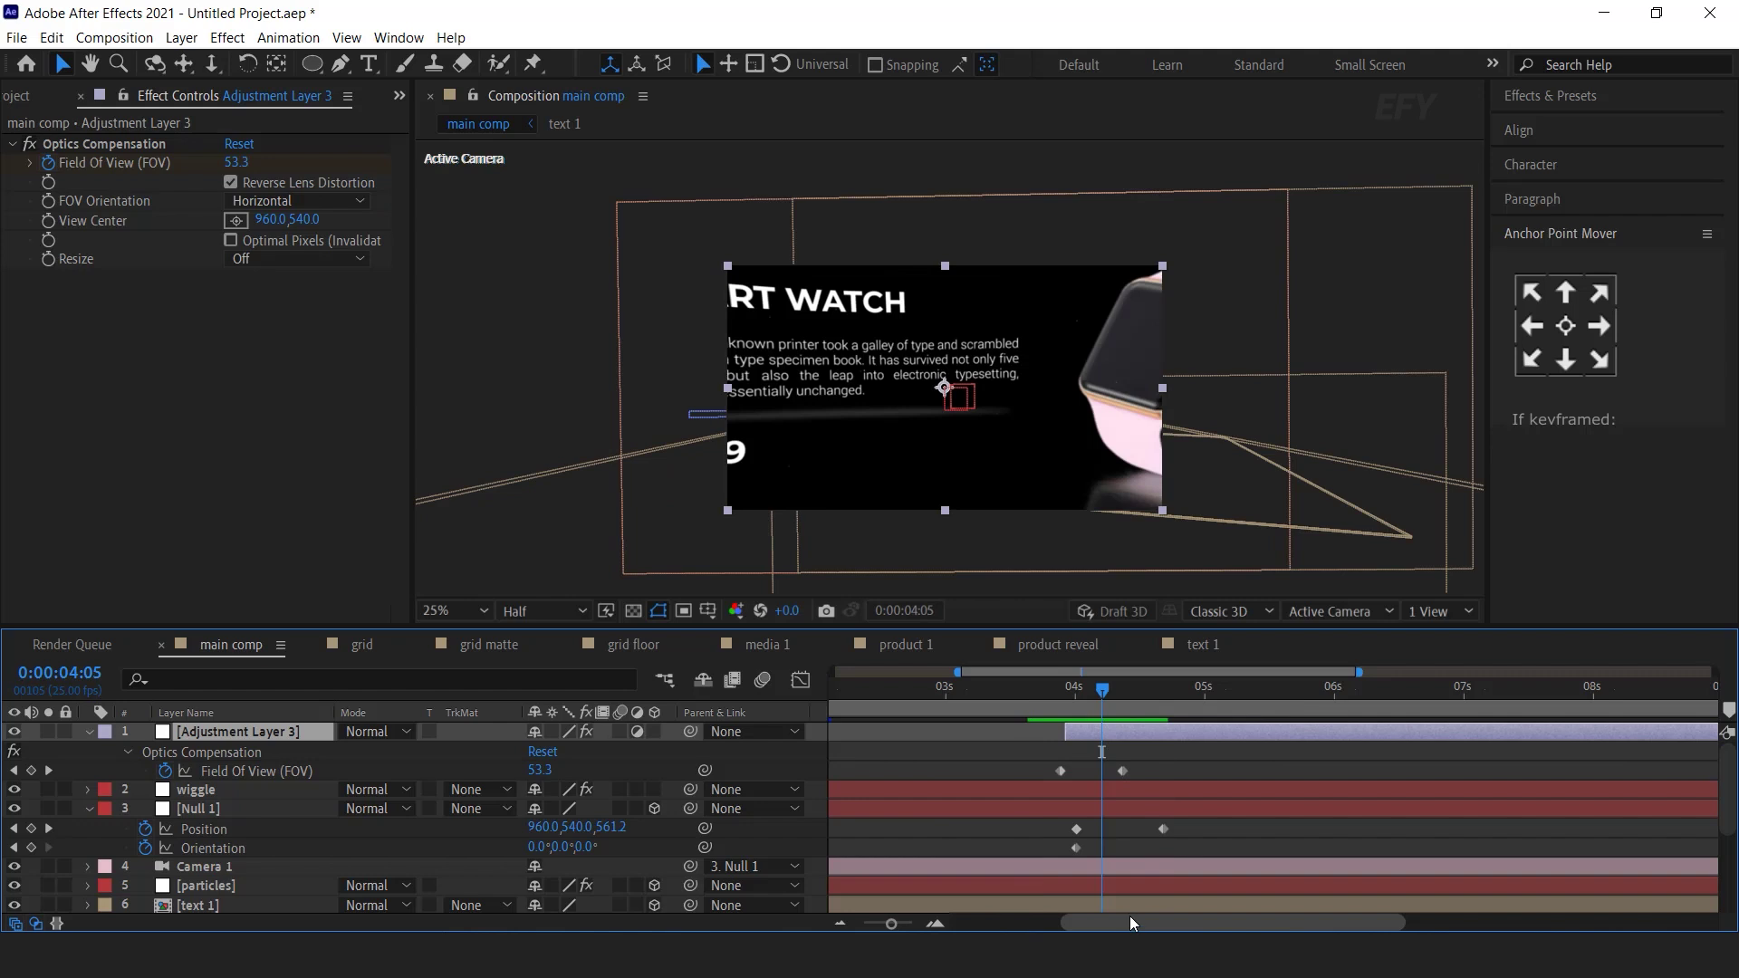
- Apply Easy Ease to all of Null 1's Position and Orientation keyframes
drag(1130, 922, 1021, 922)
key(minus)
click(962, 814)
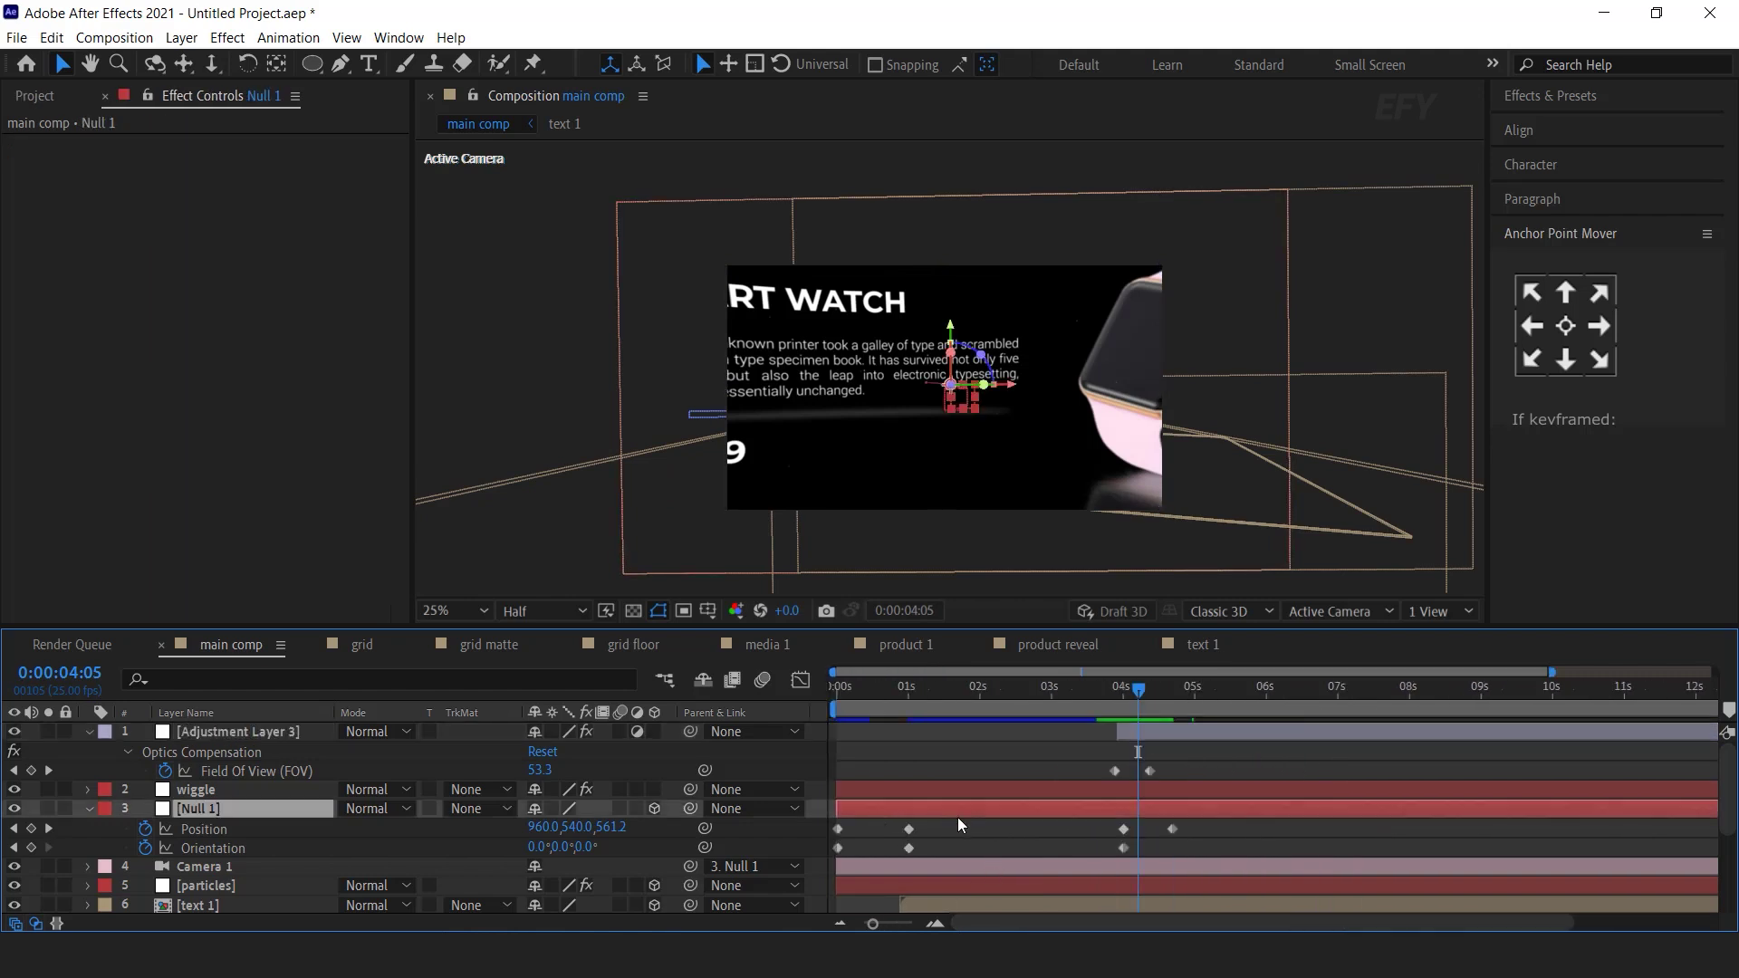
click(84, 732)
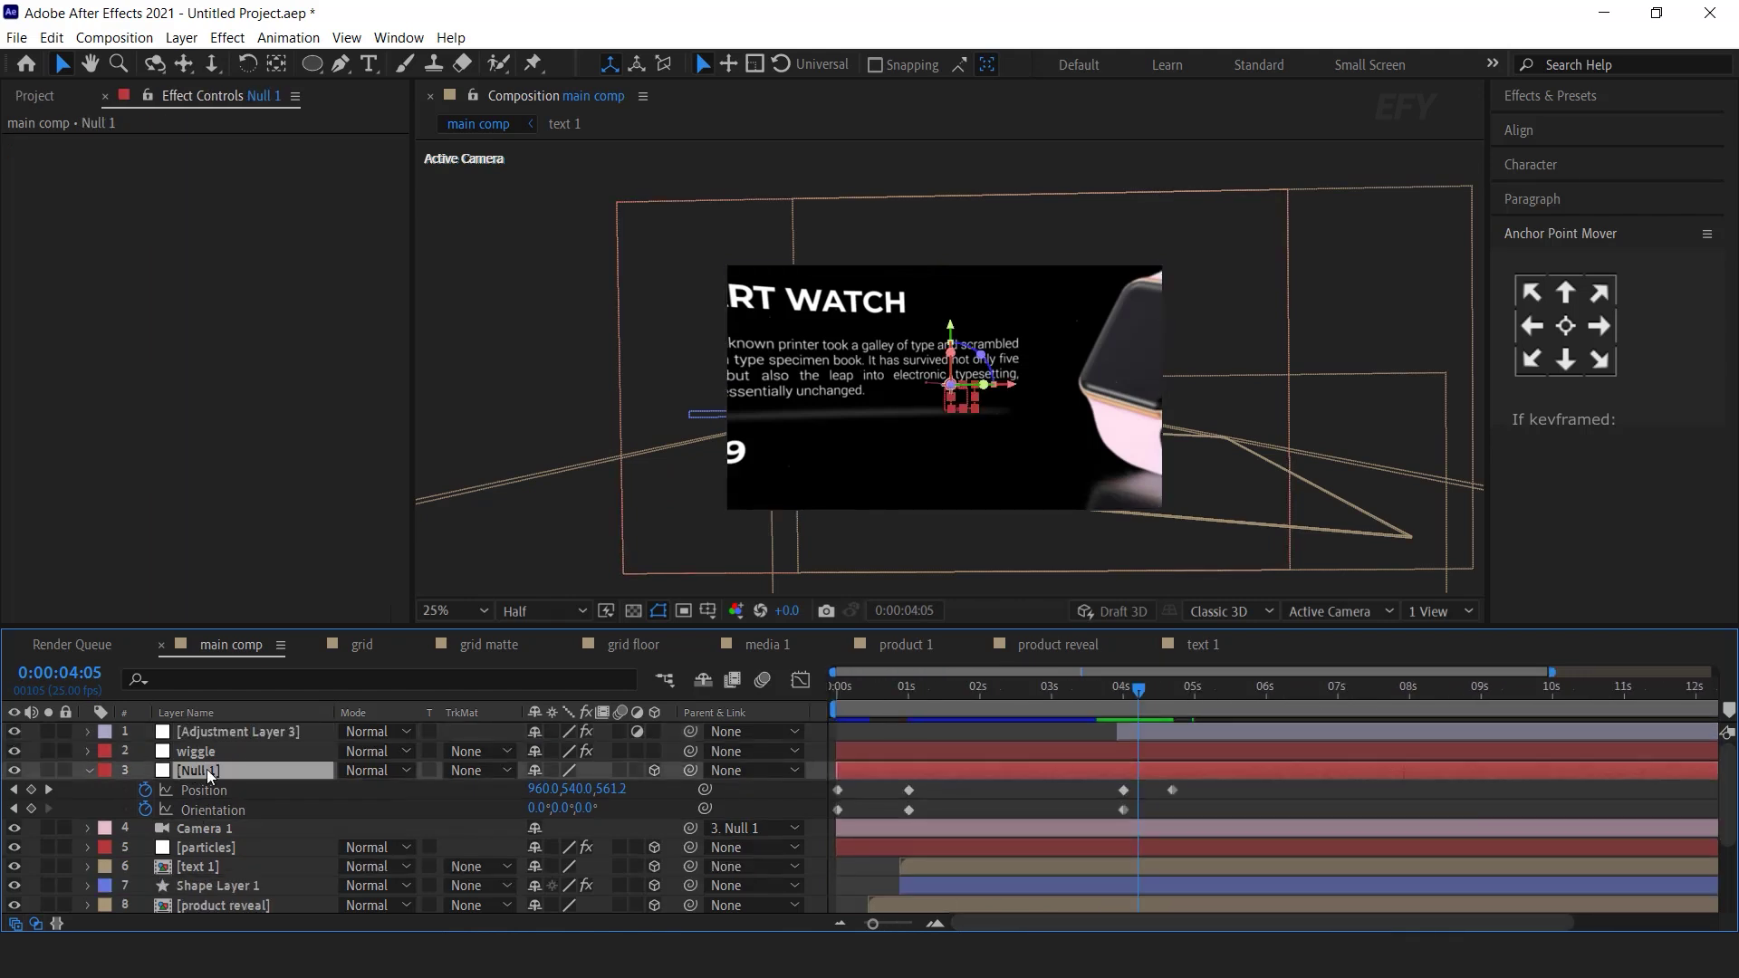
drag(1217, 797, 788, 831)
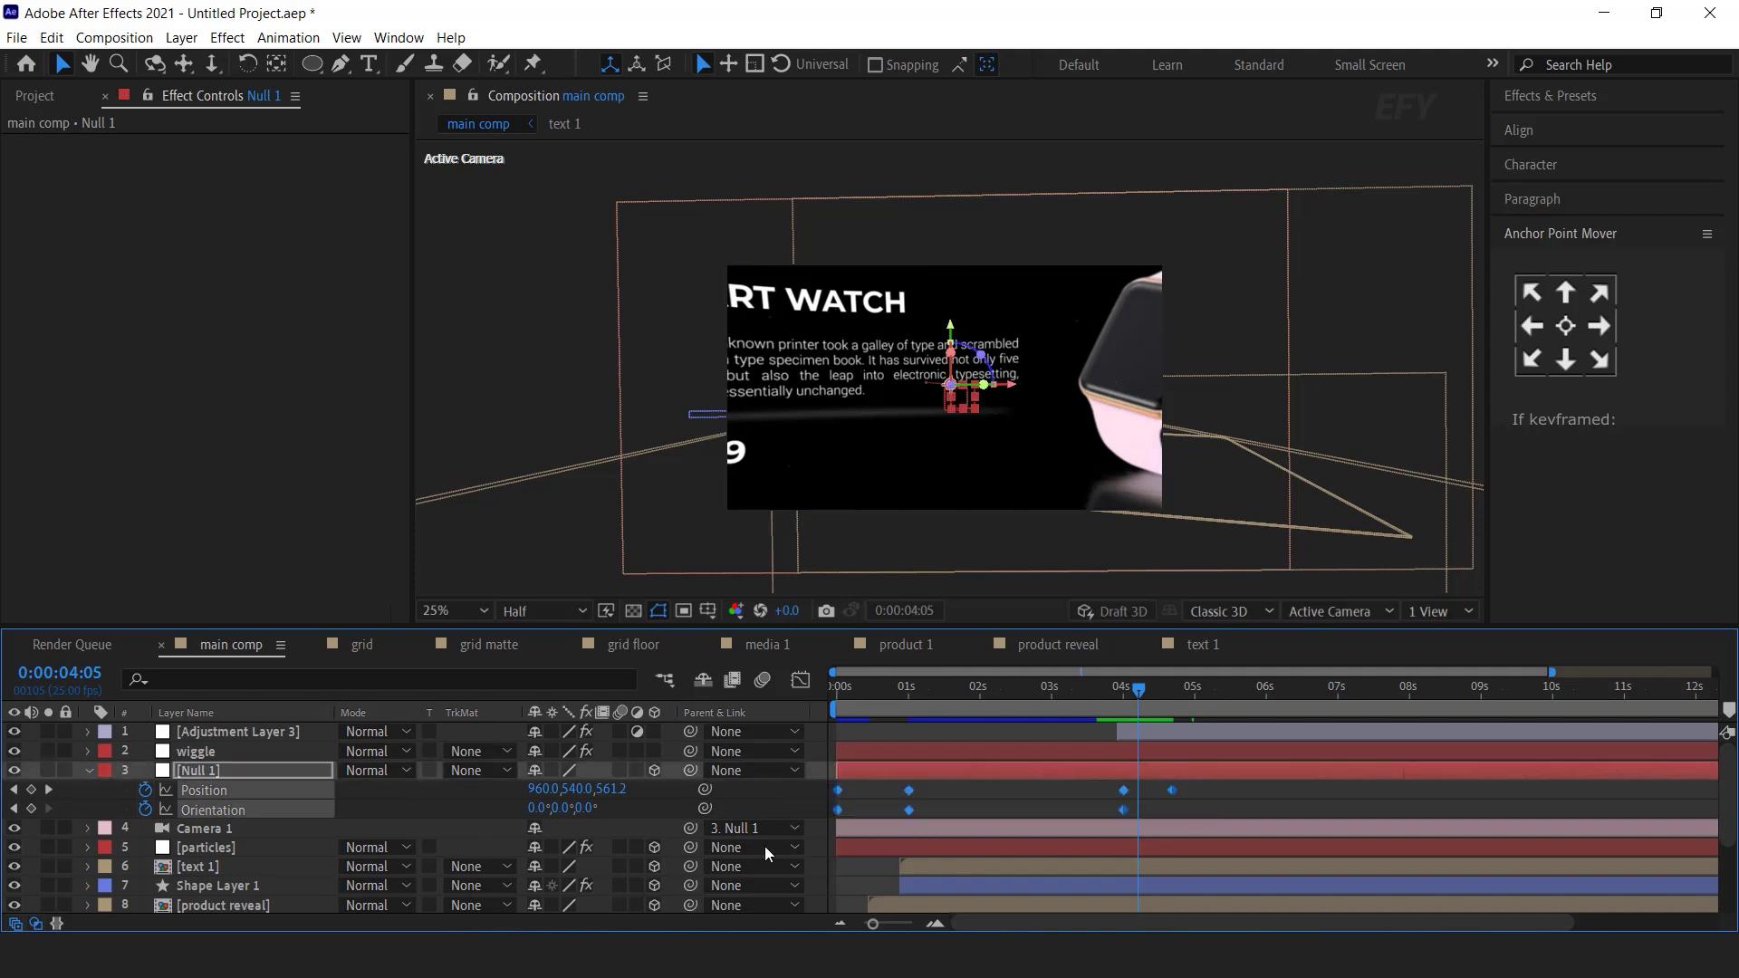
right_click(911, 797)
mouse_move(1087, 877)
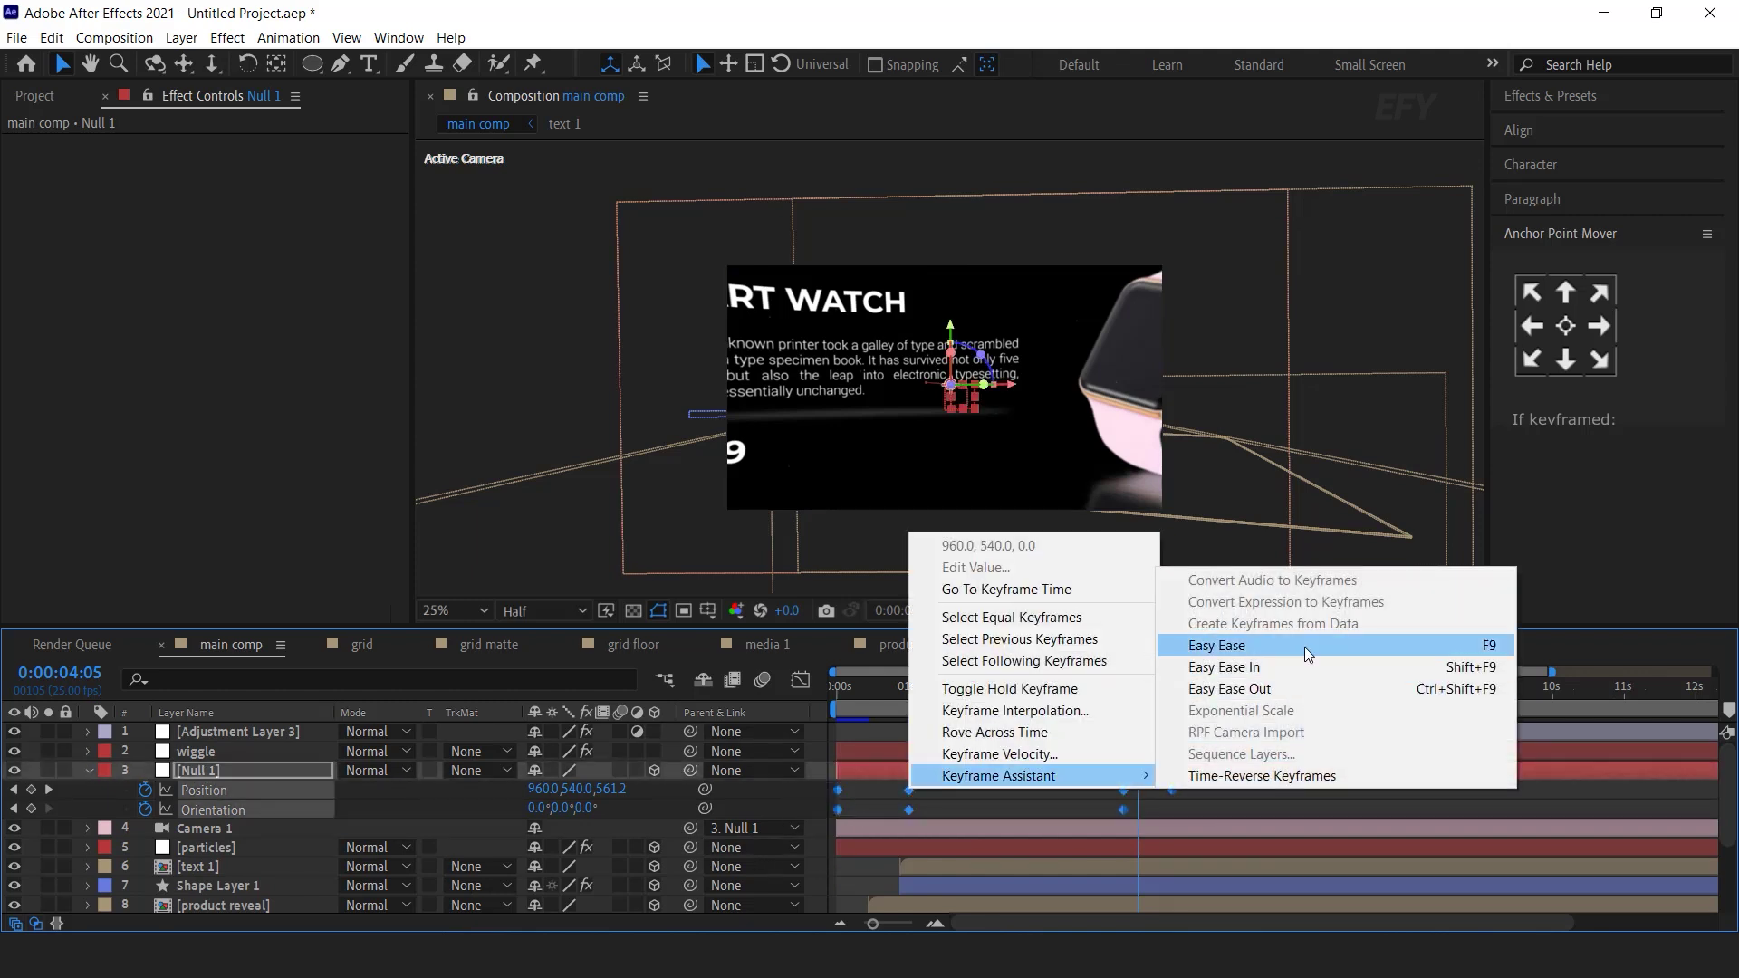
click(1307, 654)
- In the speed graph, lengthen the easing into Null 1's one-second keyframe and out of its four-second keyframe
click(801, 680)
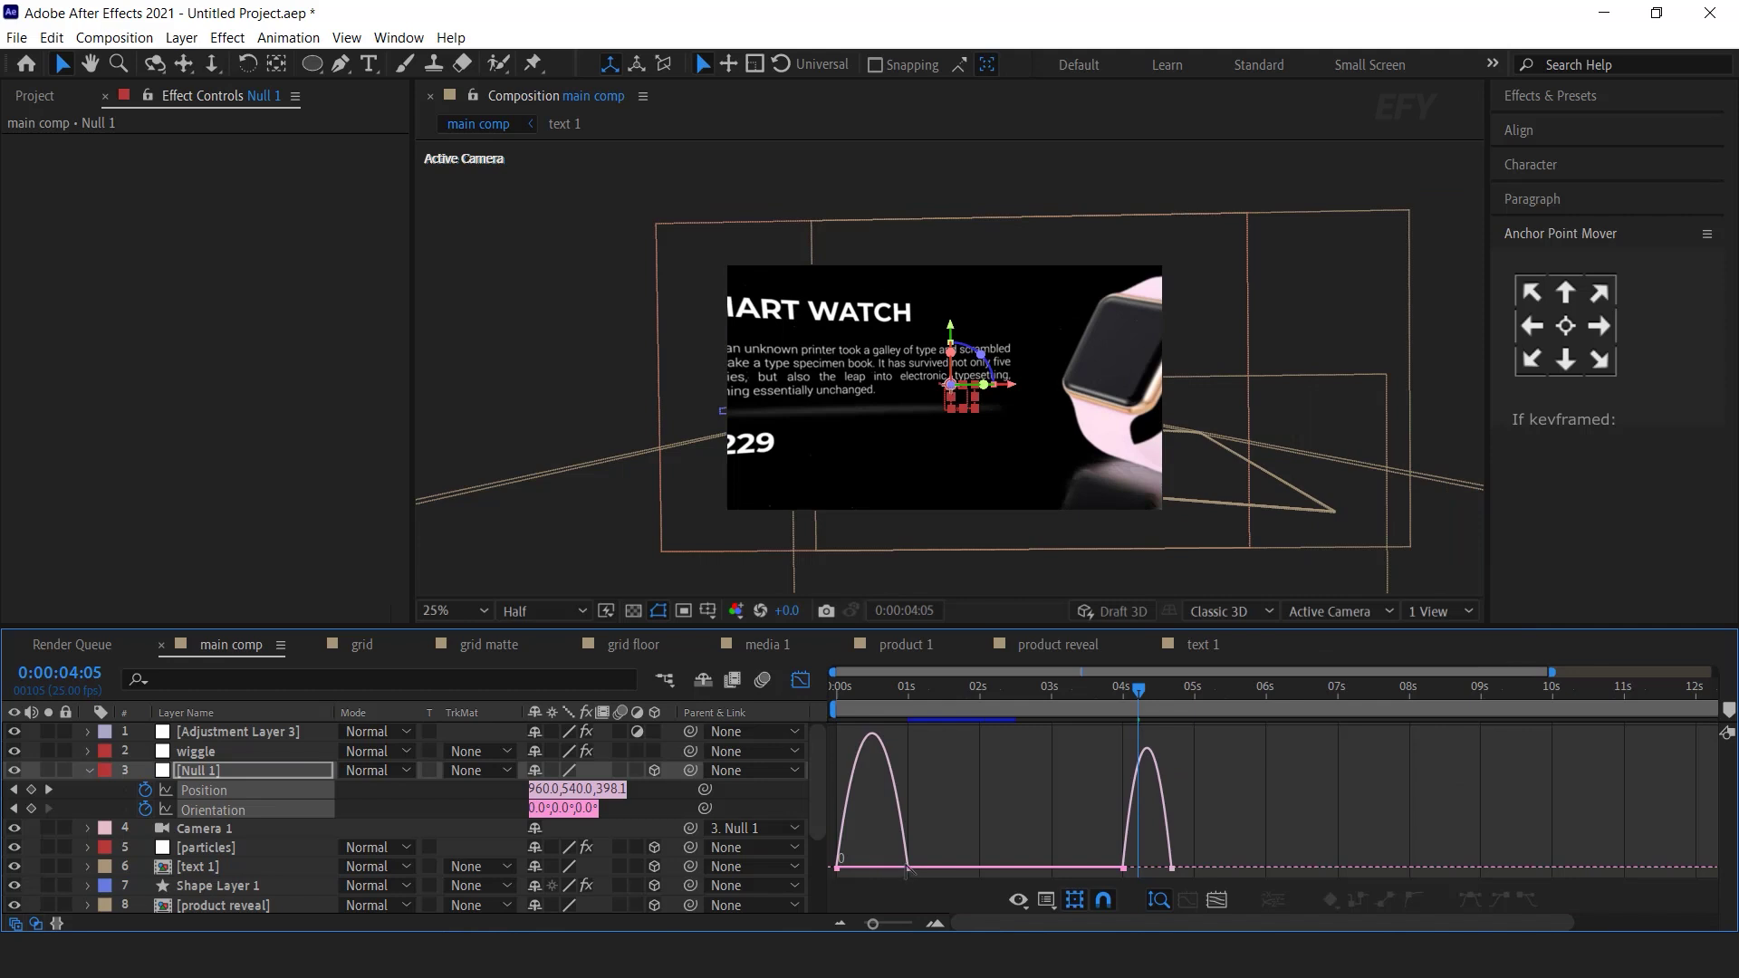
key(=)
drag(958, 841, 908, 864)
drag(1381, 828, 1480, 864)
click(800, 679)
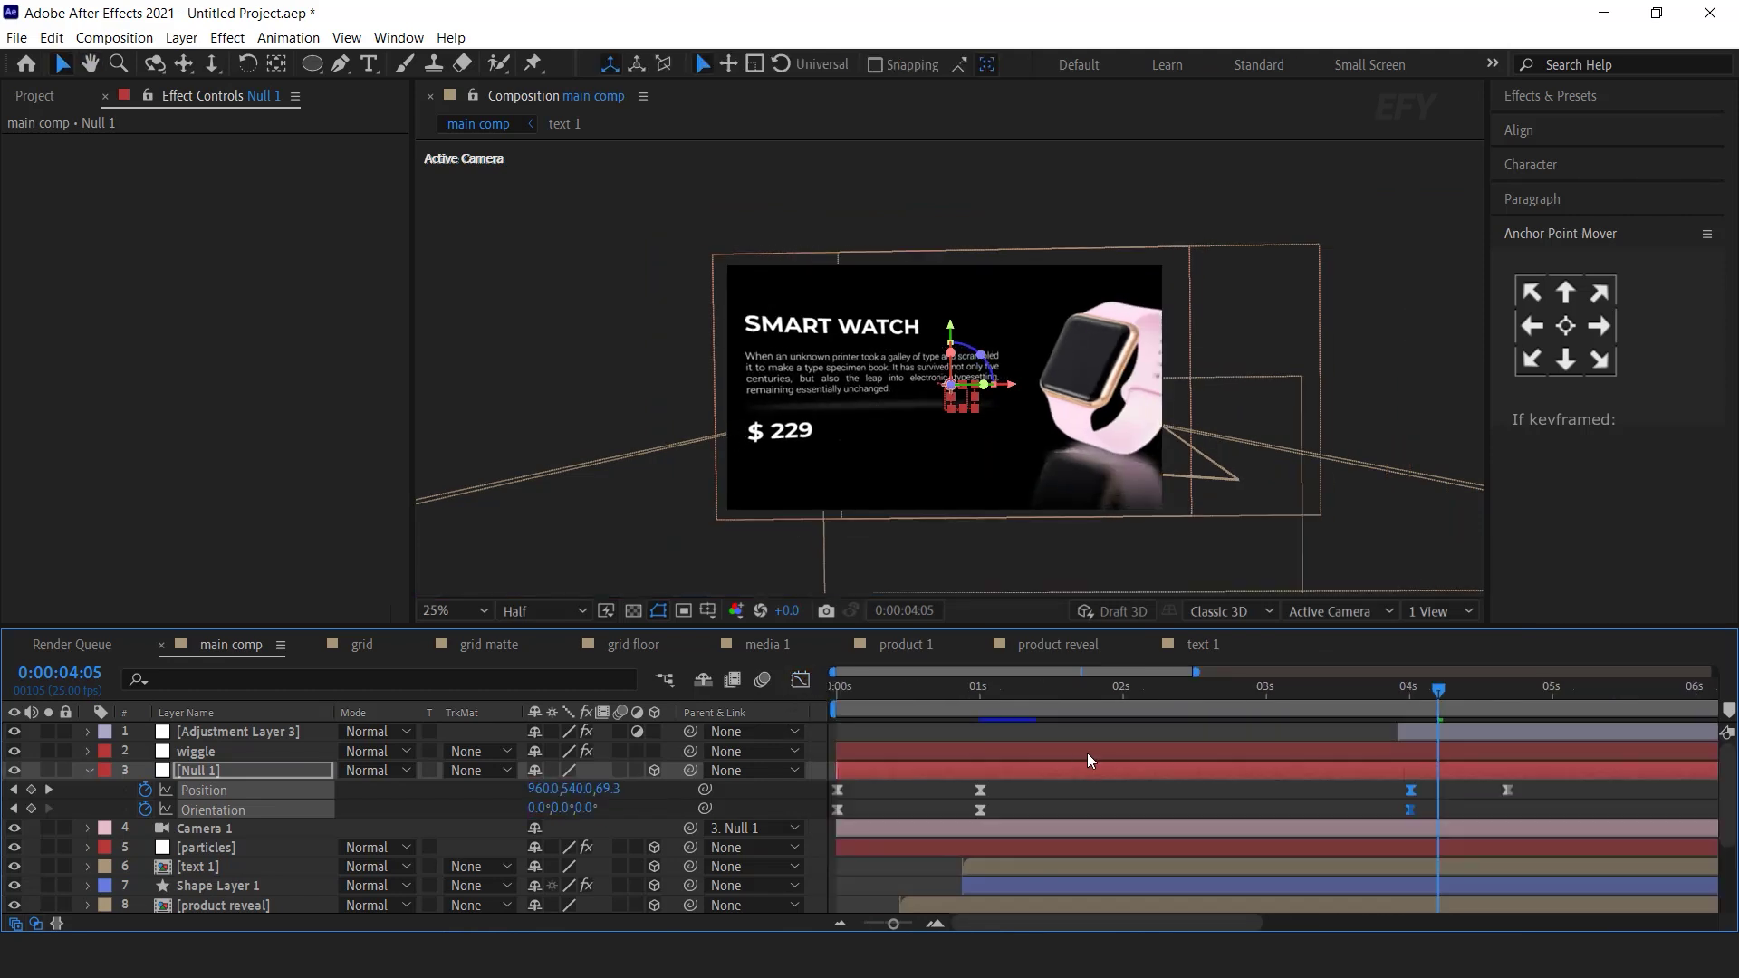
- Preview the main comp from the beginning to check the eased camera moves and the lens distortion transition
key(-)
click(1164, 783)
drag(1081, 695, 801, 694)
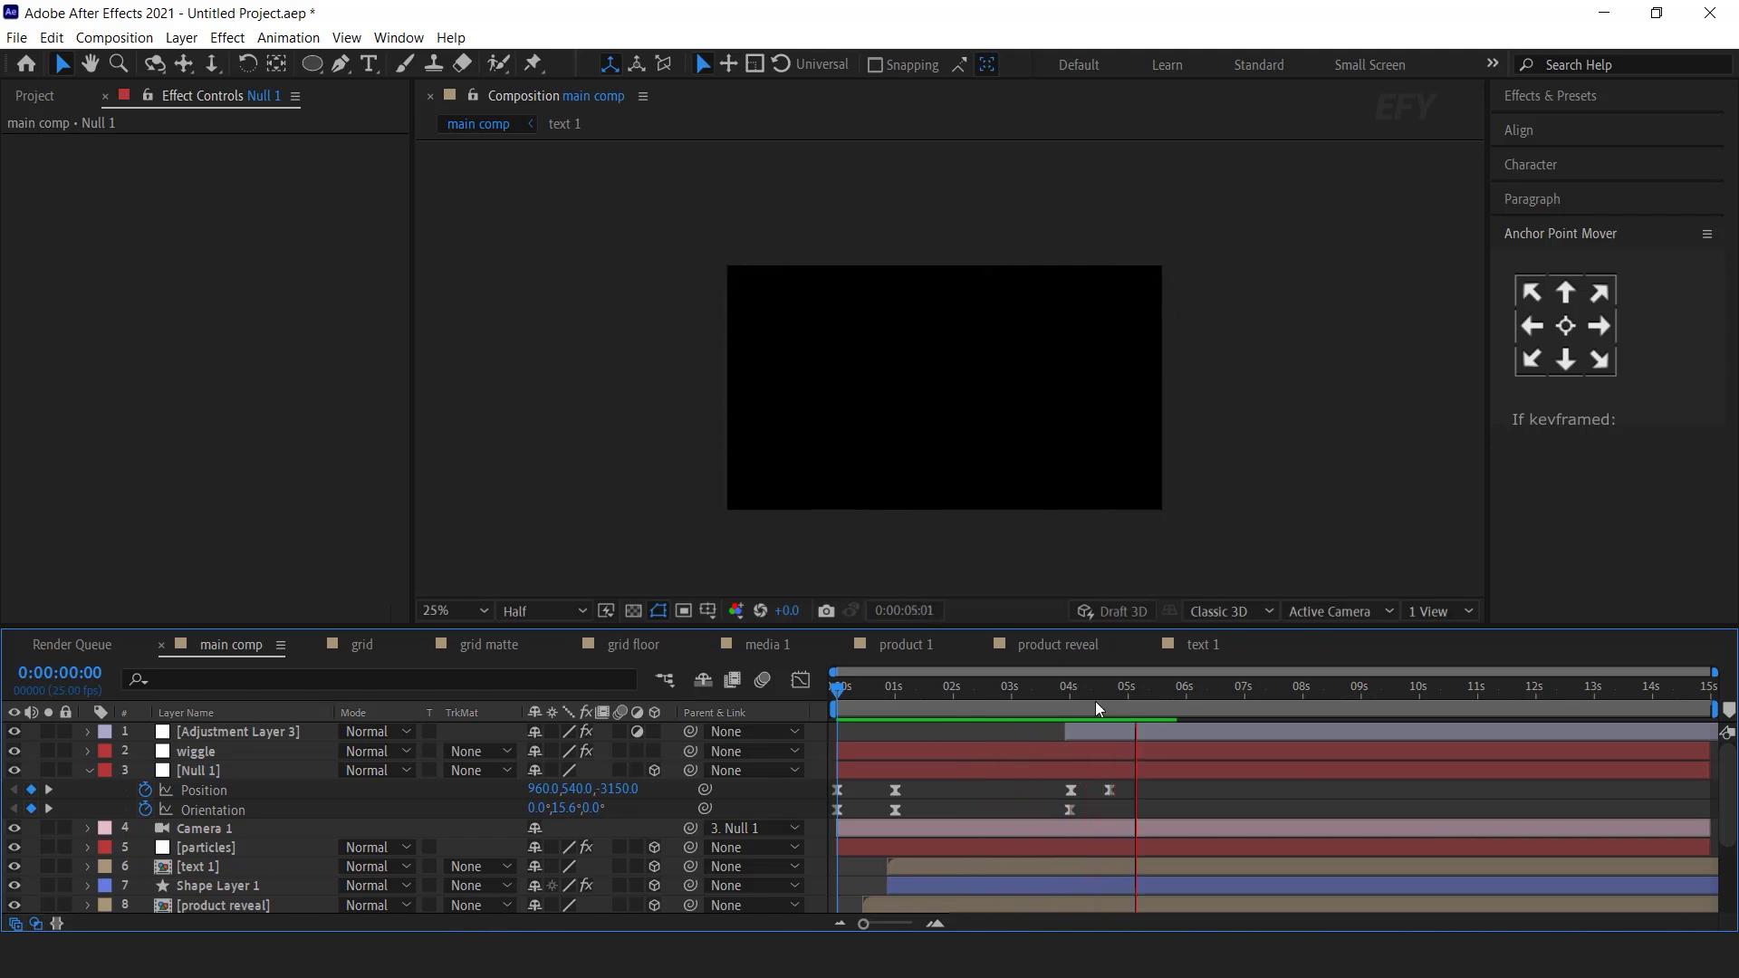
key(space)
key(space)
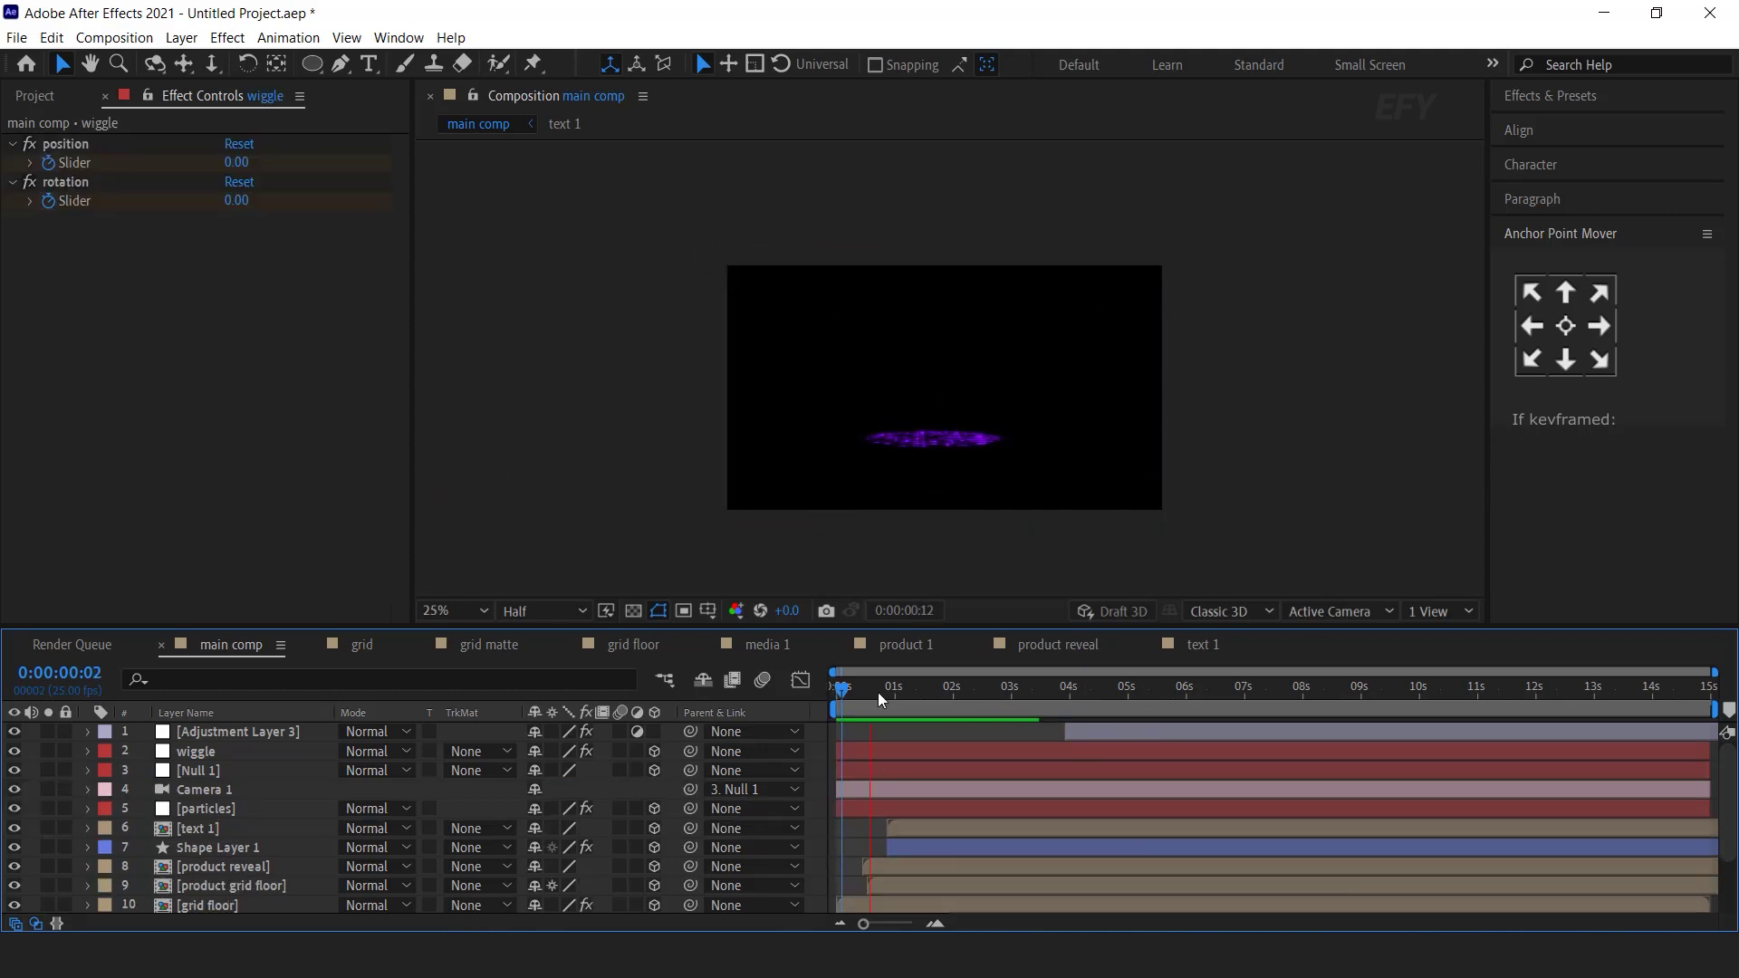
drag(848, 689, 833, 689)
key(space)
key(space)
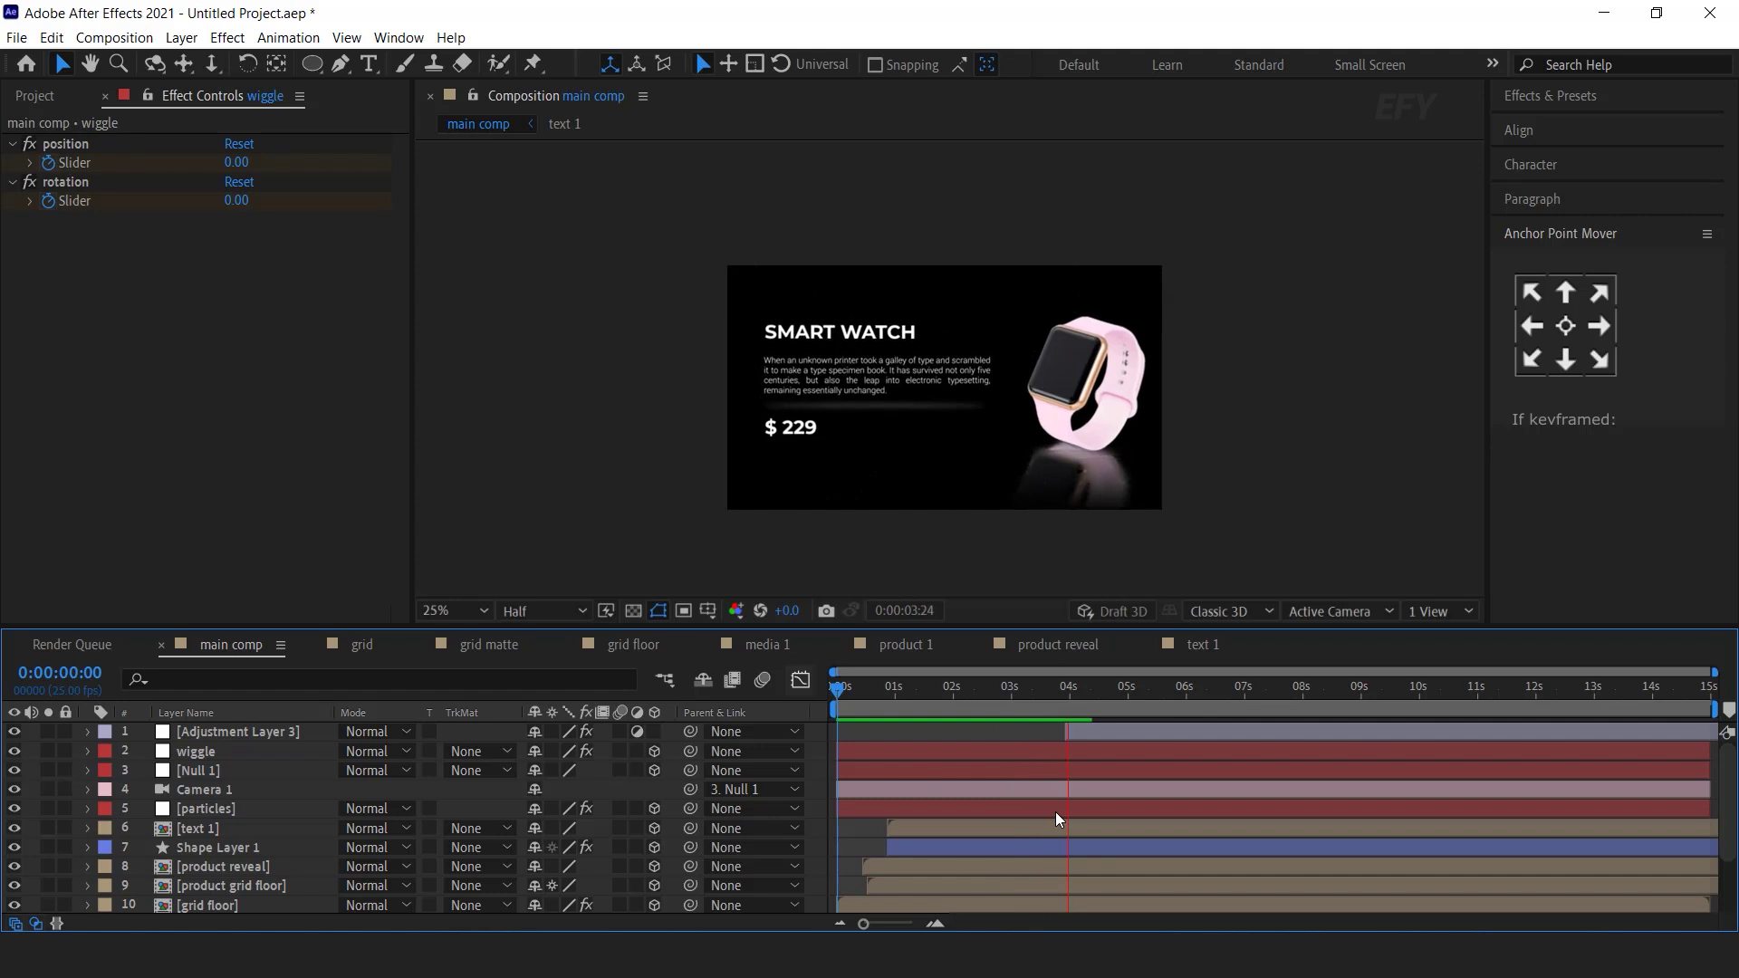
key(space)
- Pre-compose all layers of main comp into a new composition named "Scene 1"
key(ctrl+a)
right_click(307, 773)
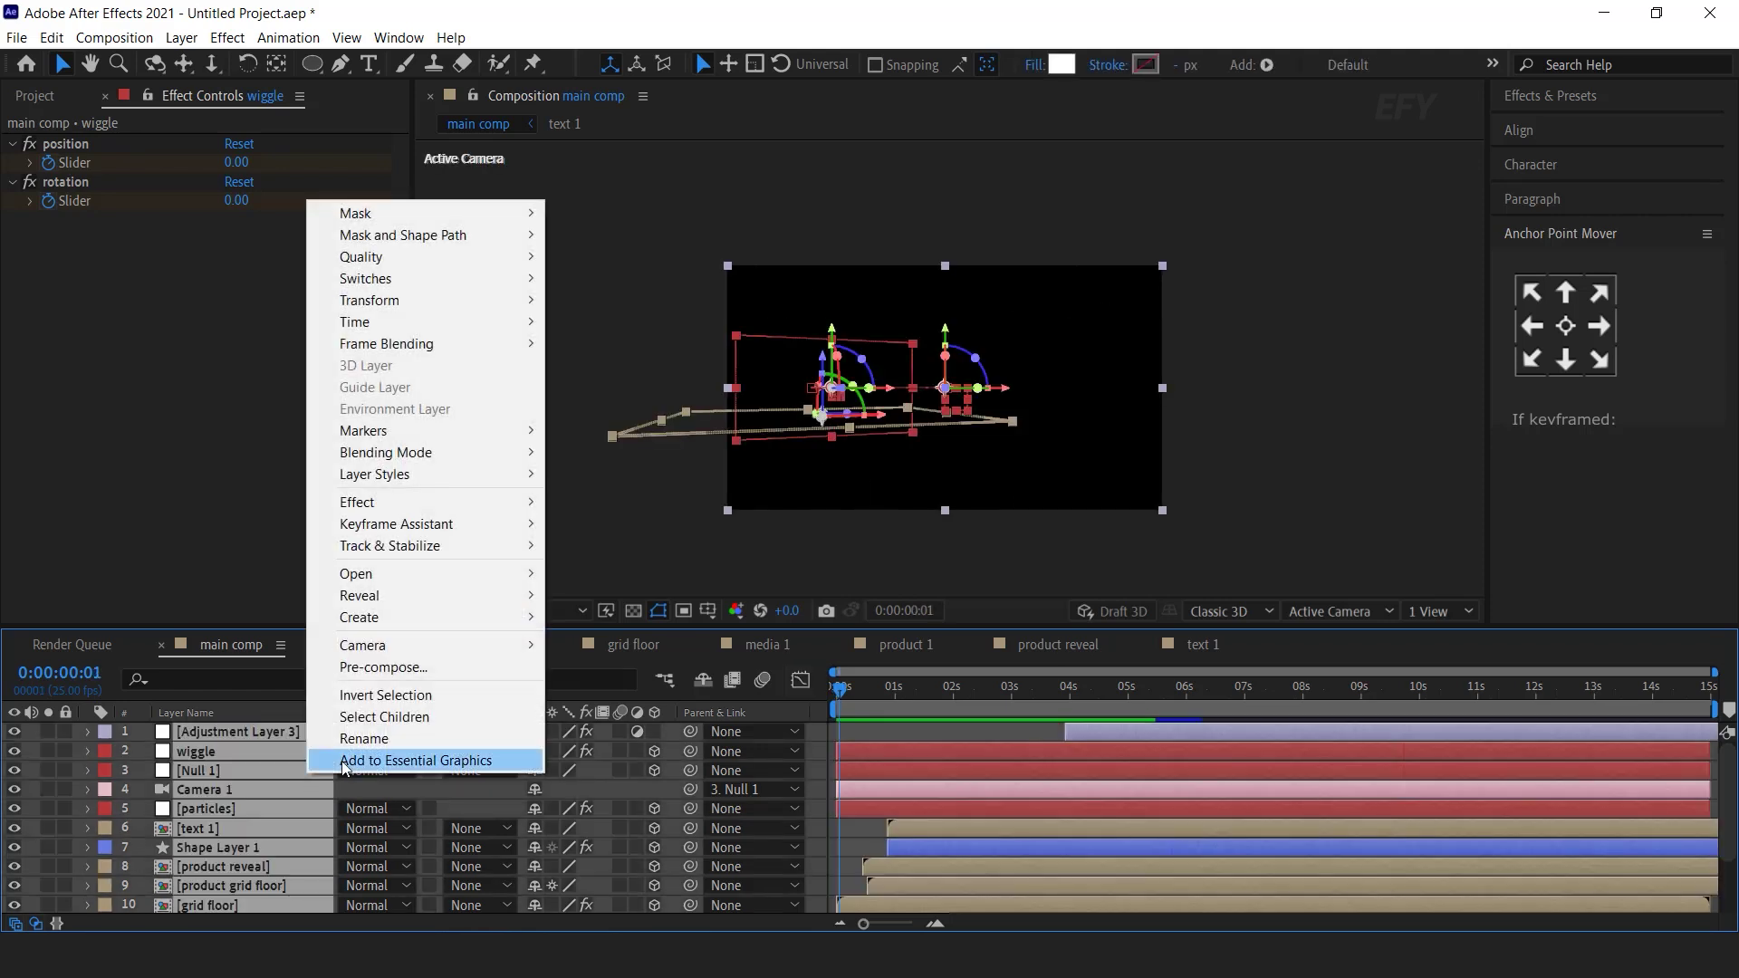
click(396, 667)
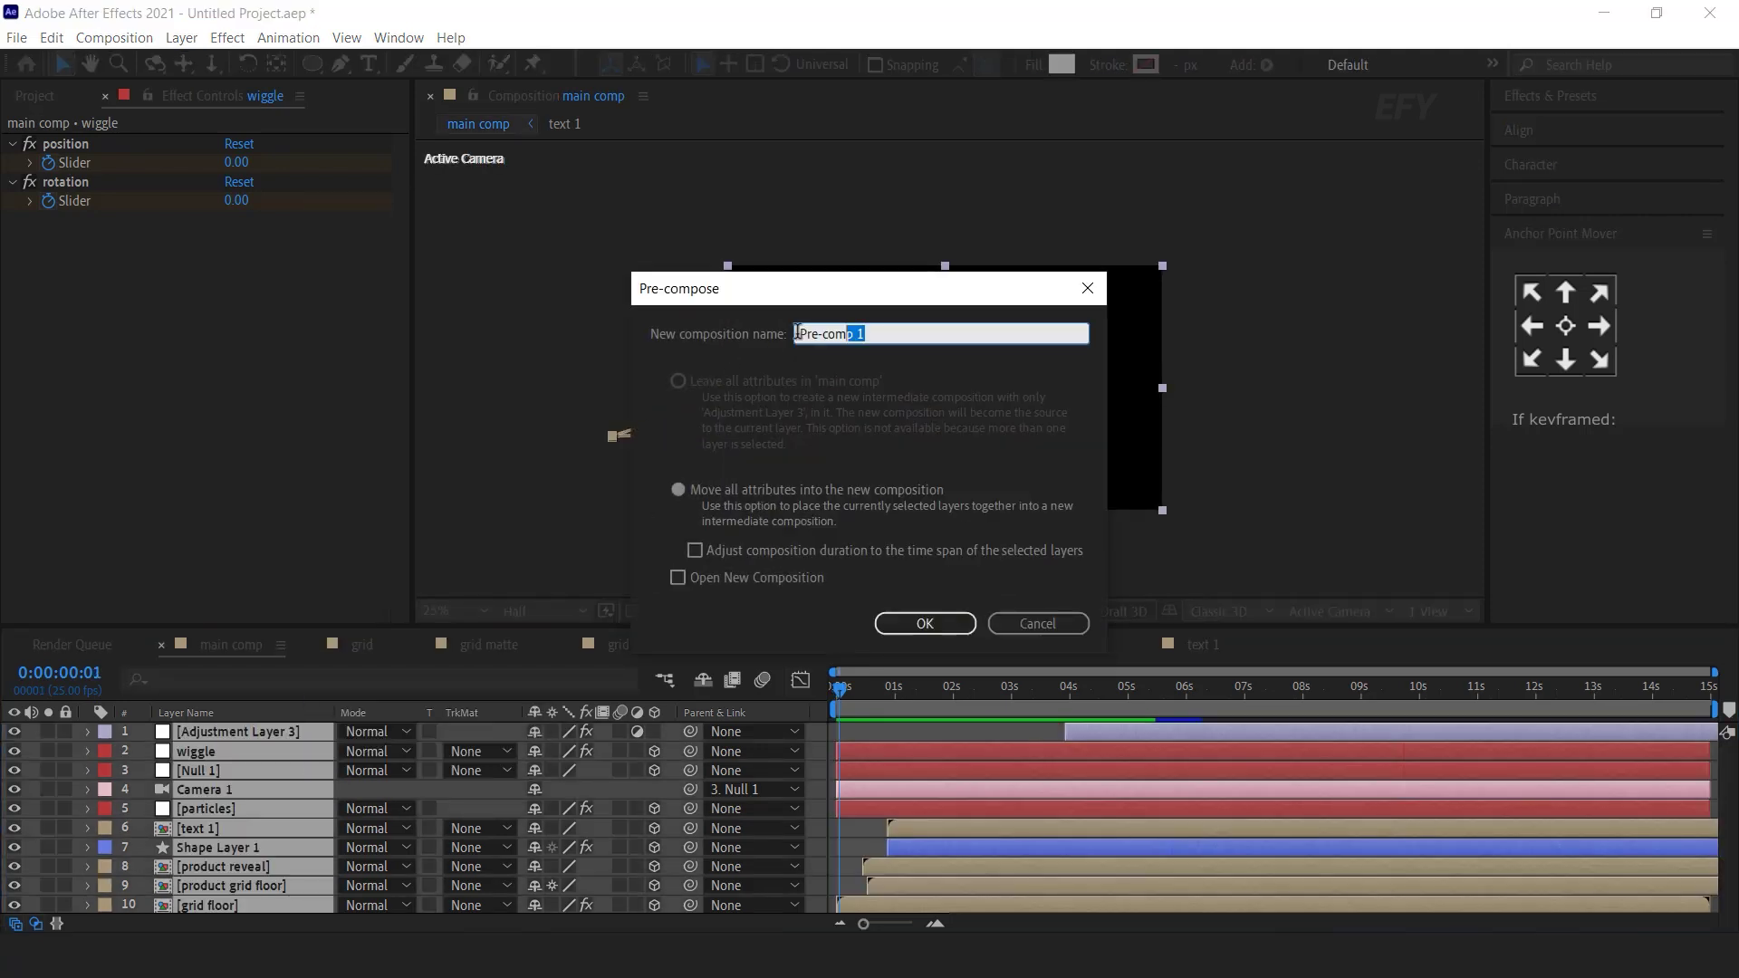
text(Scene 1)
key(Return)
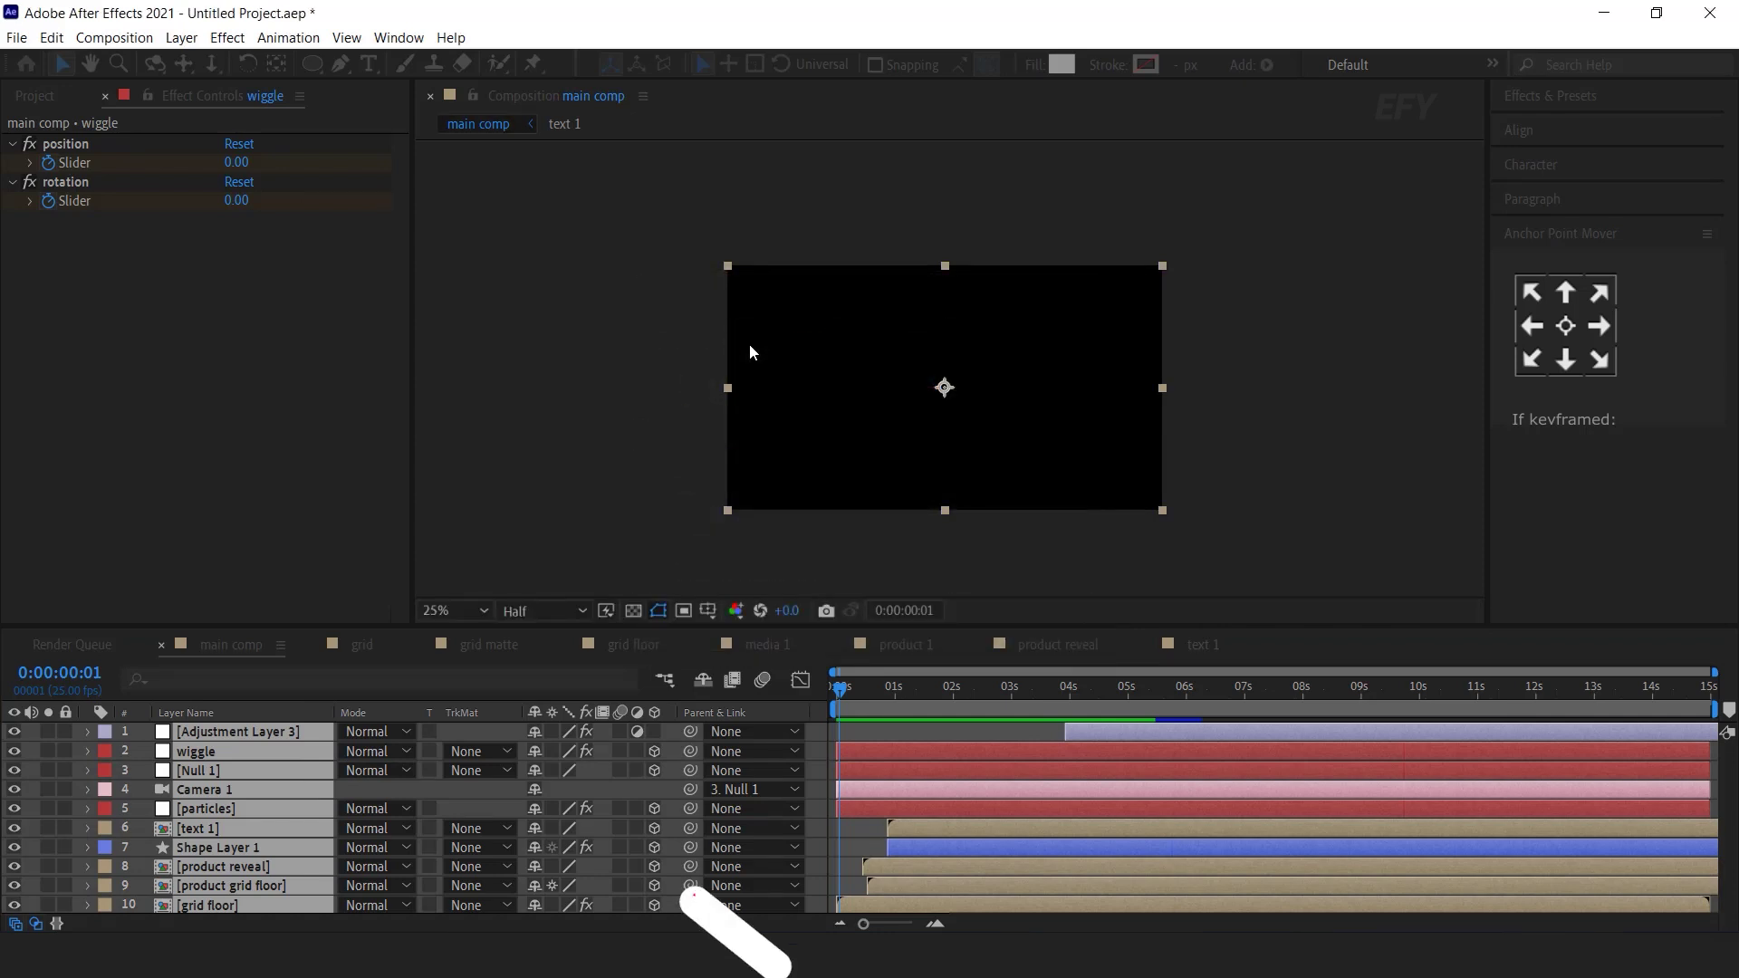
click(649, 806)
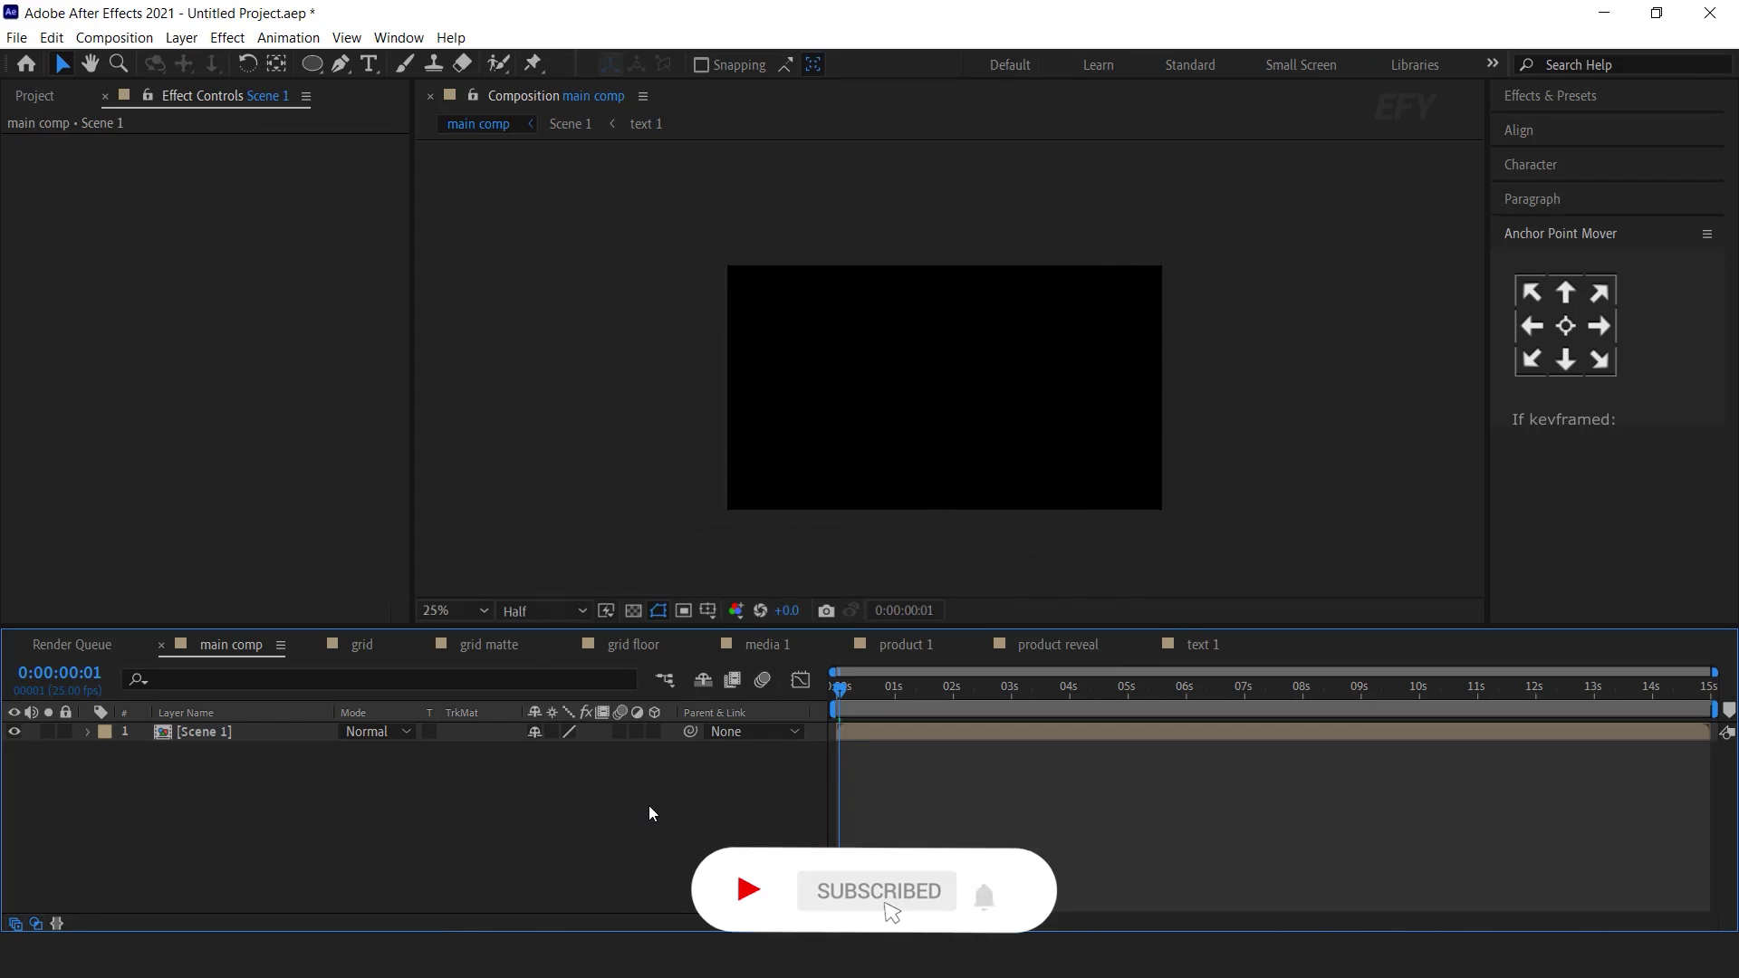
- Add Lens.mov to main comp above Scene 1 and set its blending mode to Screen
click(40, 96)
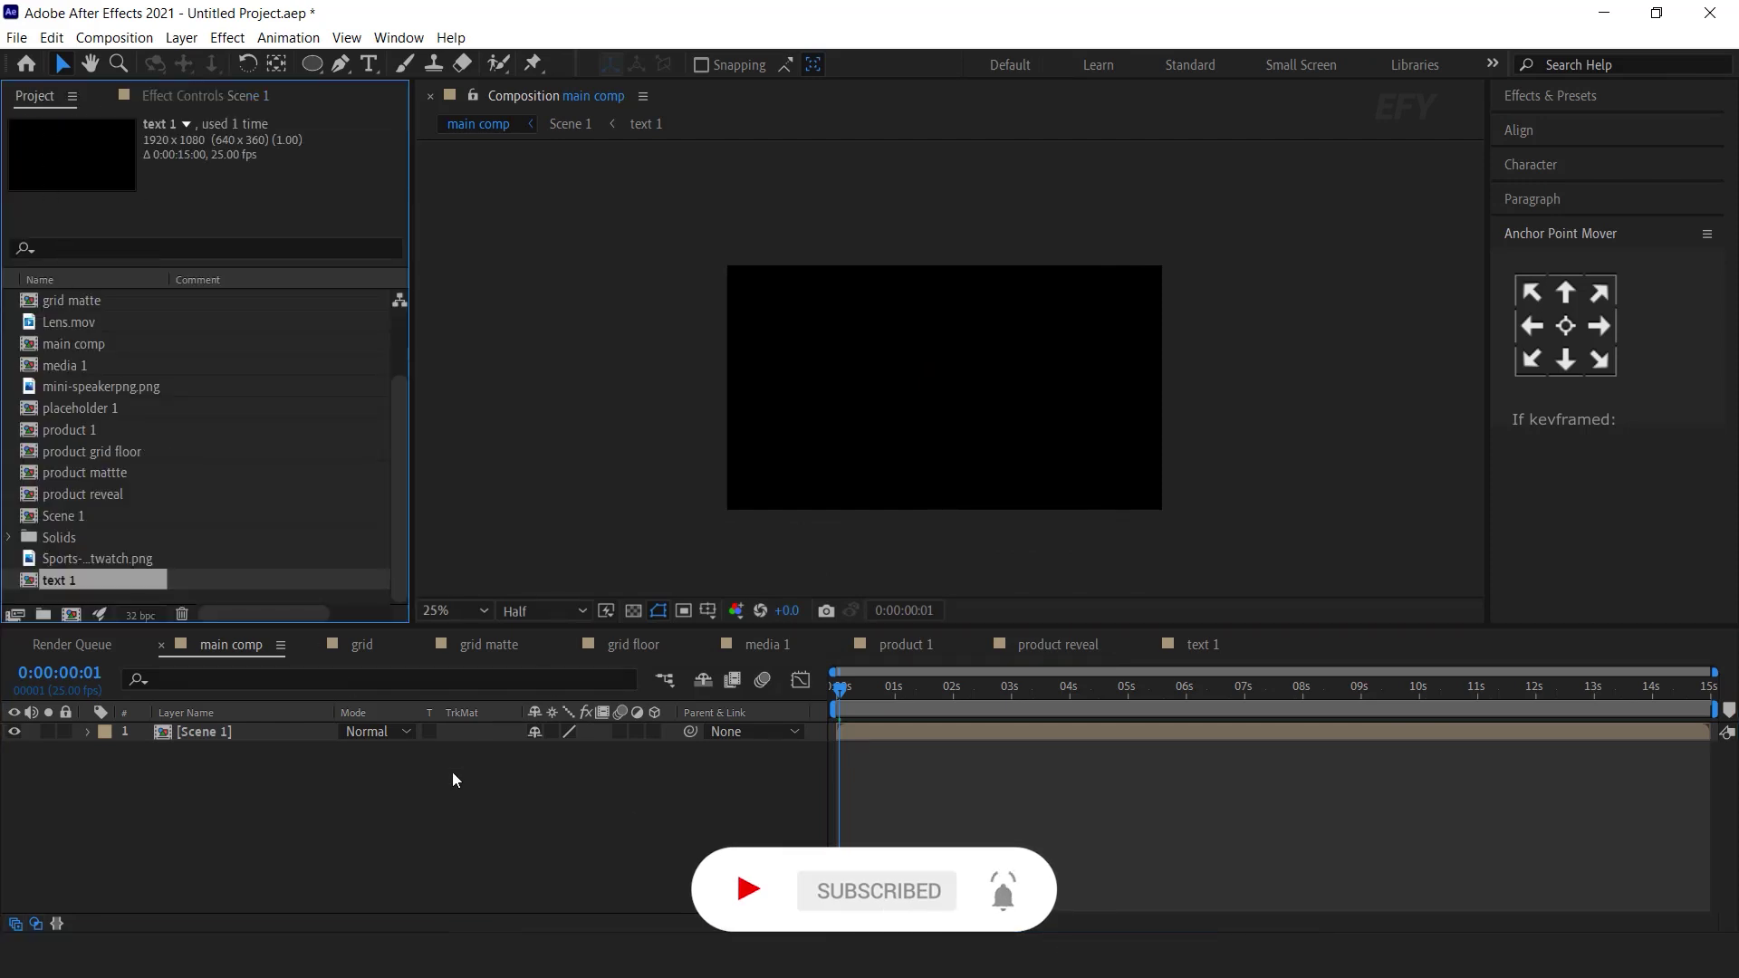
scroll(129, 482, up, 2)
click(33, 410)
drag(33, 409, 247, 731)
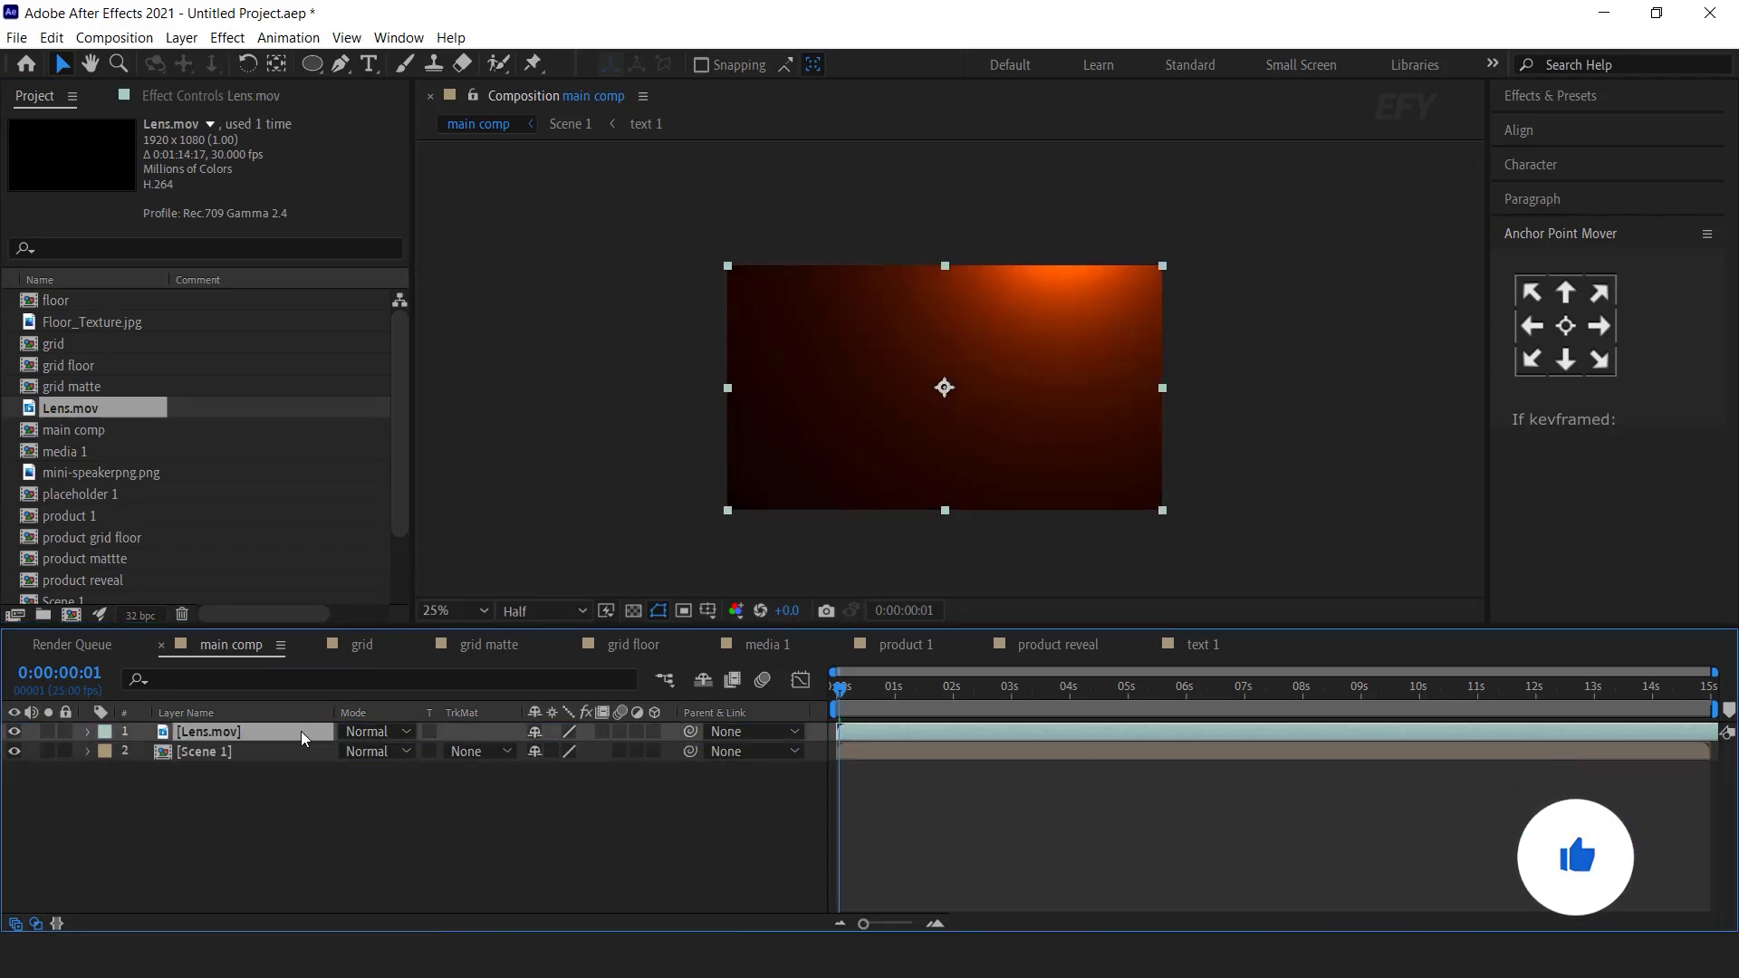
click(385, 732)
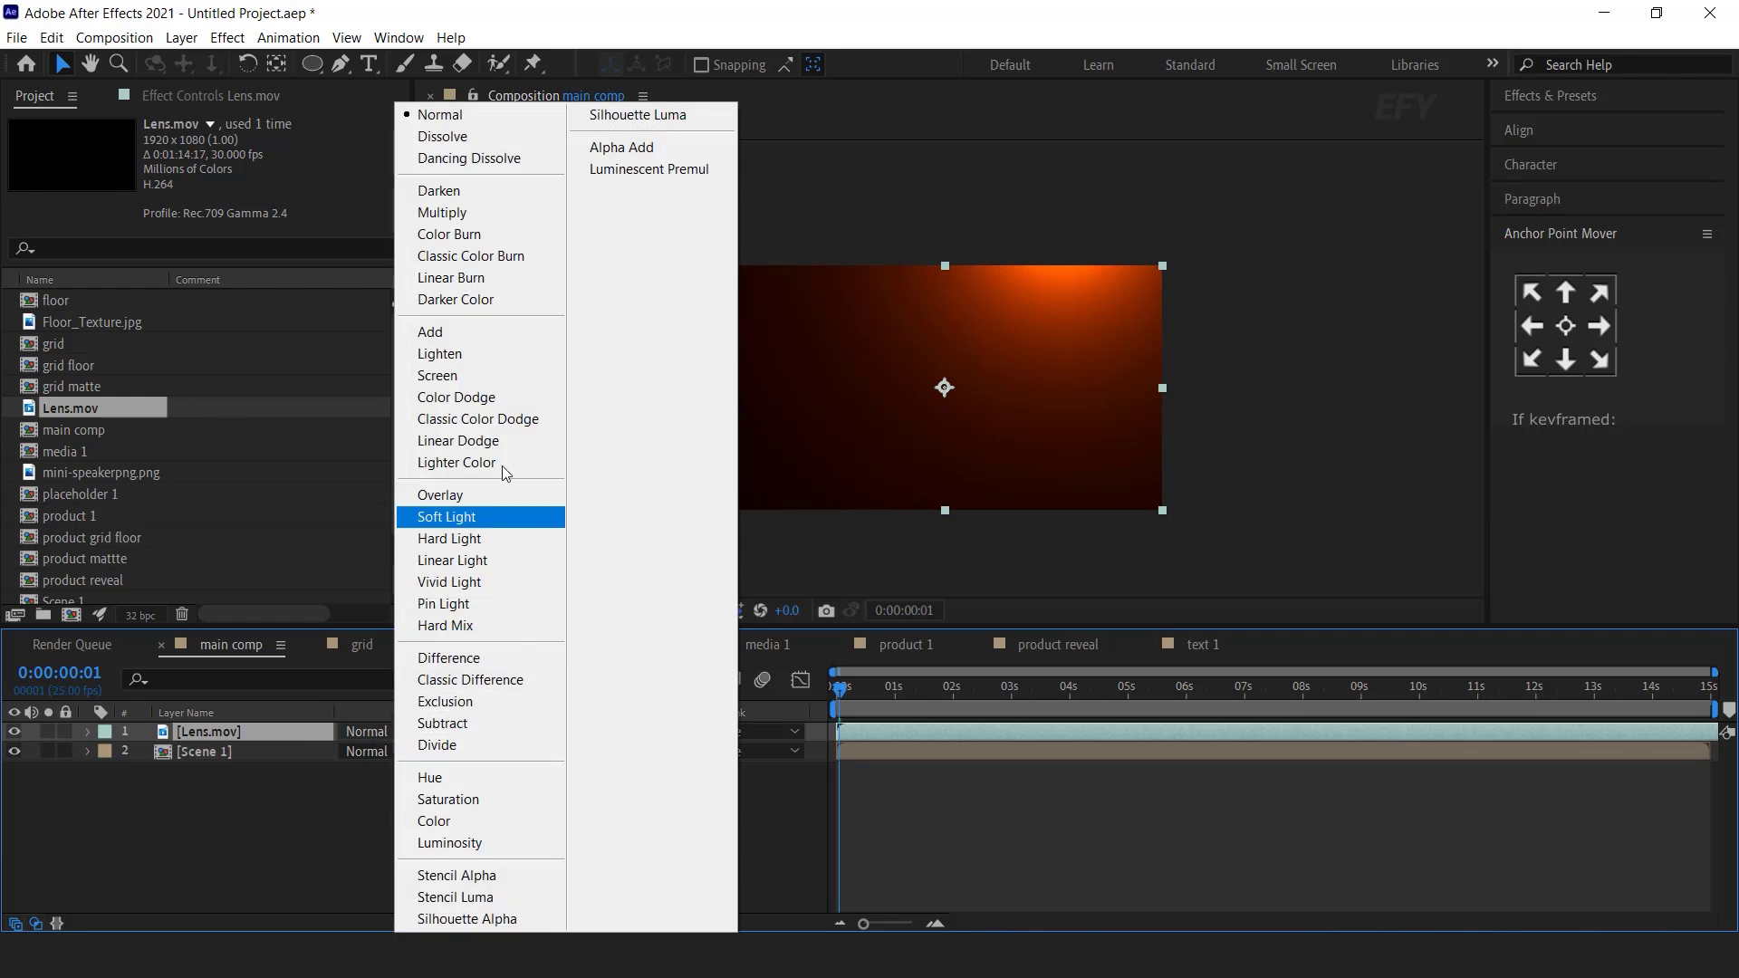
click(473, 377)
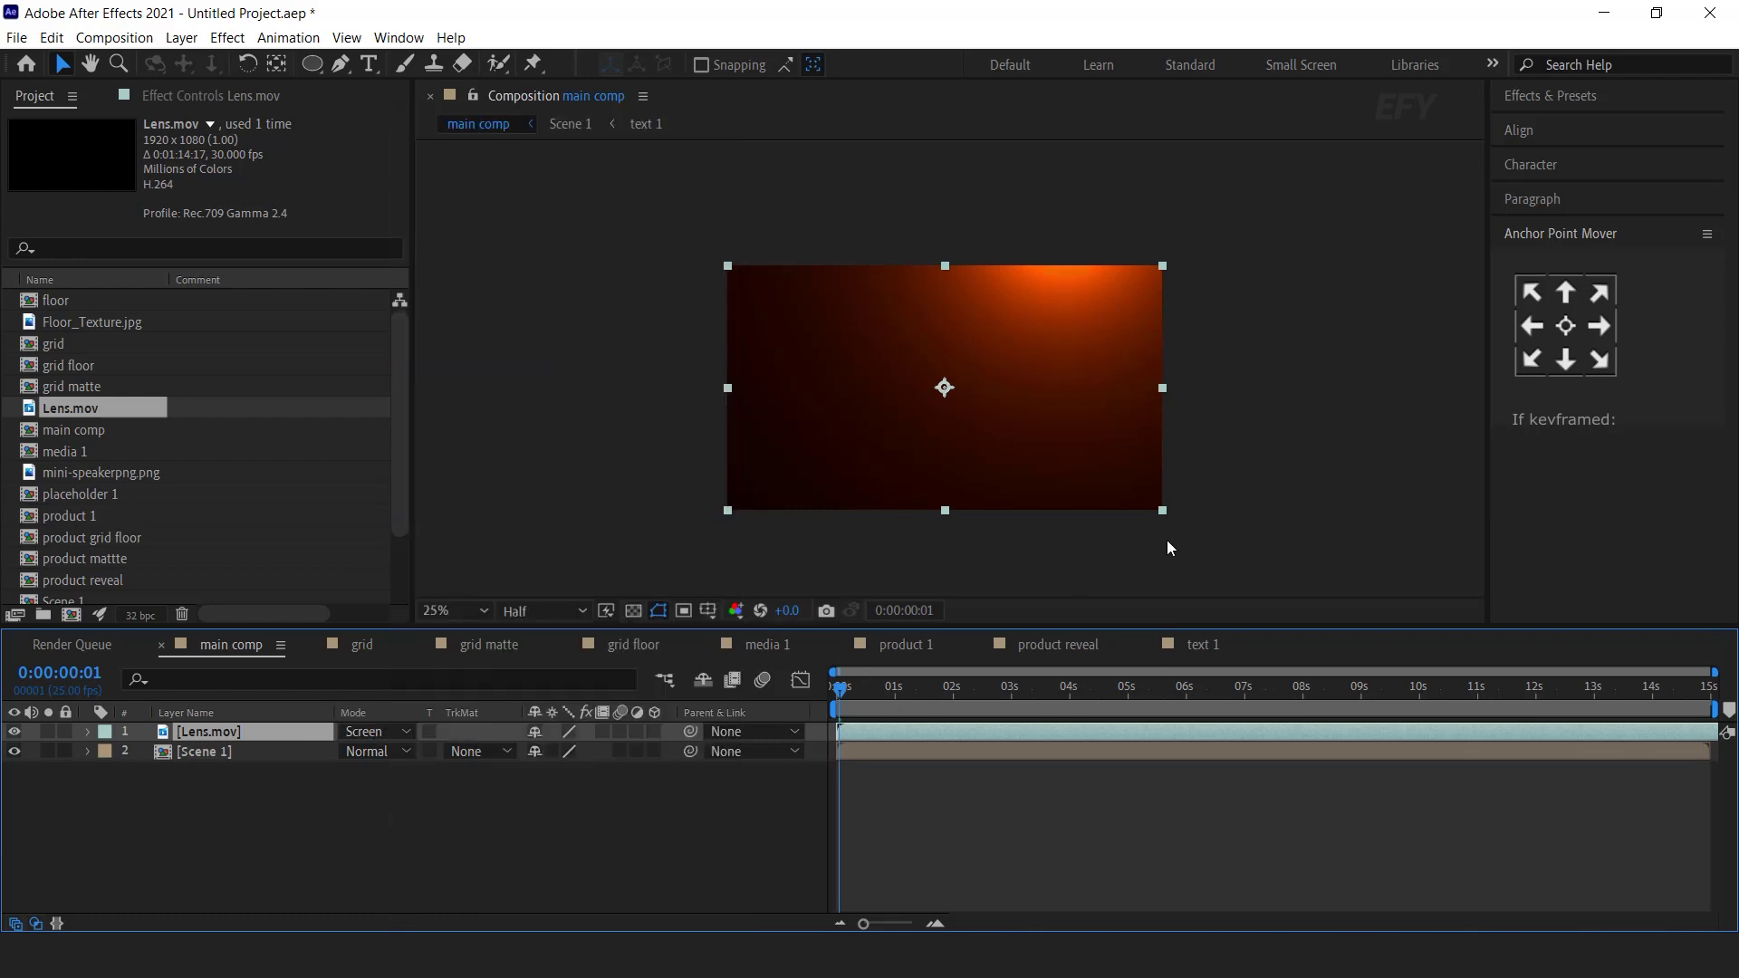
- Enlarge the Lens.mov layer beyond the frame and position its glow over the upper right corner, checking at 0:00:02:08
drag(1166, 515, 1290, 579)
drag(1234, 497, 1247, 478)
drag(841, 692, 972, 691)
drag(1299, 562, 1298, 475)
click(356, 823)
- Apply Curves to Lens.mov and move the RGB curve's black point inward along the base to deepen the shadows
click(227, 731)
key(ctrl+space)
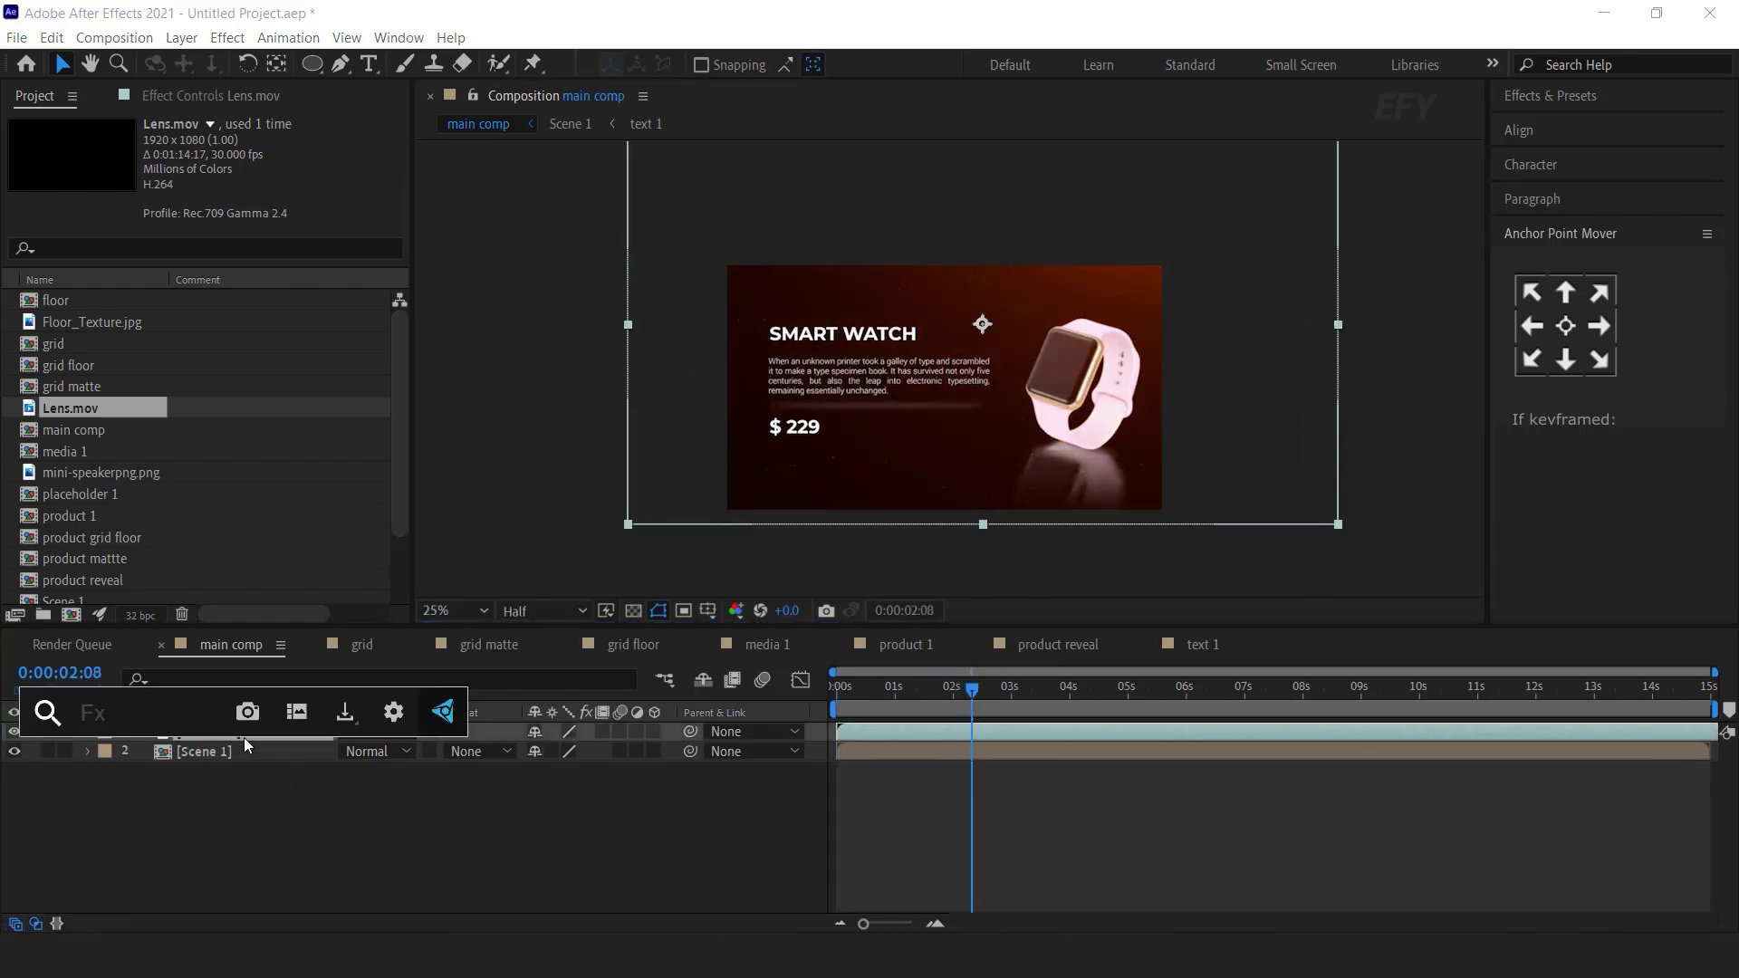
text(cur)
key(Return)
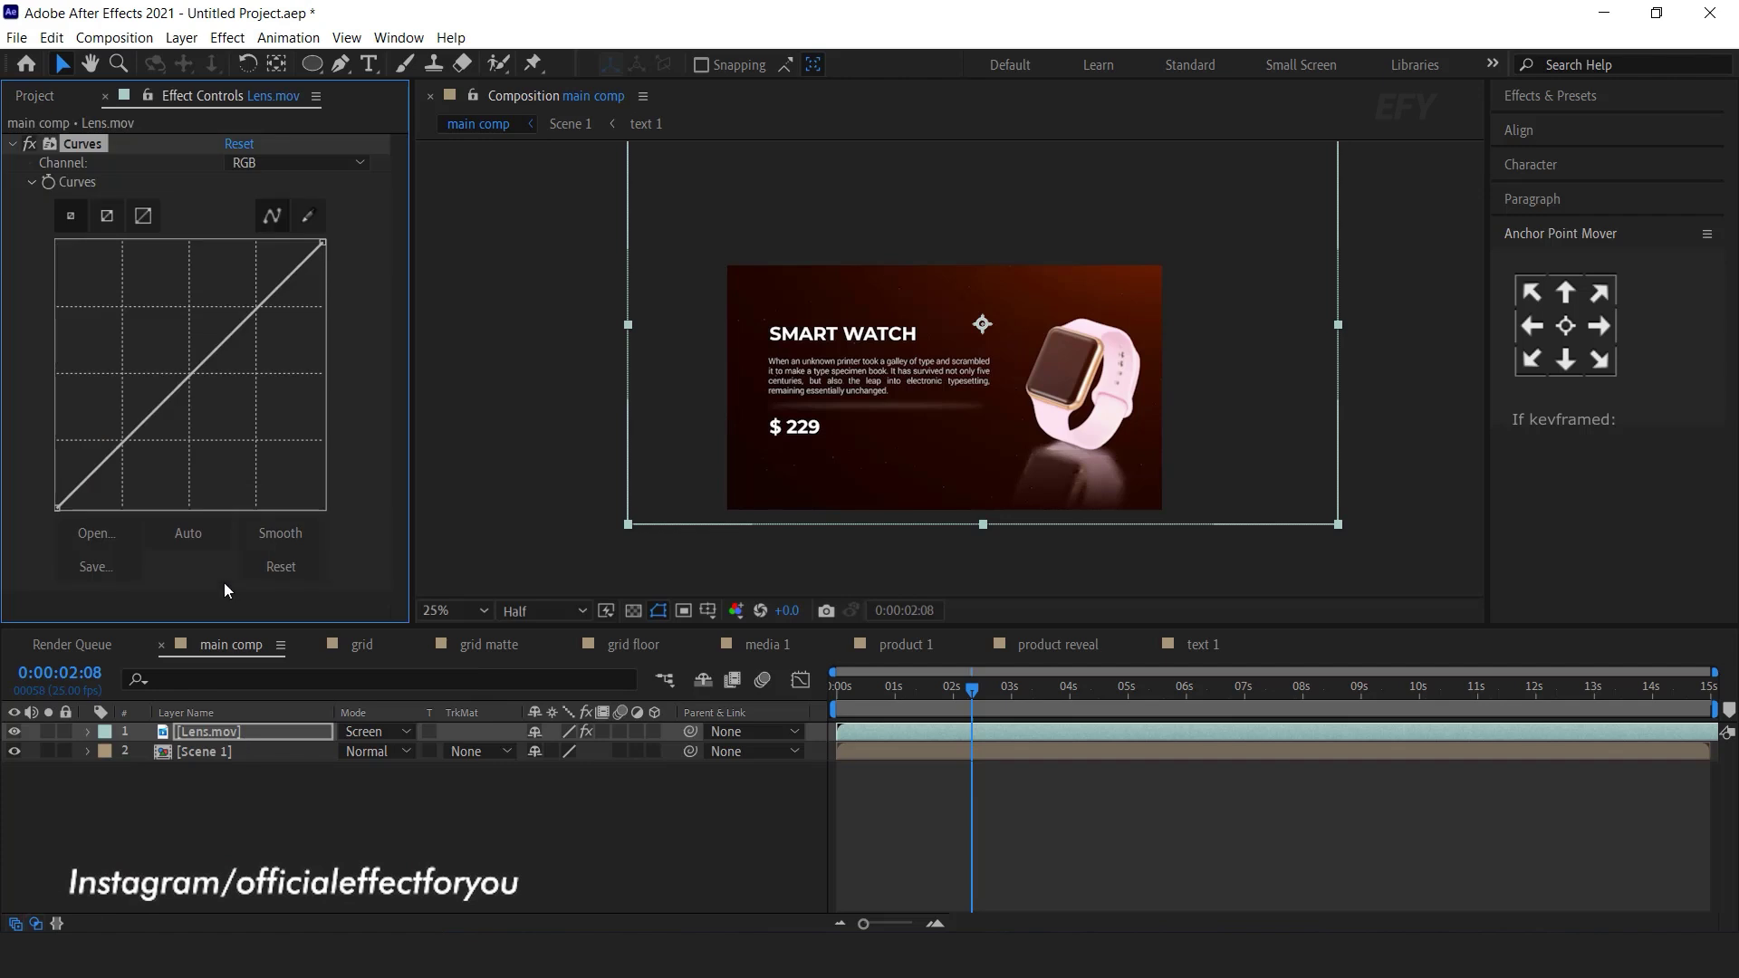
drag(60, 506, 96, 513)
click(562, 806)
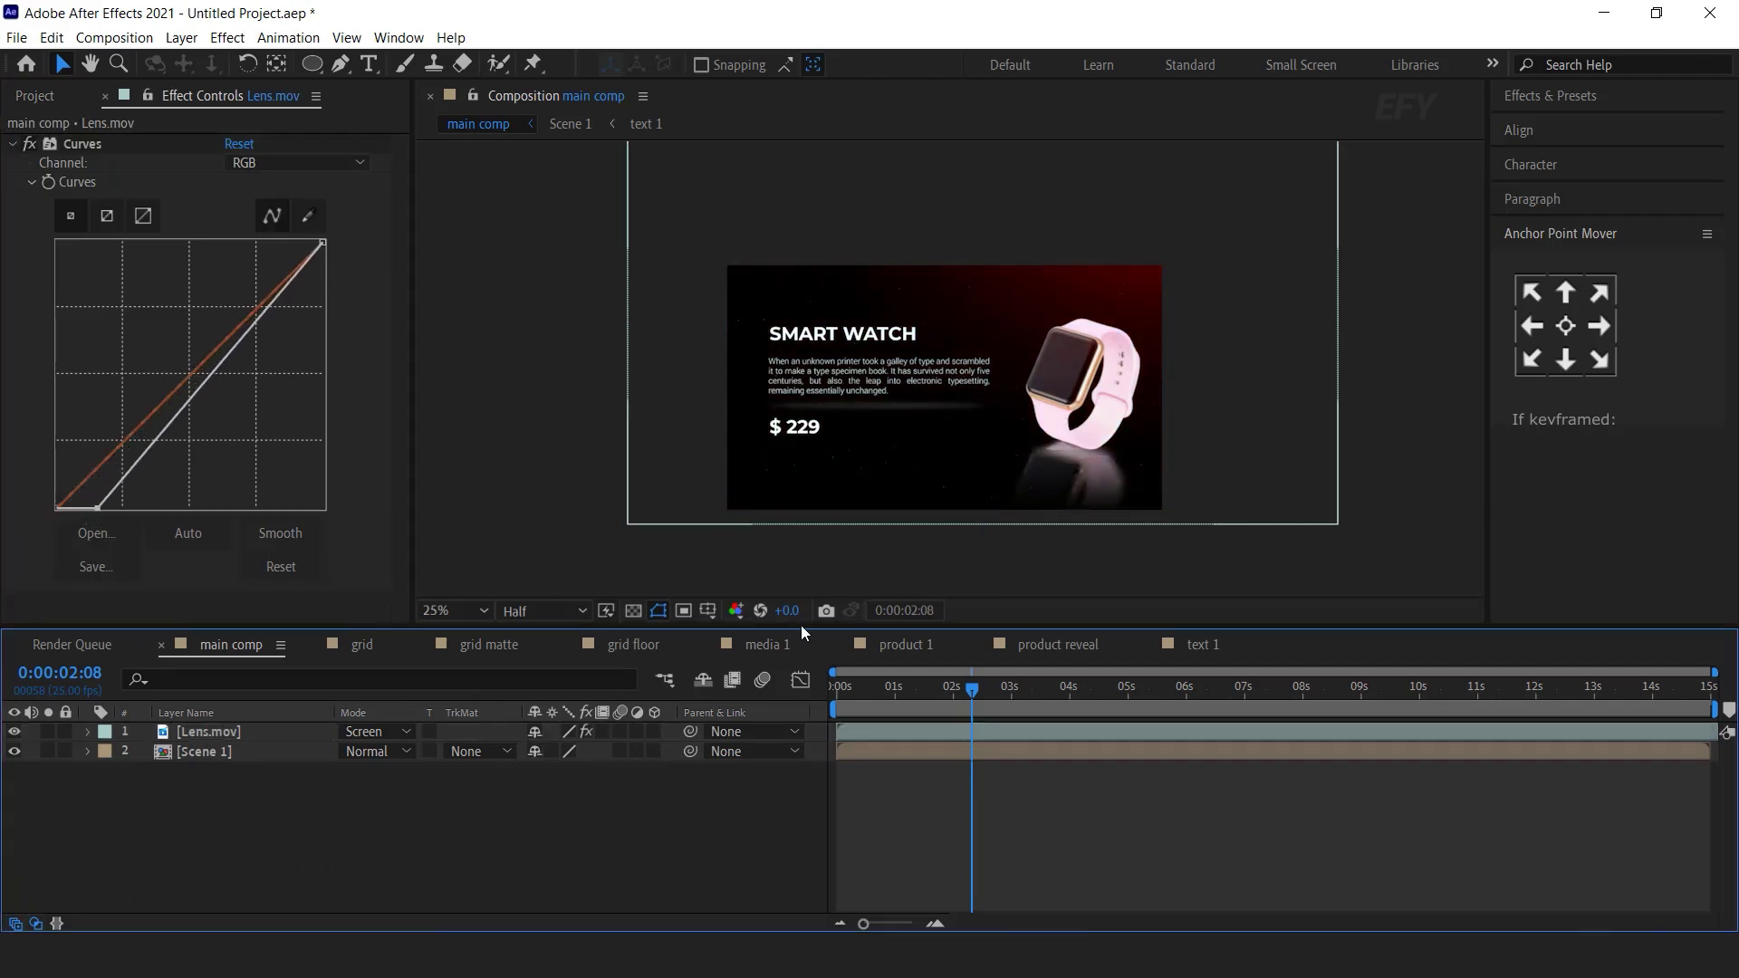
- Duplicate the Lens.mov layer and apply the Tint effect to the lower copy
click(192, 735)
key(ctrl+d)
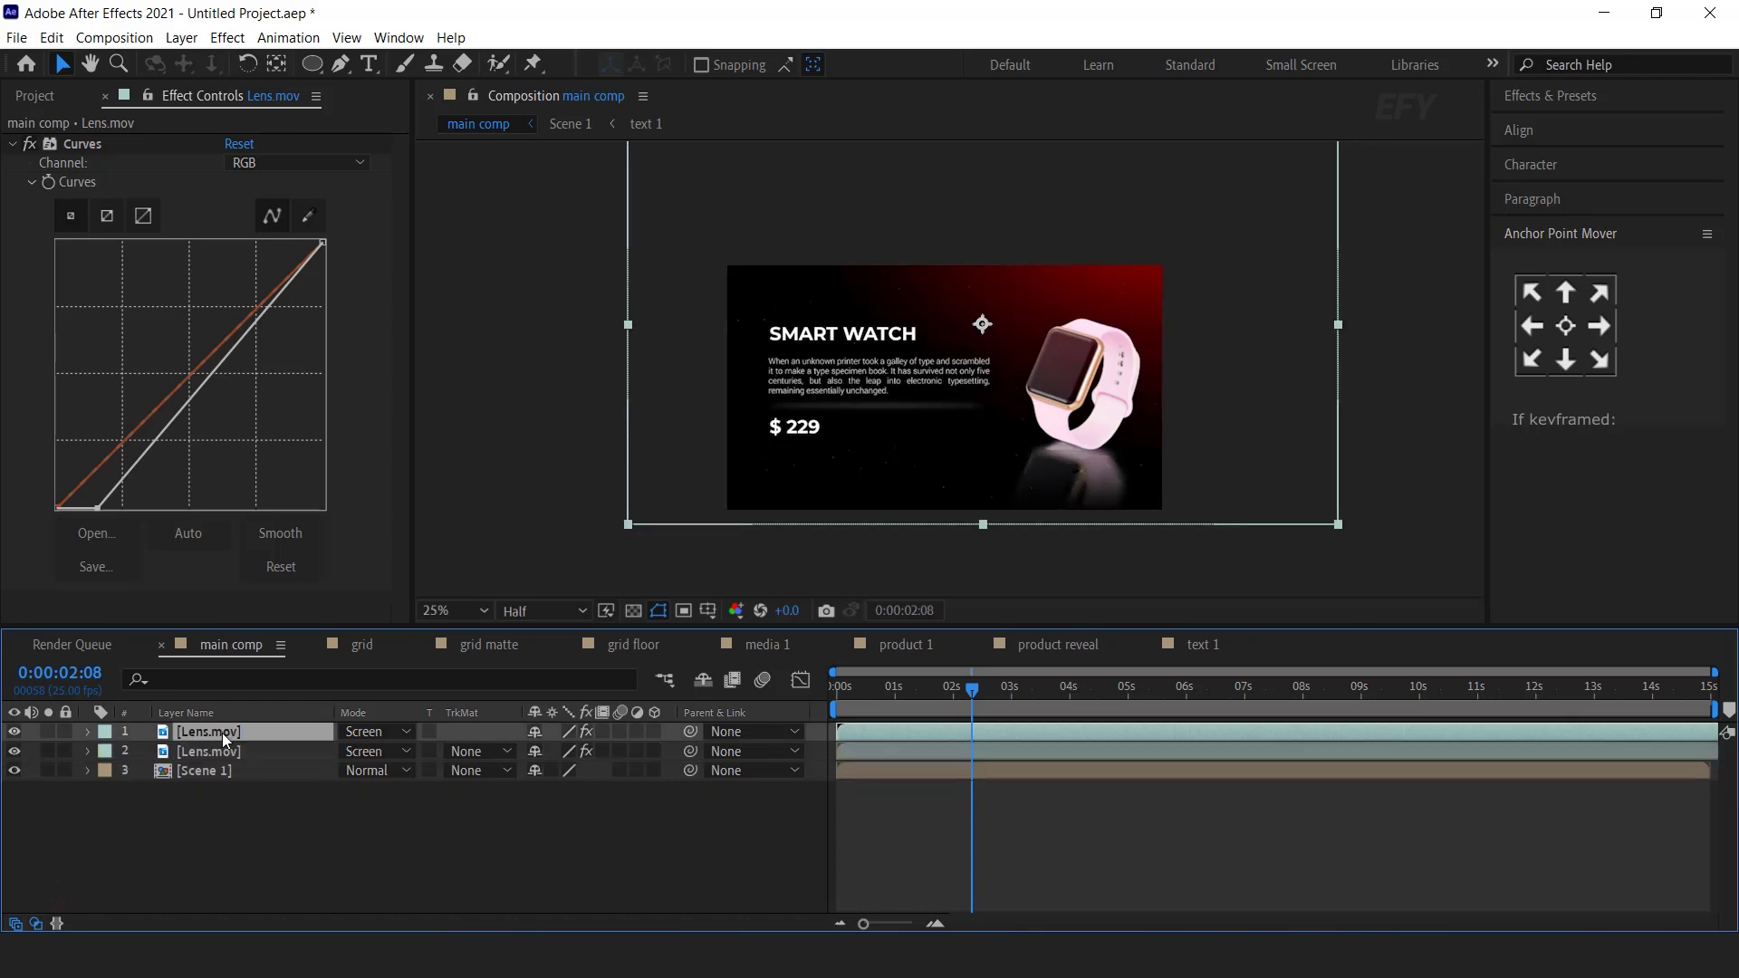
click(226, 759)
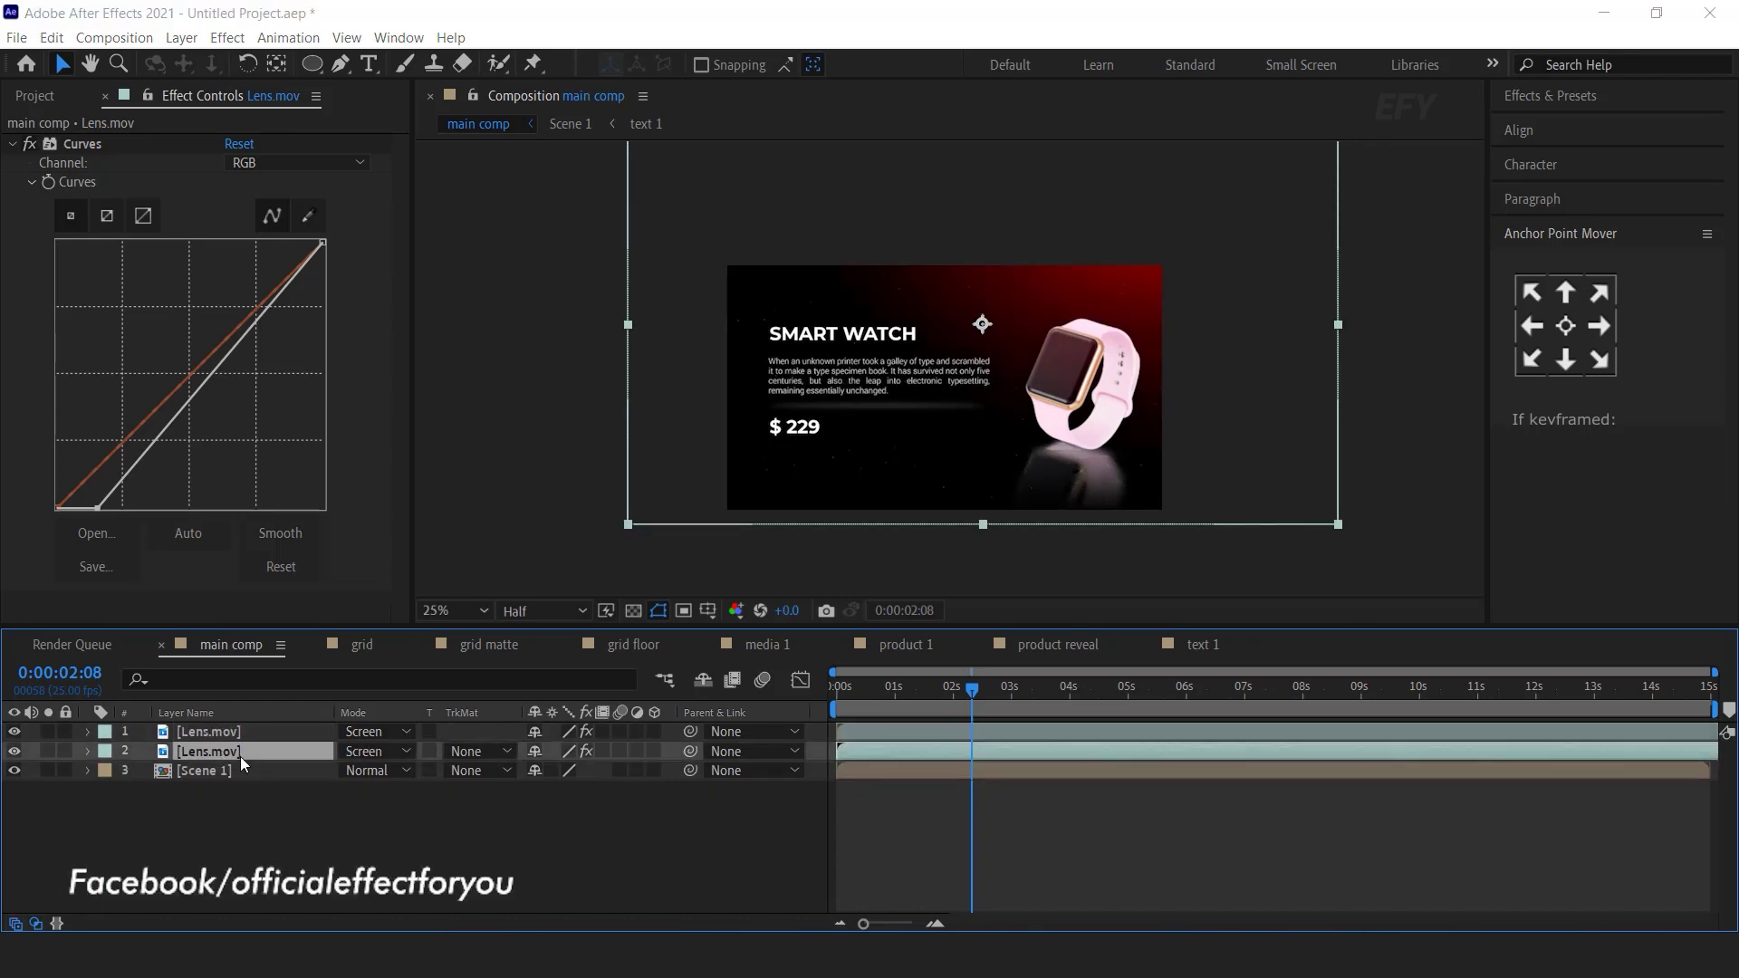
key(ctrl+space)
text(tint)
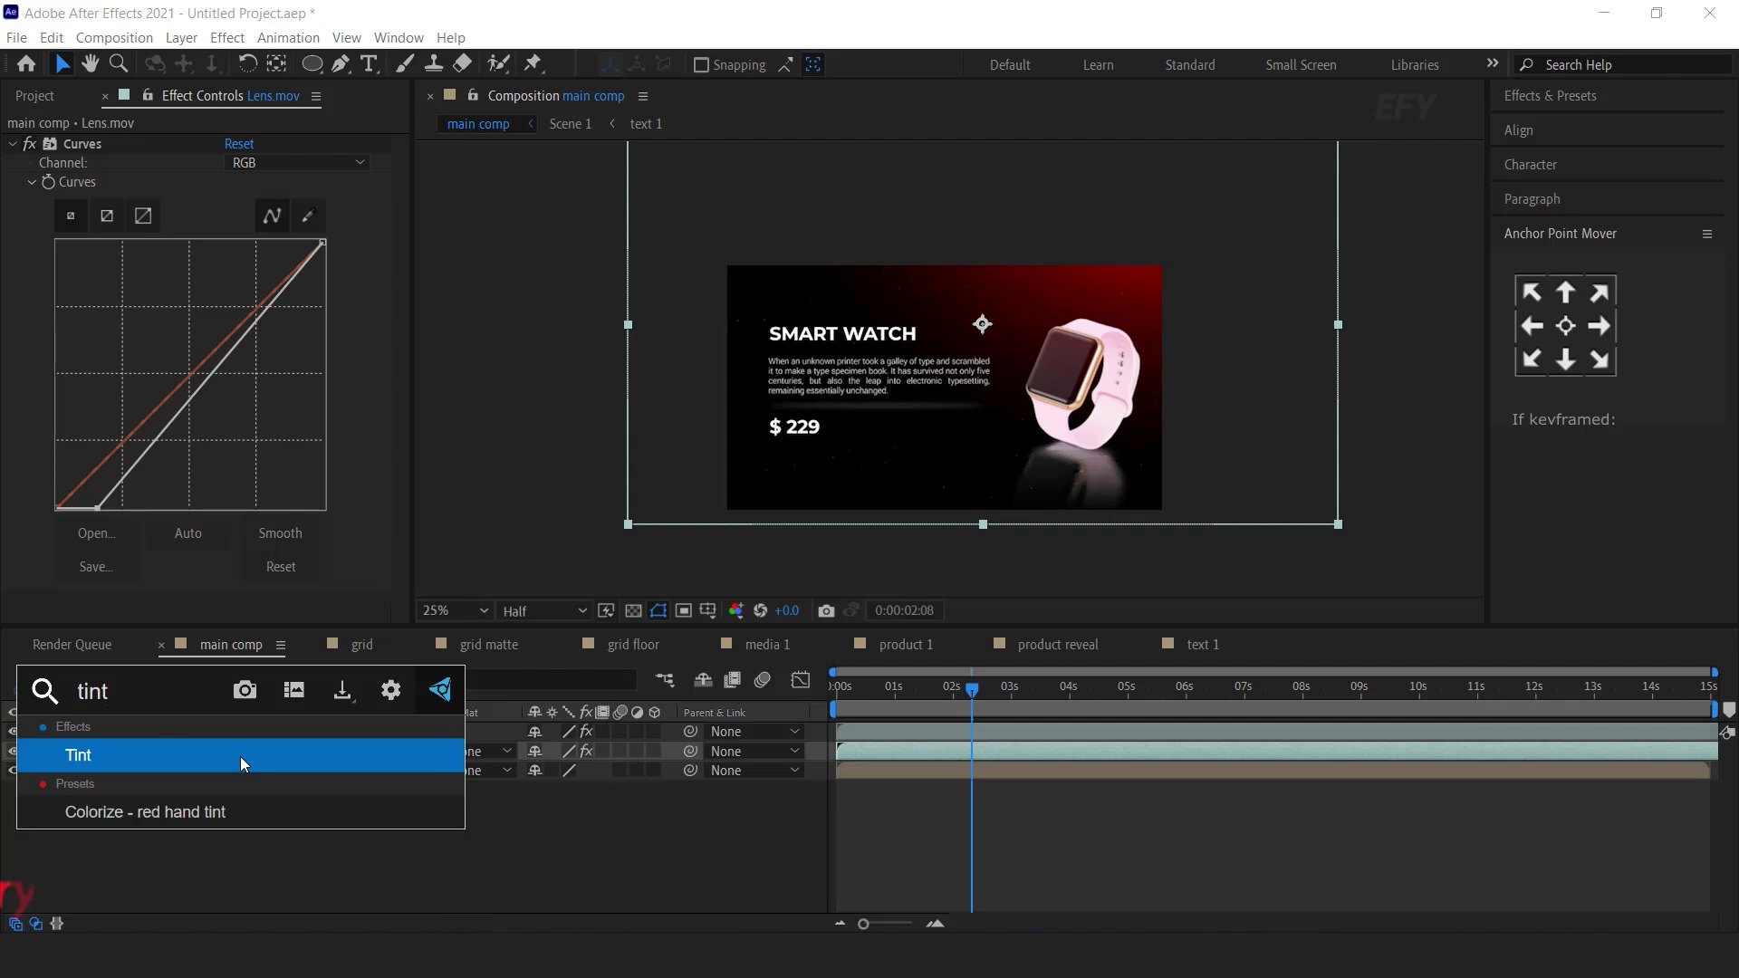
click(241, 757)
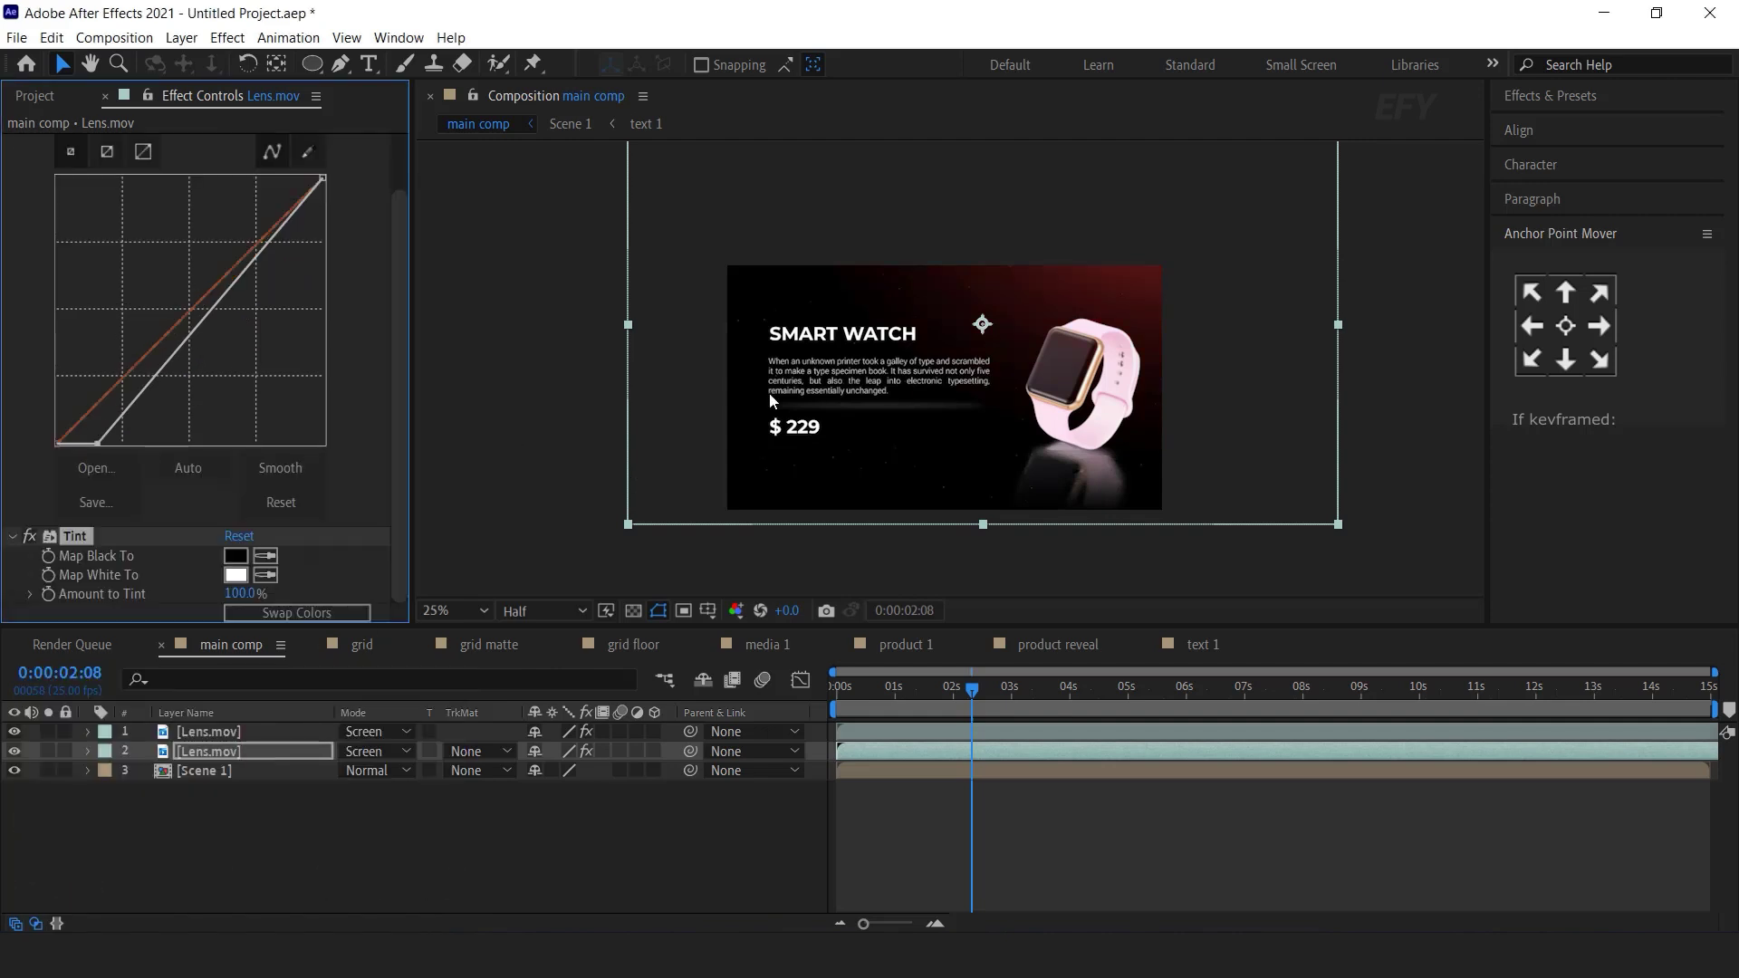
- Place Tint above Curves on the lower Lens.mov copy and set Map White To to purple, about AC04DF
drag(110, 137, 116, 139)
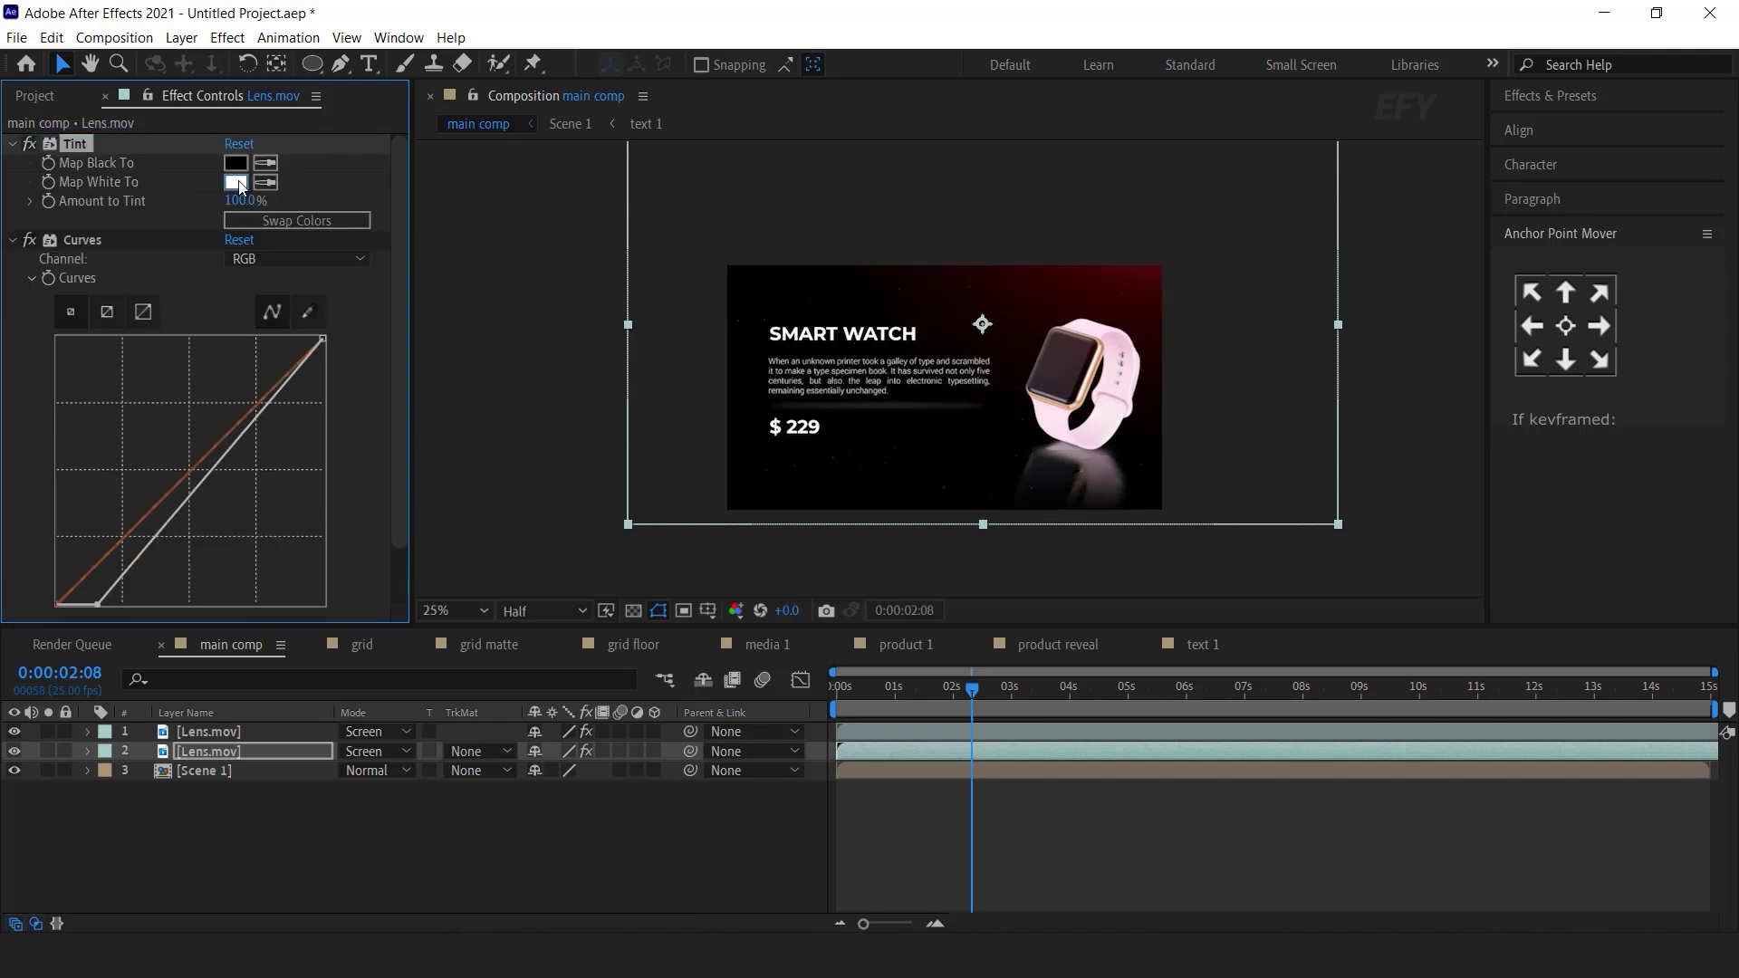
click(237, 183)
click(361, 272)
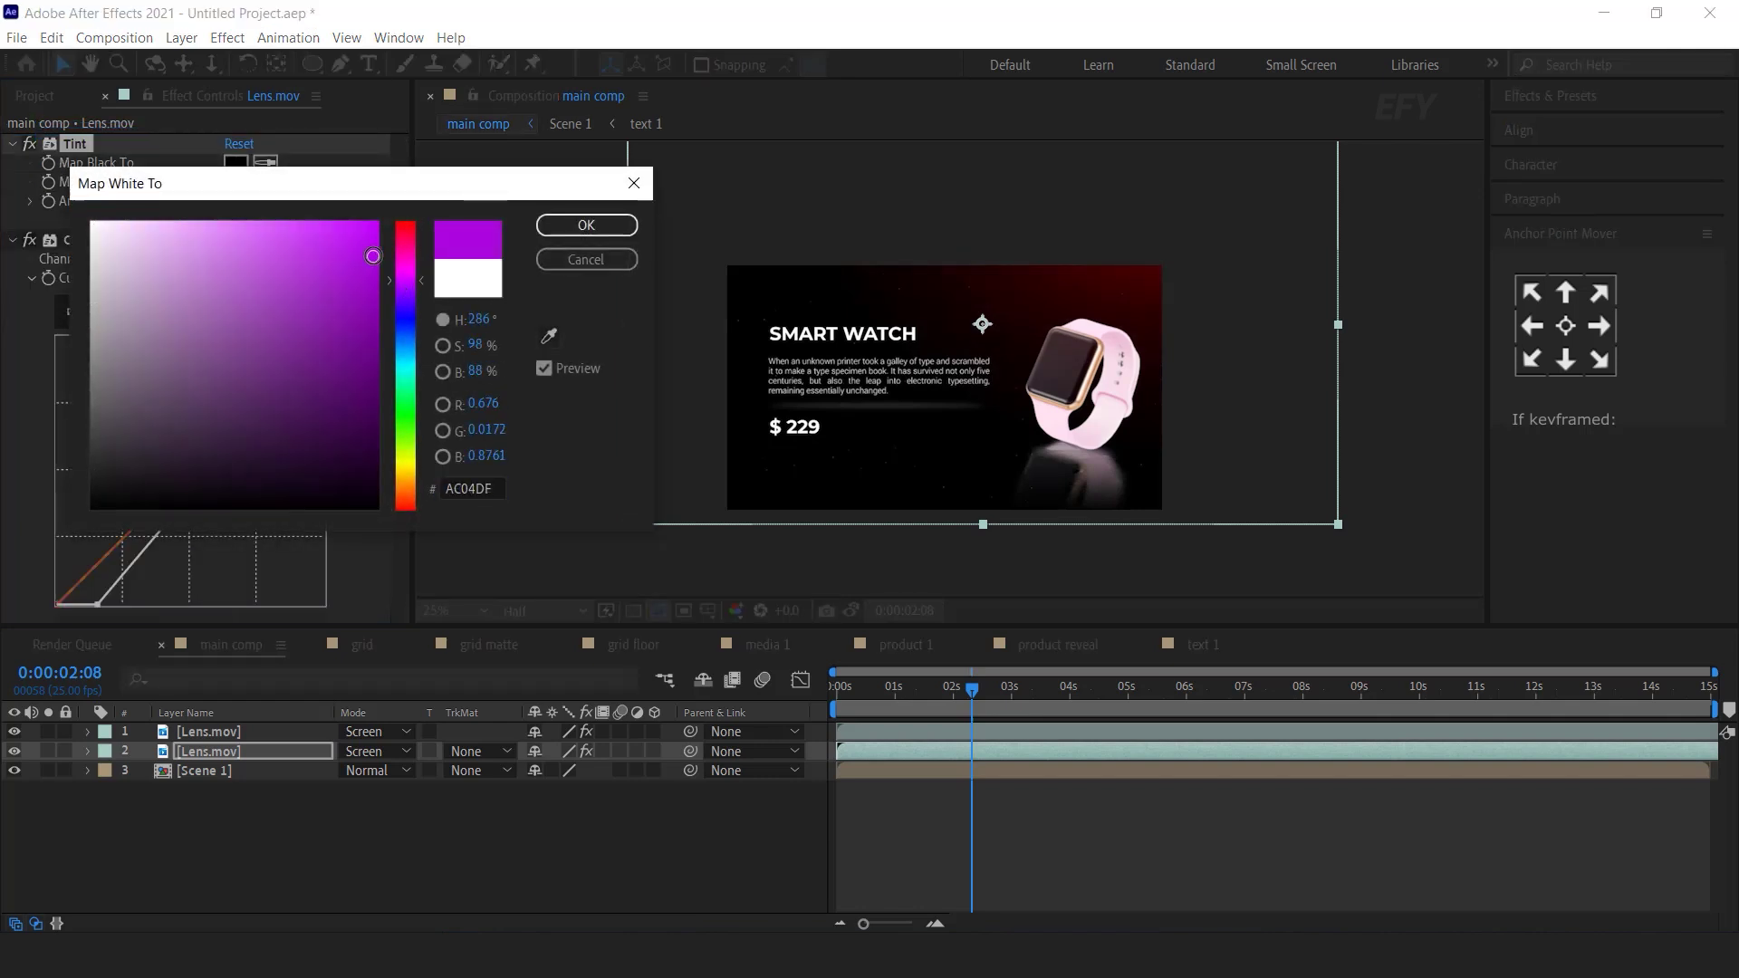
click(586, 224)
- Rotate and reposition the lower Lens.mov copy so its purple glow falls over the frame's lower left corner
drag(1156, 298, 971, 529)
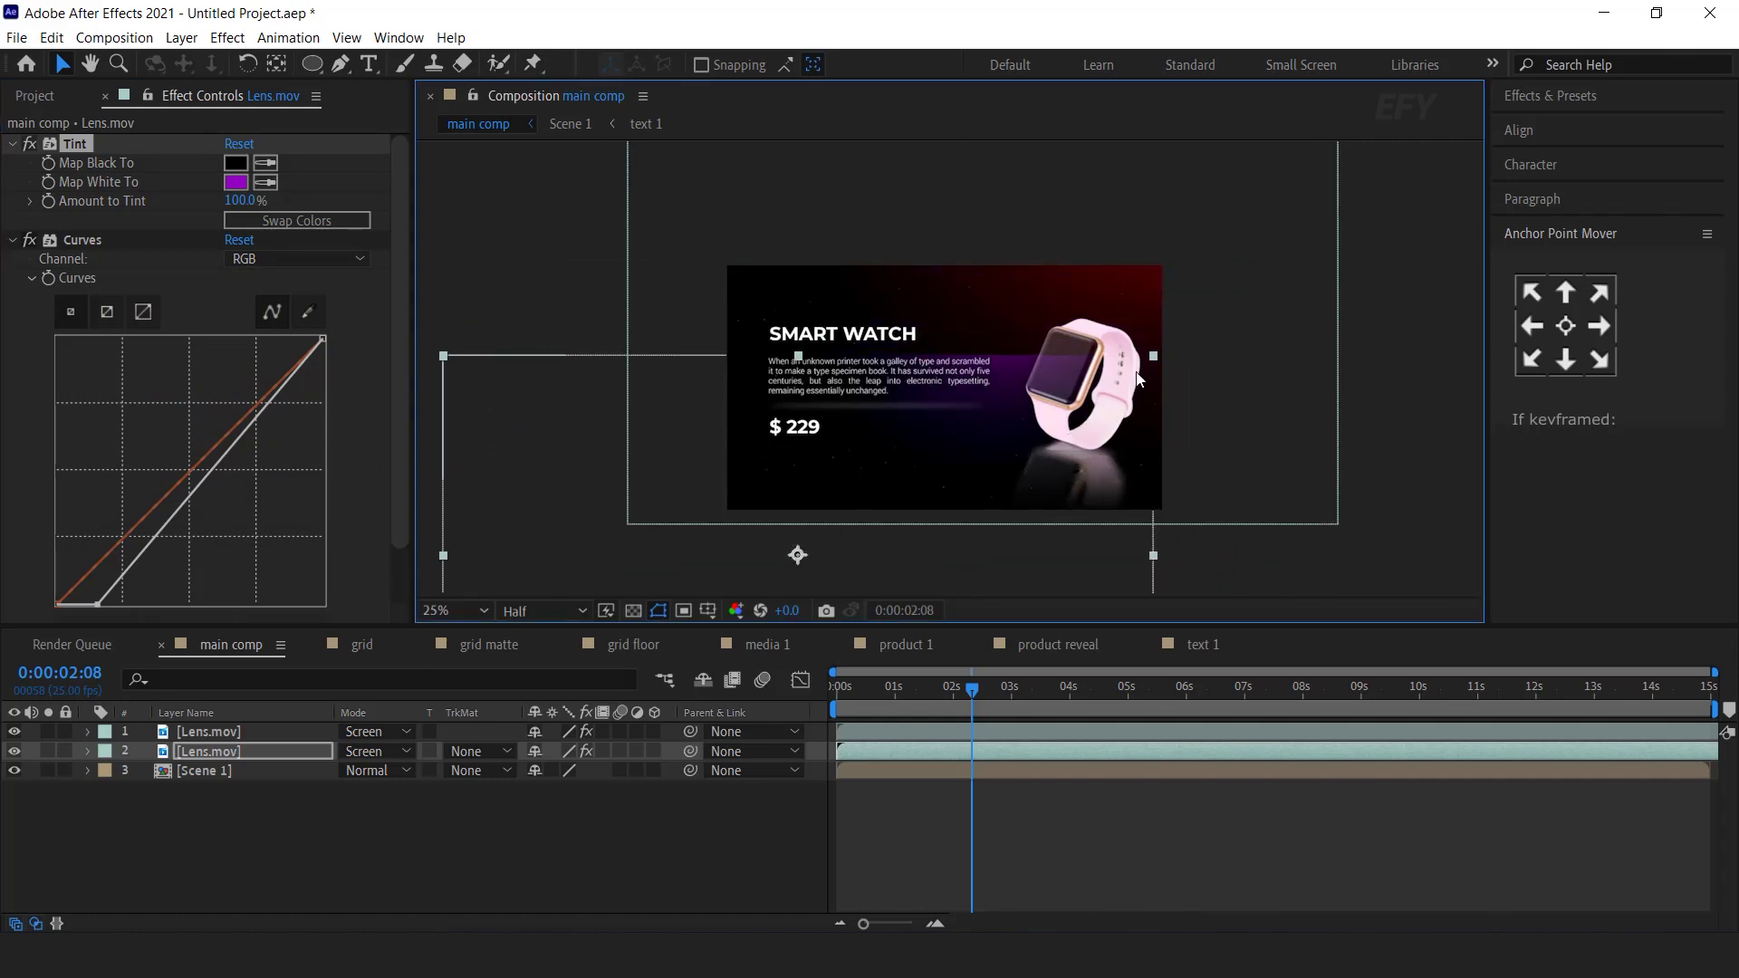
key(w)
drag(1152, 360, 452, 675)
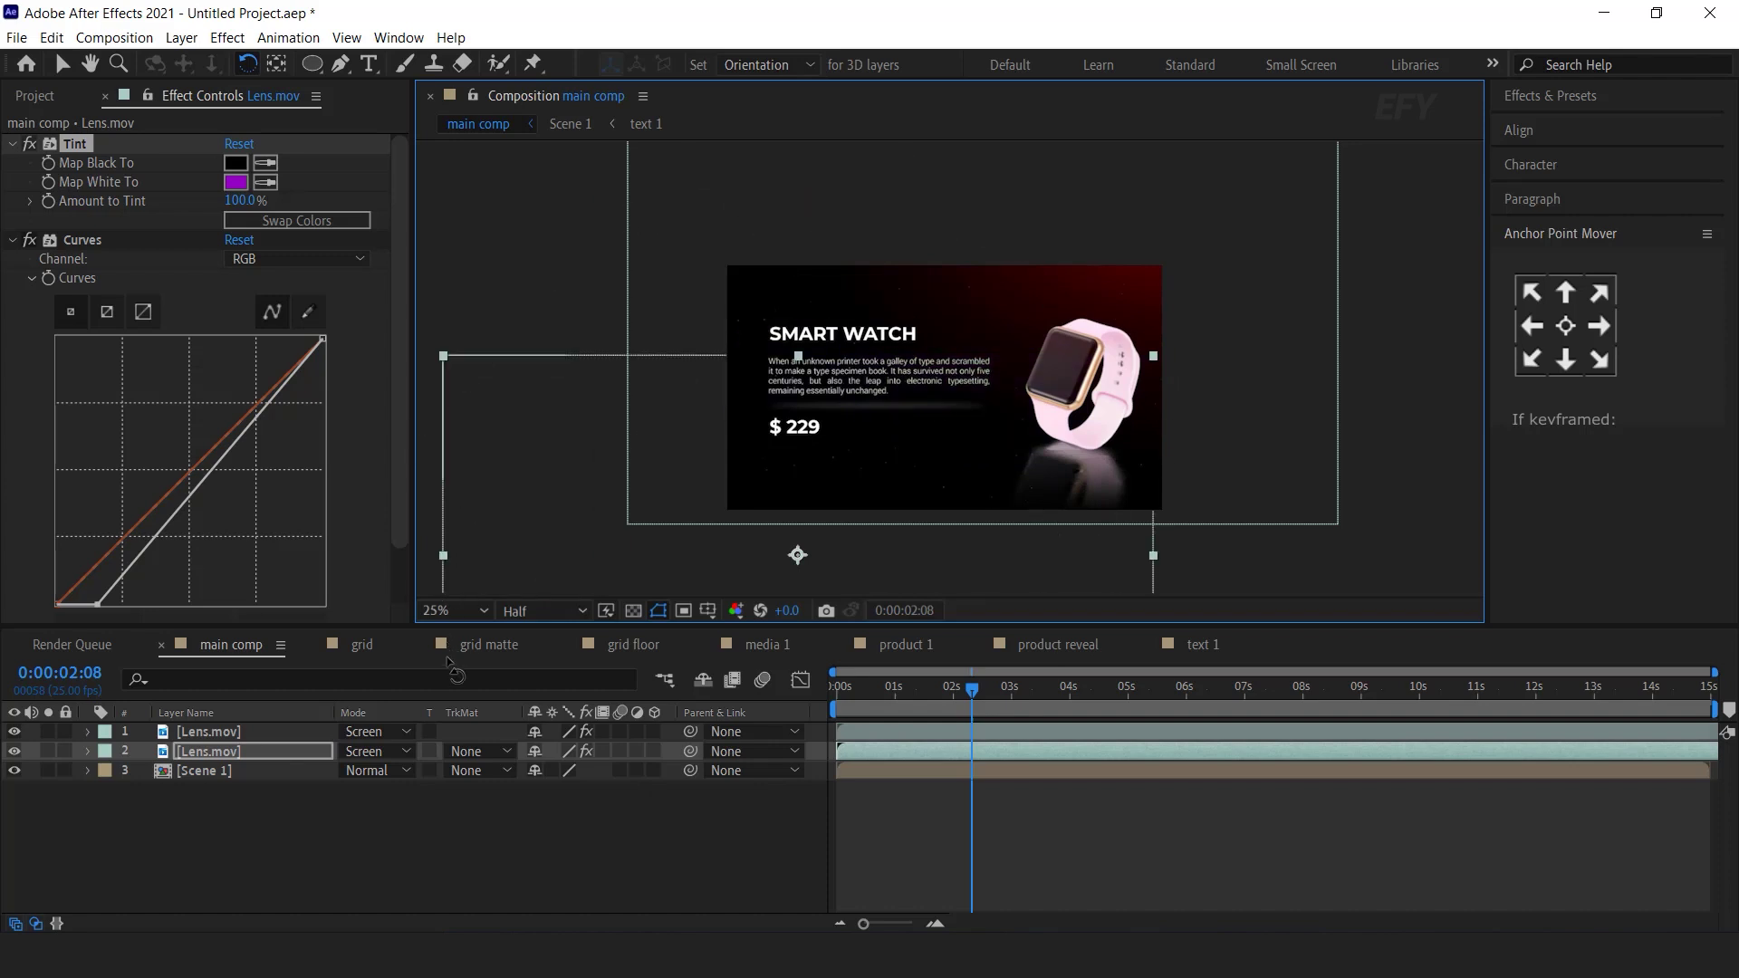
key(v)
drag(645, 556, 797, 318)
click(521, 847)
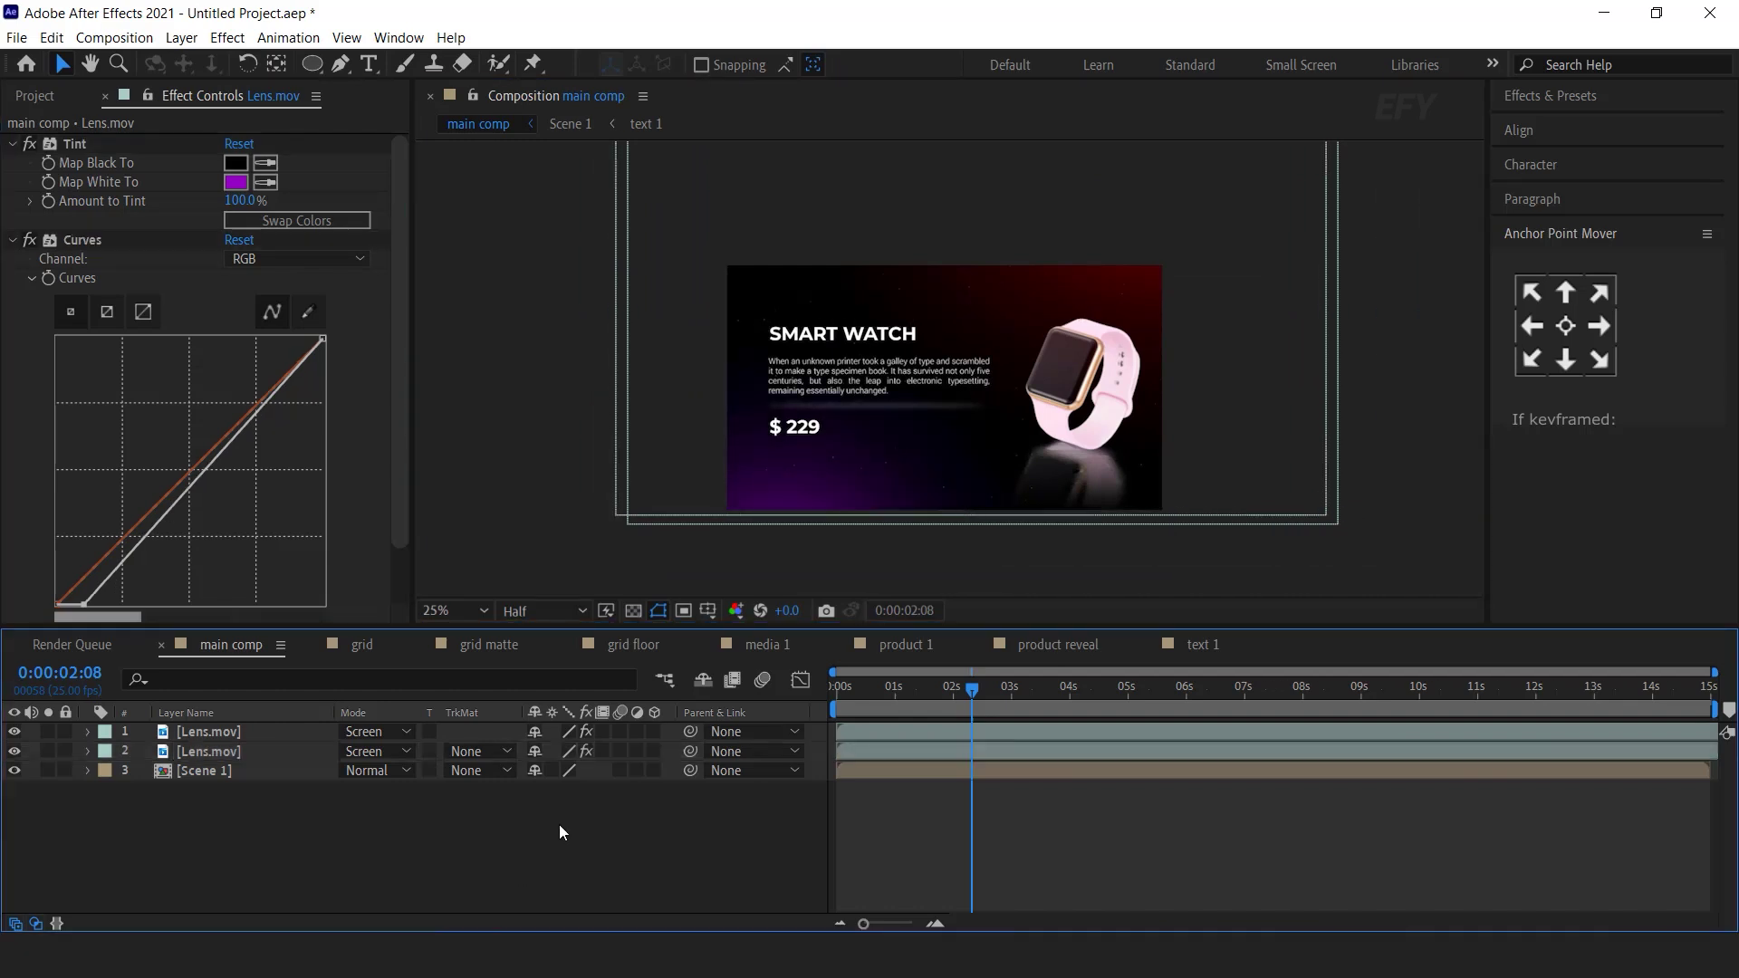
- Shift the lower Lens.mov copy's Tint Map White To toward violet, 7201BF
click(238, 182)
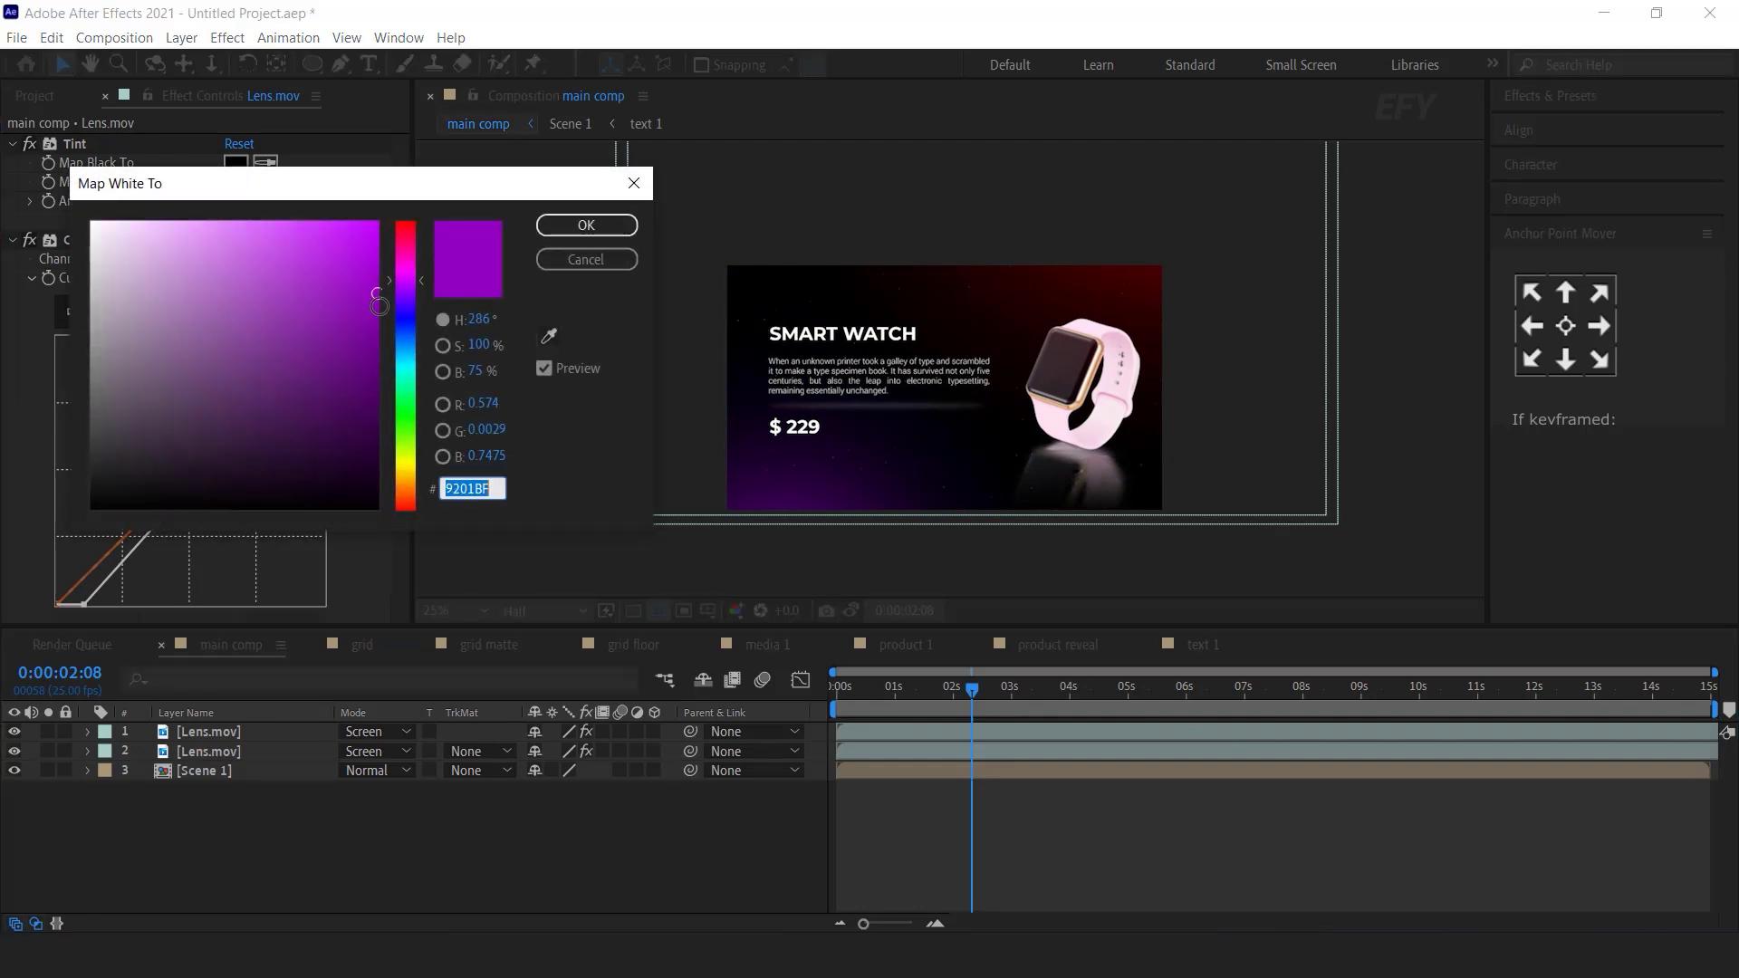
drag(422, 279, 426, 288)
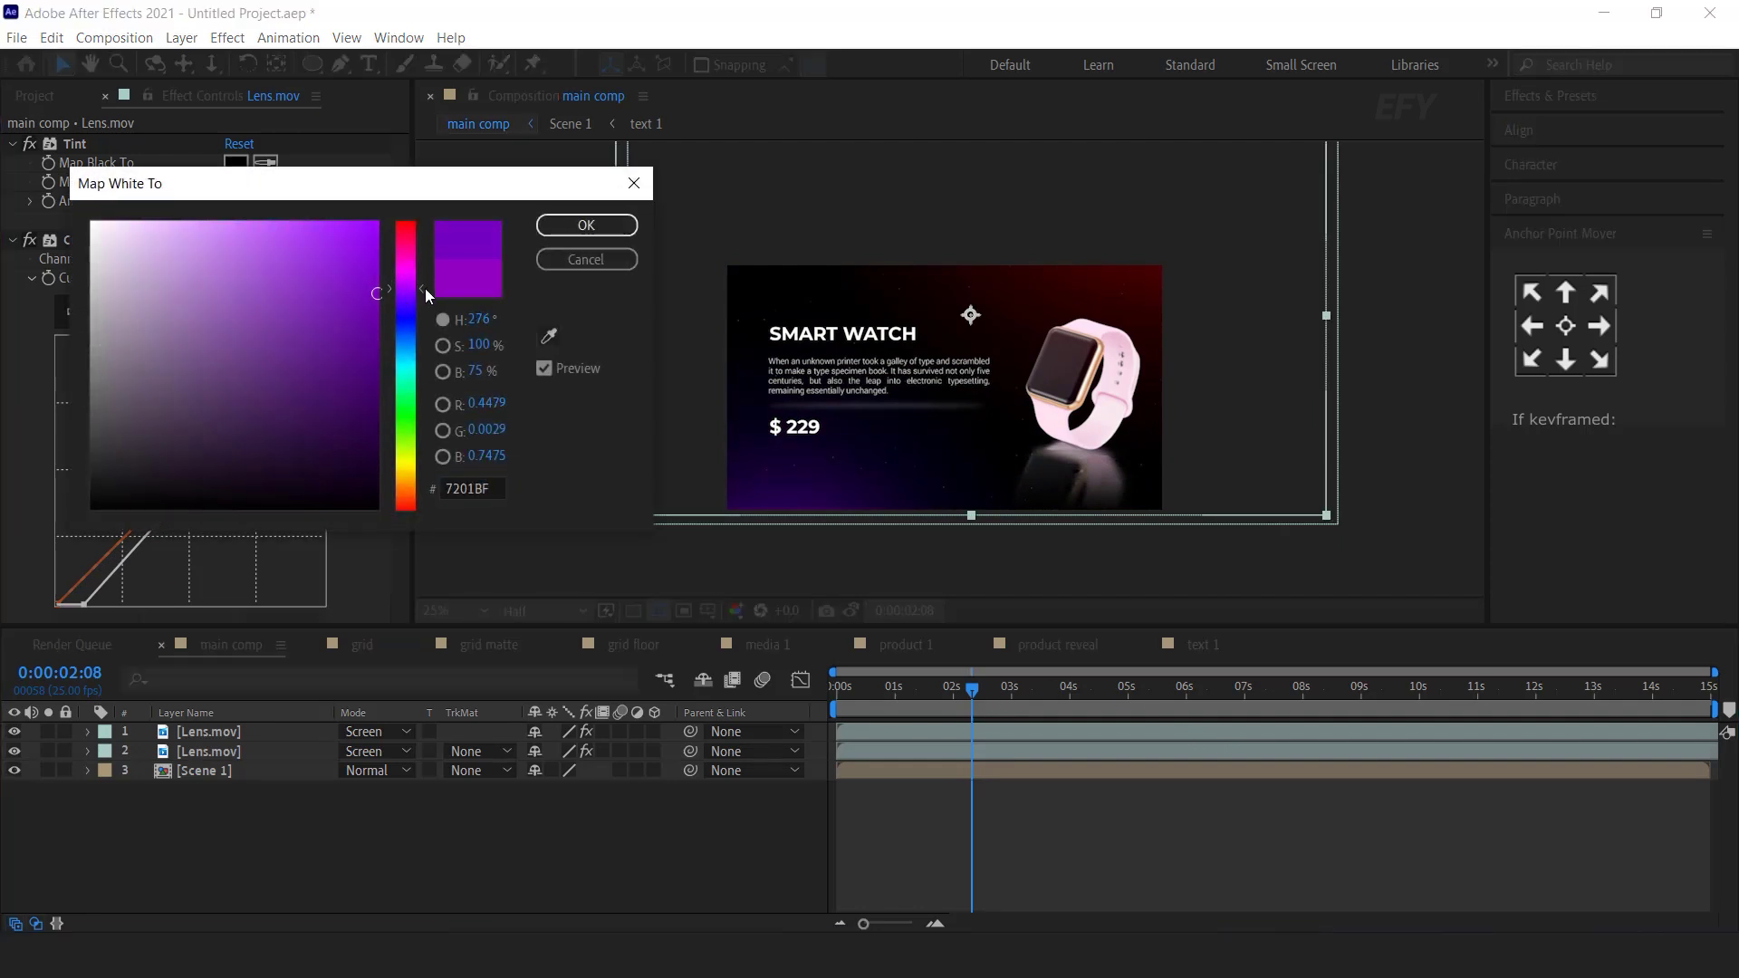
click(587, 225)
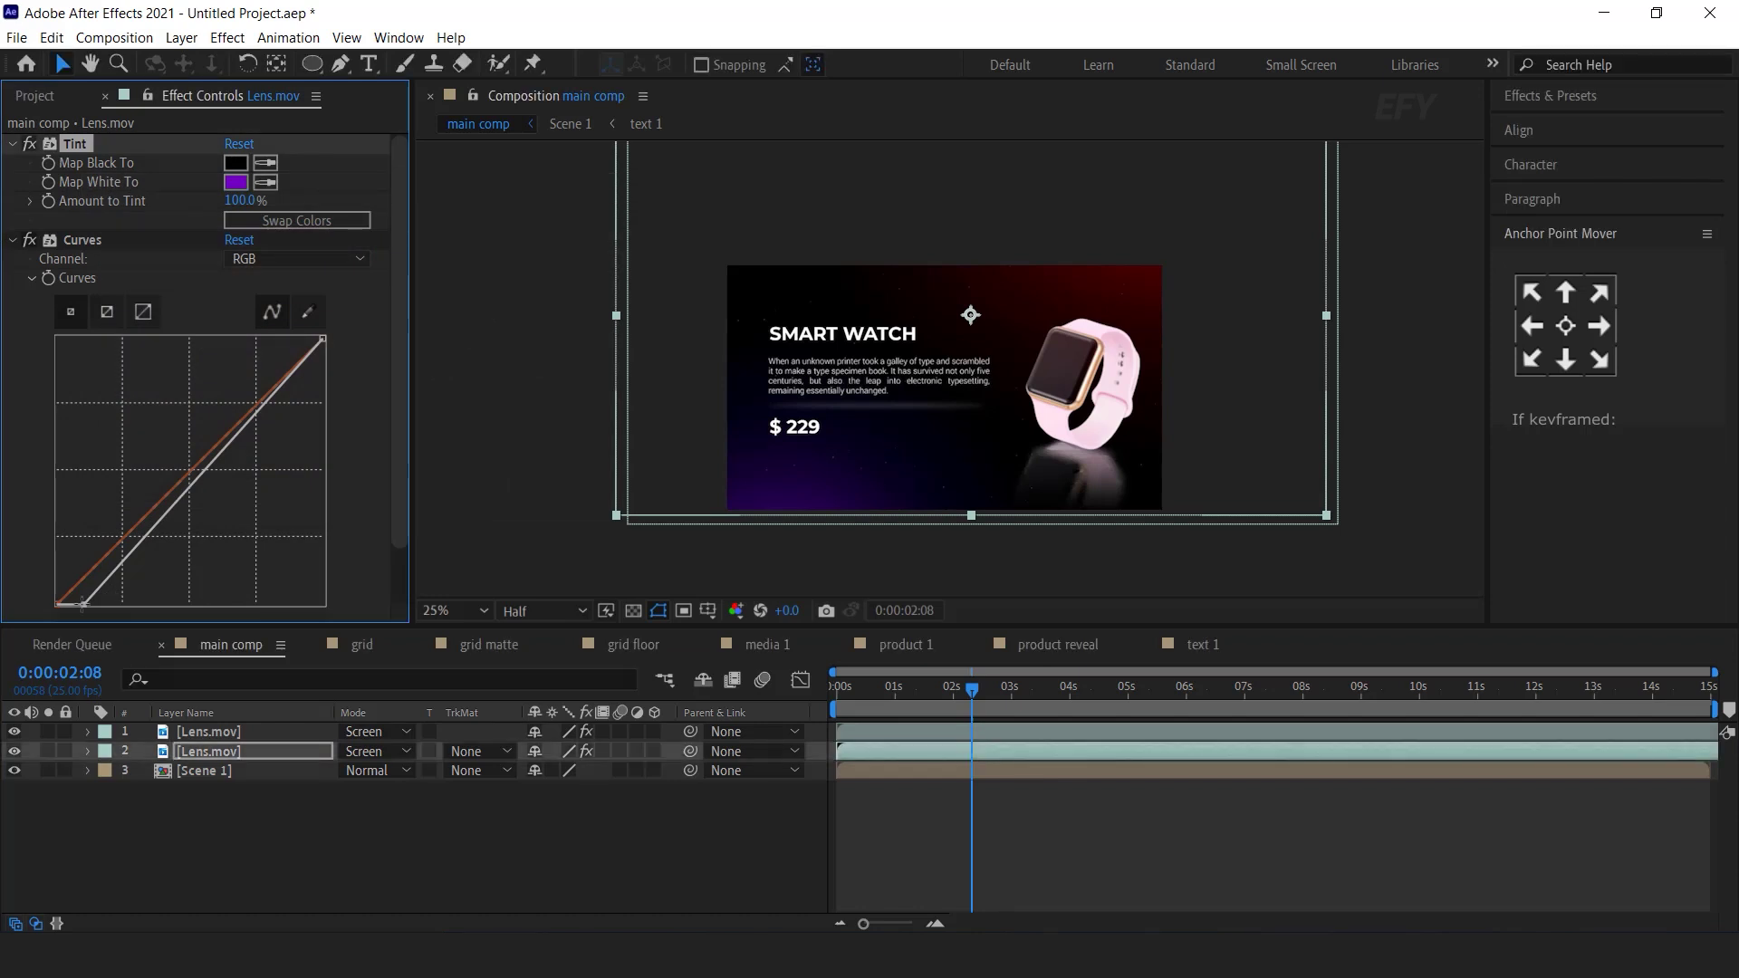
- Create a white solid in main comp and mask it with a wide ellipse spanning the bottom of the frame
right_click(663, 811)
mouse_move(822, 601)
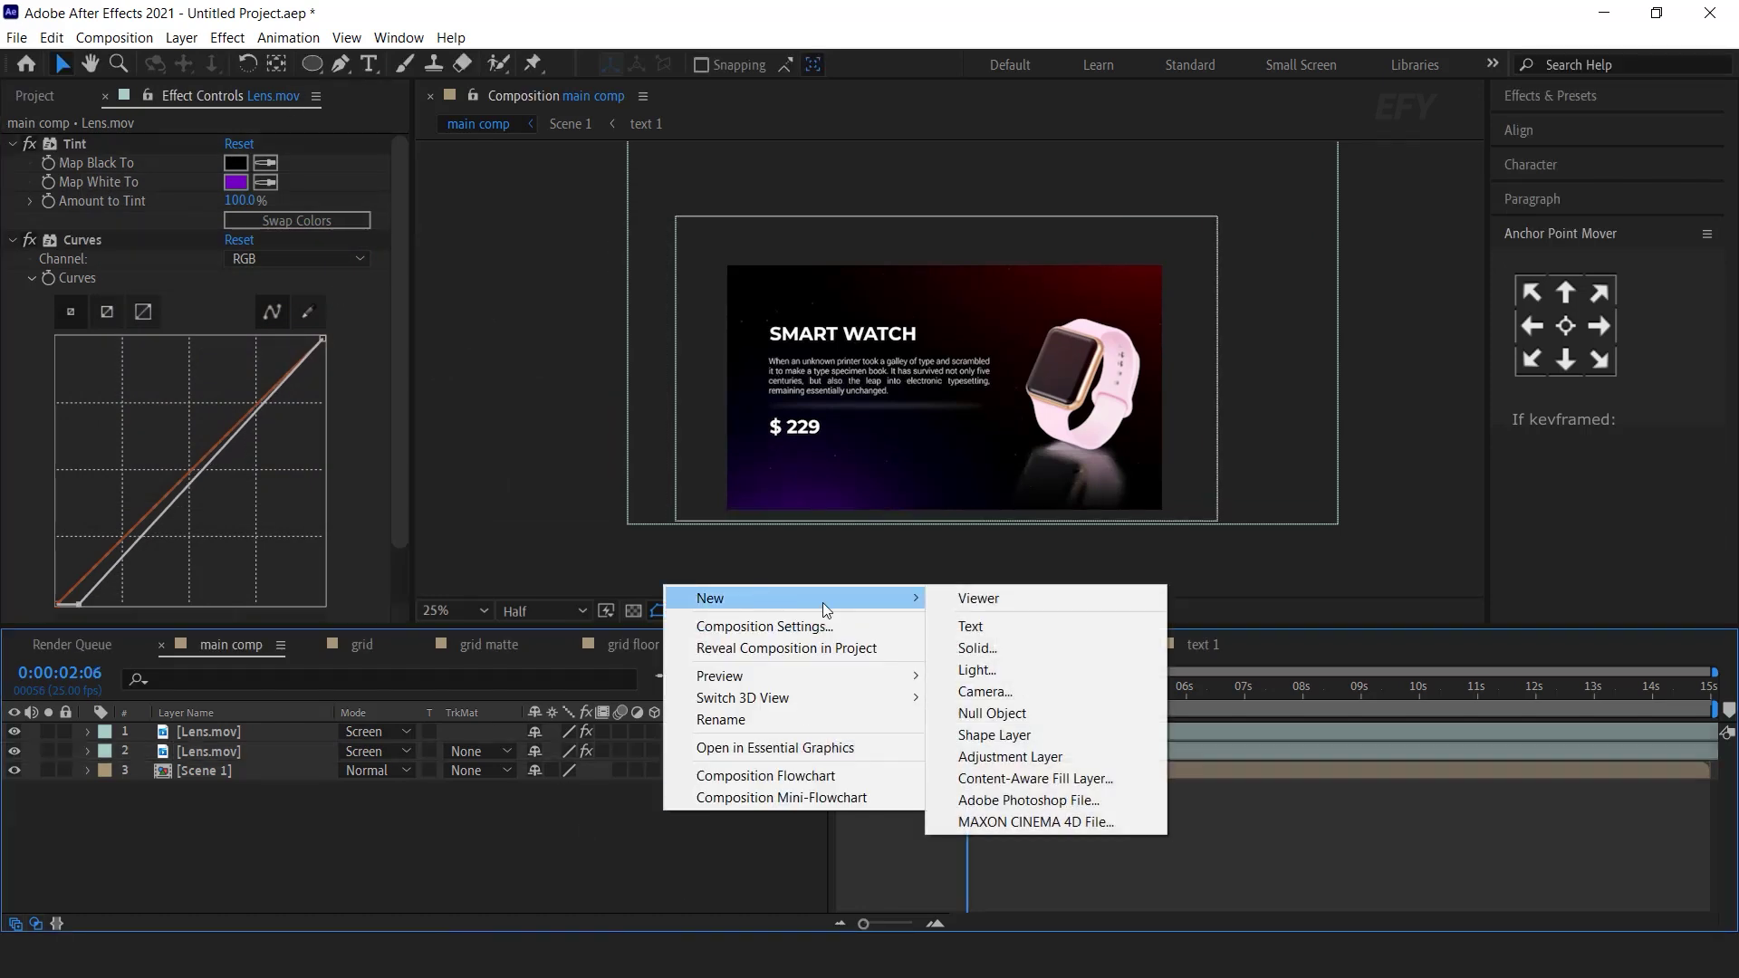
click(977, 648)
click(953, 678)
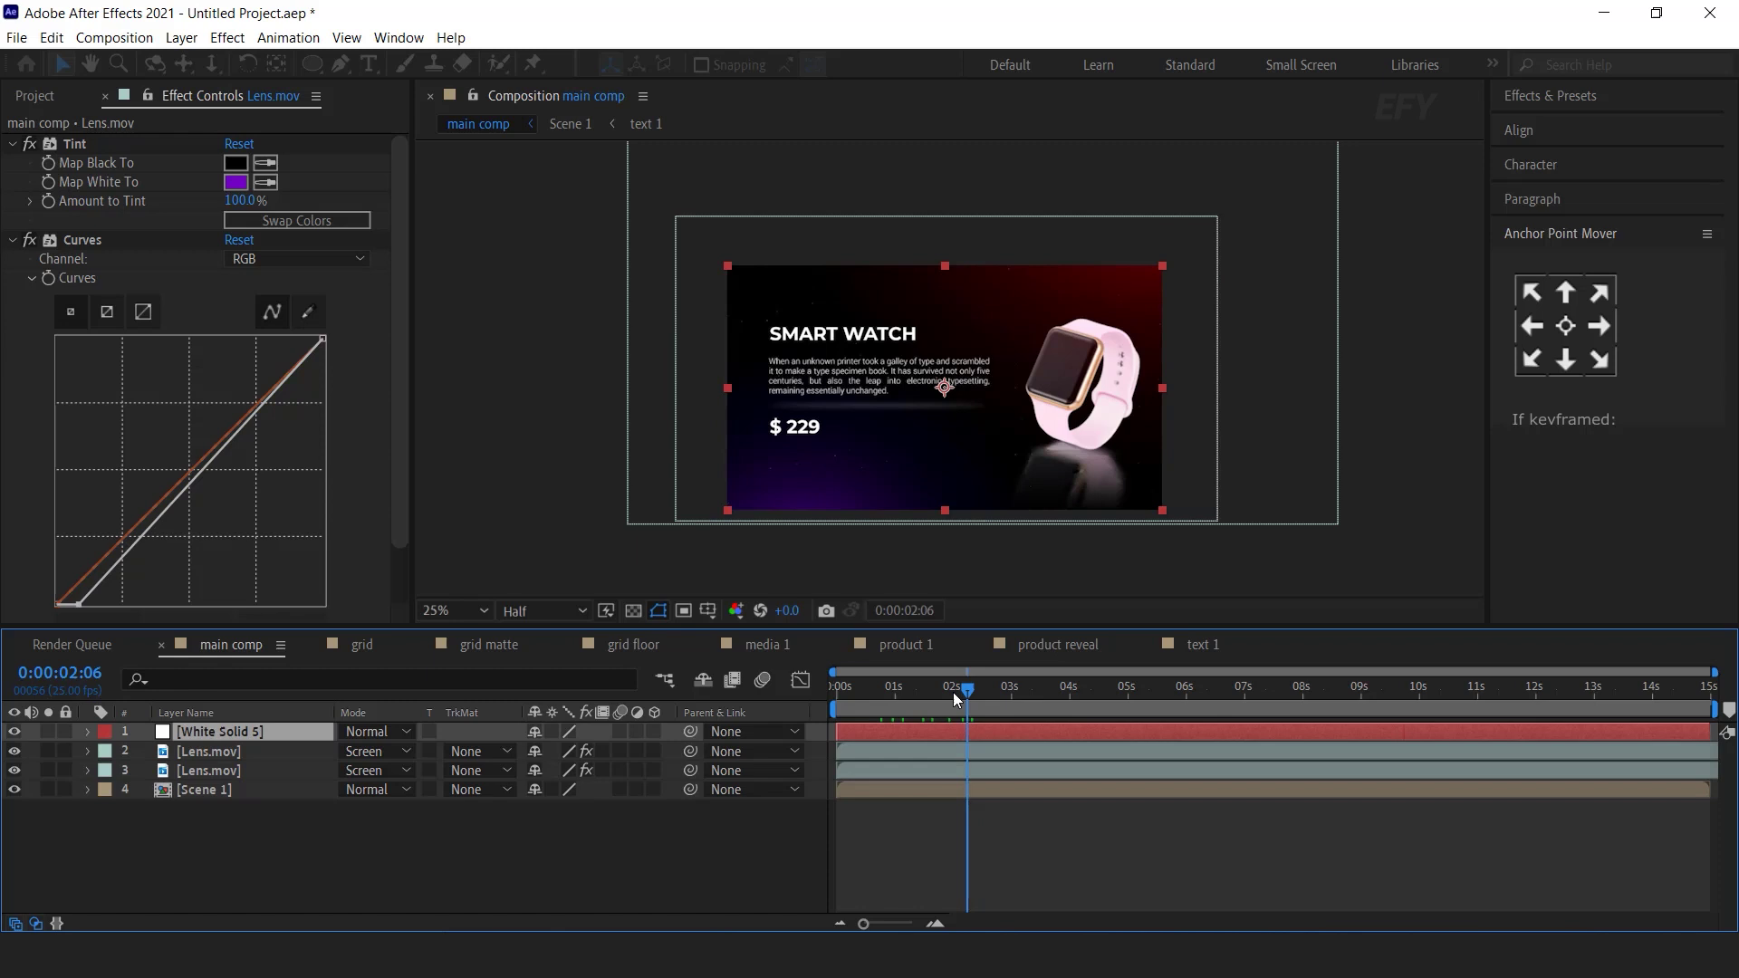
click(311, 63)
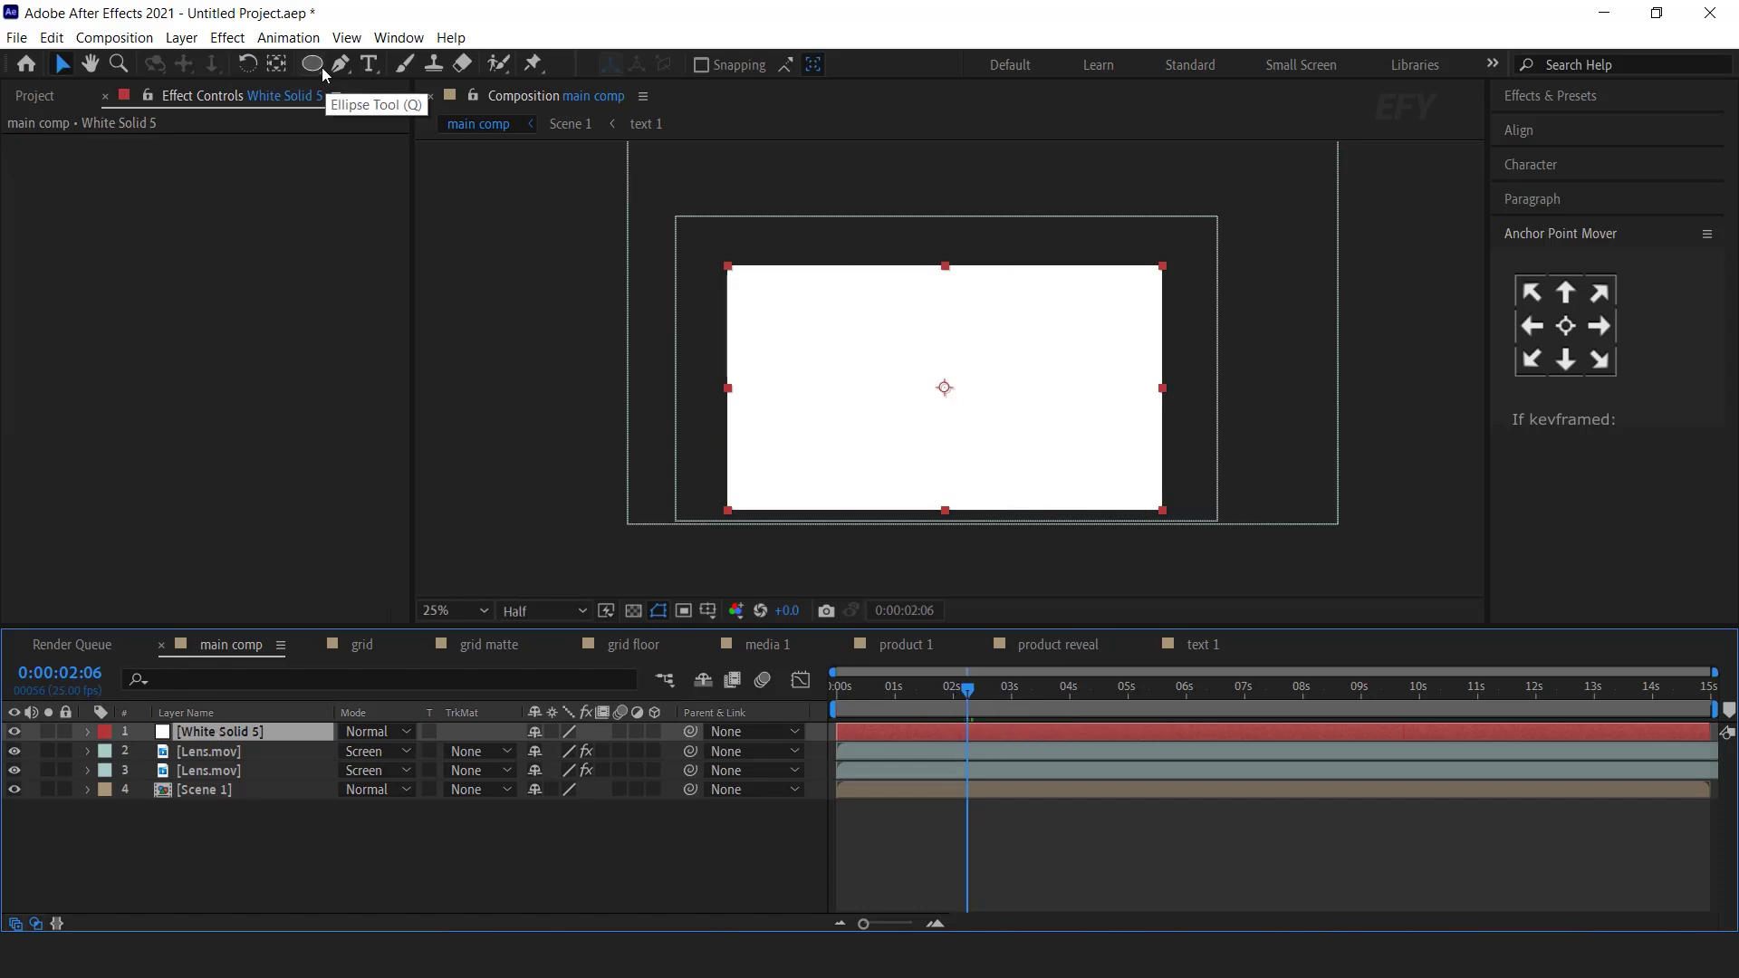
drag(711, 461, 1183, 548)
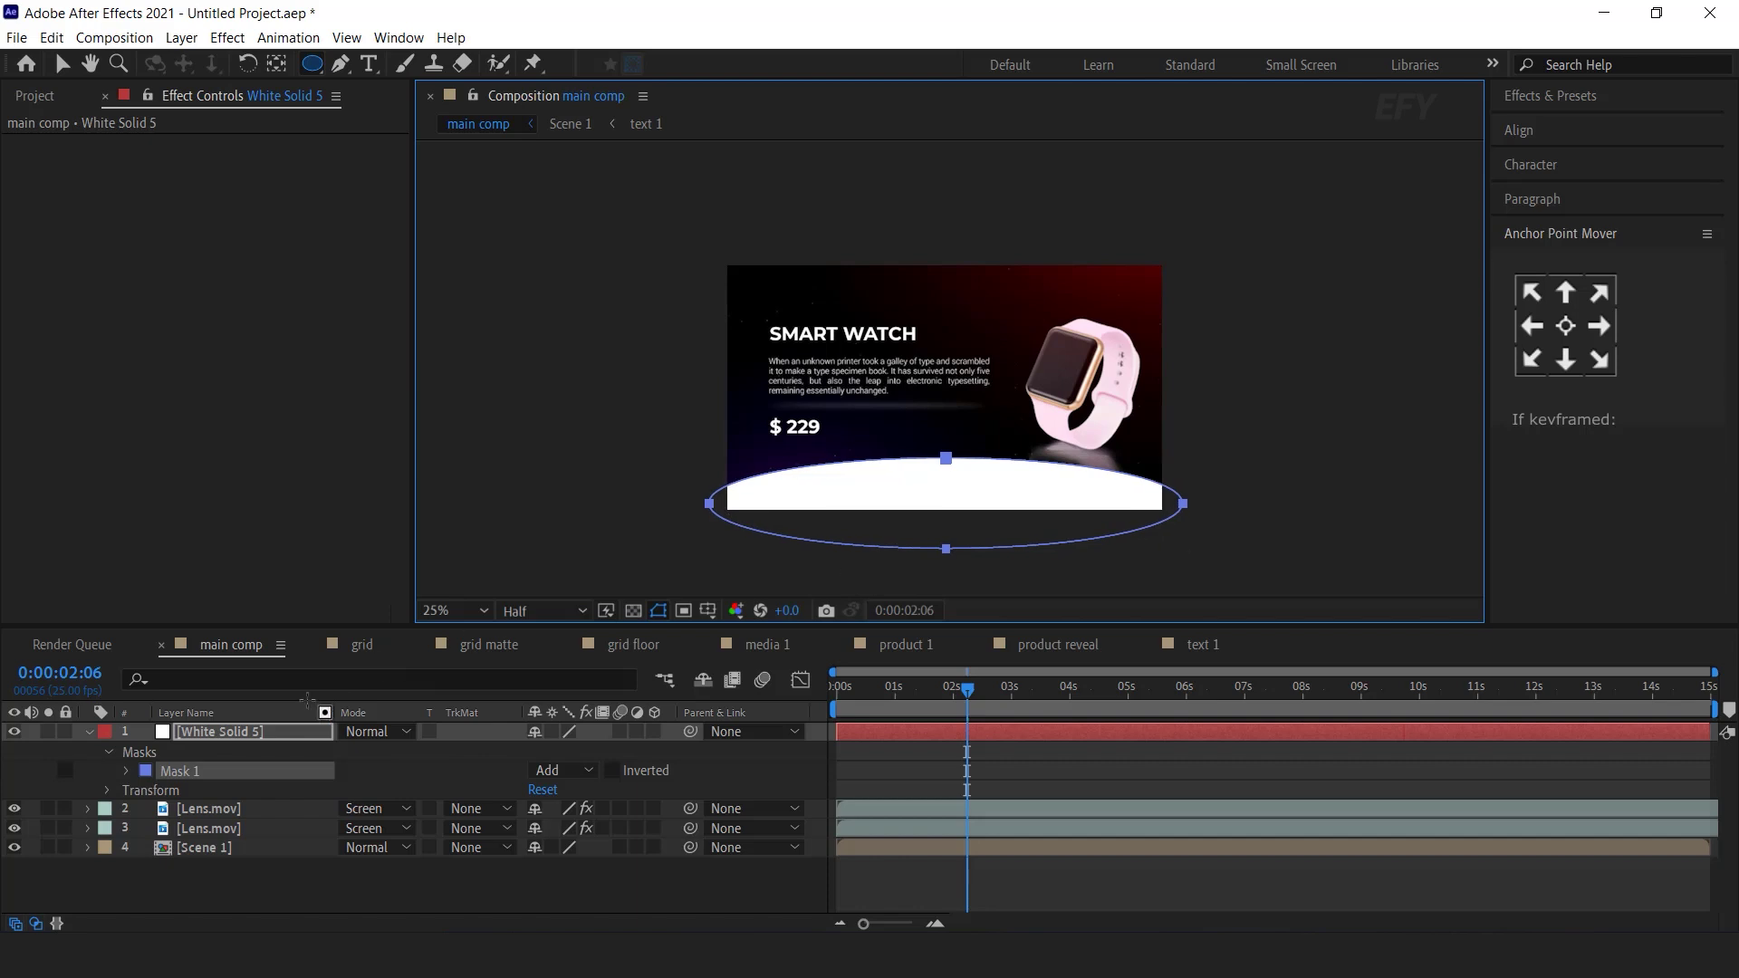
- Apply a Fill effect coloured C400FF to the white solid and feather its ellipse mask by 481 pixels
click(228, 731)
key(ctrl+space)
text(fill)
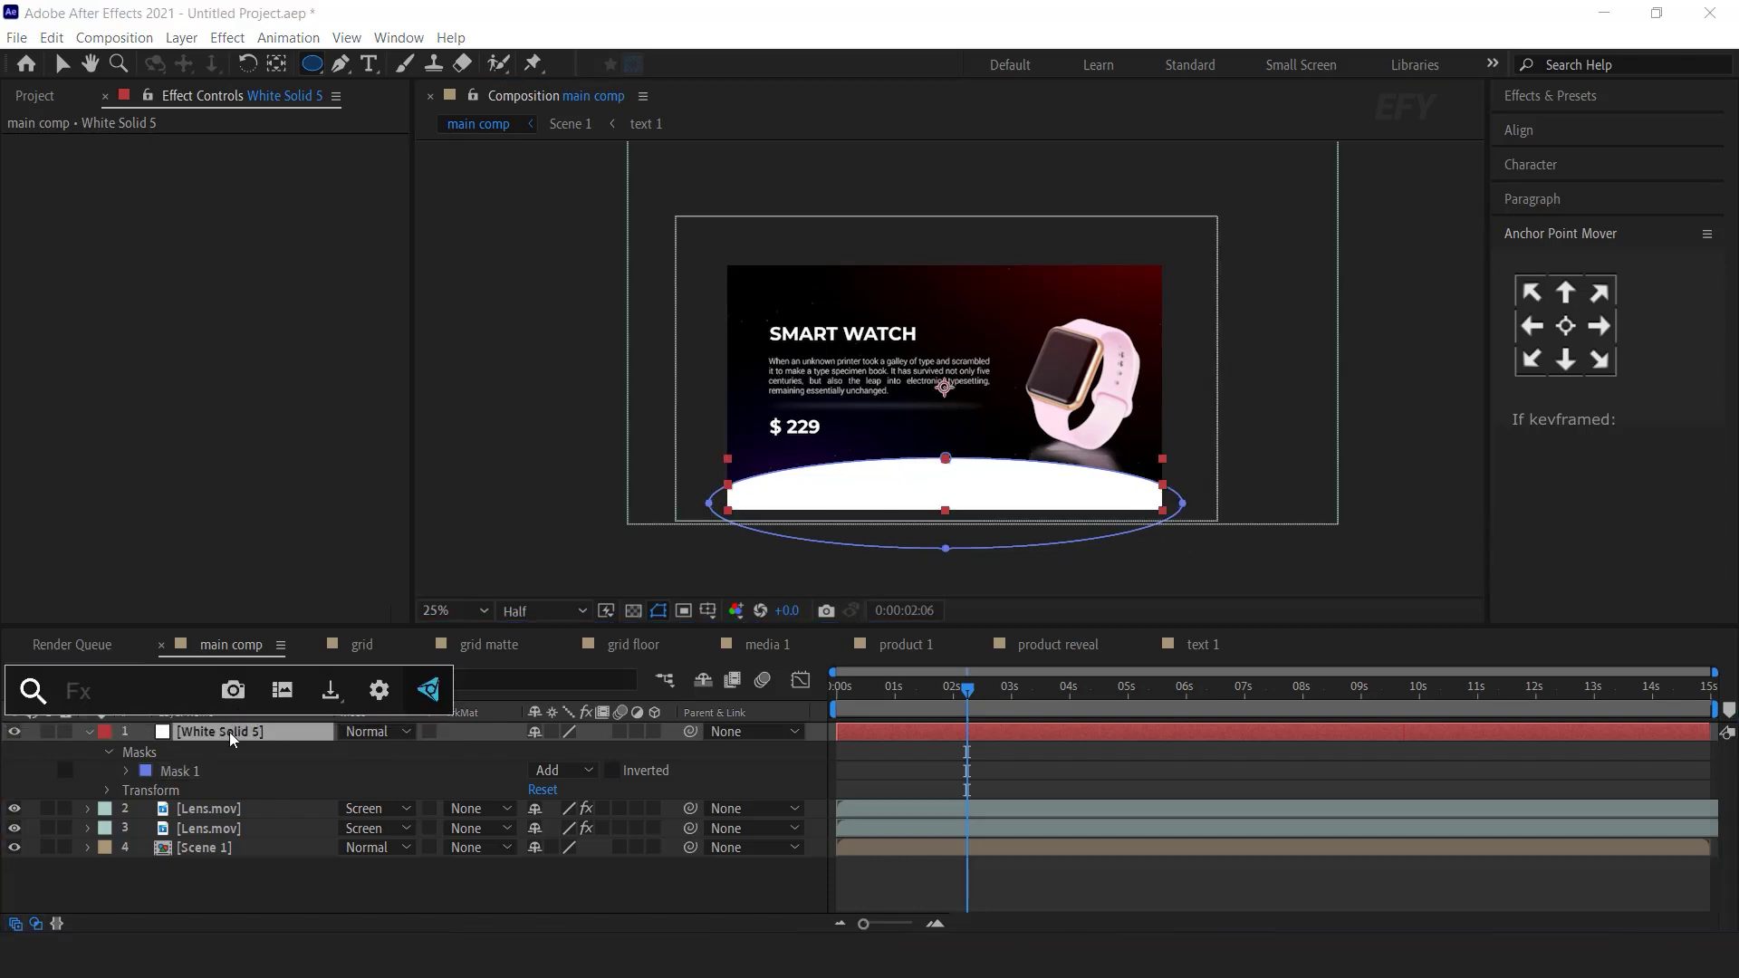
key(Return)
click(236, 201)
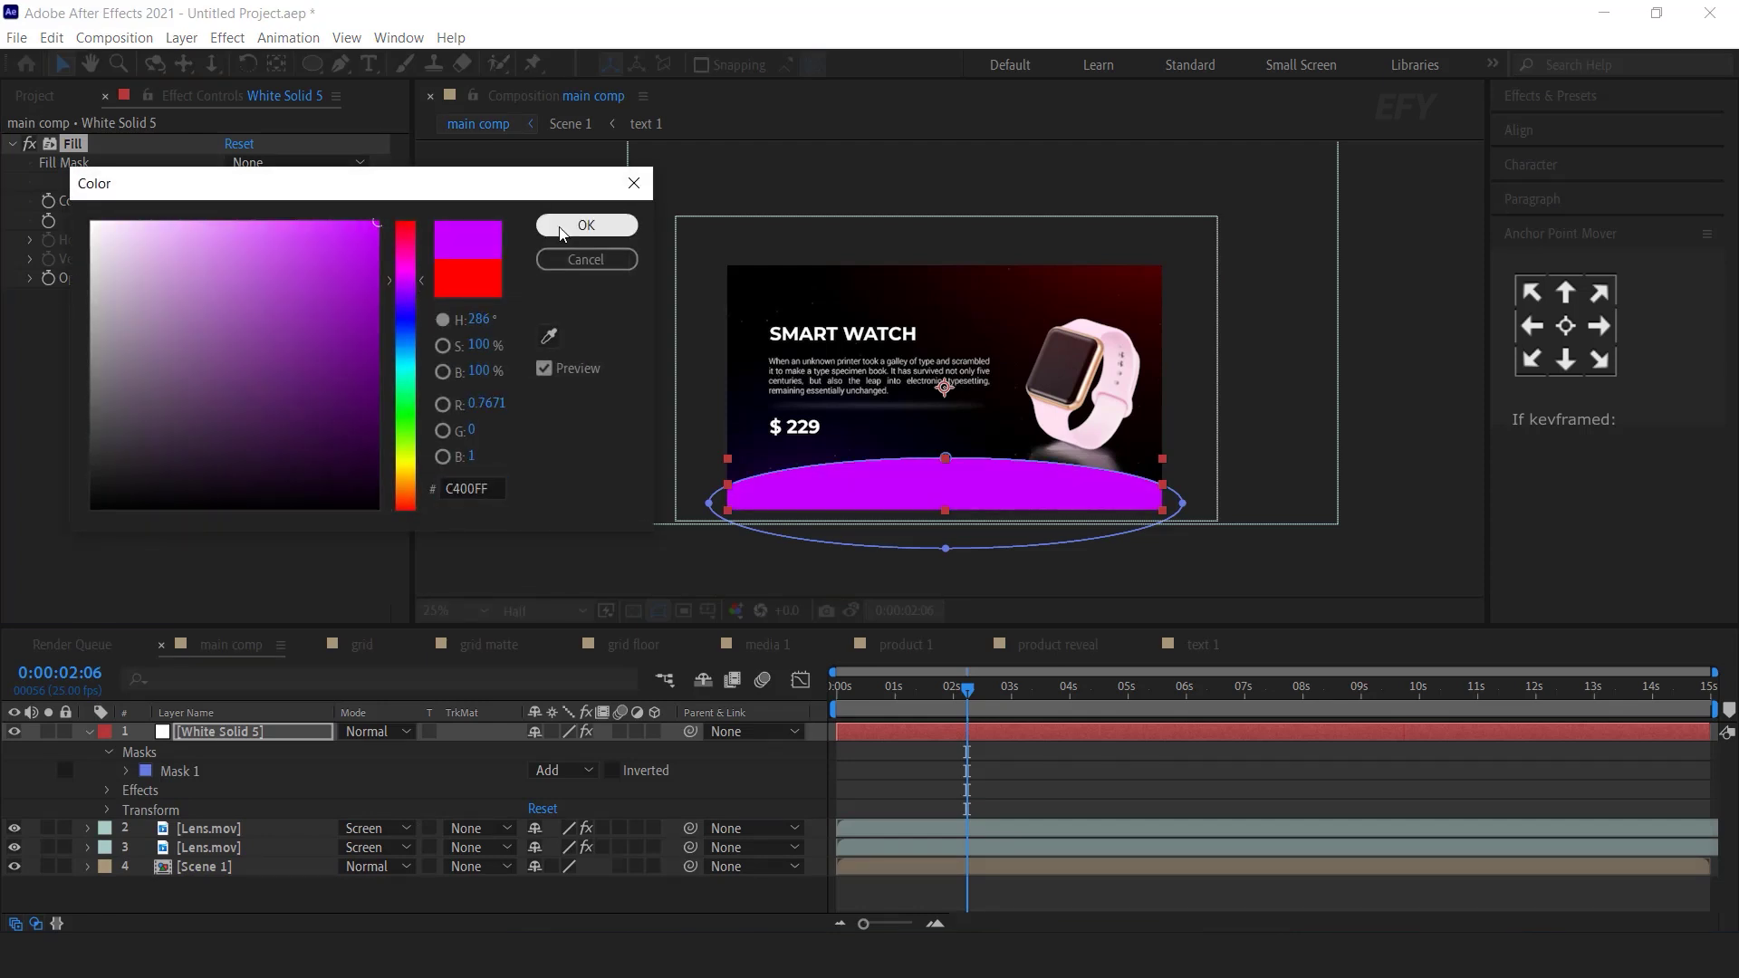
click(586, 225)
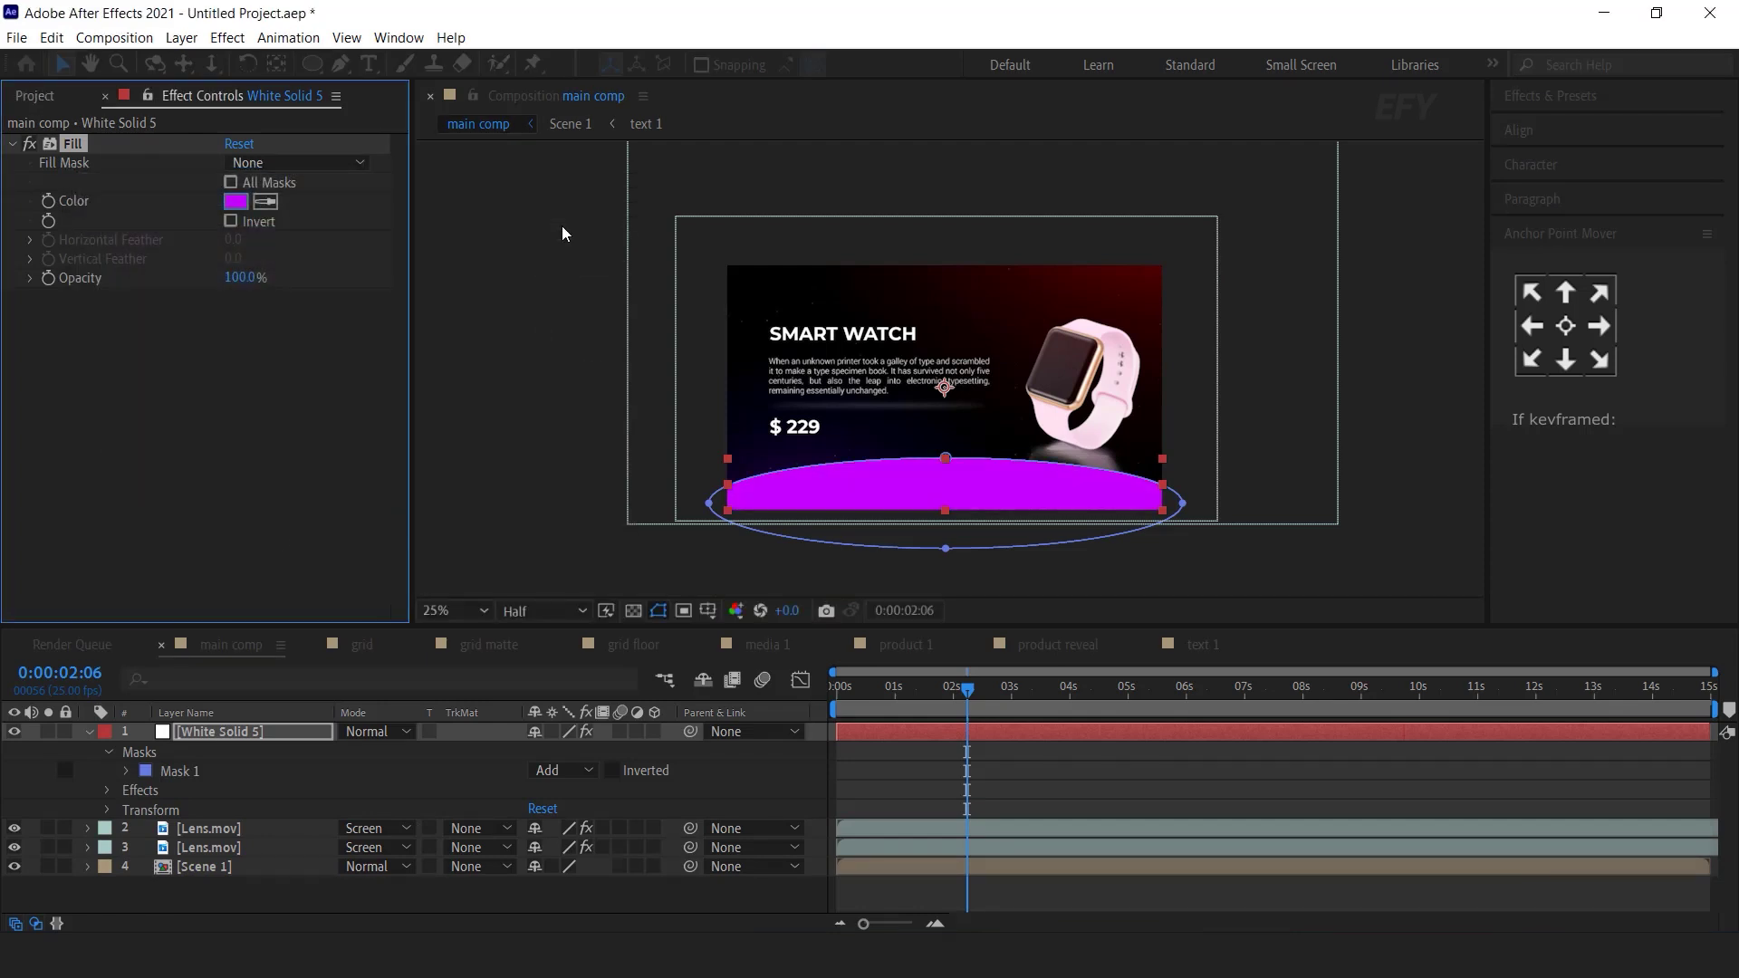
click(127, 772)
drag(576, 812, 1134, 809)
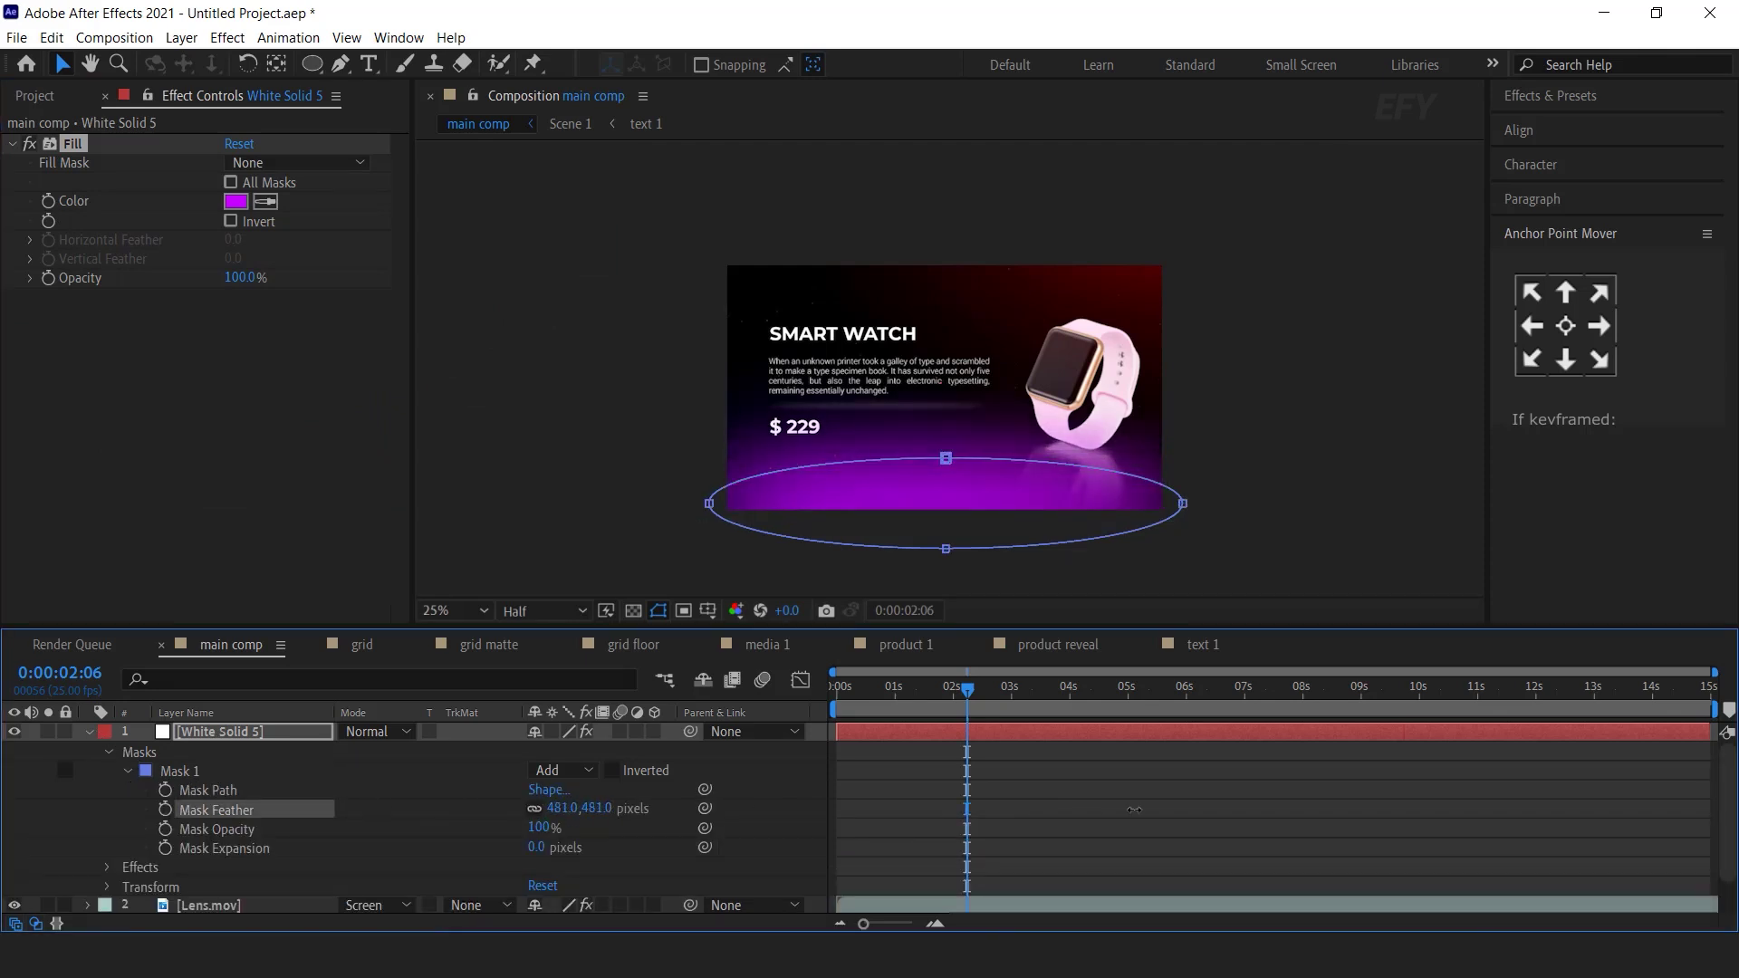
- Set the purple solid's opacity to 44%, then enlarge it slightly and shift it lower in the frame
click(263, 730)
key(t)
drag(540, 751, 488, 750)
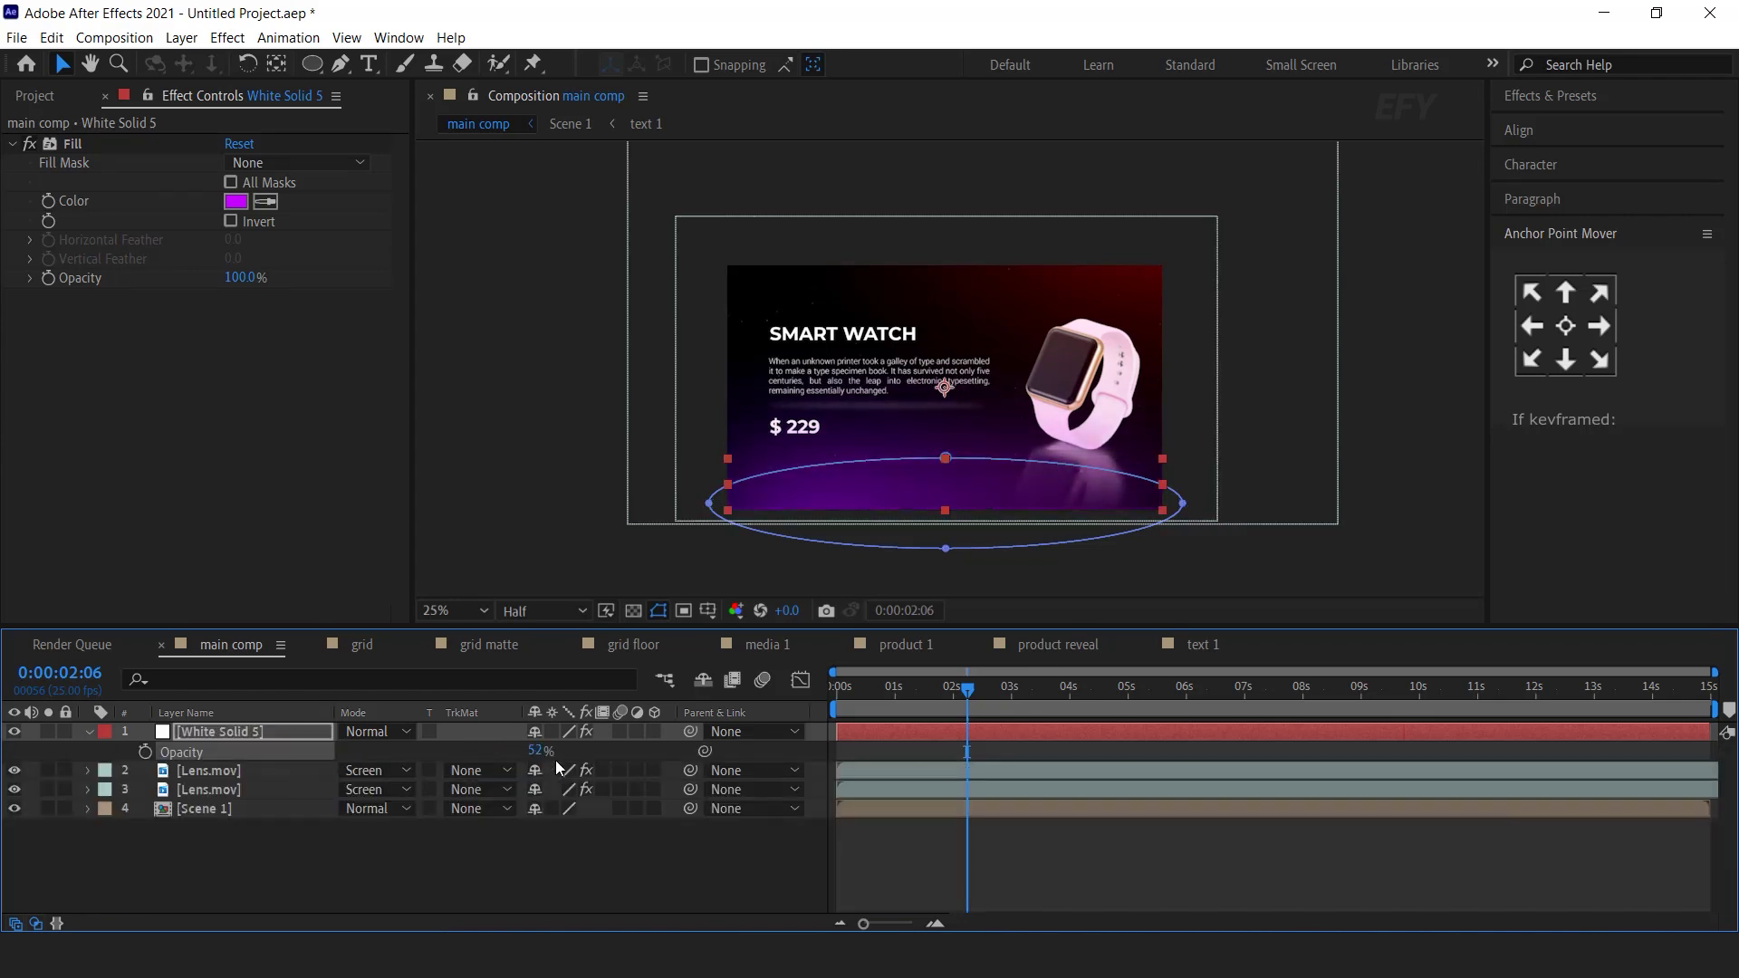
drag(535, 750, 511, 750)
click(106, 746)
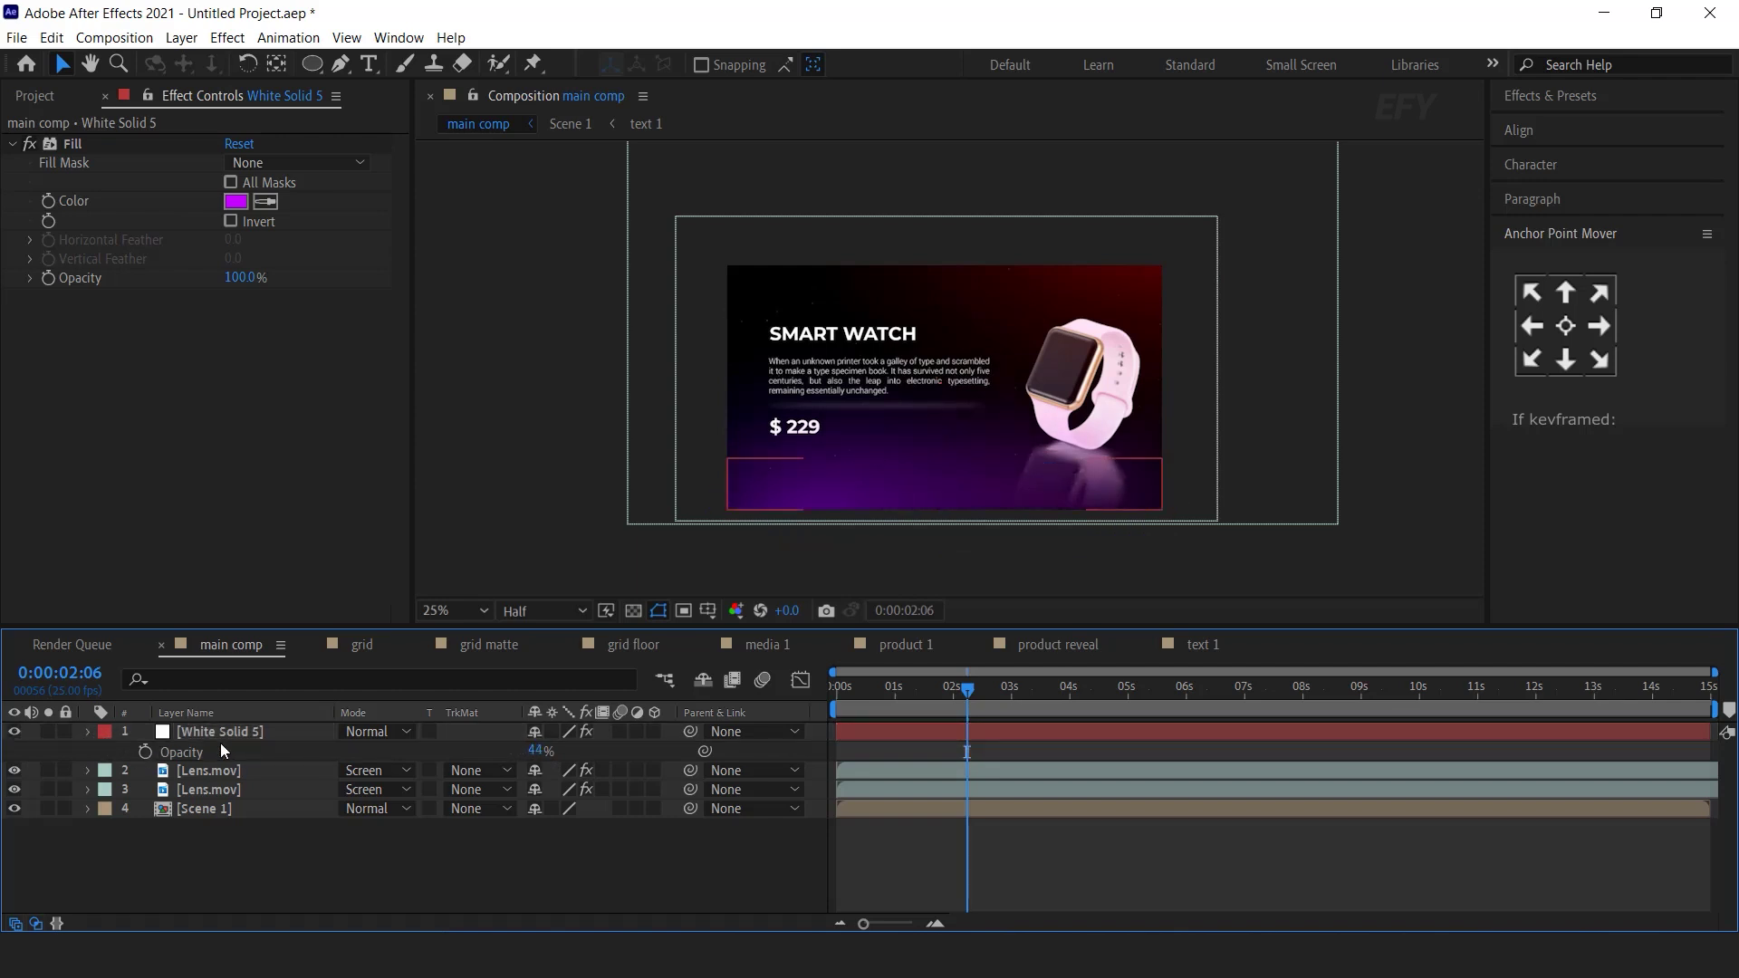
click(228, 736)
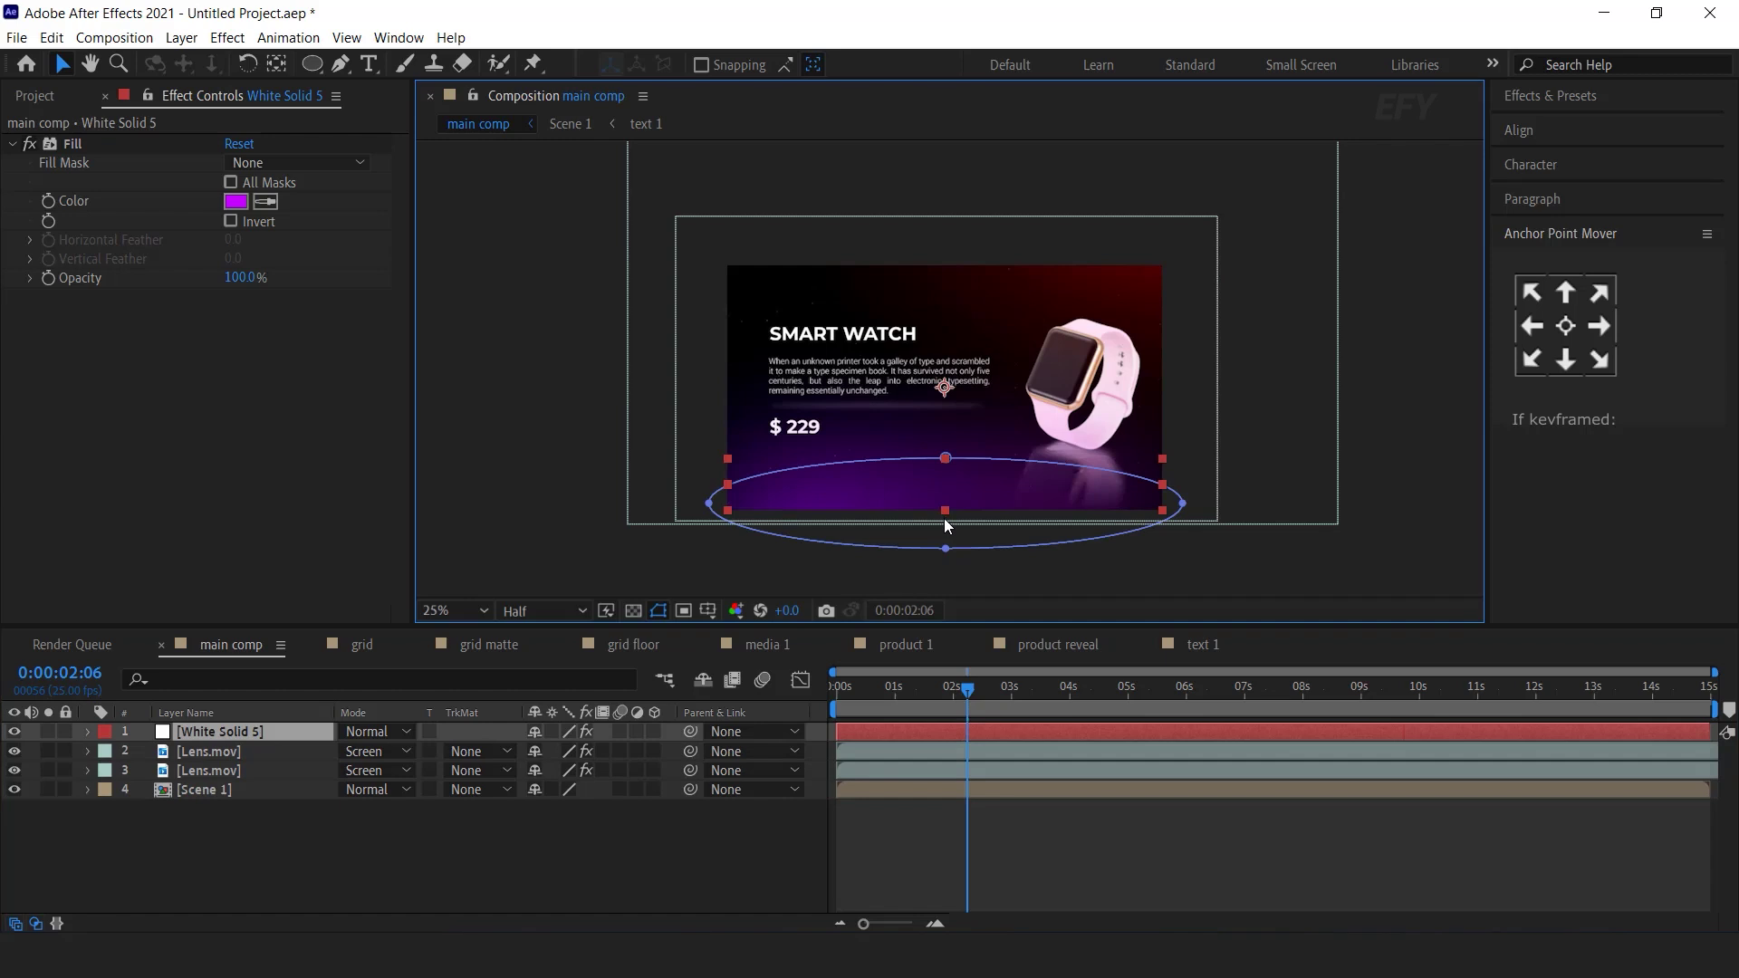
click(698, 840)
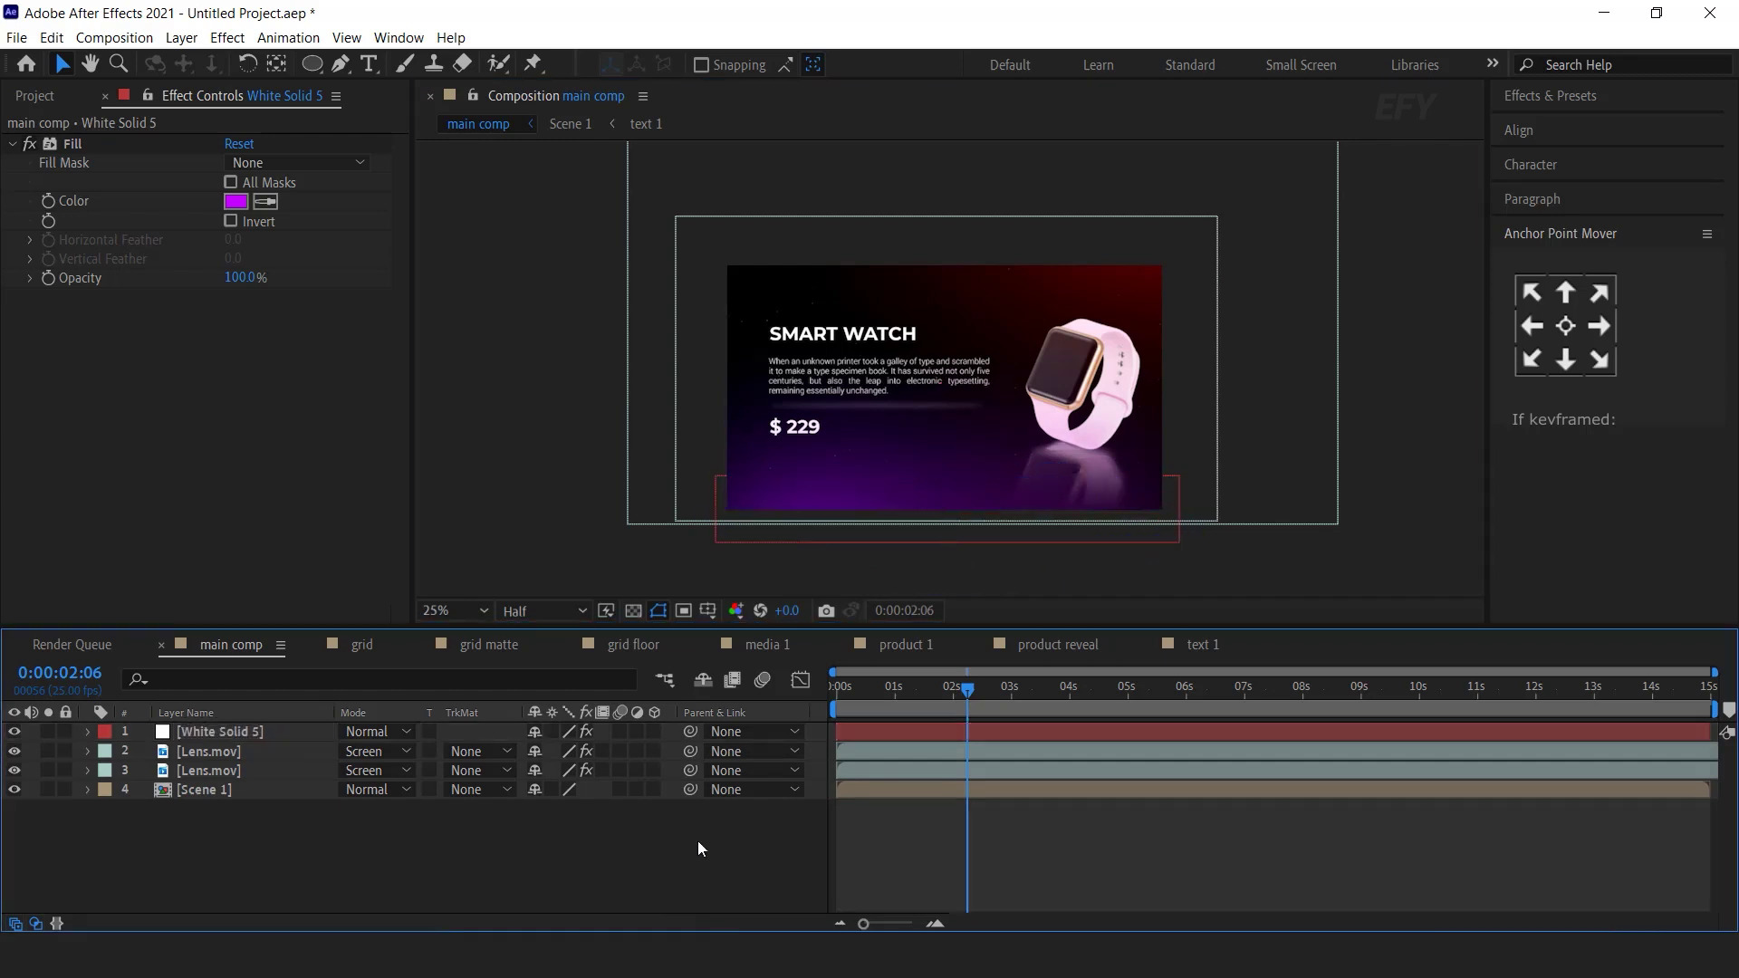
- Change the lower Lens.mov copy's Map White To to blue and stack the solid beneath both Lens.mov layers
click(219, 752)
drag(218, 731, 251, 773)
click(290, 852)
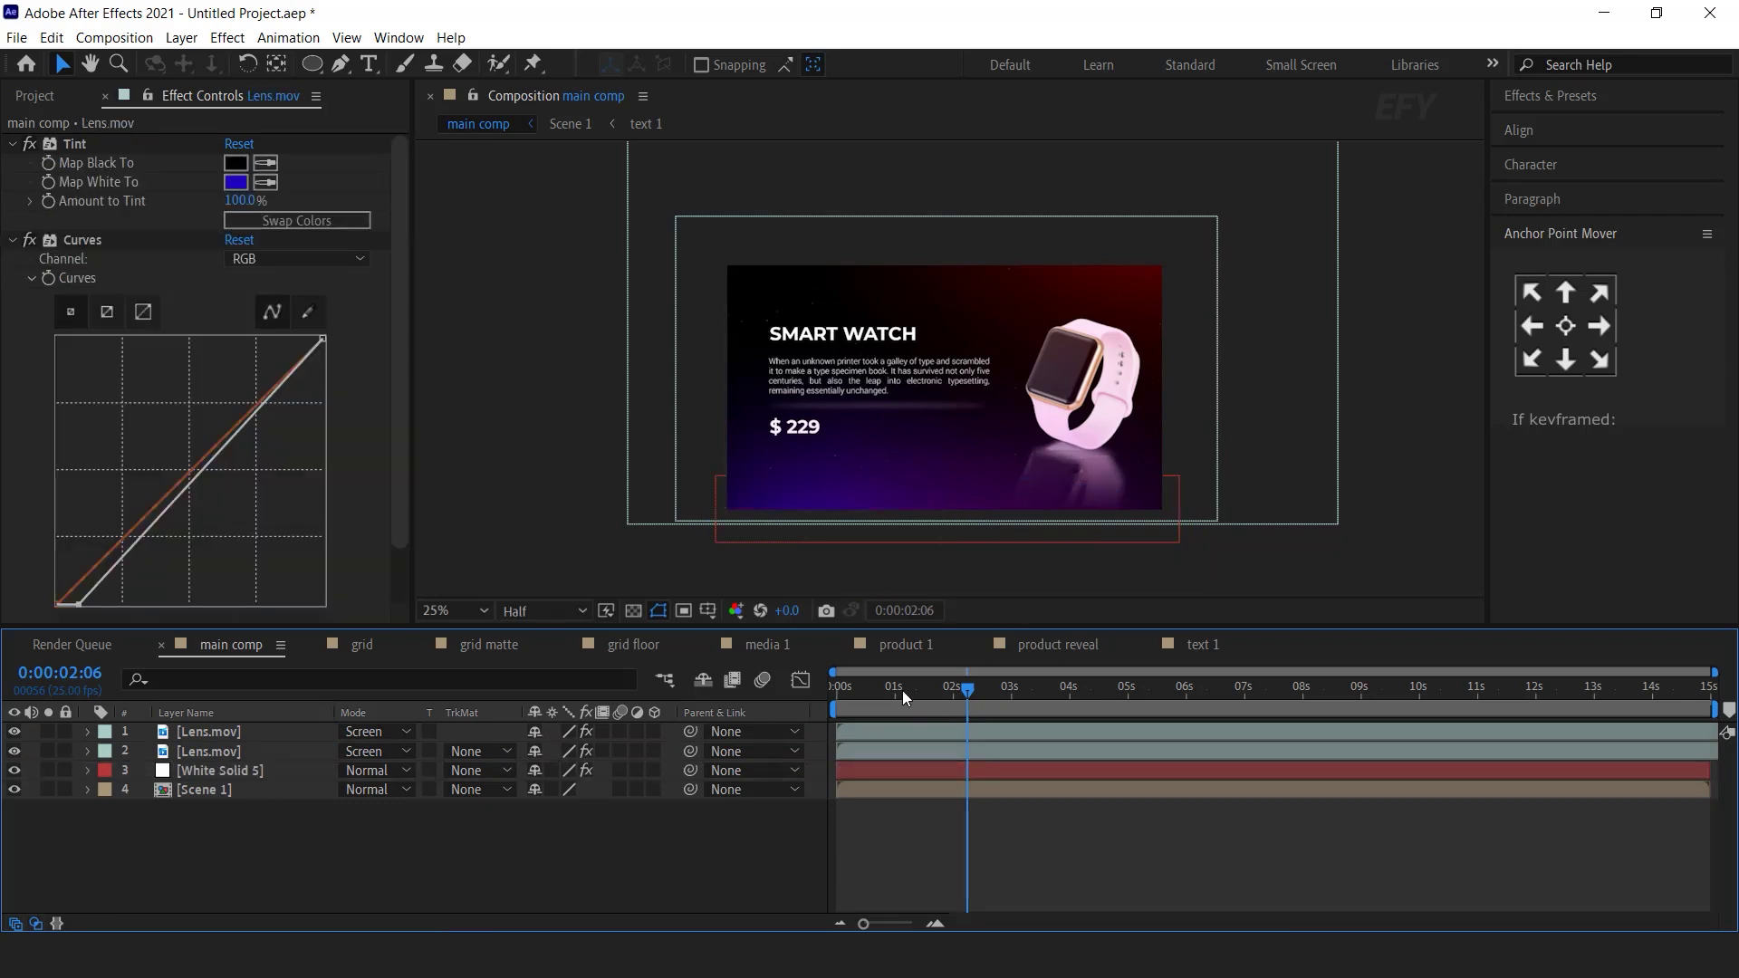
- Preview the composition from the start and inspect the coloured glows around 0:00:02:14
drag(902, 690, 837, 693)
key(space)
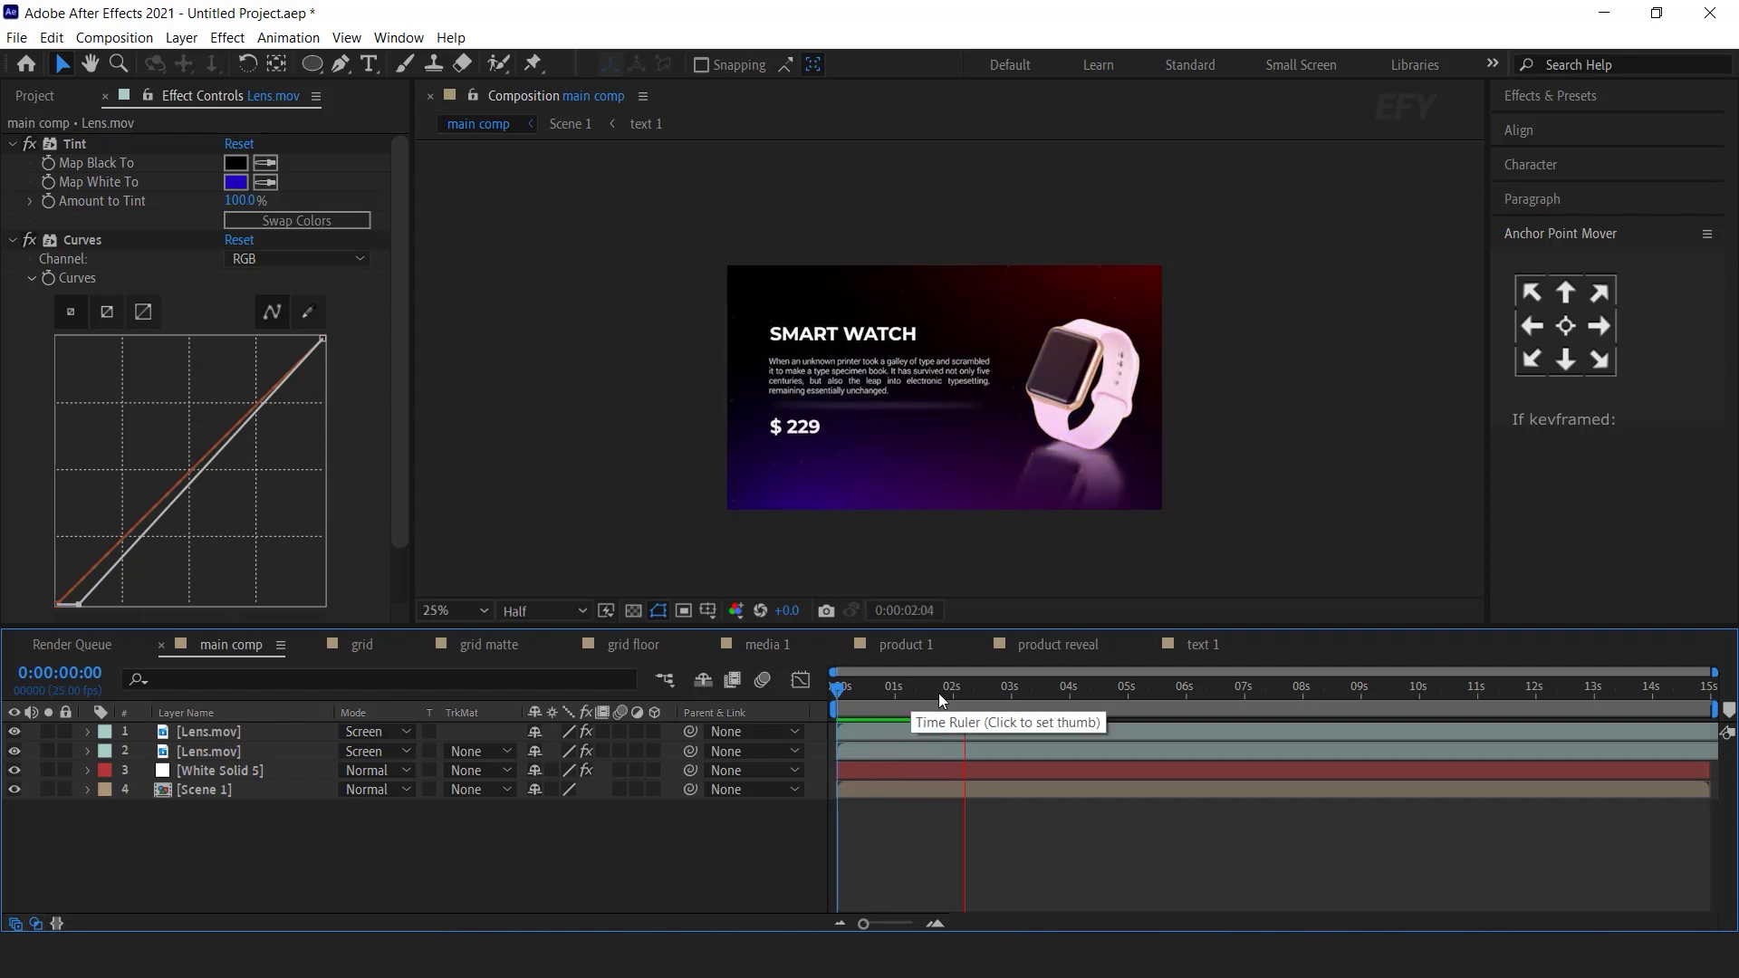
drag(942, 692, 986, 692)
scroll(1063, 355, up, 2)
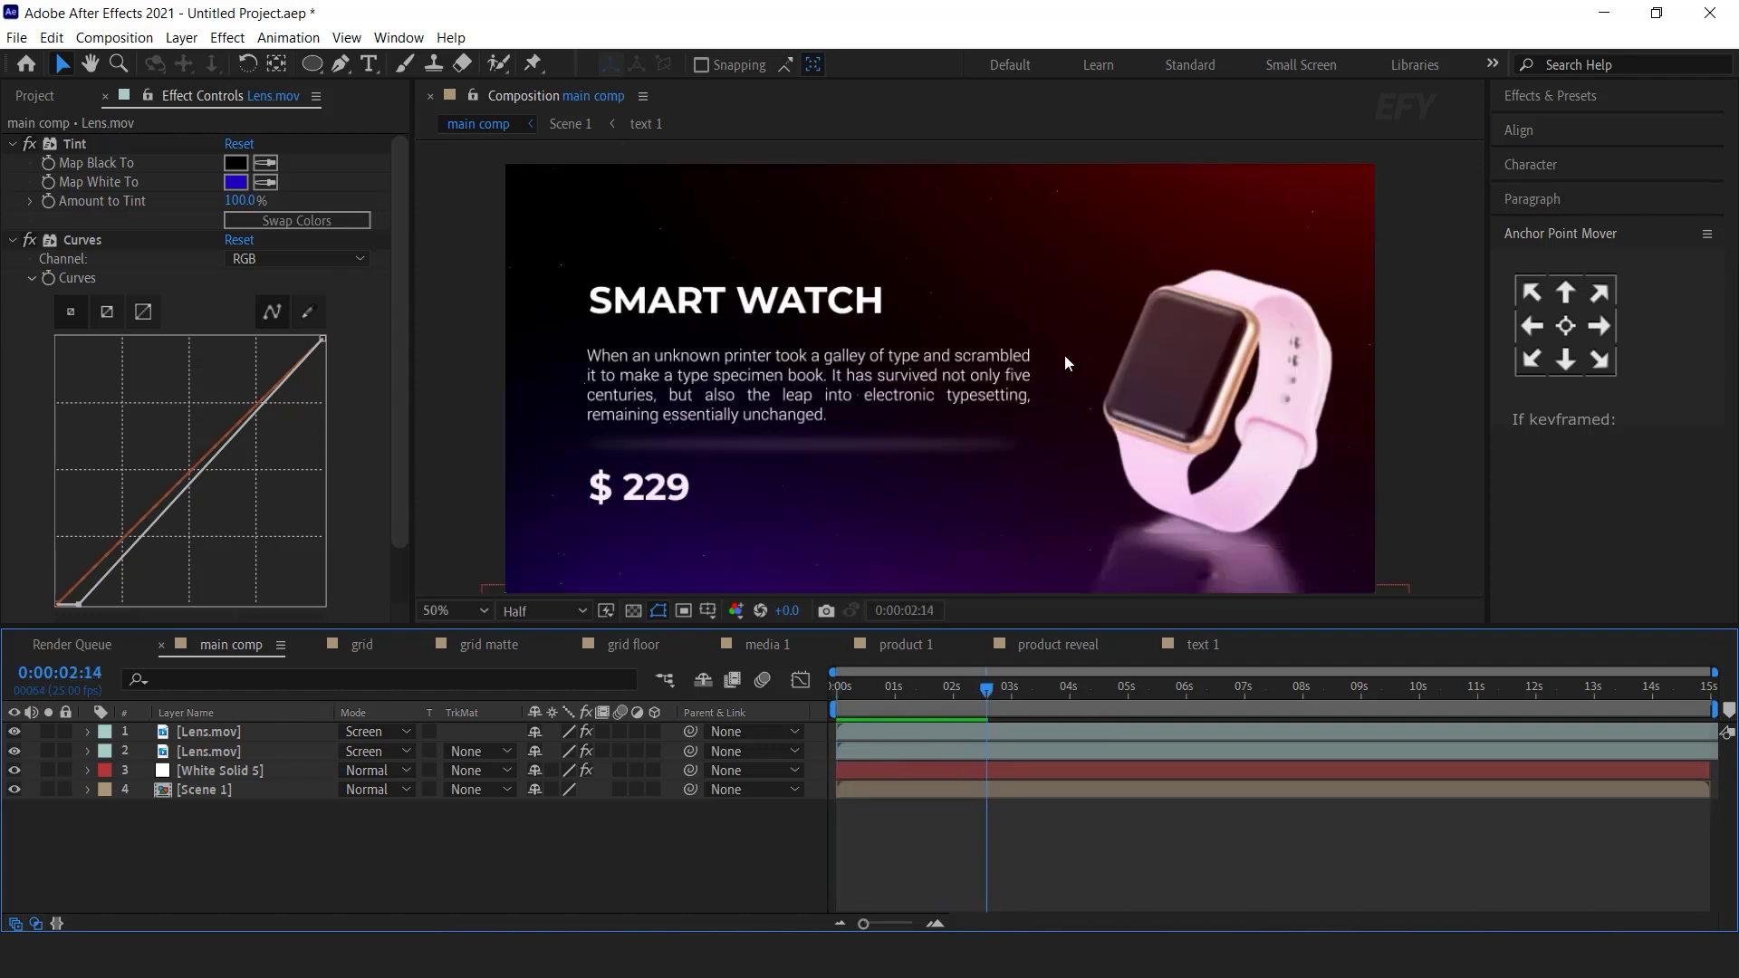
key(comma)
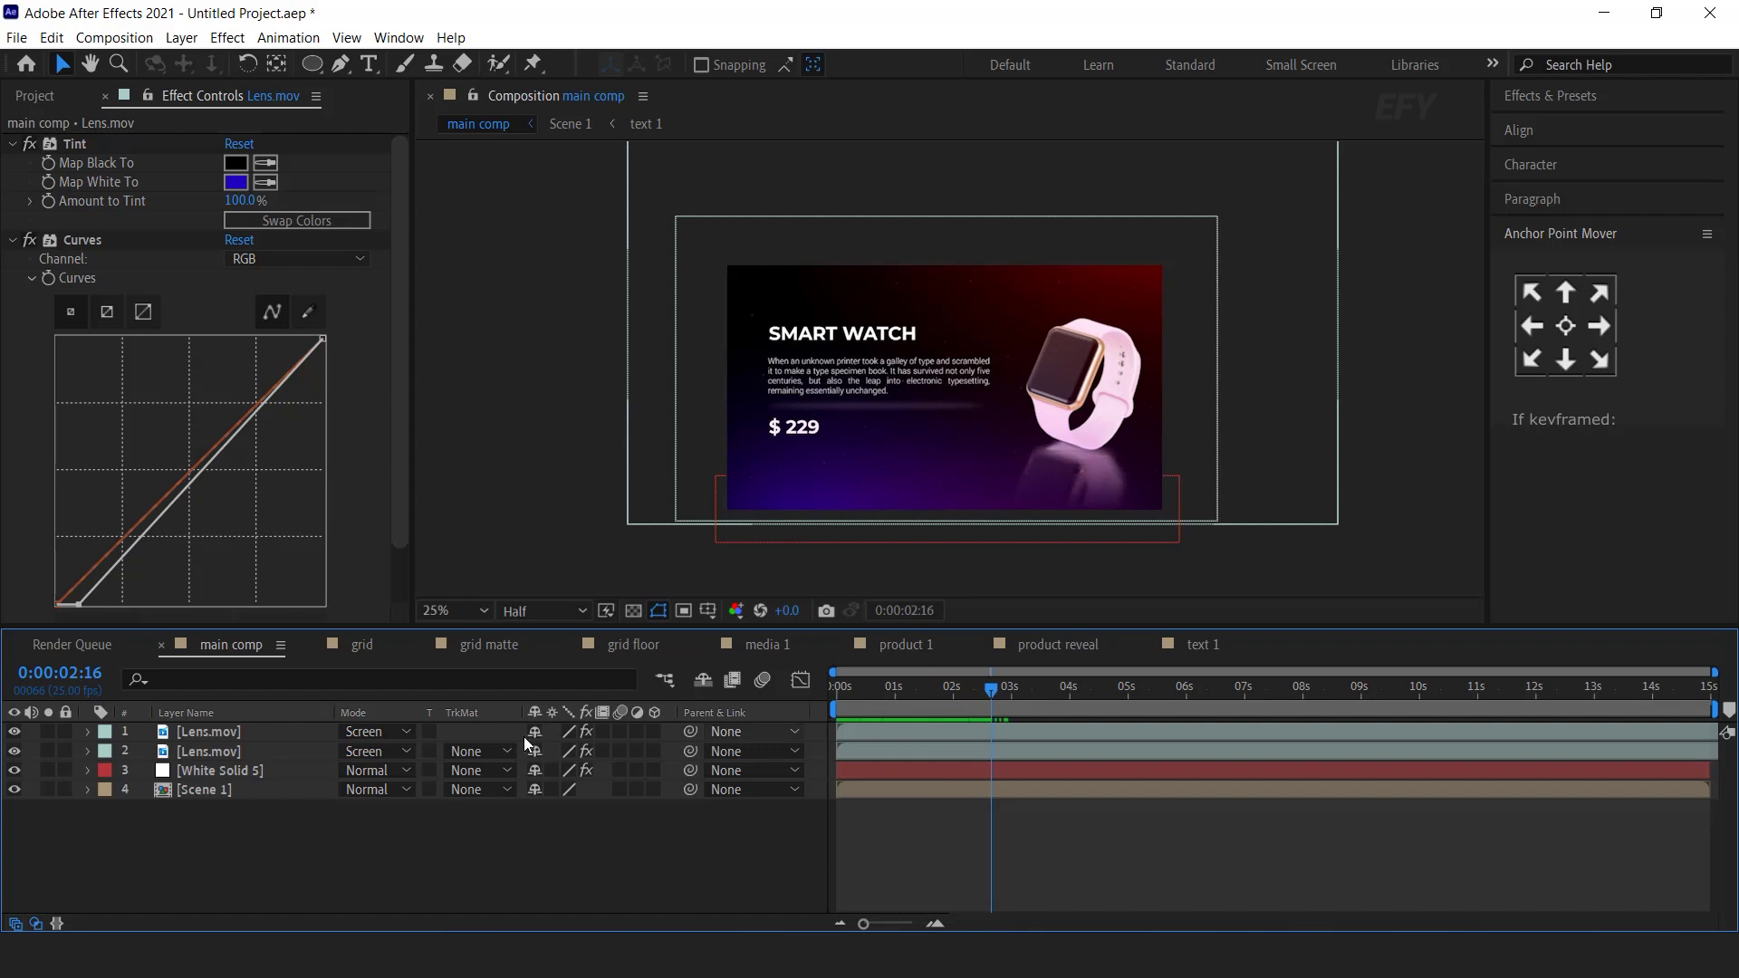
- Duplicate the Scene 1 layer in main comp and make the upper copy start at 0:00:05:01
click(217, 791)
key(ctrl+d)
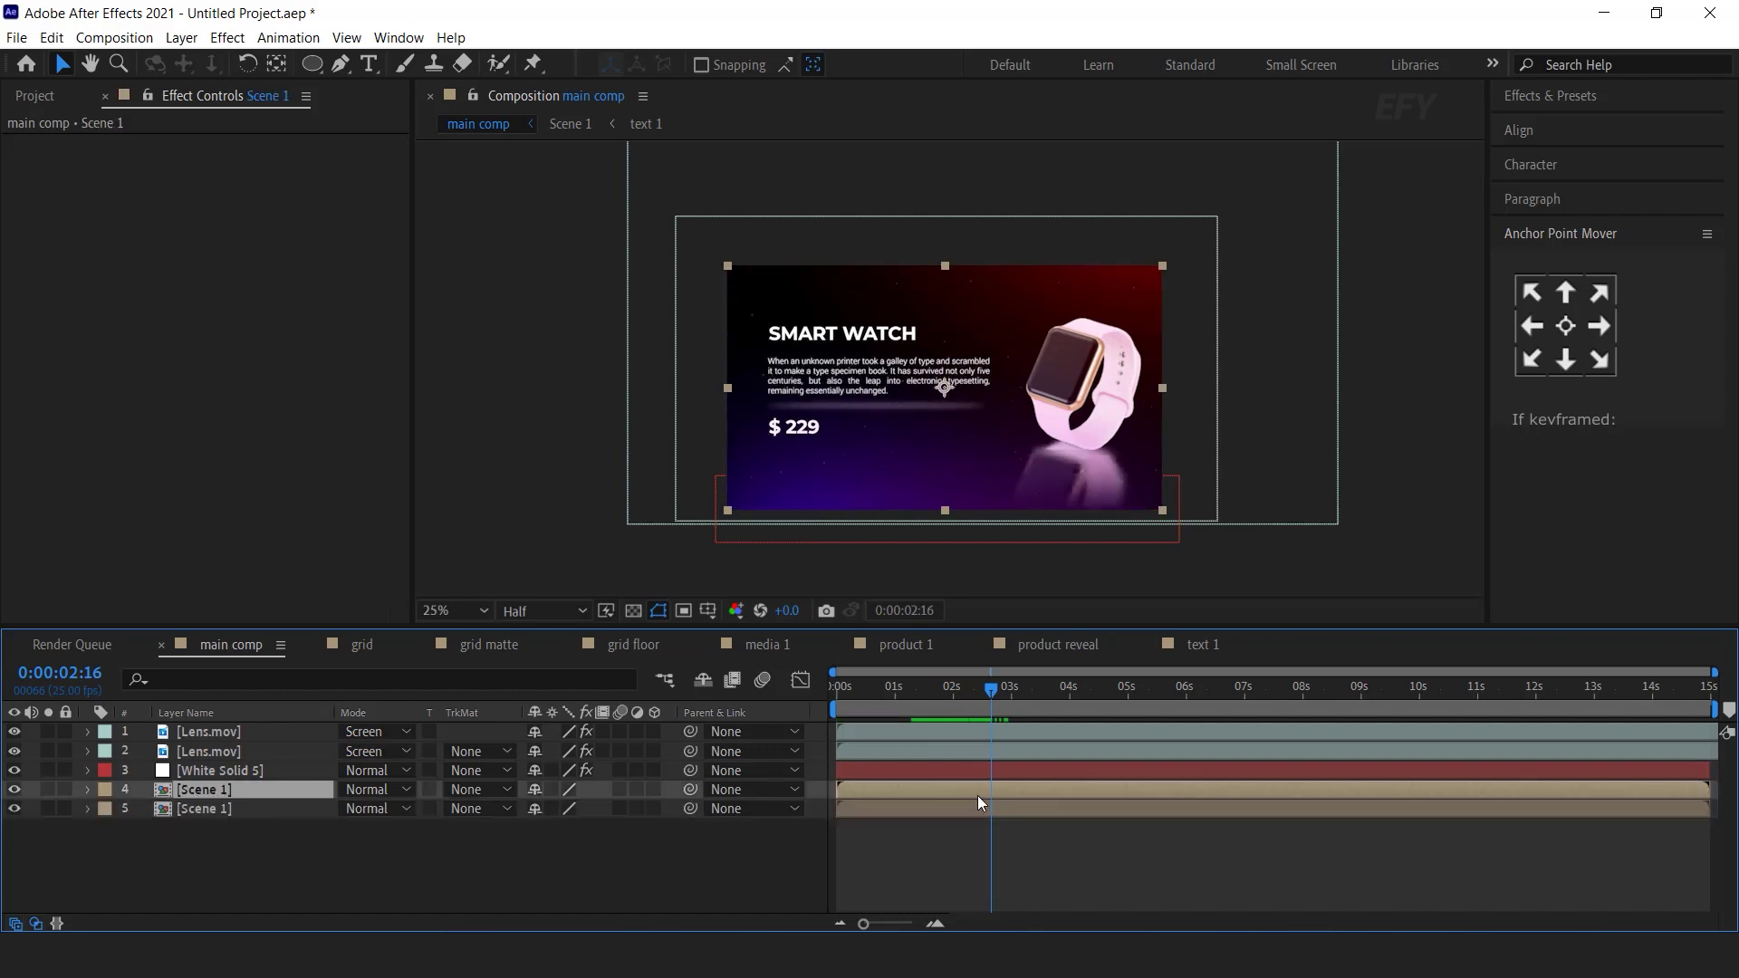
drag(1045, 788, 1168, 788)
drag(1014, 688, 1133, 692)
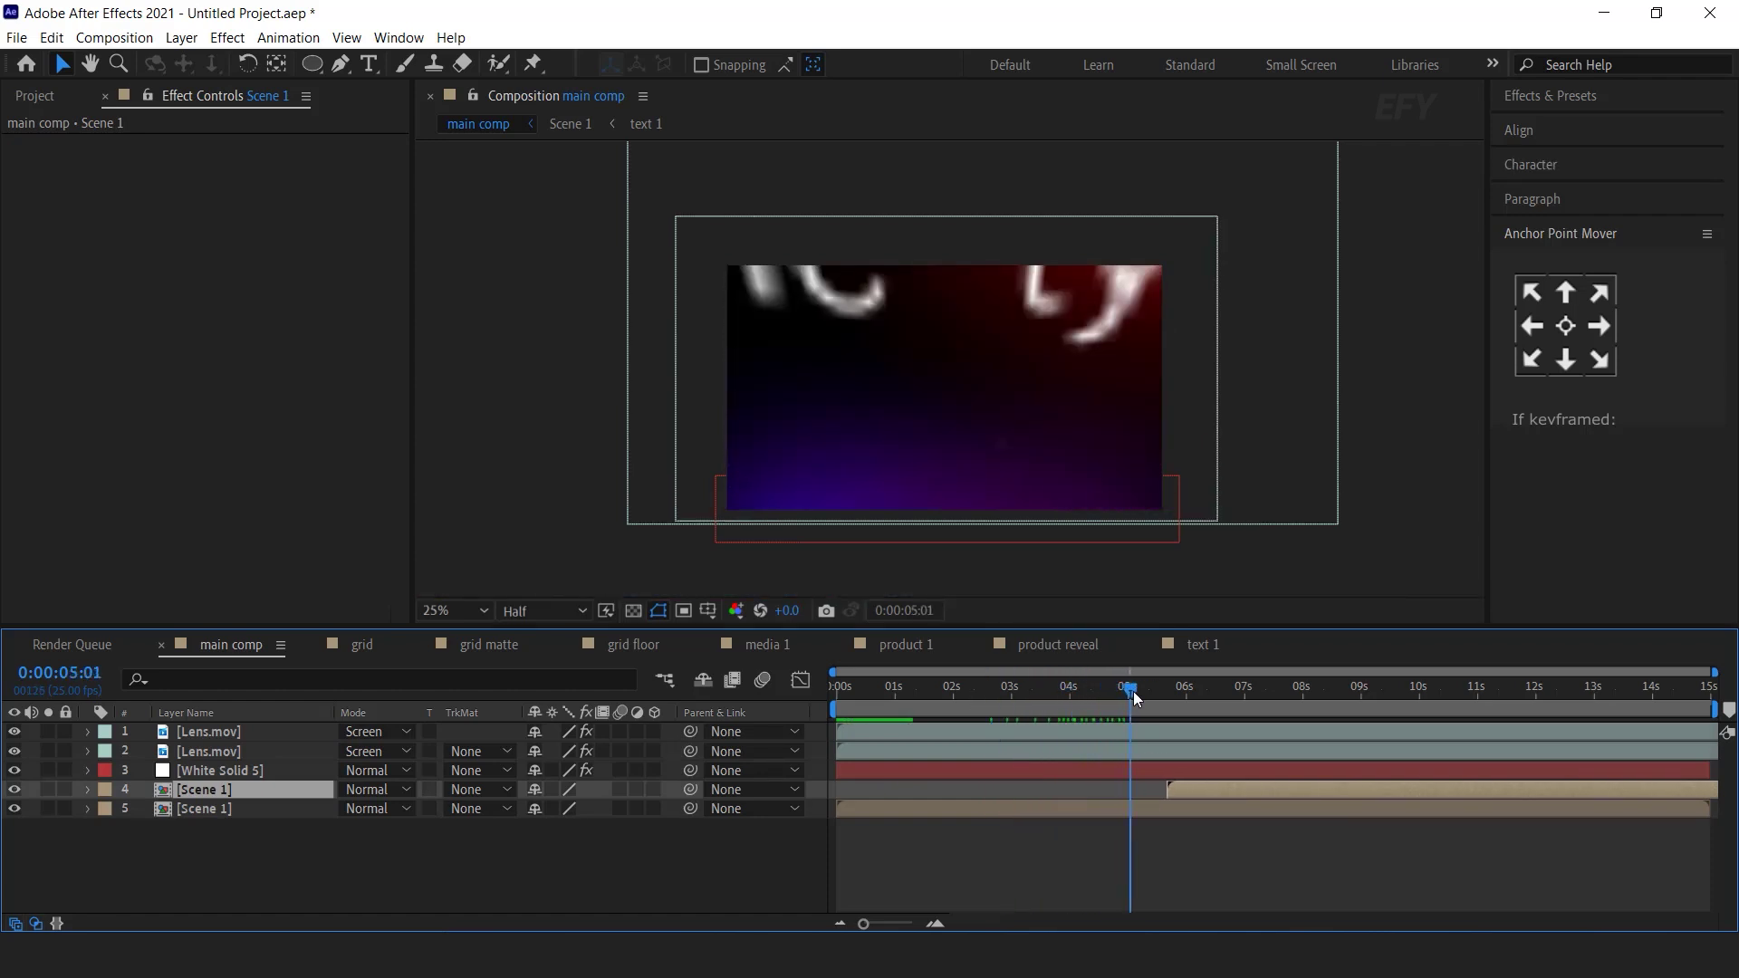
key(bracketleft)
- Duplicate the Scene 1 composition in the project and replace the upper Scene 1 layer with the copy
click(36, 104)
scroll(104, 520, down, 4)
click(82, 516)
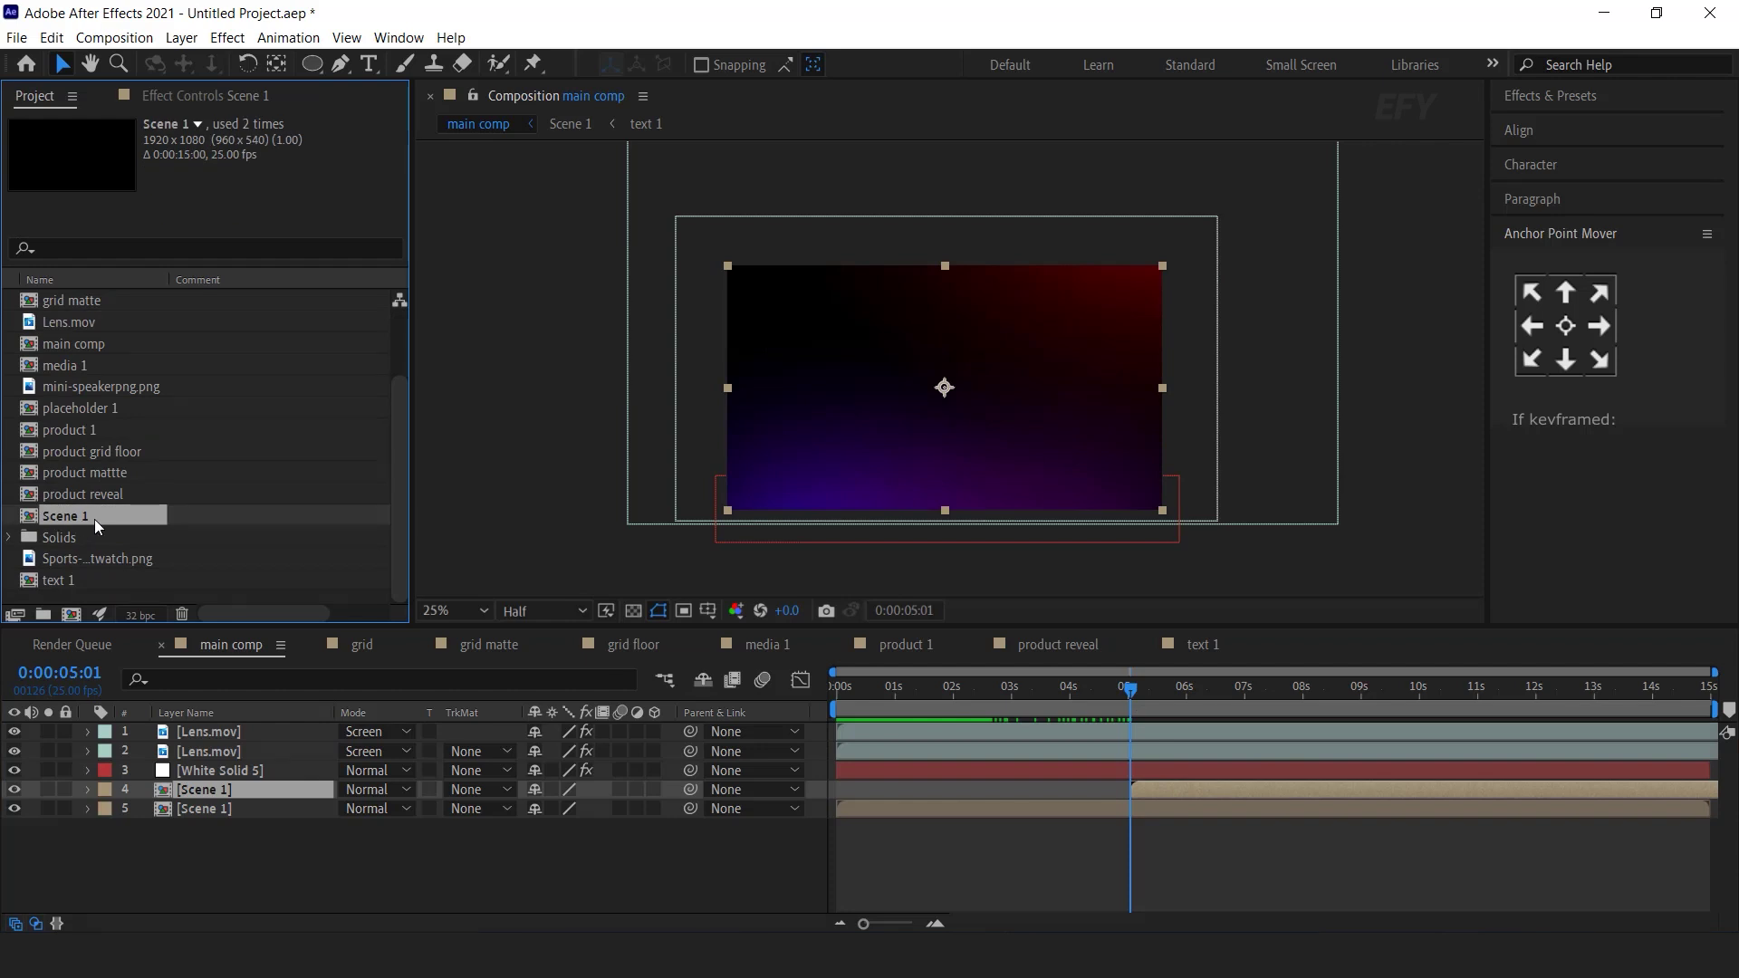
key(ctrl+d)
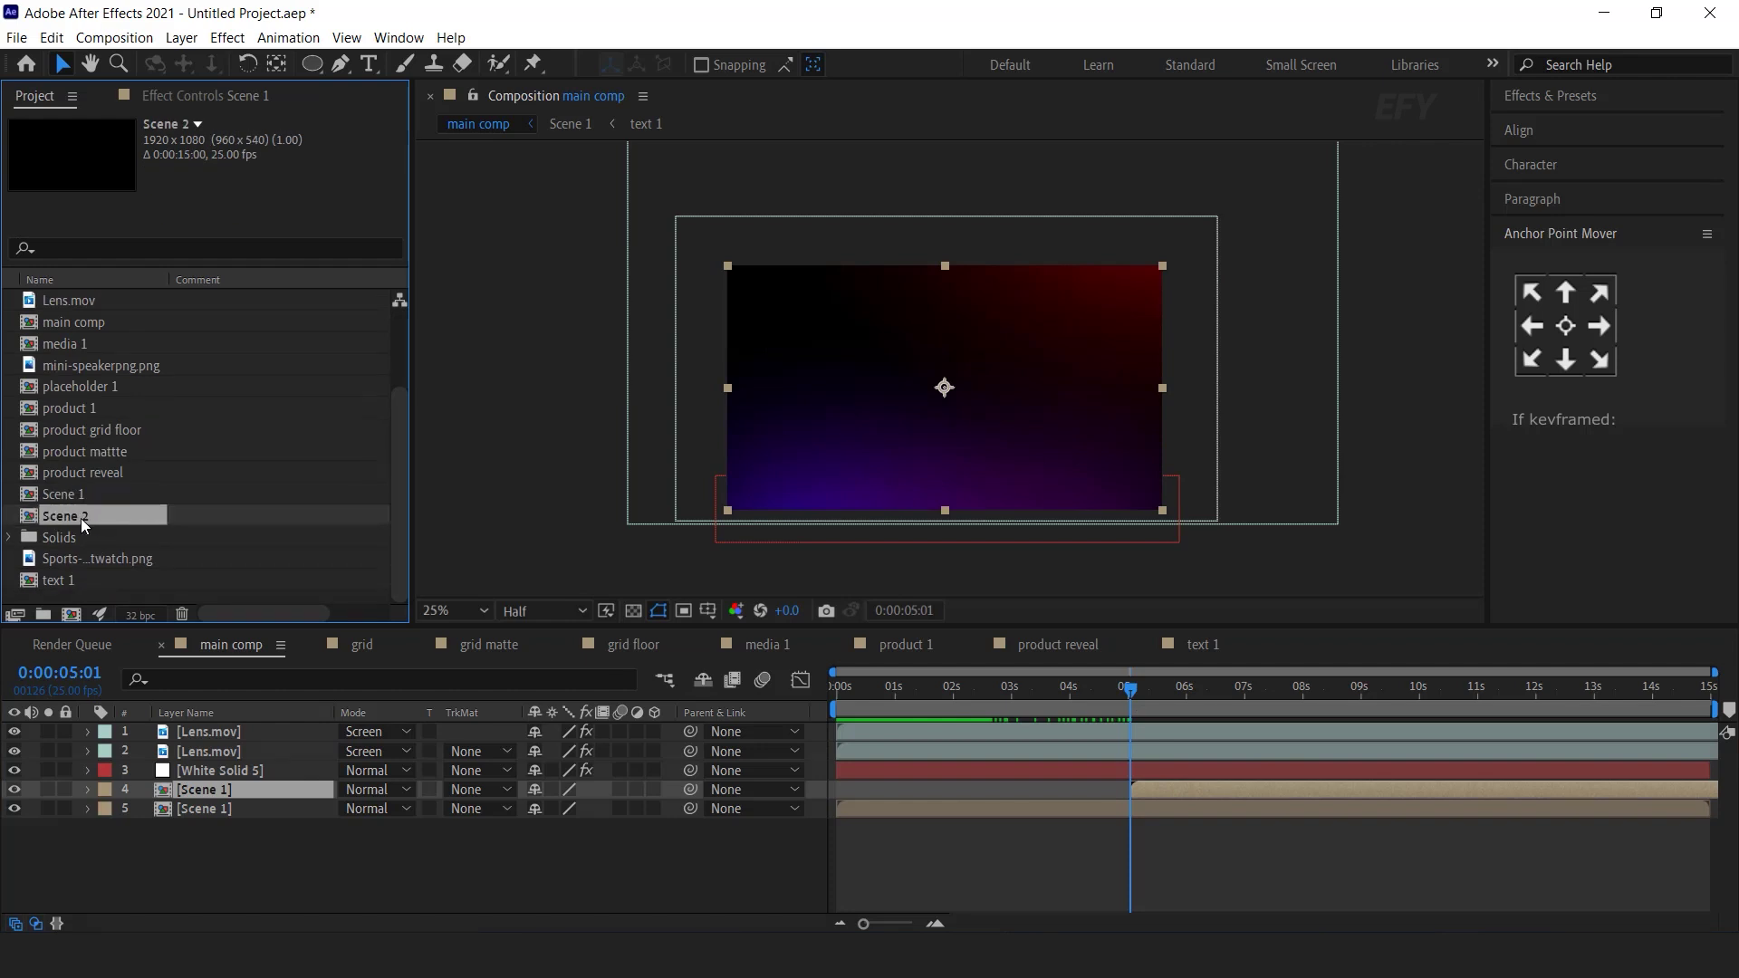
drag(80, 519, 279, 868)
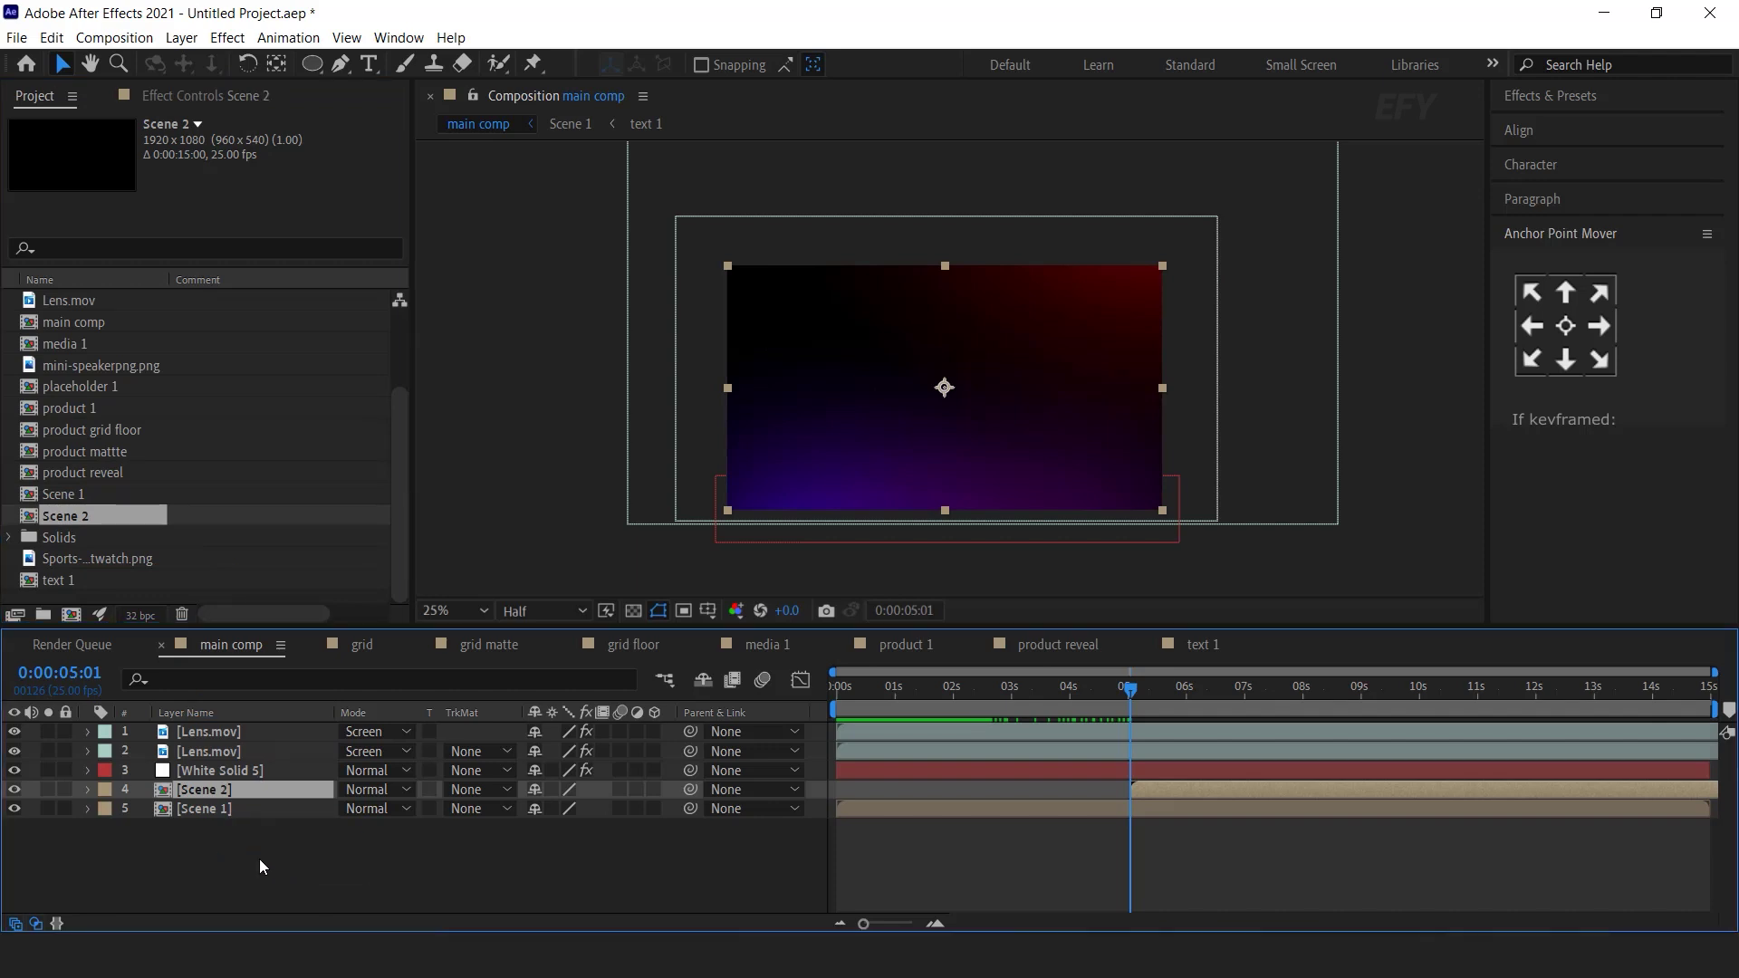
- In Scene 2, duplicate the product reveal composition and replace the upper product reveal layer with the copy
double_click(239, 792)
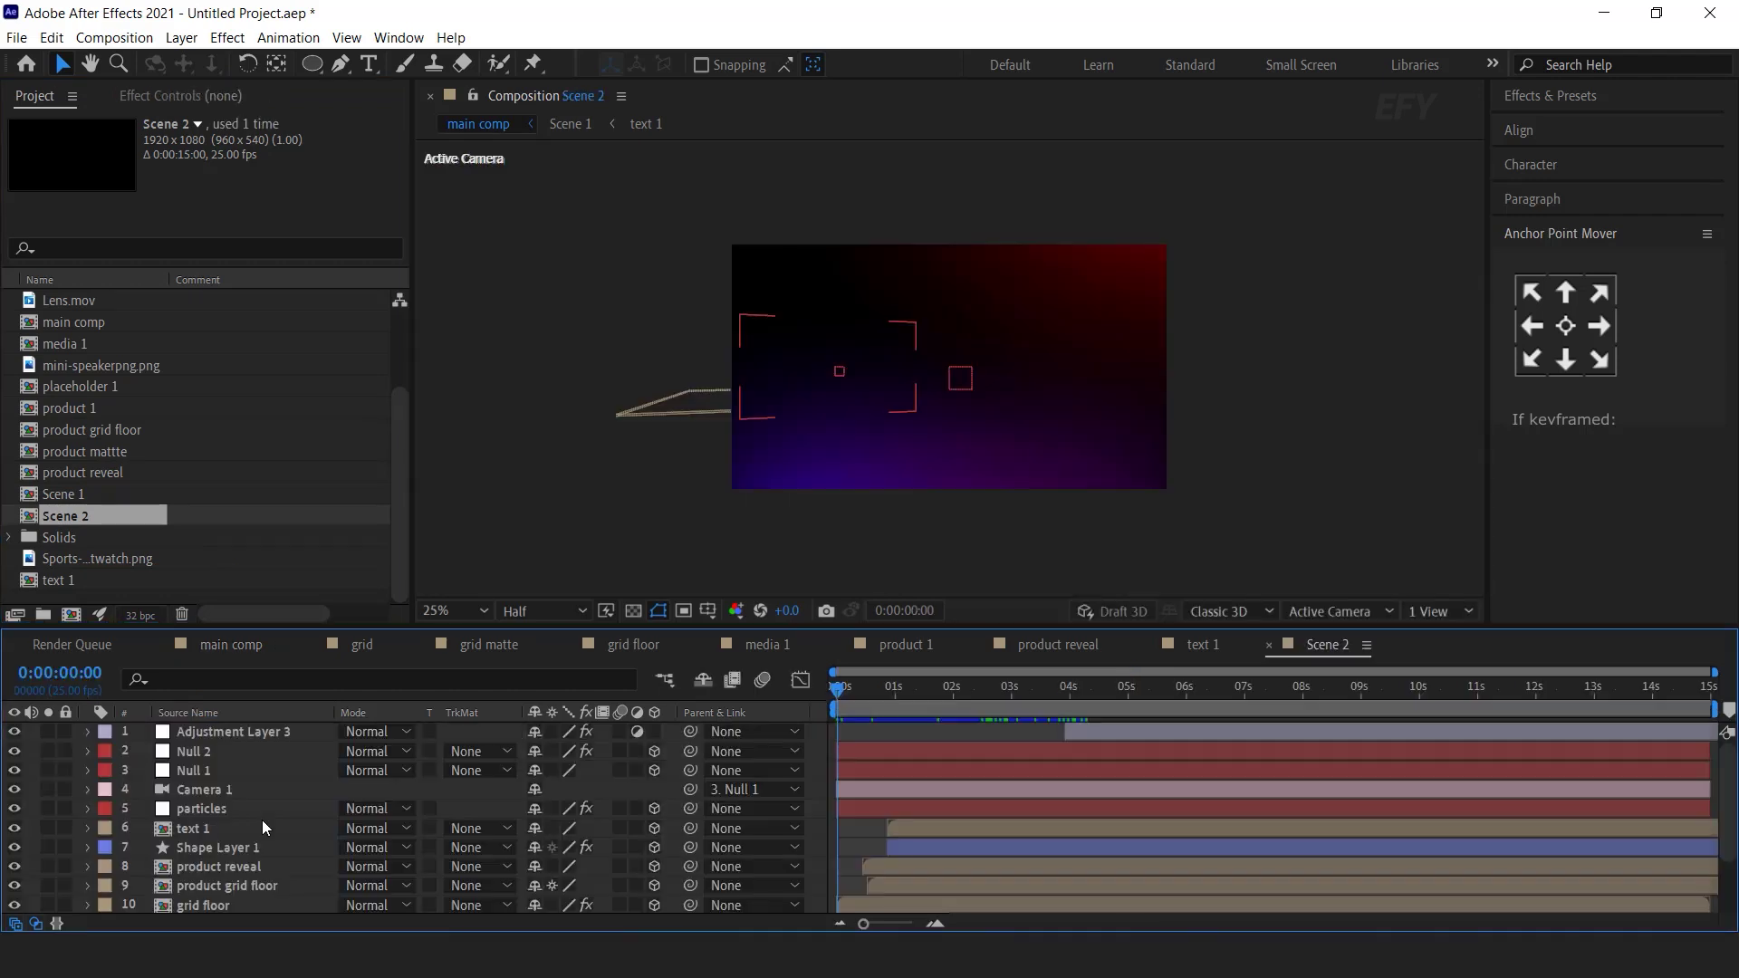
click(1044, 730)
drag(1009, 689, 1075, 688)
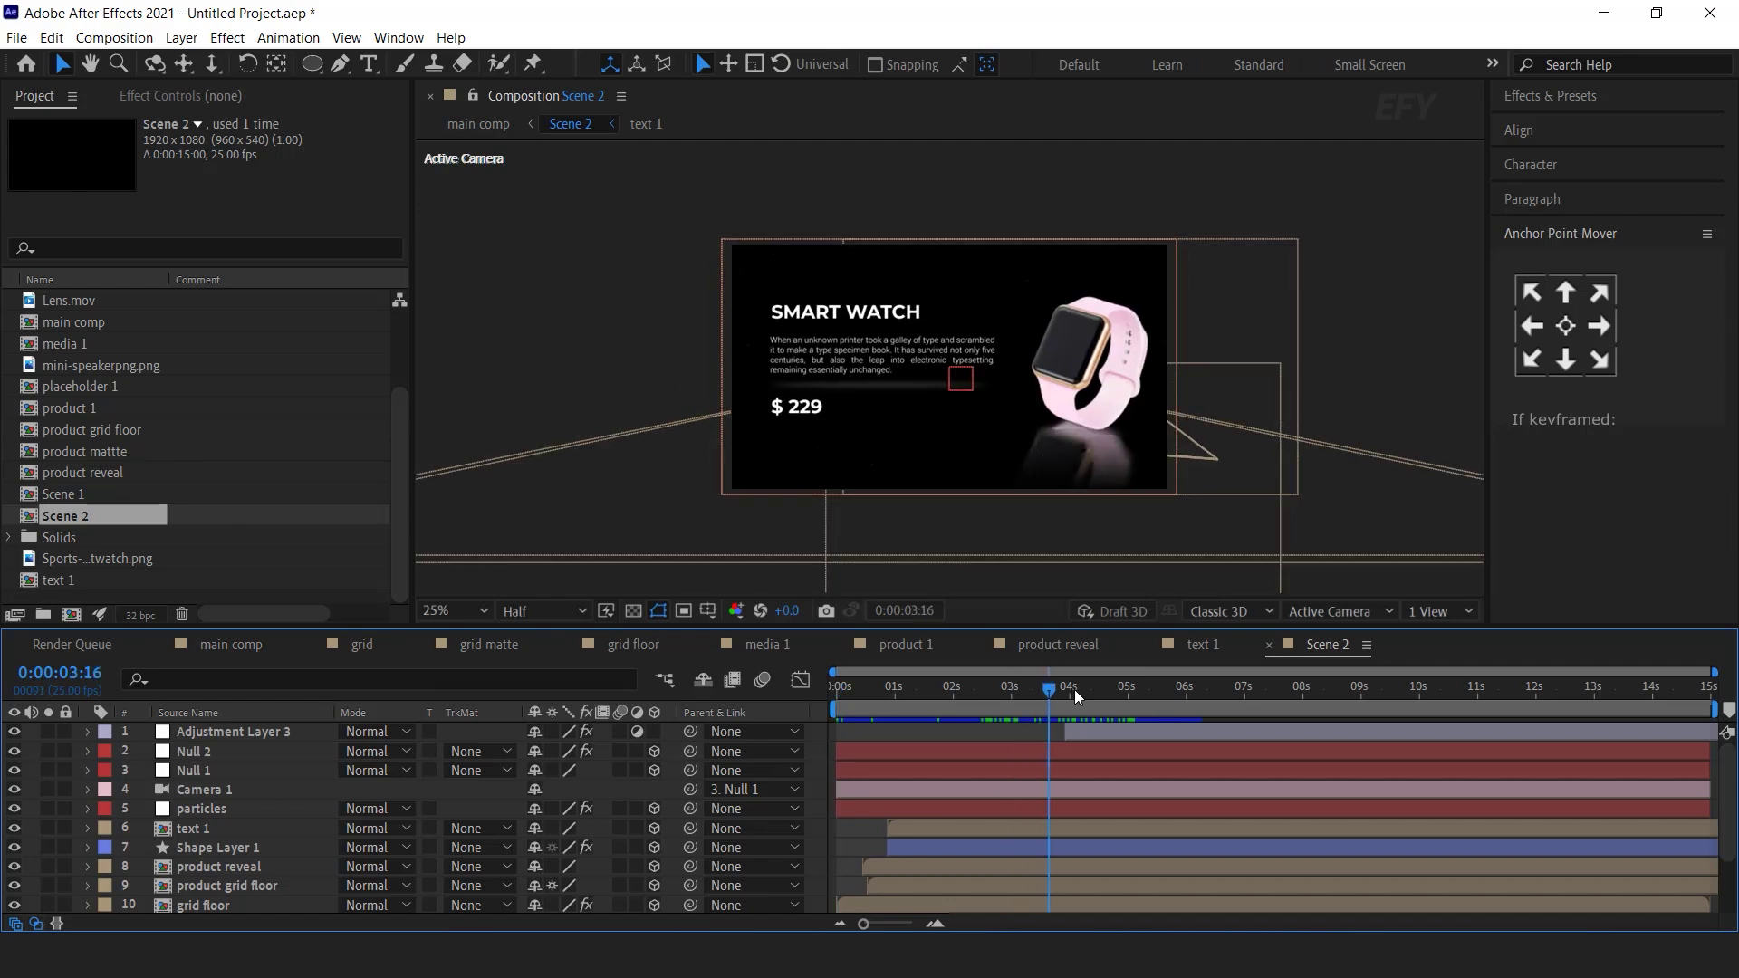
scroll(252, 788, down, 2)
click(253, 788)
click(125, 473)
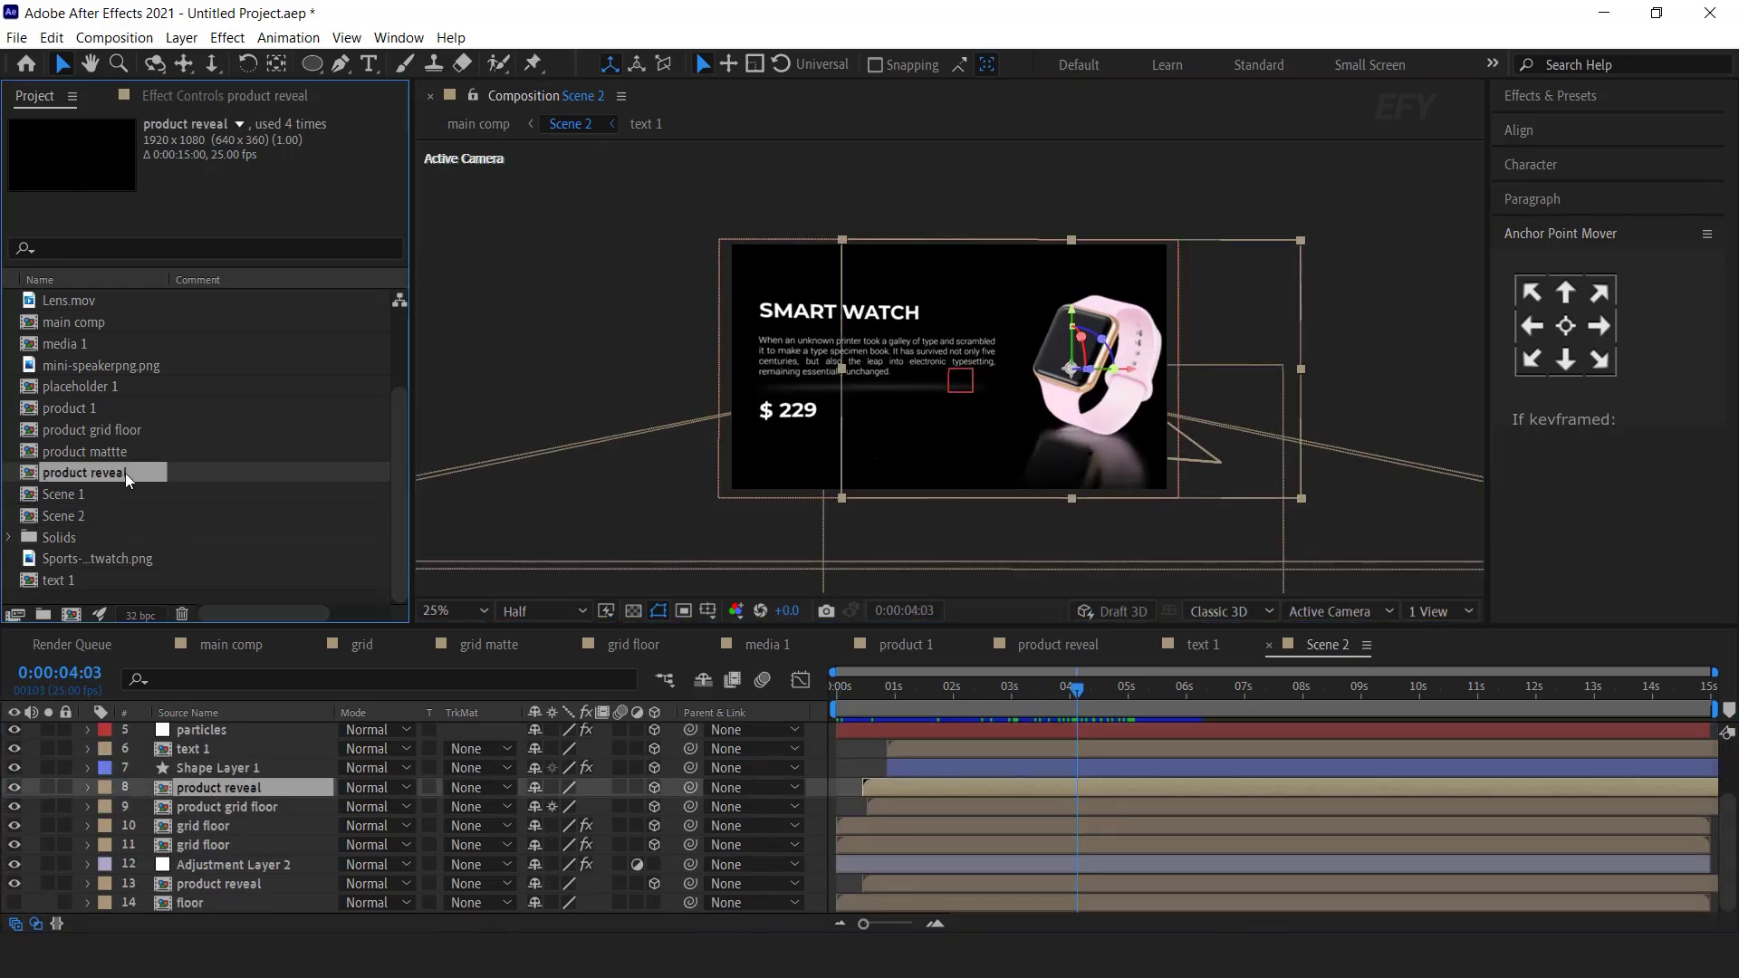
key(ctrl+d)
drag(129, 473, 263, 792)
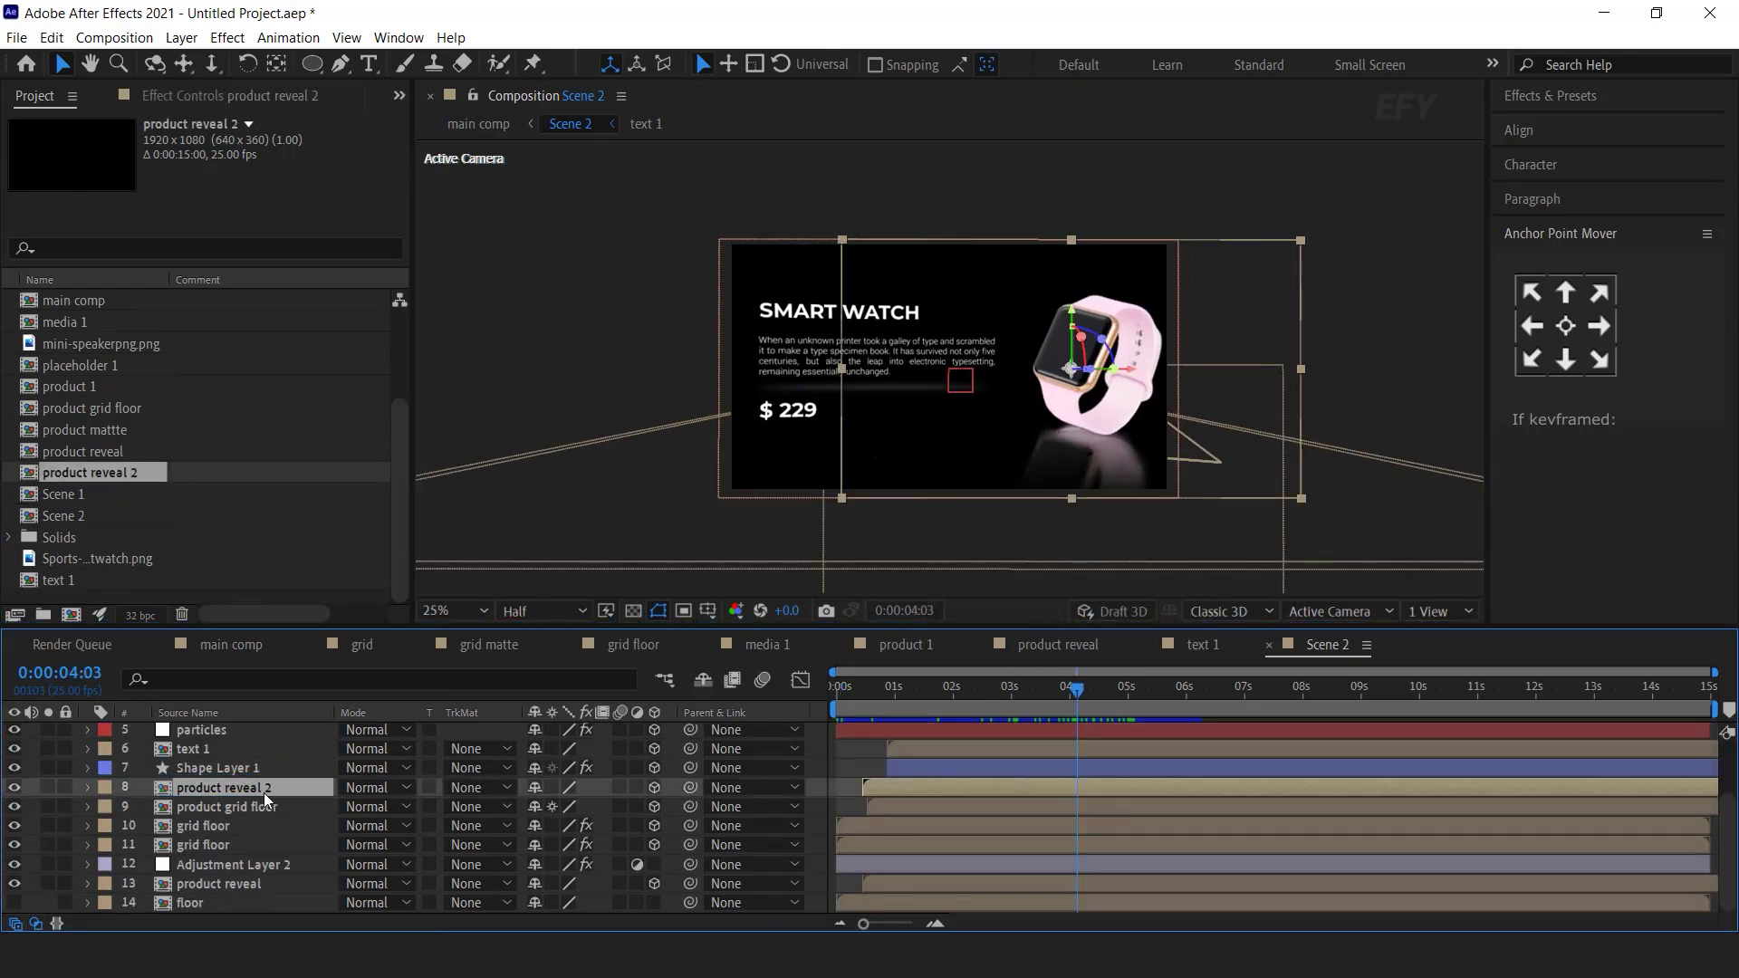
- In product reveal 2, duplicate the media 1 composition and replace both media 1 layers with the copy
double_click(259, 790)
click(221, 774)
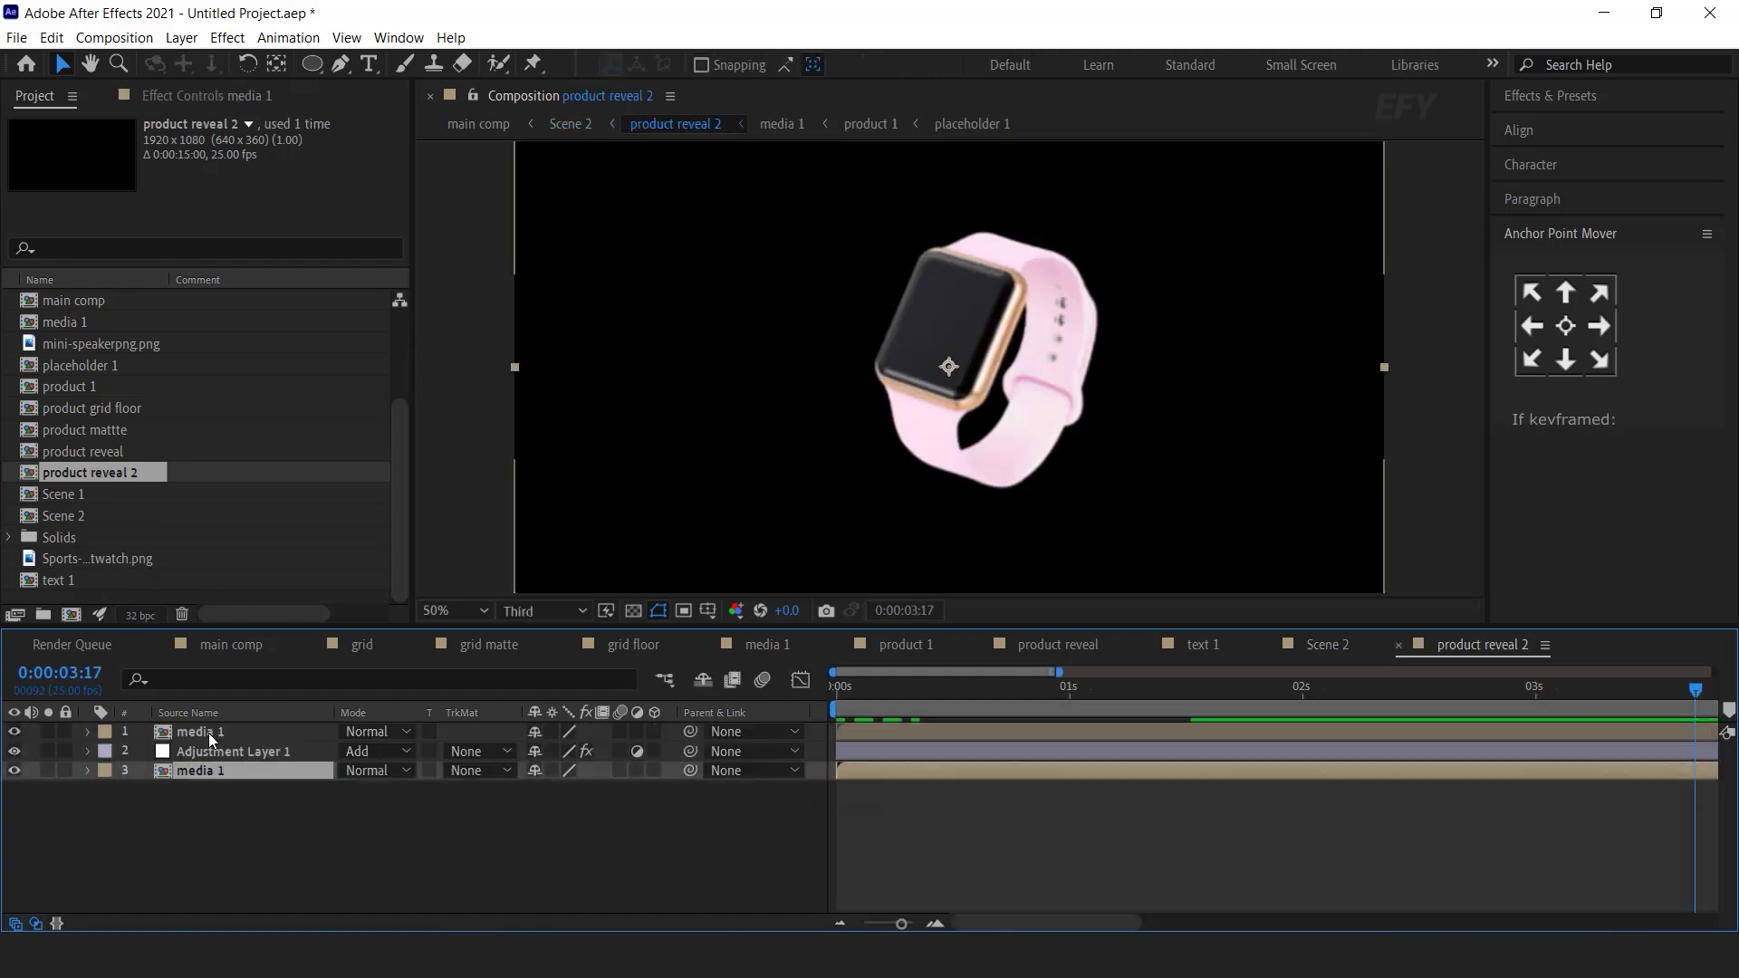
ctrl+click(209, 732)
scroll(134, 418, up, 2)
click(75, 458)
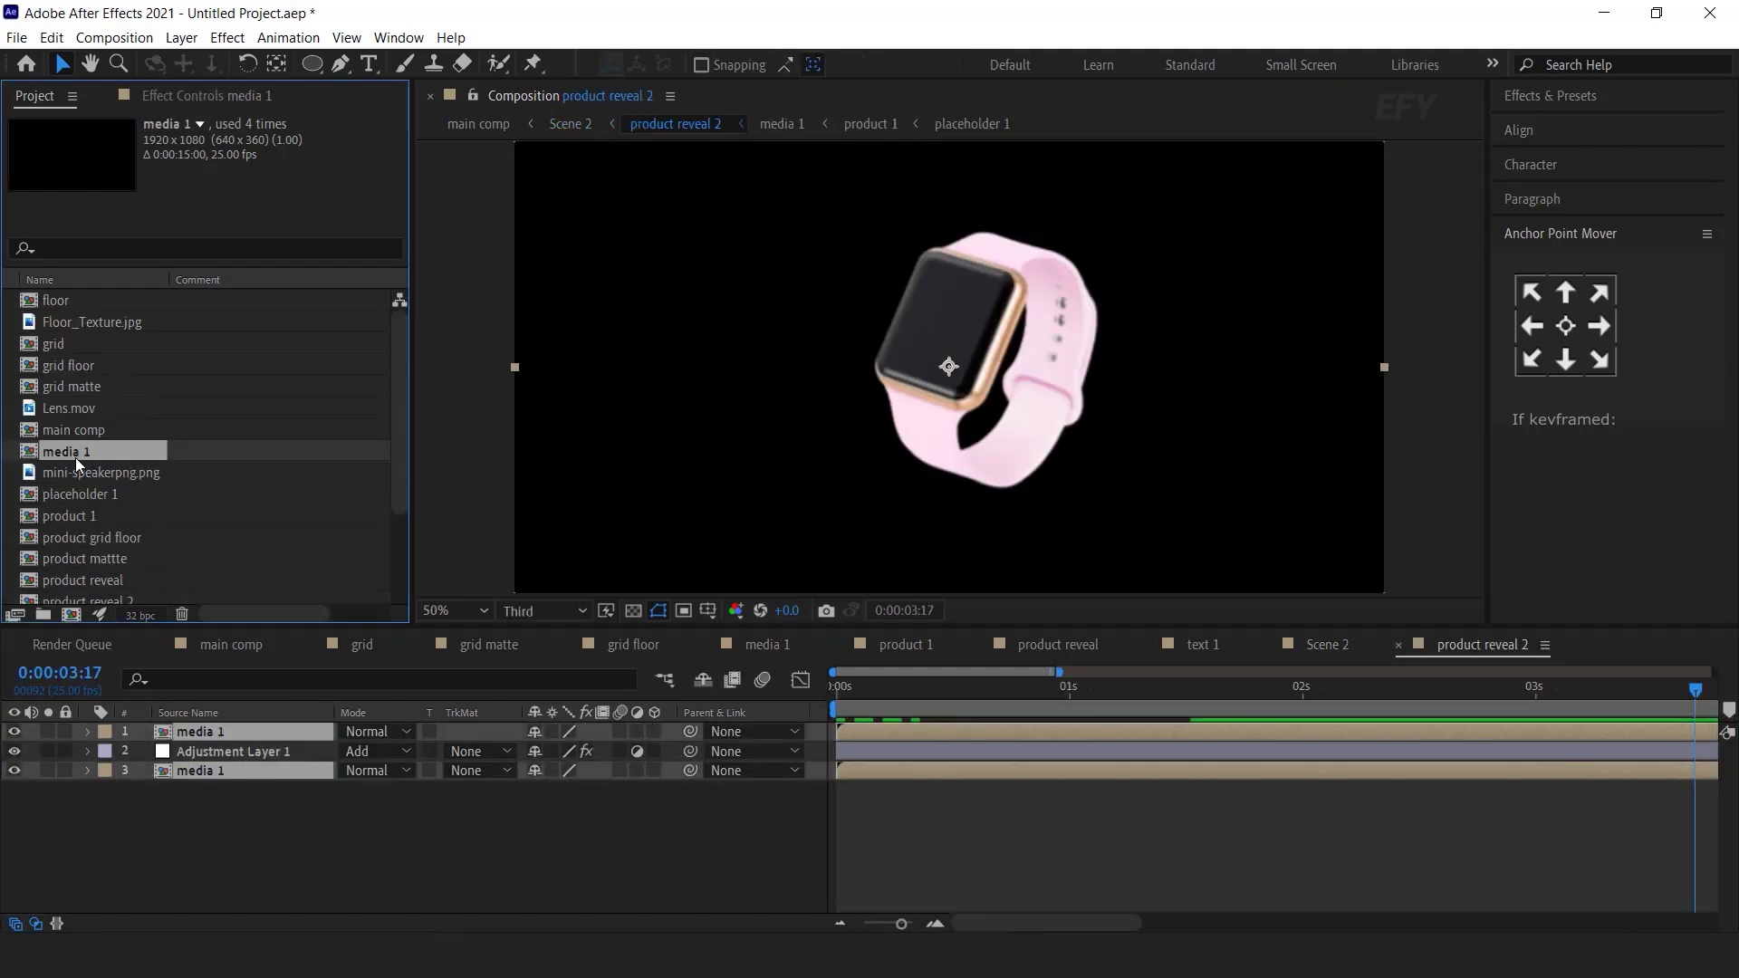
key(ctrl+d)
drag(154, 326, 214, 785)
- In media 2, duplicate the product 1 composition and replace both product 1 layers with the copy
double_click(210, 769)
click(219, 774)
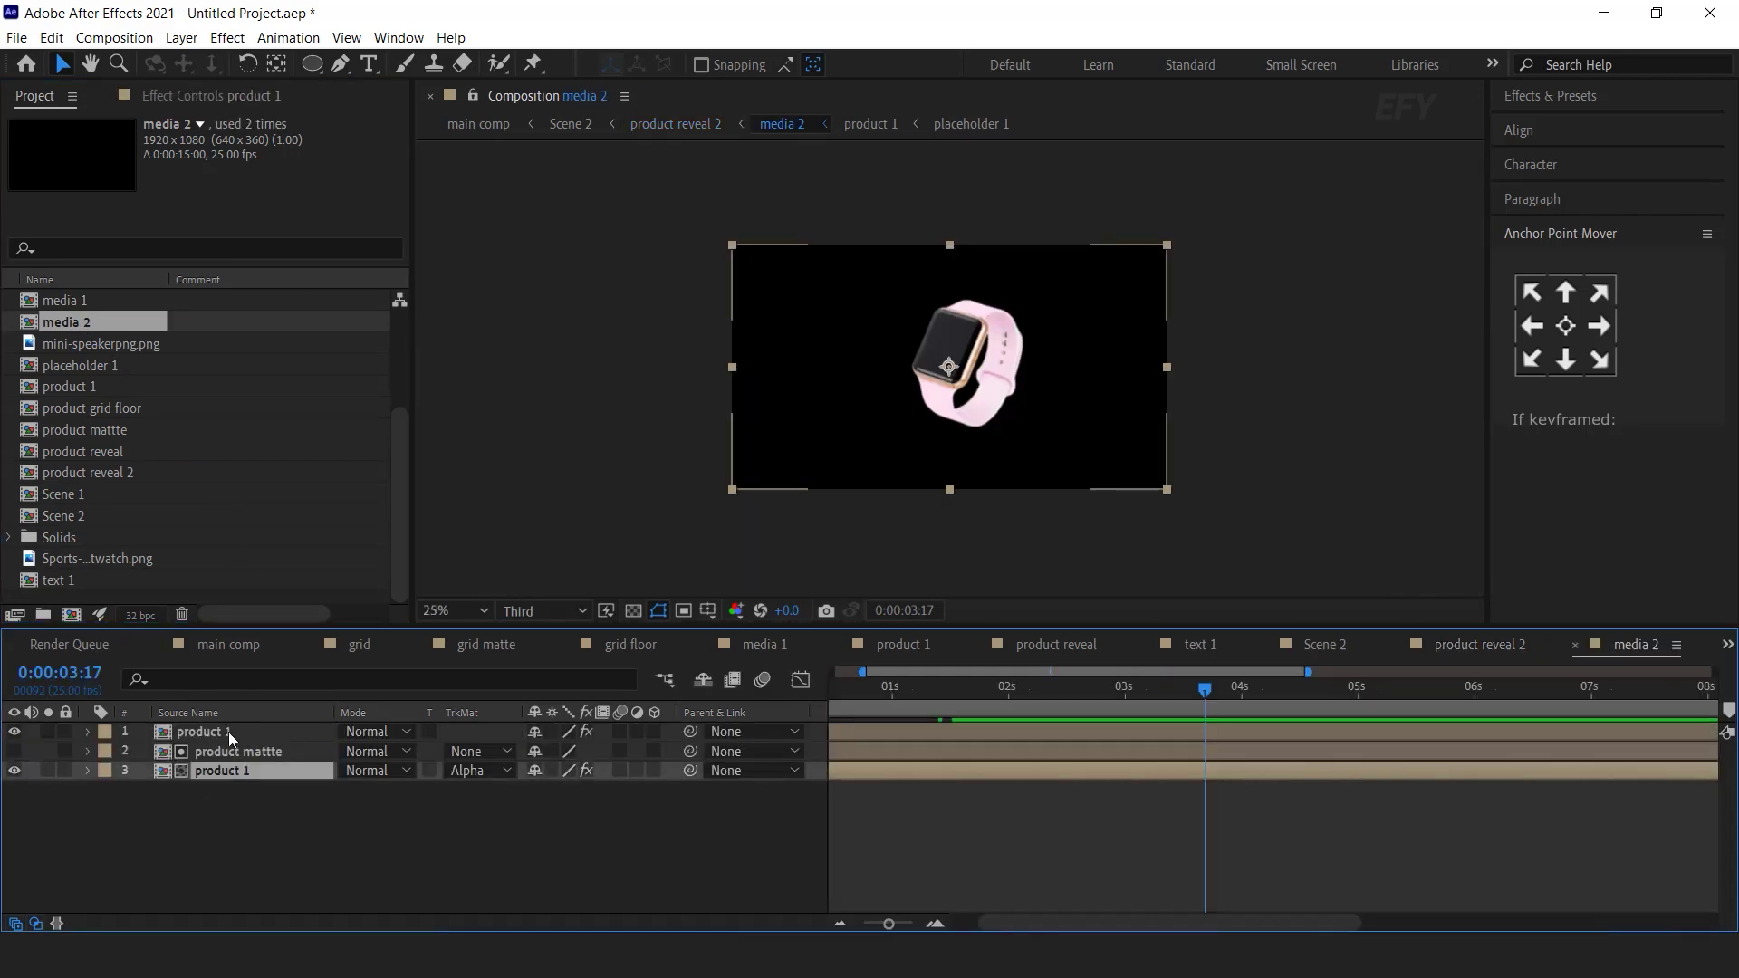
ctrl+click(227, 732)
click(74, 388)
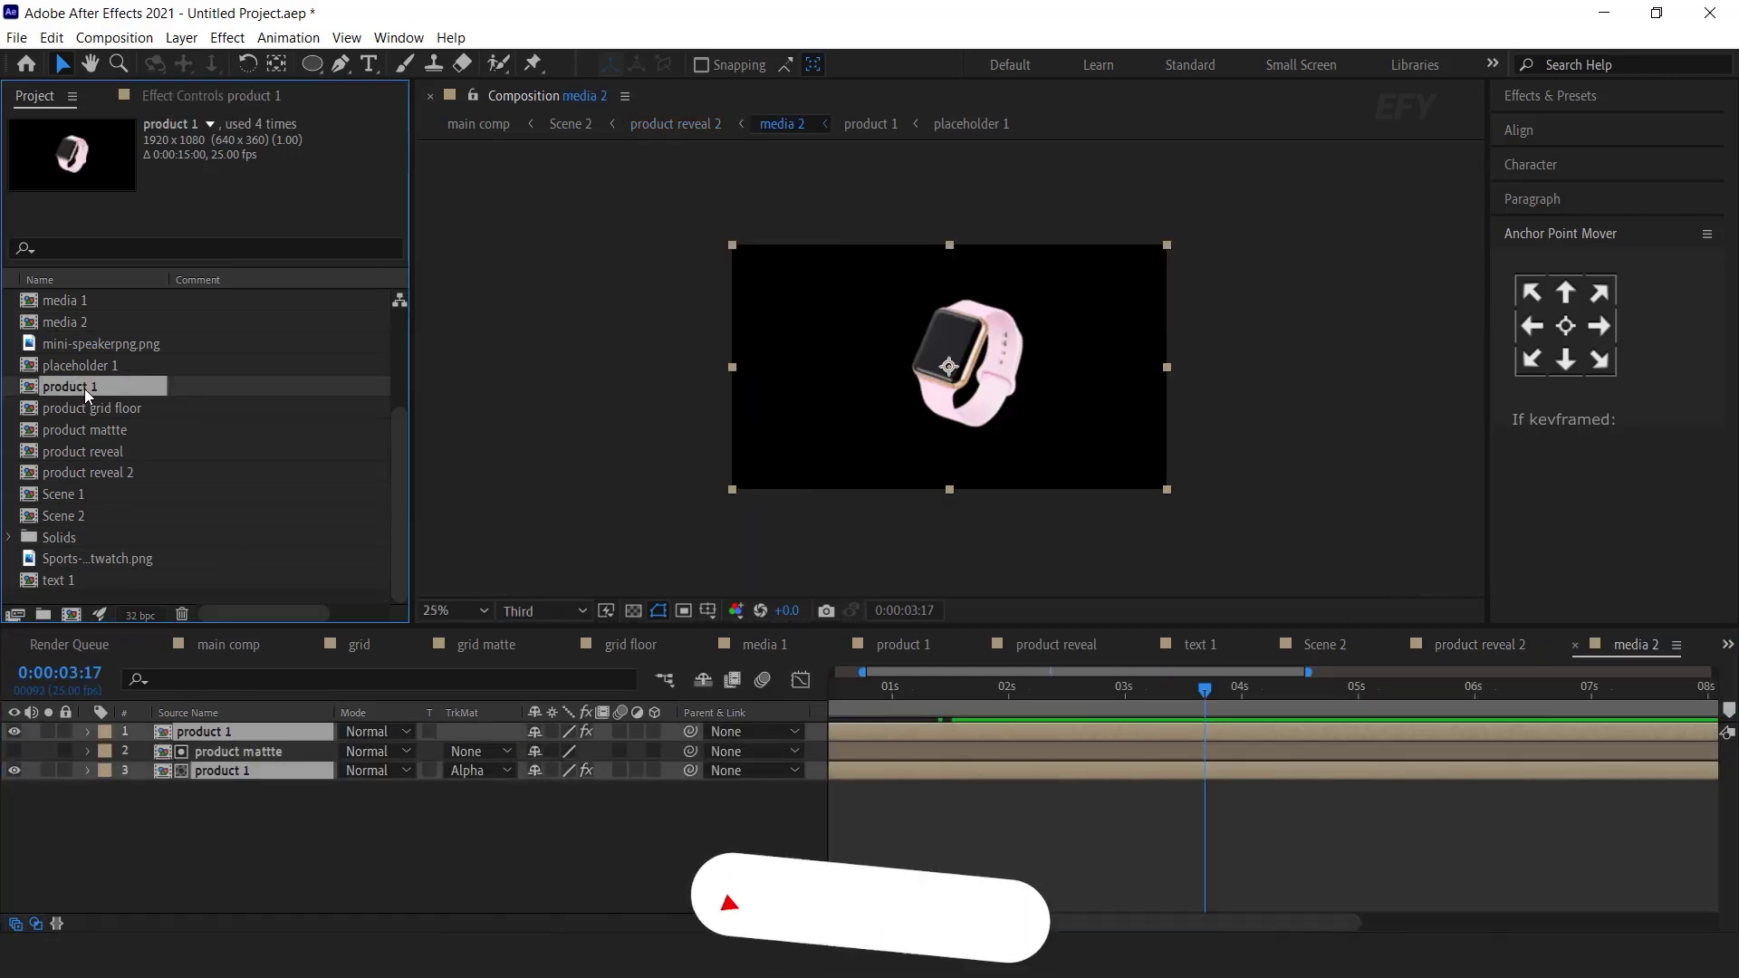
key(ctrl+d)
drag(104, 384, 308, 752)
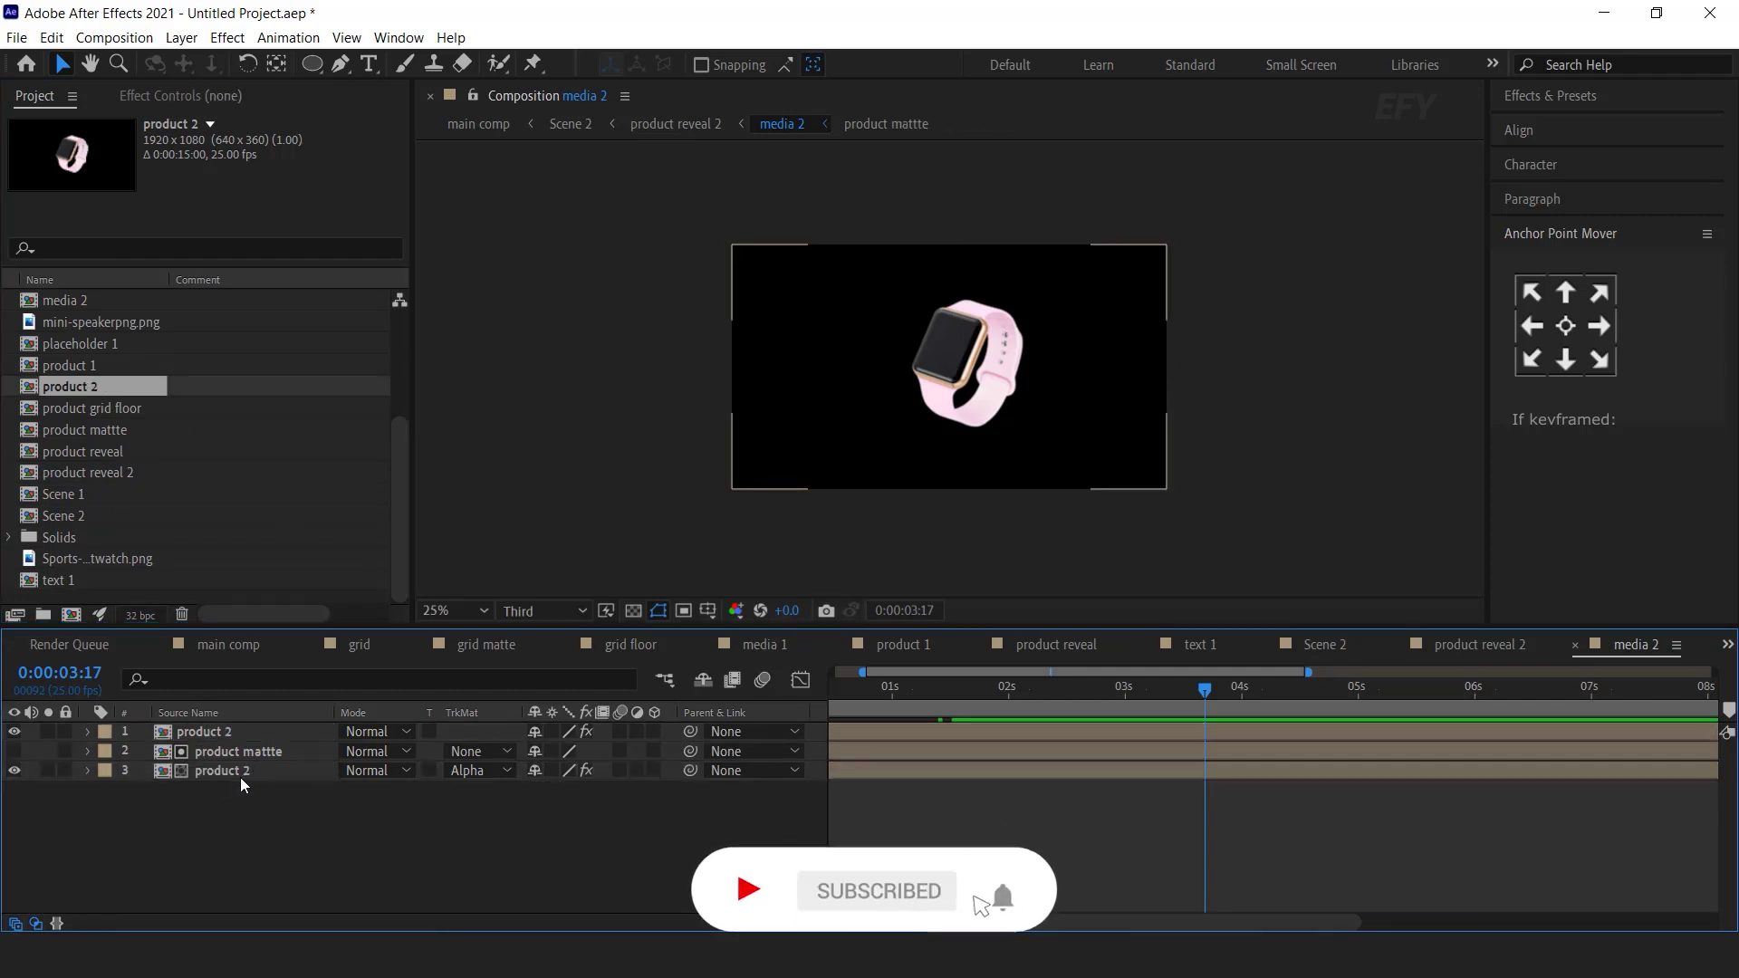
- In product 2, duplicate the placeholder 1 composition and replace the placeholder 1 layer with the copy
double_click(241, 777)
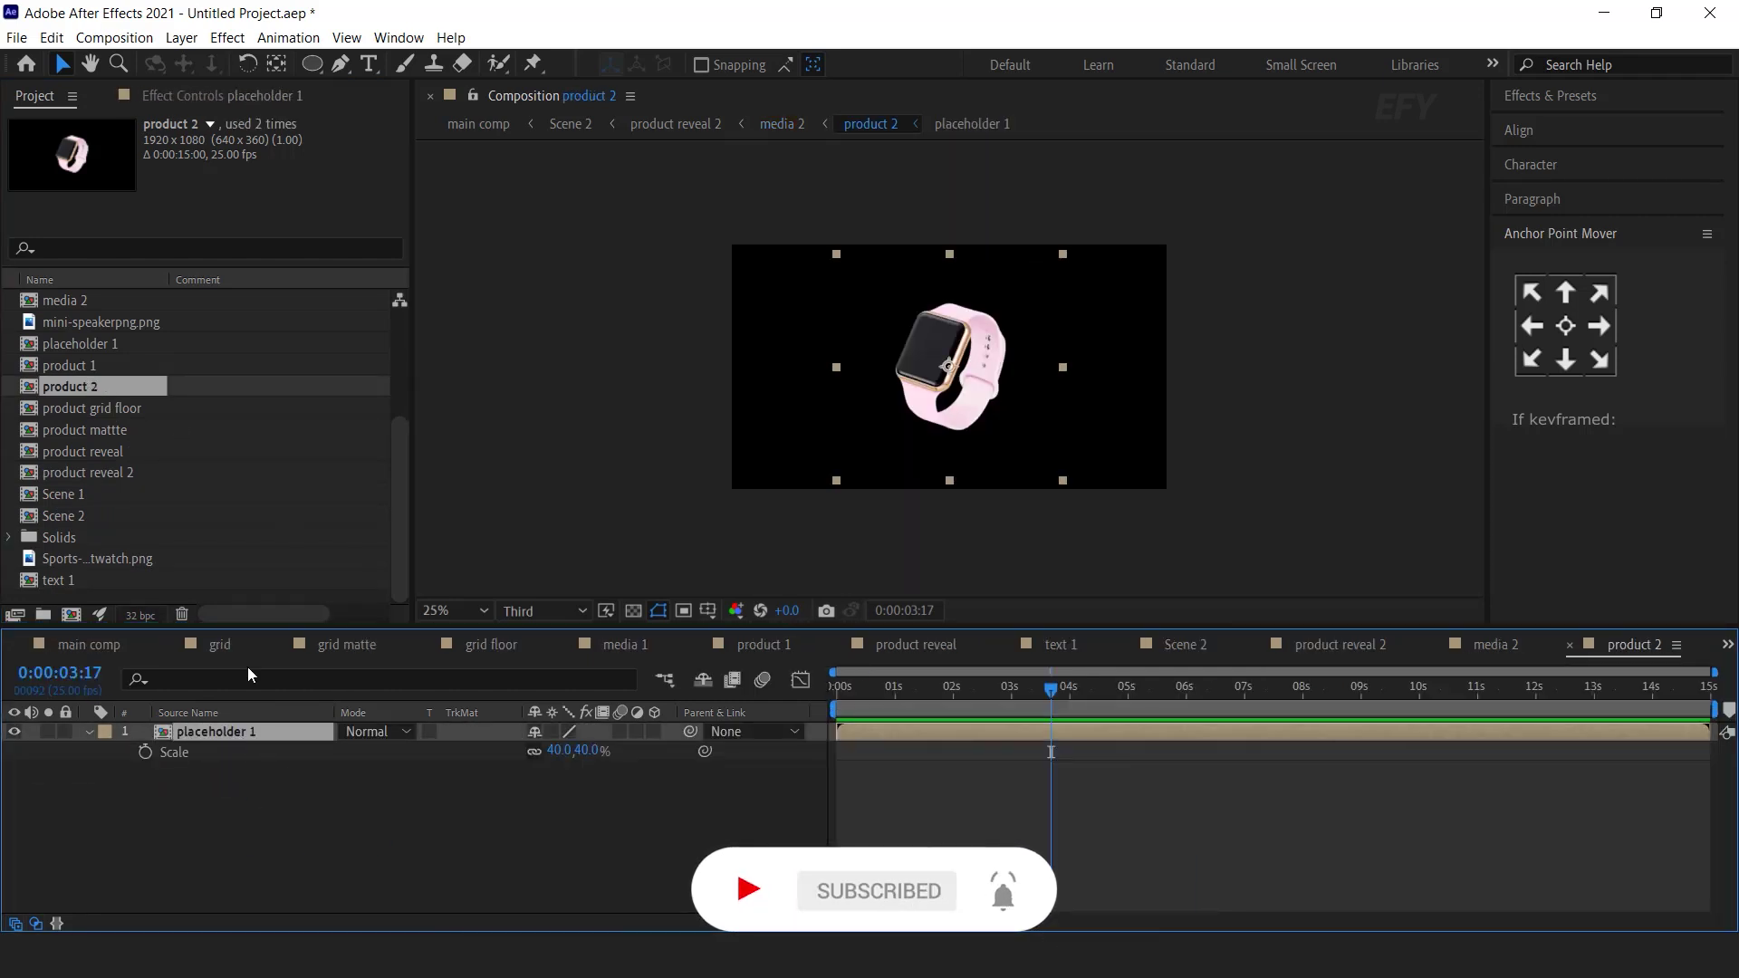
click(106, 344)
key(ctrl+d)
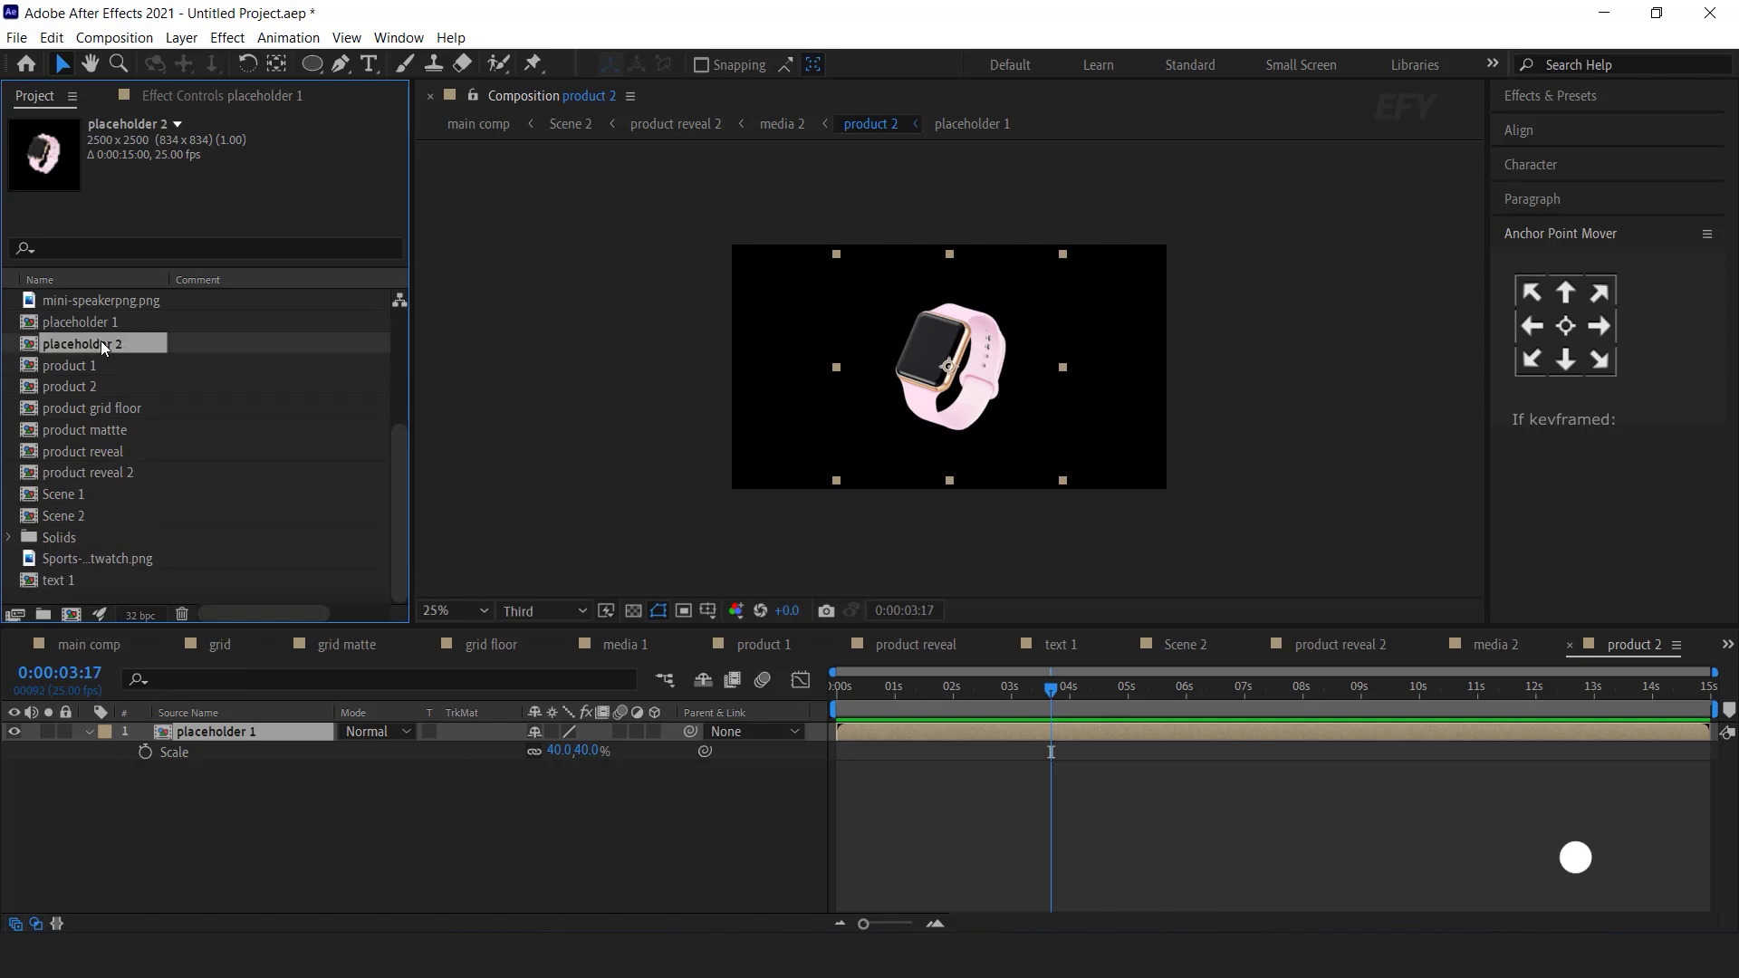
drag(101, 343, 297, 823)
- In placeholder 2, replace the Sports-Wristwatch.png layer with the mini-speakerpng.png image
double_click(237, 732)
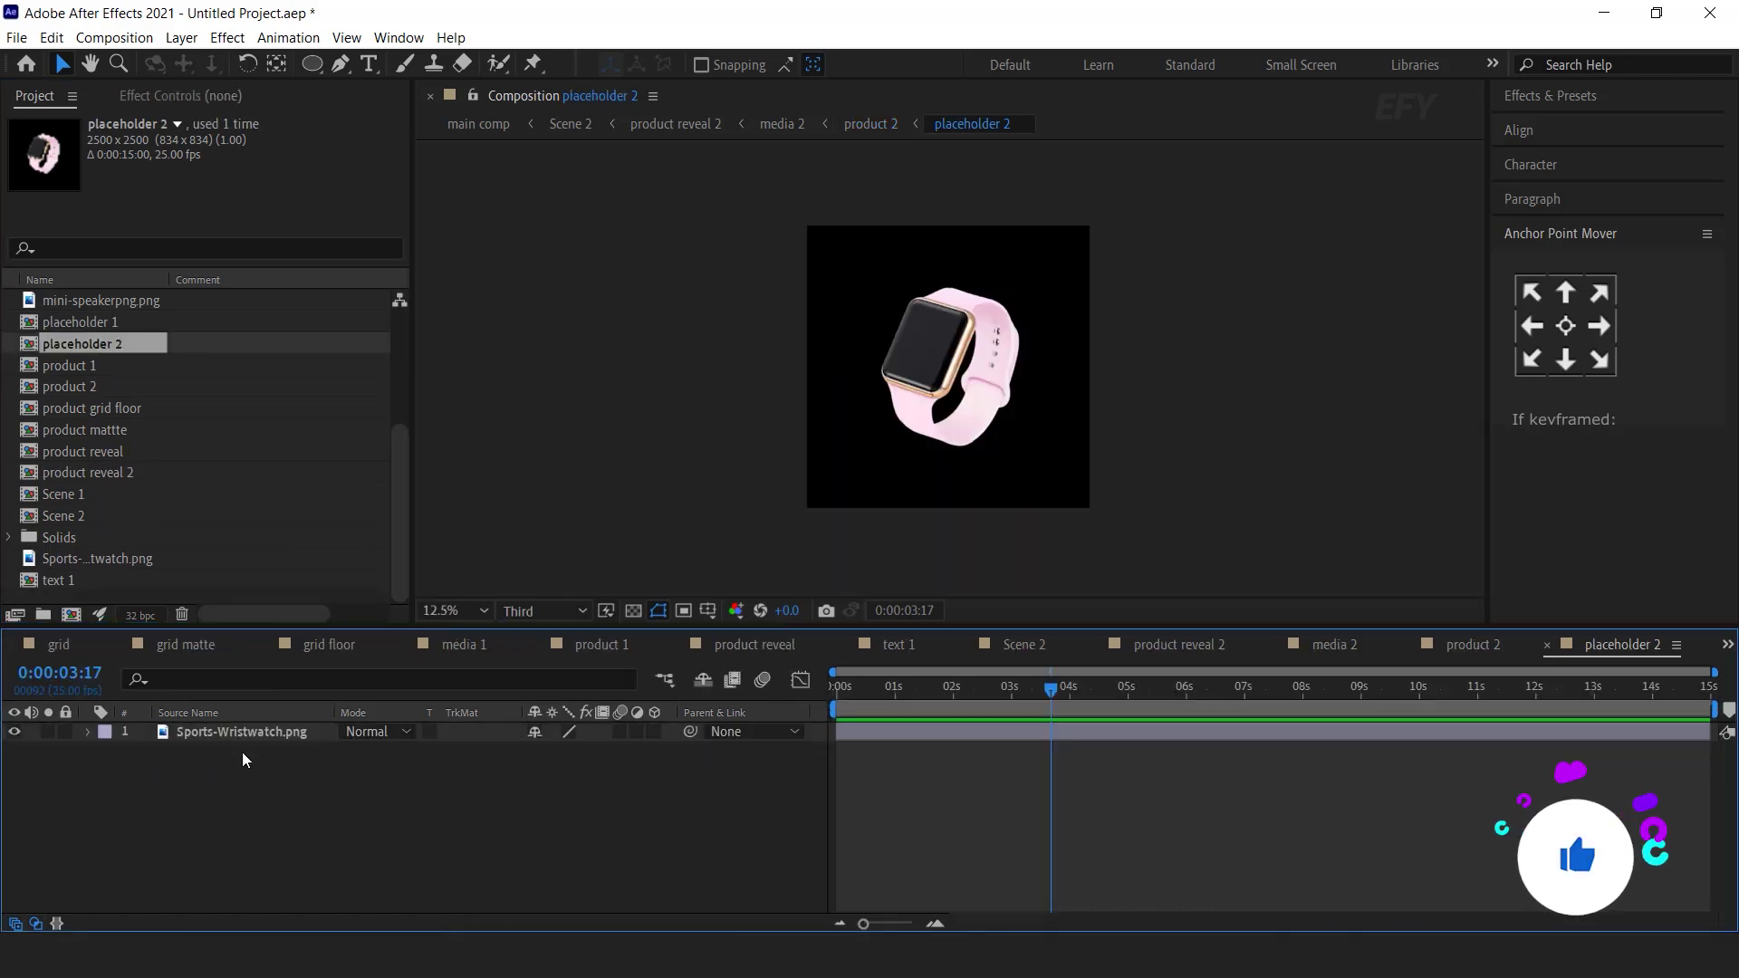
scroll(226, 453, up, 3)
click(117, 492)
drag(117, 493, 315, 802)
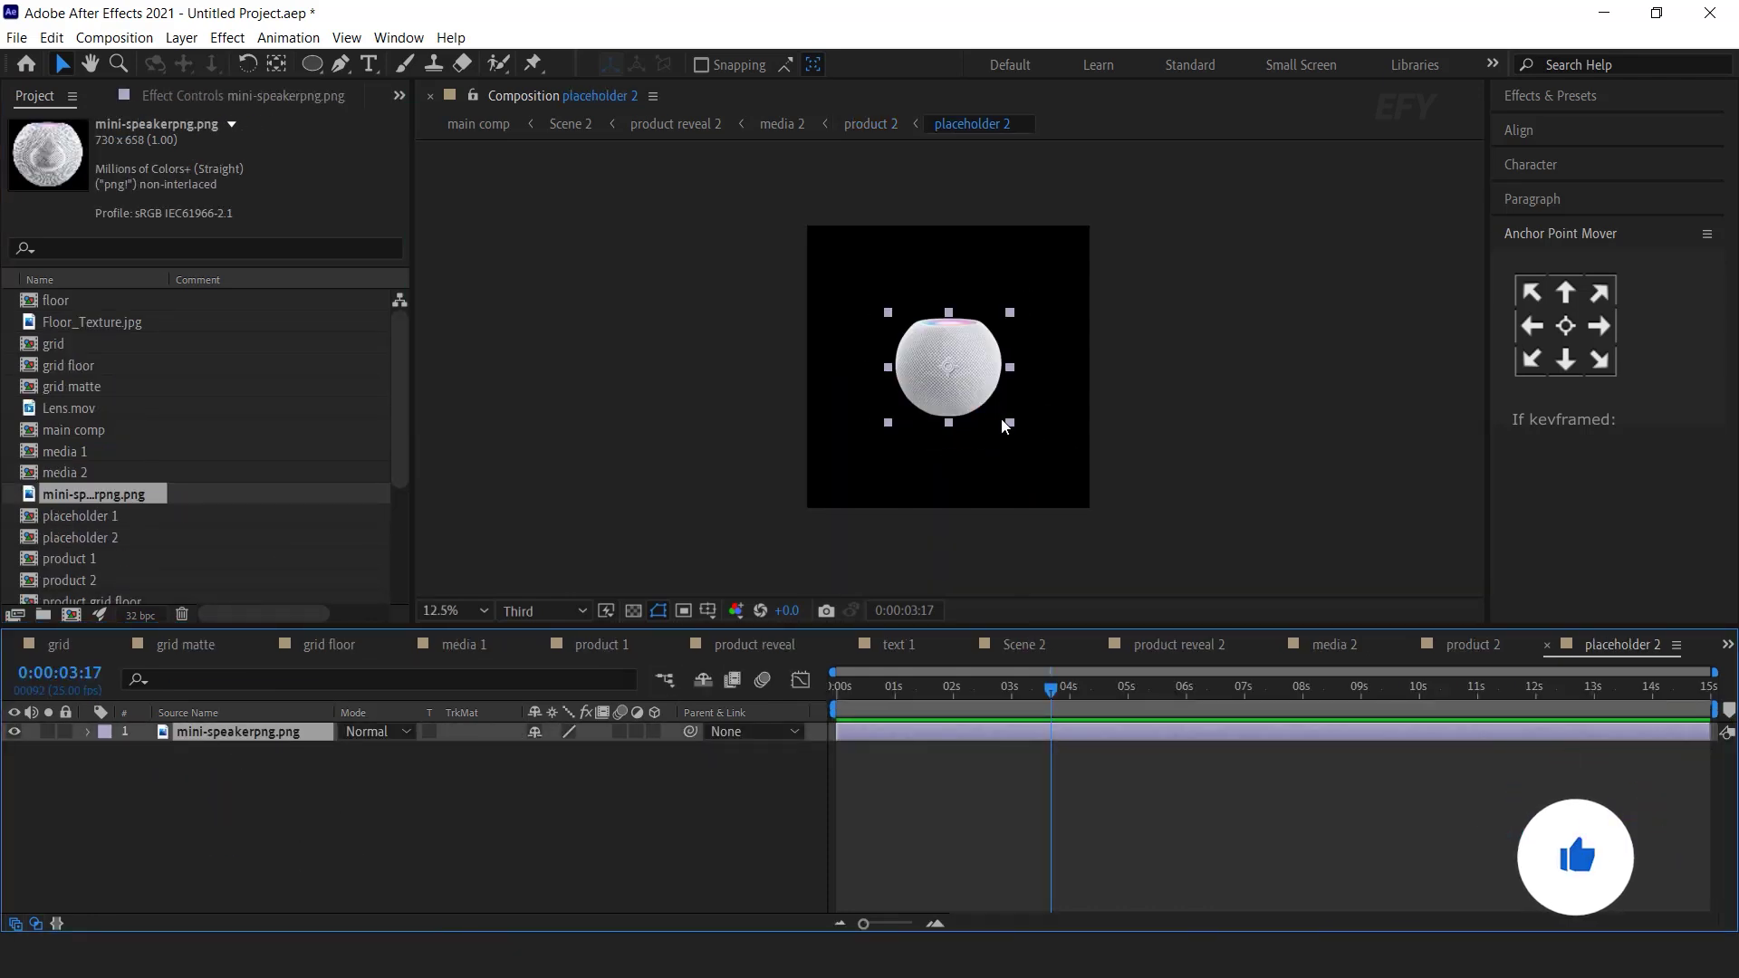
click(617, 835)
- In Scene 2, replace the lower product reveal layer used for the reflection with product reveal 2
click(1024, 644)
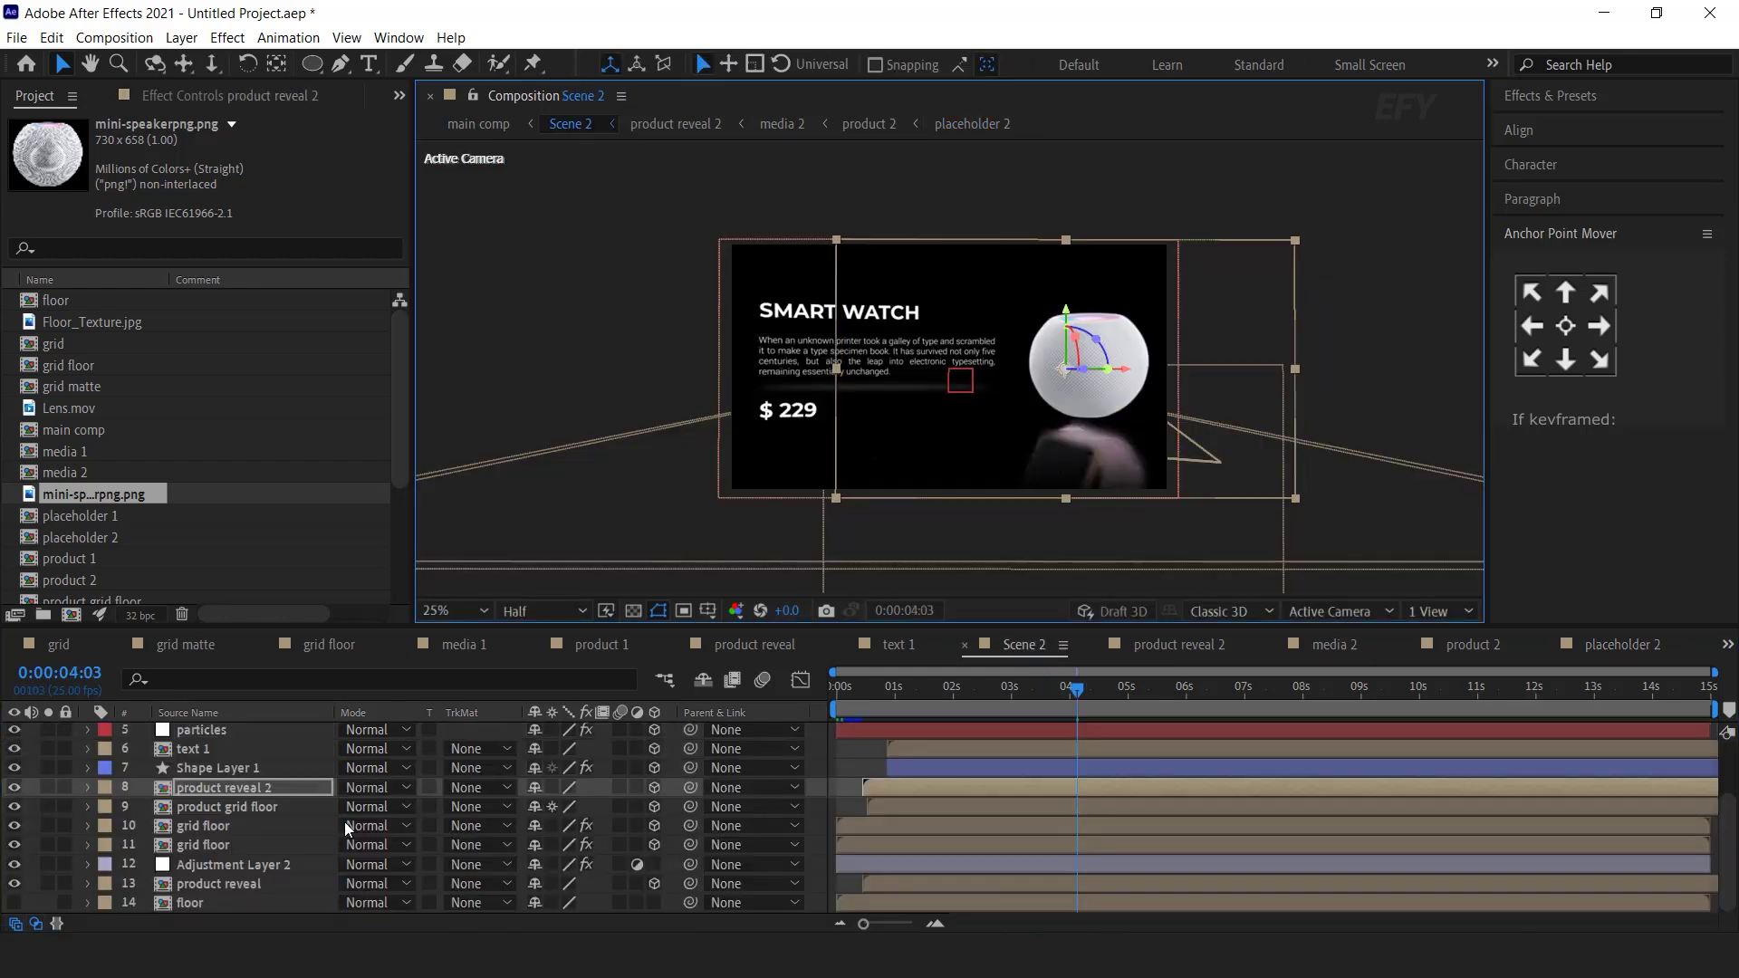
click(252, 886)
scroll(177, 551, down, 2)
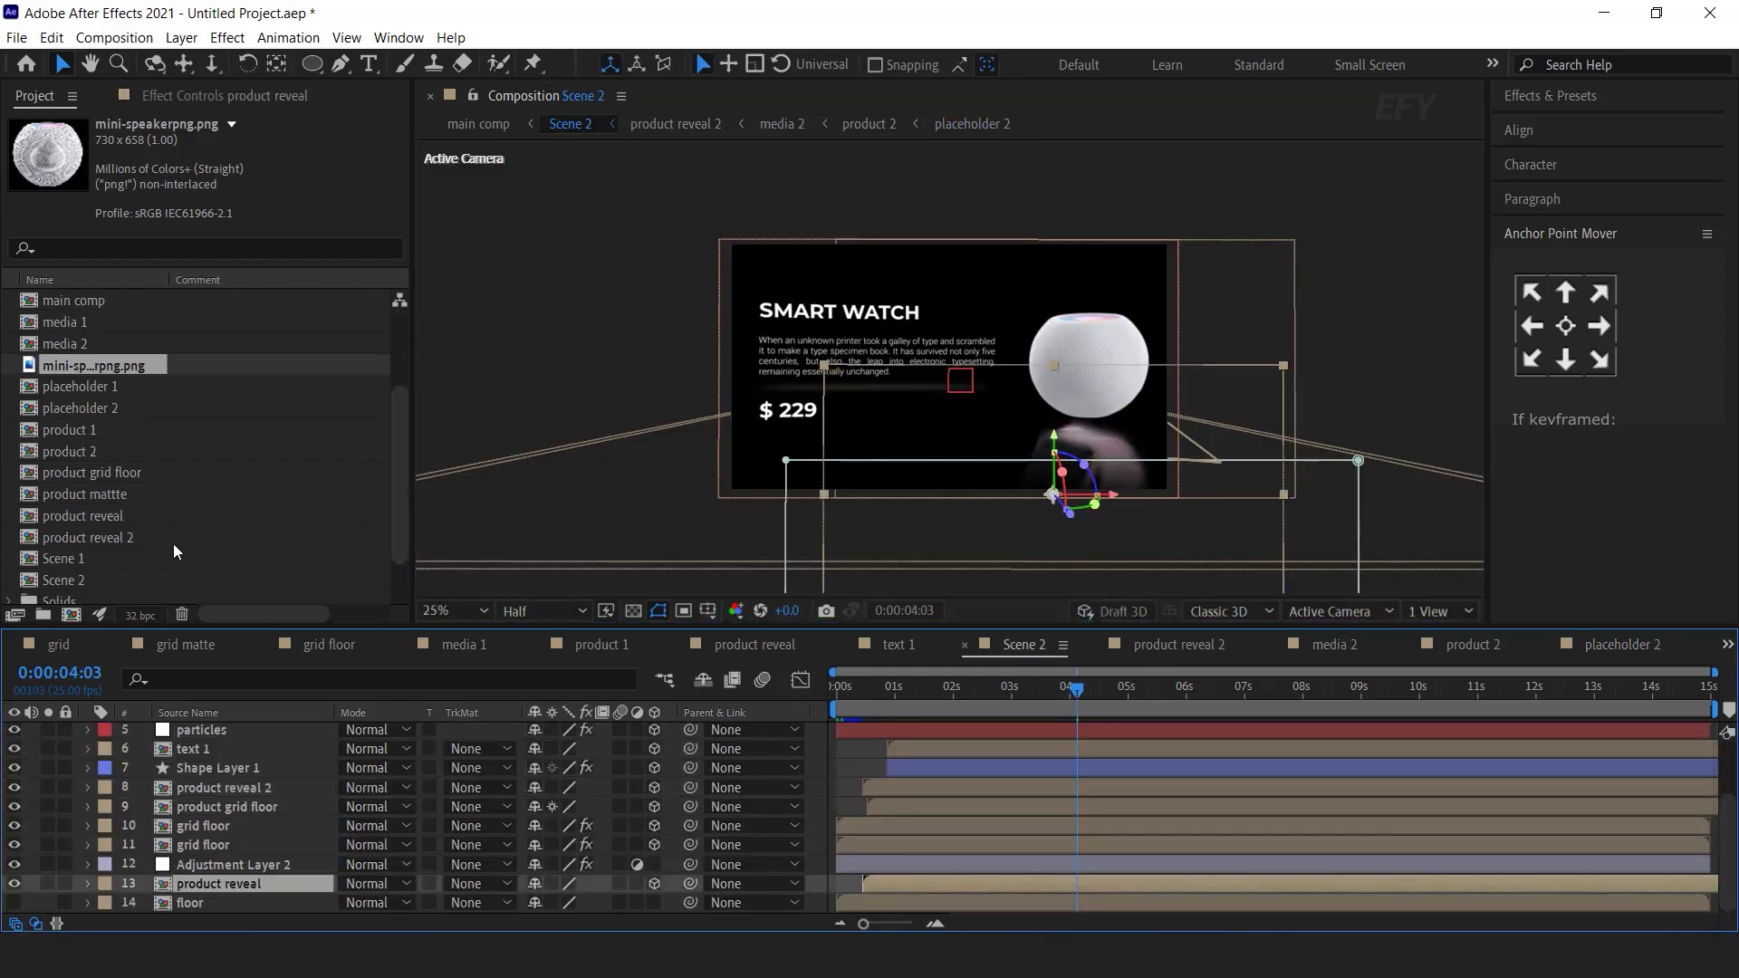
click(127, 540)
drag(106, 537, 260, 891)
- Raise the reflection layer to about y 970 so it meets the base of the speaker
drag(1054, 471, 1055, 445)
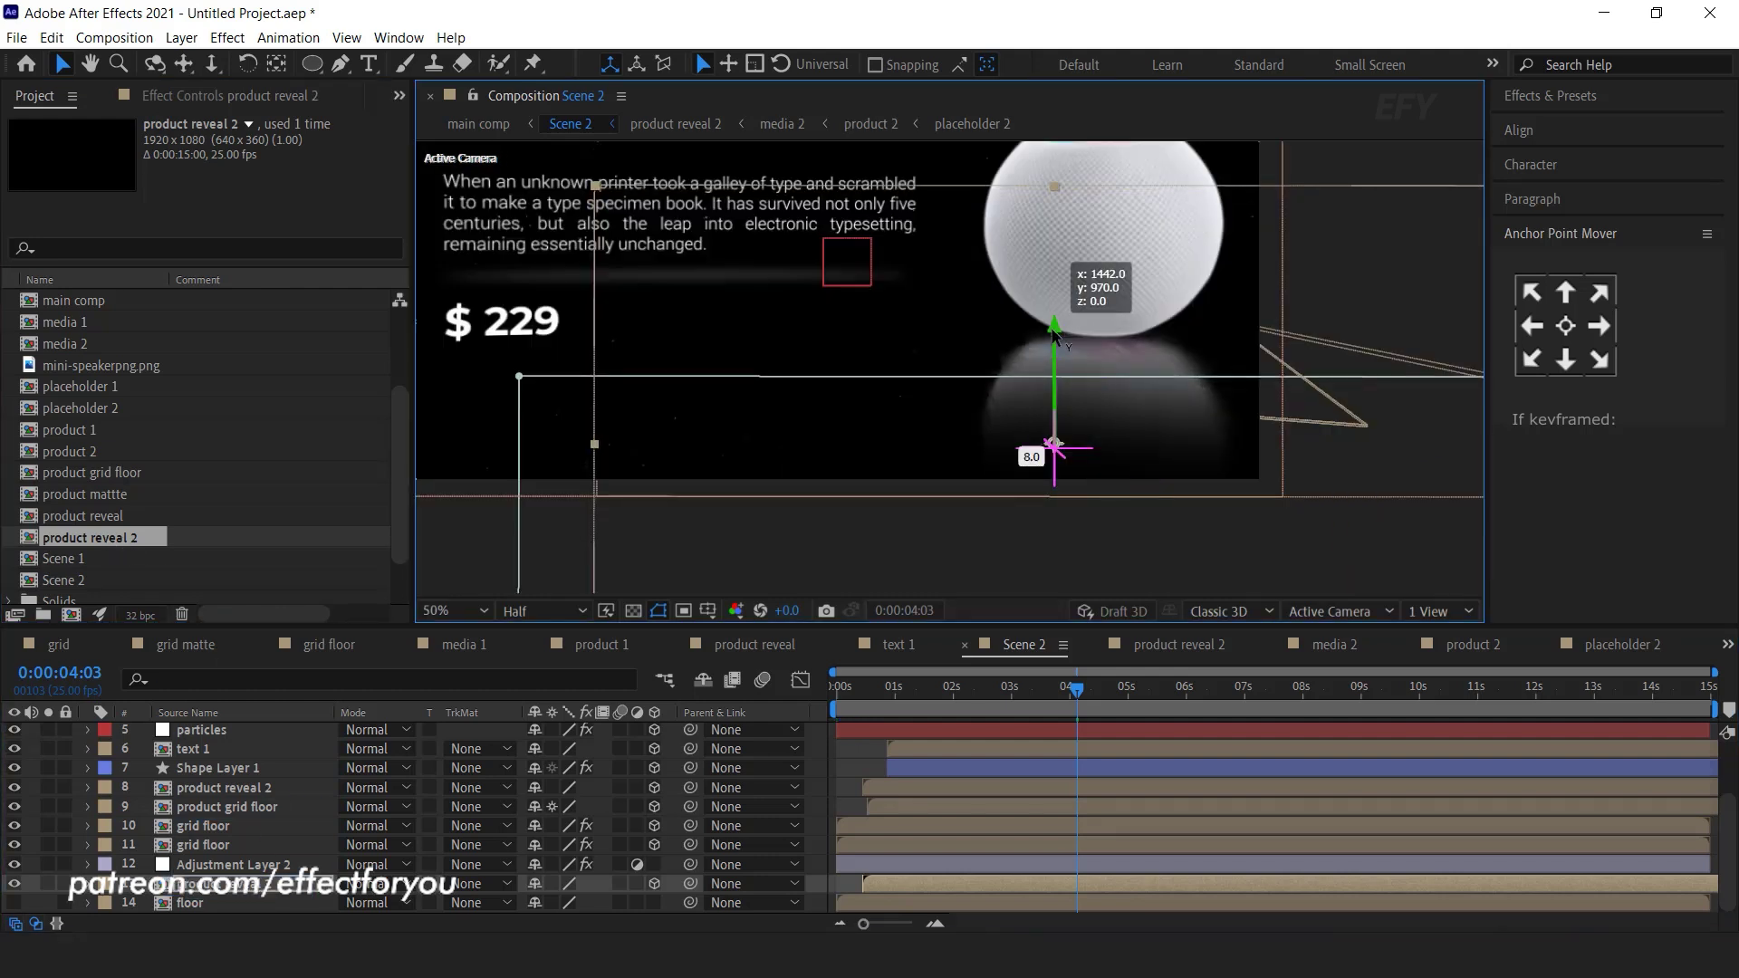
scroll(1111, 392, down, 2)
click(1181, 358)
scroll(1134, 369, up, 2)
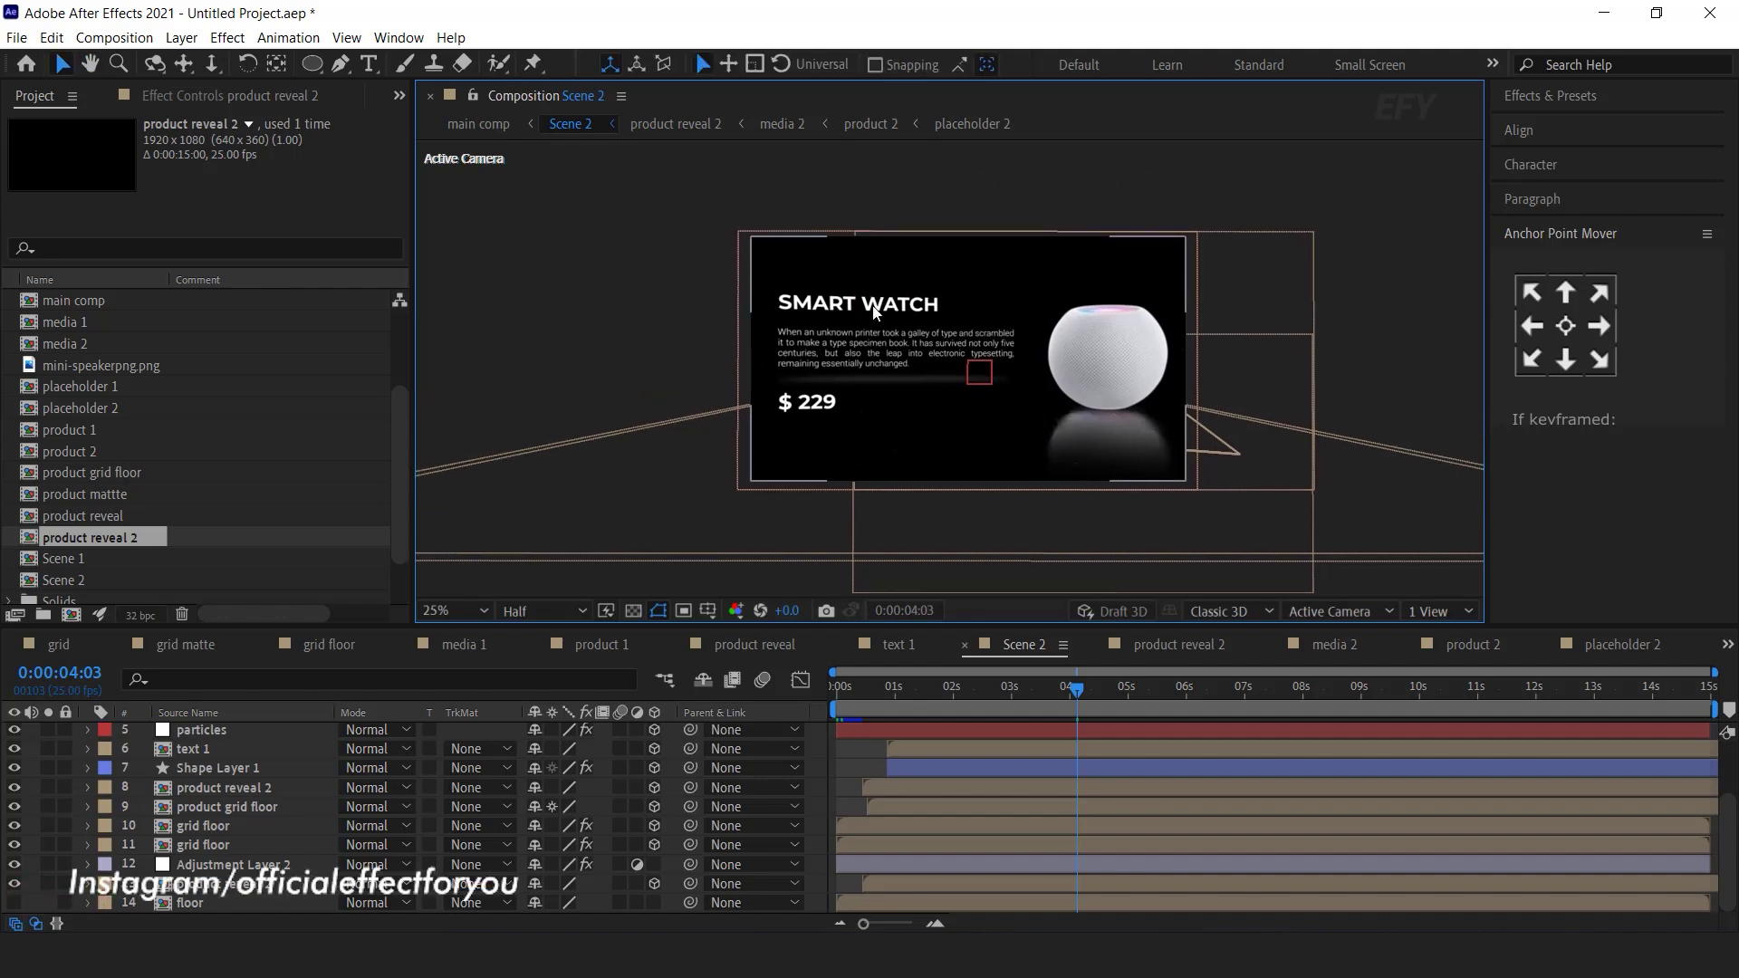
- Duplicate the text 1 composition and replace the text 1 layer in Scene 2 with the copy
click(192, 748)
scroll(69, 569, down, 2)
drag(67, 580, 267, 762)
- In text 2, change the product title to MINI SPEAKER
double_click(187, 750)
double_click(889, 247)
text(mini speaker)
click(62, 64)
- Edit the price text in text 2 to read $ 29
click(192, 731)
click(368, 64)
click(786, 430)
key(BackSpace)
click(62, 64)
click(634, 815)
- In Scene 2 at 0:00:03:01, move both product reveal 2 layers and product grid floor to the frame's left side and text 2 to its right side
click(870, 645)
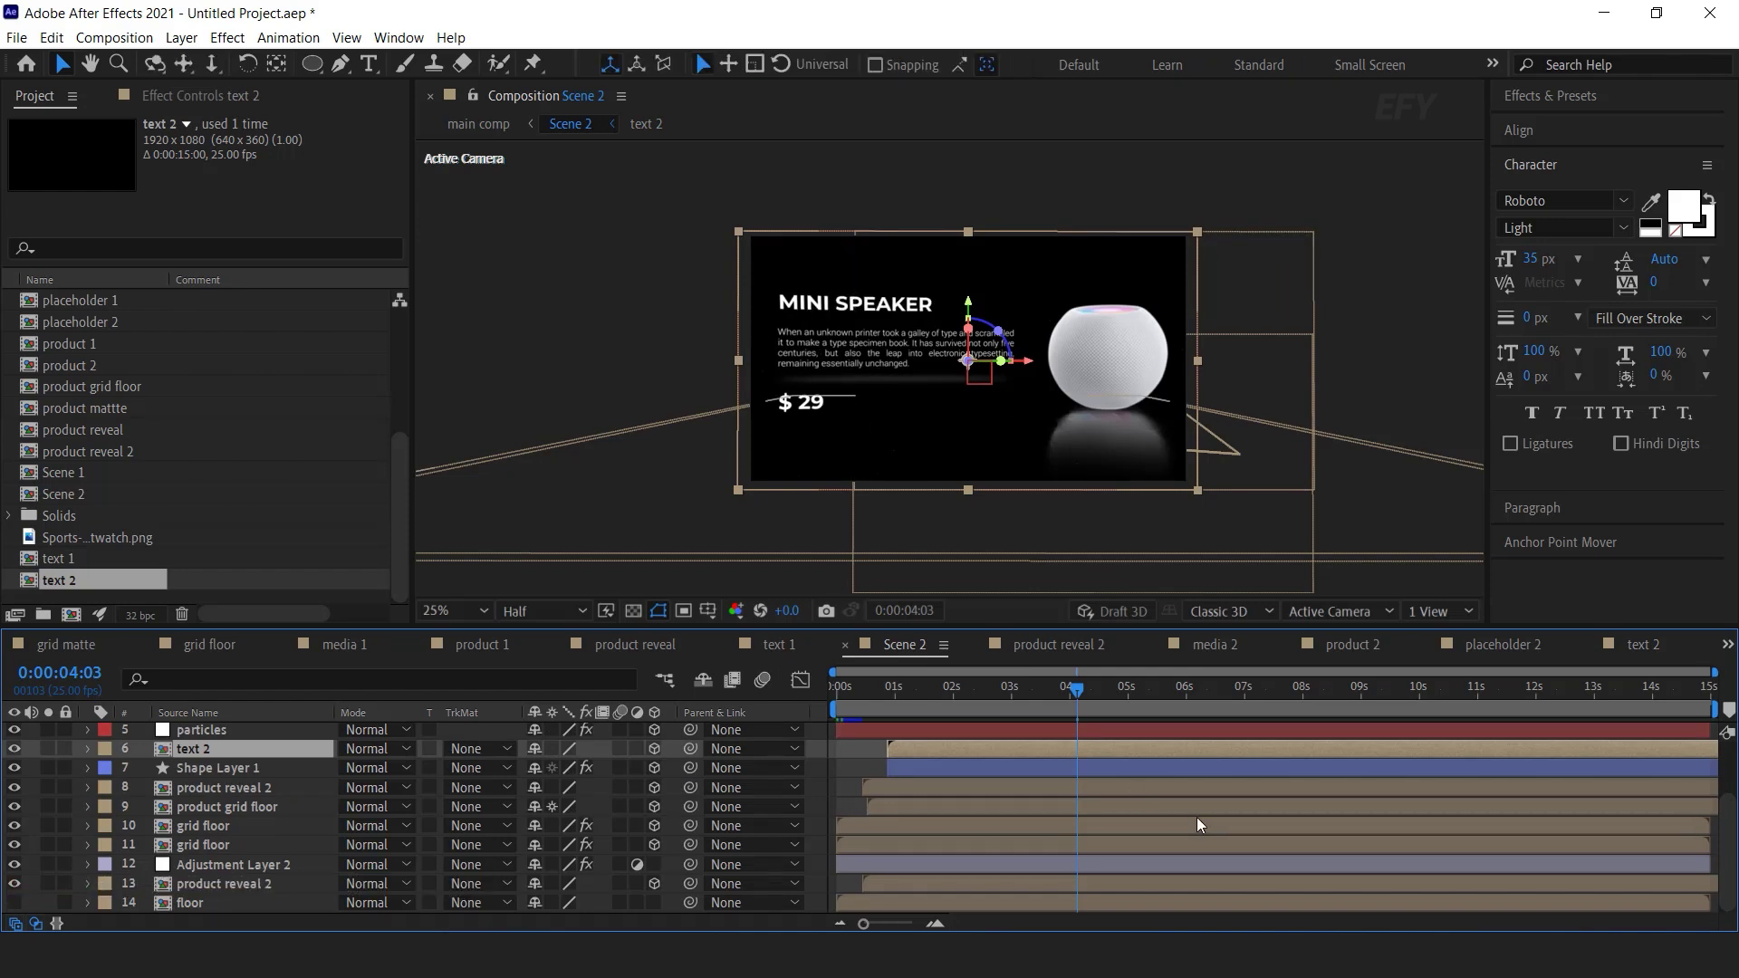
click(878, 690)
drag(895, 690, 1022, 702)
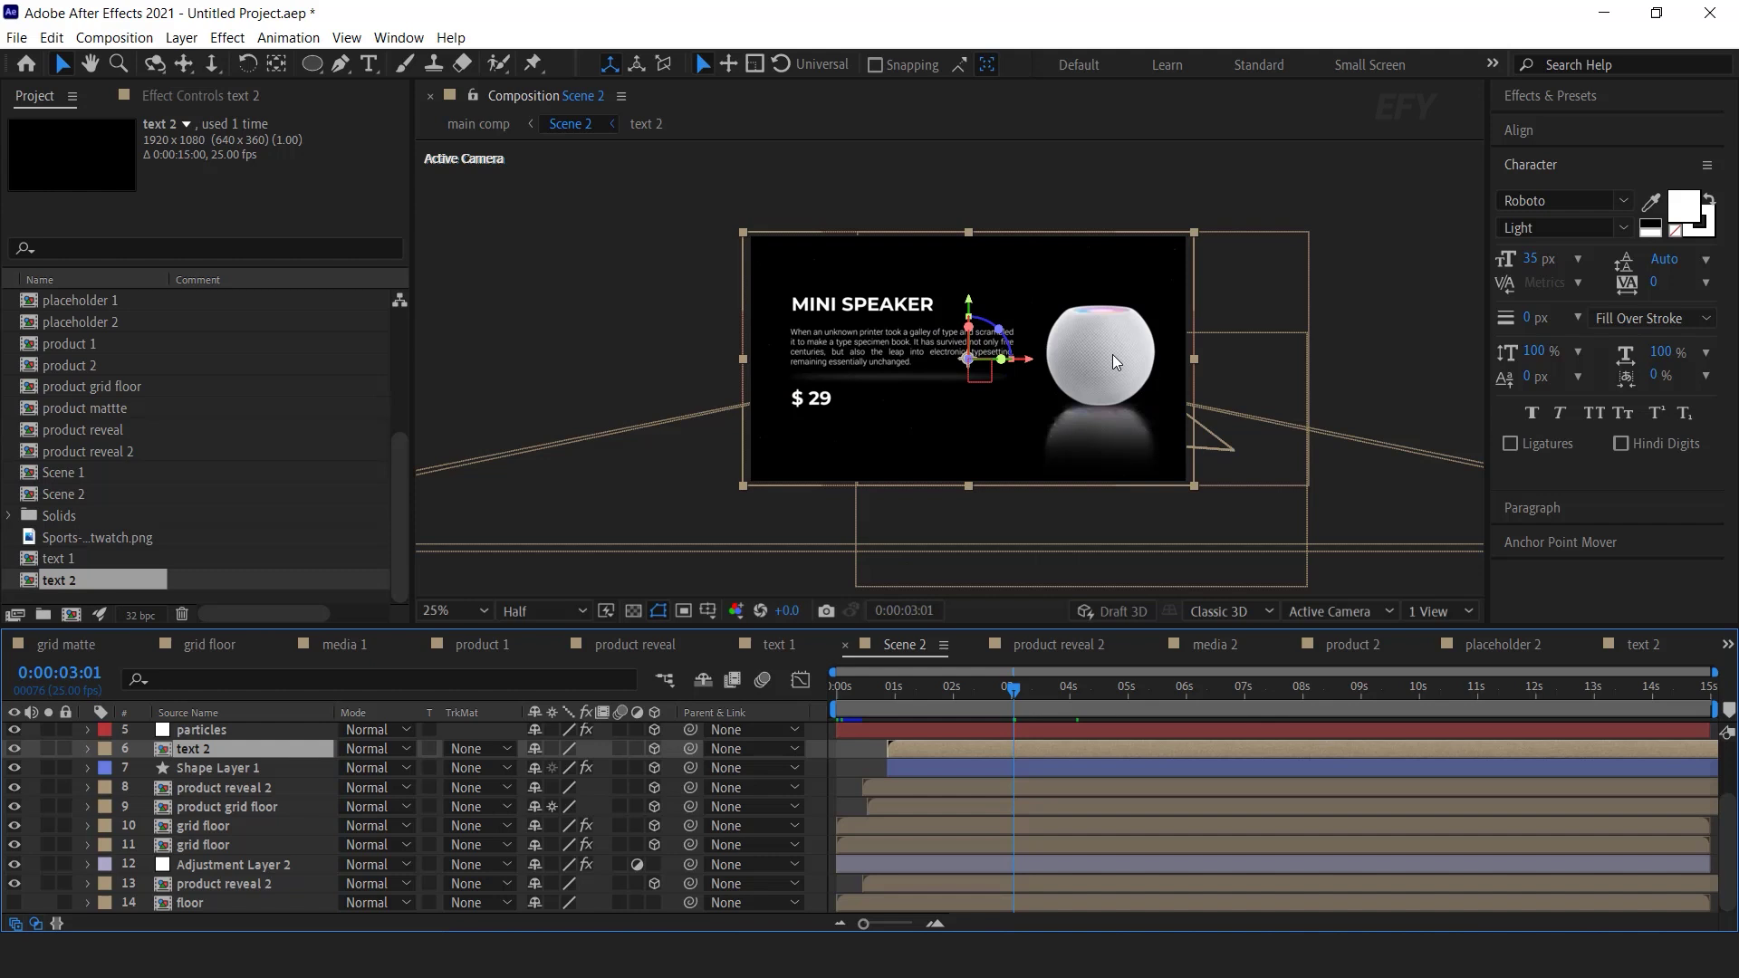
click(262, 807)
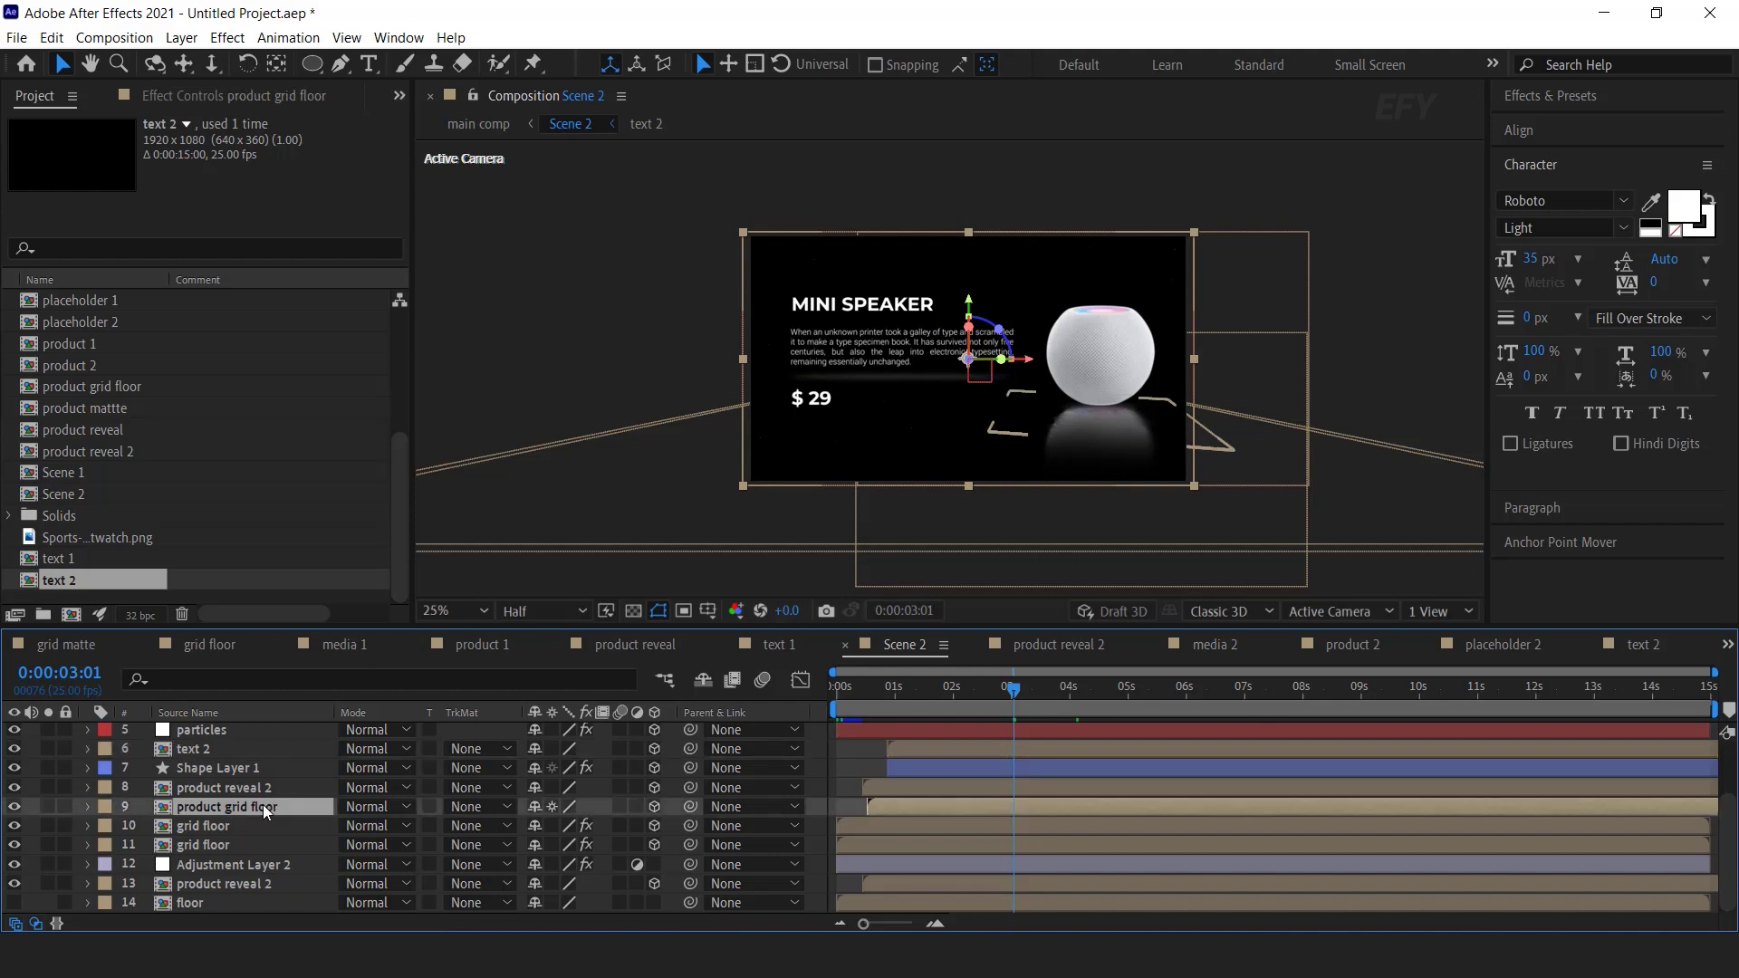
click(264, 790)
ctrl+click(277, 814)
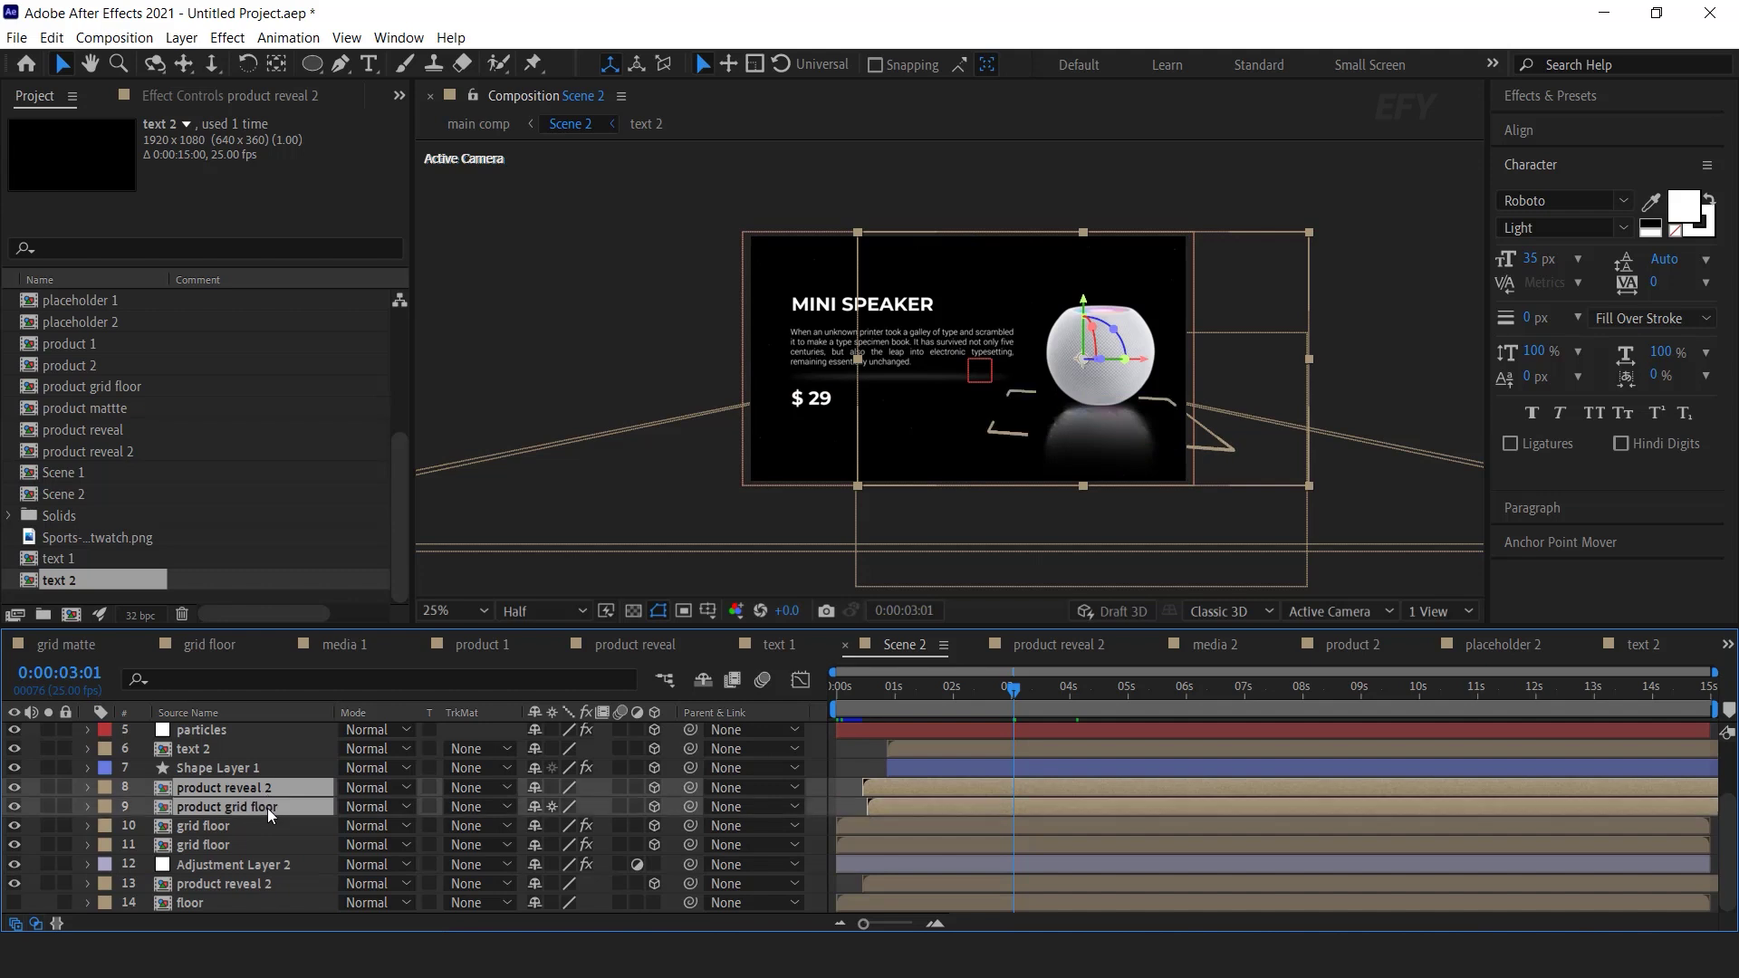
ctrl+click(263, 884)
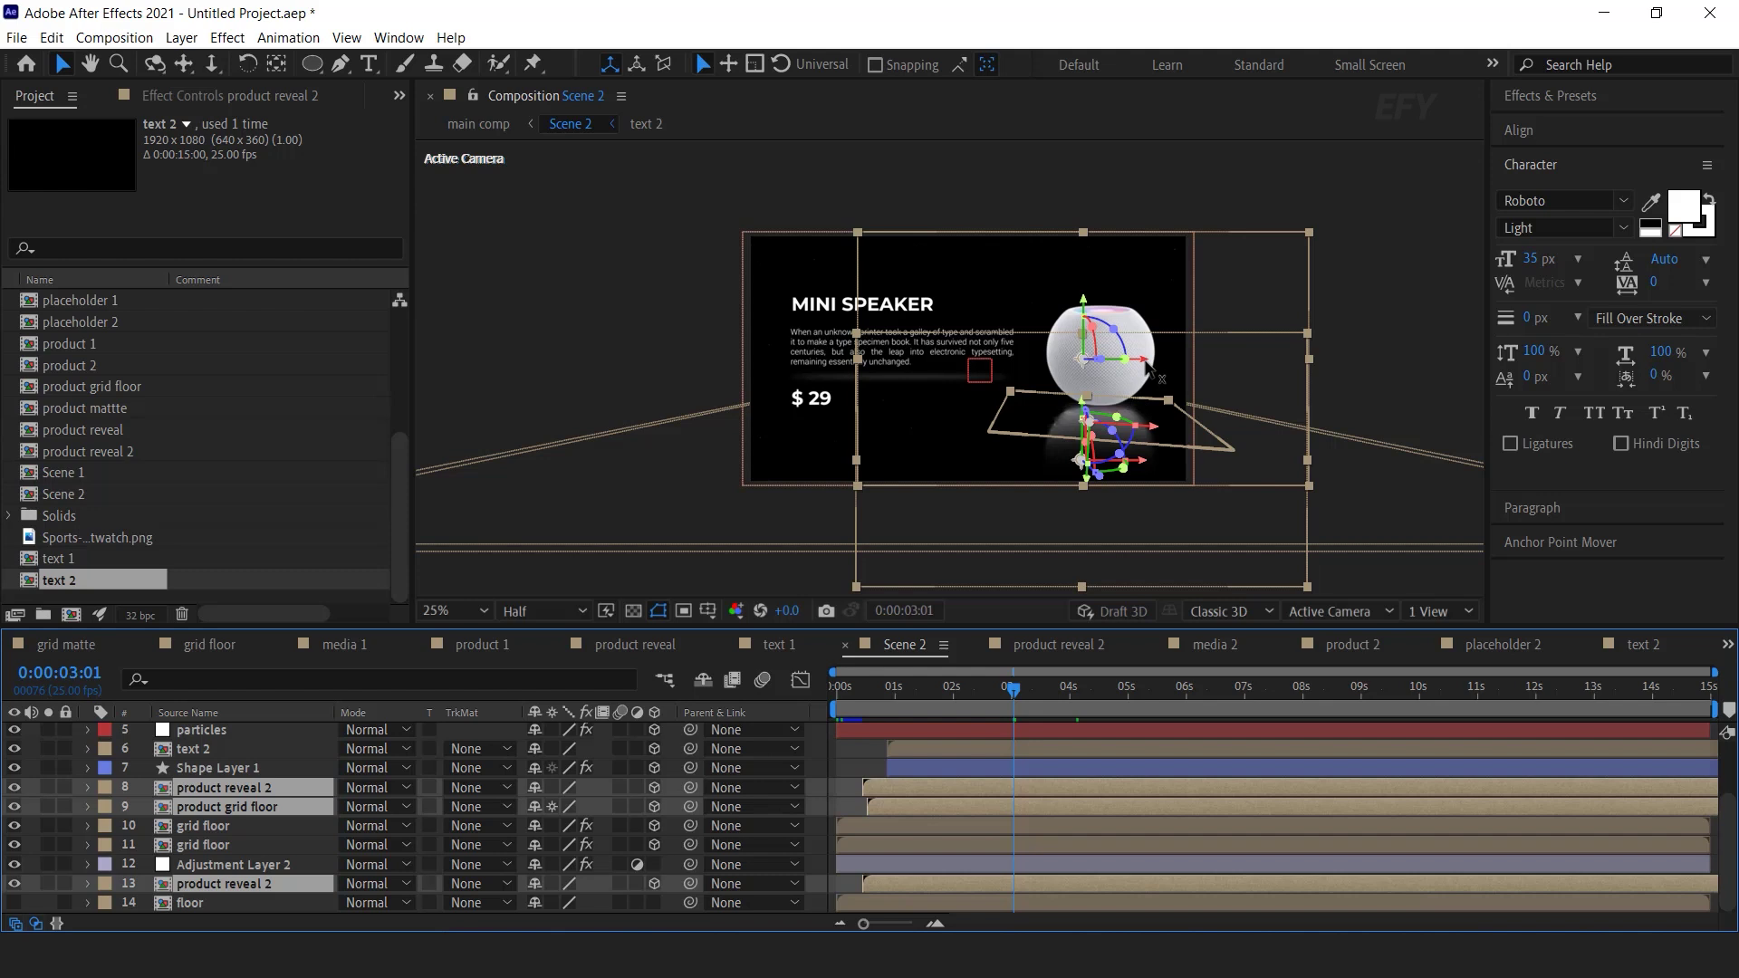
drag(1145, 362, 911, 368)
click(236, 752)
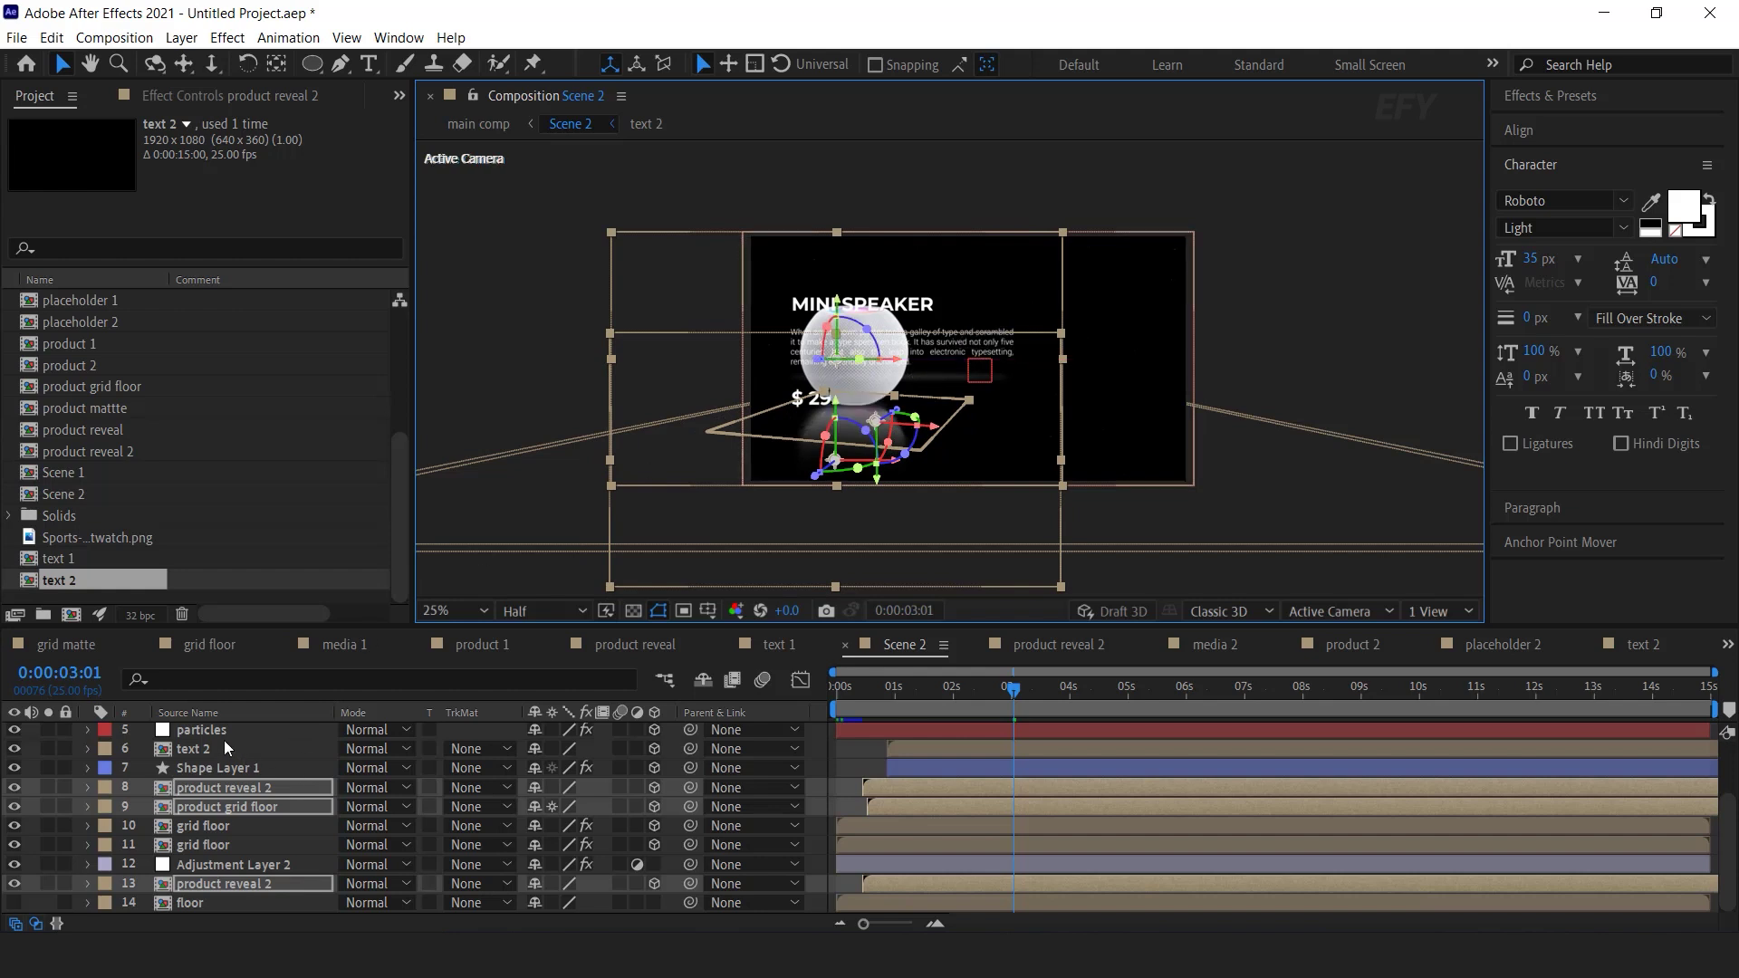
drag(1030, 364, 1173, 378)
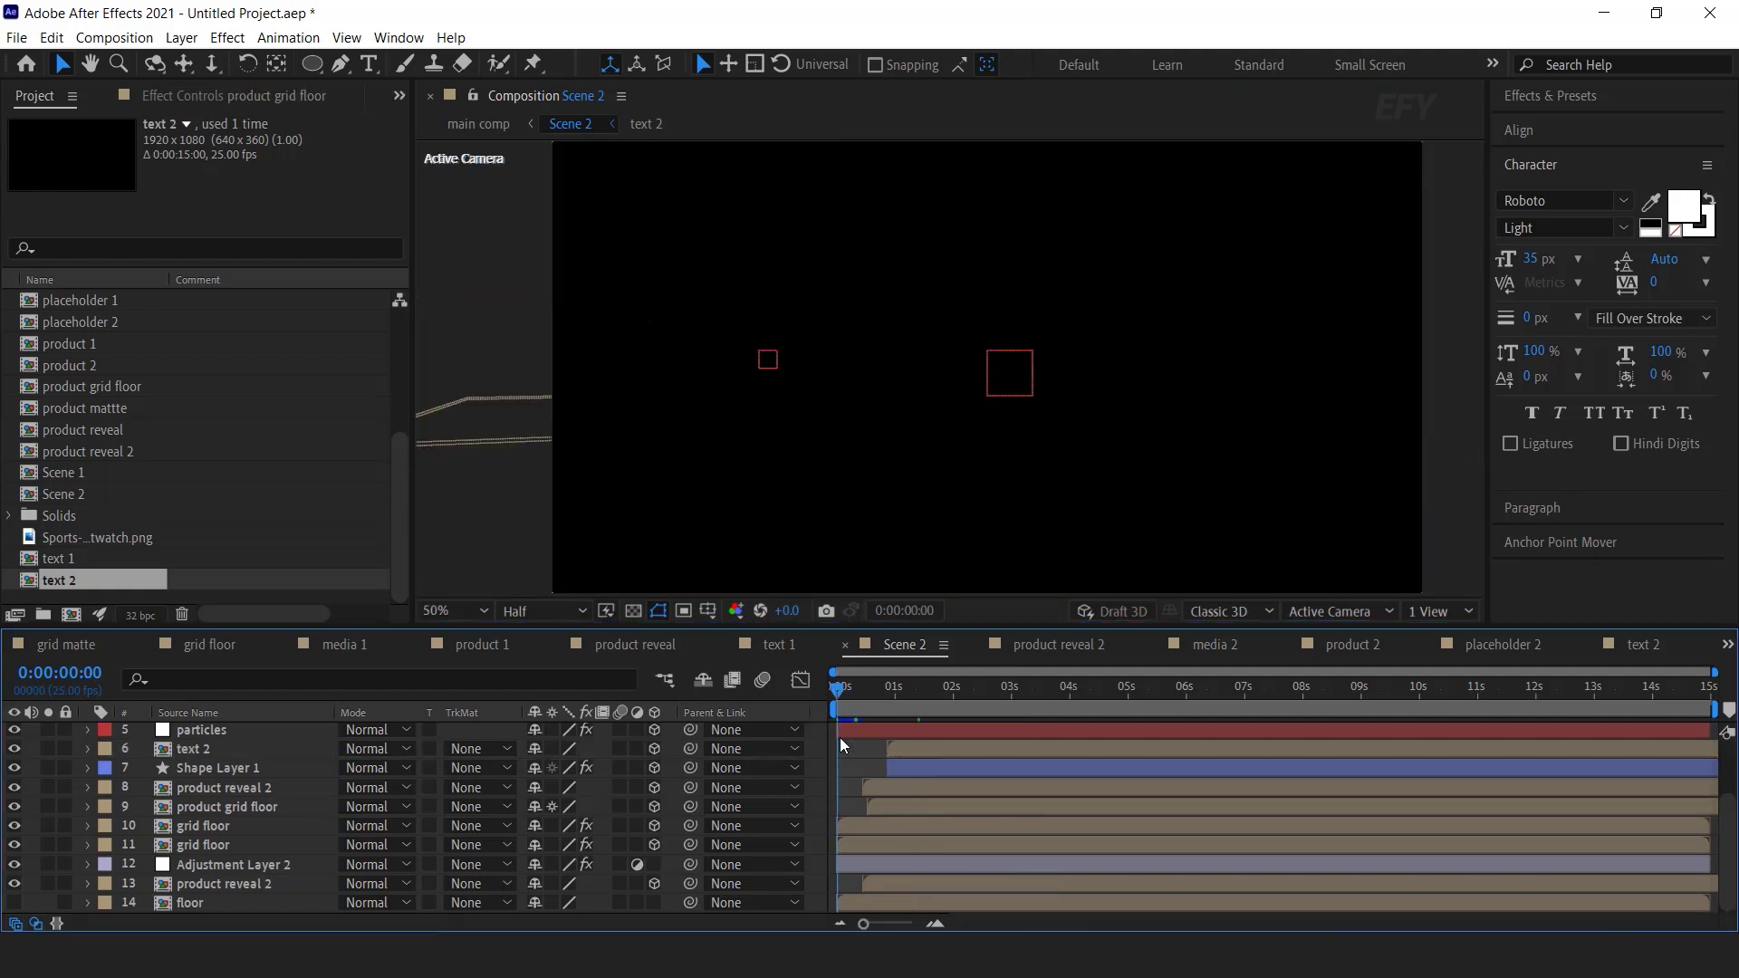